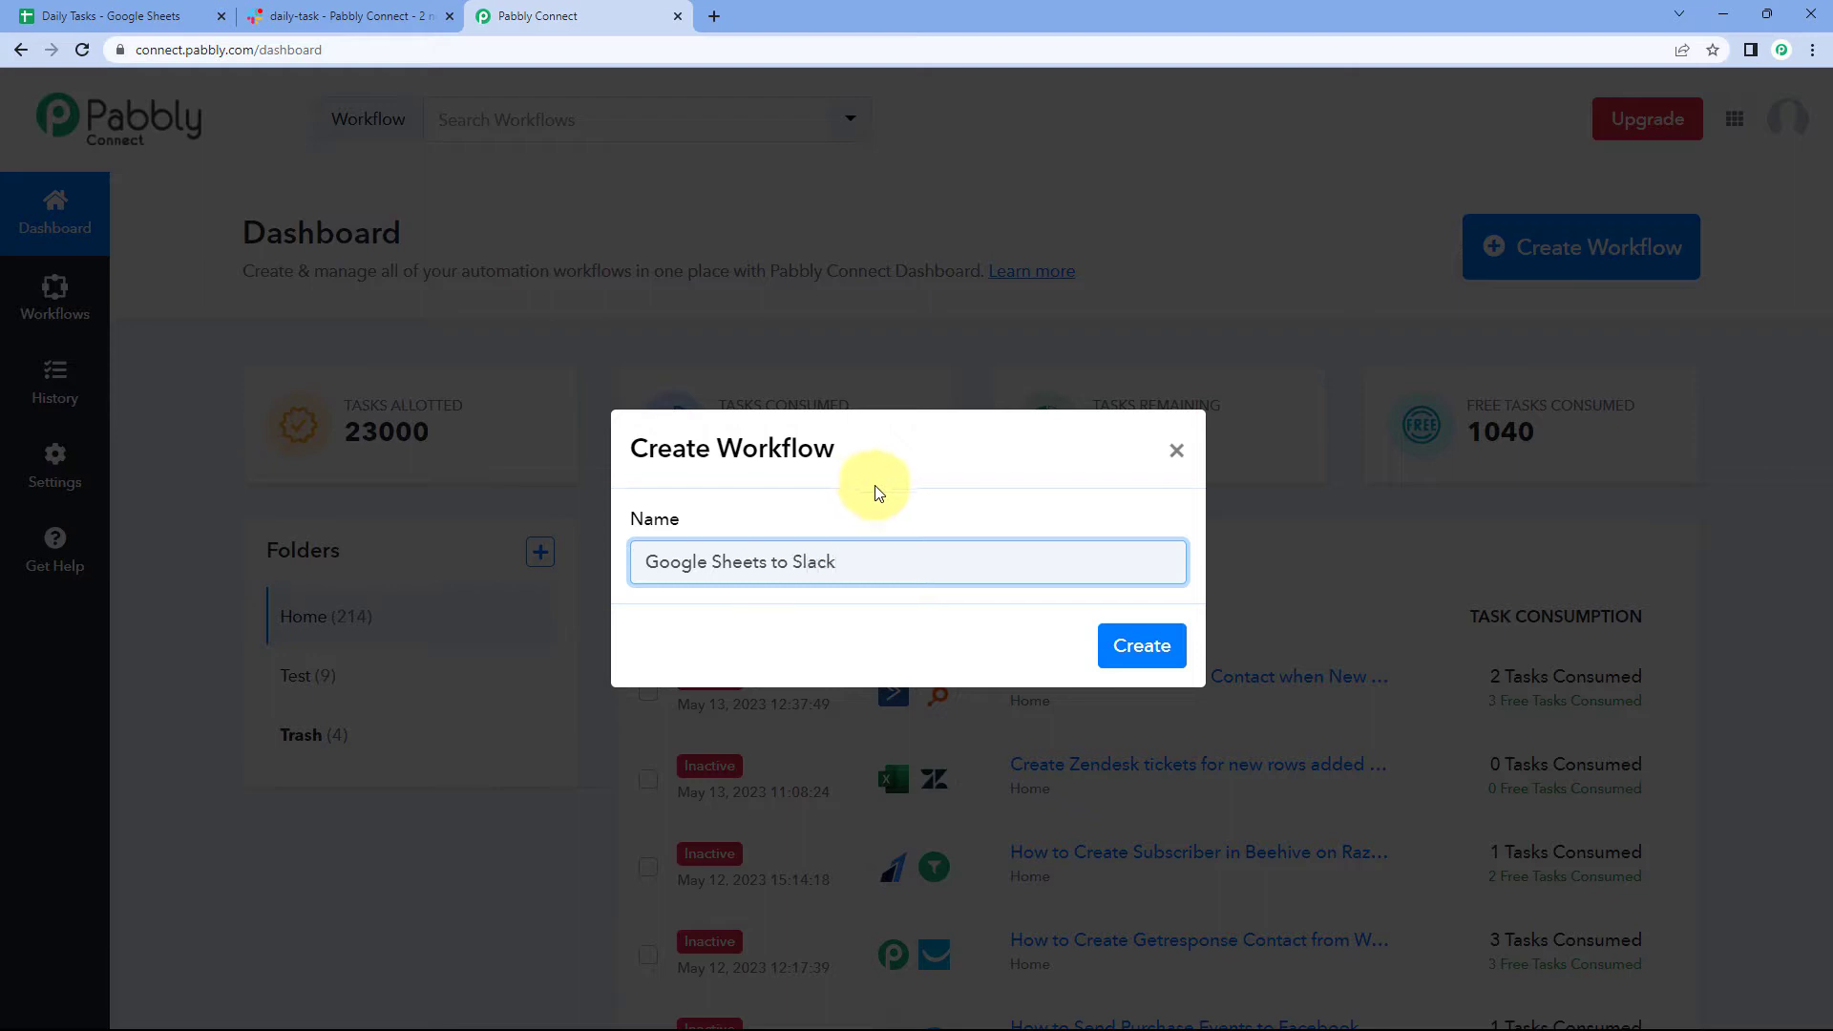
# Create the workflow named Google Sheets to Slack and expand its trigger step to show the app choices
pyautogui.click(1155, 645)
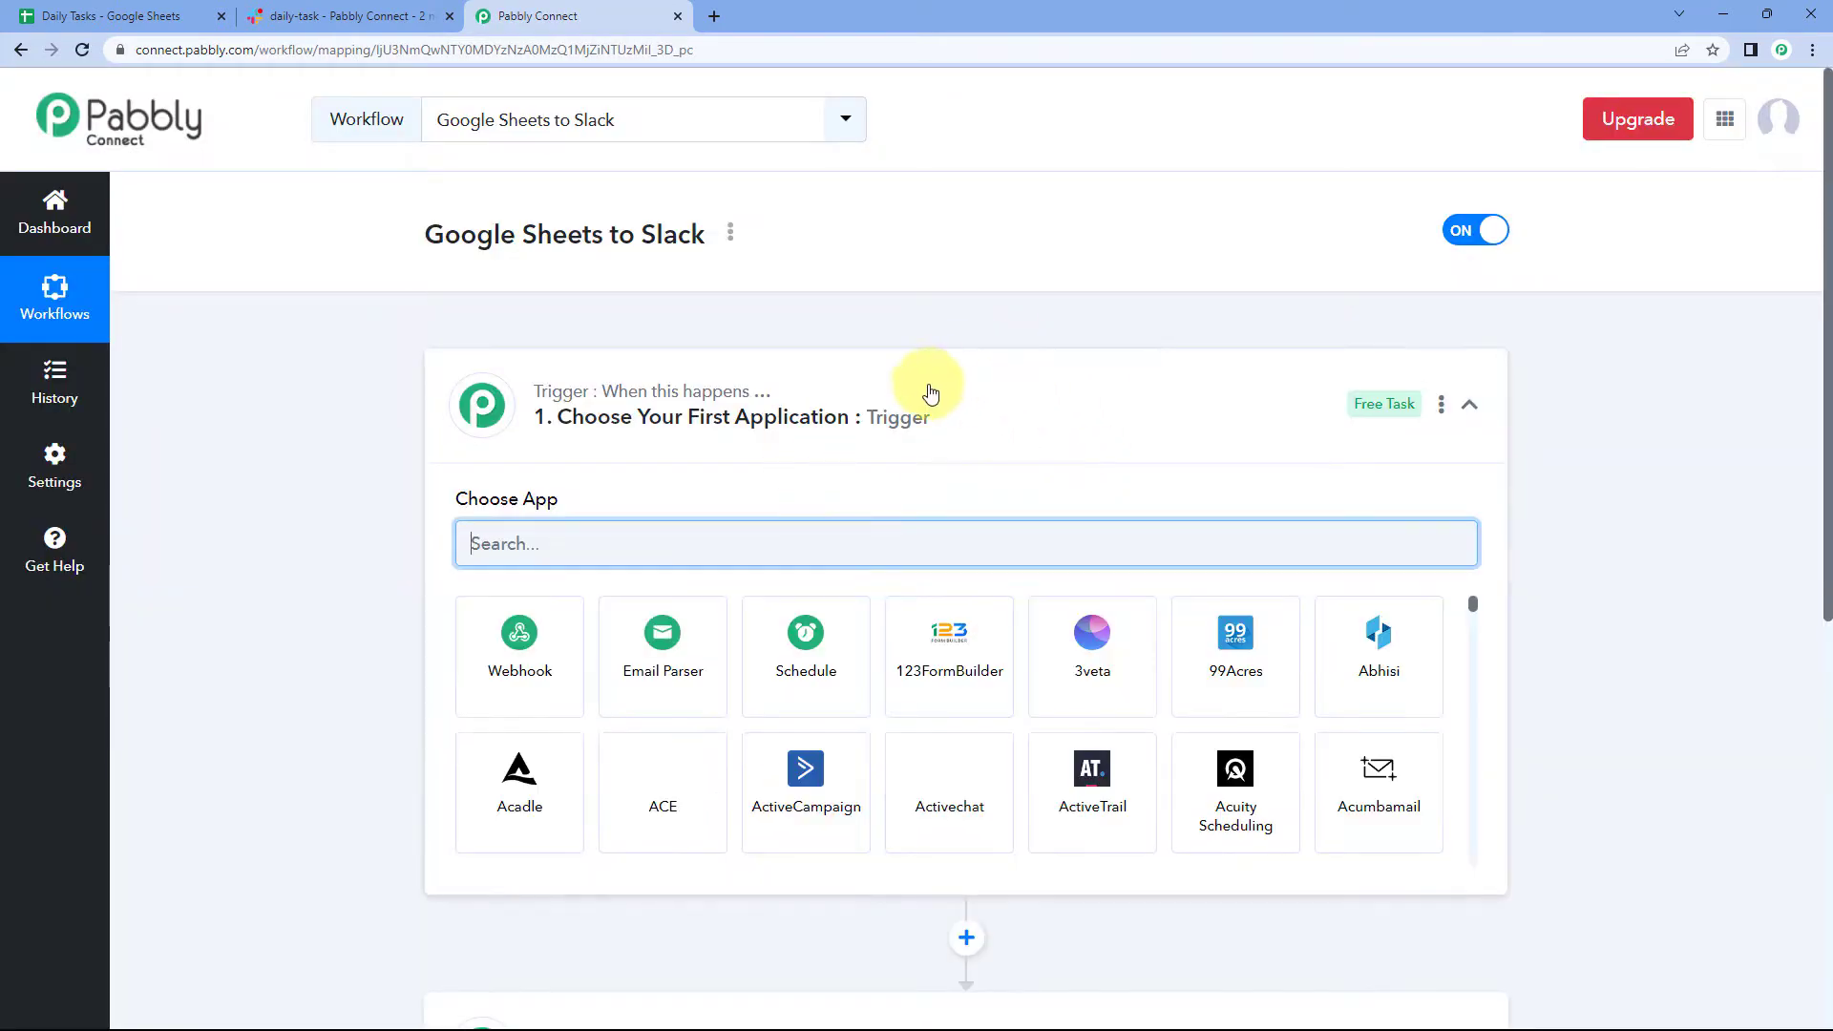
pyautogui.click(931, 393)
pyautogui.scroll(-1, 329, 406)
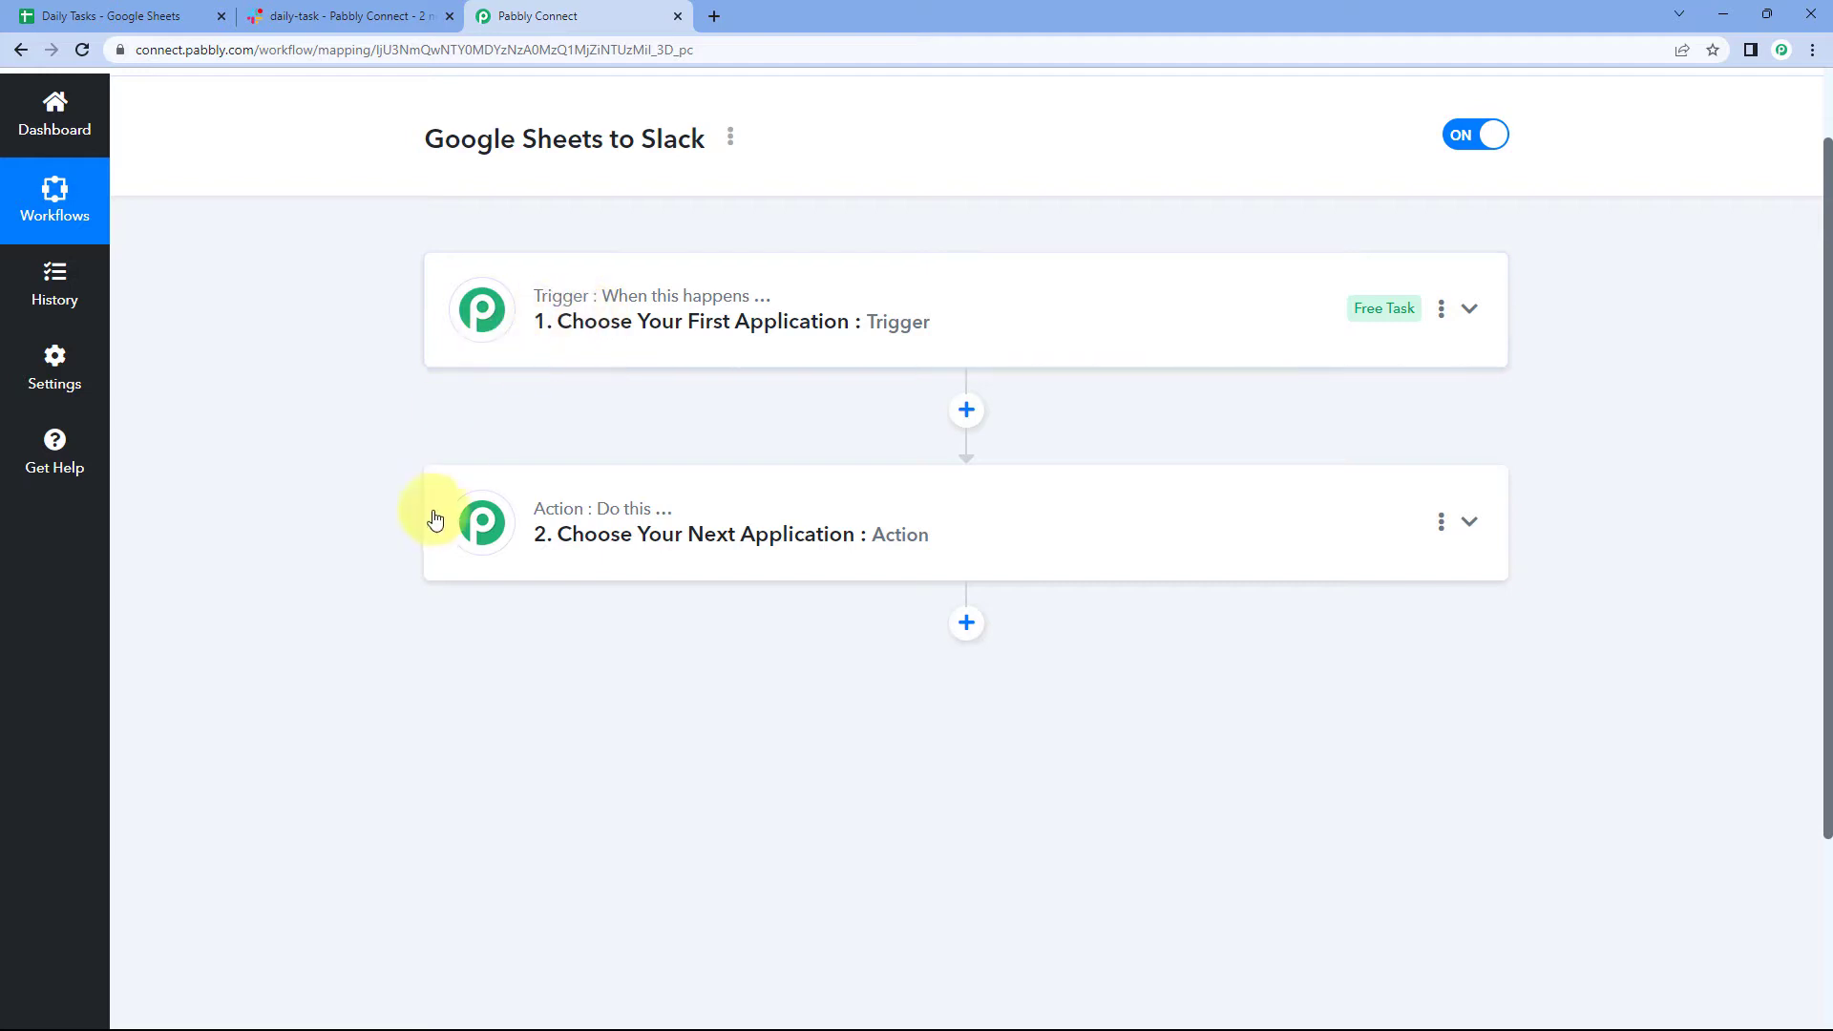
pyautogui.moveTo(601, 528)
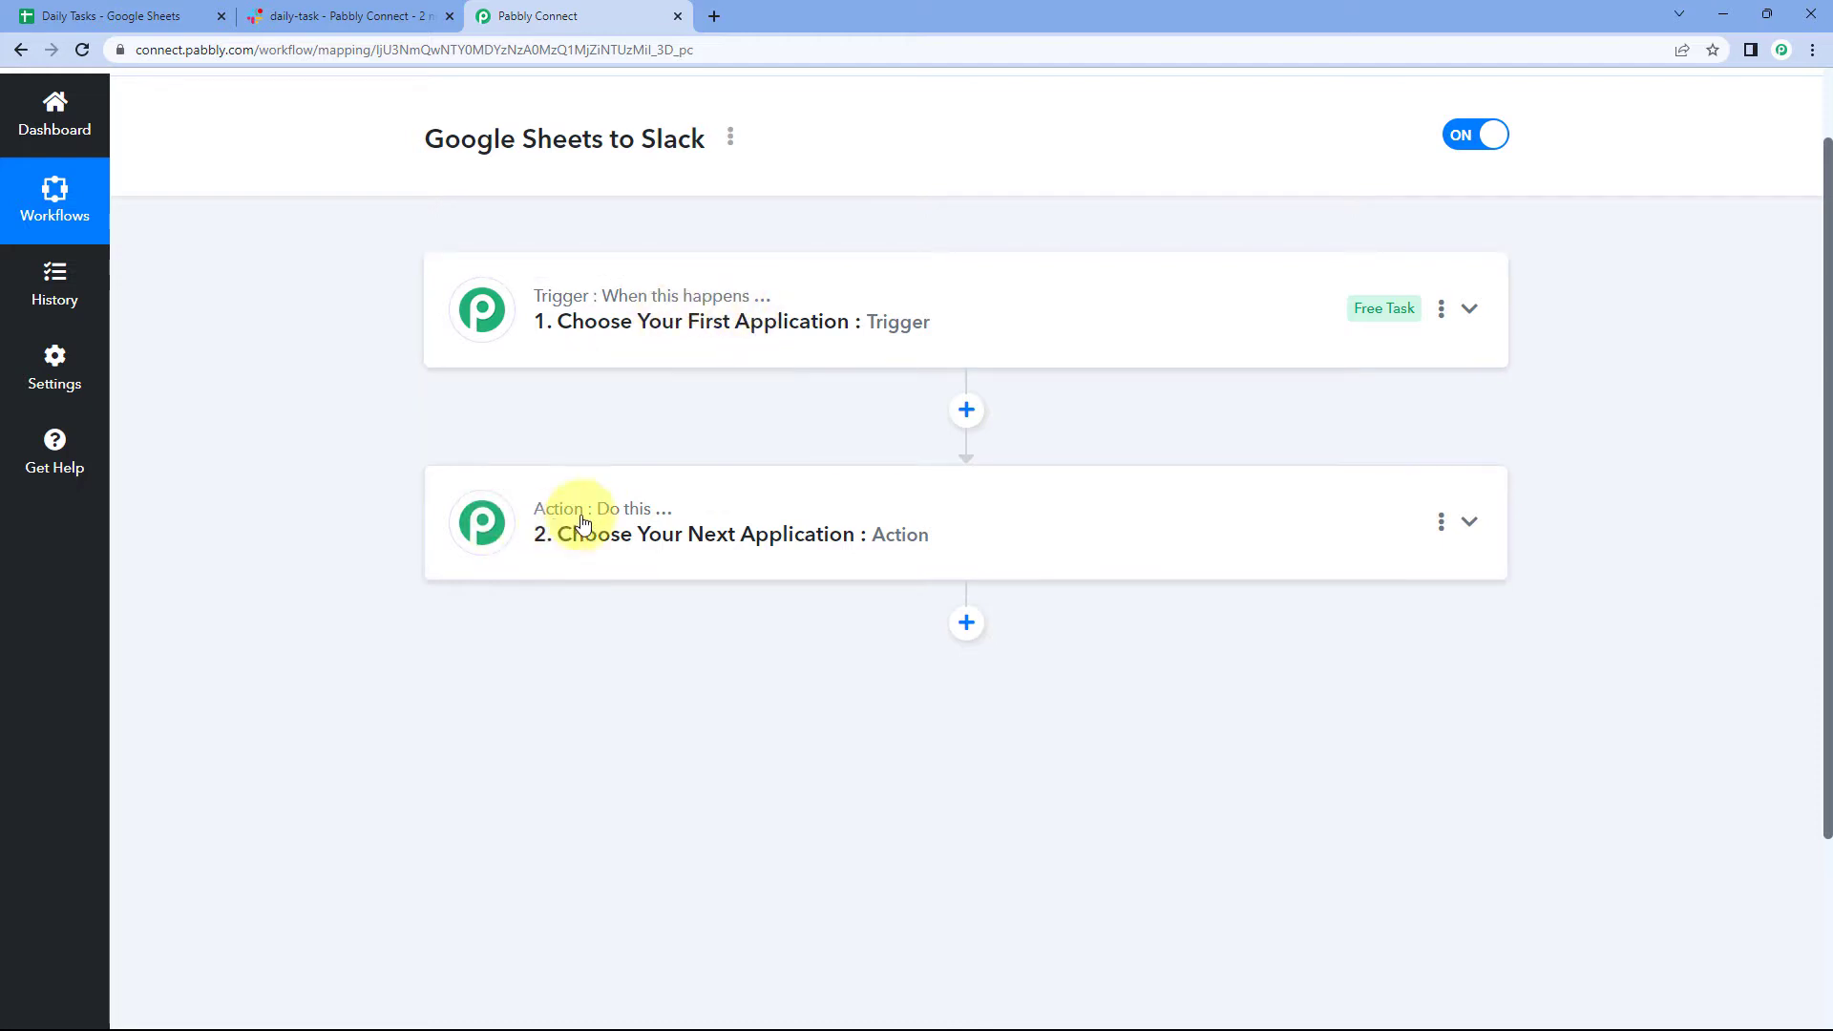
pyautogui.click(970, 308)
pyautogui.scroll(1, 355, 398)
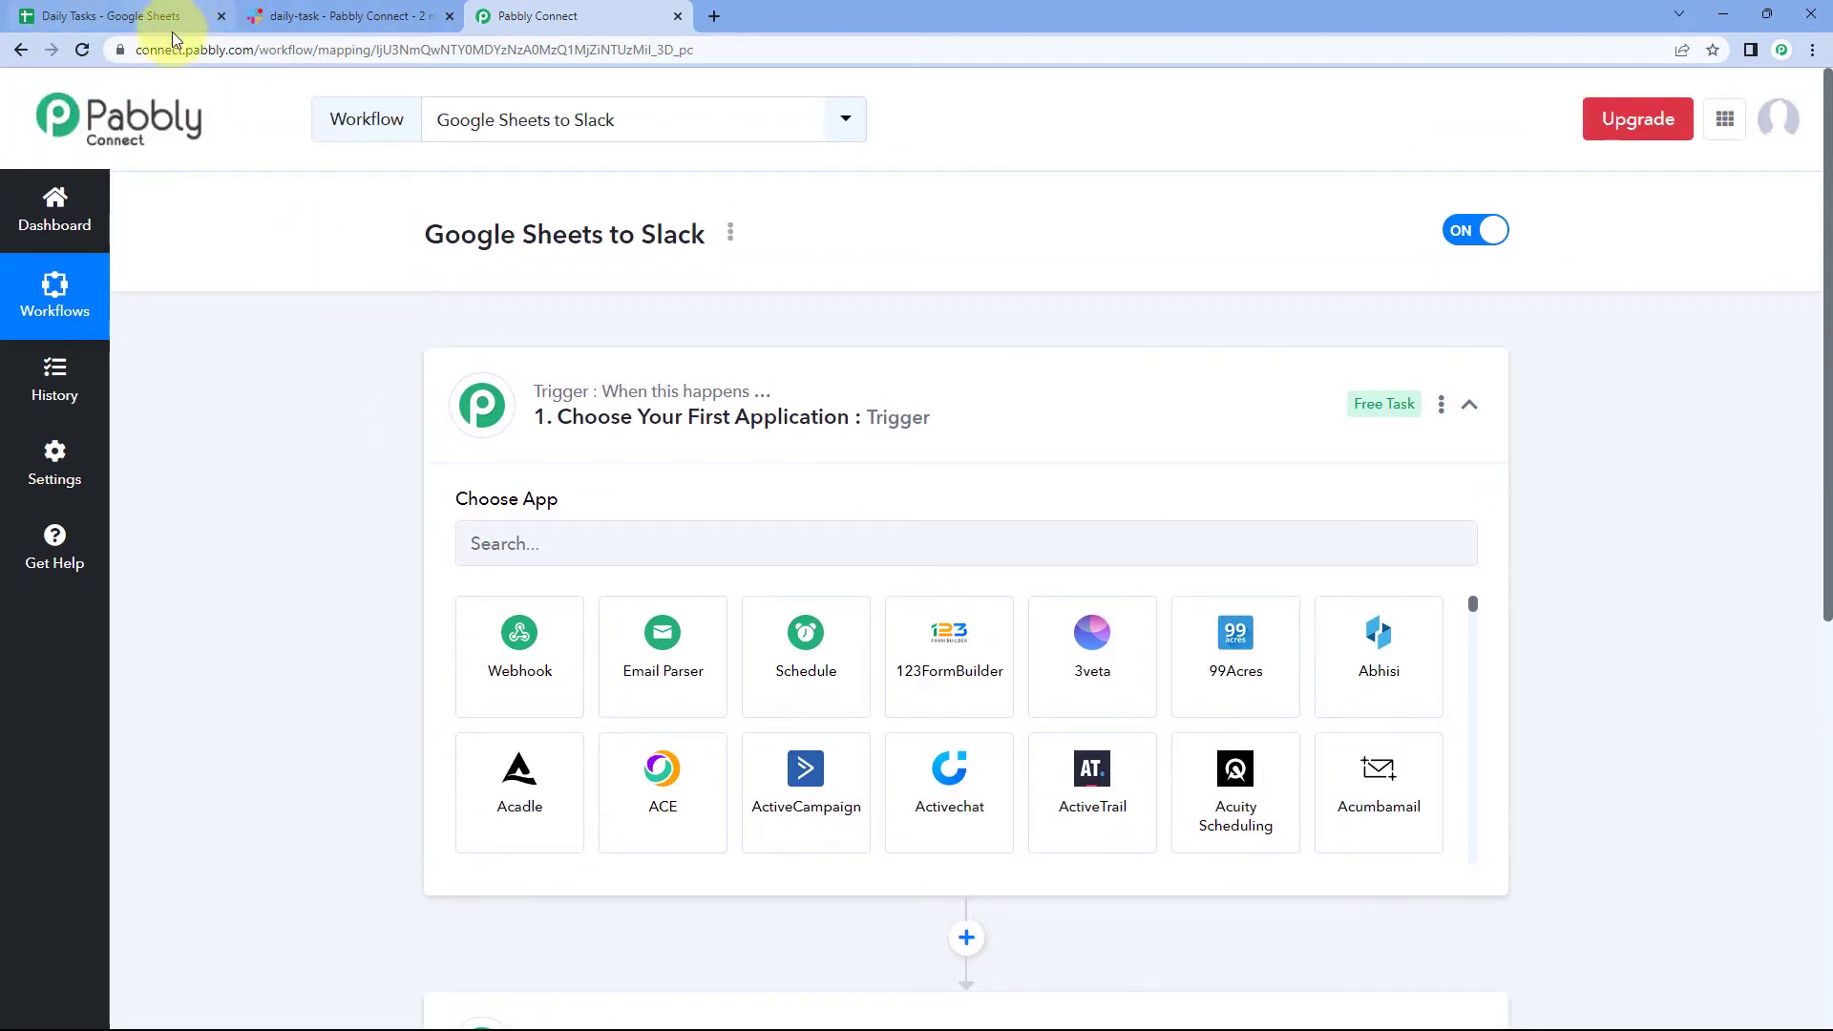
# Switch to the Daily Tasks spreadsheet in Google Sheets and review the task names, descriptions and due dates in its rows
pyautogui.click(144, 17)
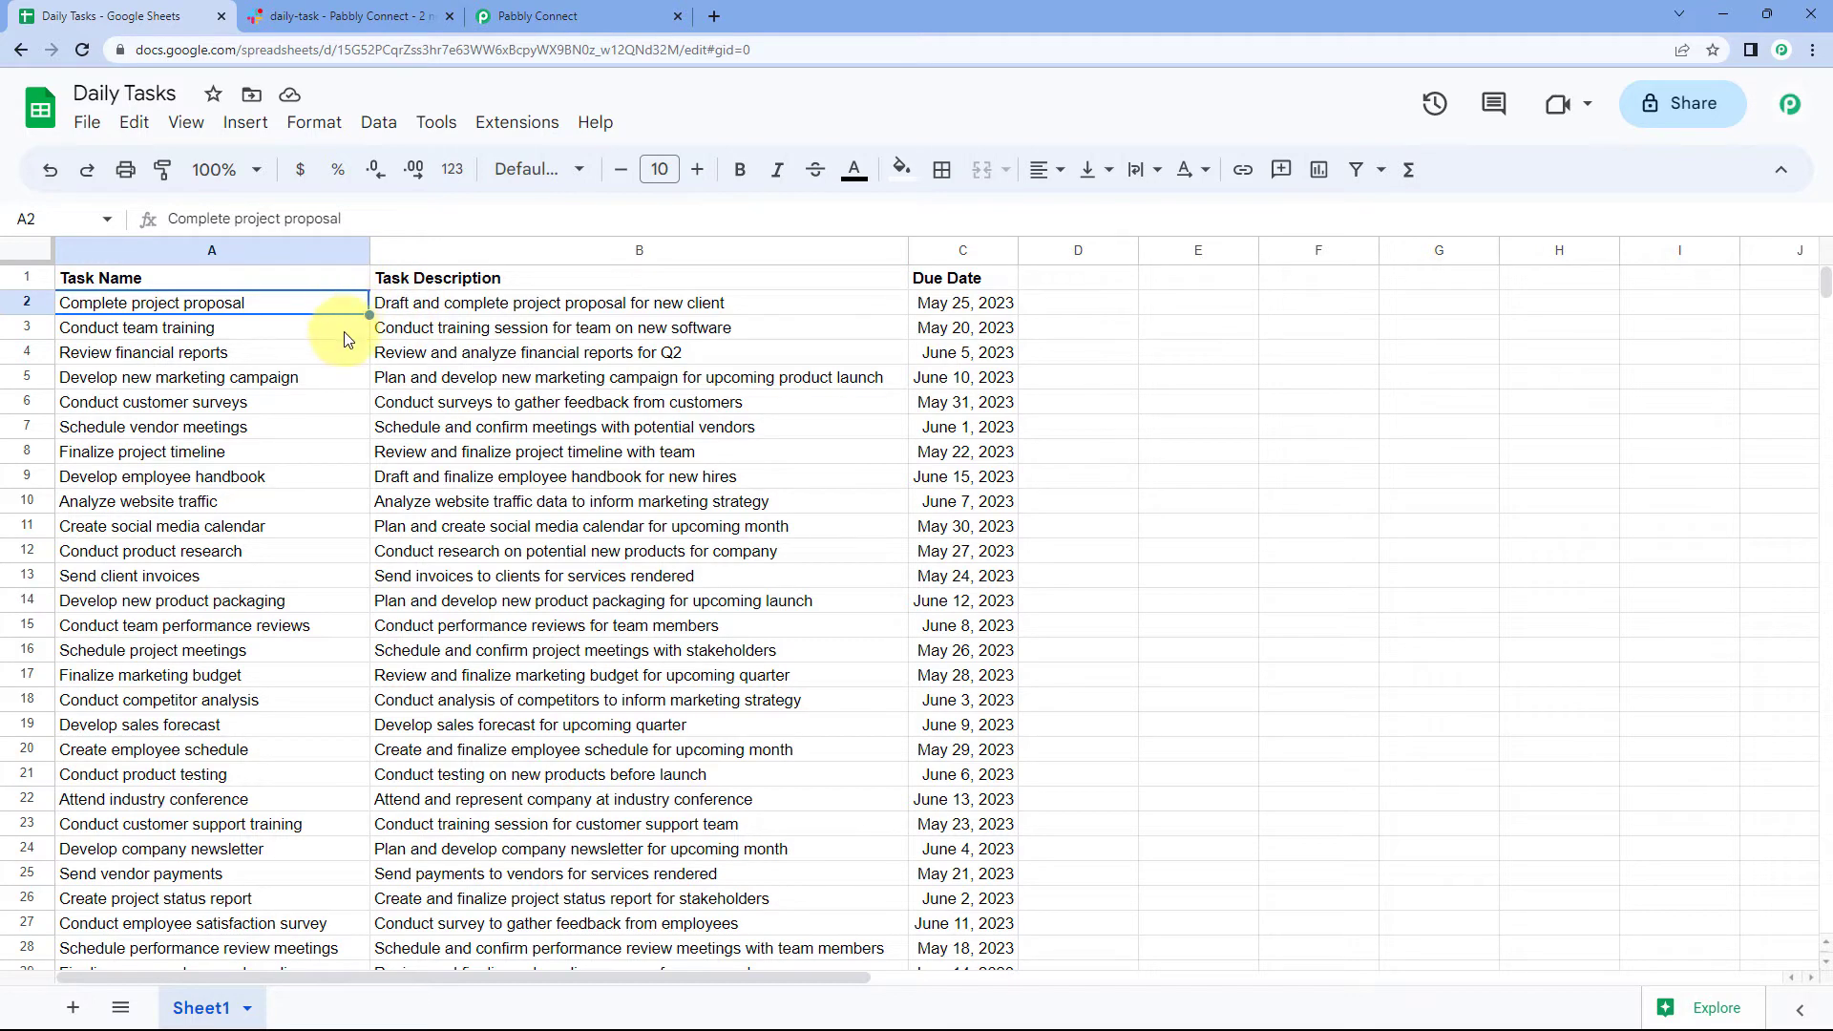
pyautogui.scroll(-4, 346, 355)
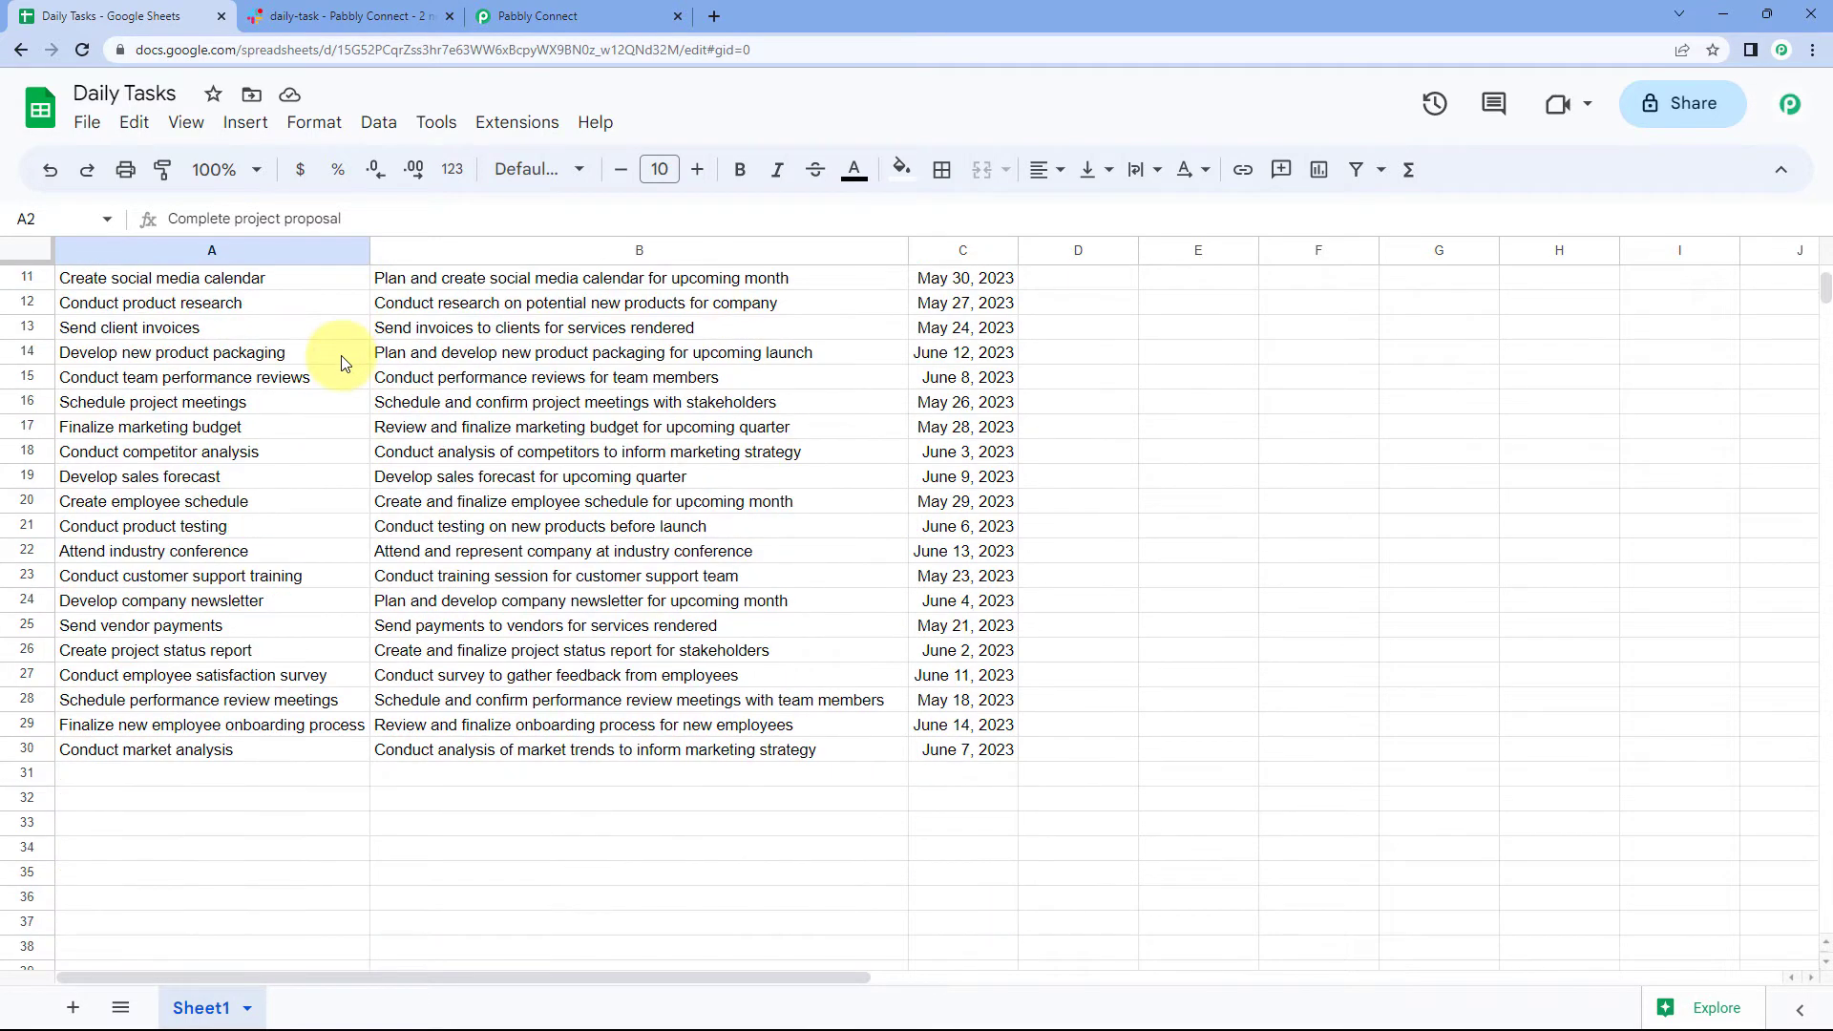
pyautogui.scroll(3, 381, 376)
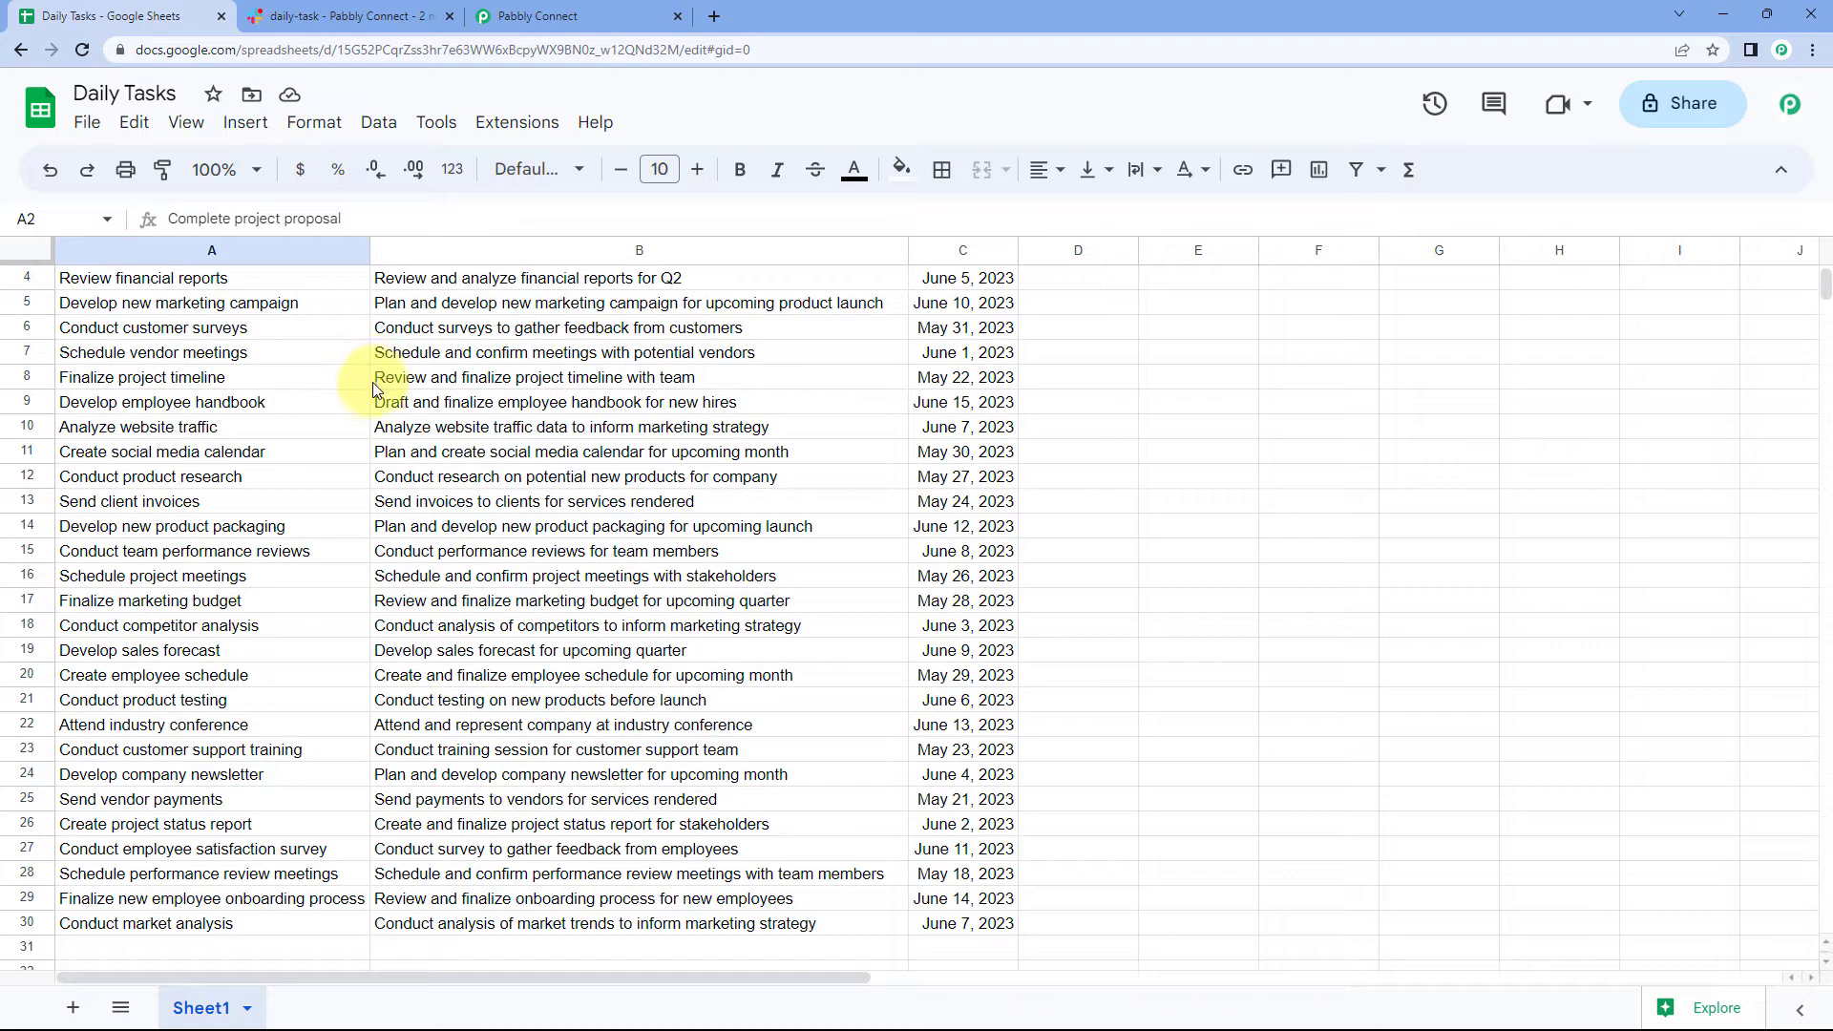
pyautogui.scroll(1, 370, 402)
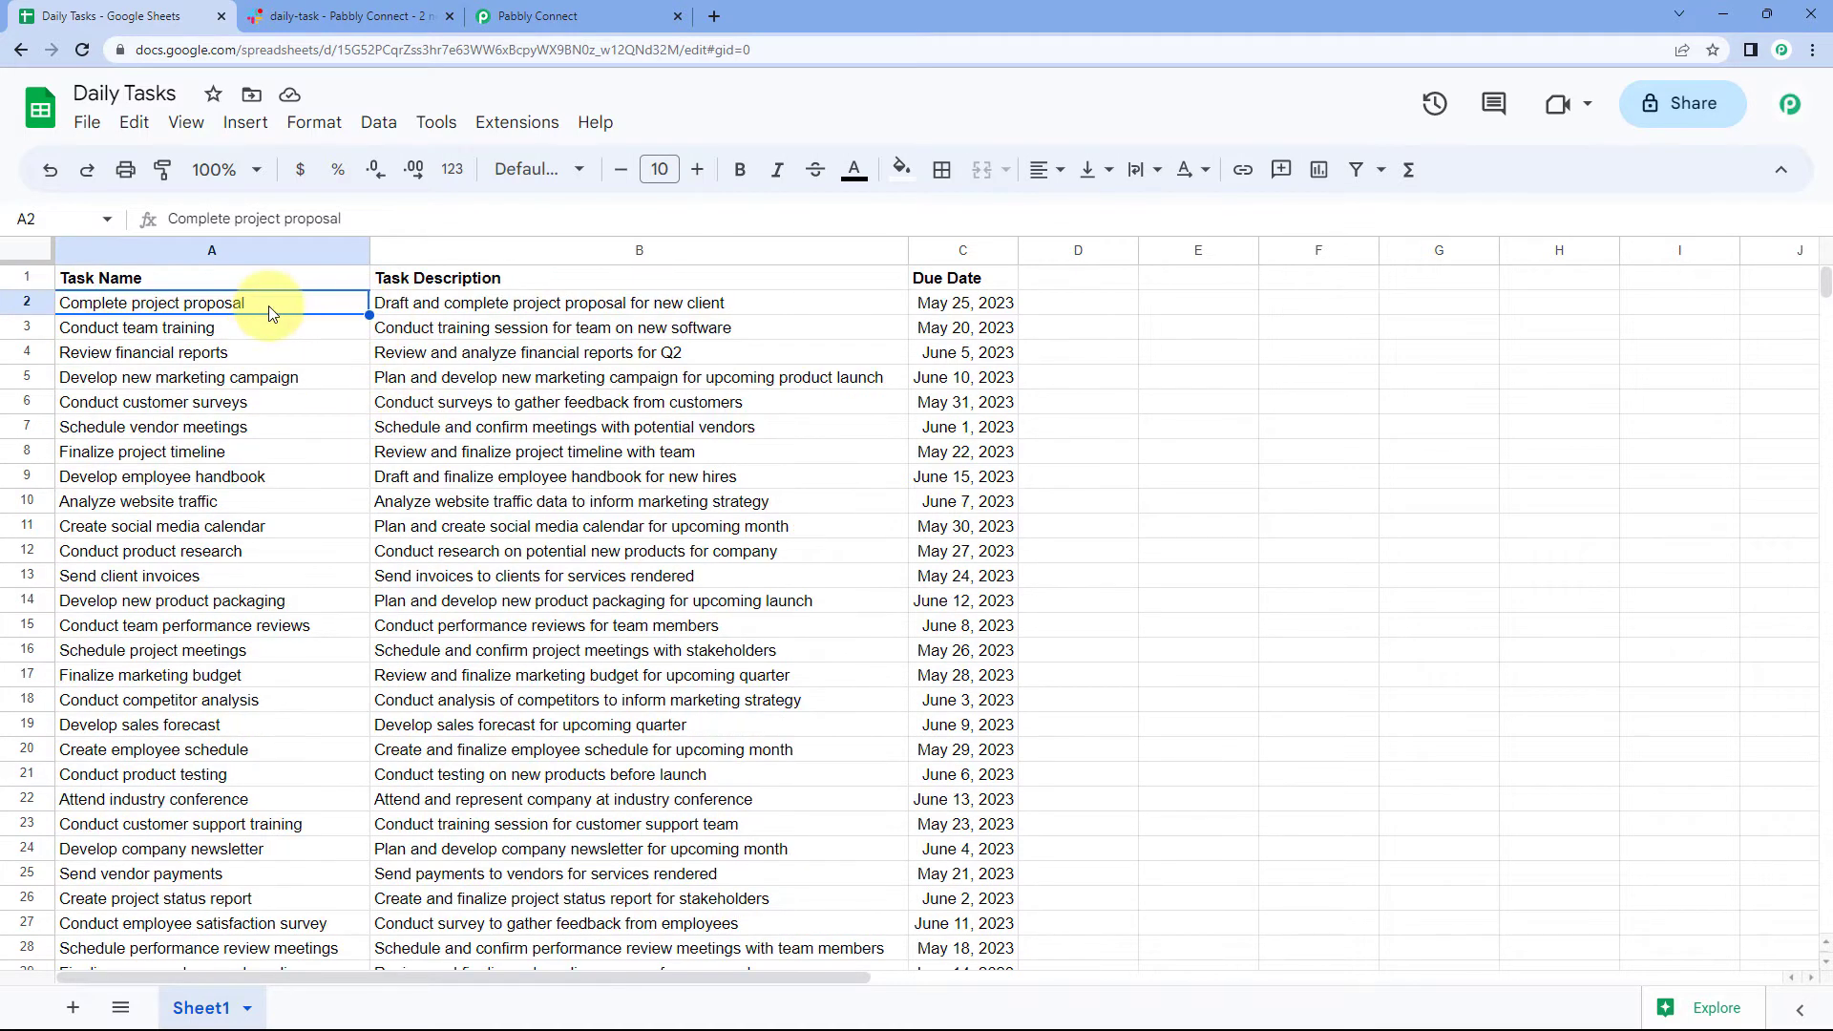
pyautogui.moveTo(243, 306); pyautogui.dragTo(947, 318)
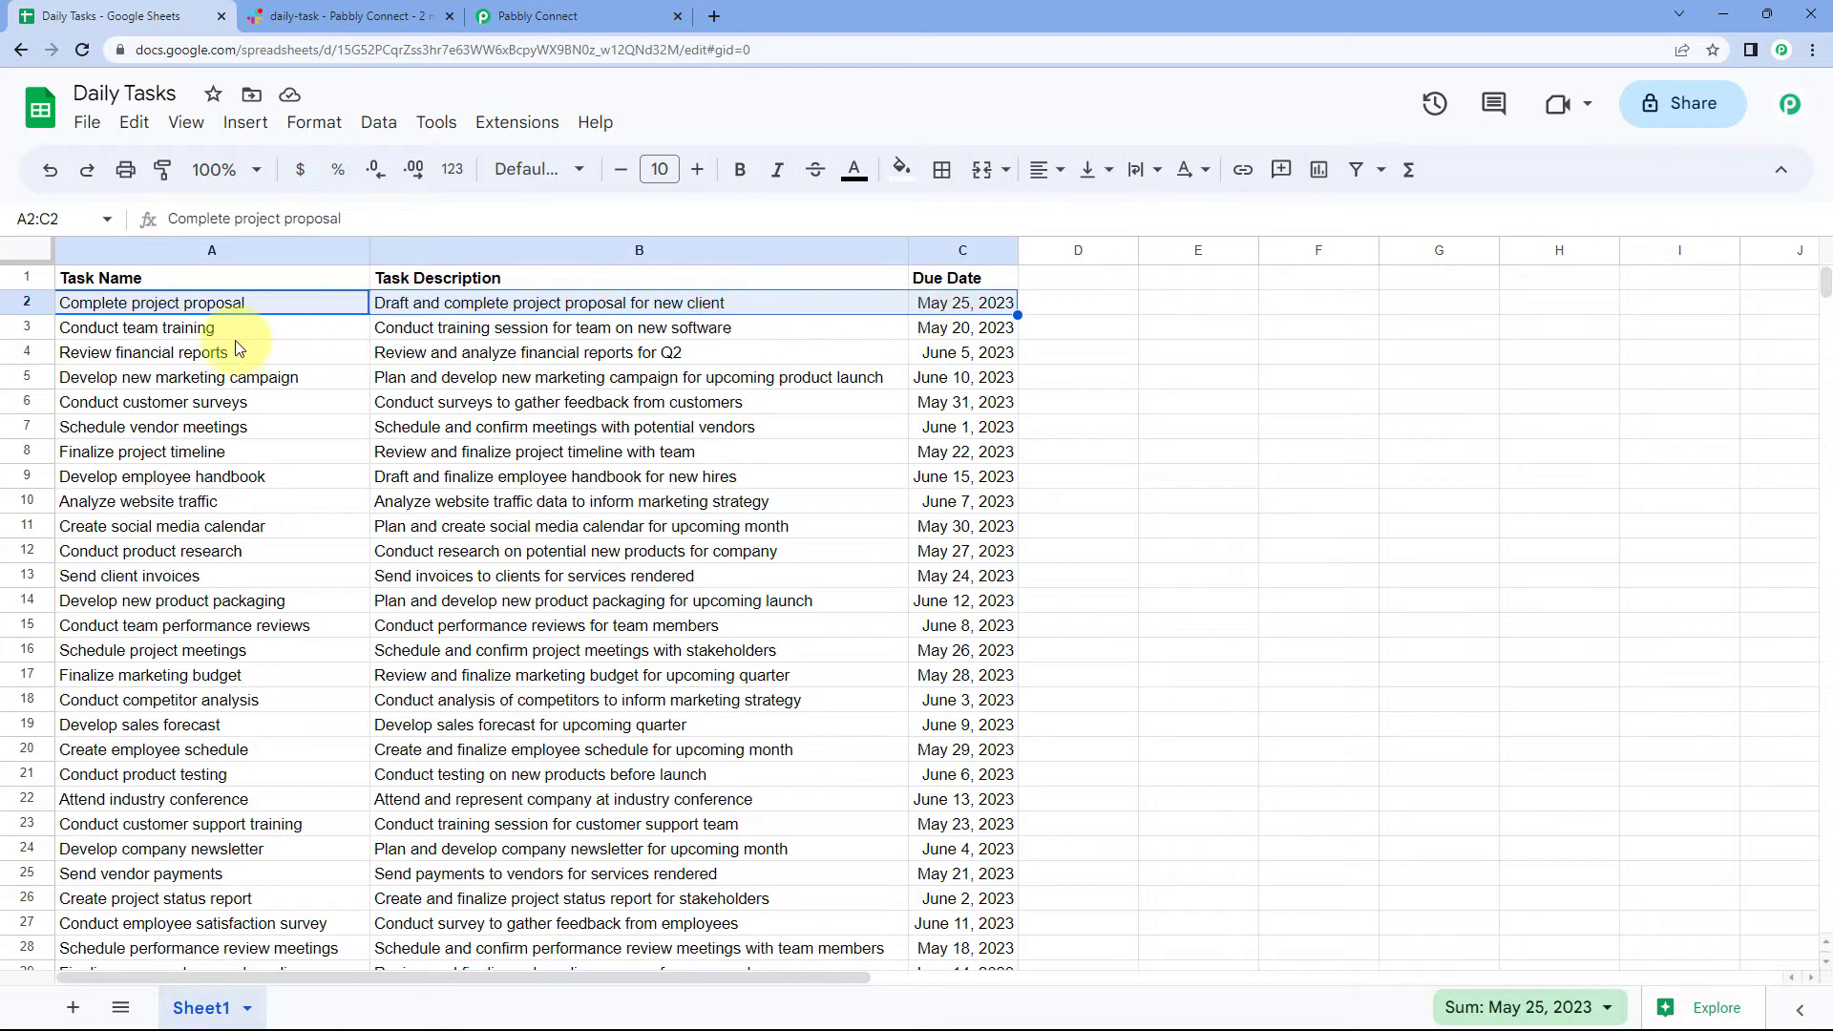
pyautogui.moveTo(243, 334); pyautogui.dragTo(925, 332)
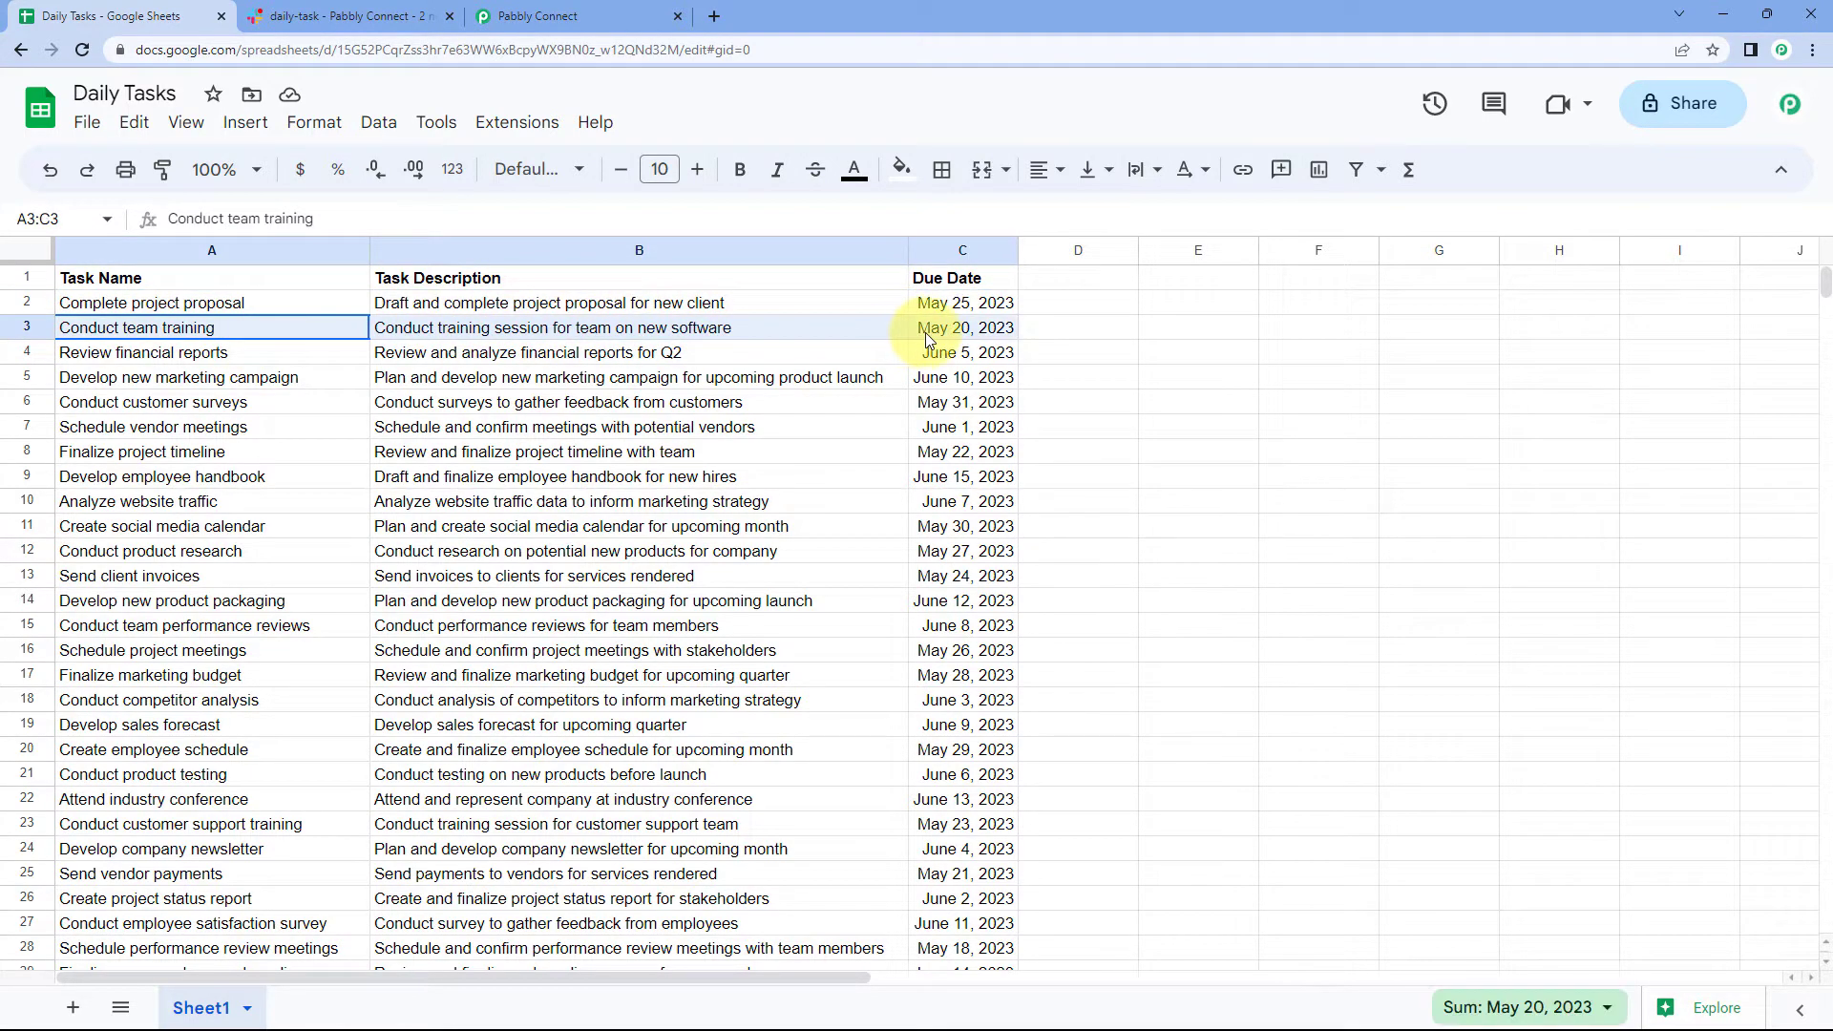
pyautogui.moveTo(292, 363); pyautogui.dragTo(922, 355)
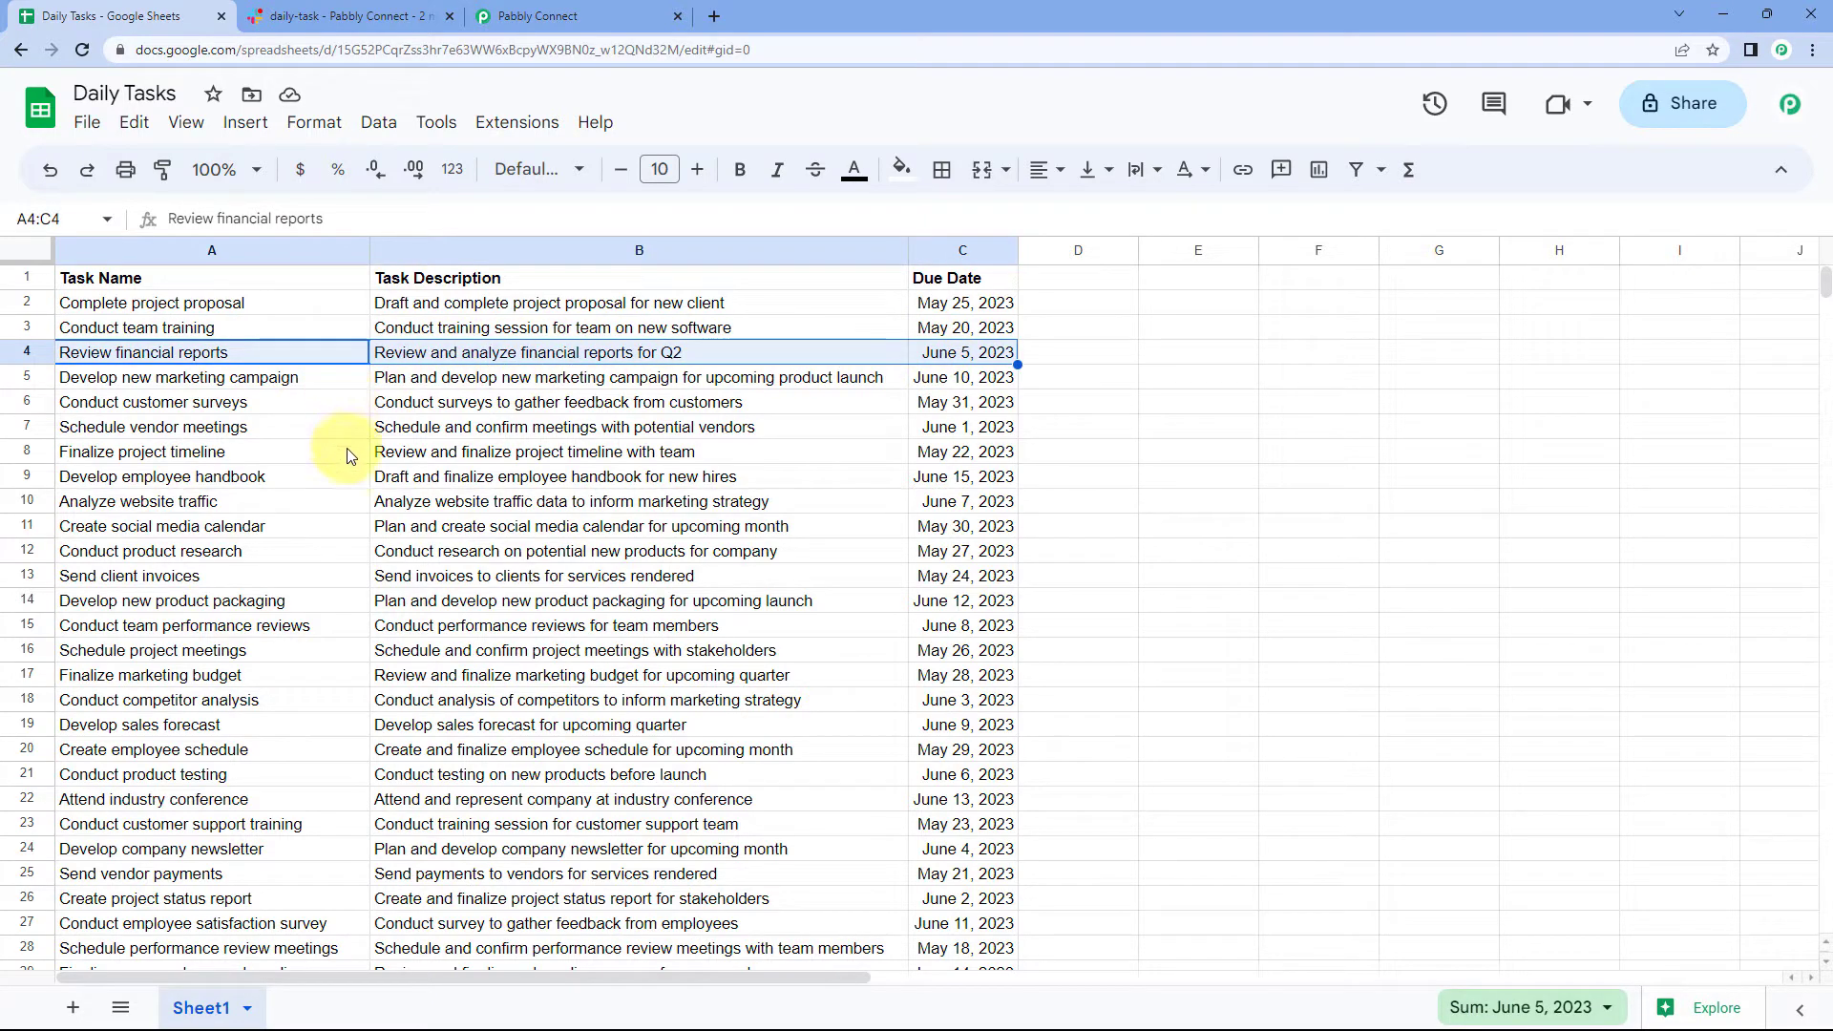
pyautogui.click(307, 307)
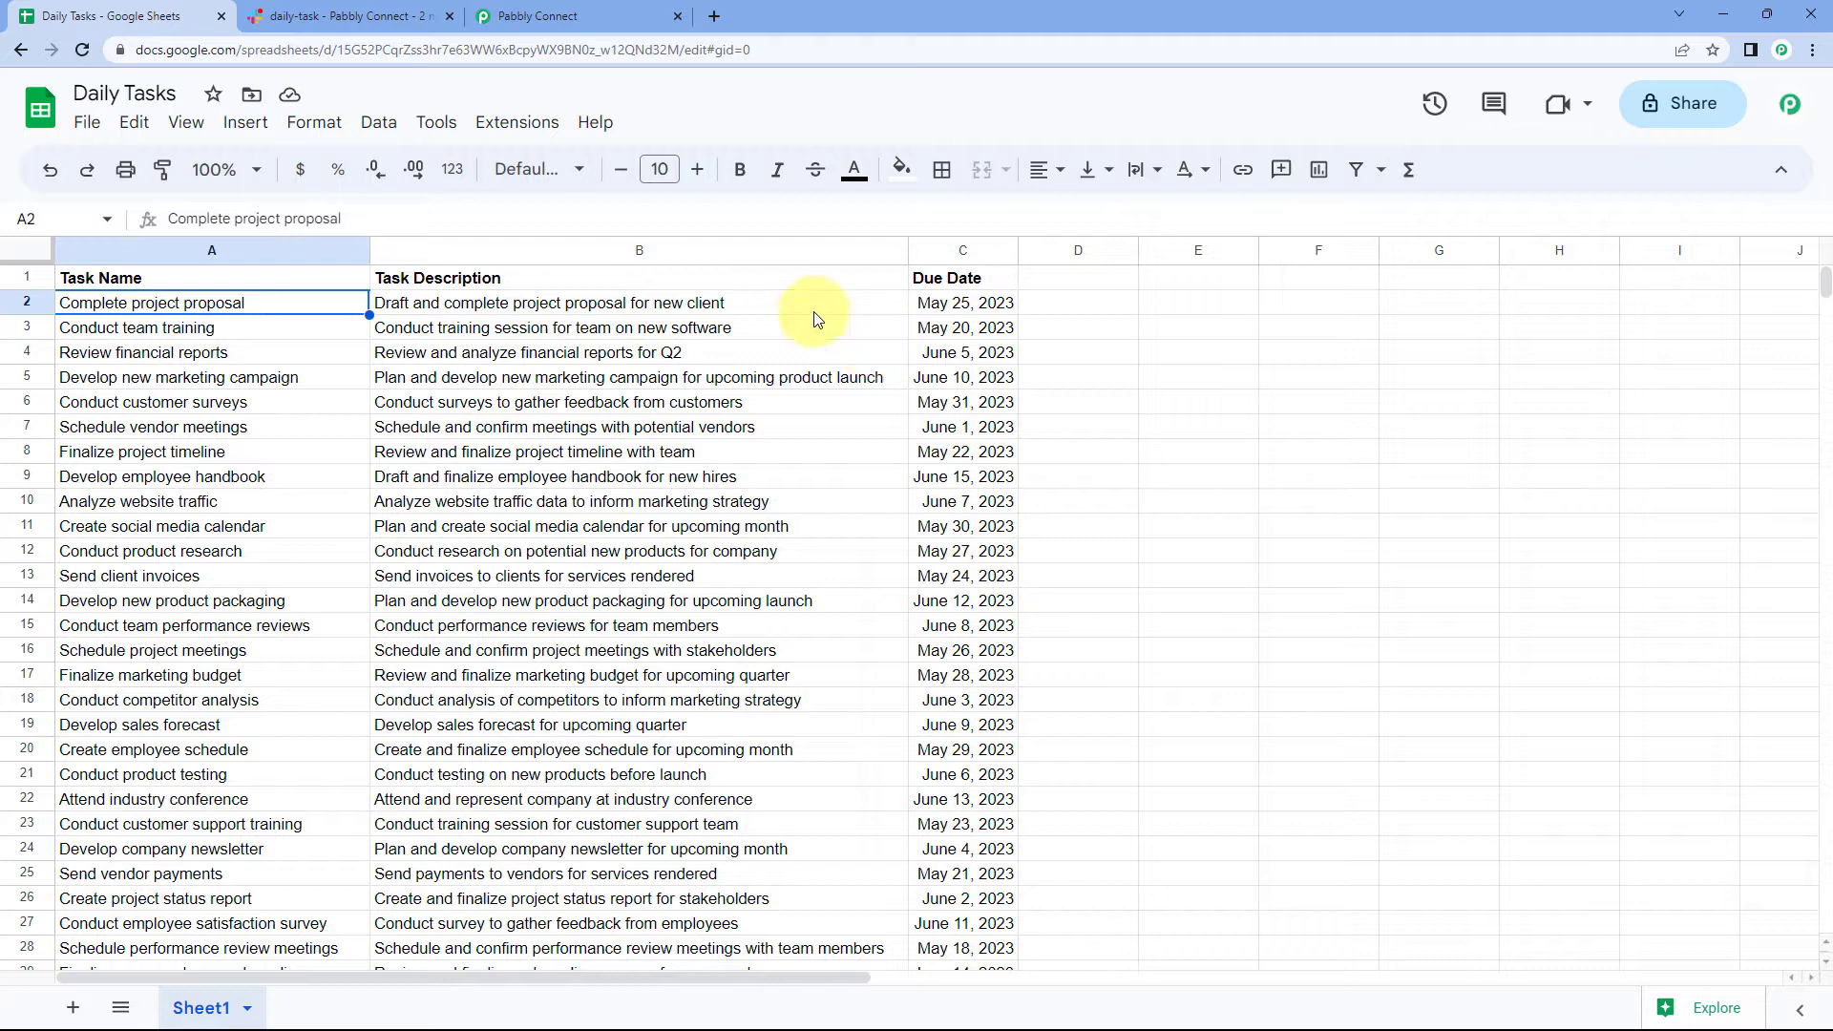
pyautogui.moveTo(308, 313); pyautogui.dragTo(942, 302)
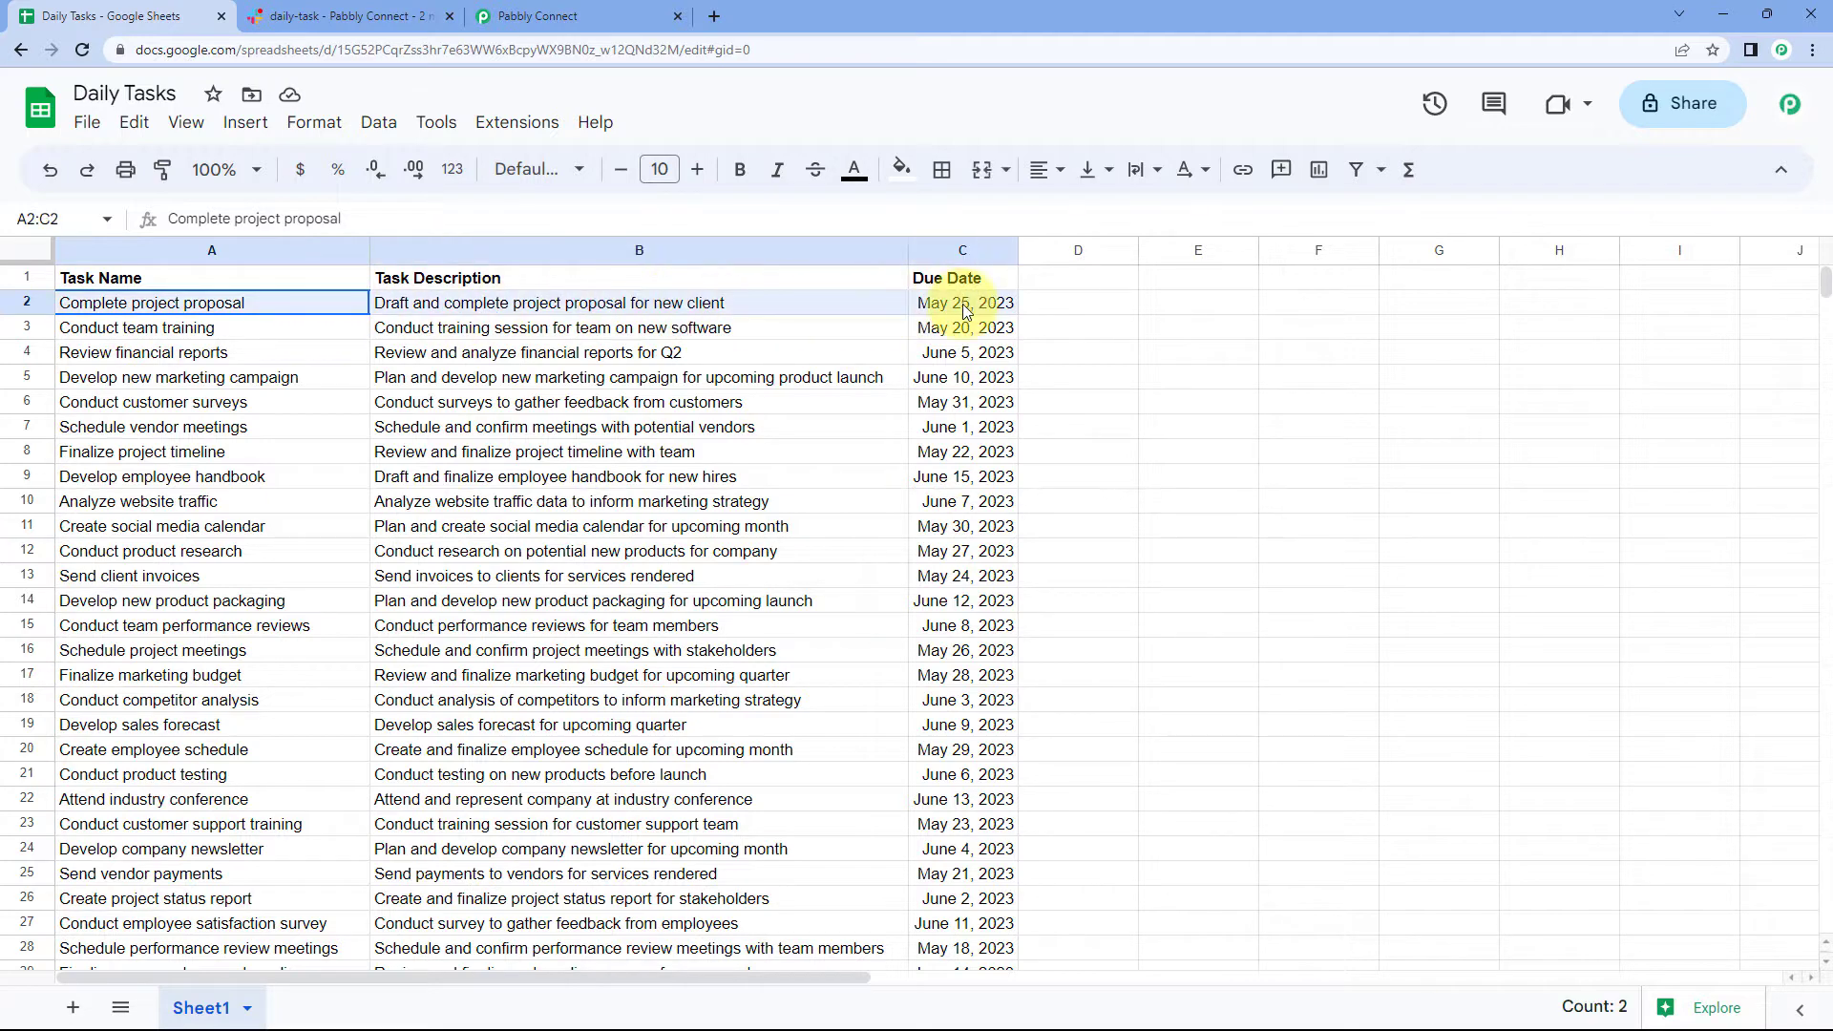
# Compare the daily-task channel in Slack with the task rows 2 to 4 of the Daily Tasks spreadsheet
pyautogui.click(385, 11)
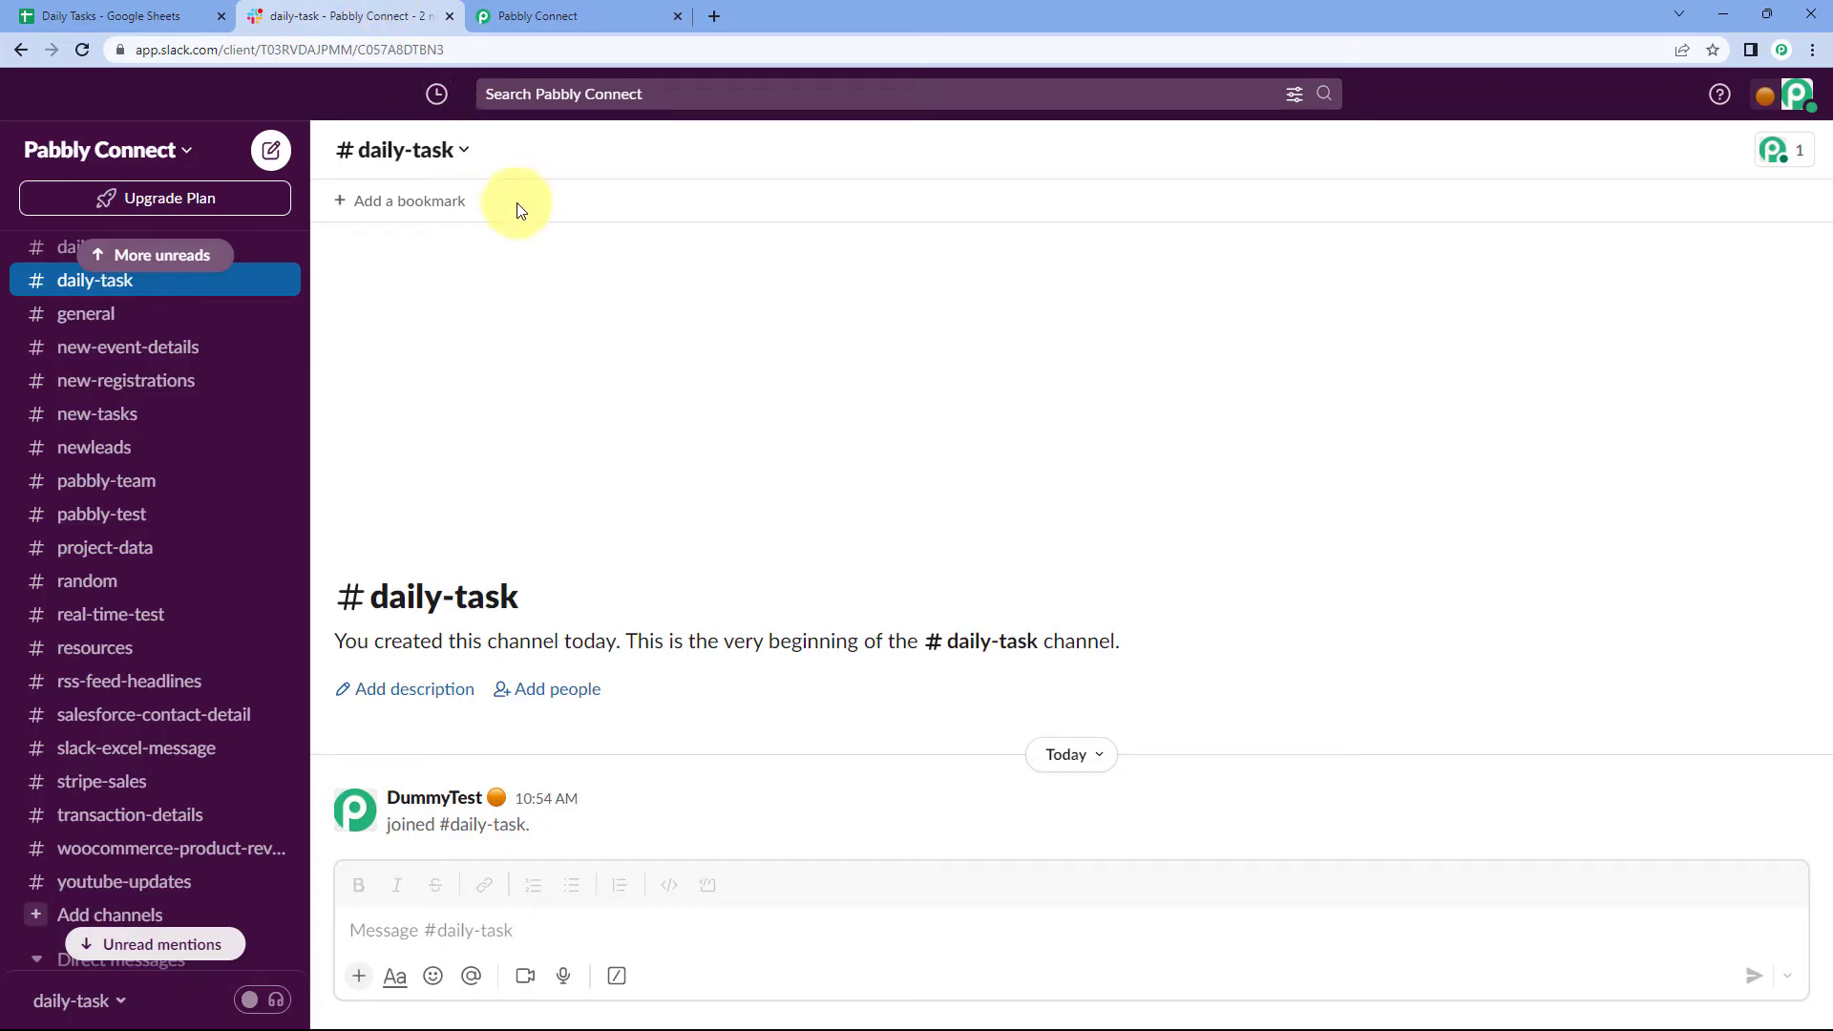
pyautogui.click(124, 15)
pyautogui.click(309, 311)
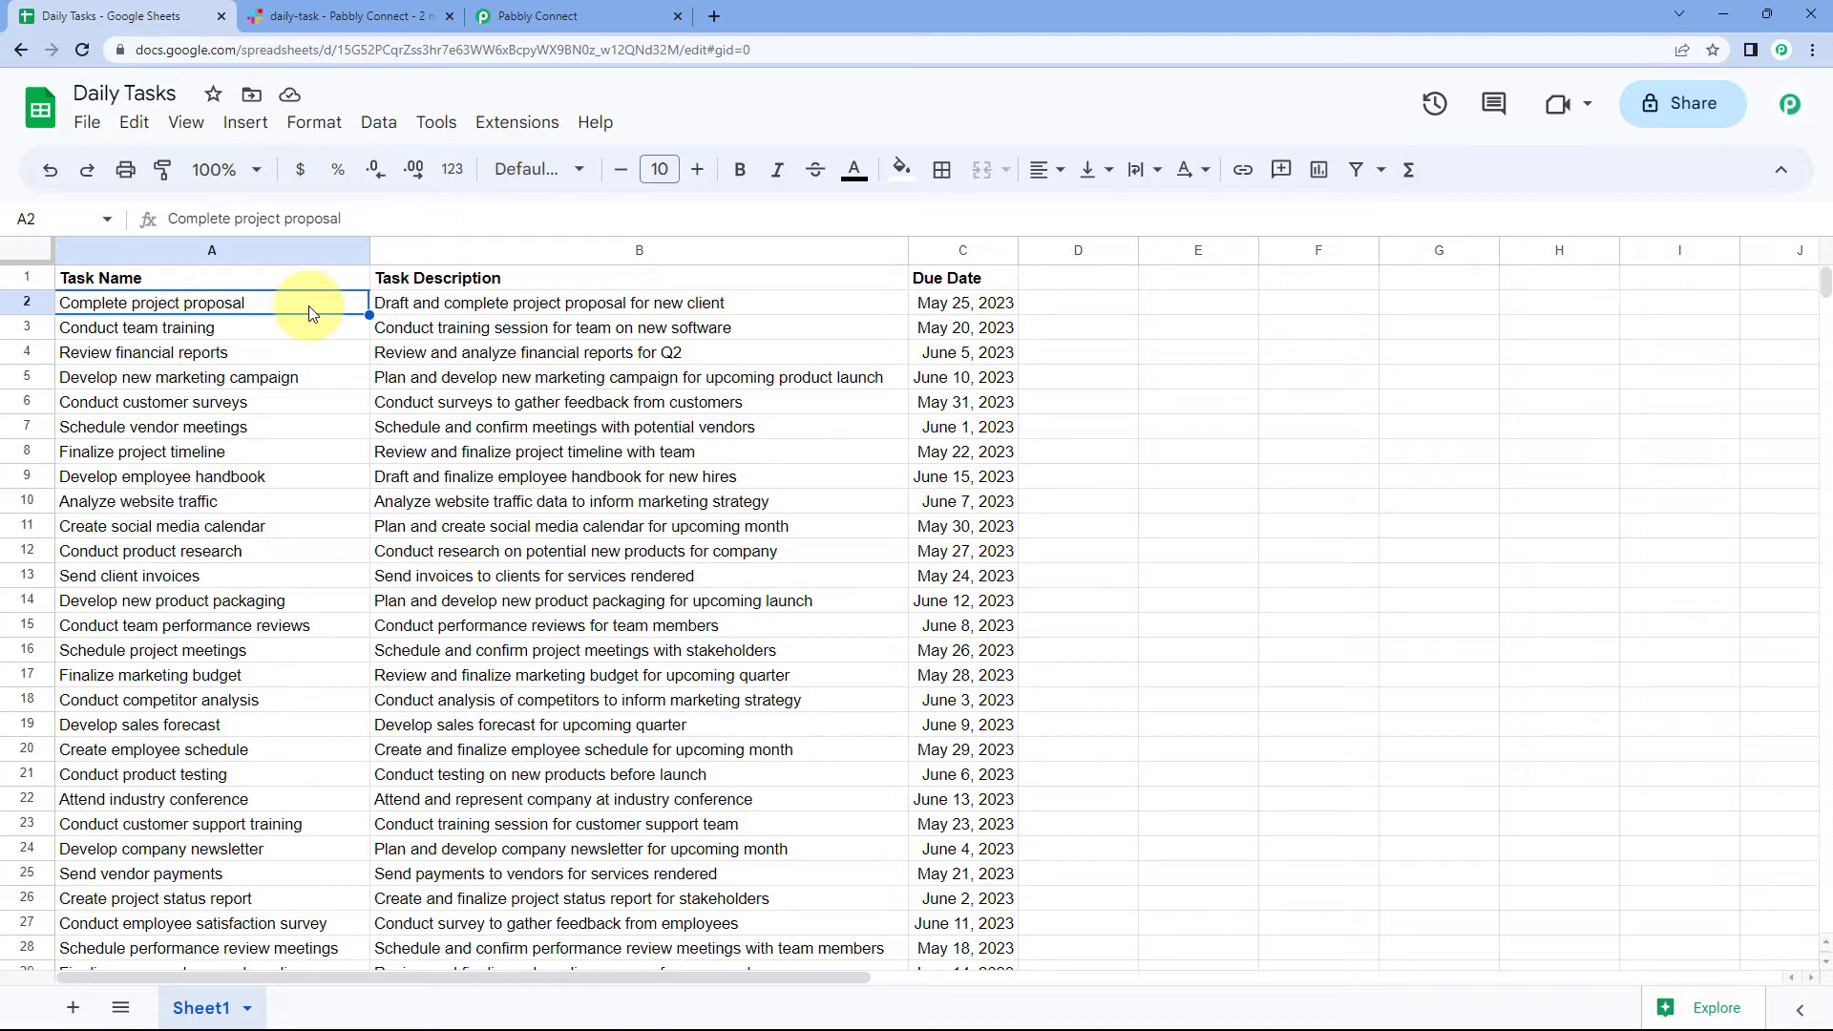
pyautogui.moveTo(304, 313); pyautogui.dragTo(941, 299)
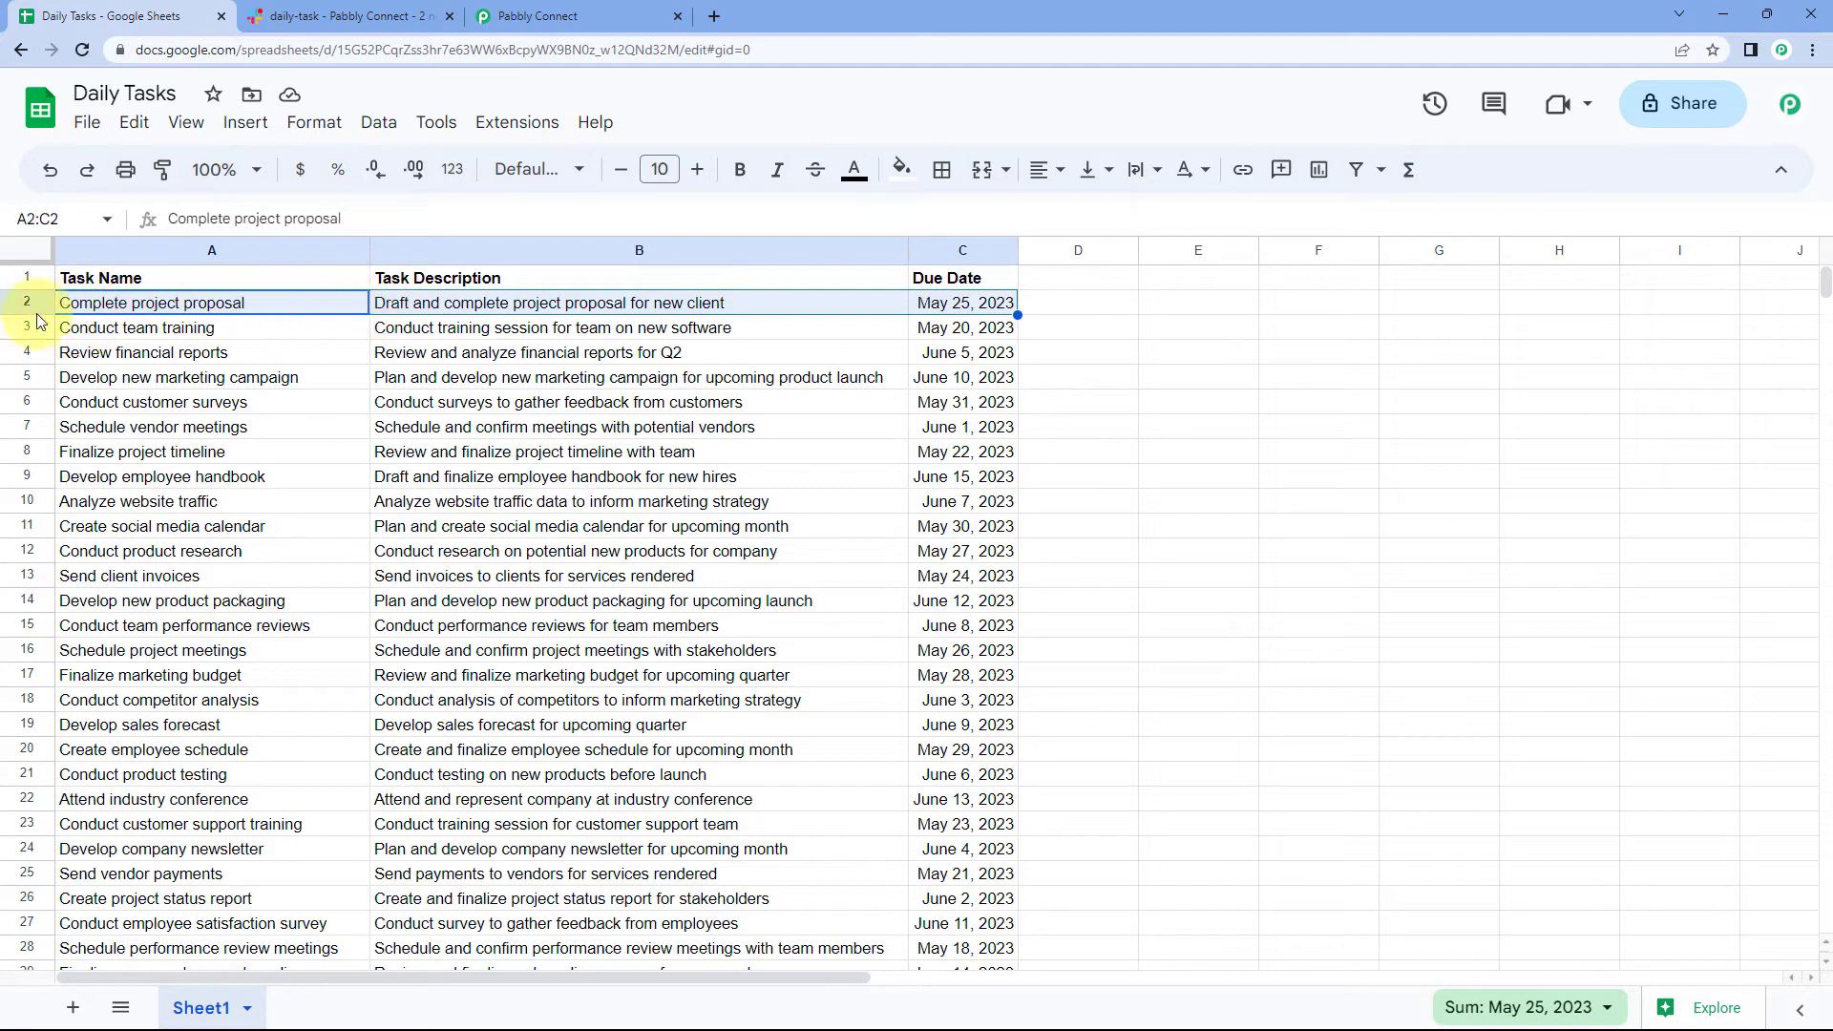
pyautogui.moveTo(95, 327); pyautogui.dragTo(936, 323)
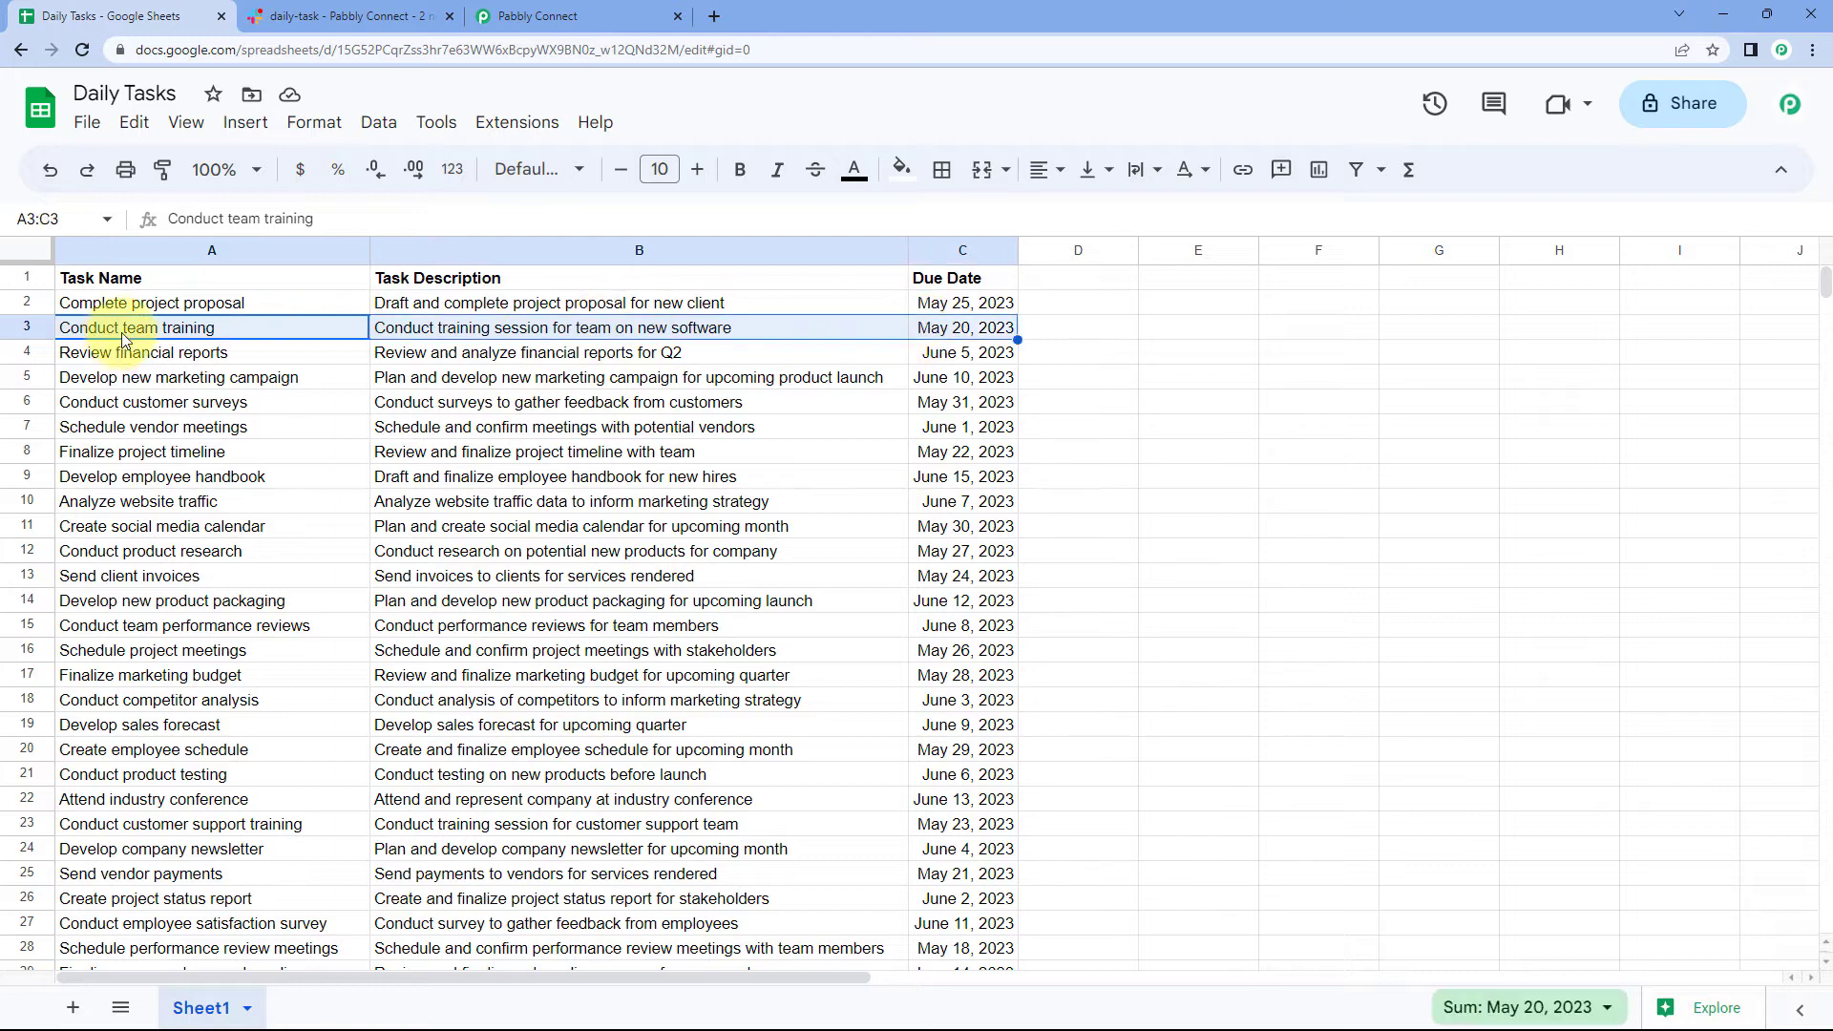
pyautogui.click(188, 359)
pyautogui.moveTo(189, 359); pyautogui.dragTo(945, 354)
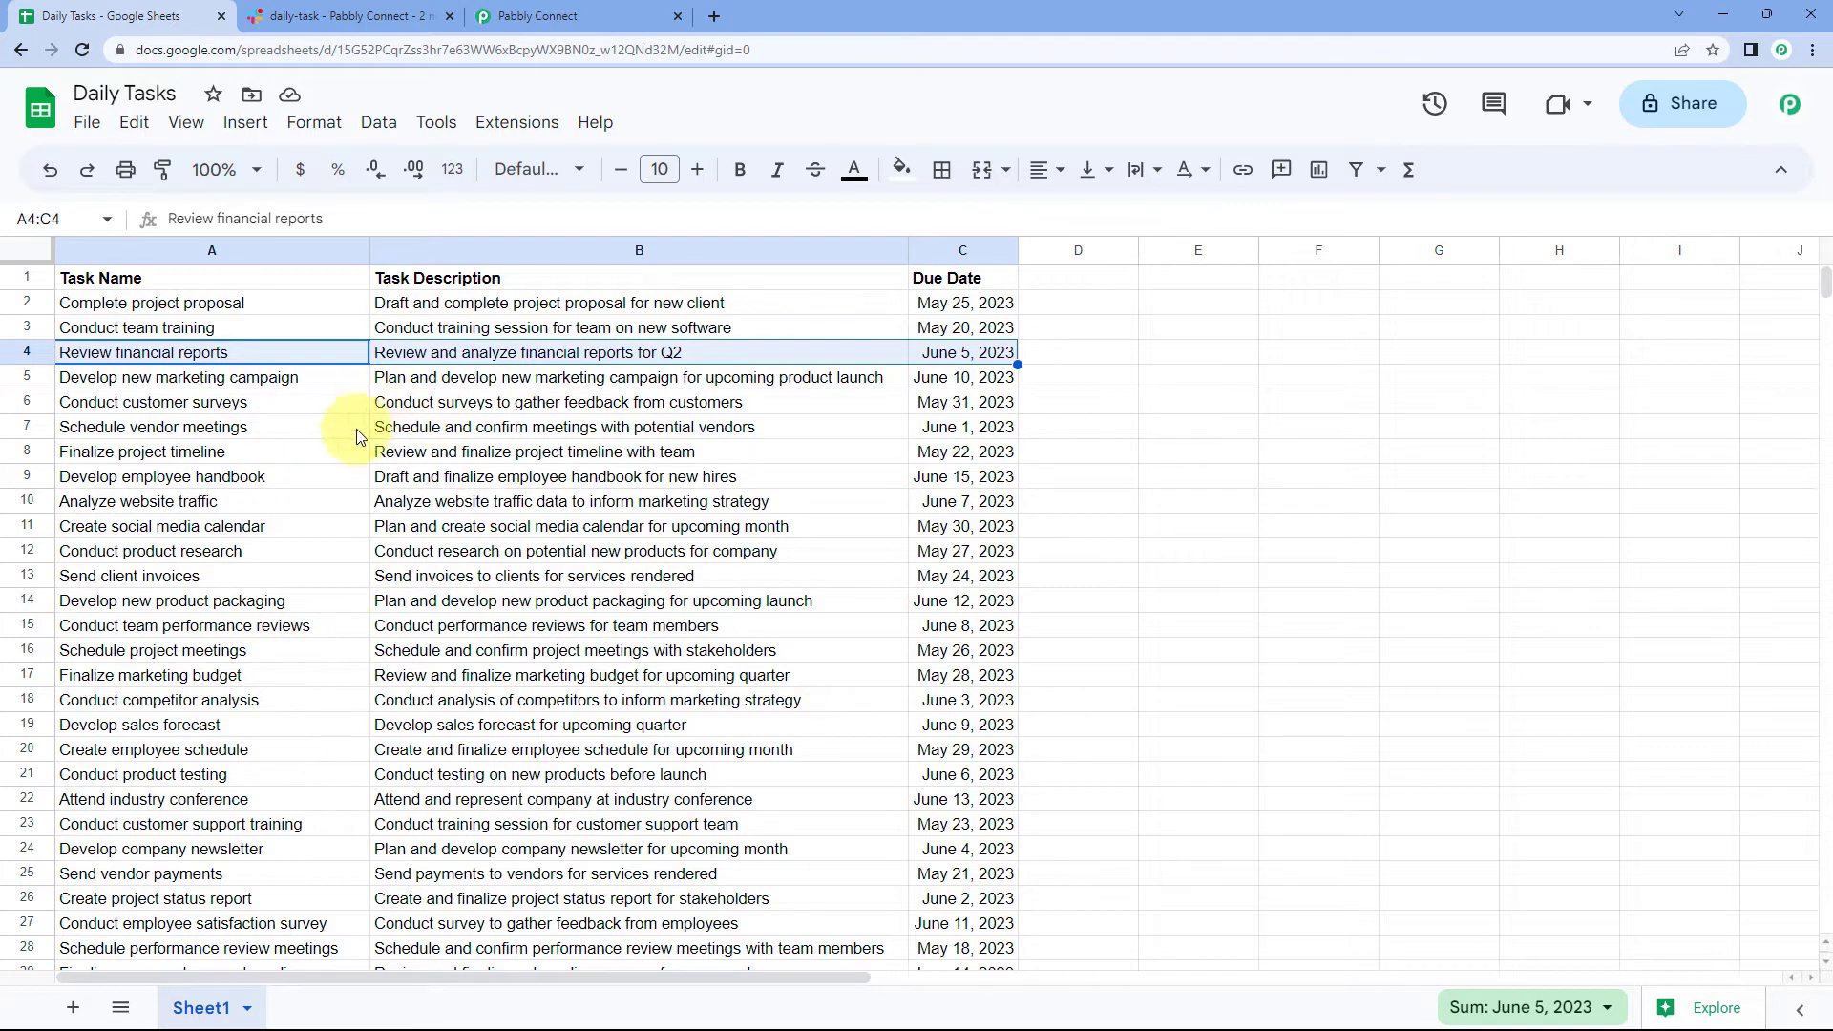
pyautogui.click(329, 355)
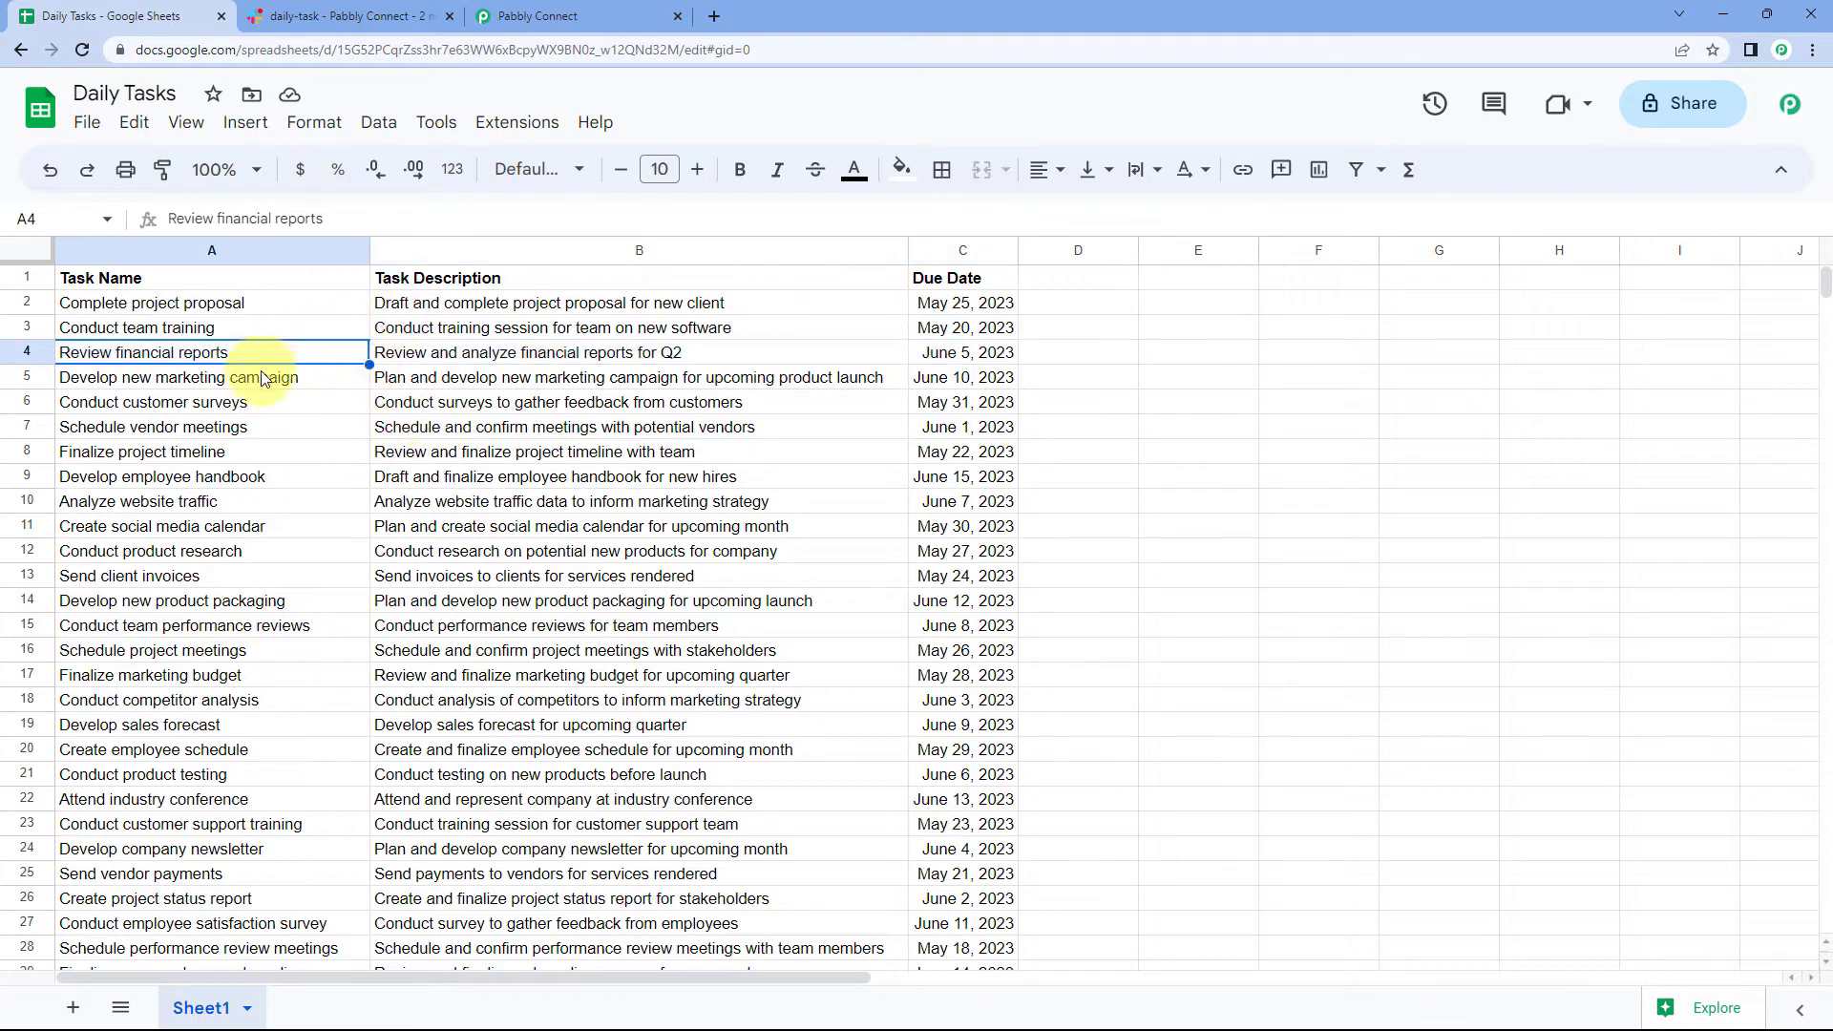
pyautogui.click(276, 305)
pyautogui.click(341, 11)
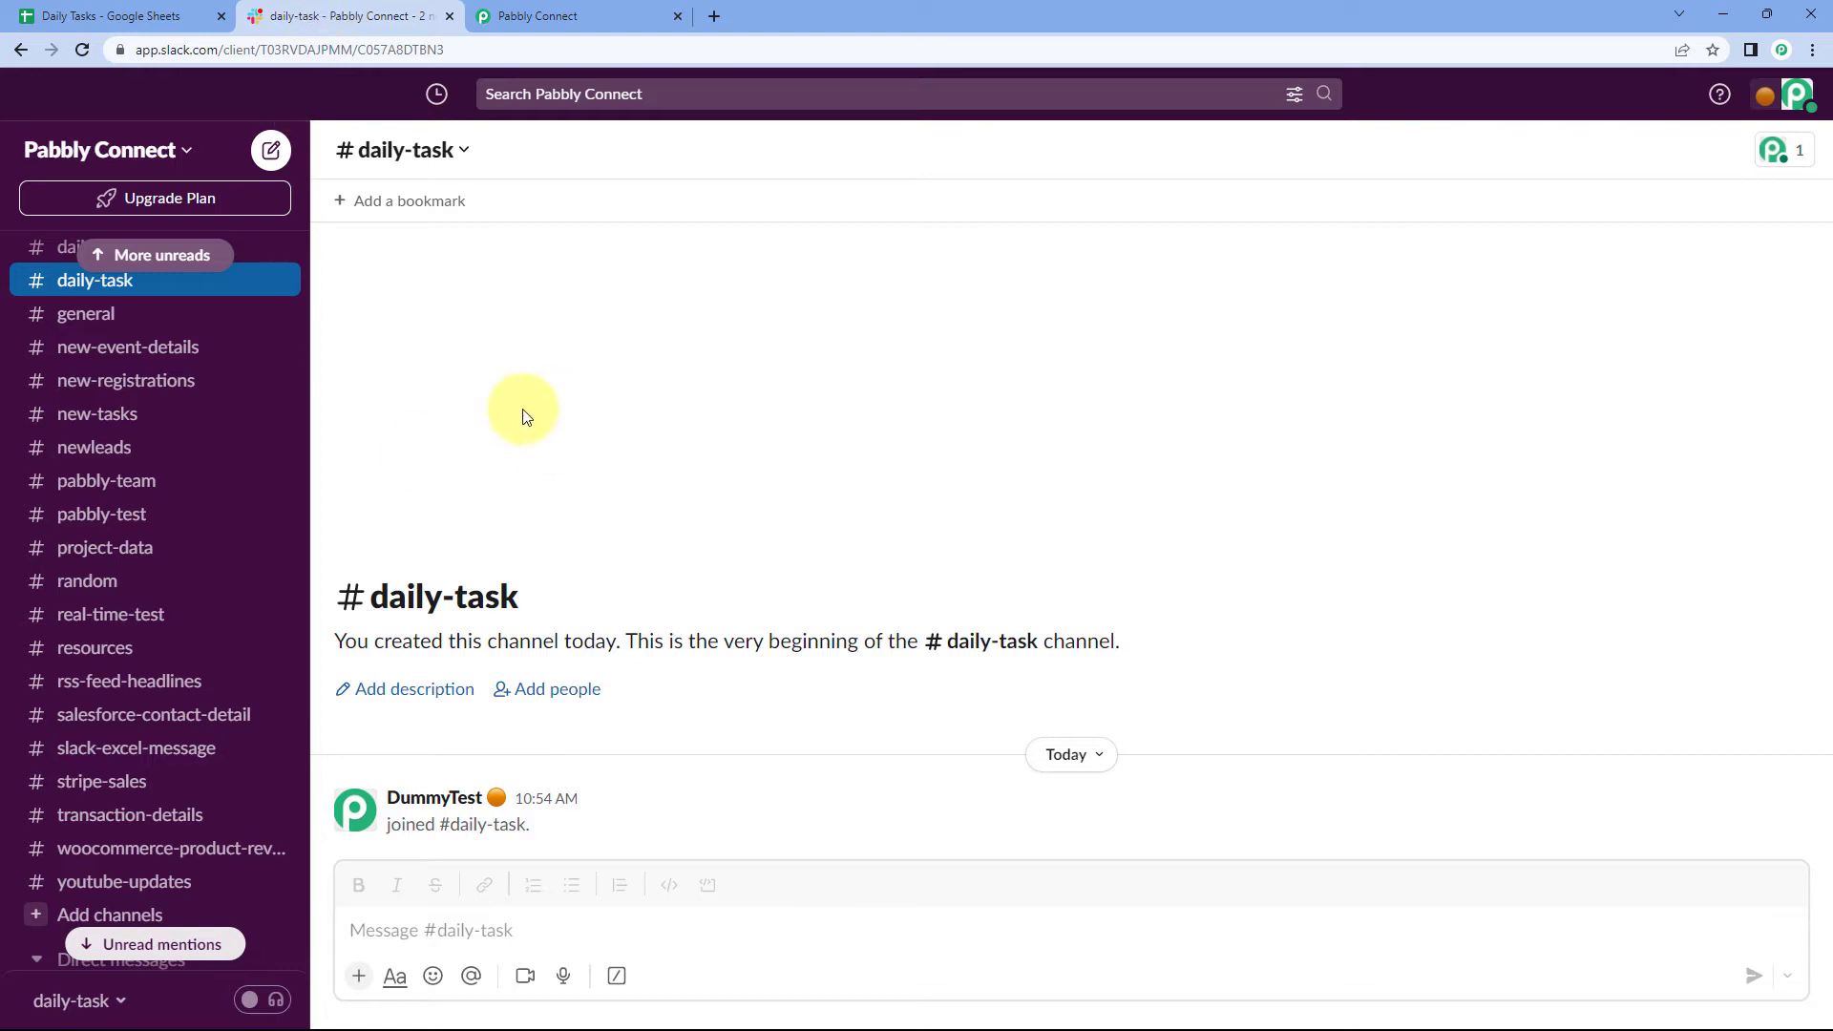
pyautogui.click(186, 9)
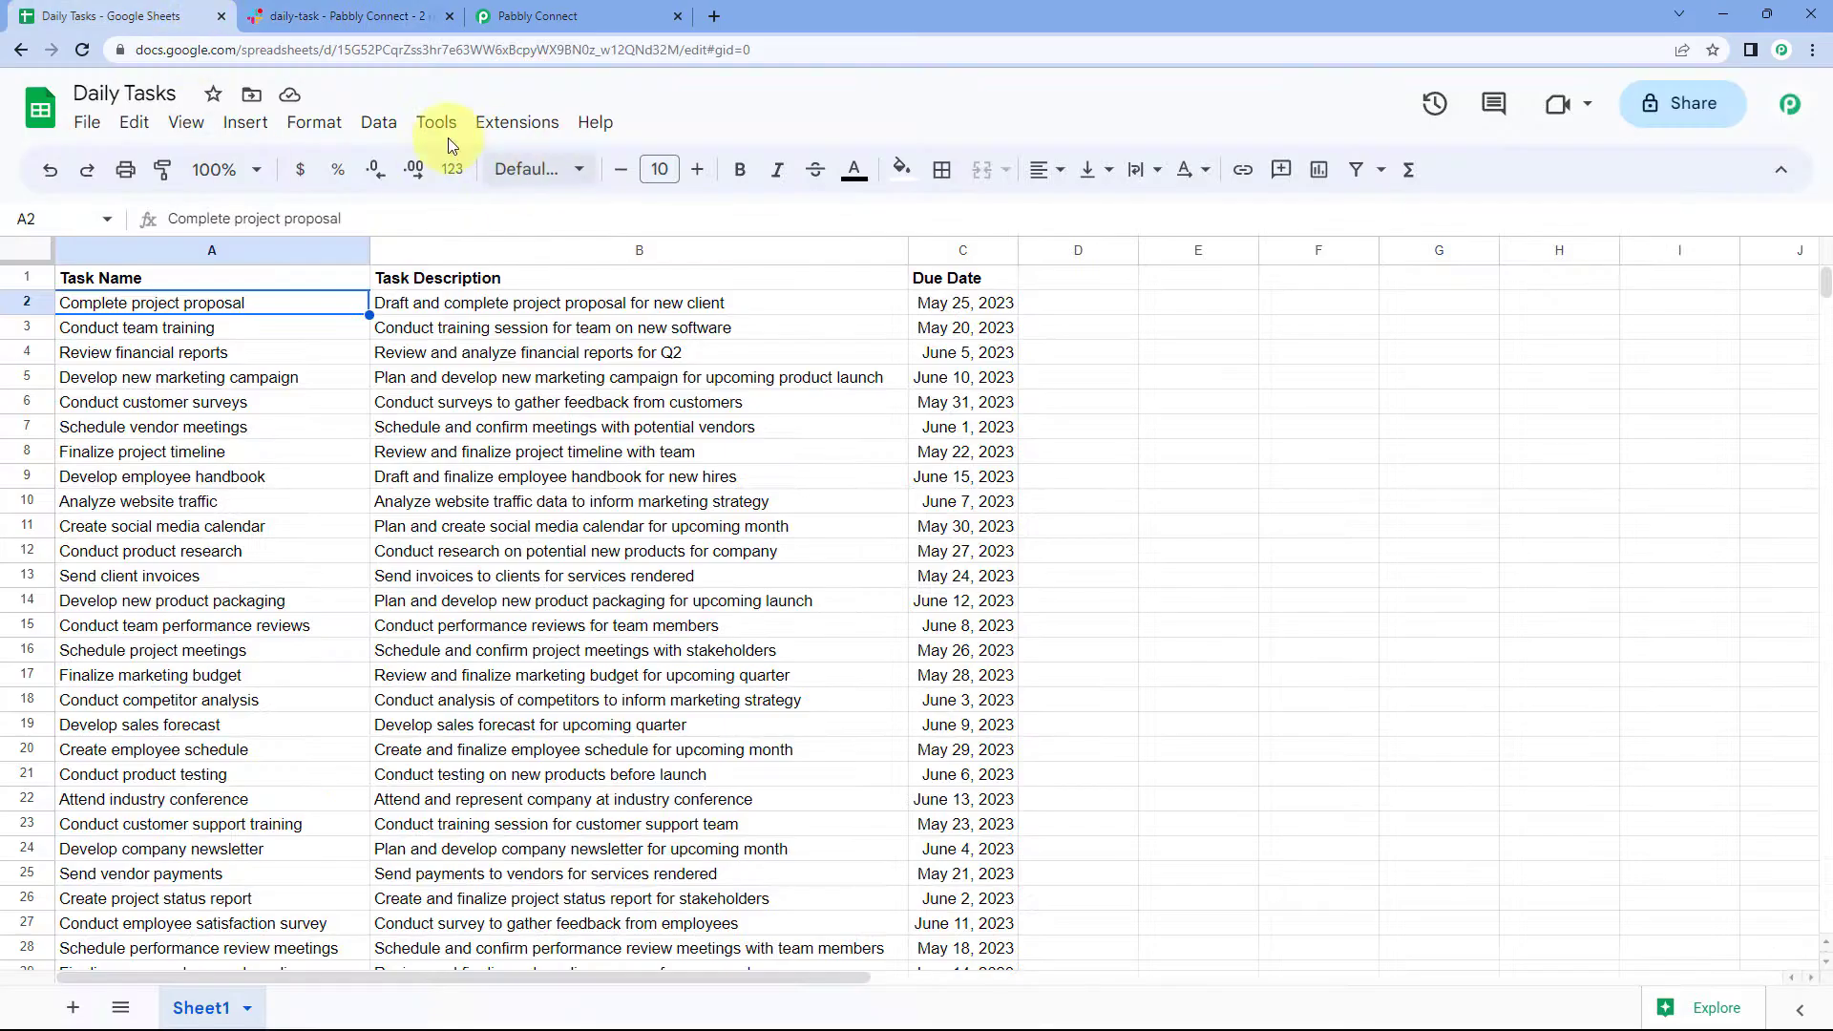
# Switch back to Pabbly Connect and choose Schedule as the workflow's trigger app
pyautogui.click(595, 20)
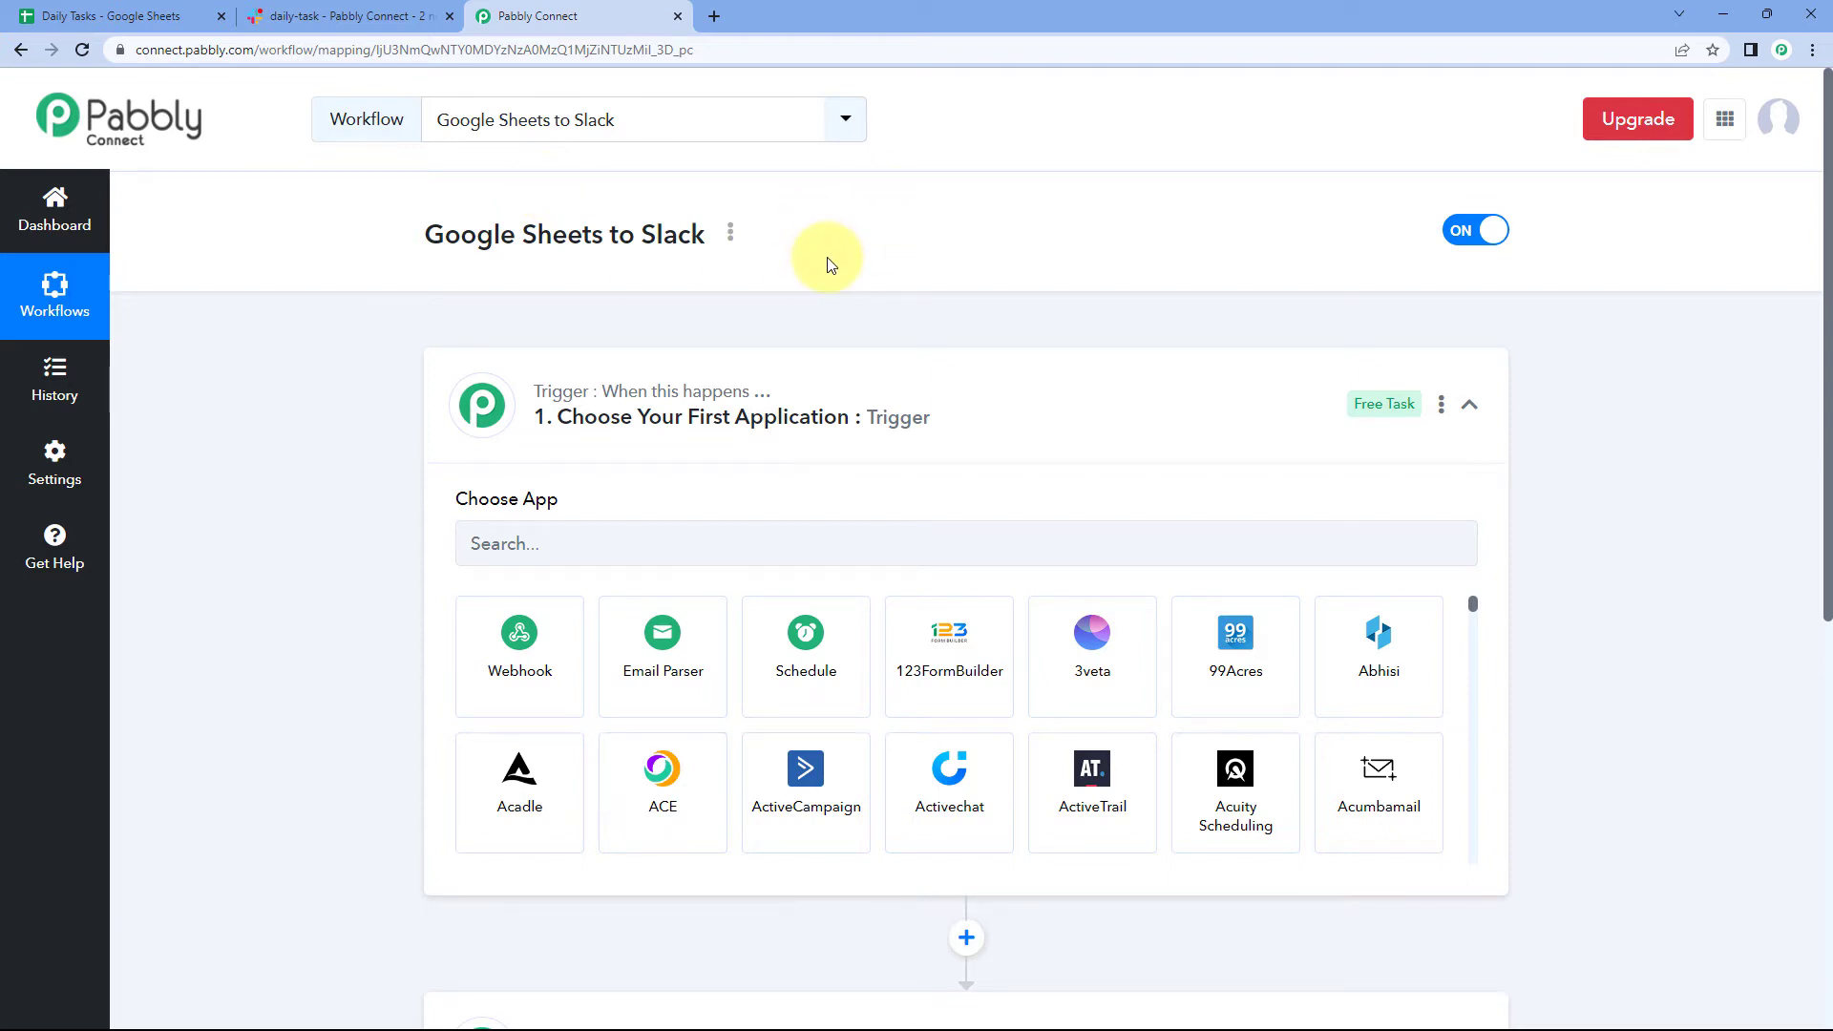
pyautogui.scroll(-1, 820, 256)
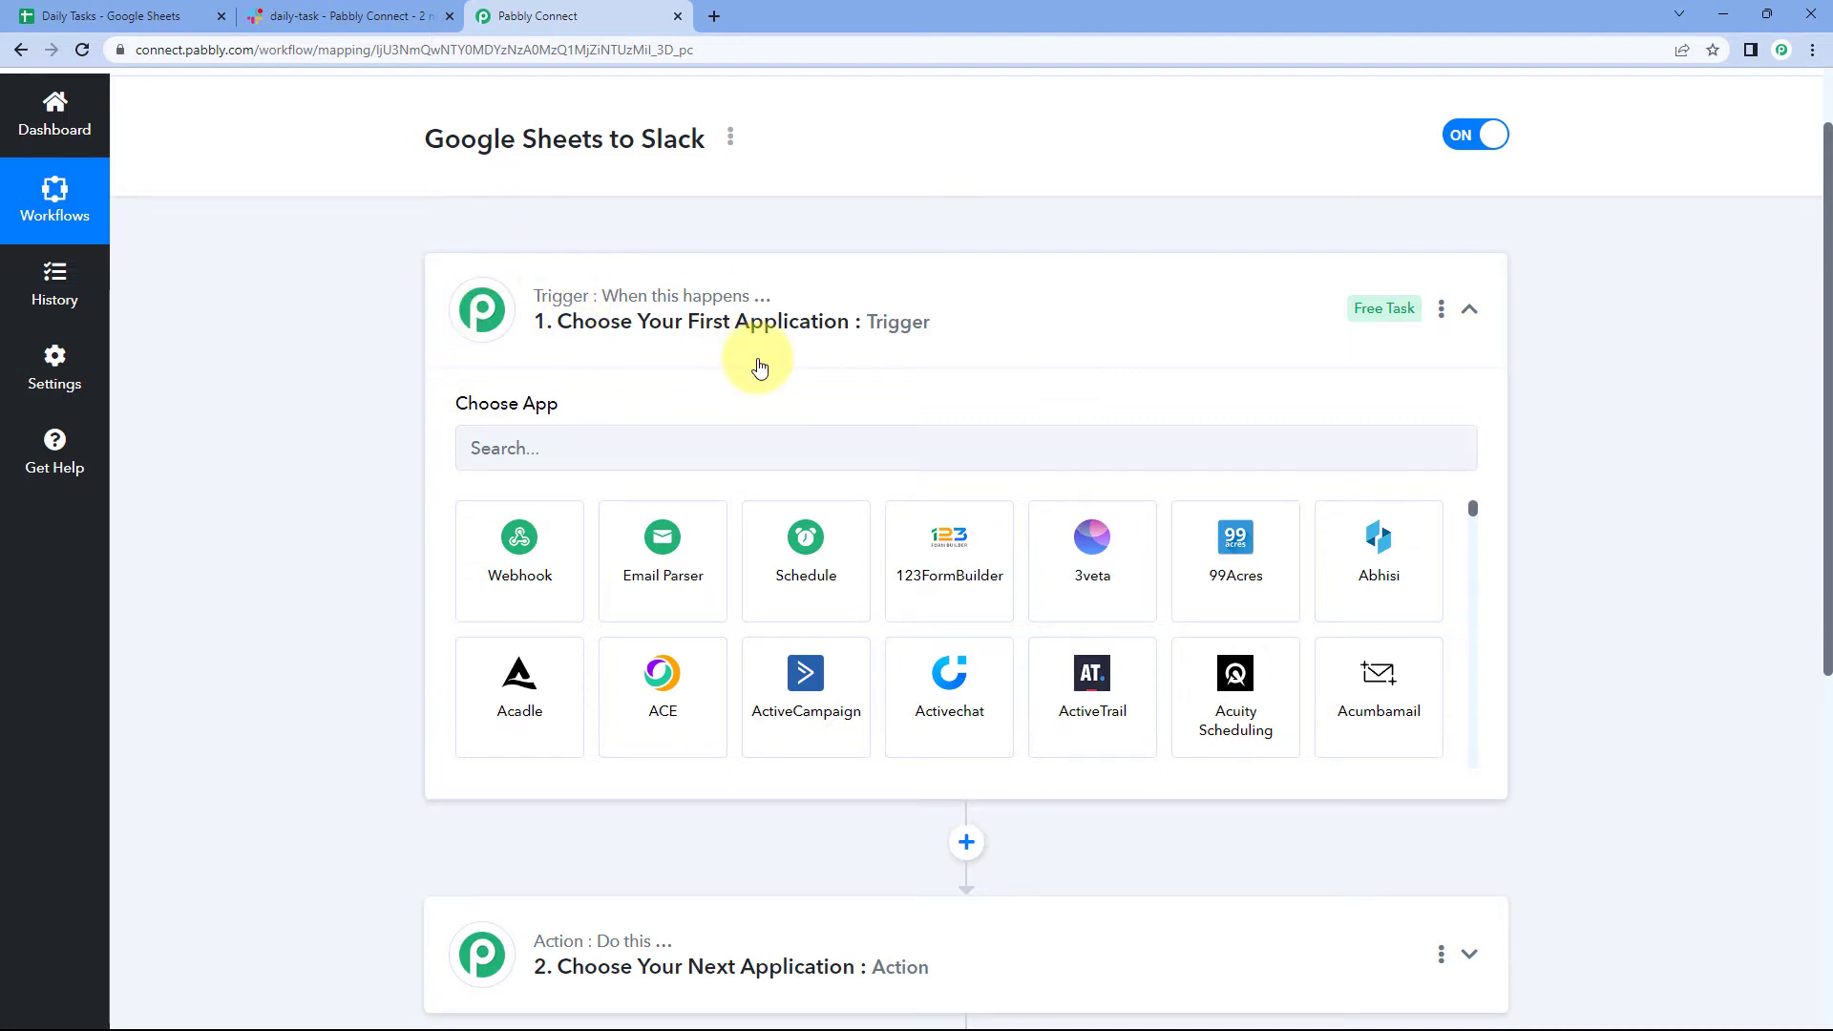
pyautogui.scroll(-1, 765, 361)
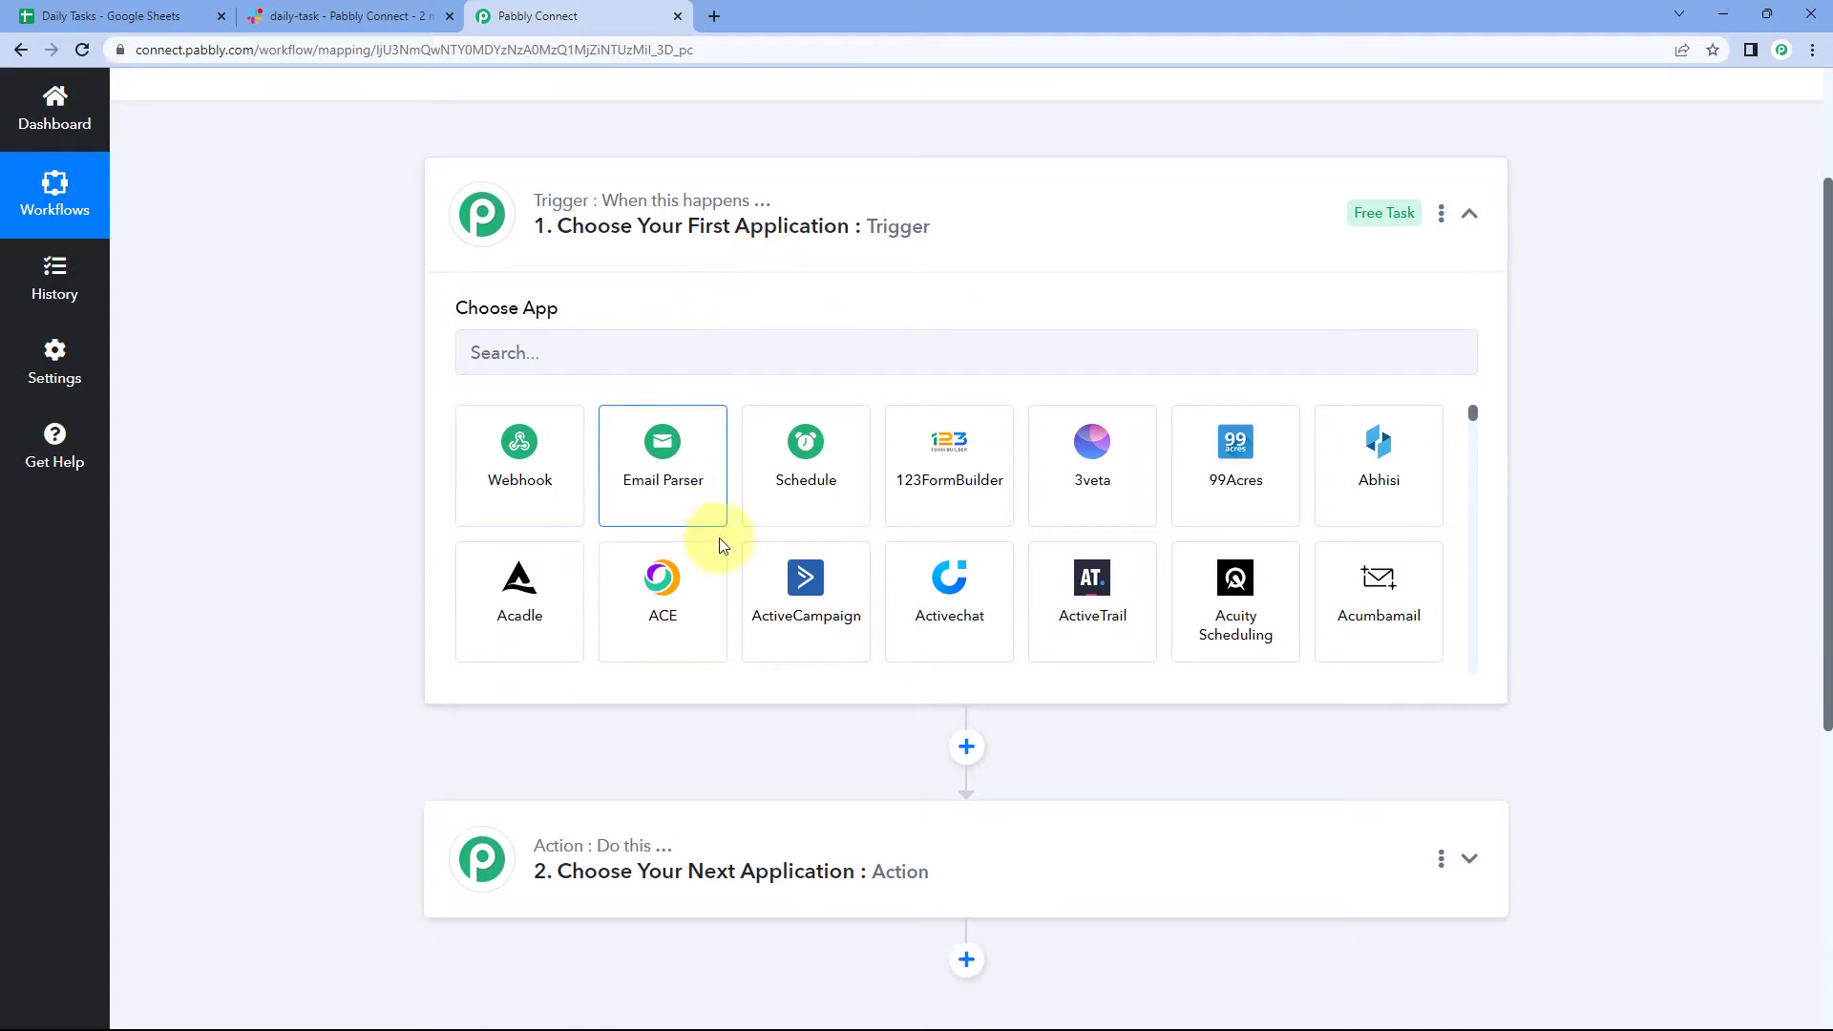
pyautogui.click(808, 491)
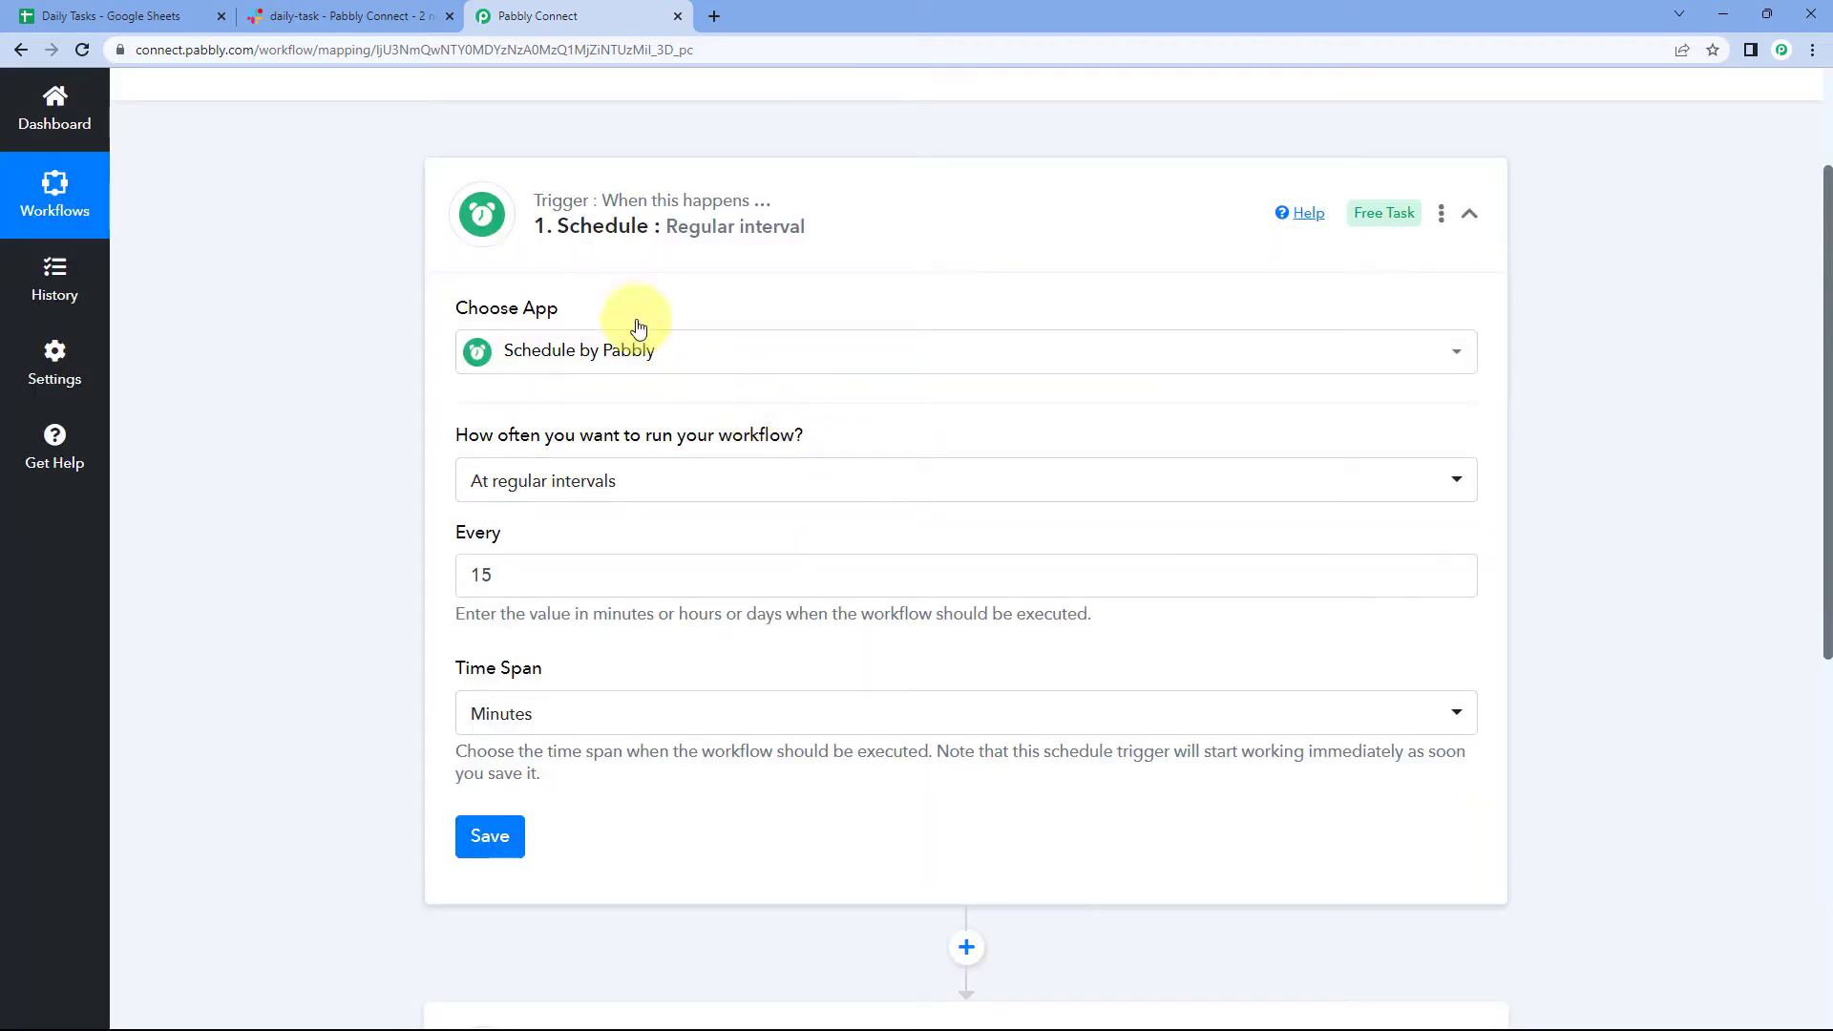
# Recheck the Daily Tasks spreadsheet and the daily-task Slack channel, and return to the workflow in Pabbly Connect
pyautogui.click(147, 11)
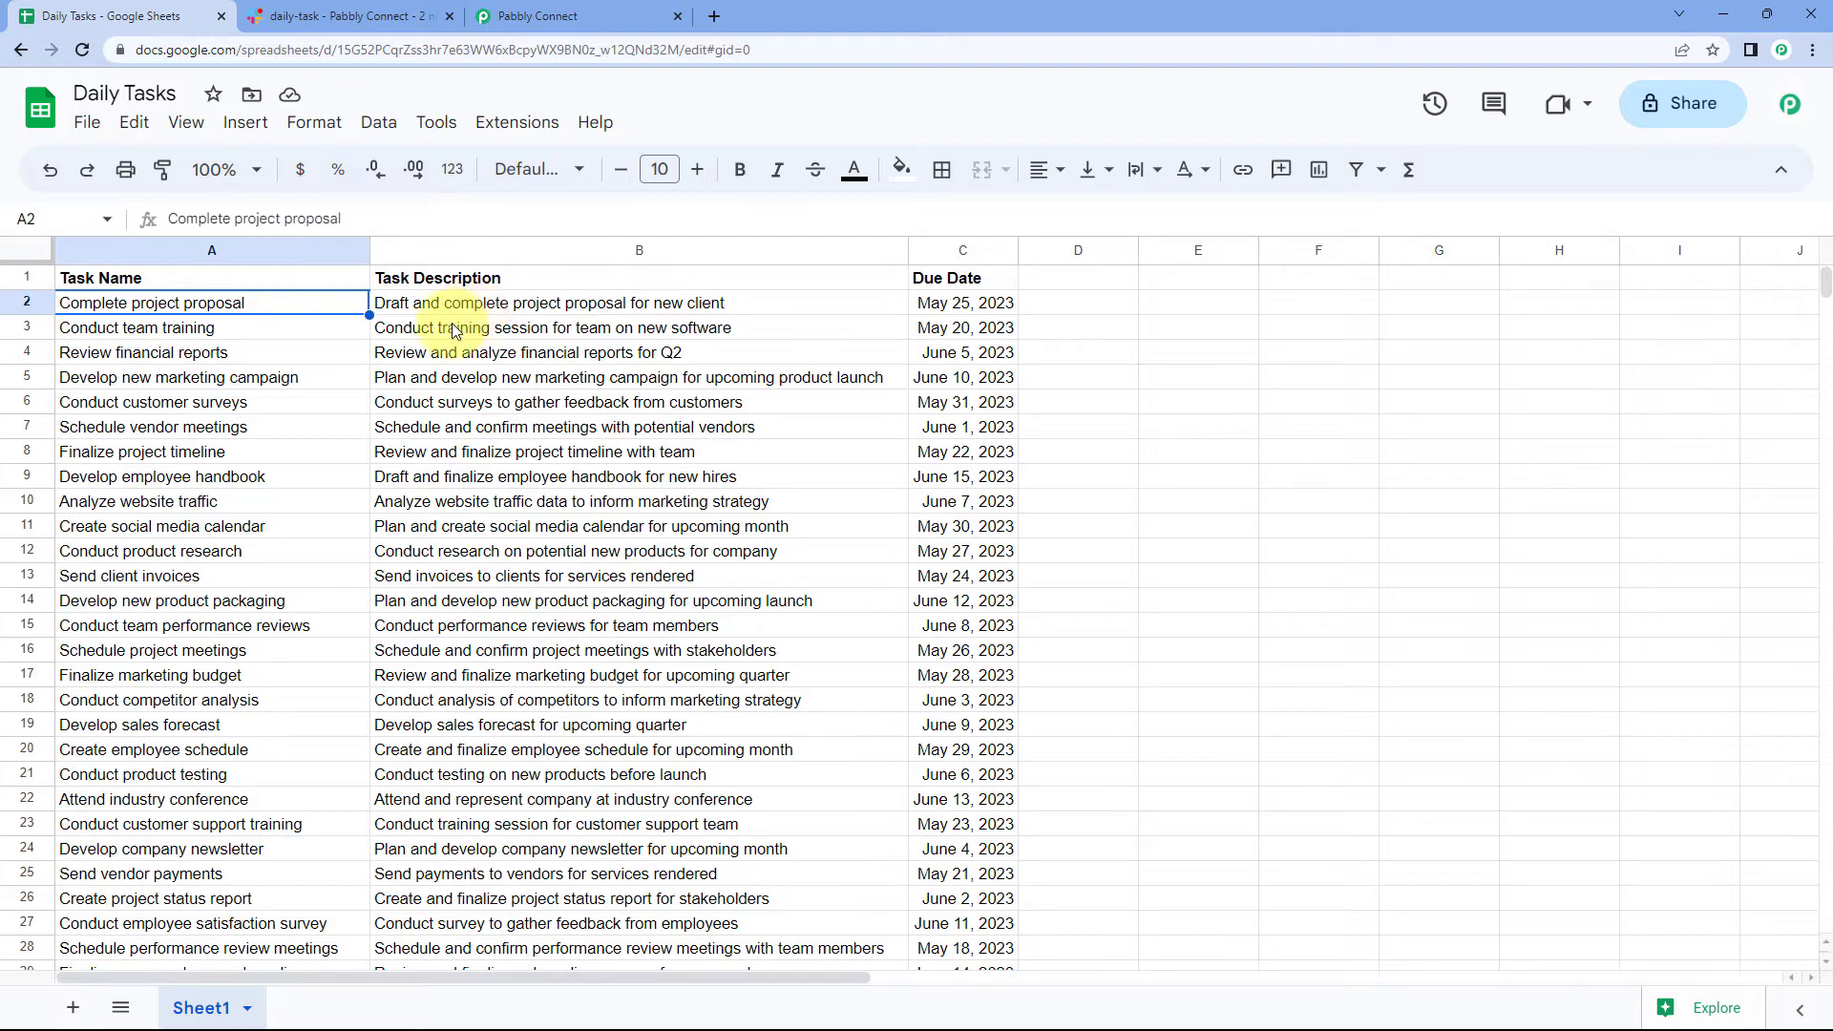
pyautogui.click(348, 15)
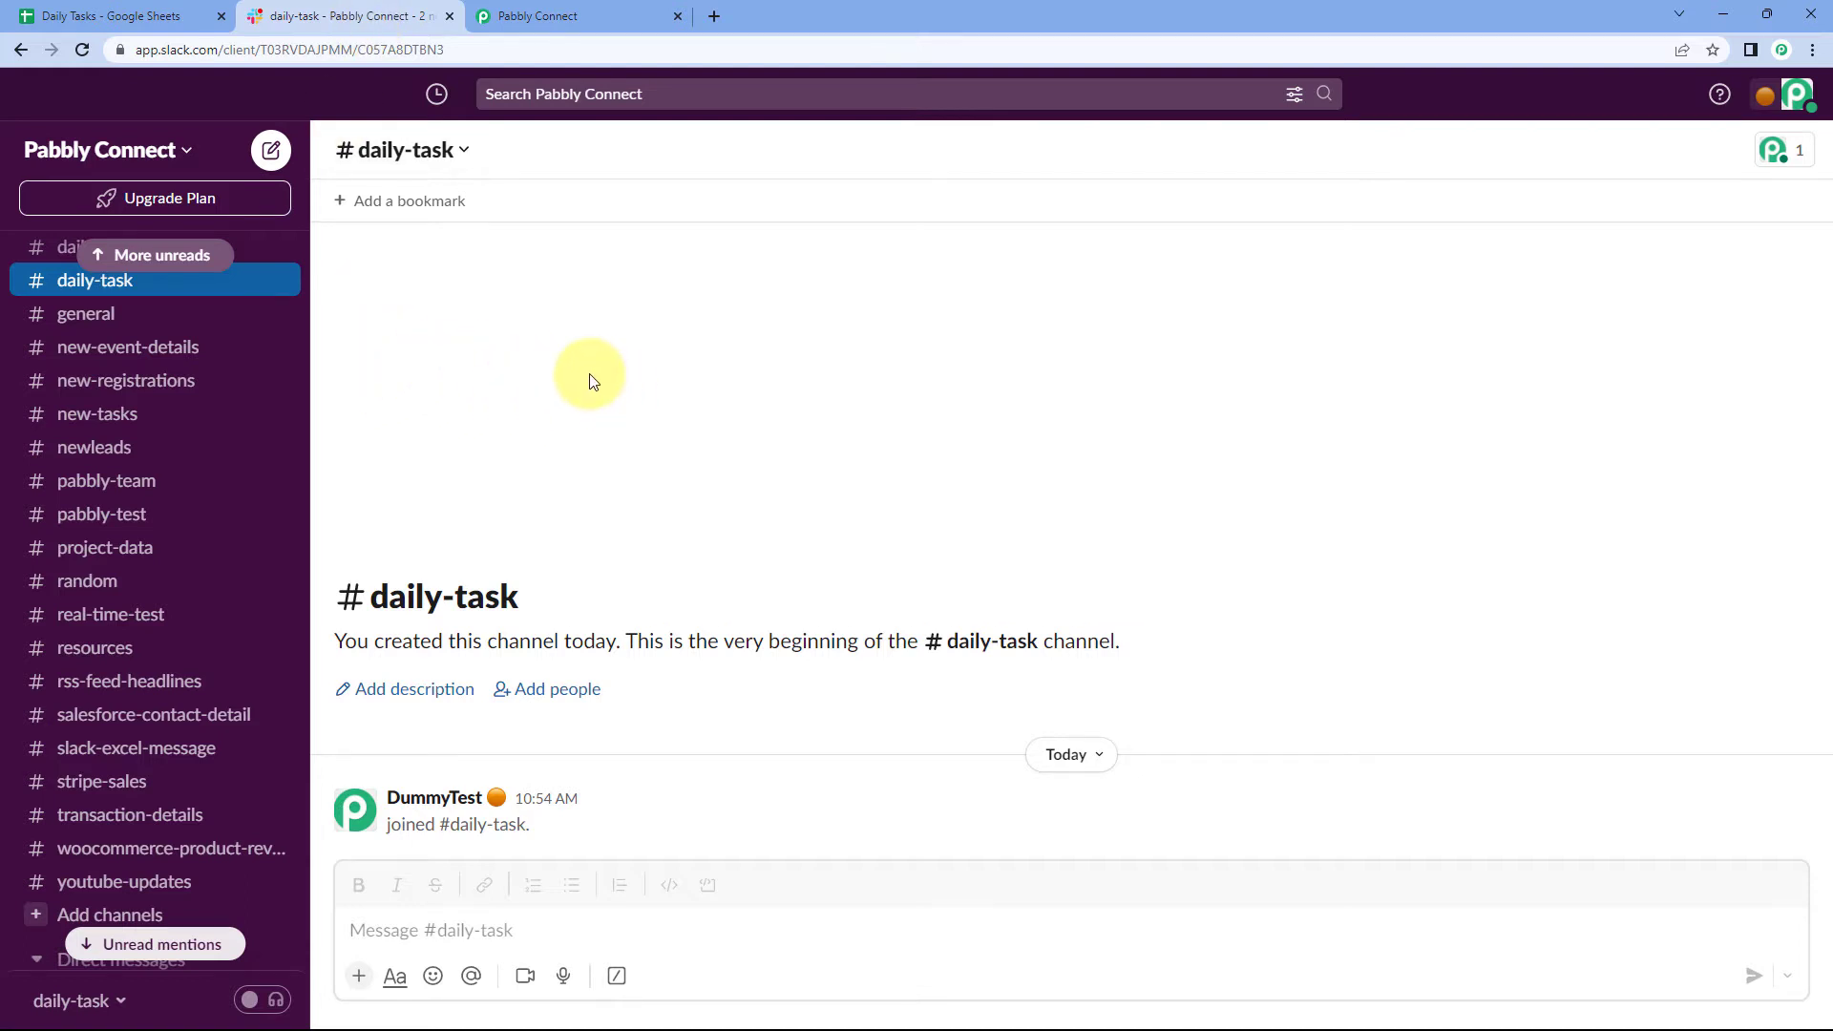
pyautogui.click(112, 15)
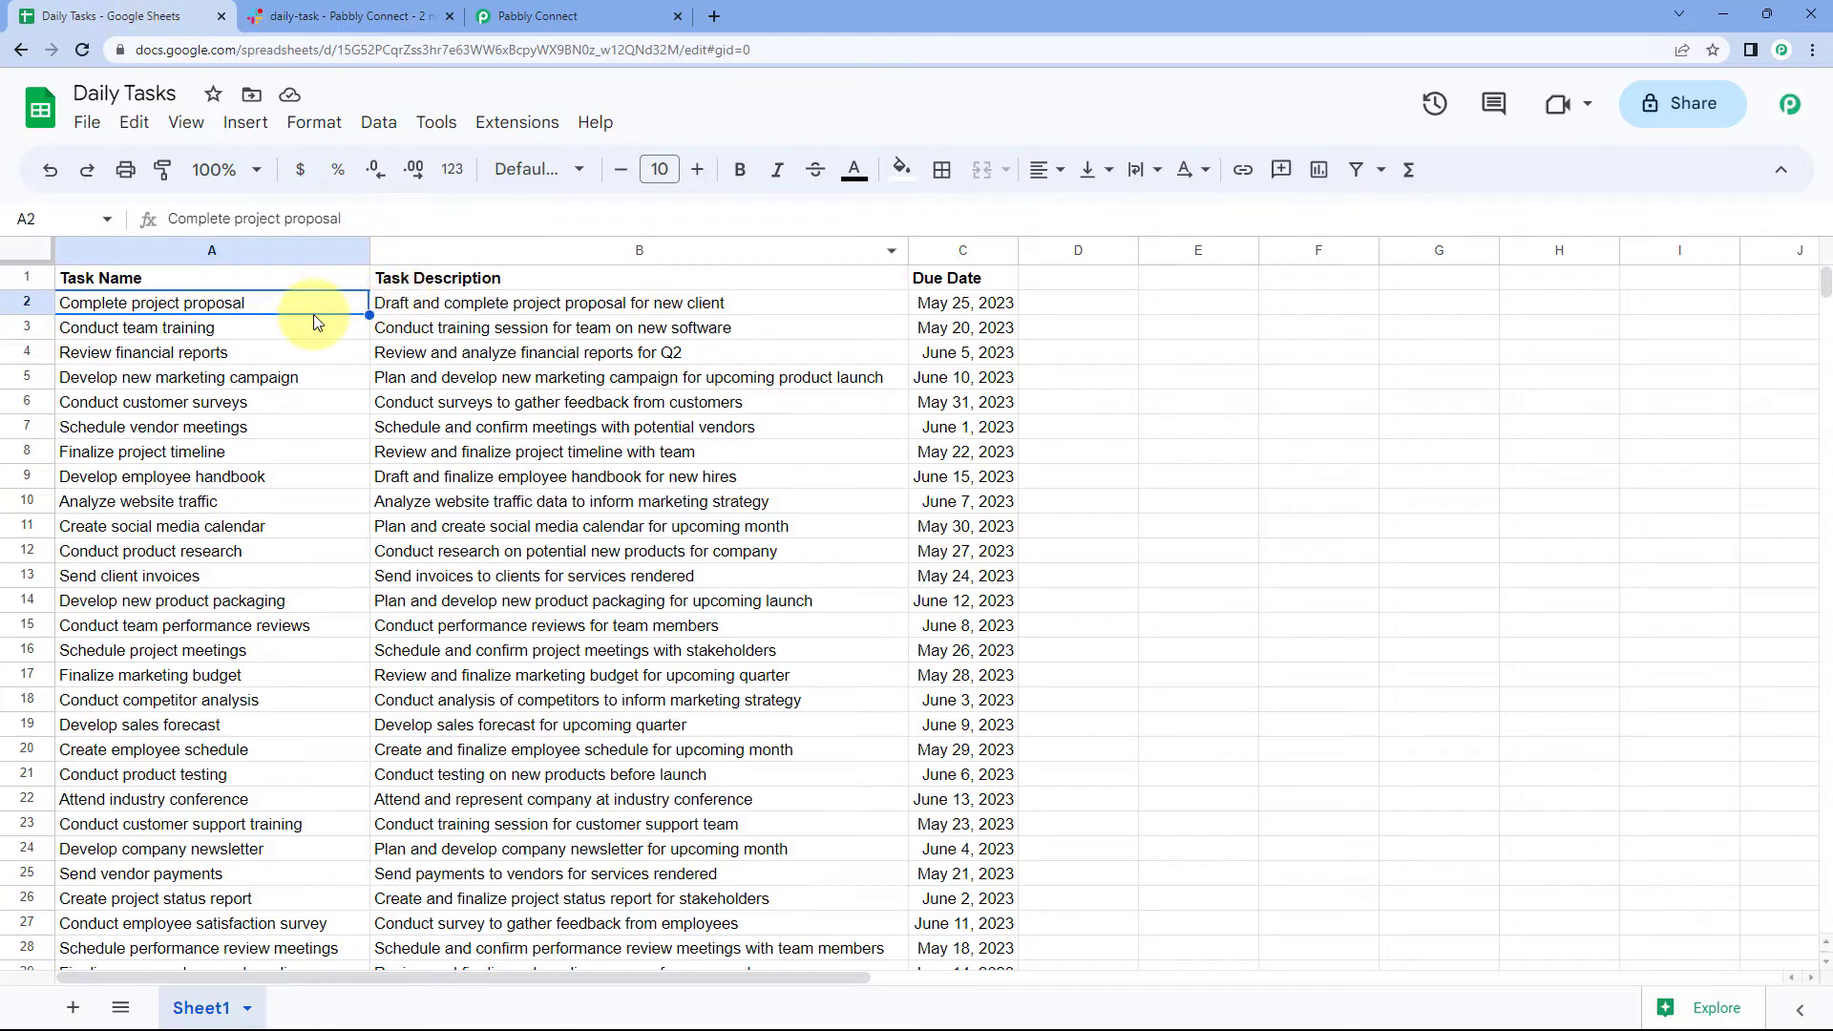
pyautogui.click(346, 15)
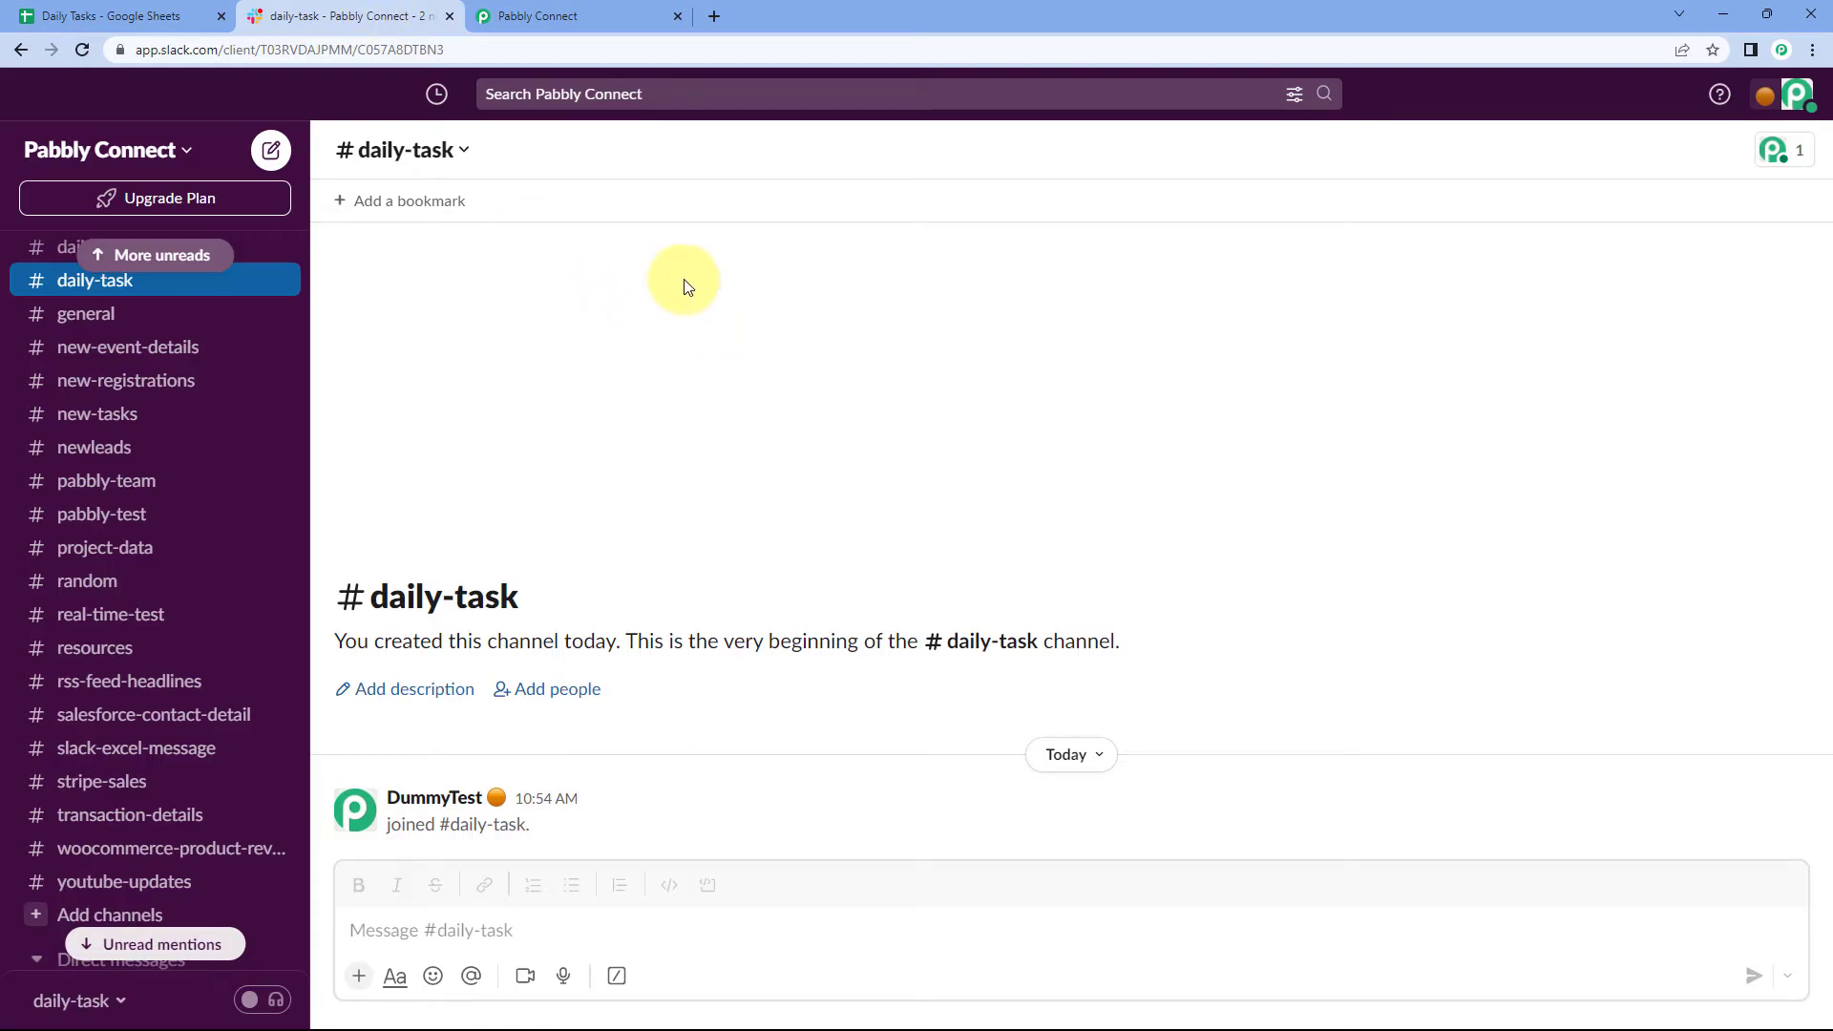
pyautogui.click(540, 16)
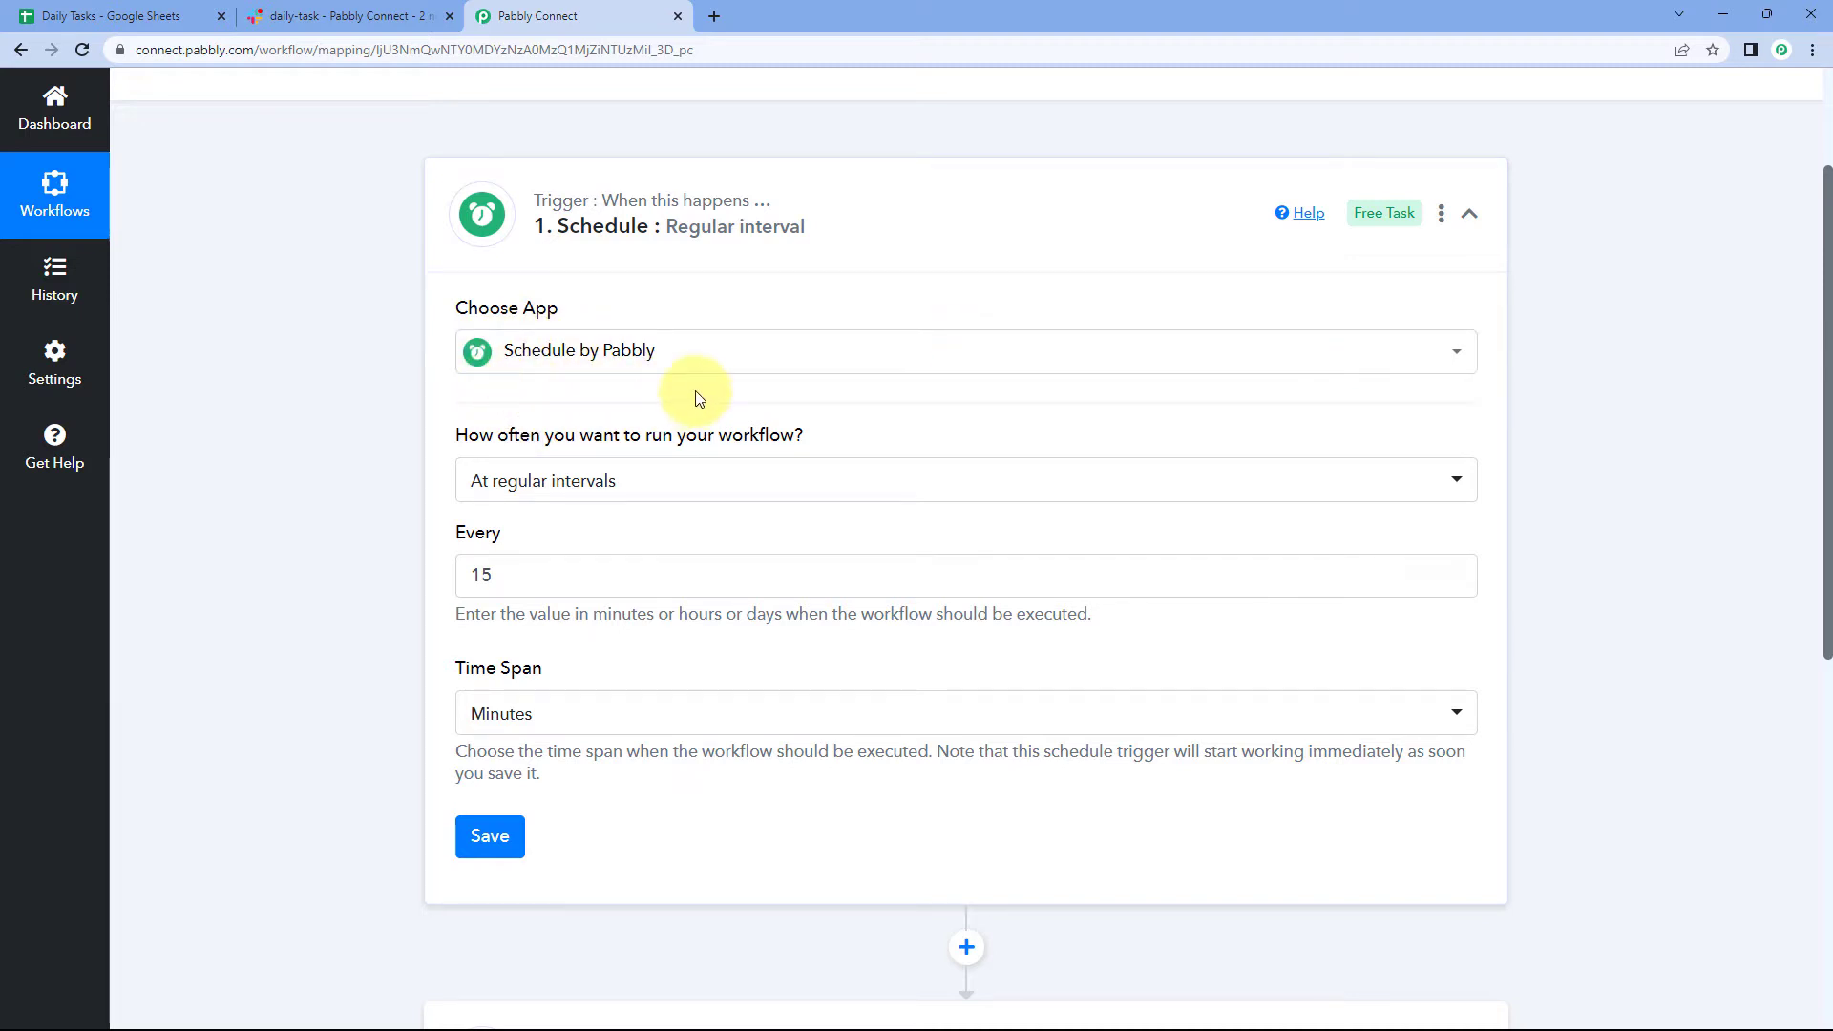
# Set the schedule trigger to run the workflow every day
pyautogui.scroll(-1, 700, 400)
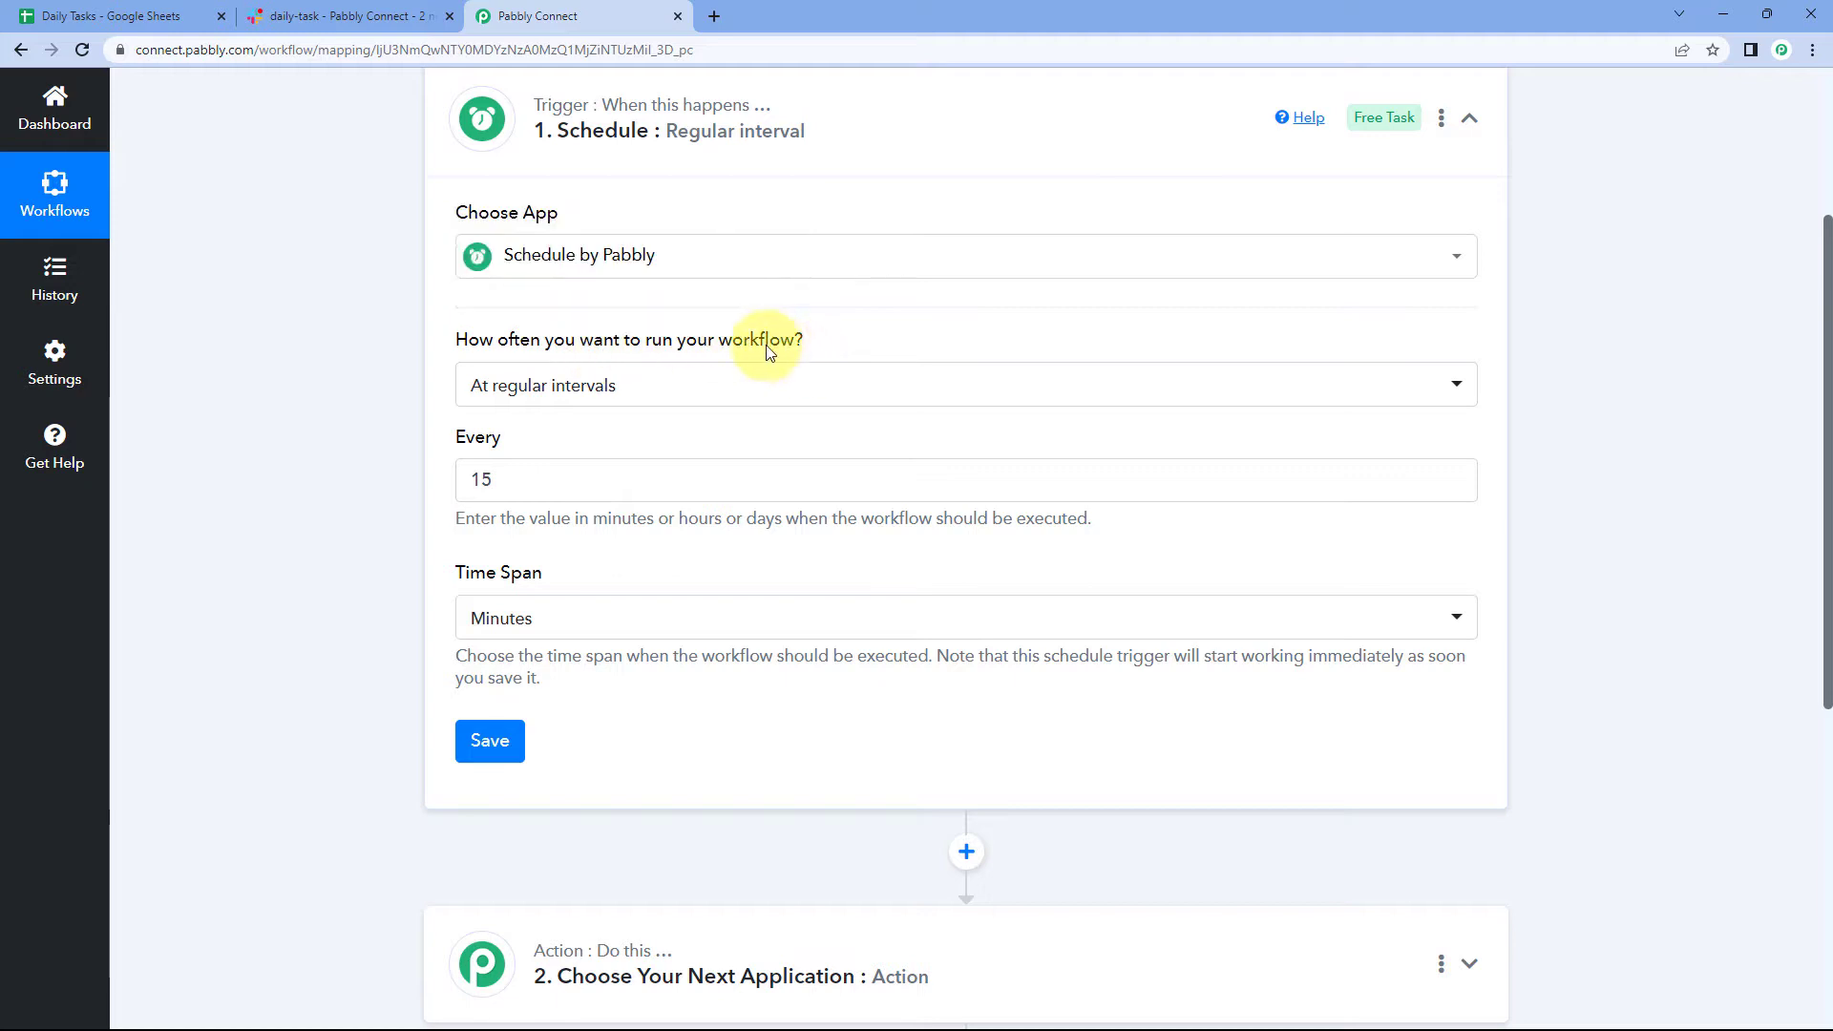
pyautogui.click(745, 383)
pyautogui.scroll(-2, 415, 369)
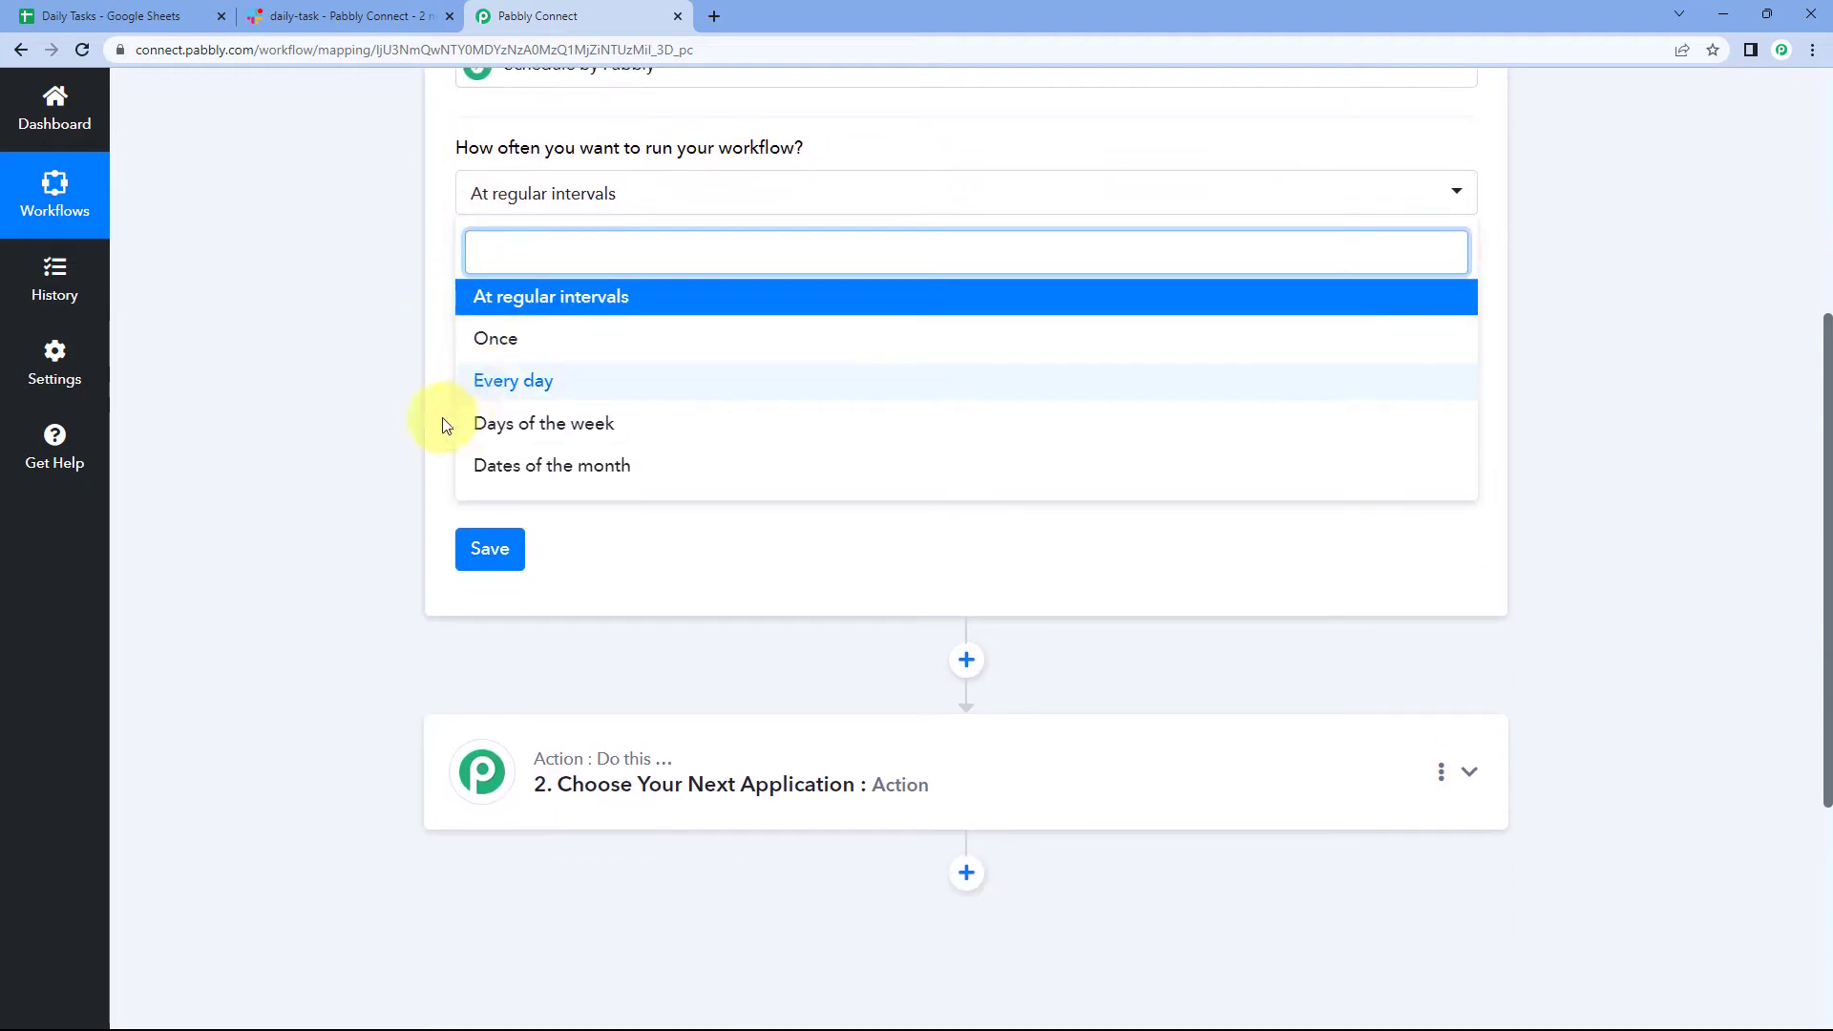
pyautogui.click(571, 384)
pyautogui.scroll(1, 586, 360)
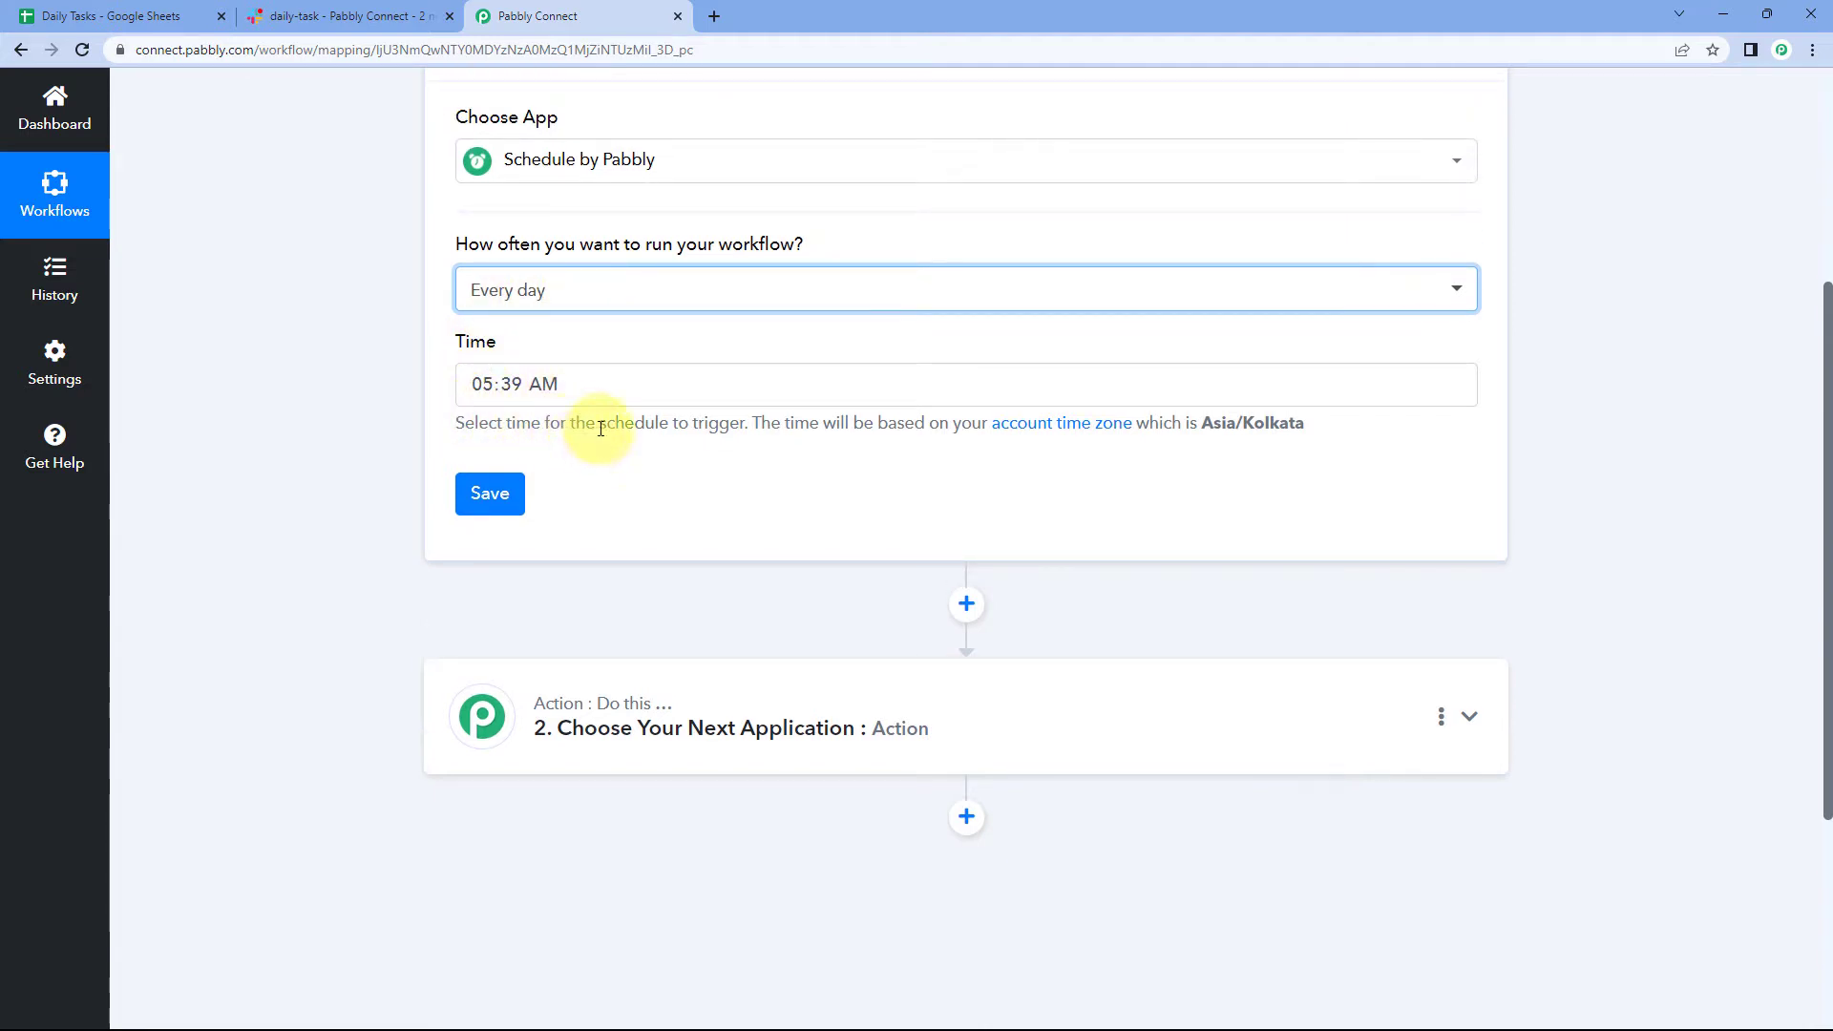
# Set the daily schedule's trigger time to 10:00 AM and save the trigger
pyautogui.click(489, 382)
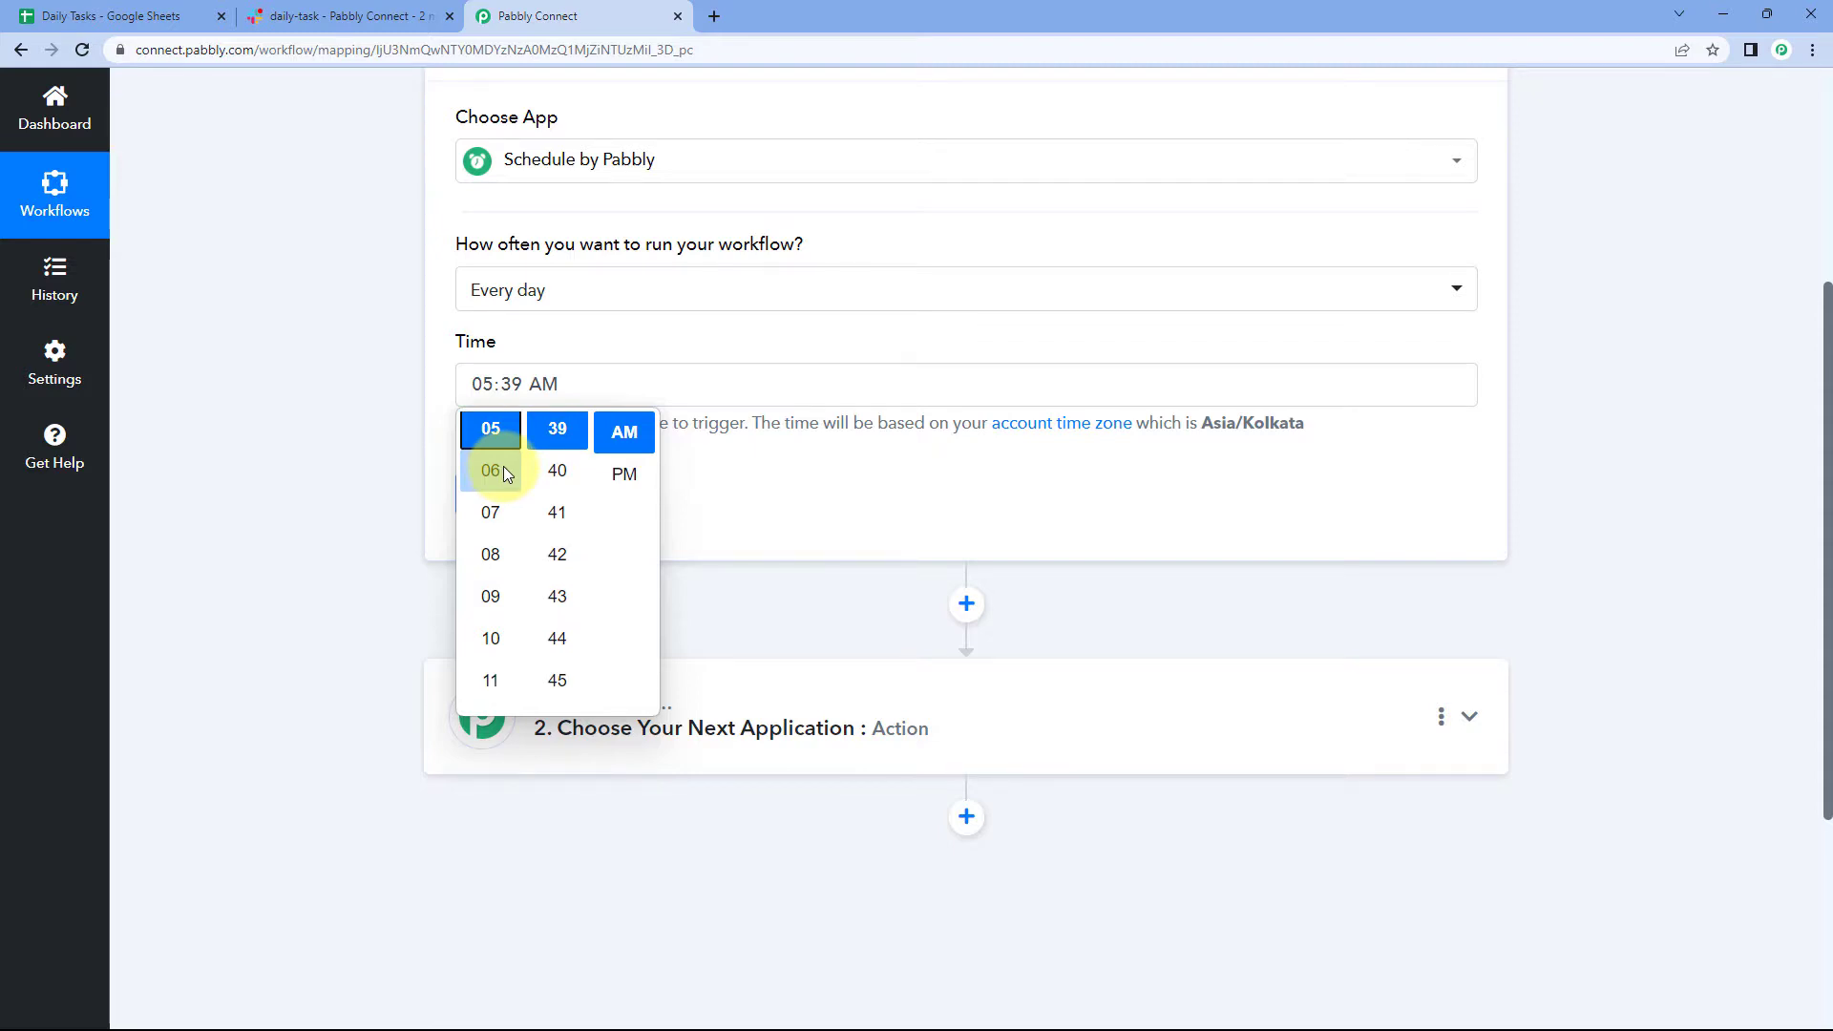
pyautogui.scroll(-1, 502, 487)
pyautogui.click(491, 556)
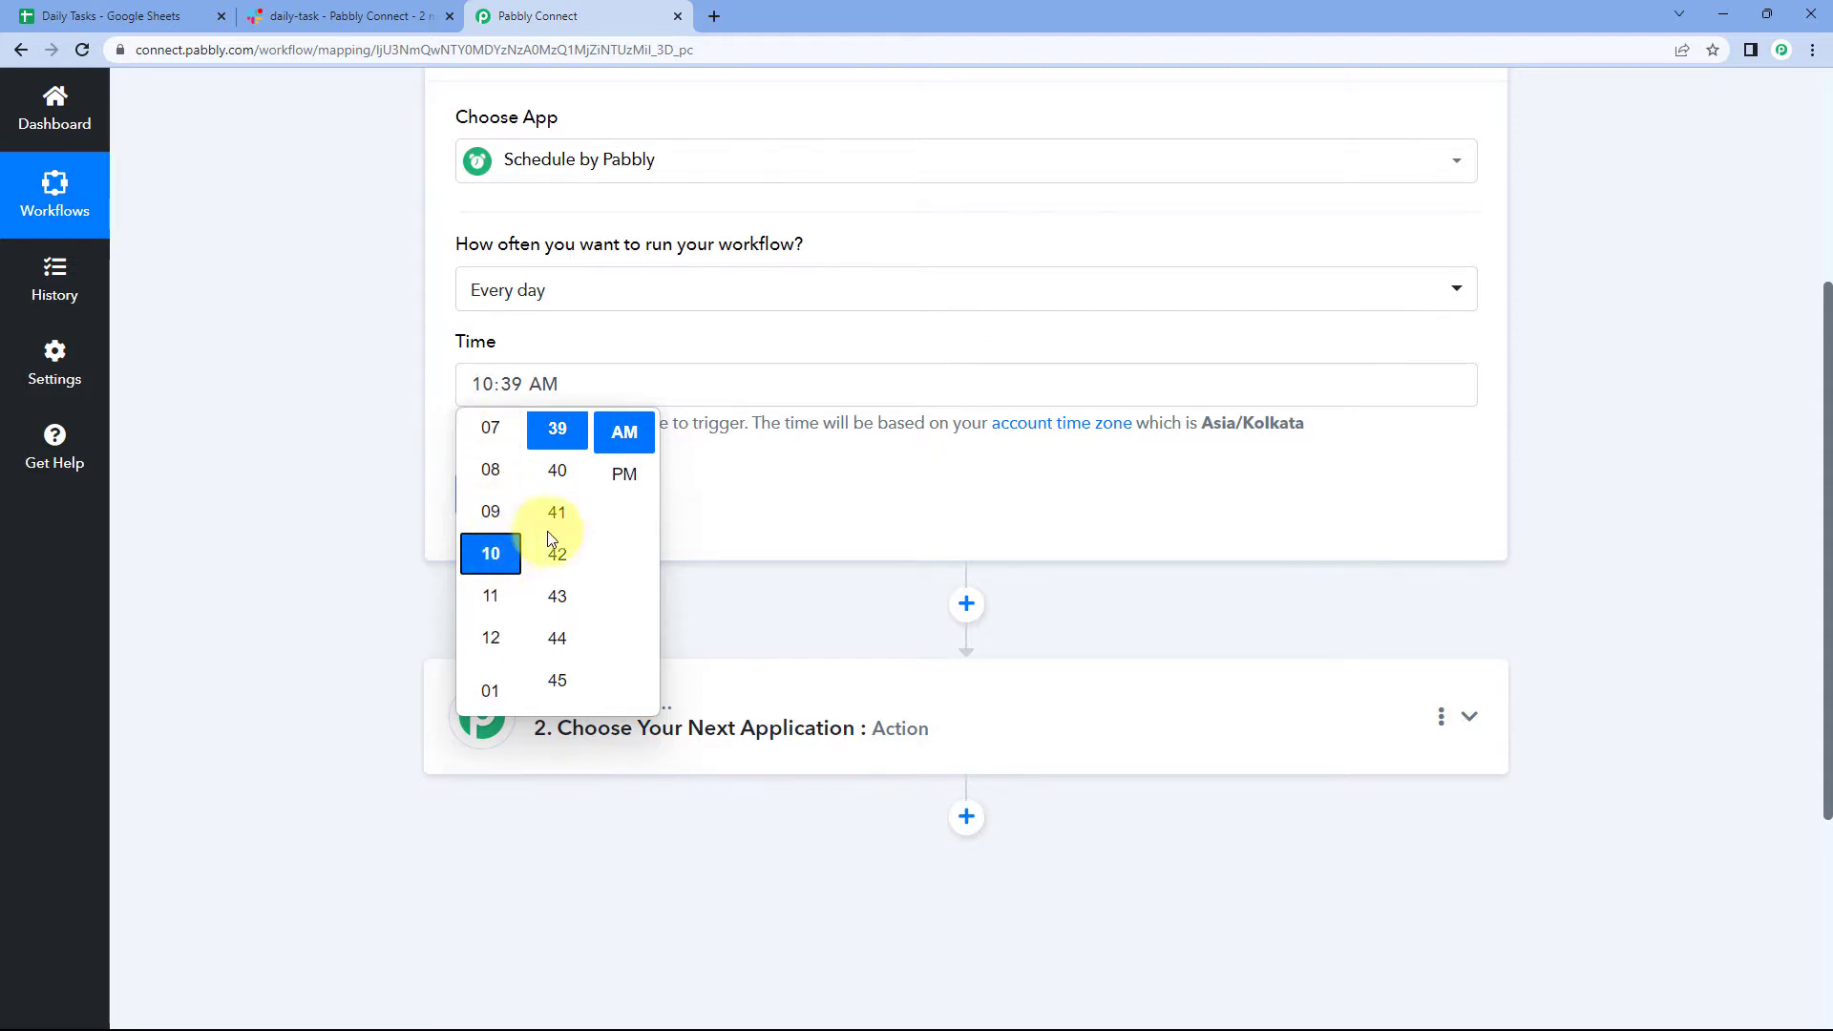
pyautogui.scroll(-6, 561, 531)
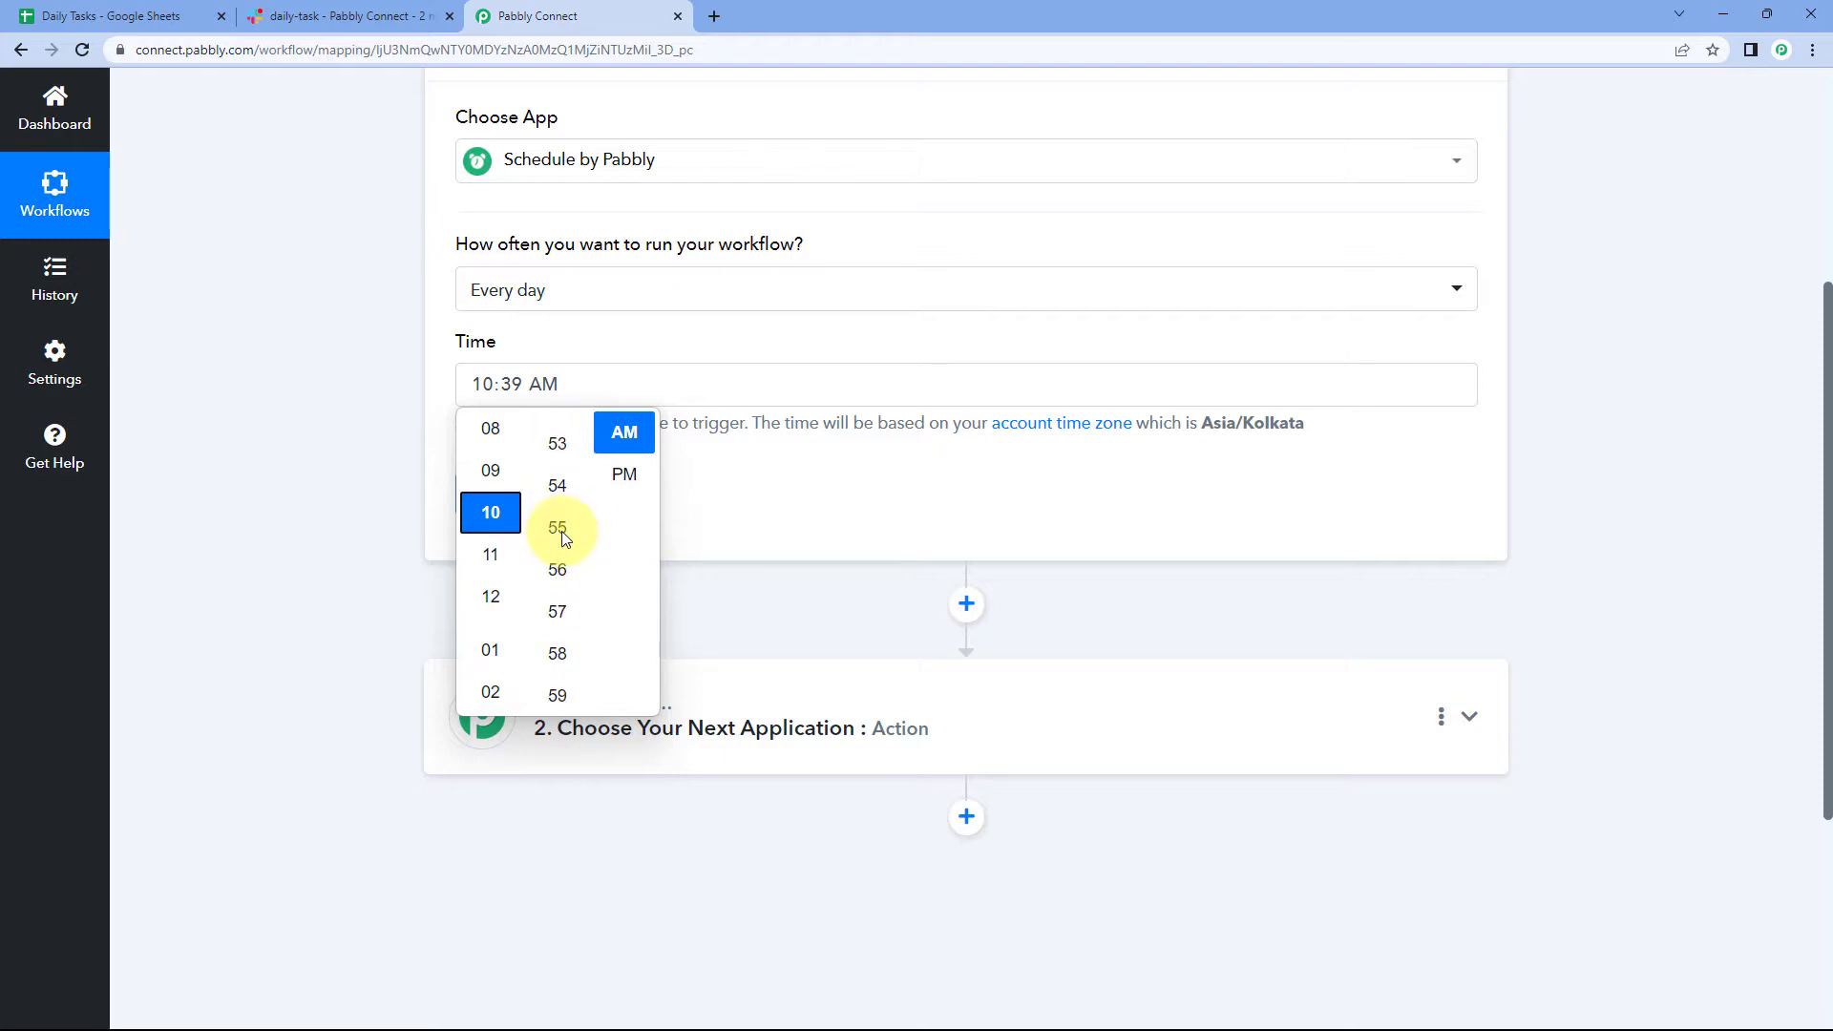
pyautogui.click(559, 542)
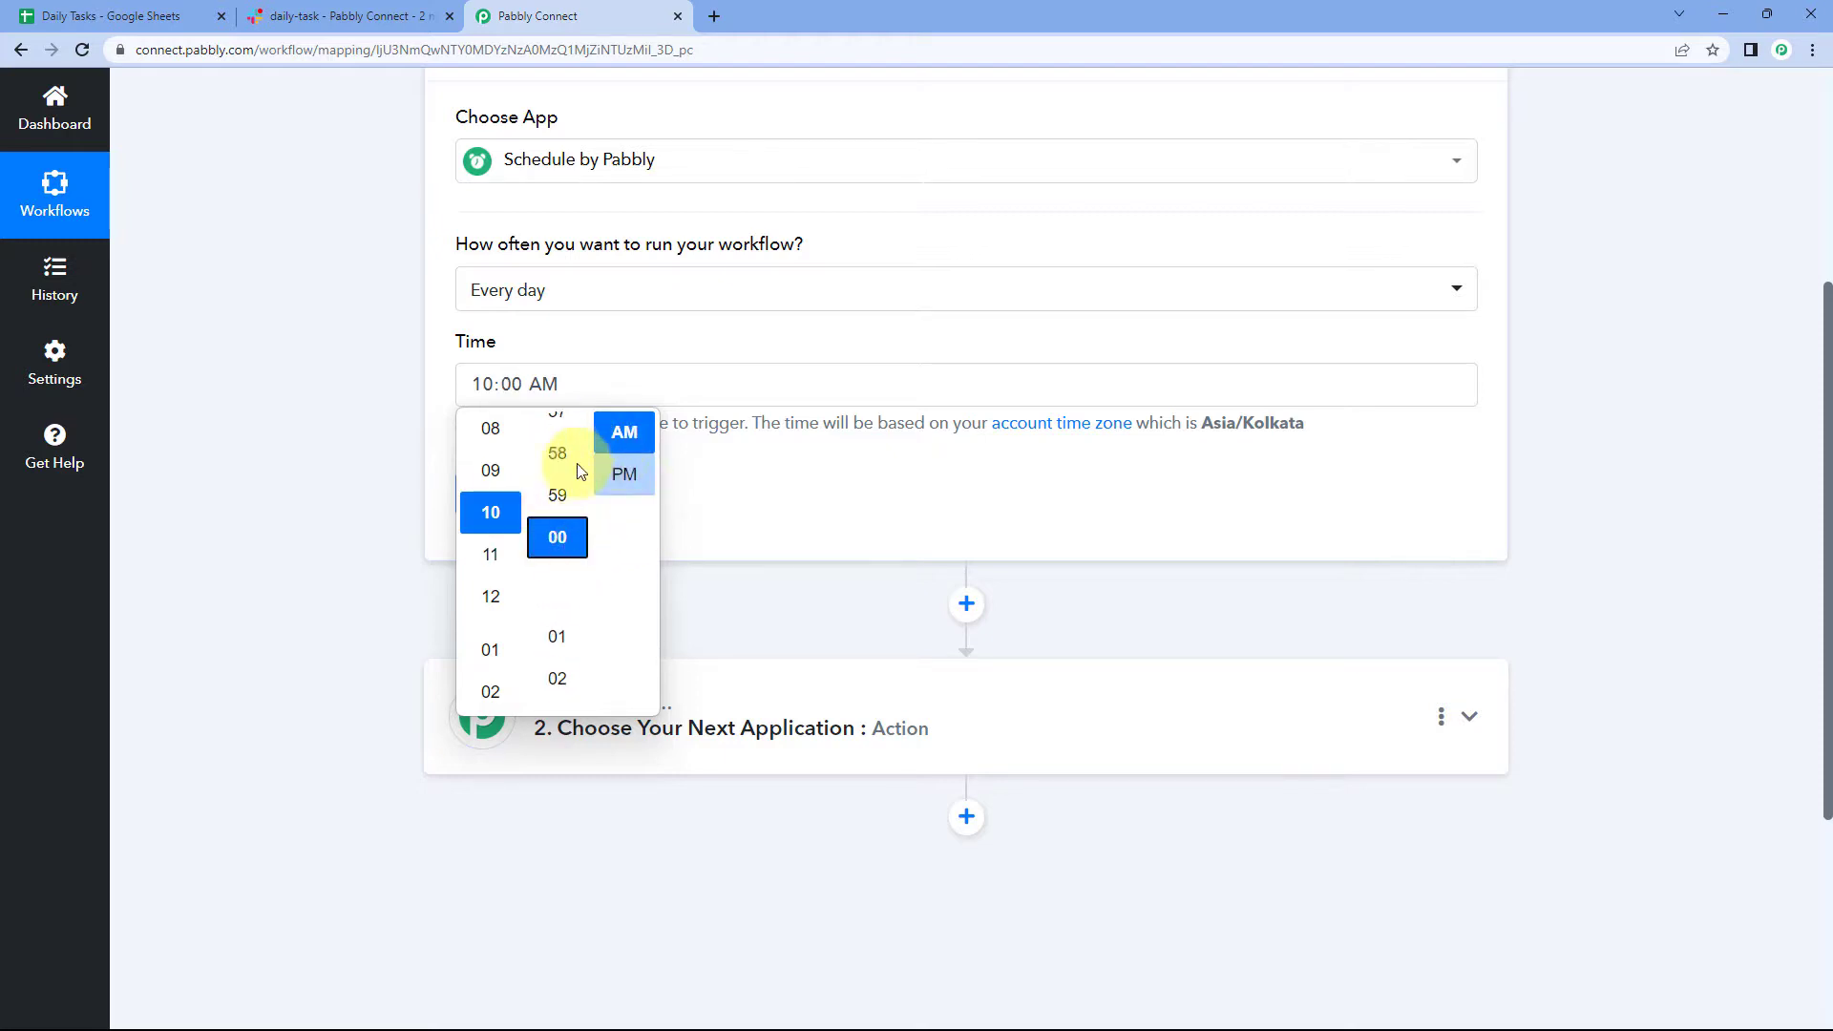
pyautogui.click(695, 455)
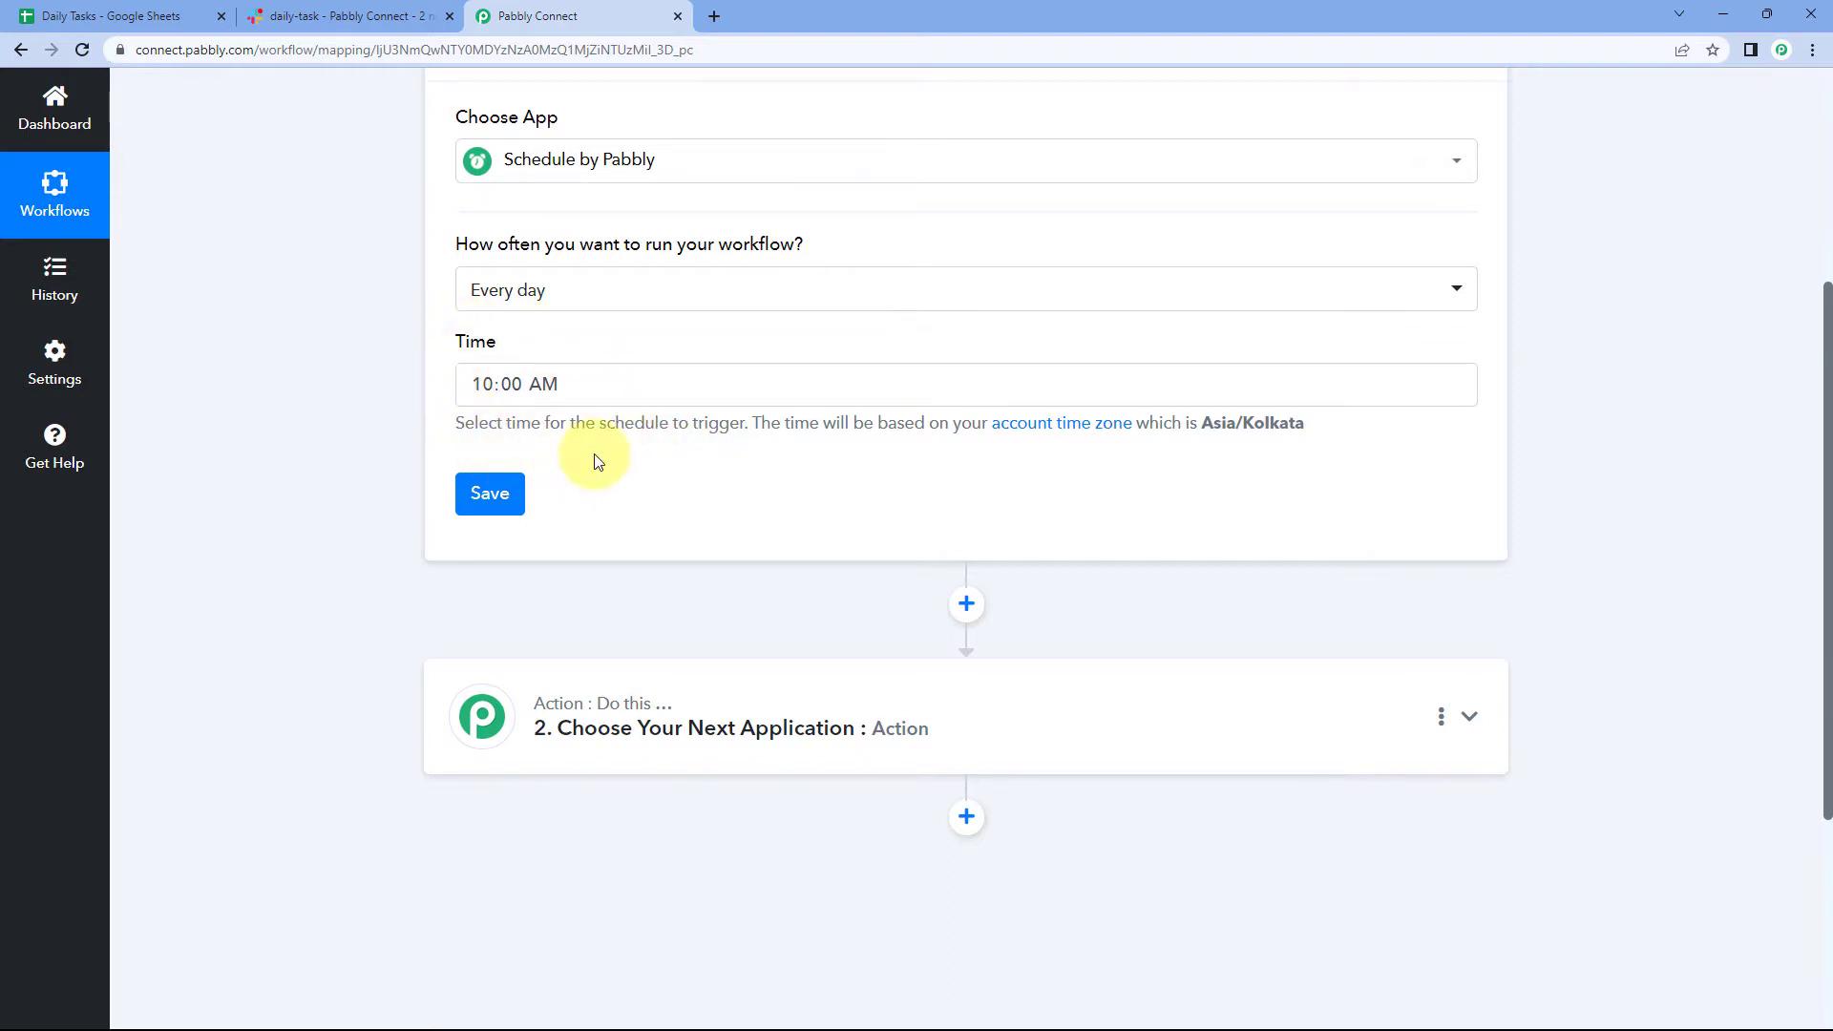
pyautogui.click(491, 499)
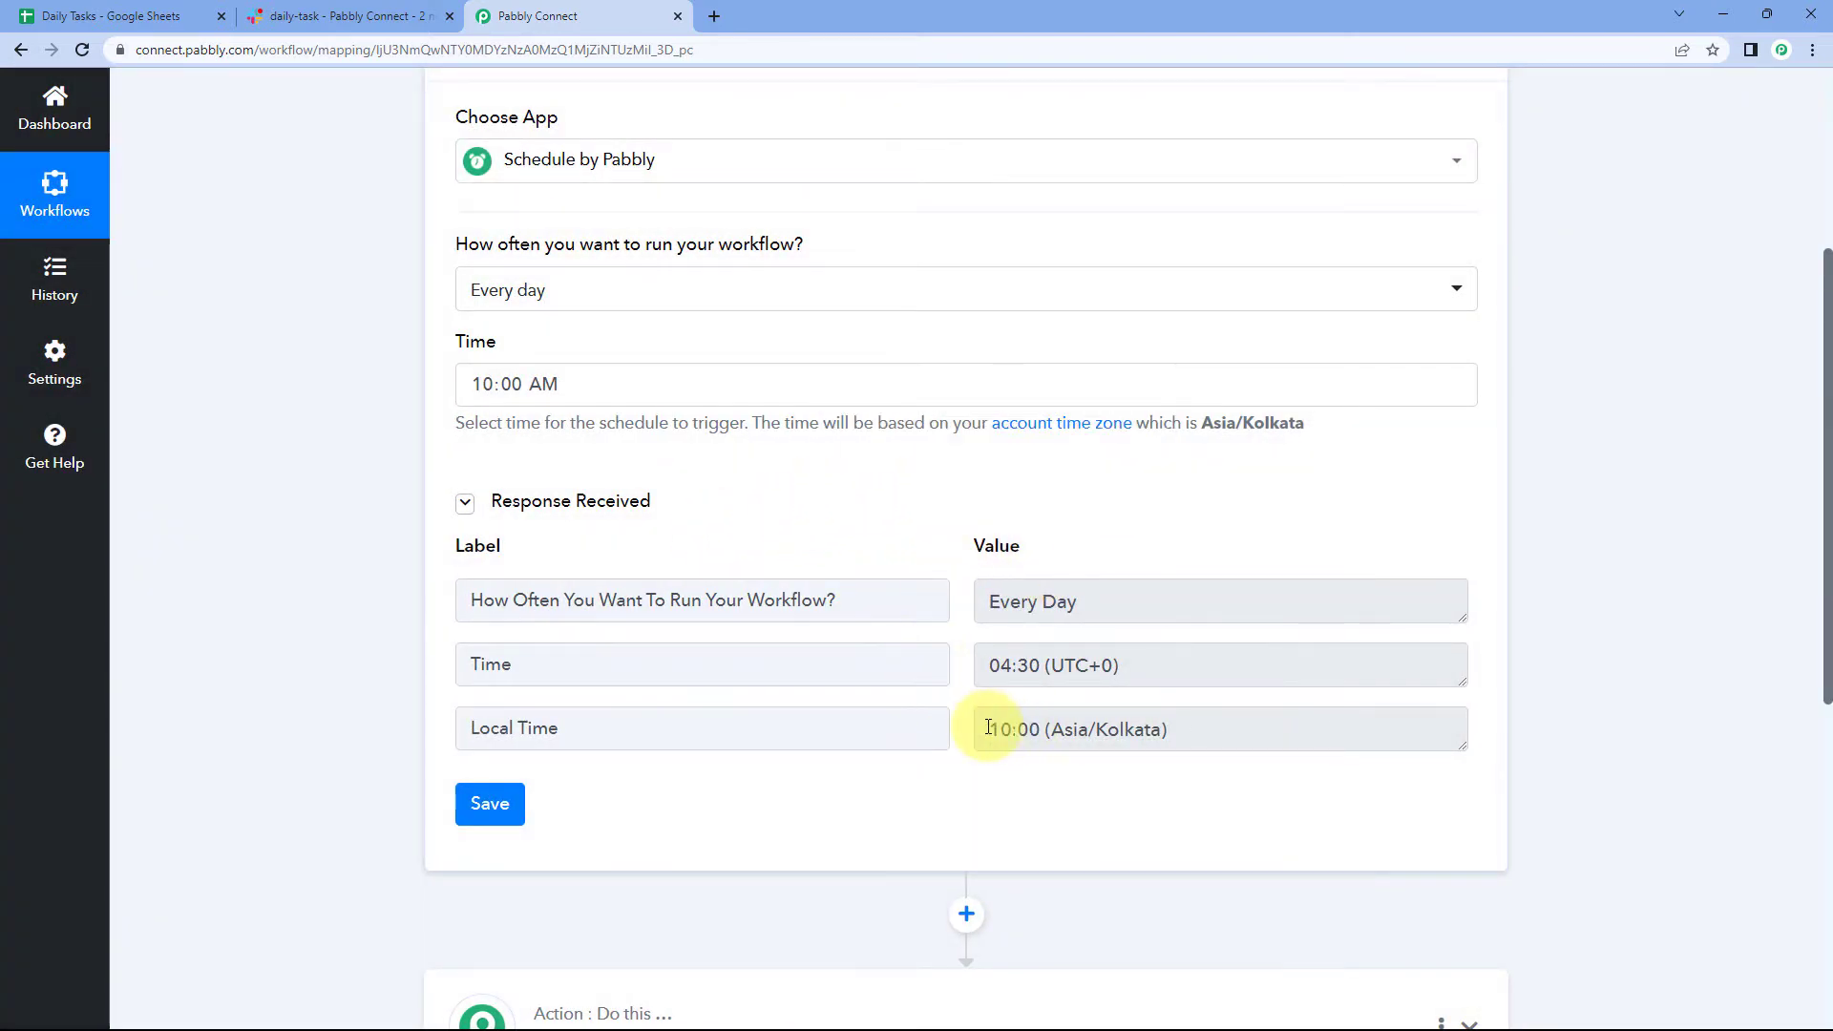
# Check the run frequency and local time in the saved schedule response, and collapse the trigger step
pyautogui.doubleClick(1023, 728)
pyautogui.moveTo(1097, 606); pyautogui.dragTo(925, 610)
pyautogui.click(946, 551)
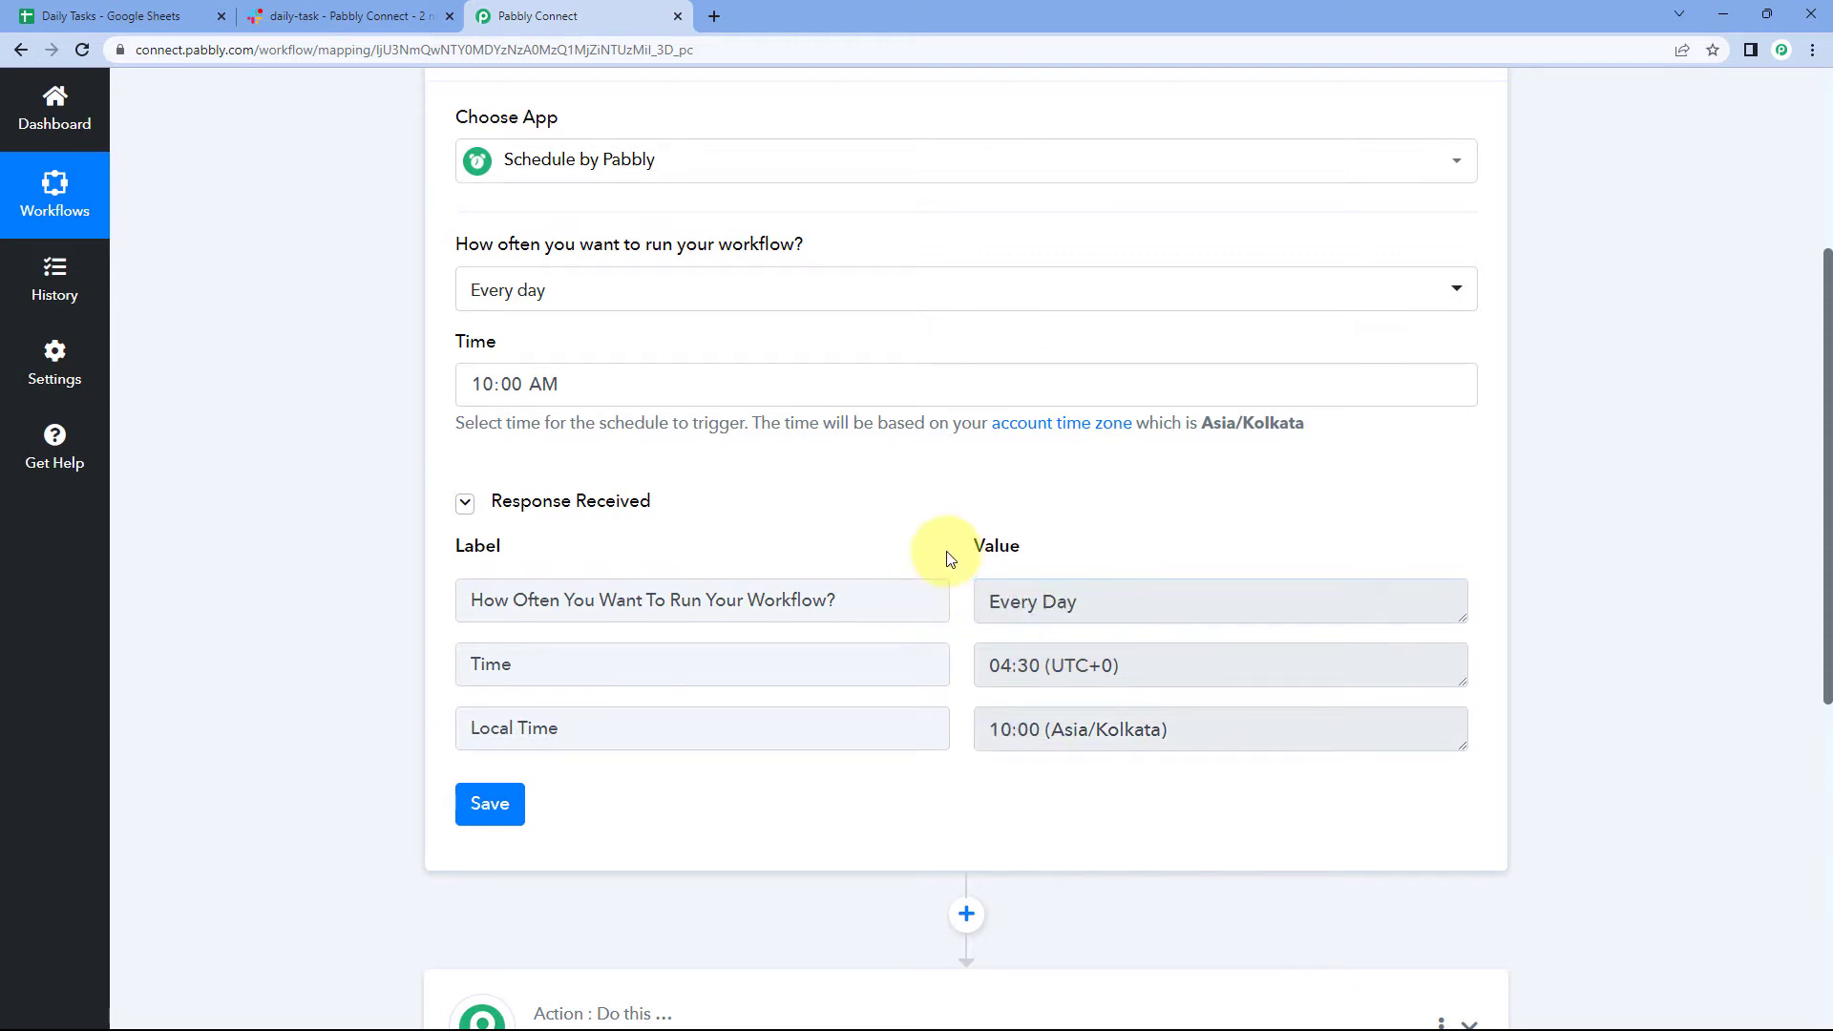
pyautogui.scroll(1, 946, 551)
pyautogui.click(905, 137)
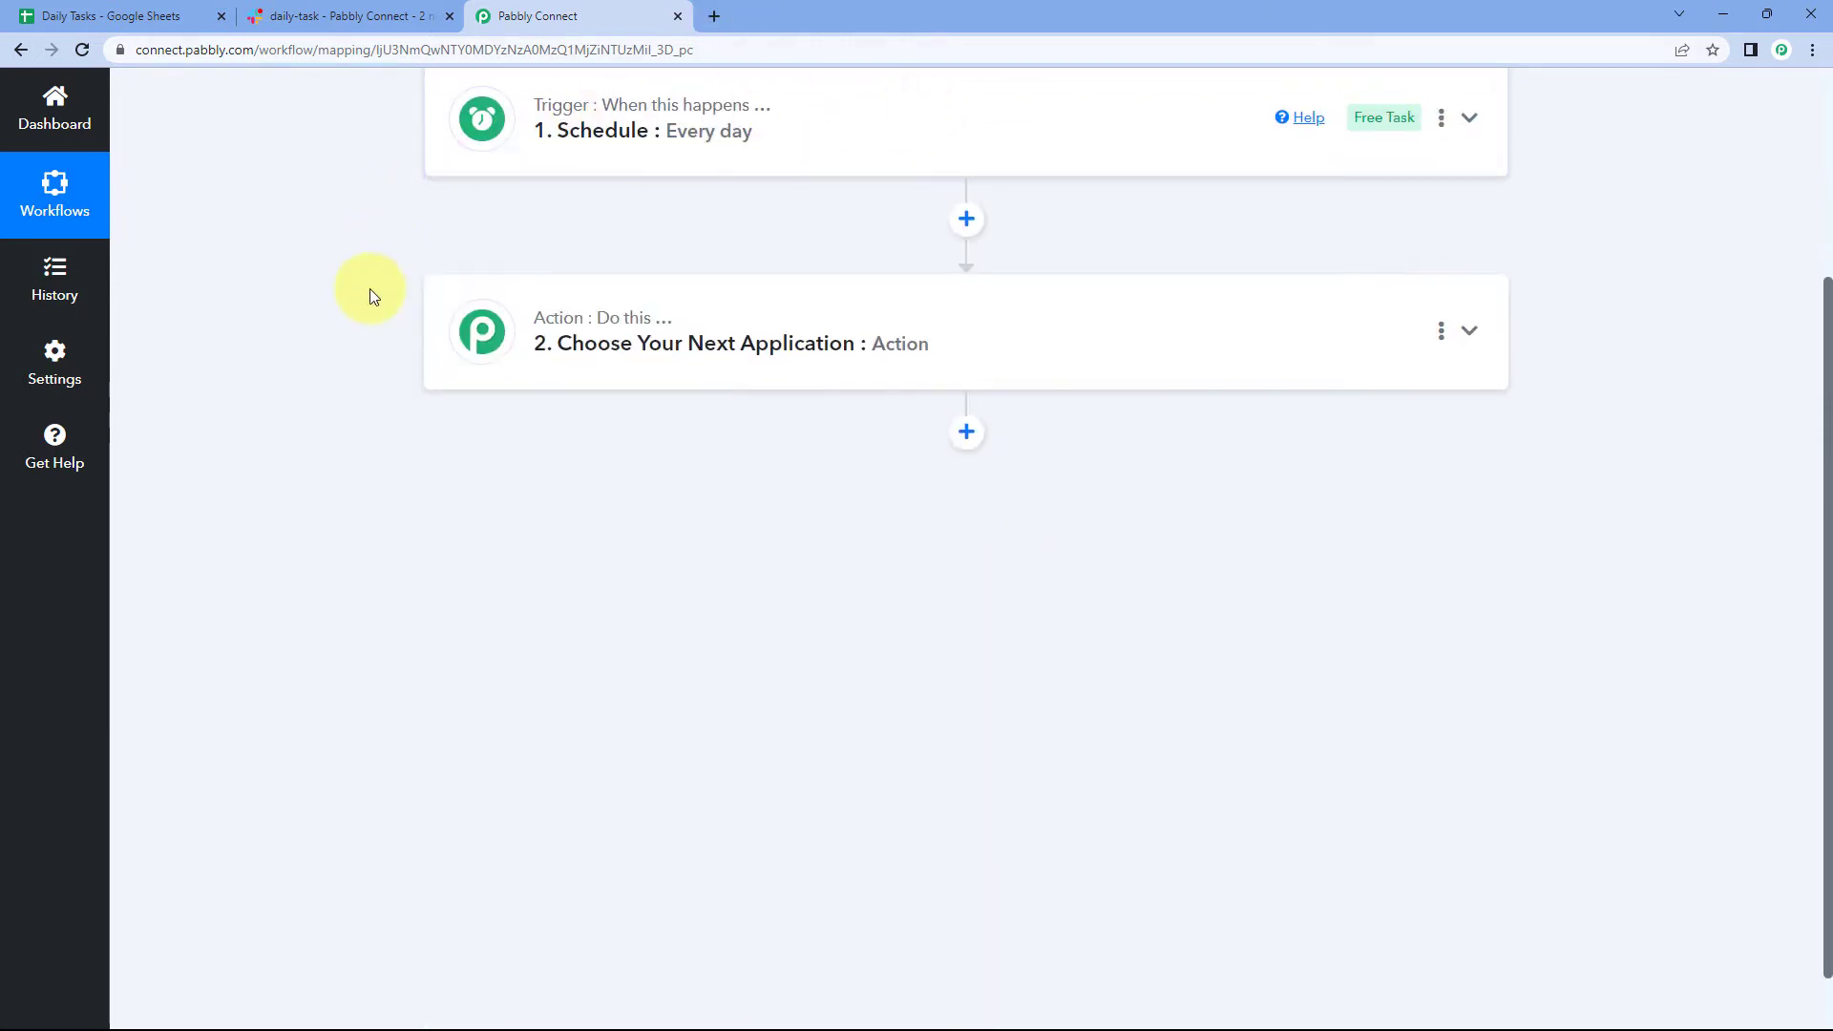
pyautogui.scroll(-1, 382, 277)
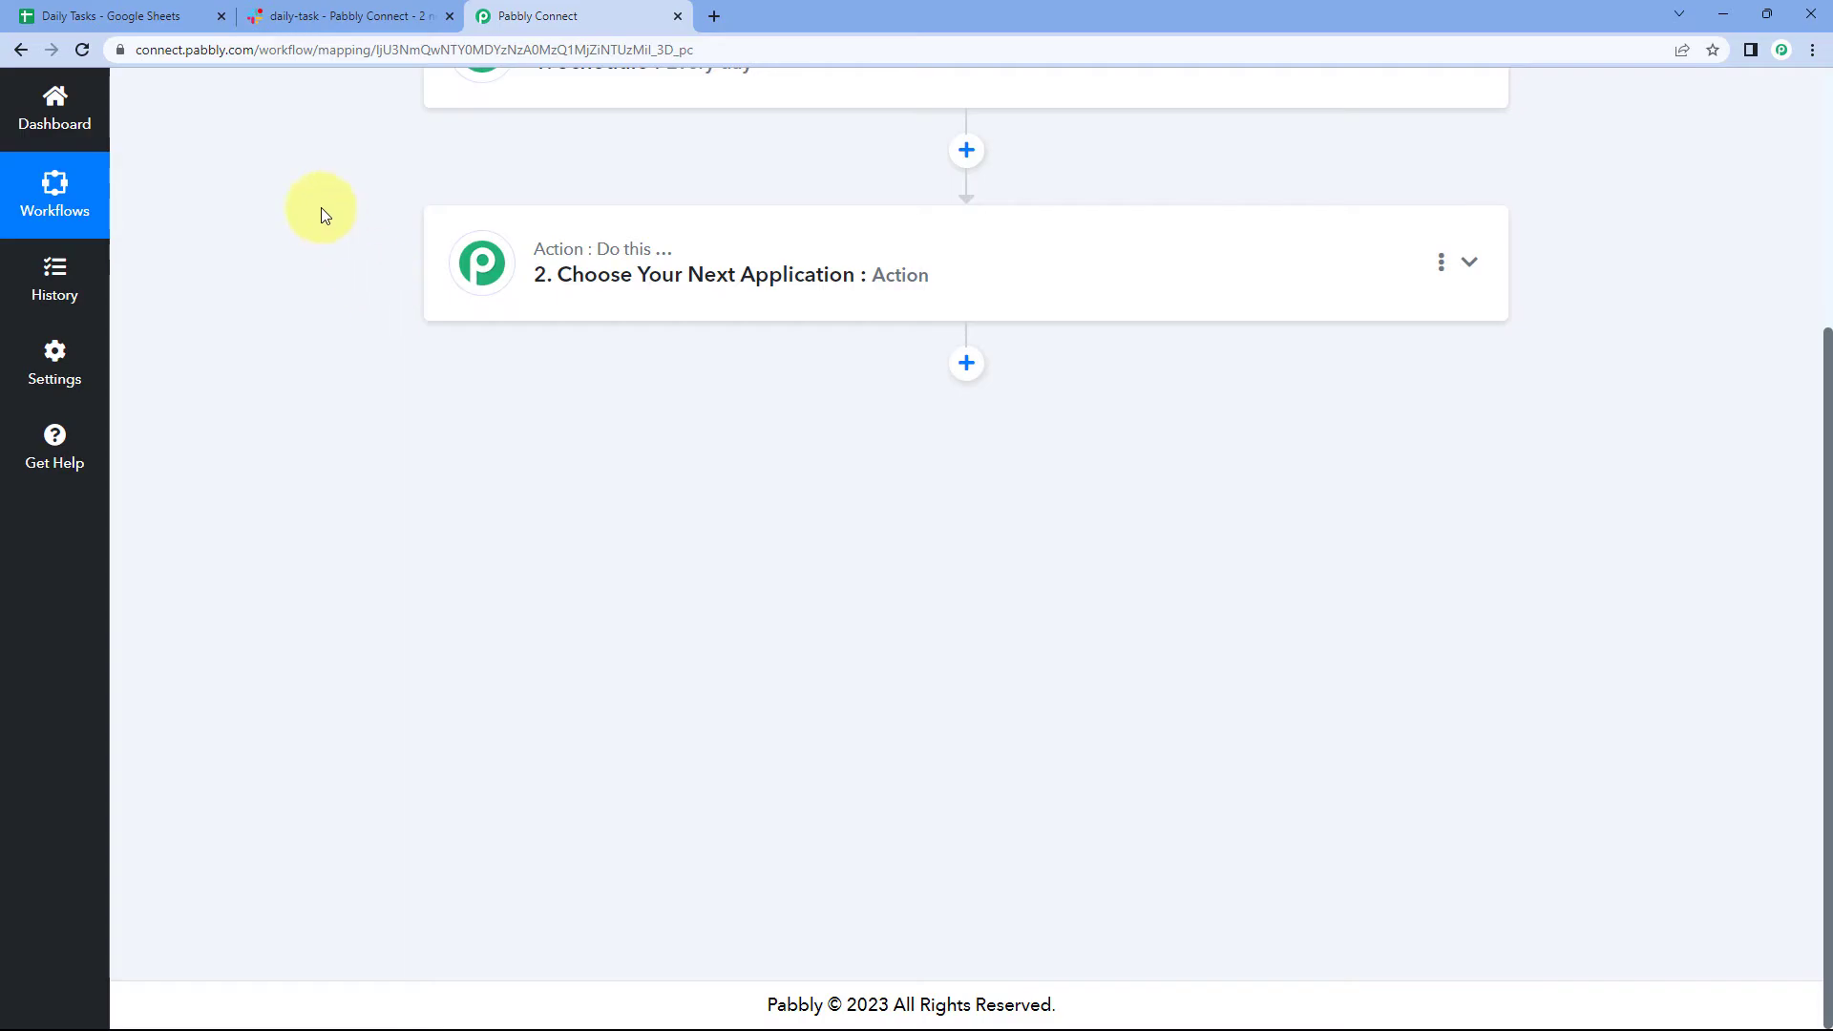
# Review the task rows in the Daily Tasks spreadsheet and return to the workflow in Pabbly Connect
pyautogui.click(153, 15)
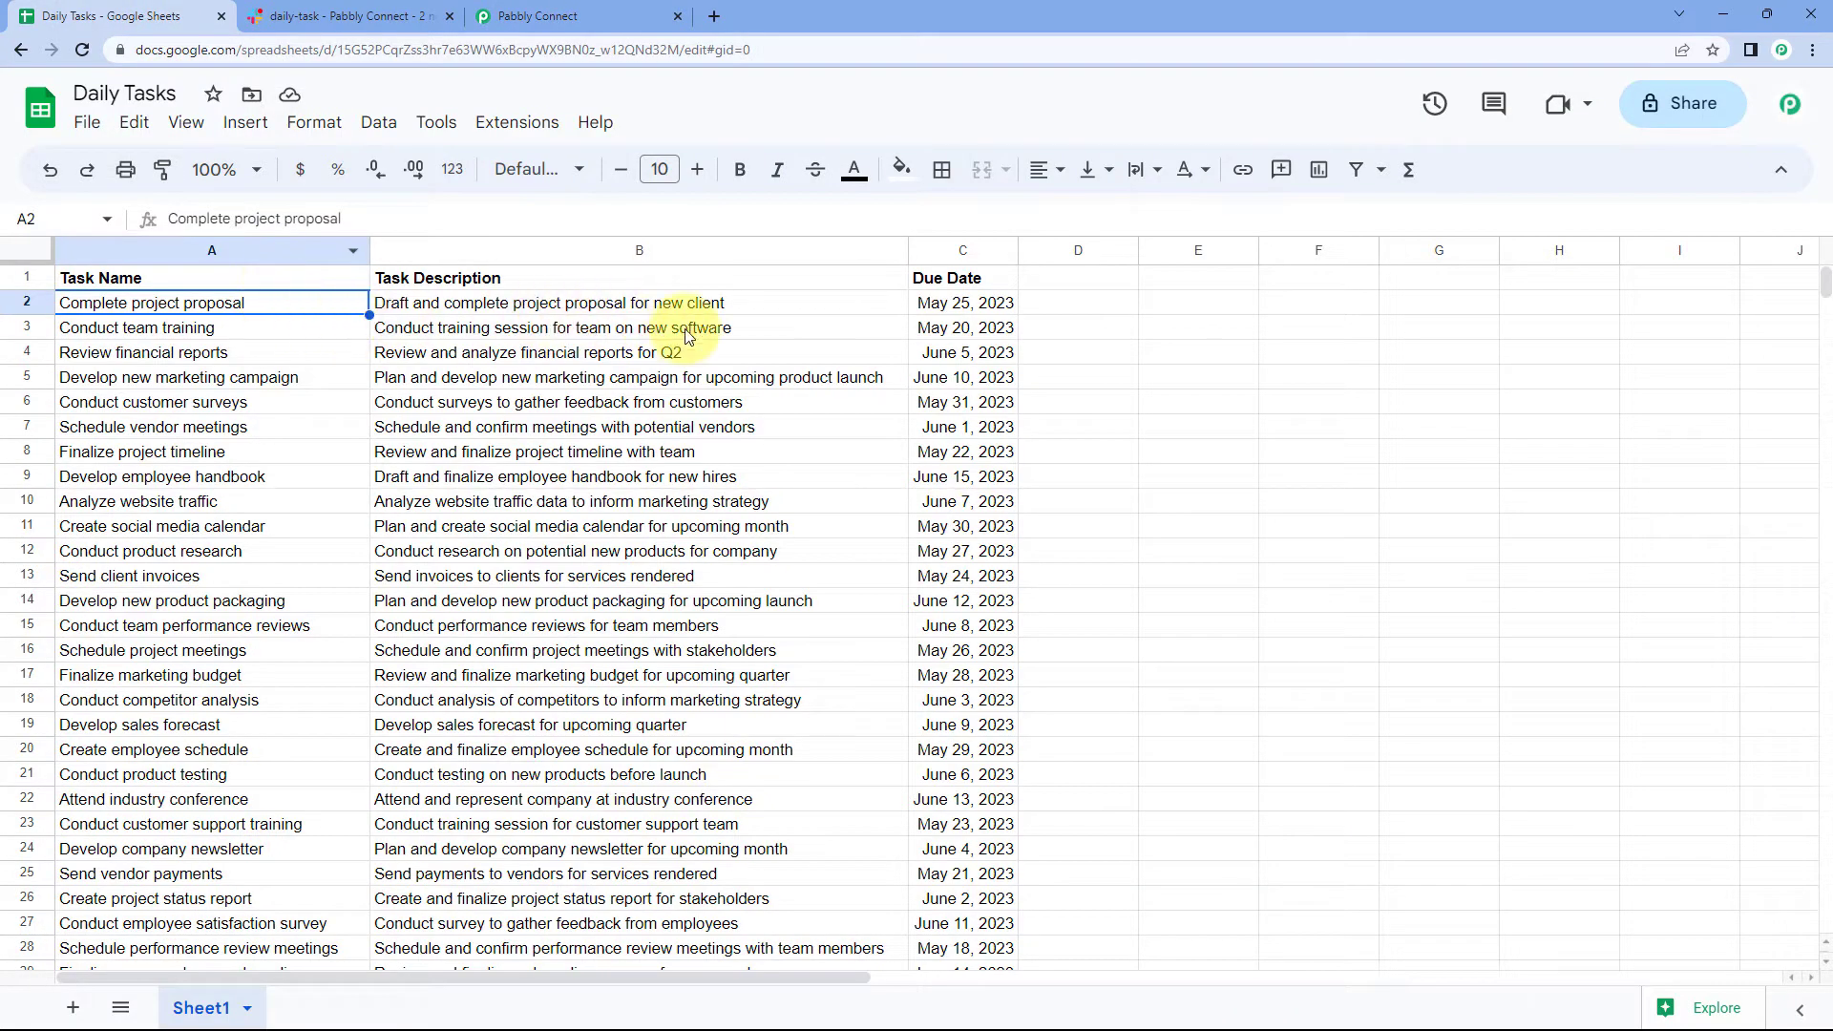
pyautogui.click(525, 17)
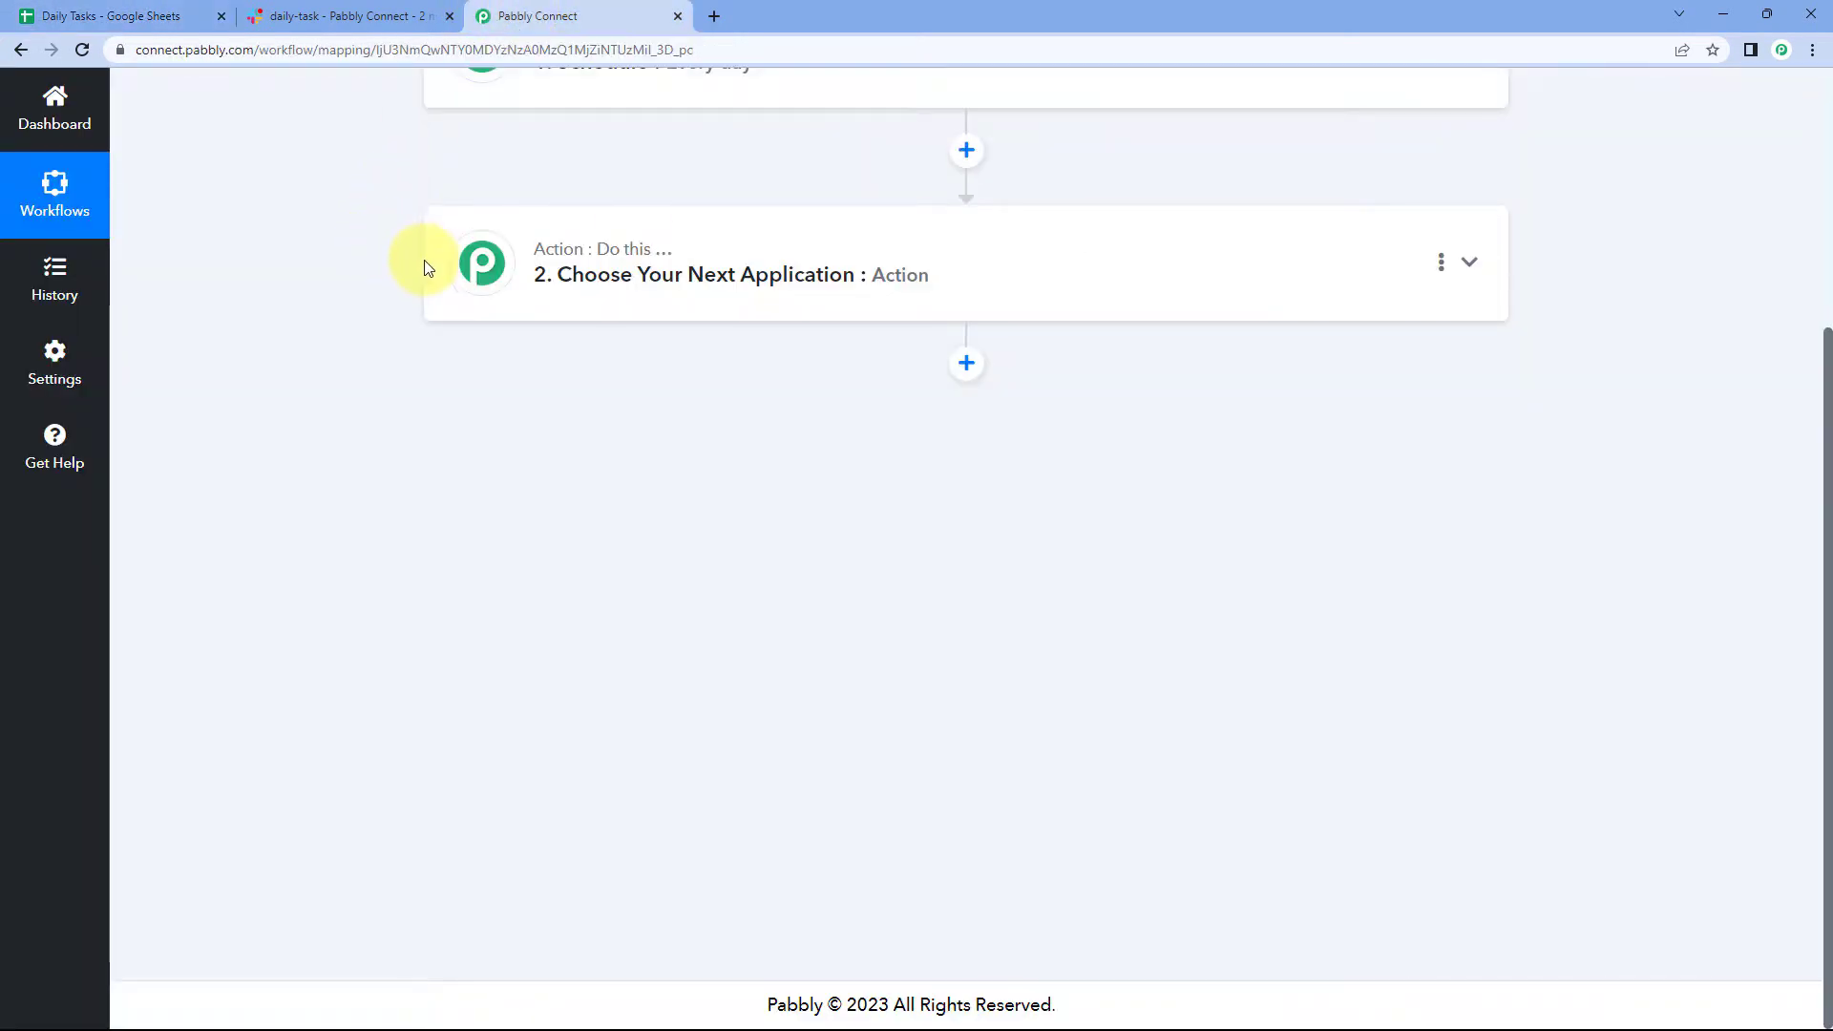
pyautogui.click(177, 10)
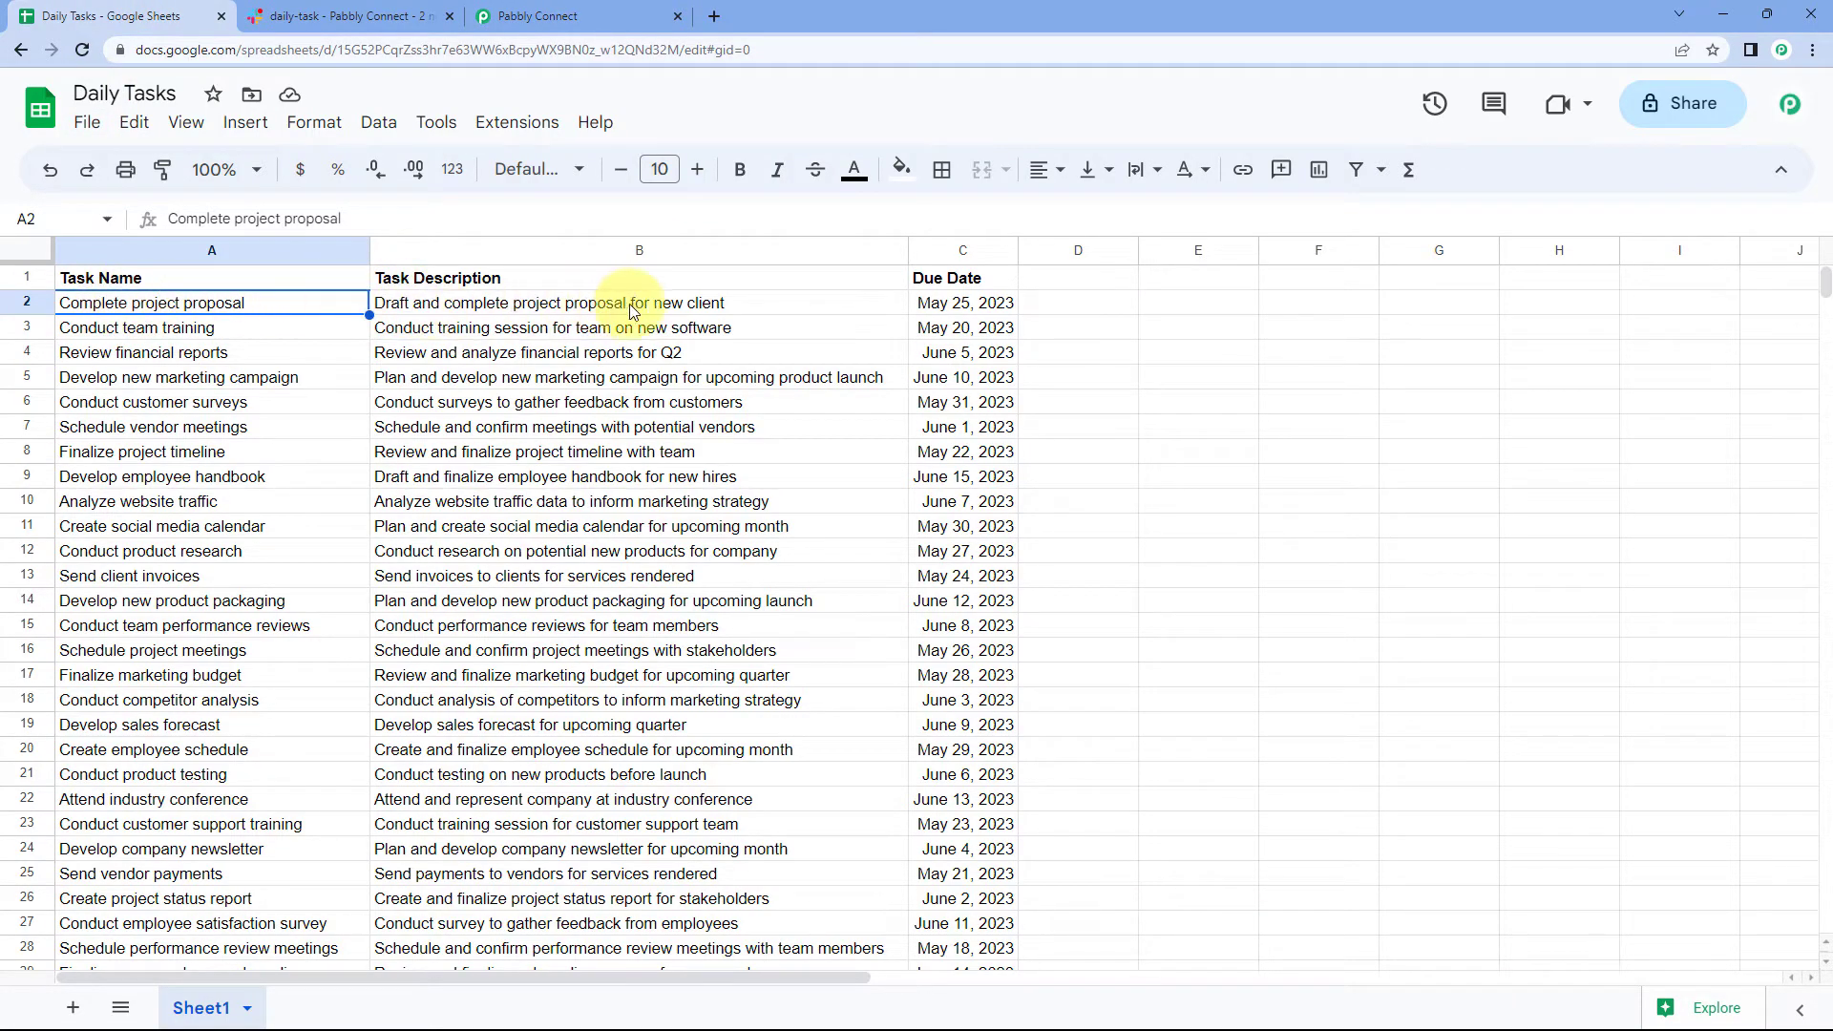
pyautogui.click(525, 16)
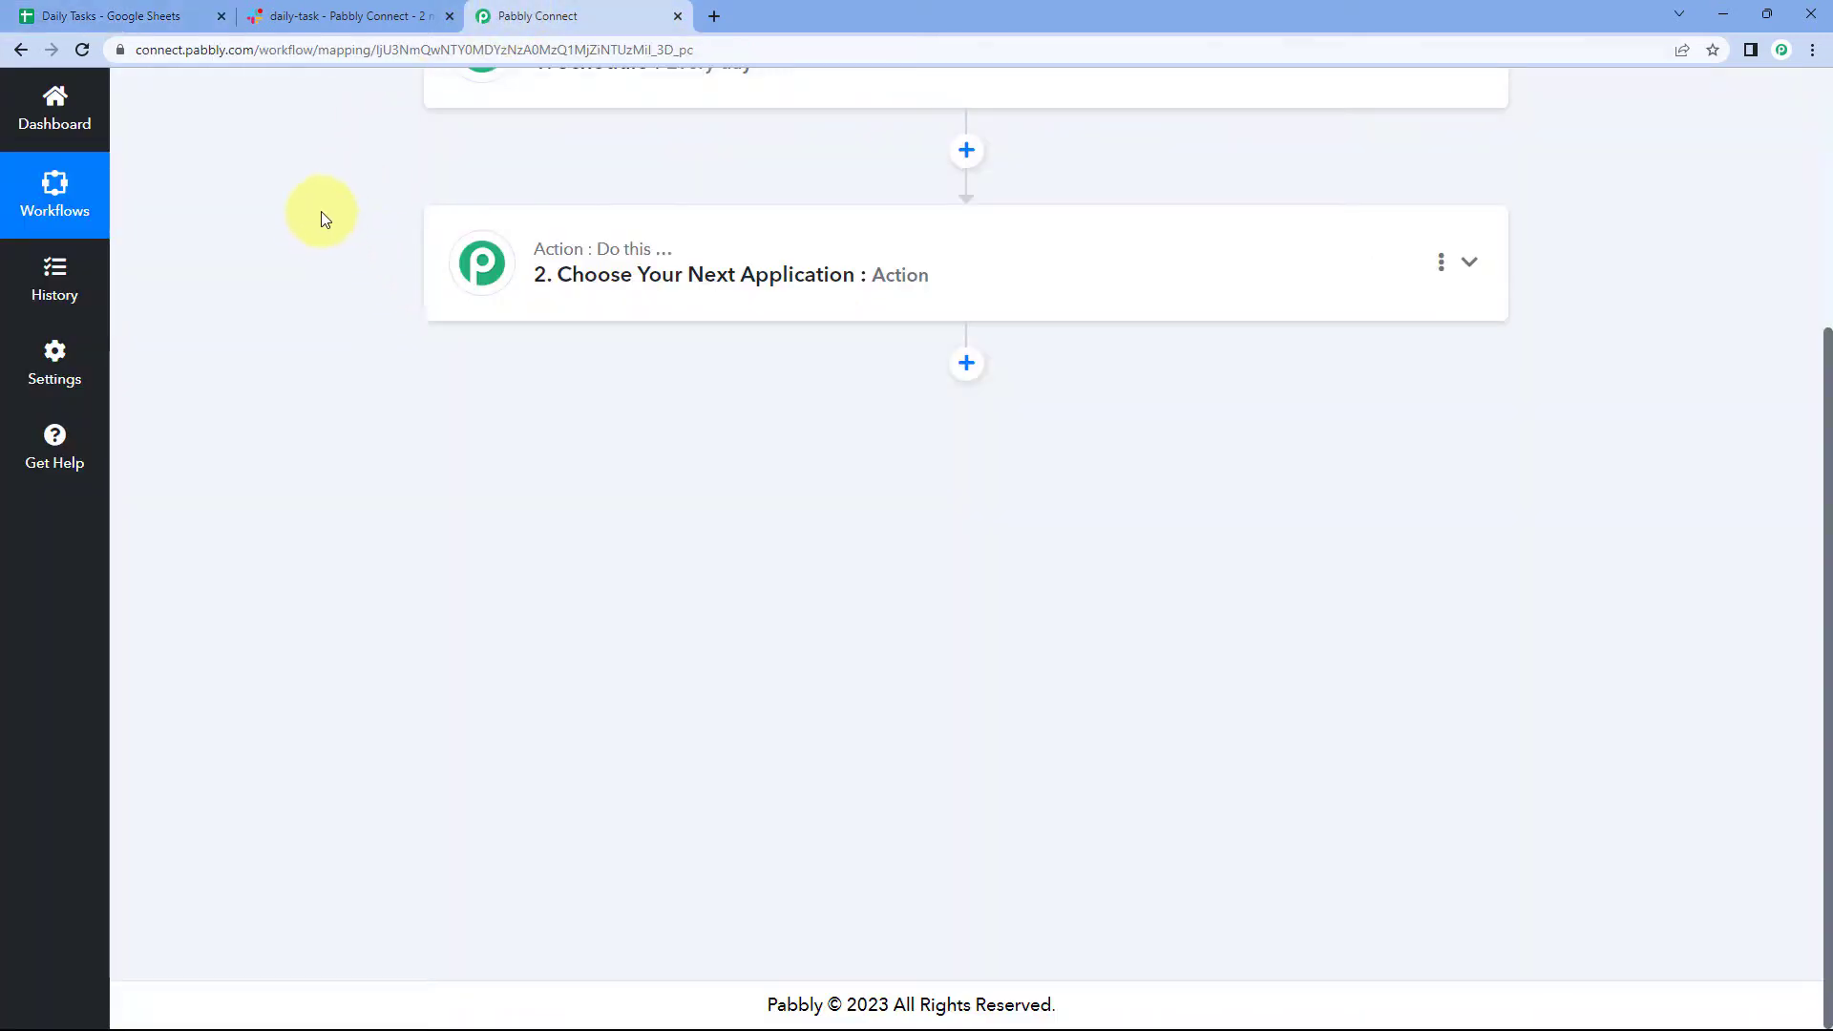
pyautogui.click(138, 17)
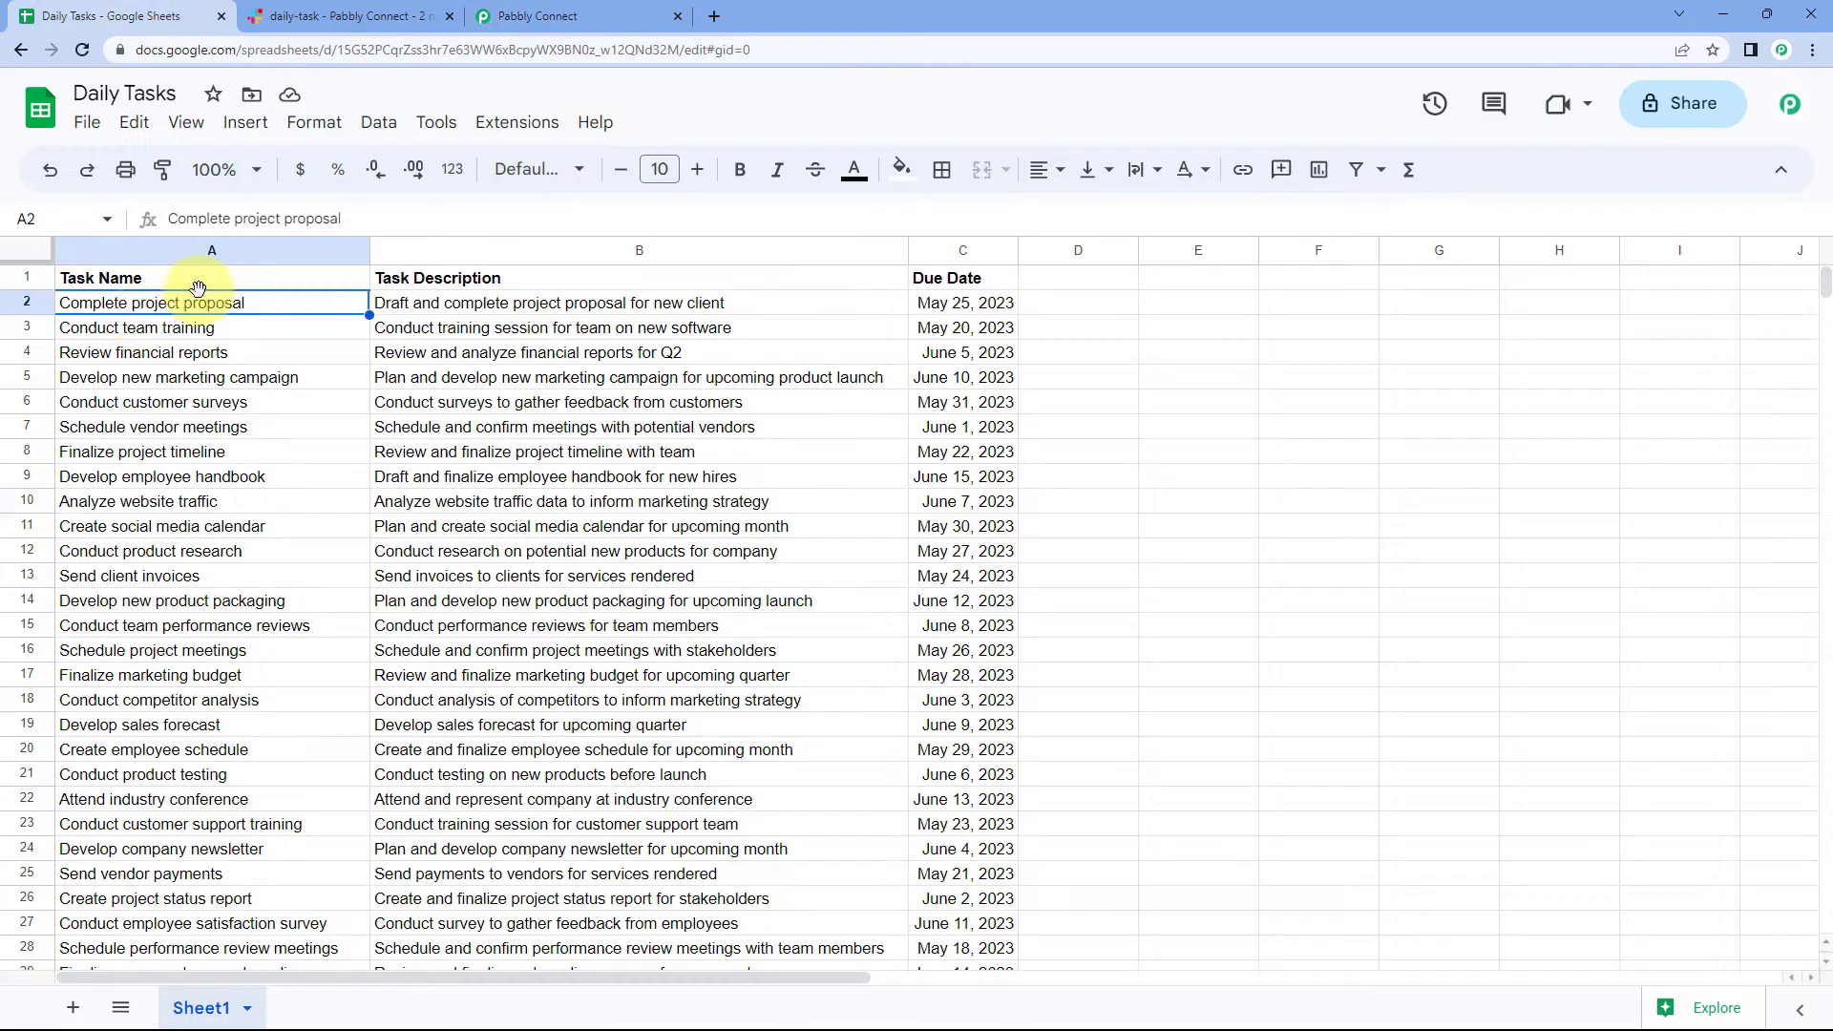
pyautogui.click(601, 13)
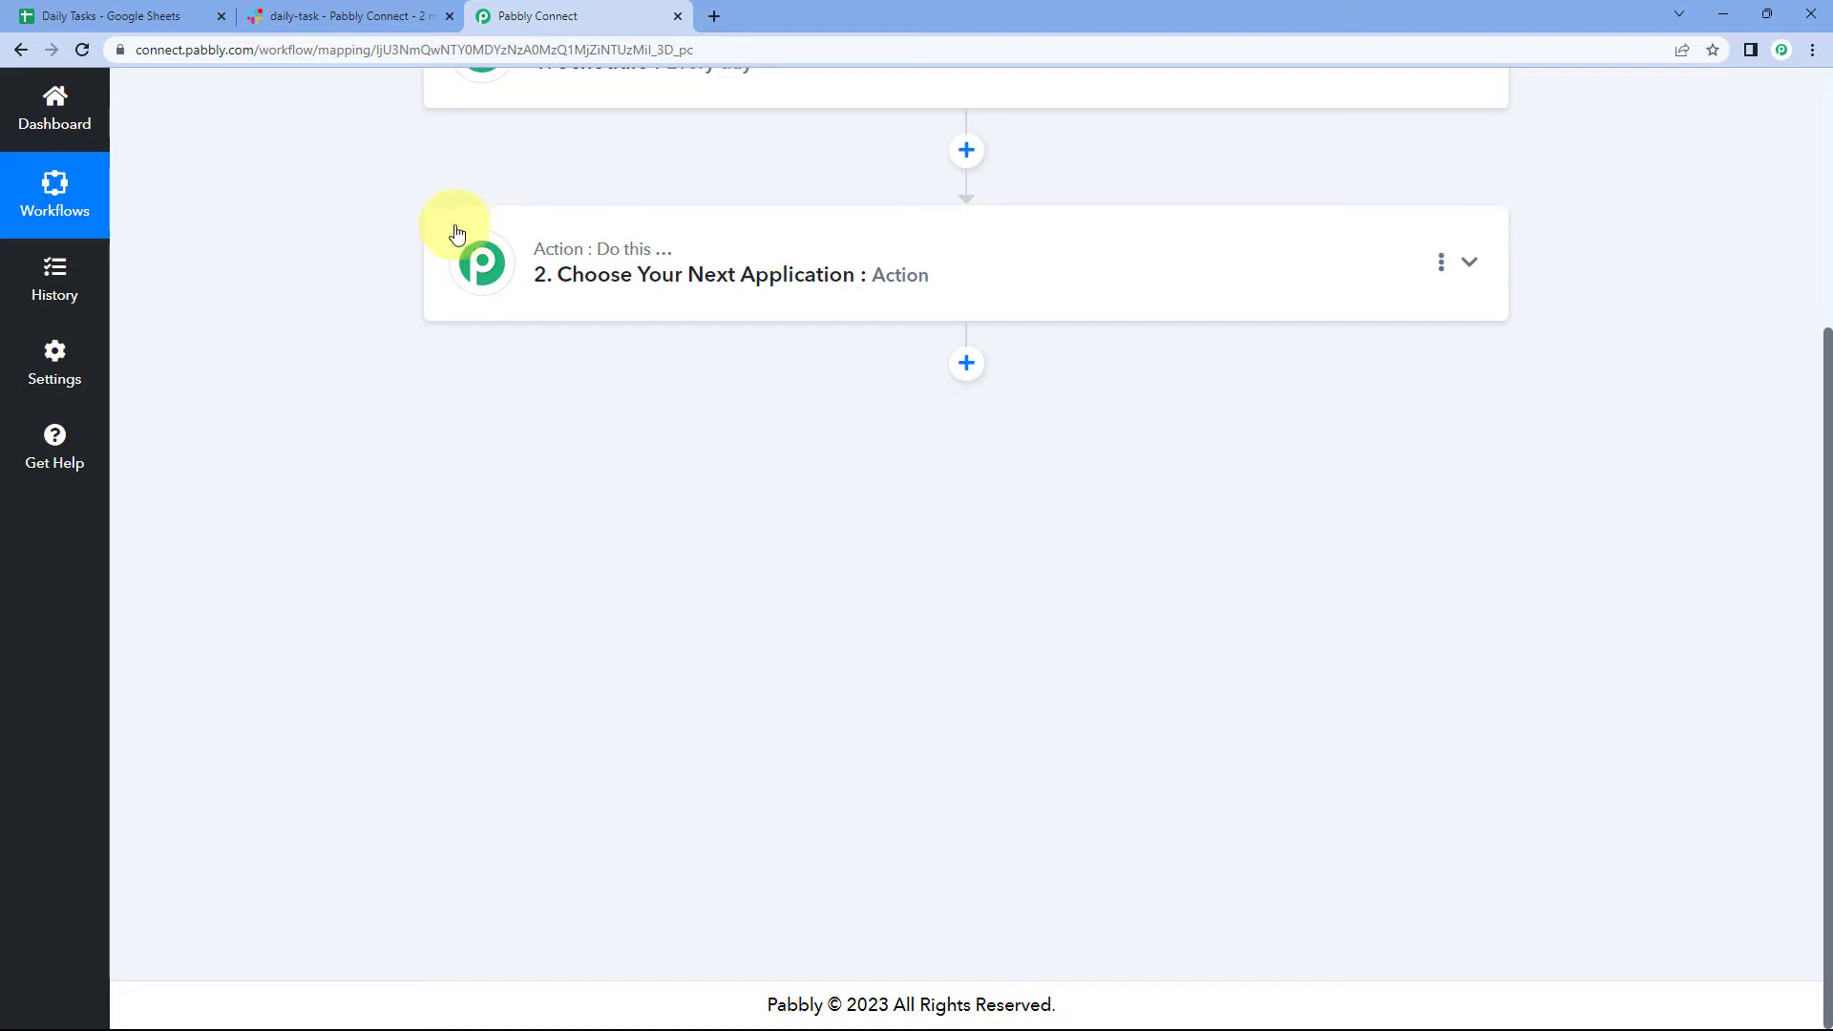
# Expand the workflow's empty action step and choose Number Formatter as its app
pyautogui.click(954, 250)
pyautogui.scroll(-1, 395, 307)
pyautogui.click(607, 297)
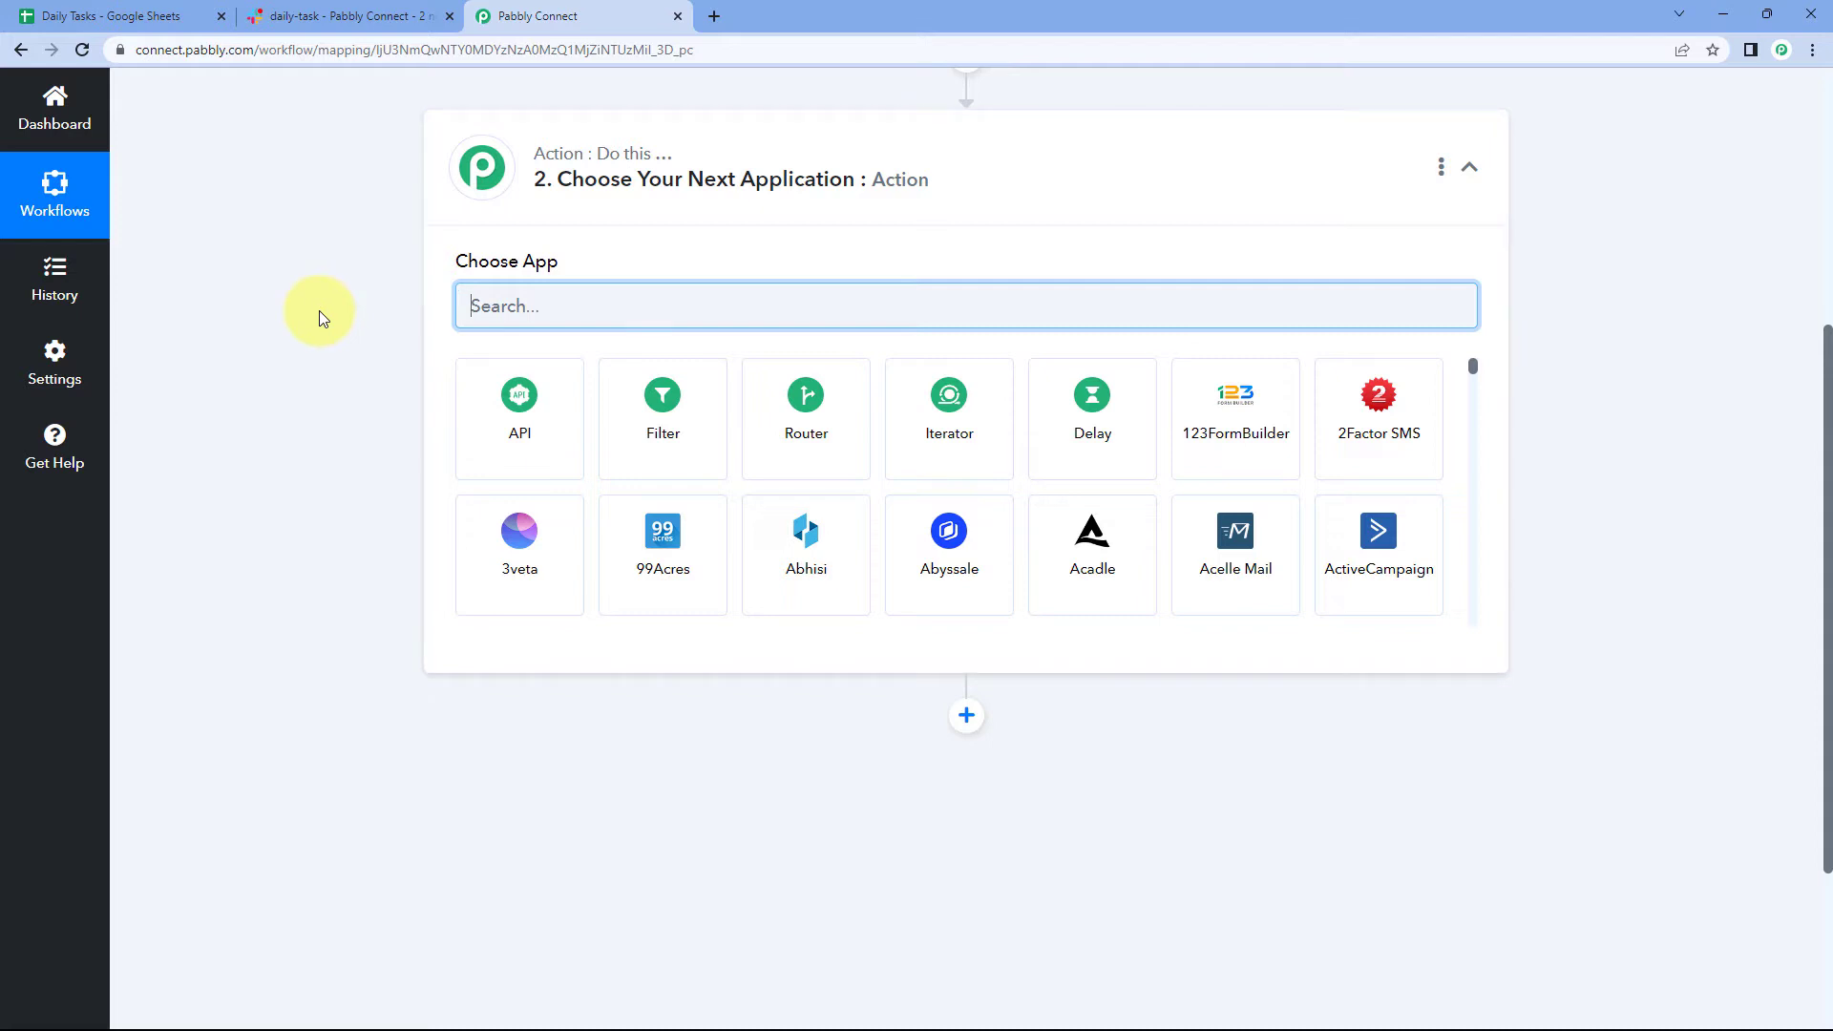
pyautogui.write('Number')
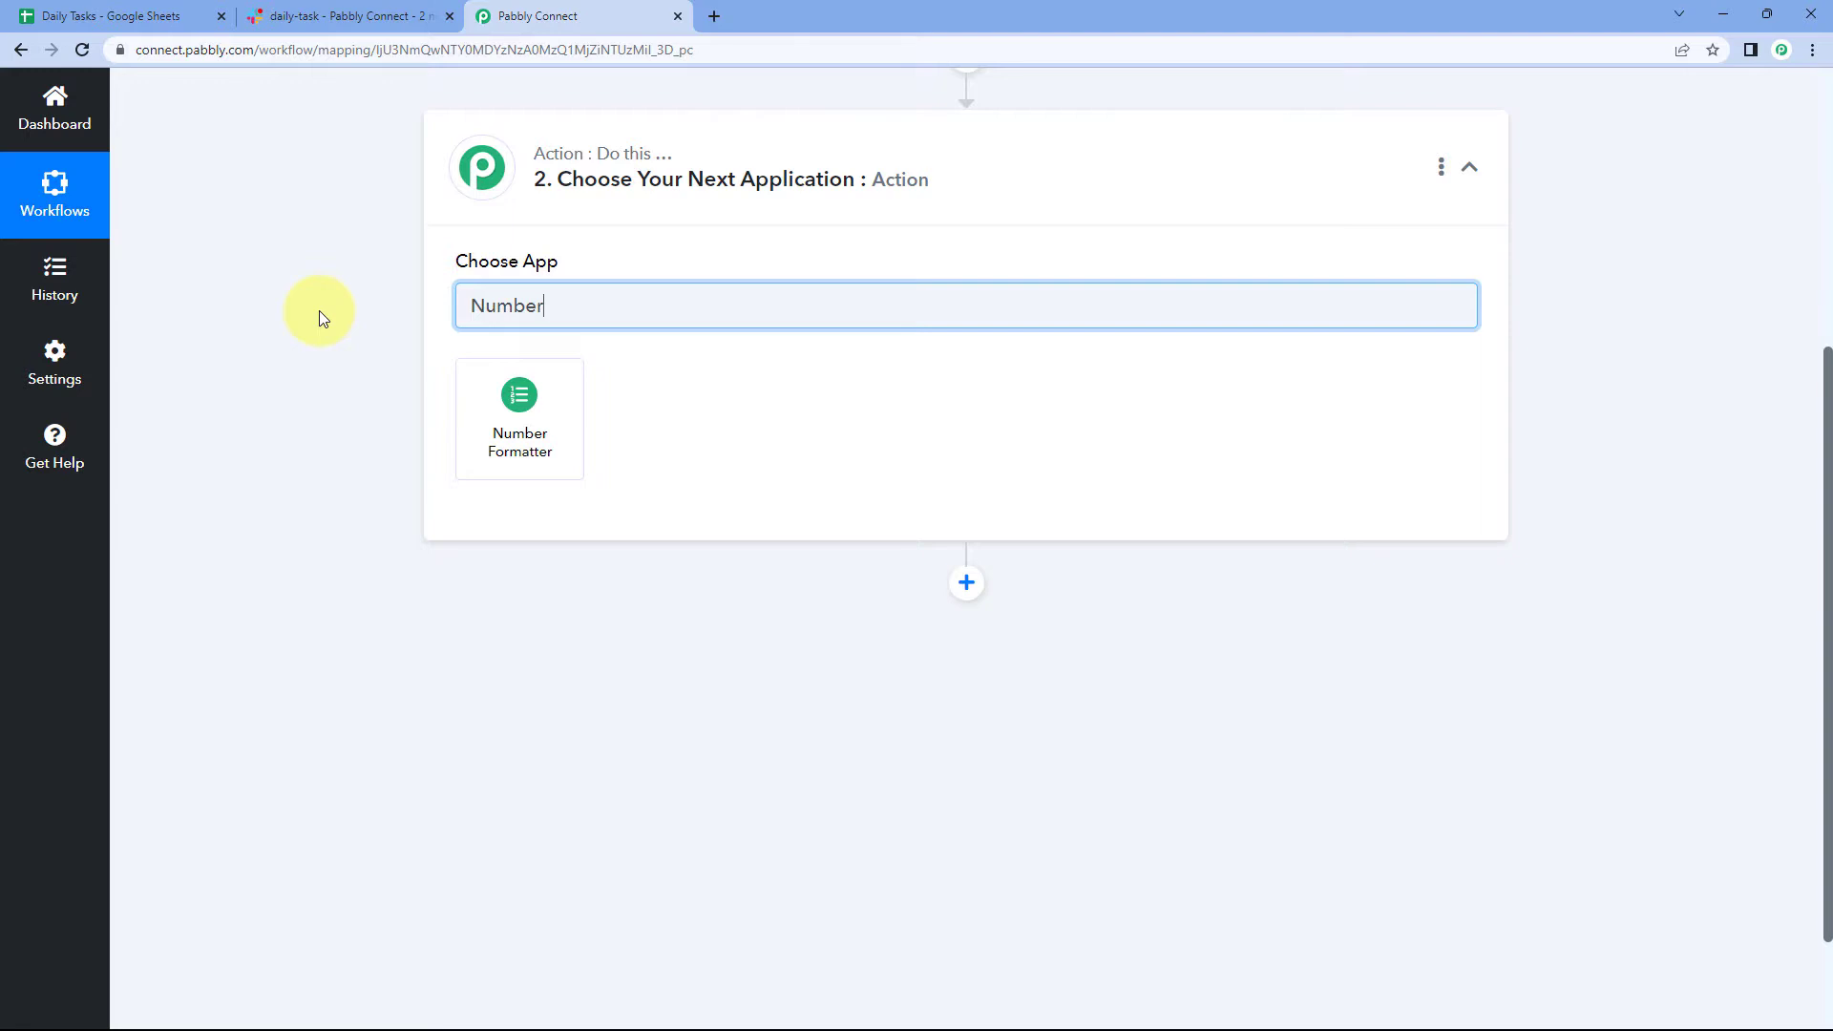
pyautogui.click(523, 391)
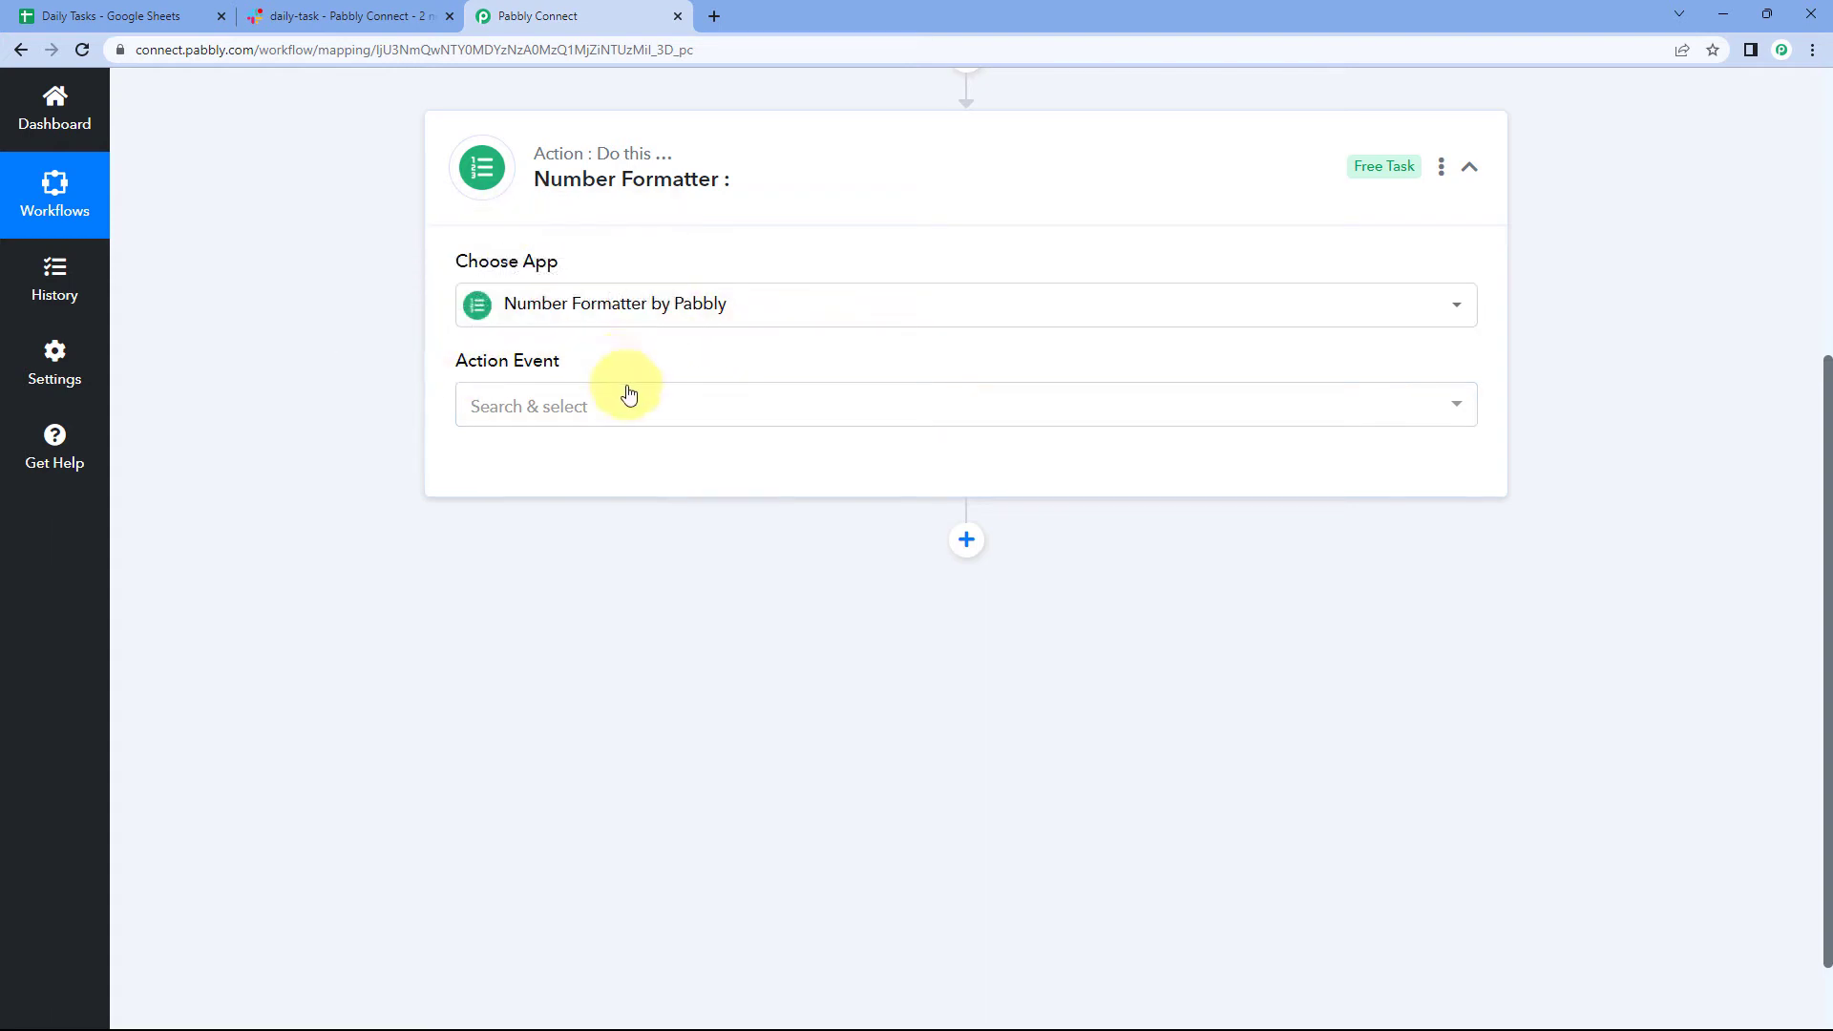
# Select Counter as the Number Formatter action event and connect it
pyautogui.click(612, 411)
pyautogui.scroll(-1, 449, 425)
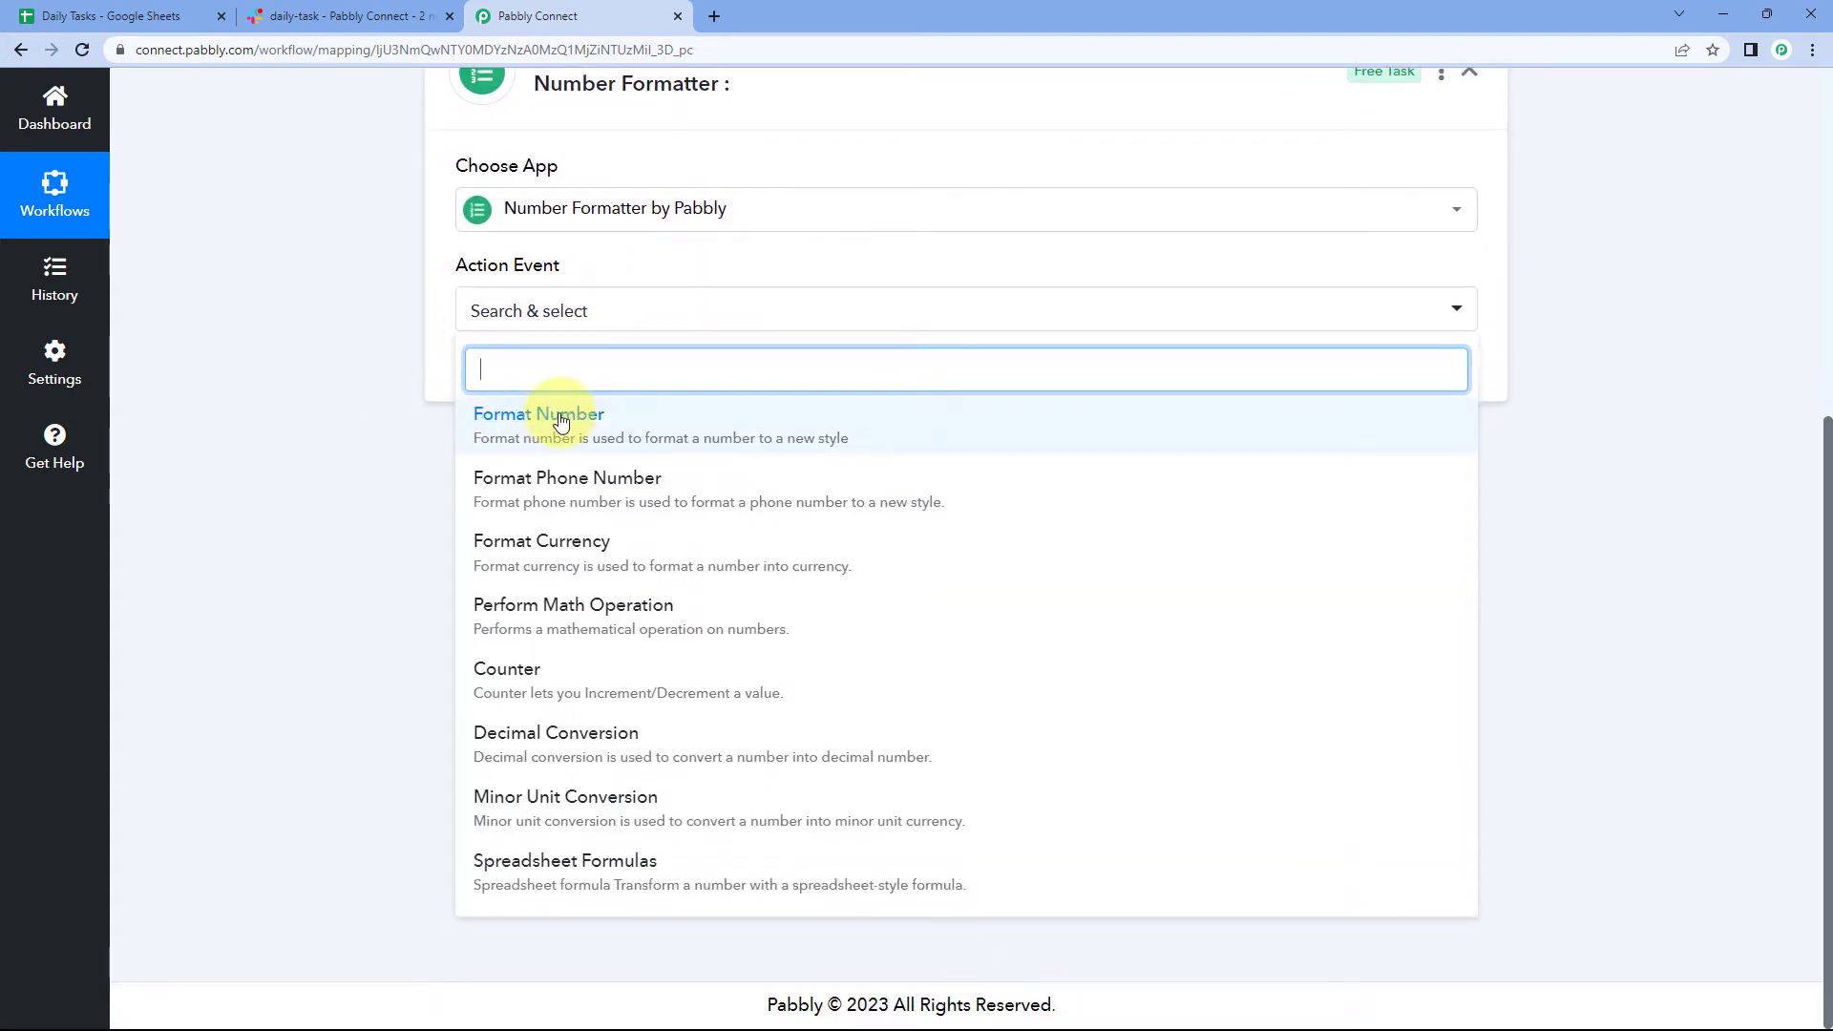
pyautogui.click(583, 684)
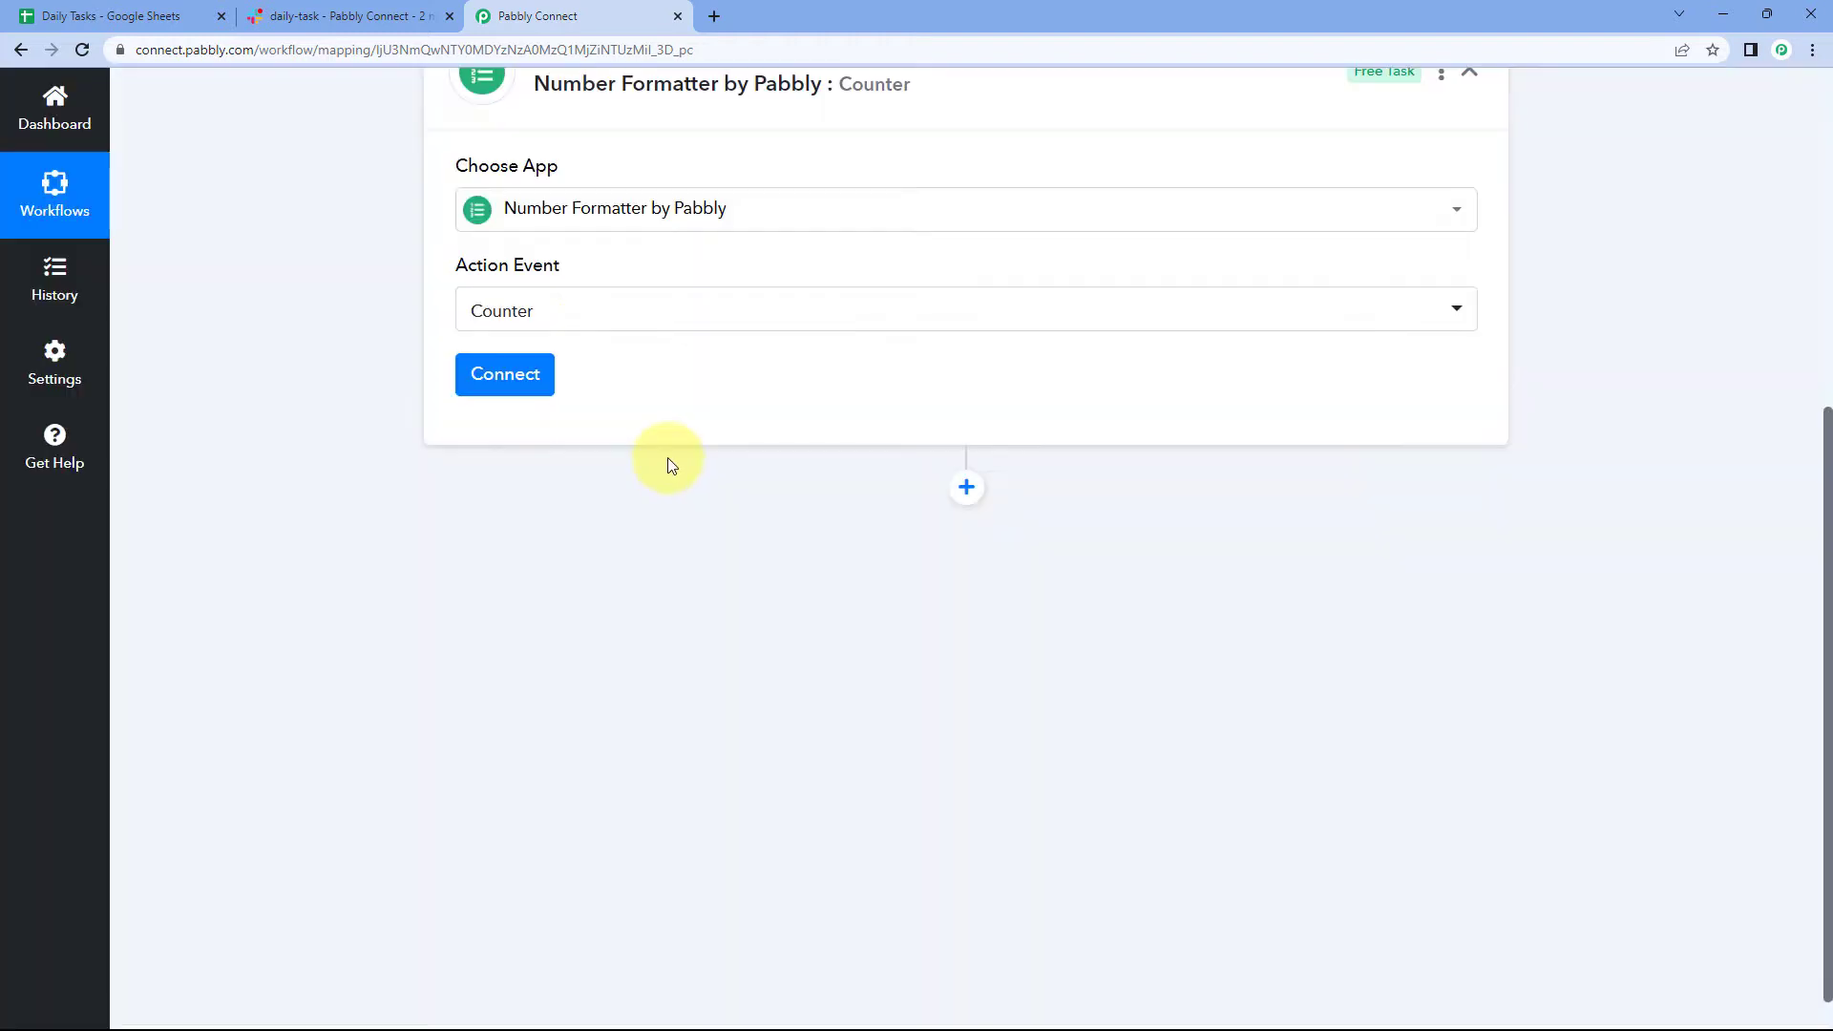
pyautogui.scroll(1, 668, 460)
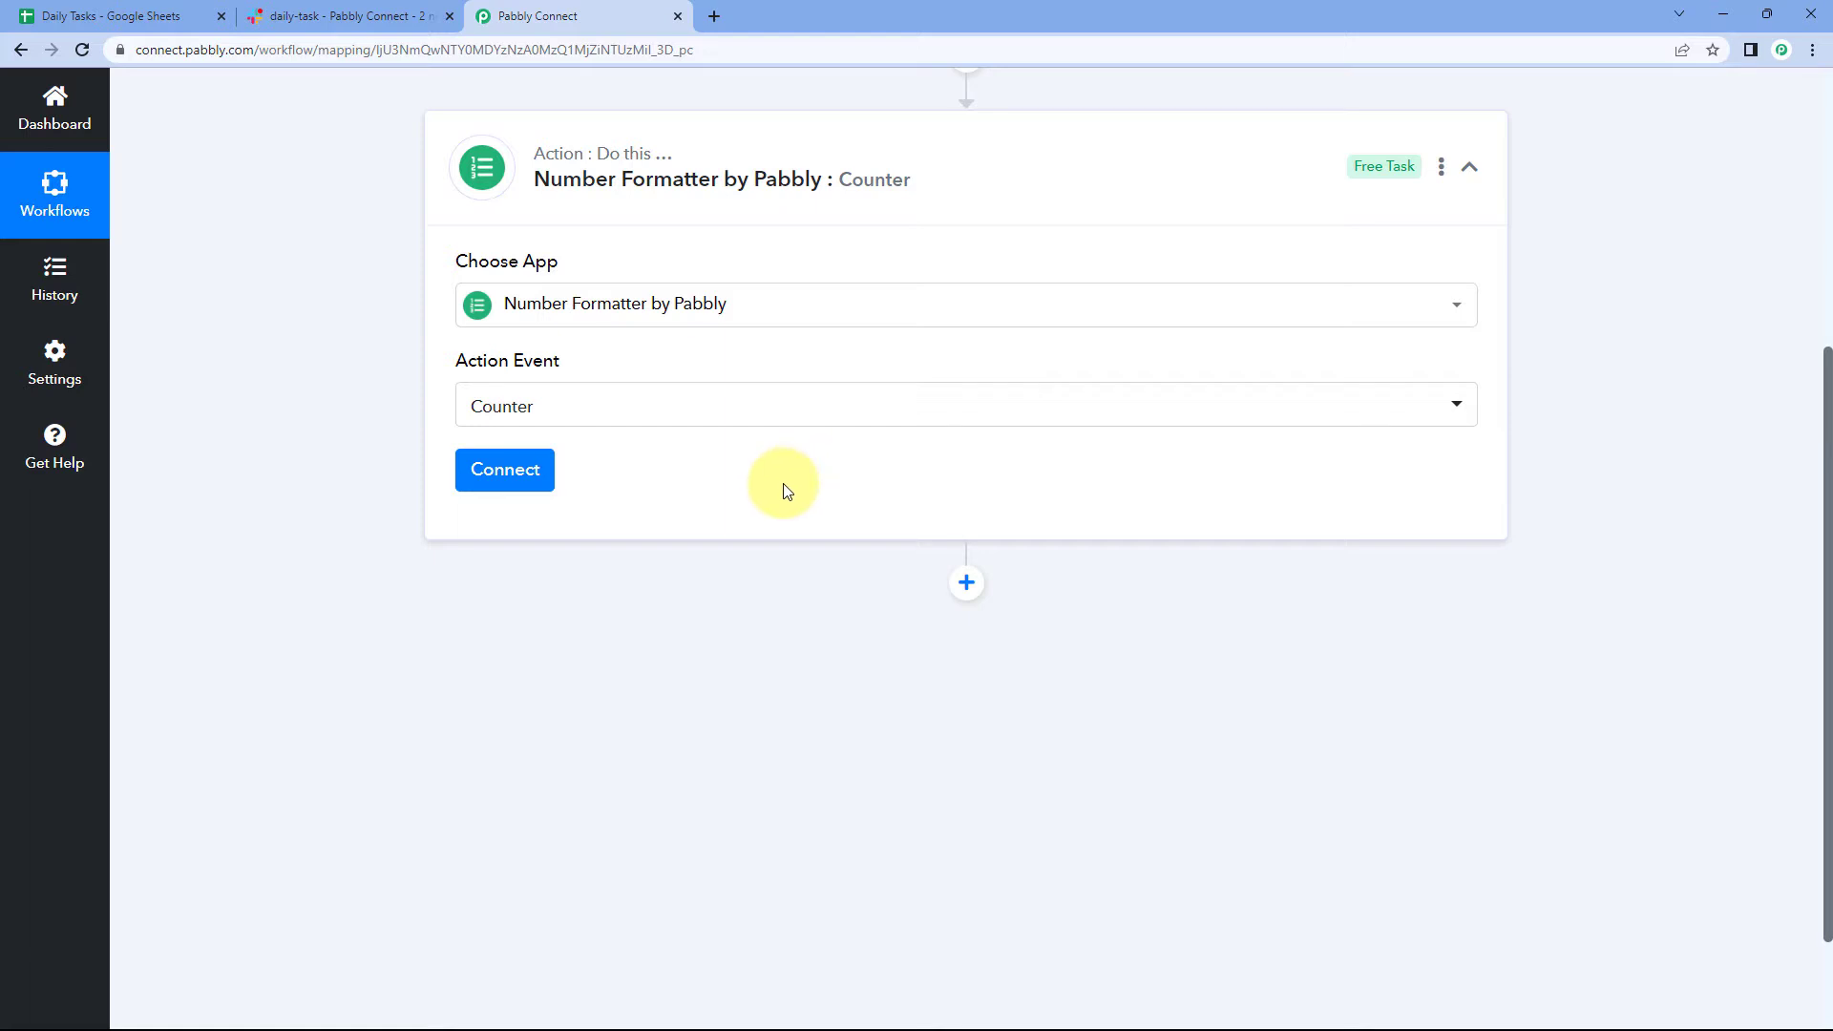
pyautogui.click(495, 465)
# Set the counter's initial value to 1 and its operation to Increment
pyautogui.scroll(-2, 404, 229)
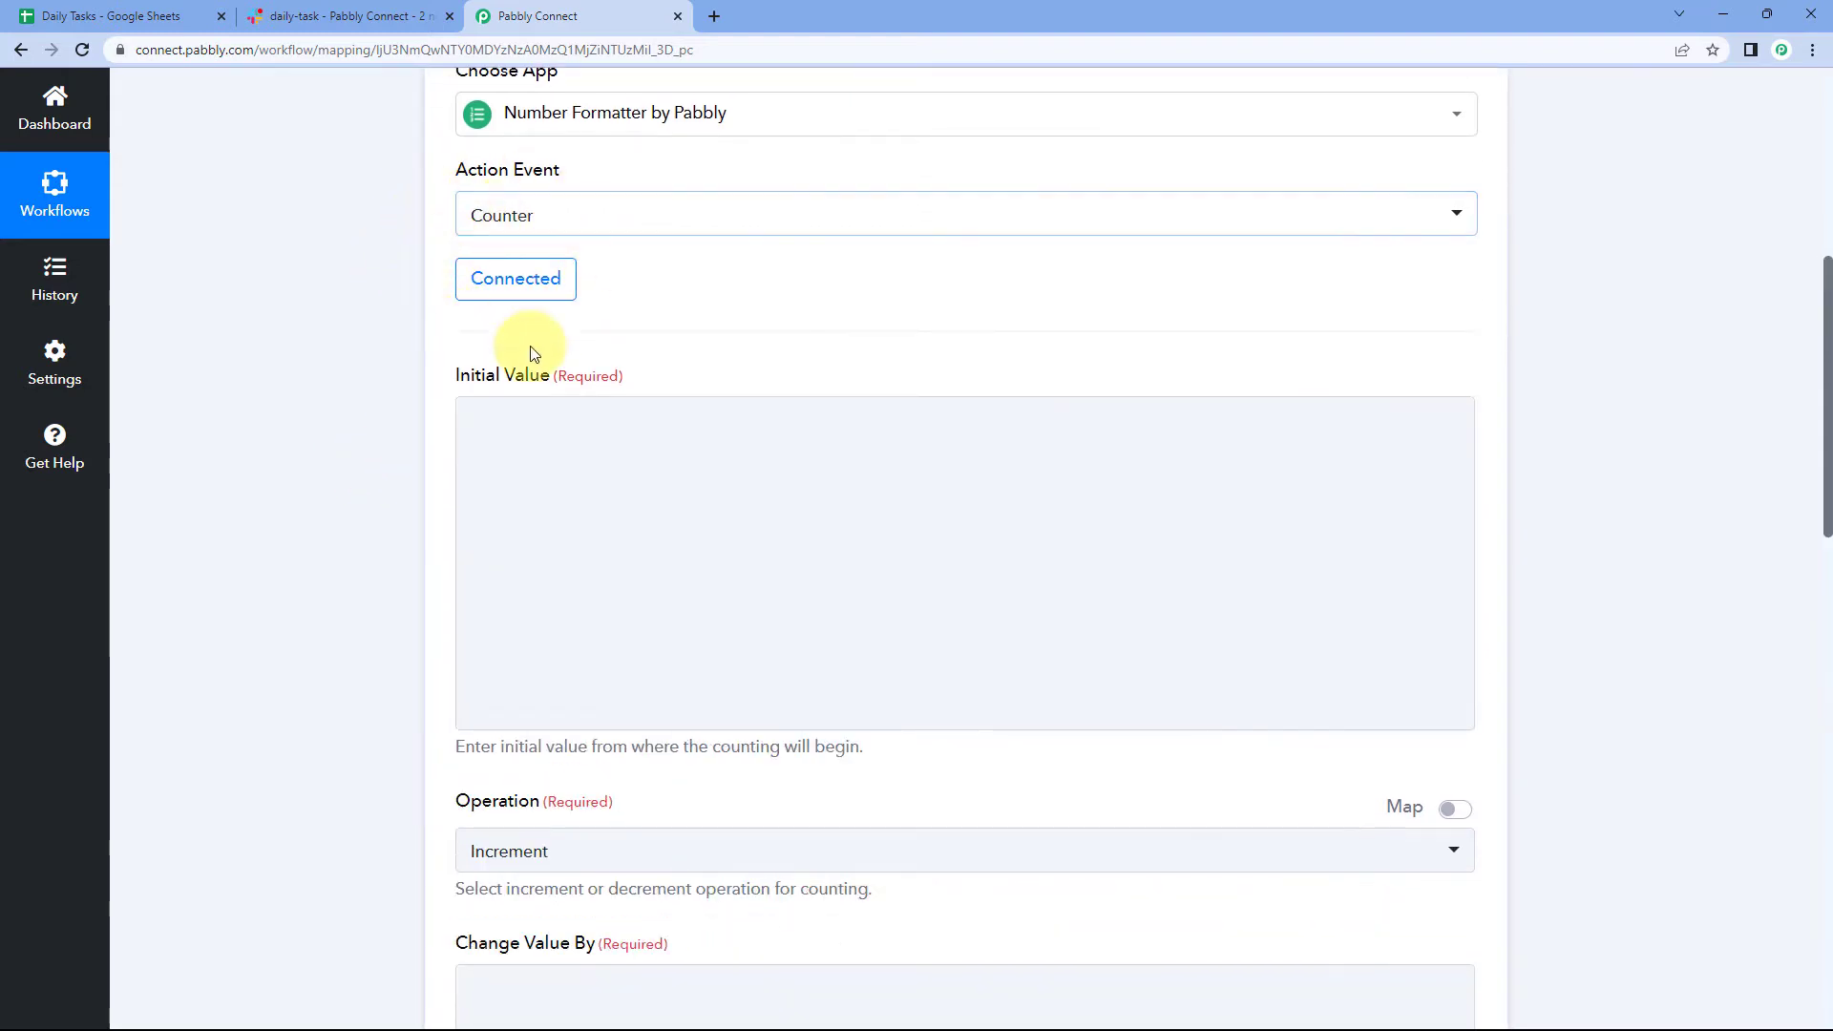
pyautogui.scroll(-1, 638, 330)
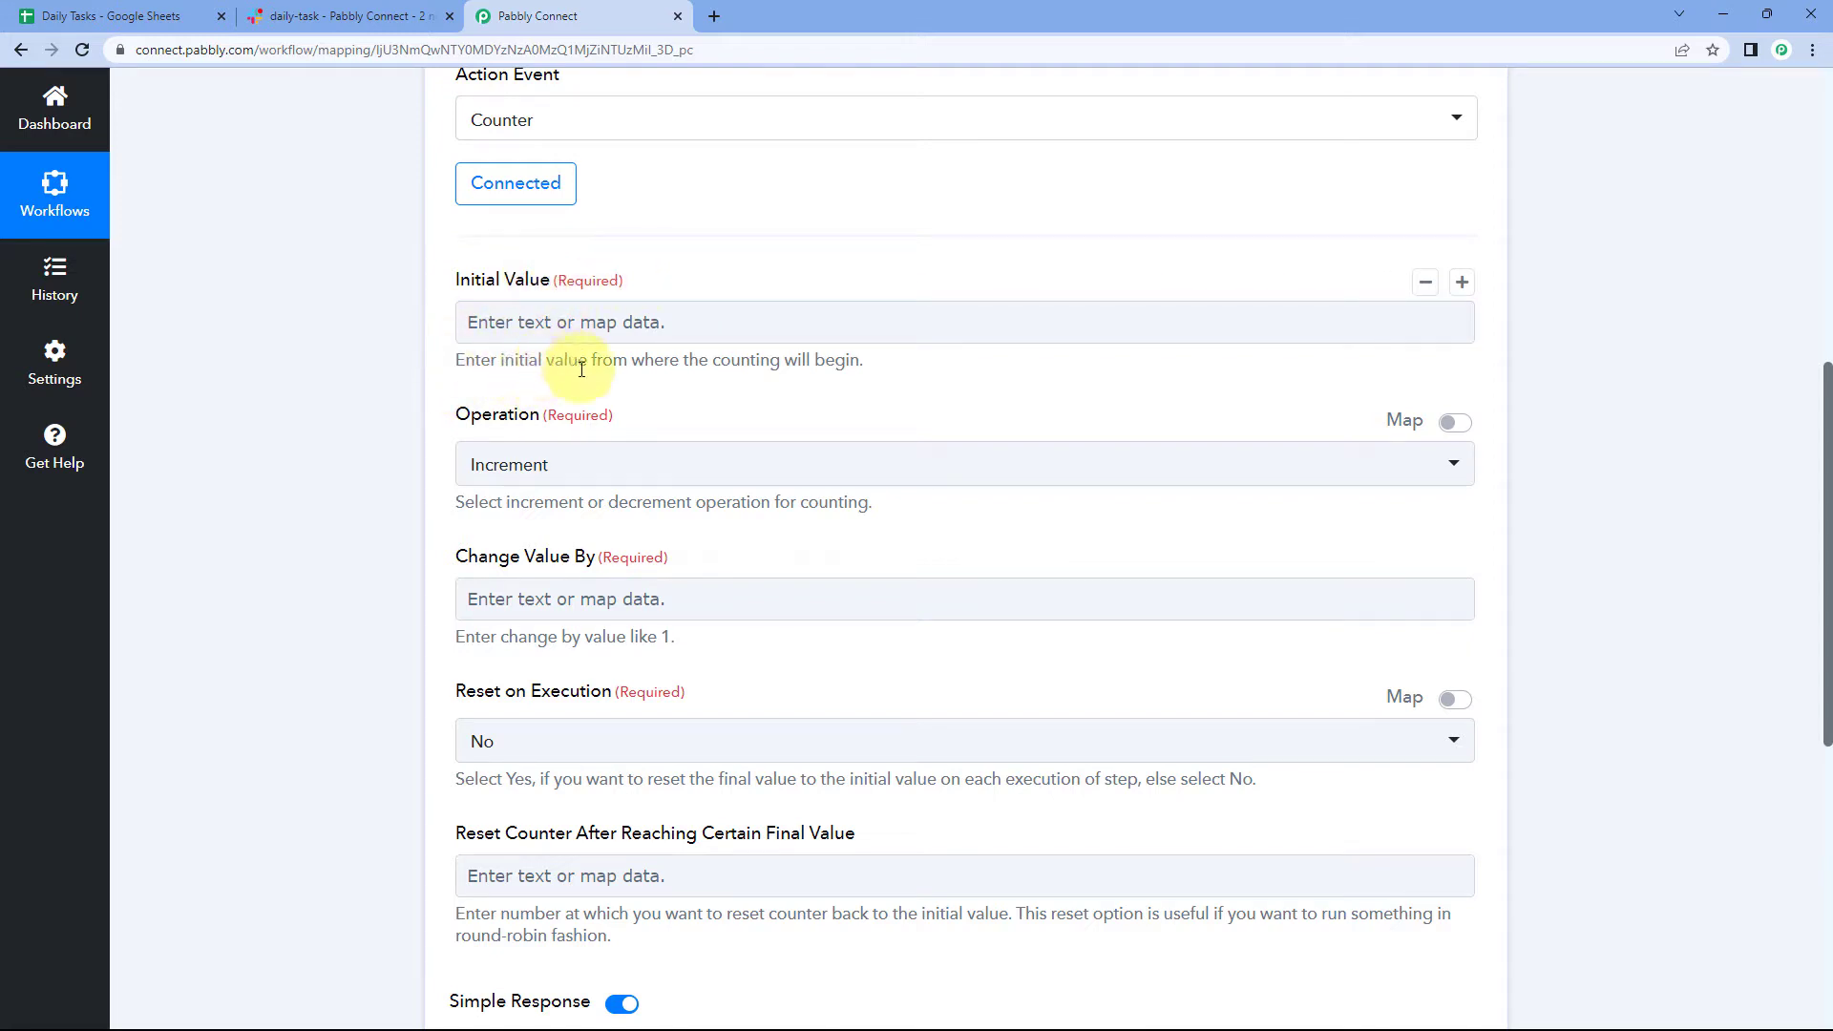
pyautogui.click(656, 325)
pyautogui.click(518, 328)
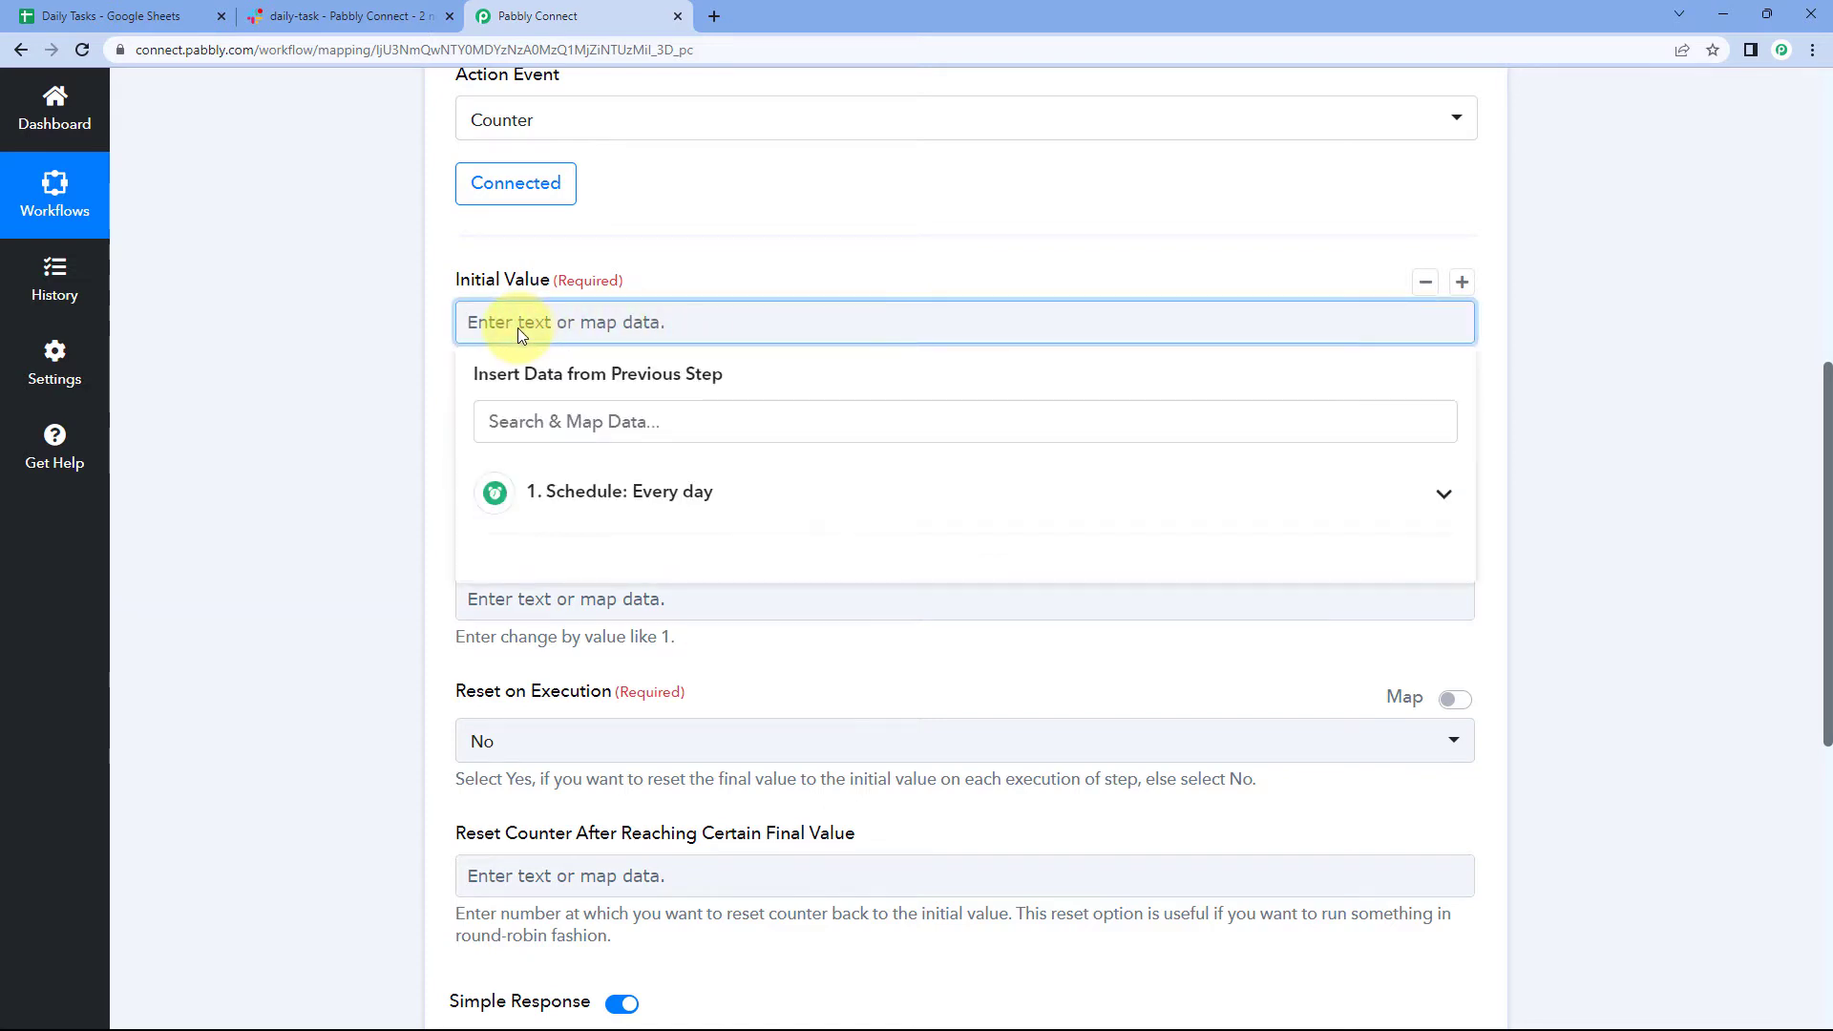
pyautogui.write('1')
pyautogui.click(426, 279)
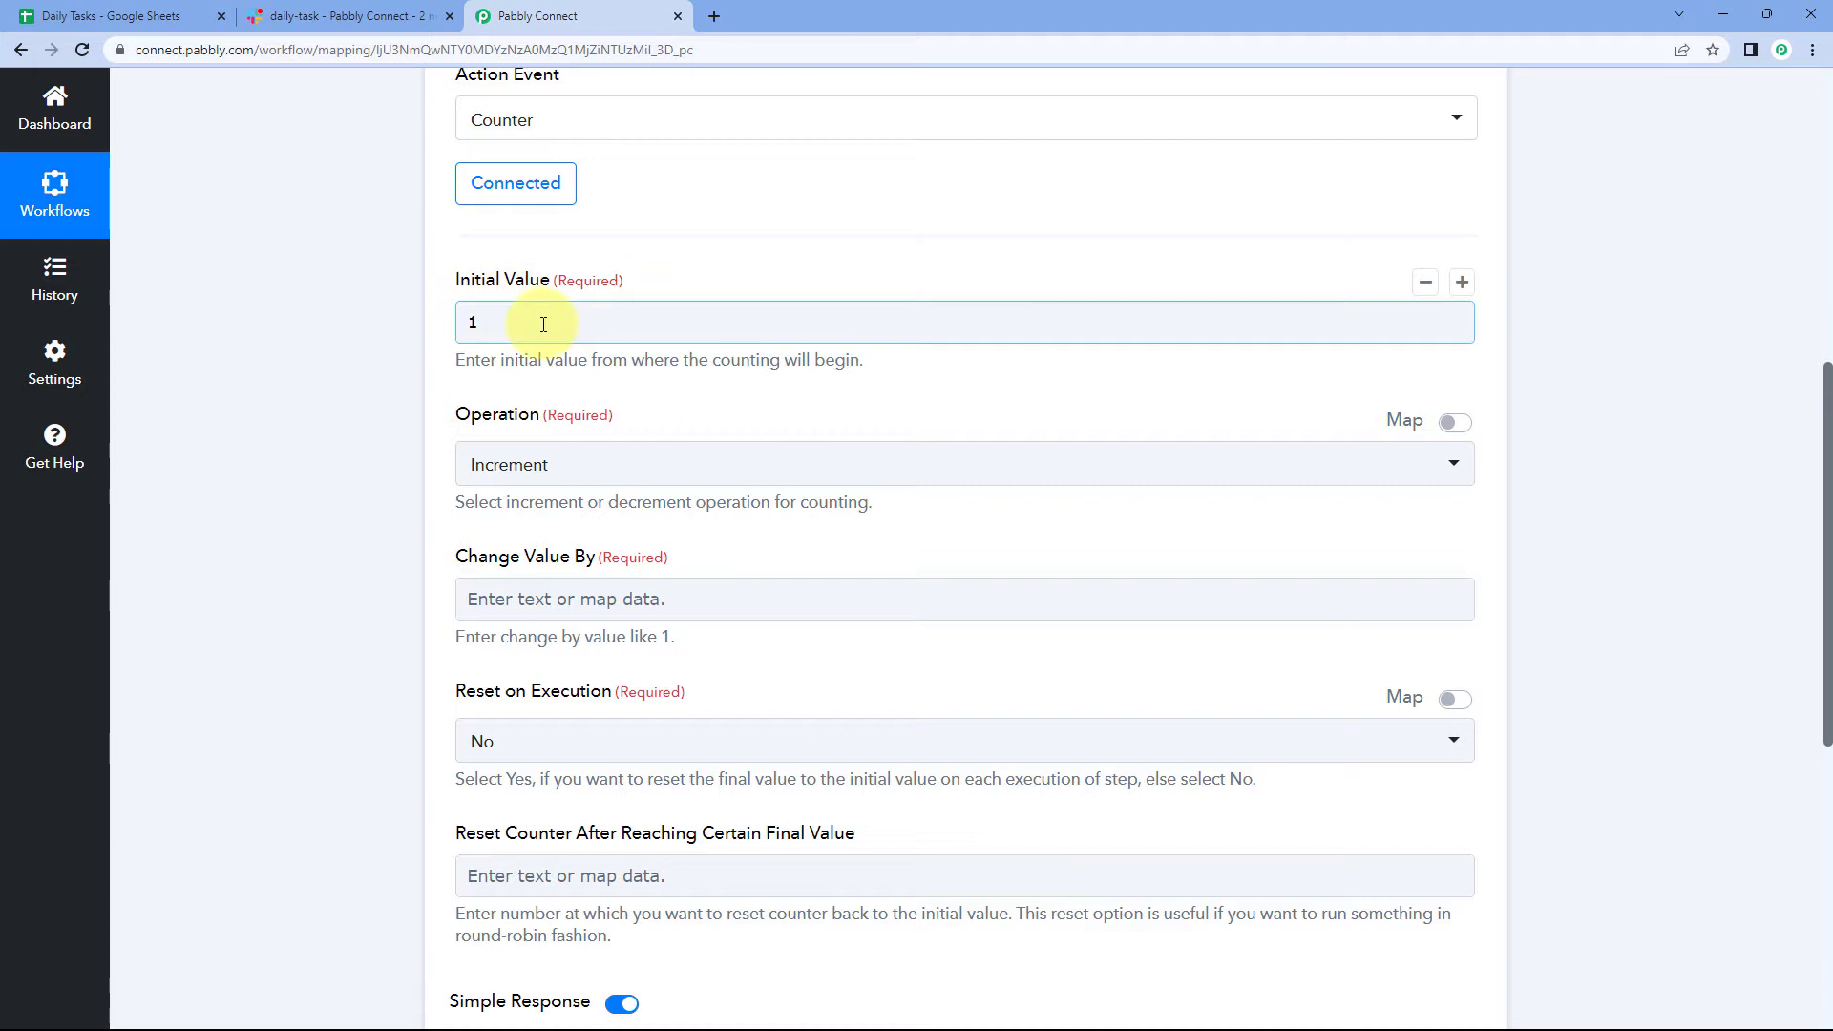
pyautogui.scroll(-1, 521, 320)
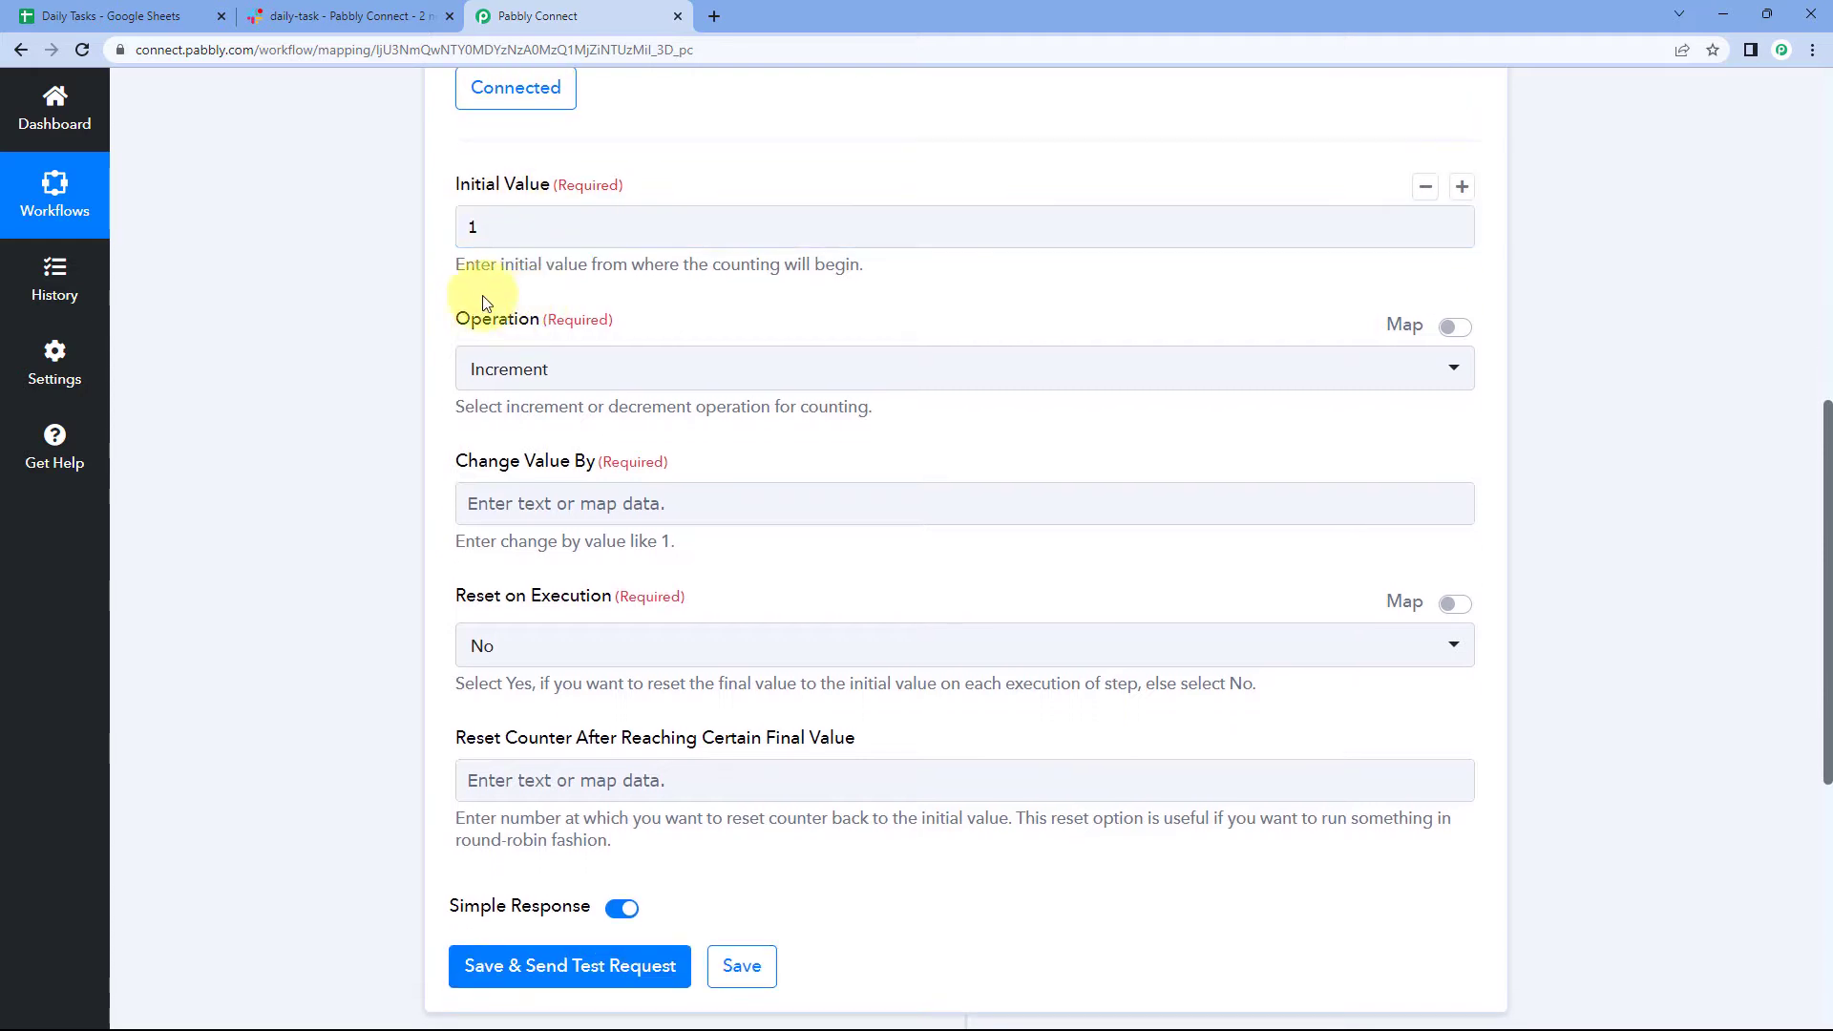
pyautogui.click(602, 368)
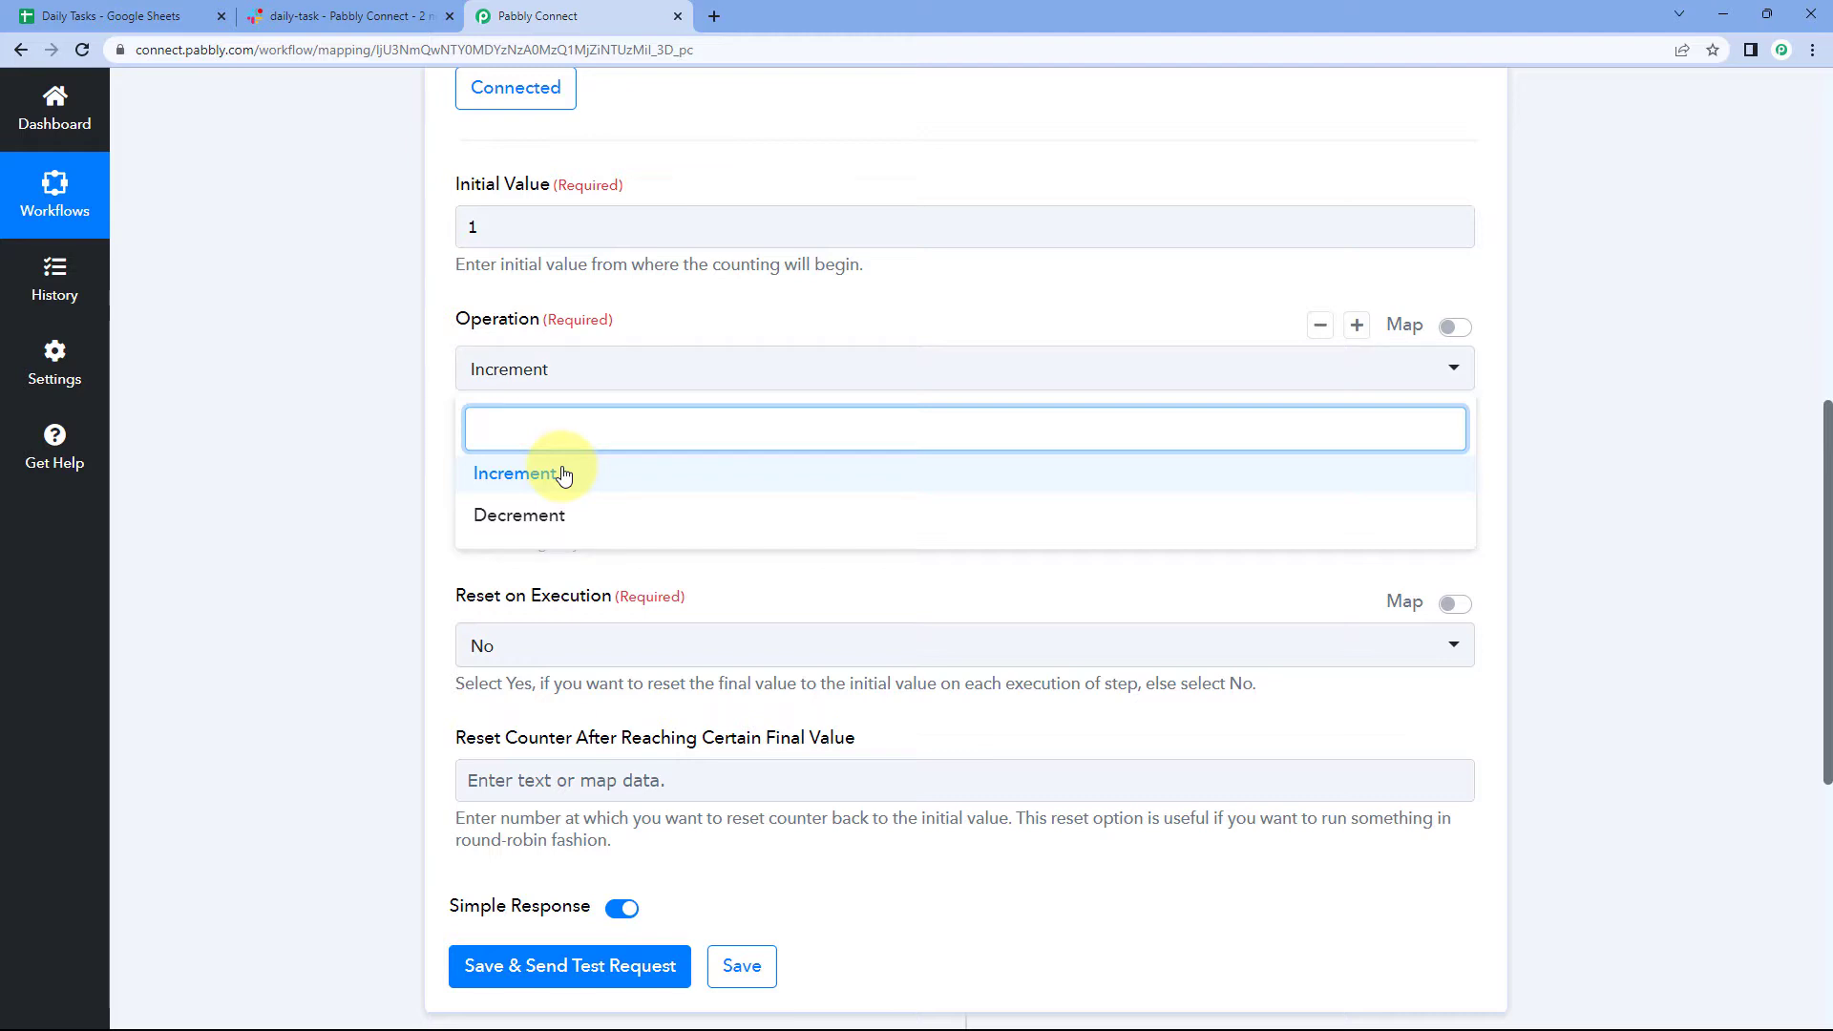
pyautogui.click(564, 475)
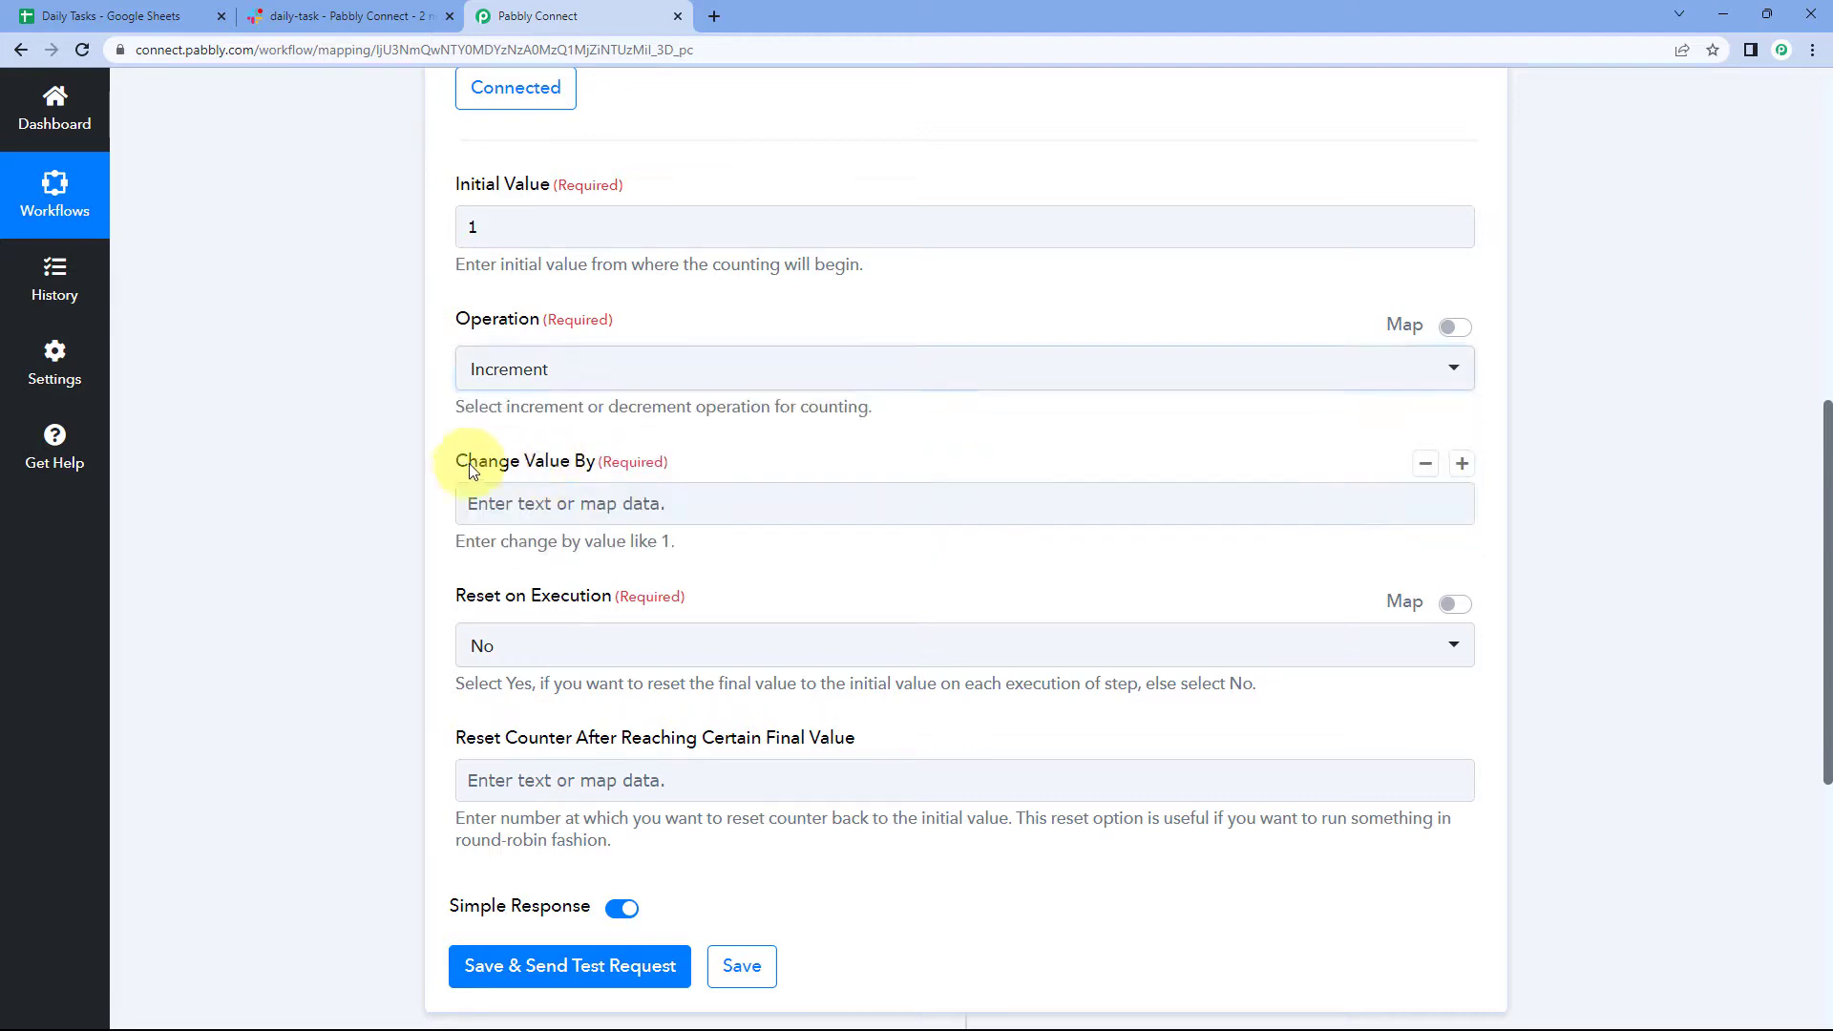
# Set the counter to change its value by 1
pyautogui.scroll(-1, 428, 404)
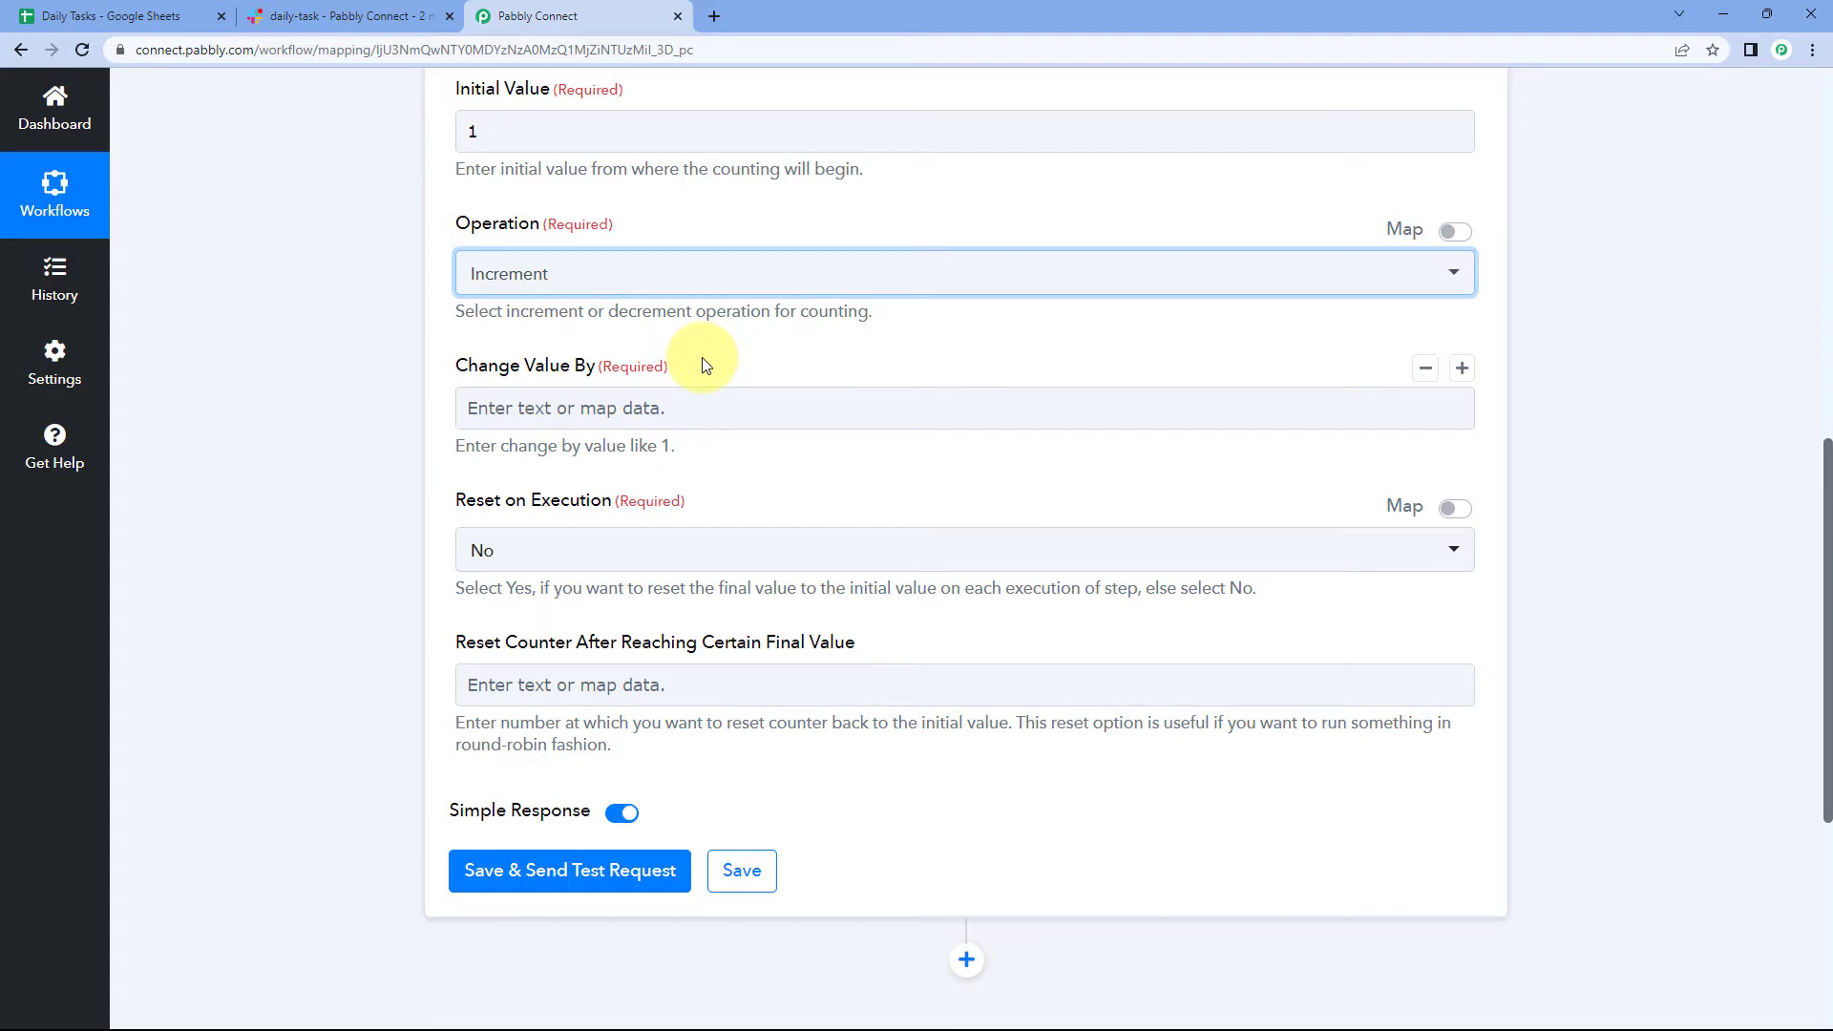
pyautogui.click(546, 407)
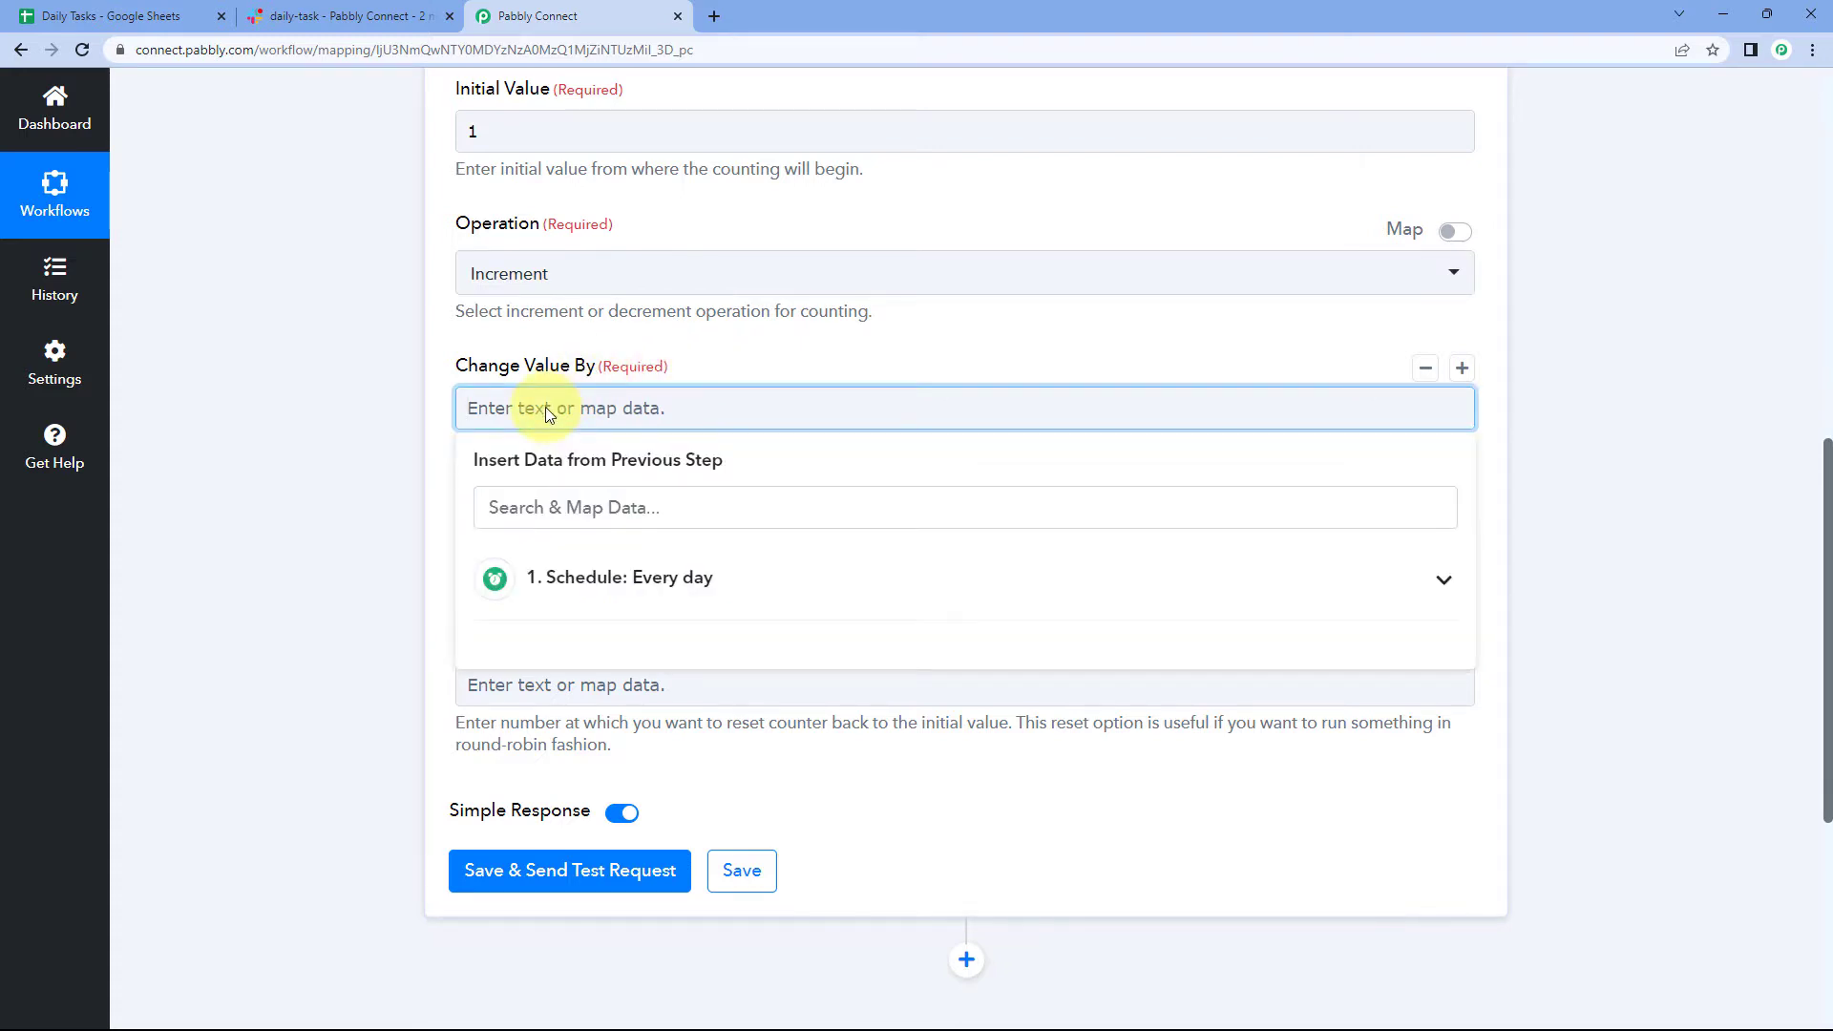
pyautogui.write('1')
pyautogui.click(550, 328)
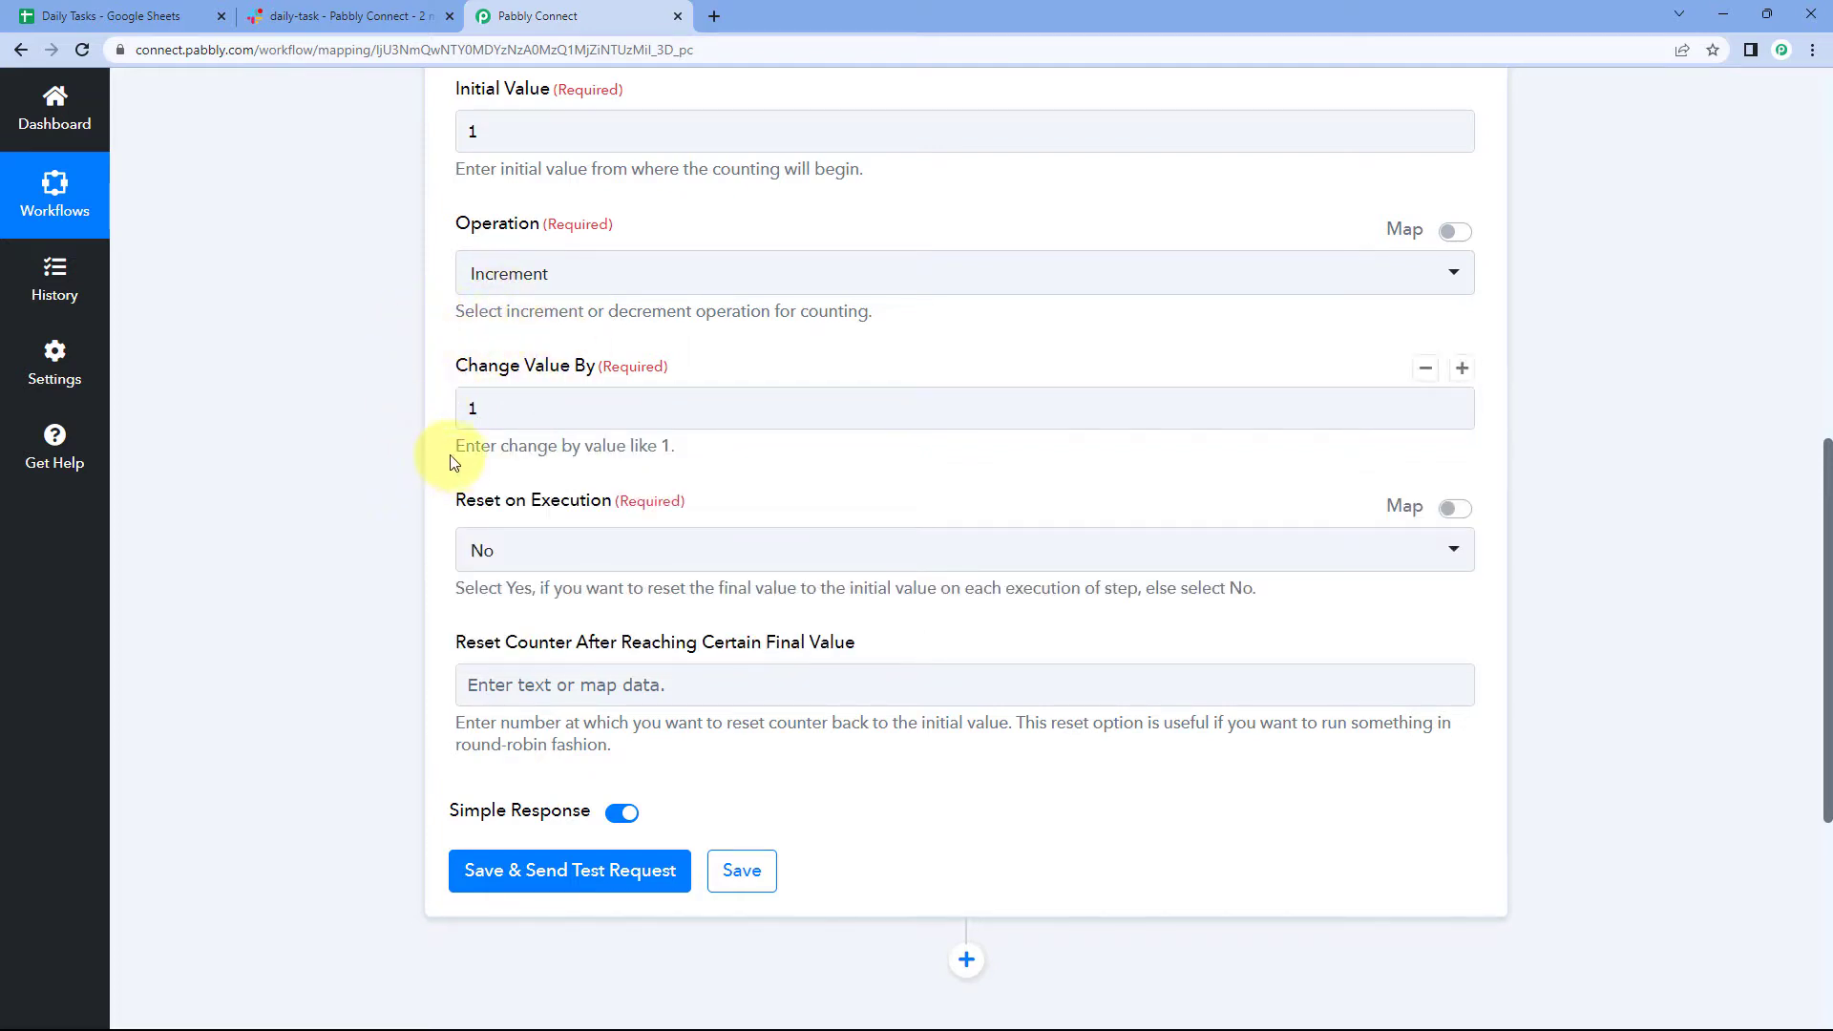
pyautogui.click(472, 133)
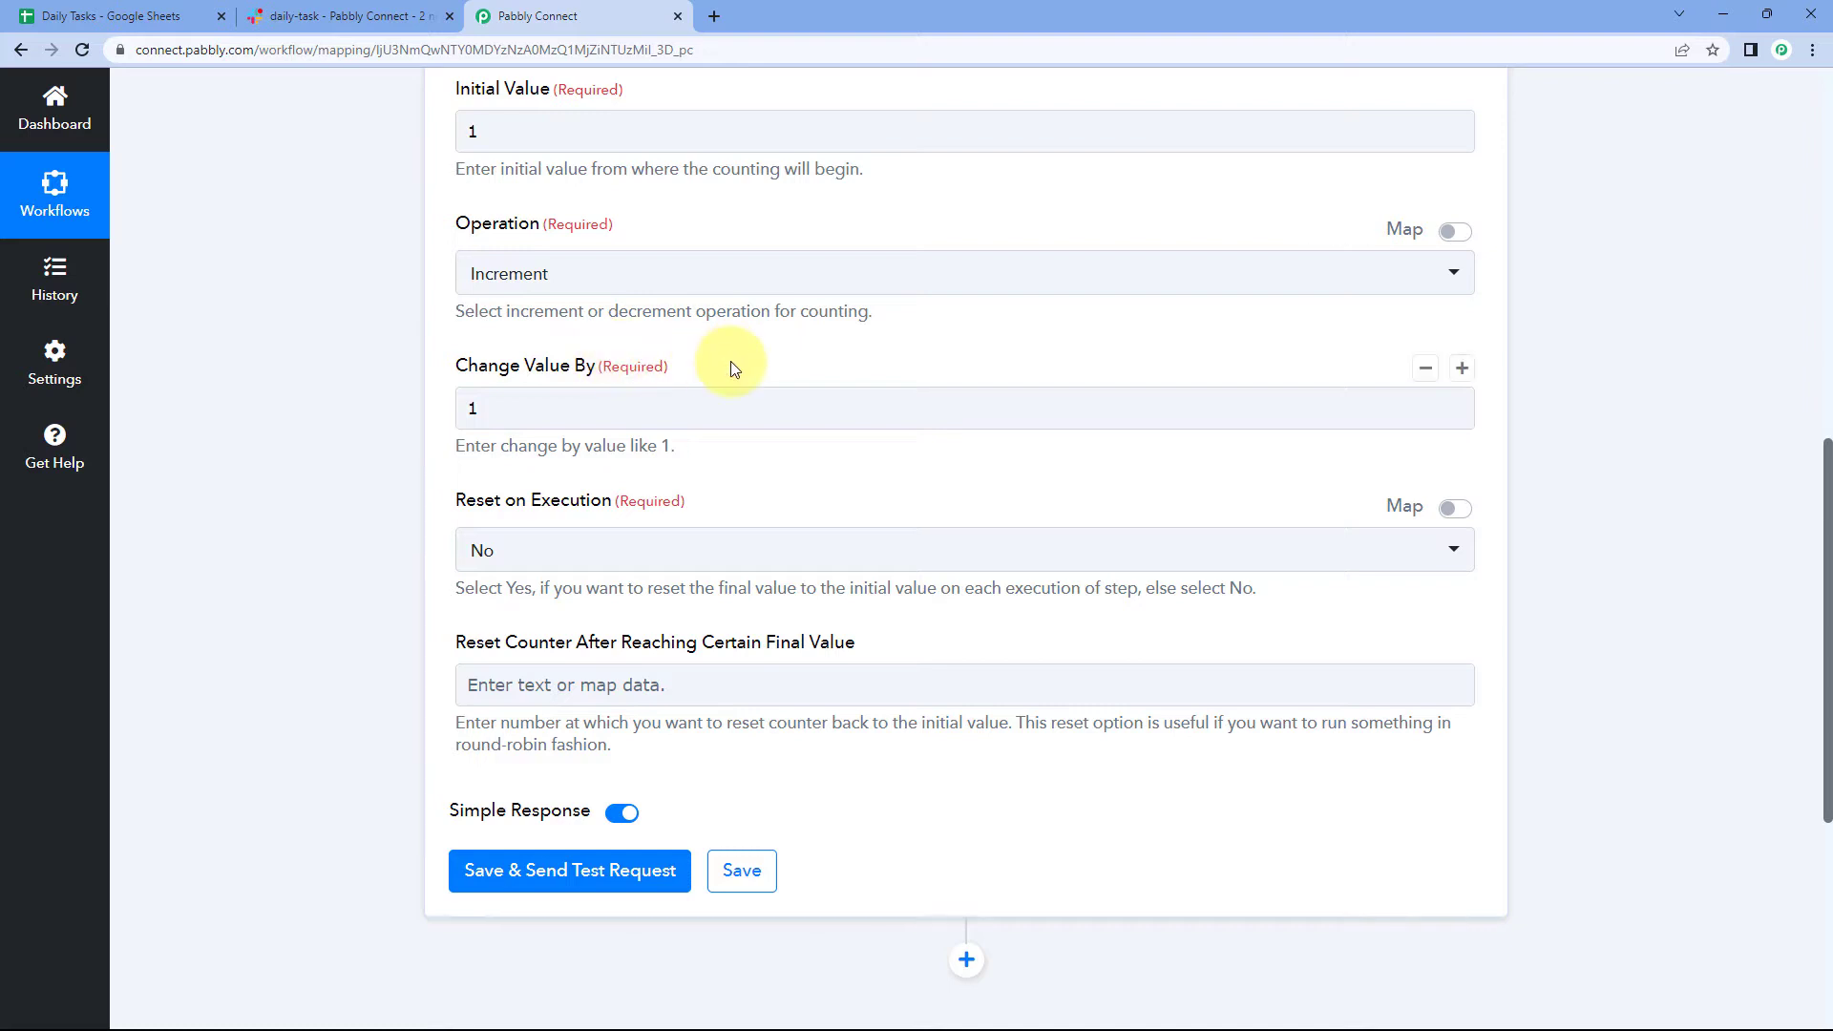
# Set the counter's Reset on Execution option to No
pyautogui.scroll(-1, 582, 413)
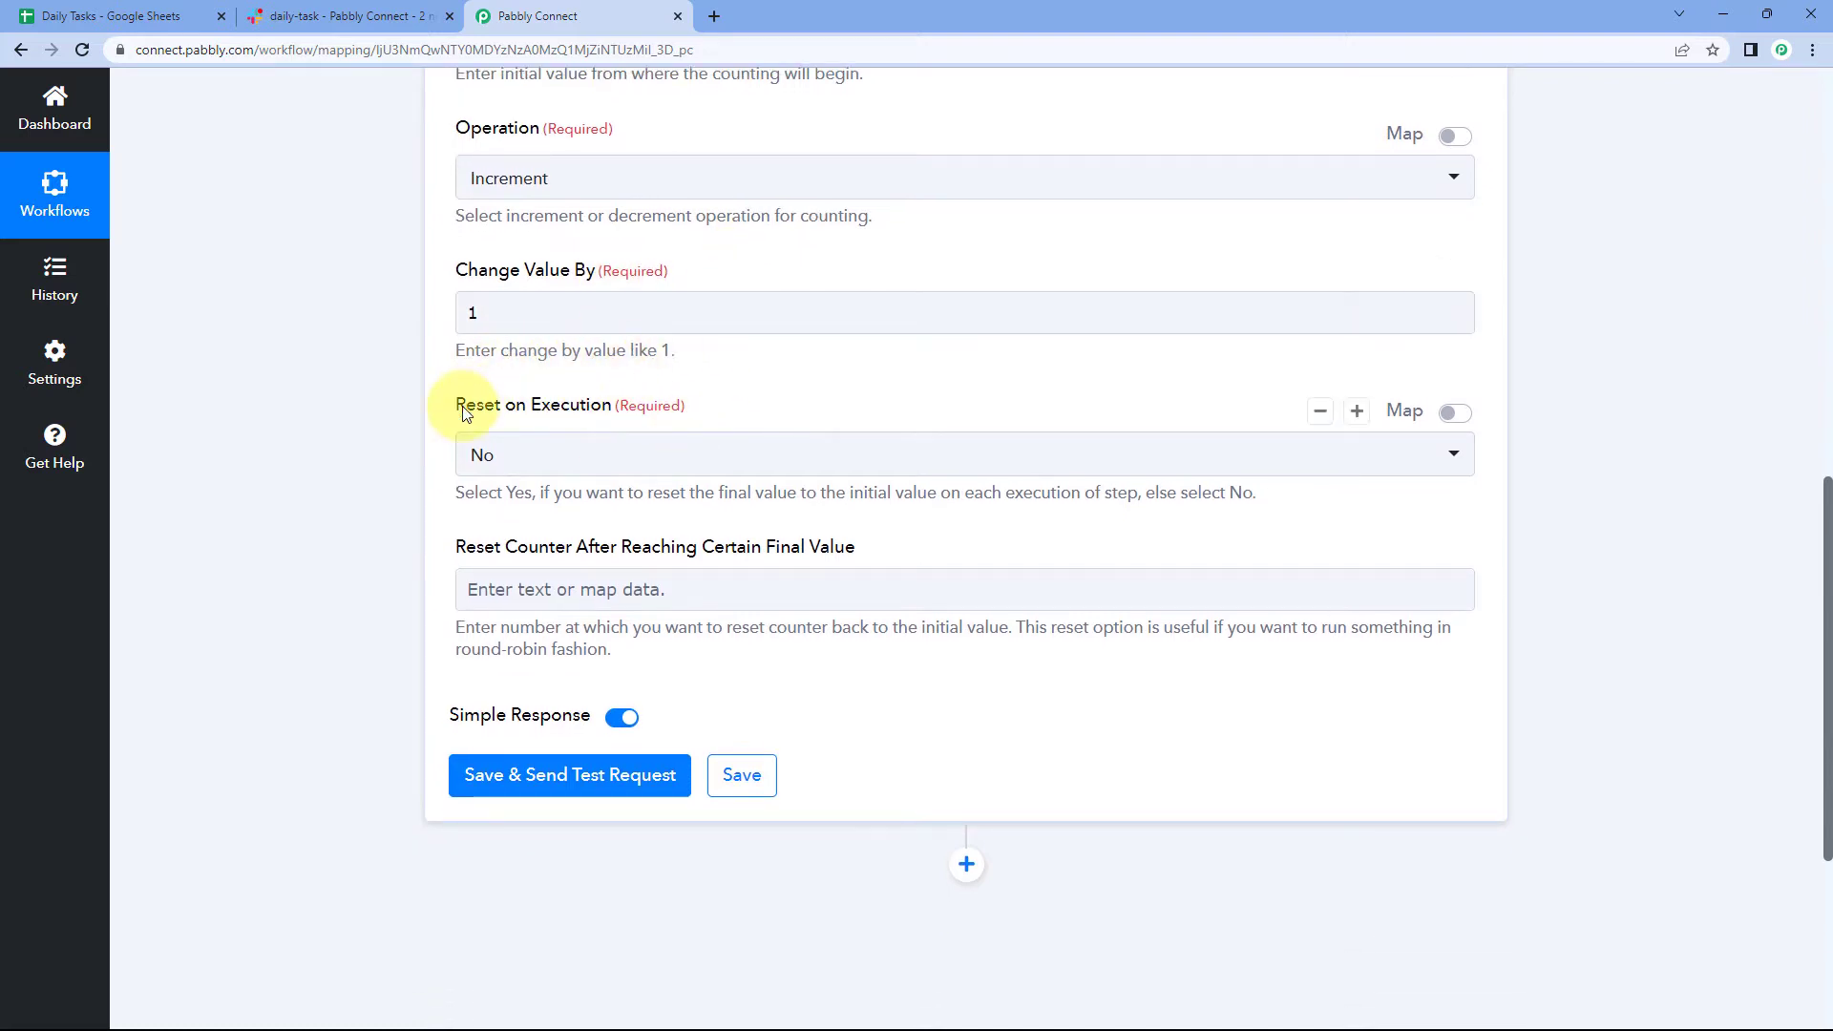
pyautogui.scroll(-1, 540, 396)
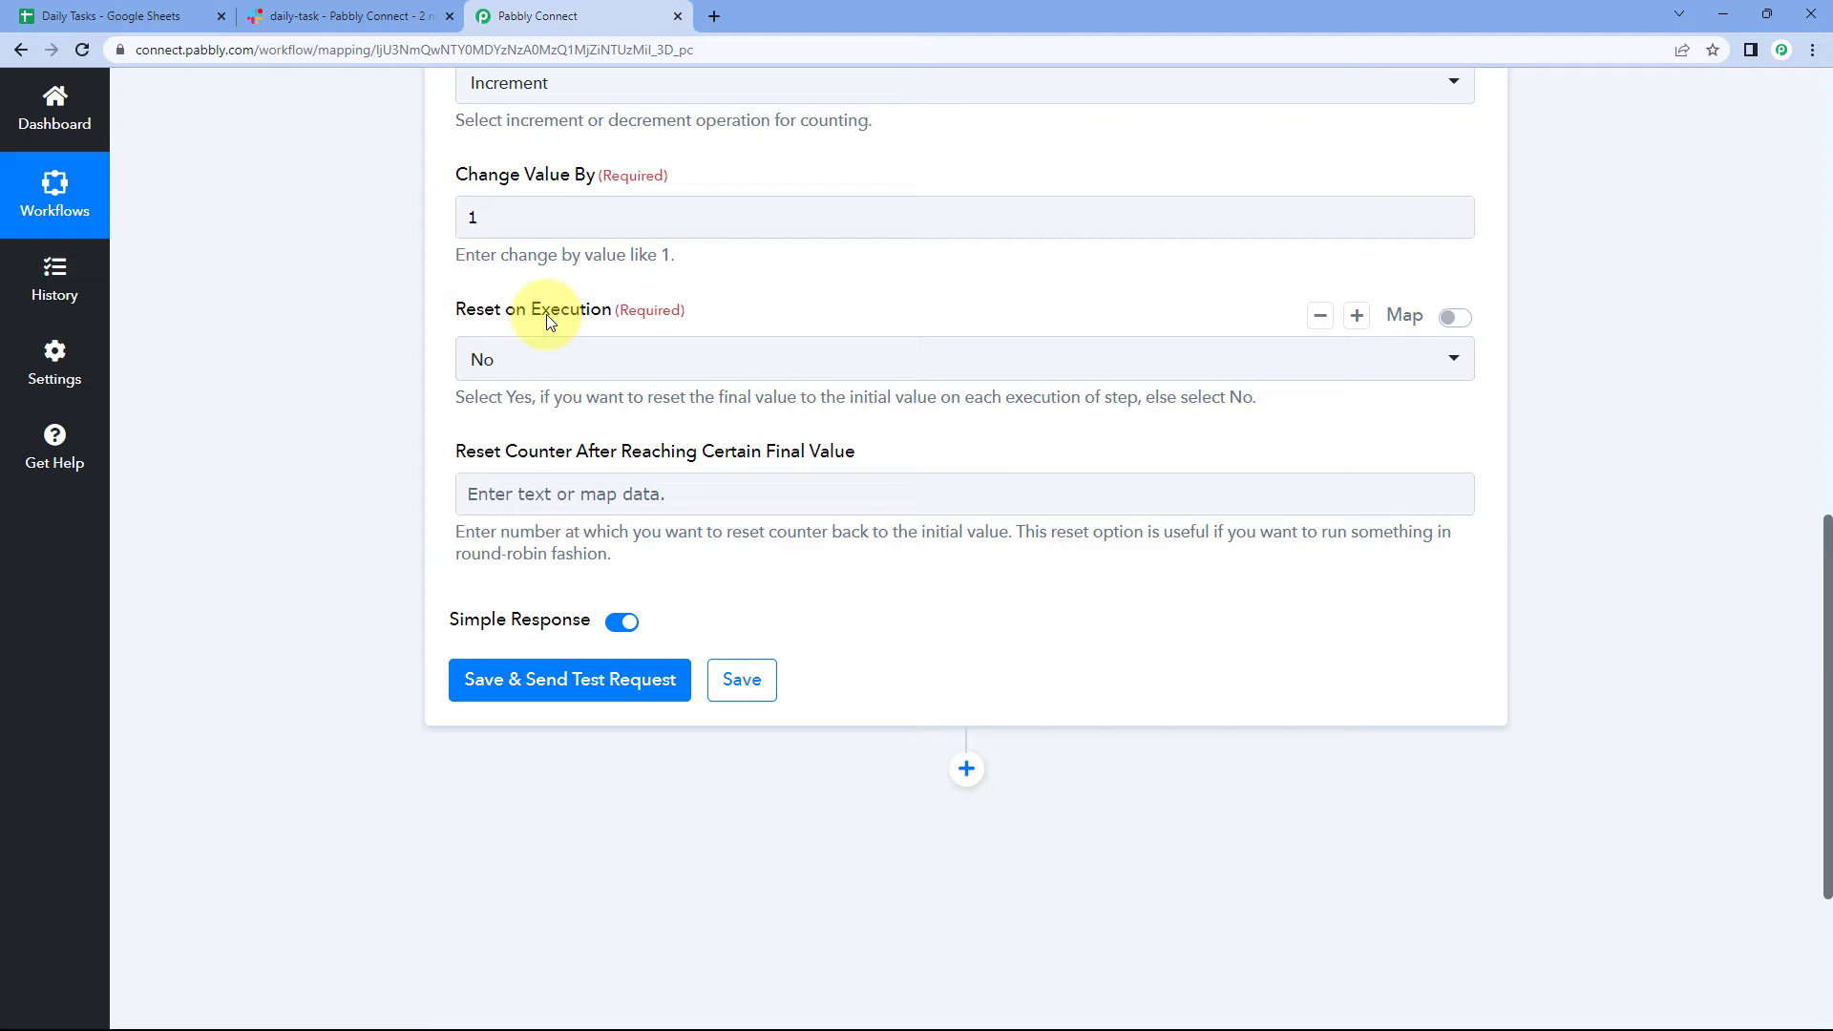
pyautogui.click(507, 367)
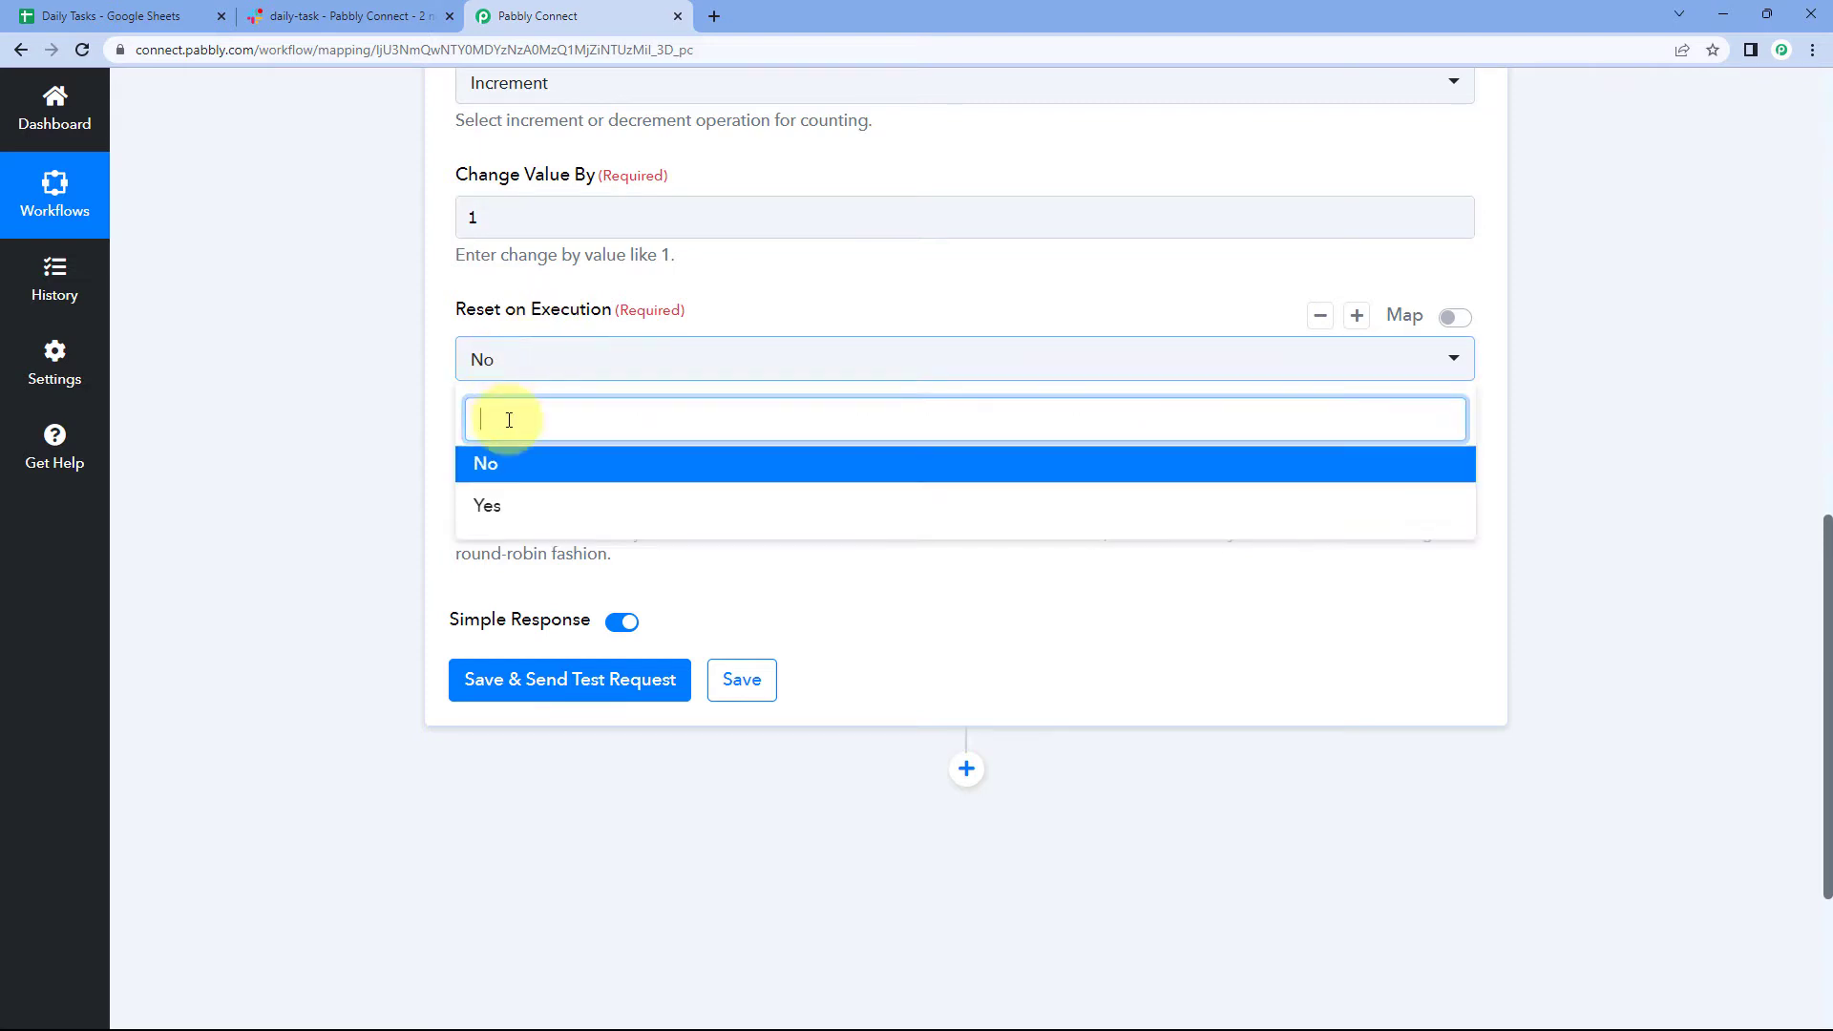
pyautogui.click(496, 482)
pyautogui.scroll(-1, 468, 427)
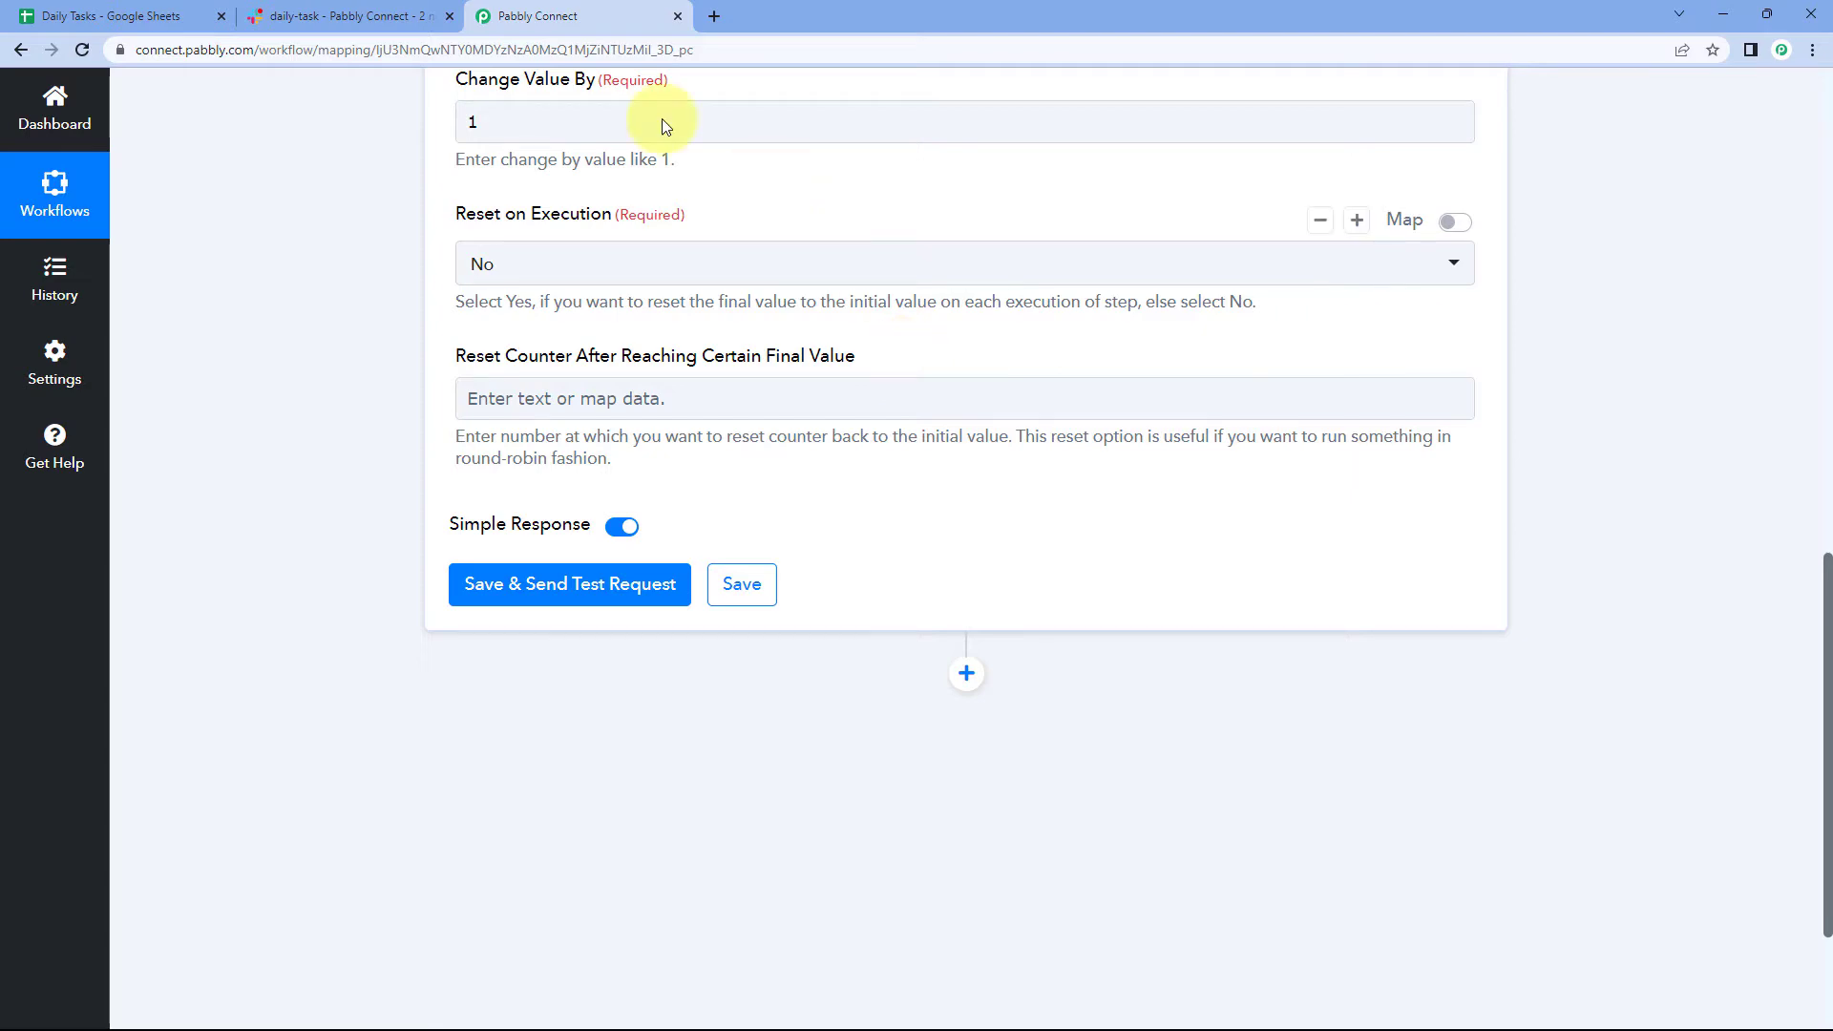
# Leave the counter's reset-after-final-value field empty, then save the step and send a test request
pyautogui.click(133, 15)
pyautogui.click(520, 12)
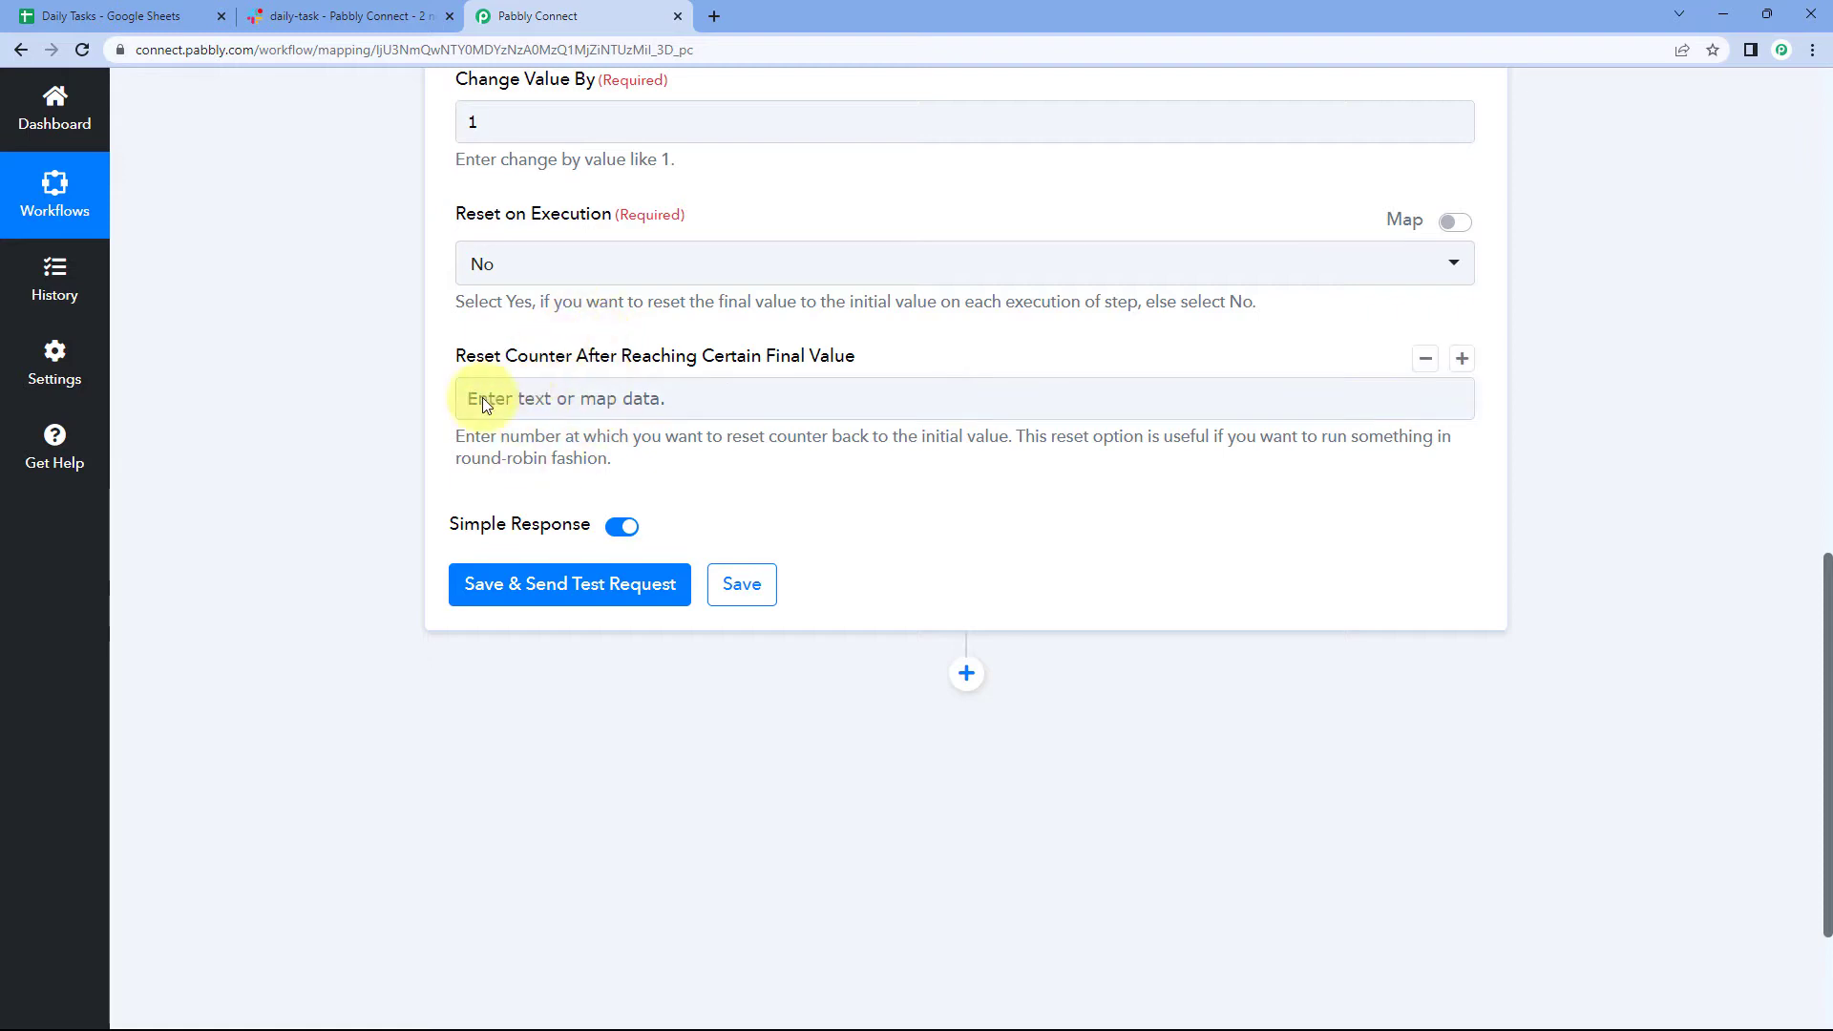
pyautogui.click(594, 418)
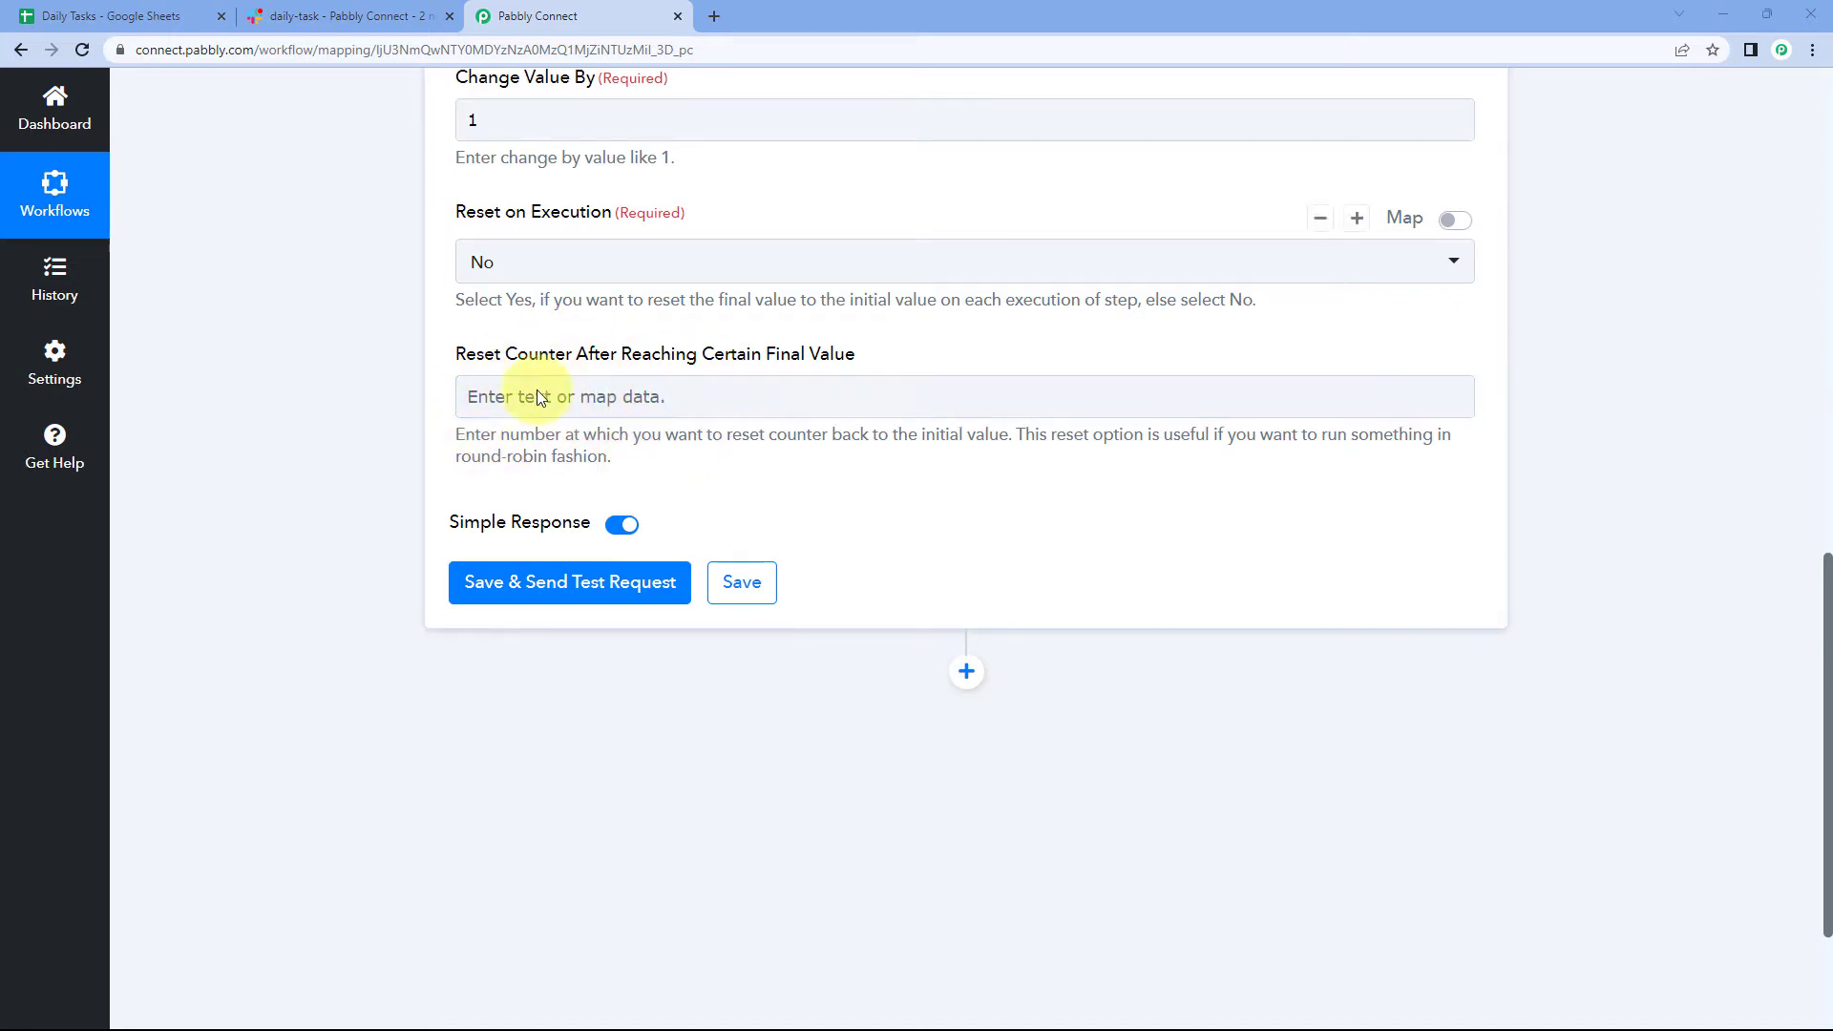
pyautogui.click(748, 397)
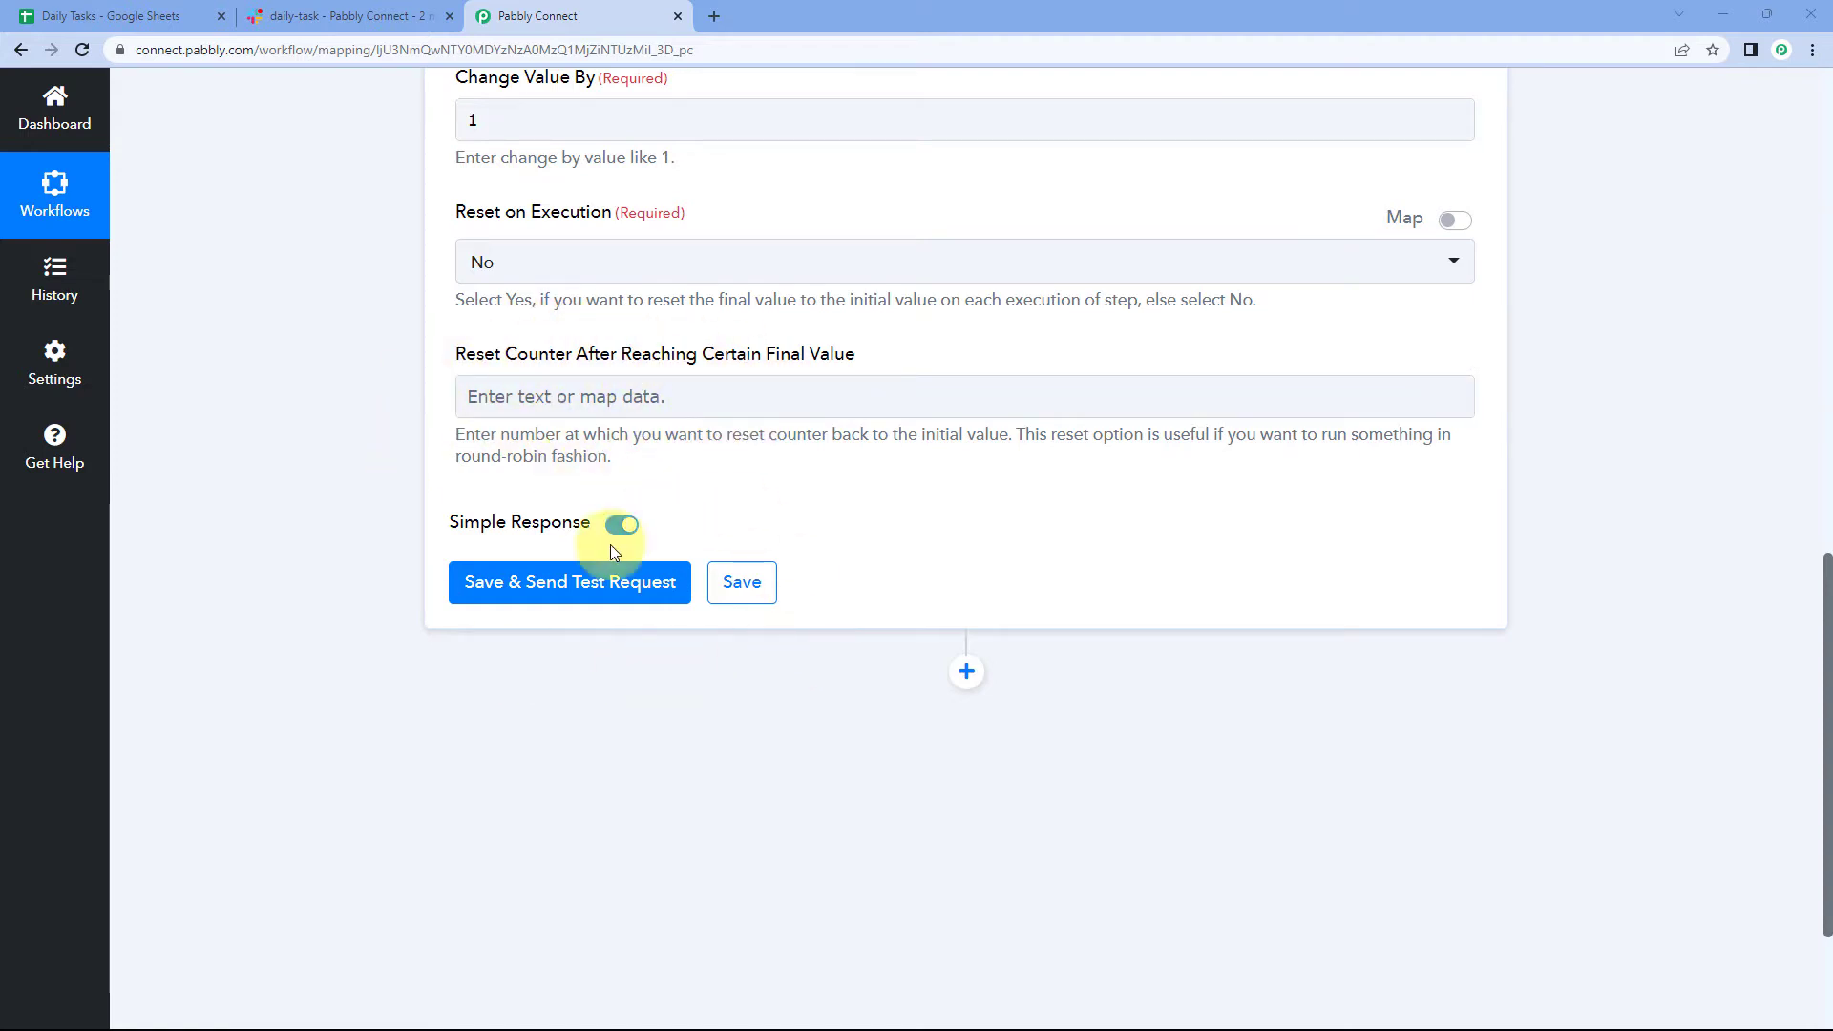
pyautogui.click(593, 585)
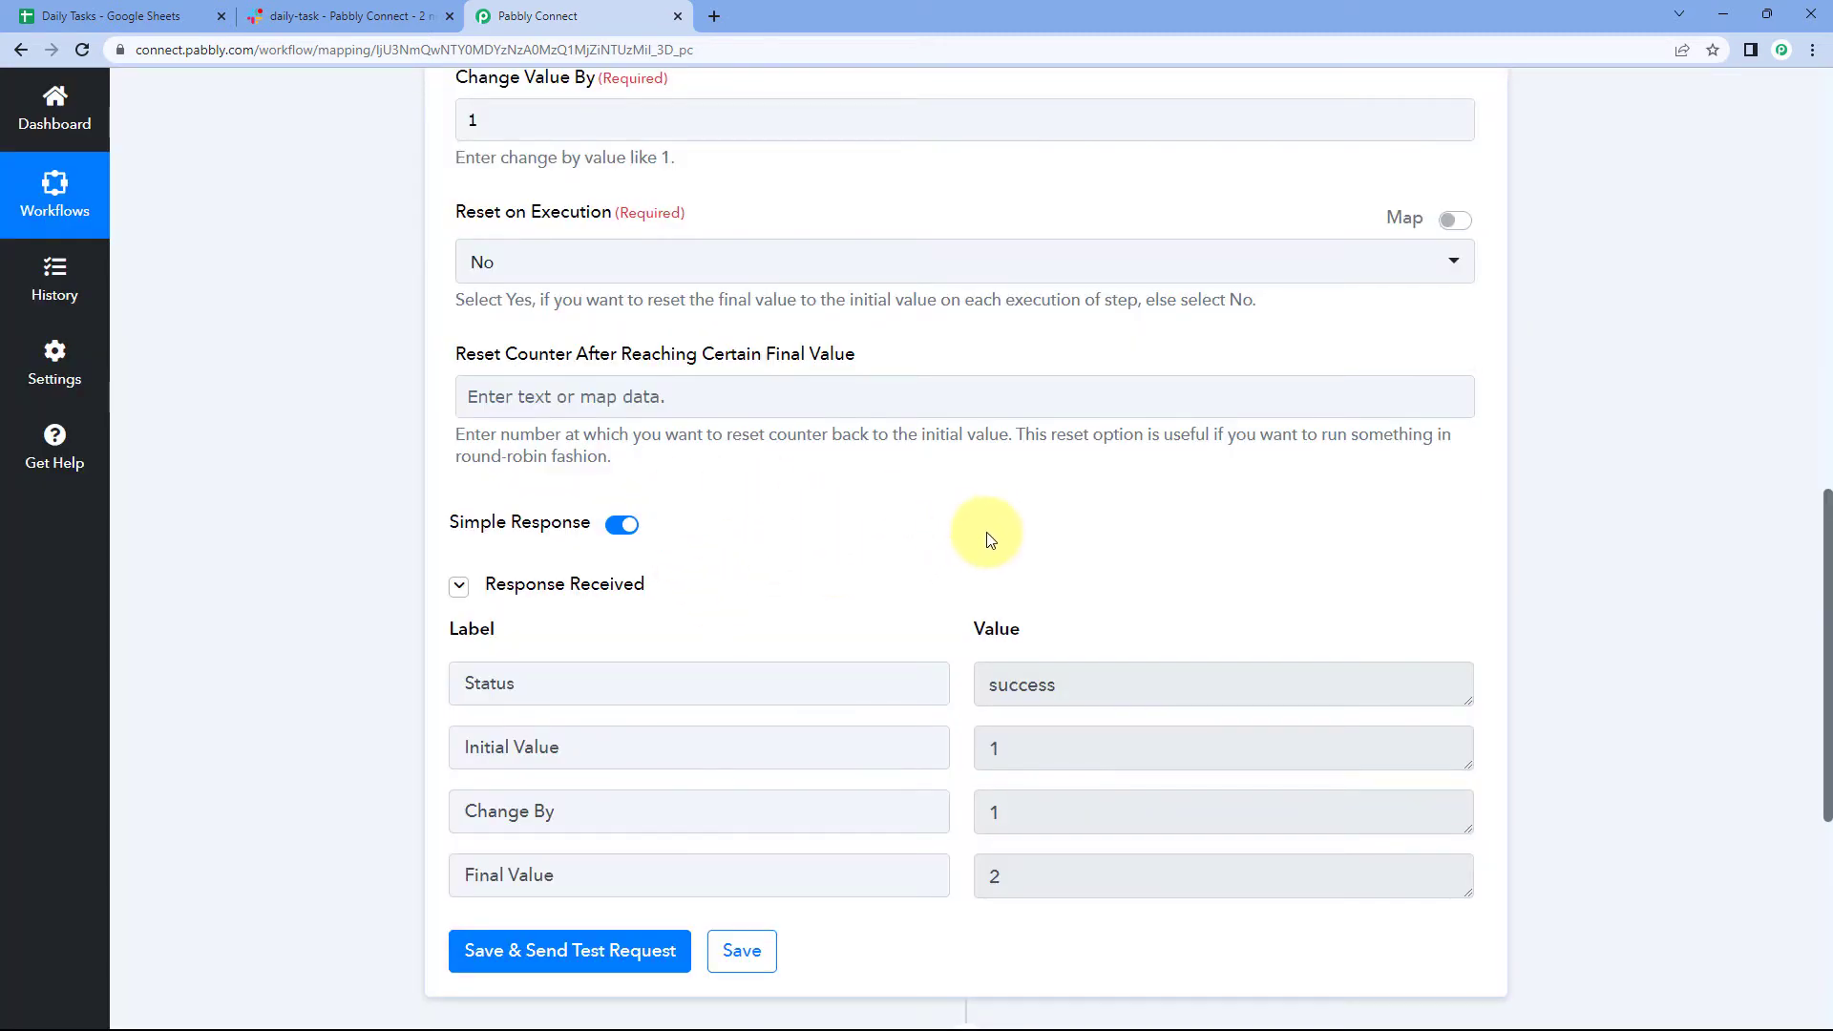
# Examine the Initial Value and Change By entries in the counter's test response against its configured settings
pyautogui.scroll(-1, 909, 541)
pyautogui.scroll(-2, 888, 487)
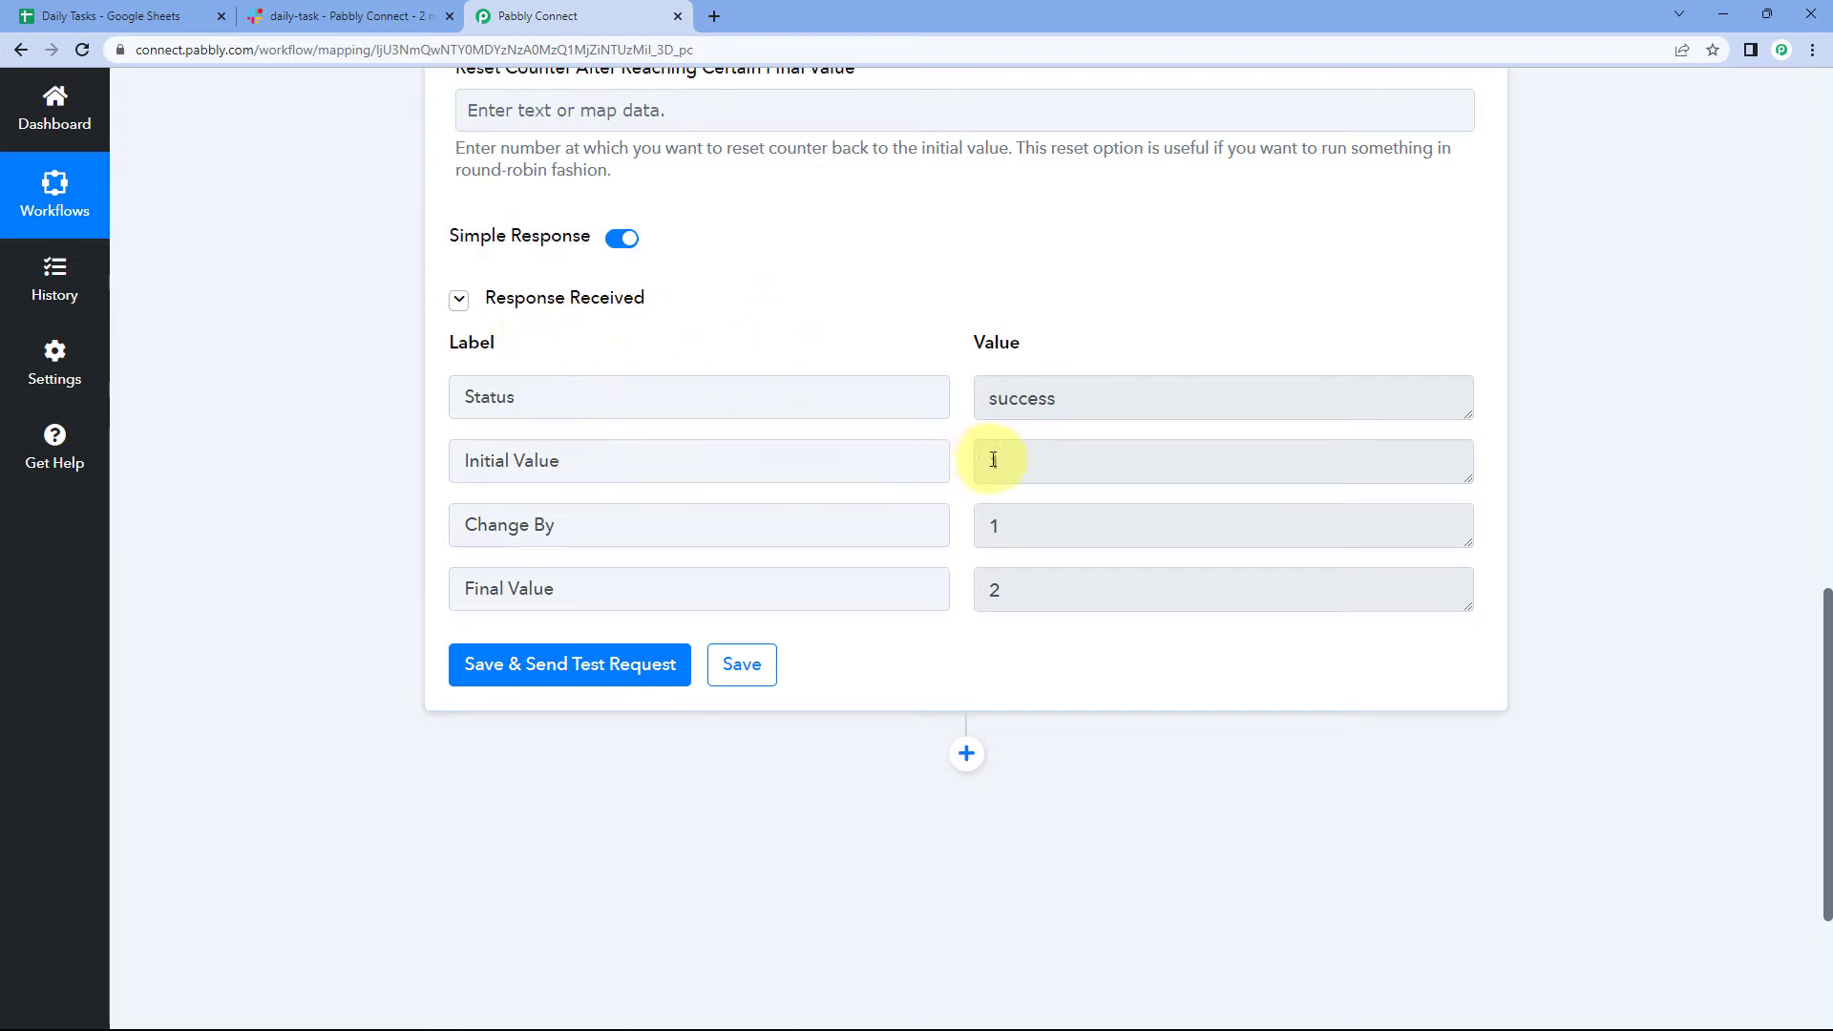
pyautogui.moveTo(1014, 461); pyautogui.dragTo(989, 464)
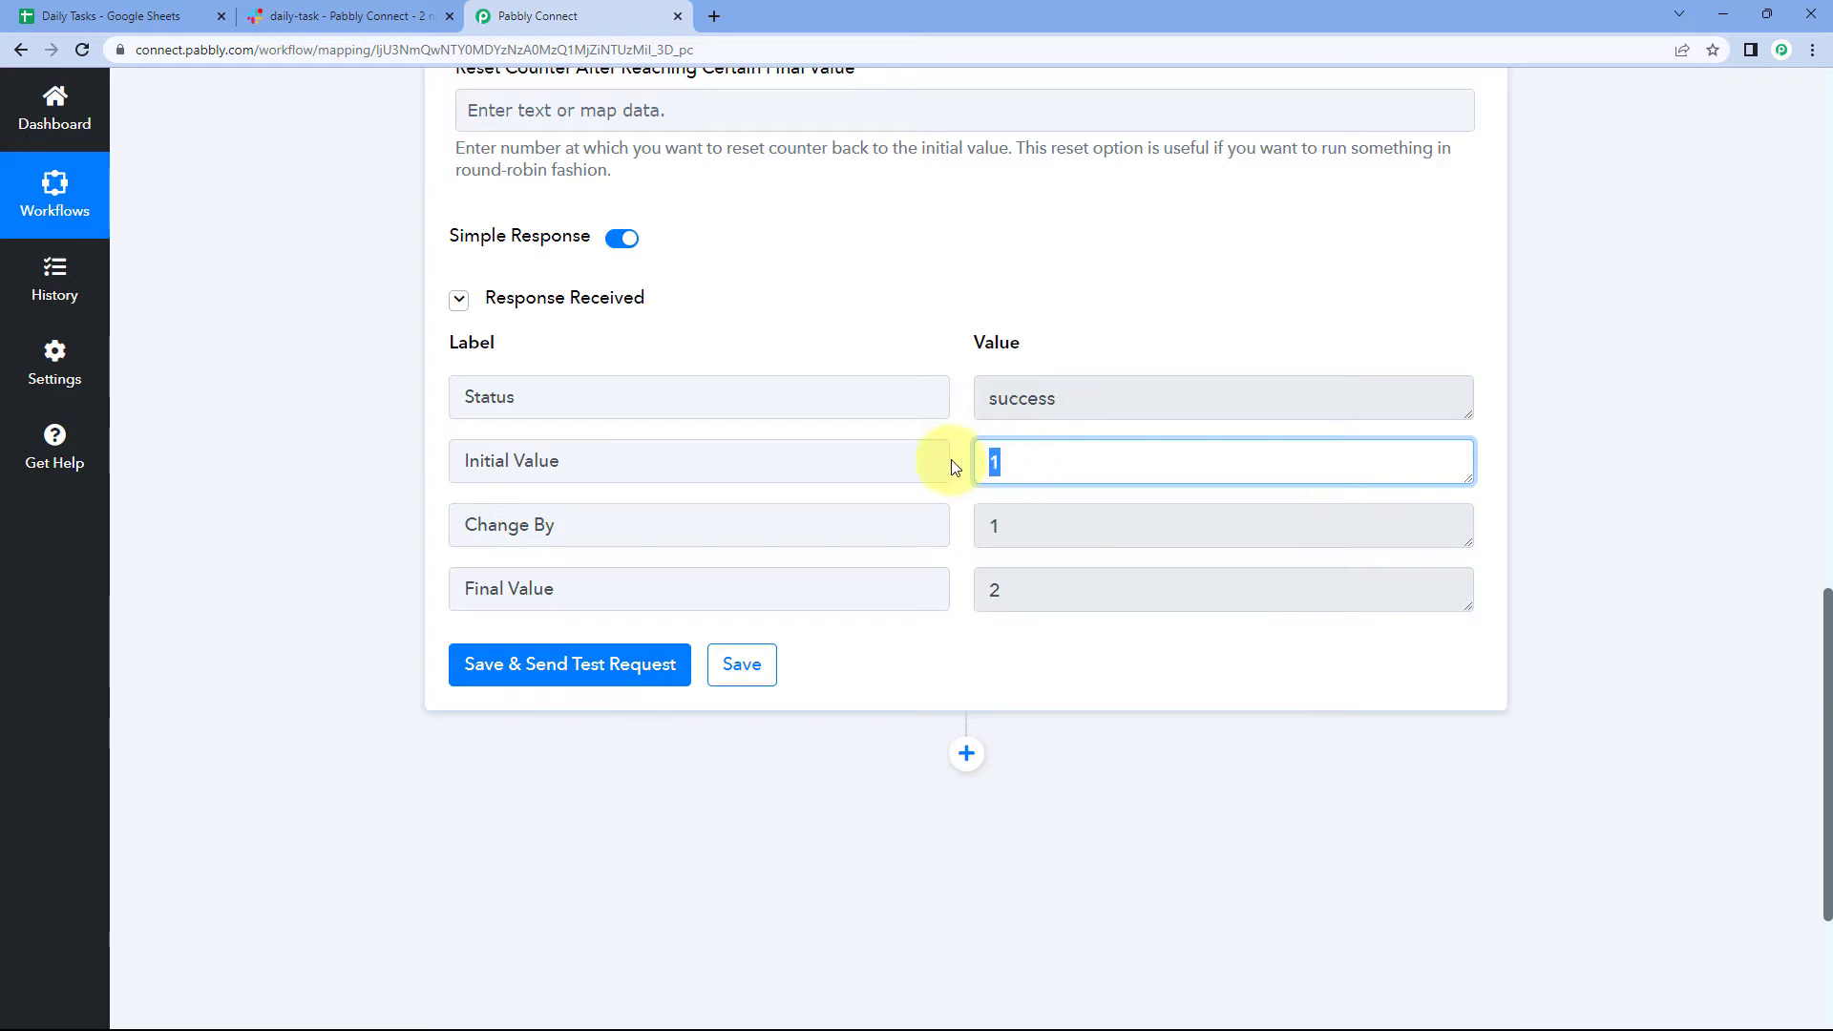
pyautogui.click(952, 467)
pyautogui.moveTo(1034, 535); pyautogui.dragTo(977, 537)
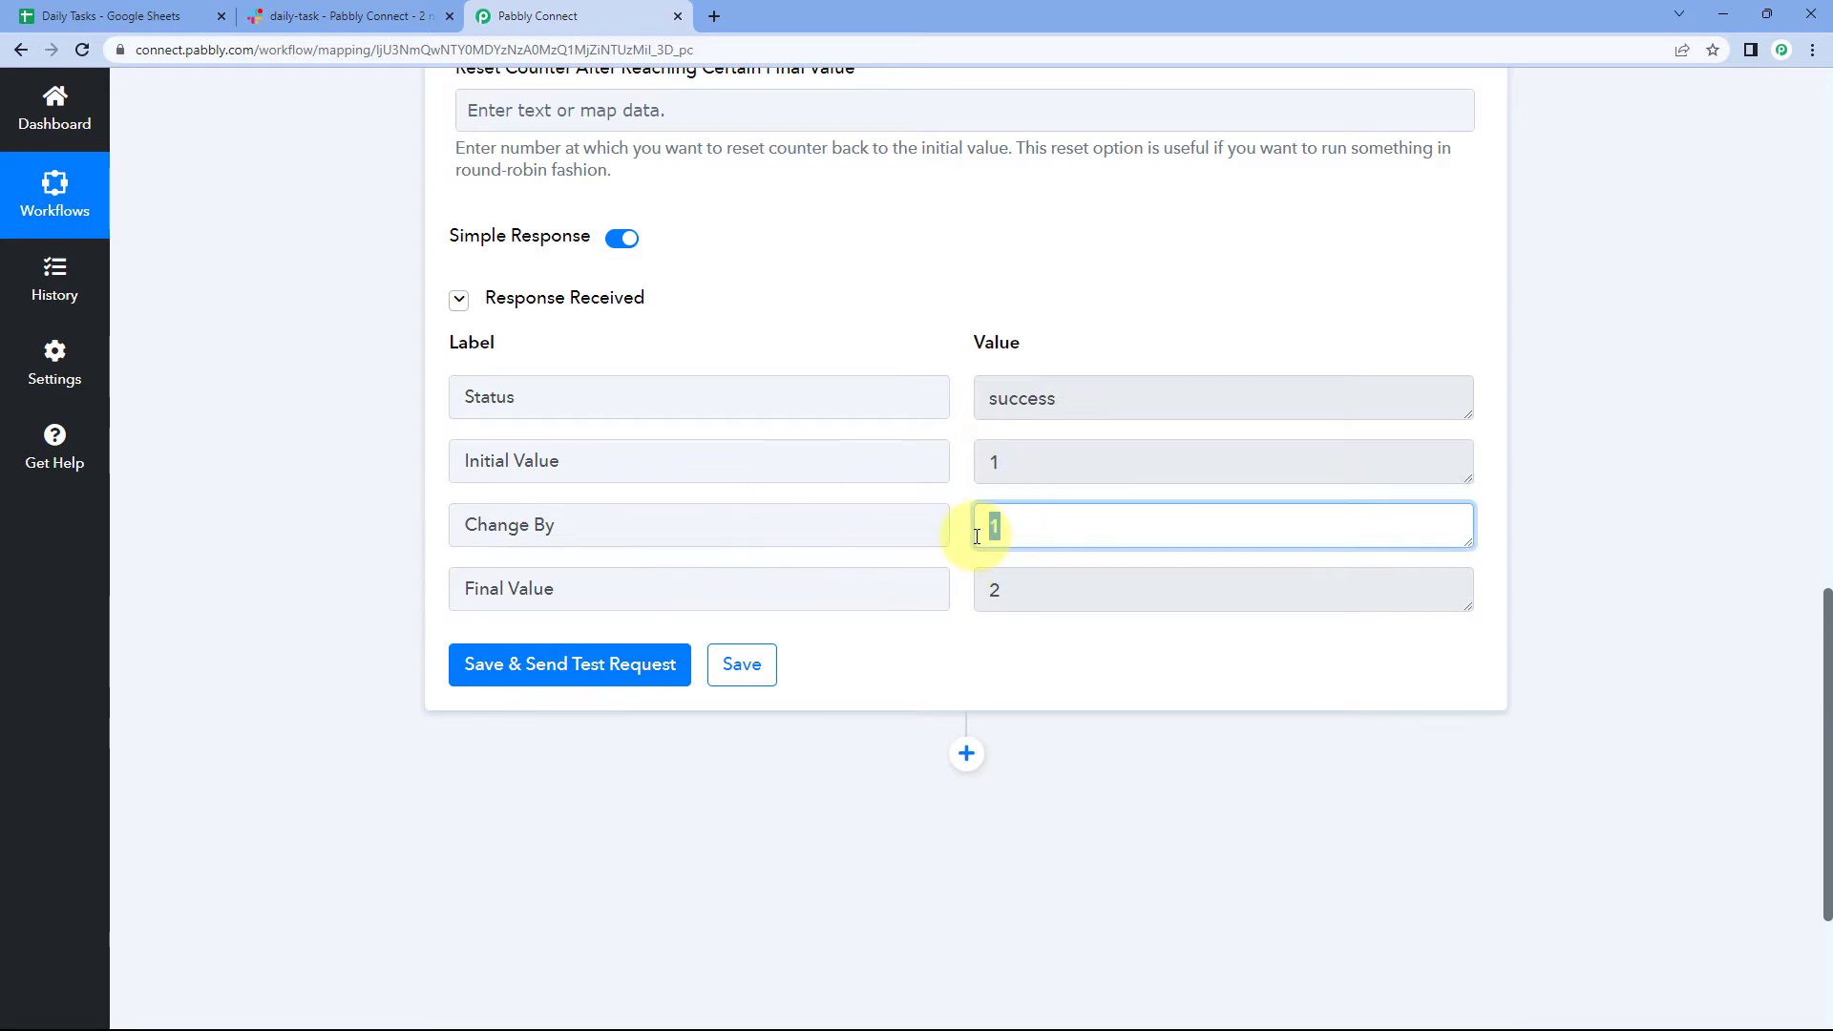
pyautogui.click(957, 518)
pyautogui.scroll(5, 949, 500)
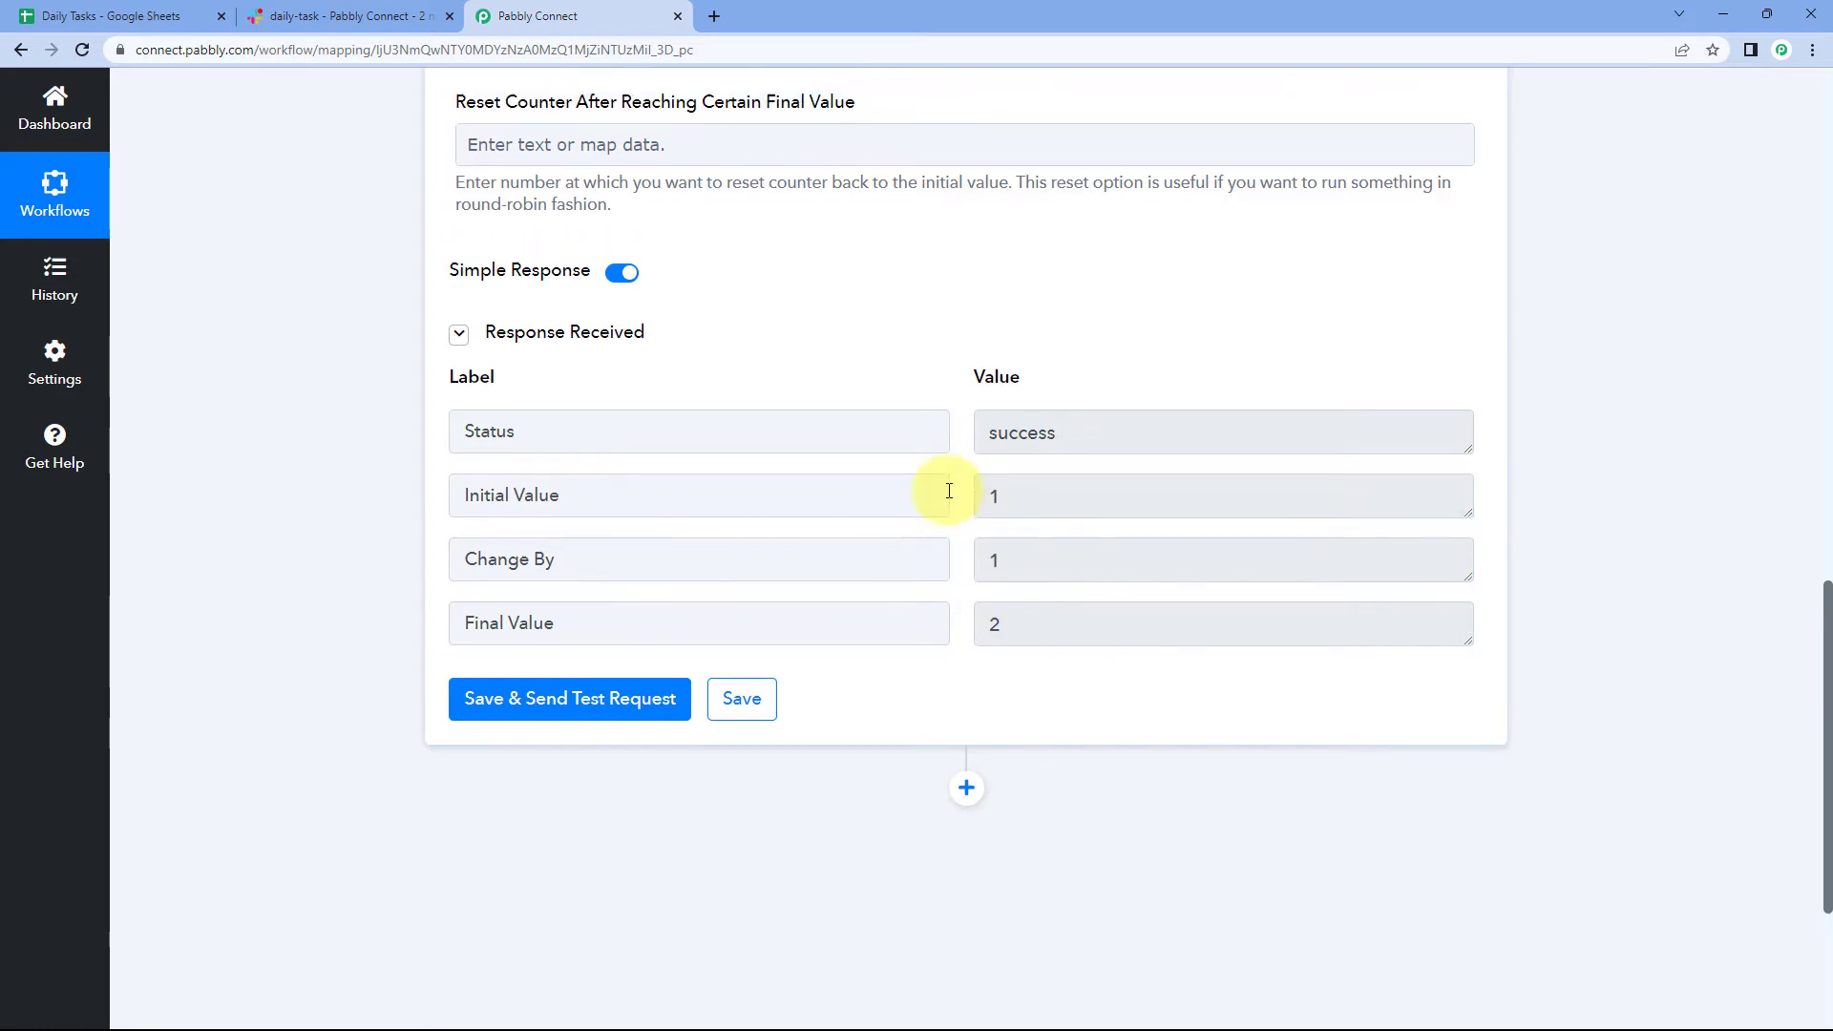
pyautogui.scroll(1, 706, 344)
pyautogui.scroll(-7, 946, 561)
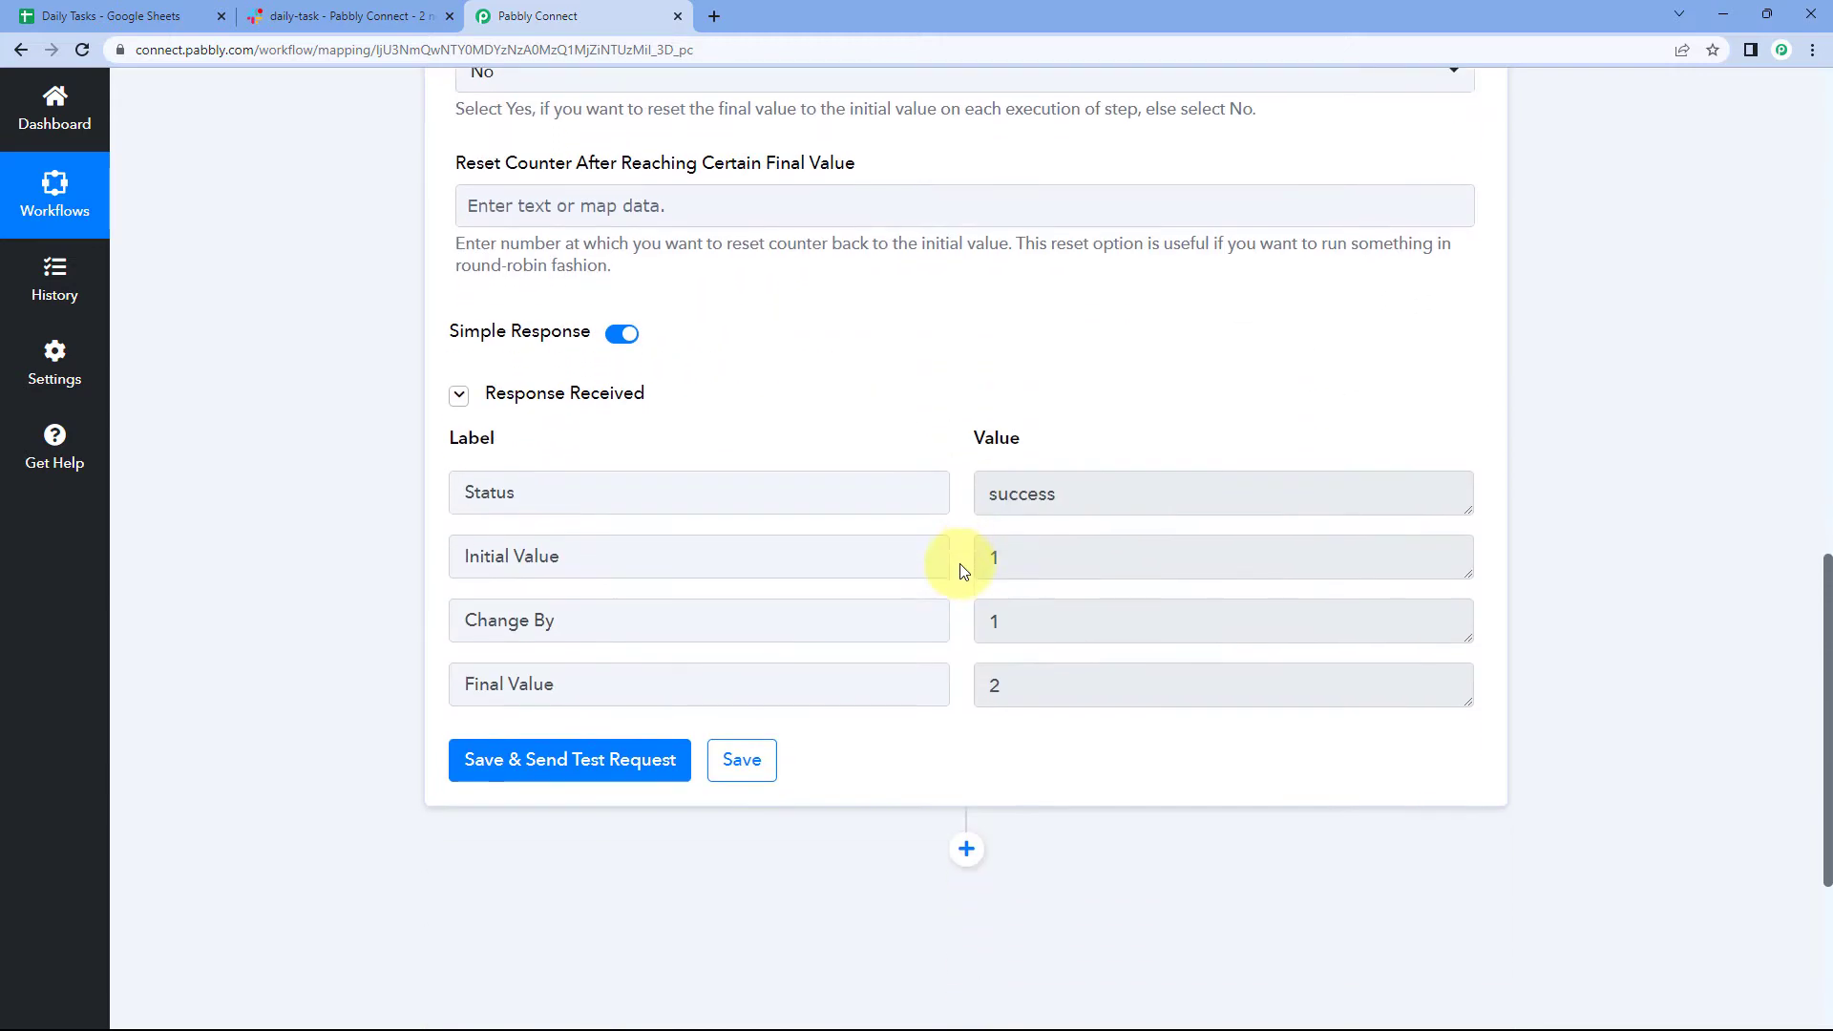
pyautogui.moveTo(1003, 589); pyautogui.dragTo(965, 584)
pyautogui.click(963, 582)
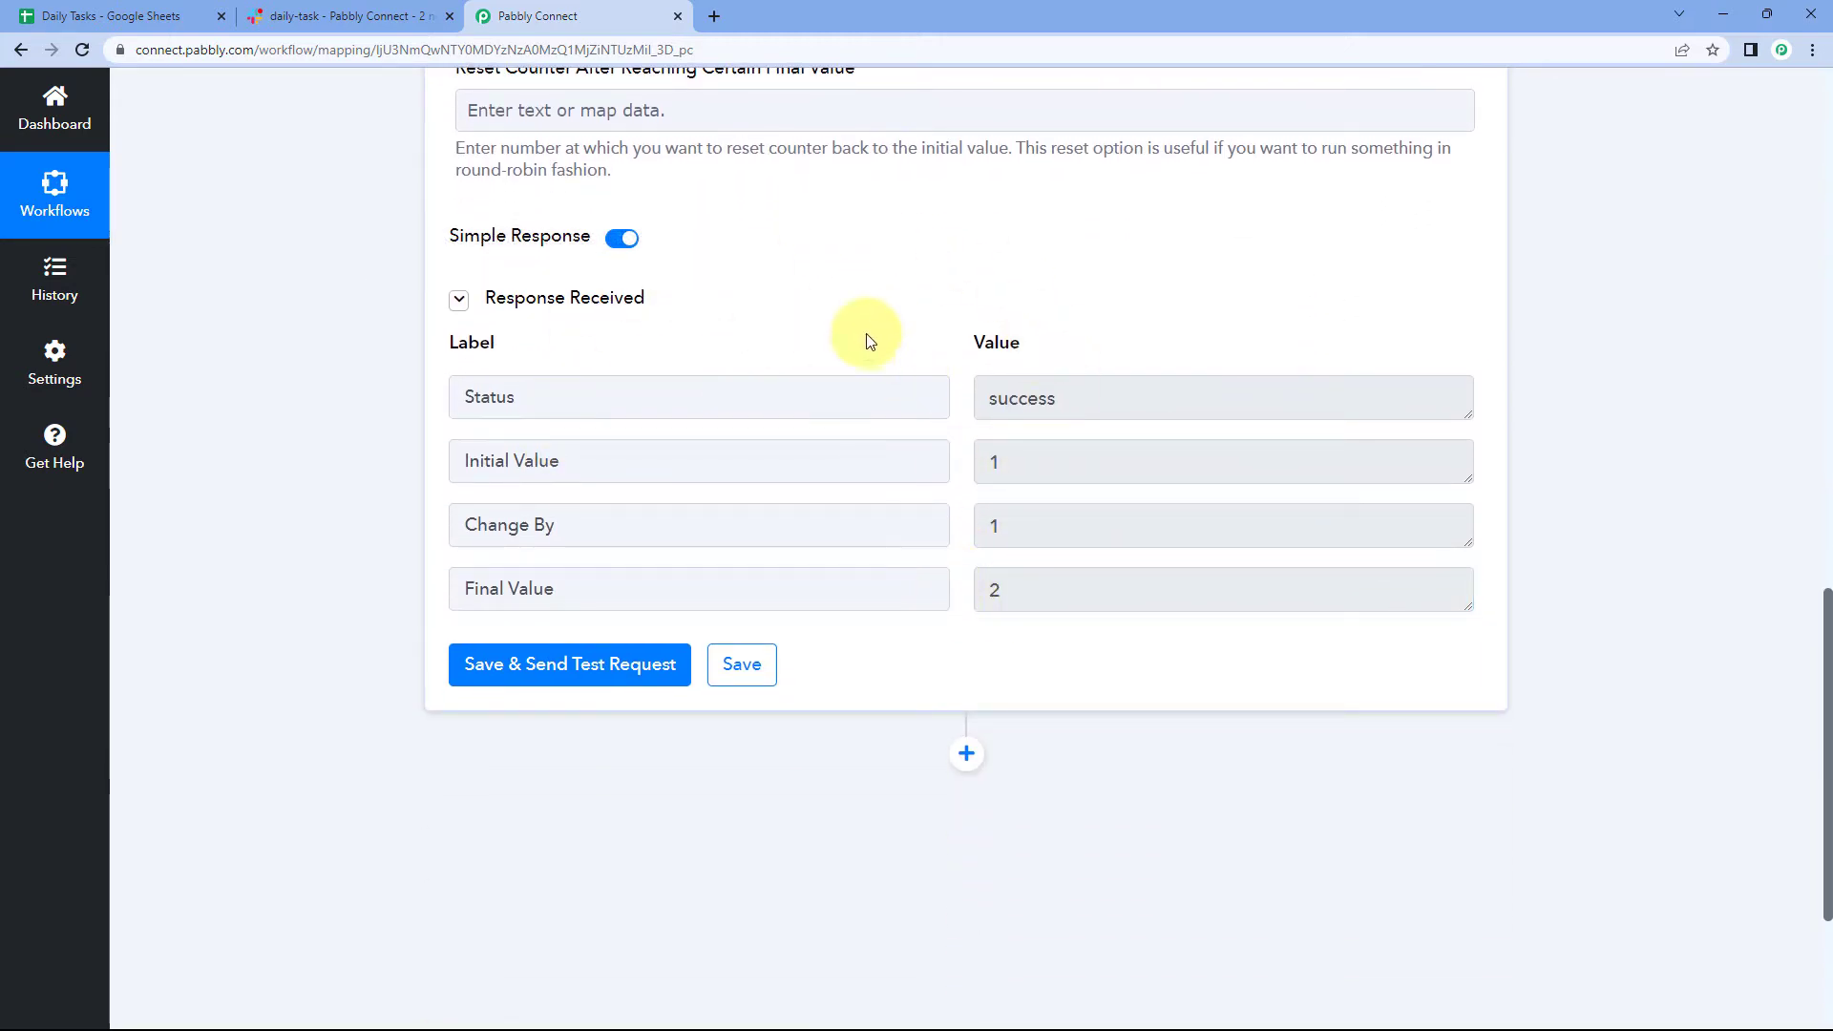
# Examine how the Final Value in the counter's response follows from its Initial Value
pyautogui.moveTo(1041, 459); pyautogui.dragTo(981, 452)
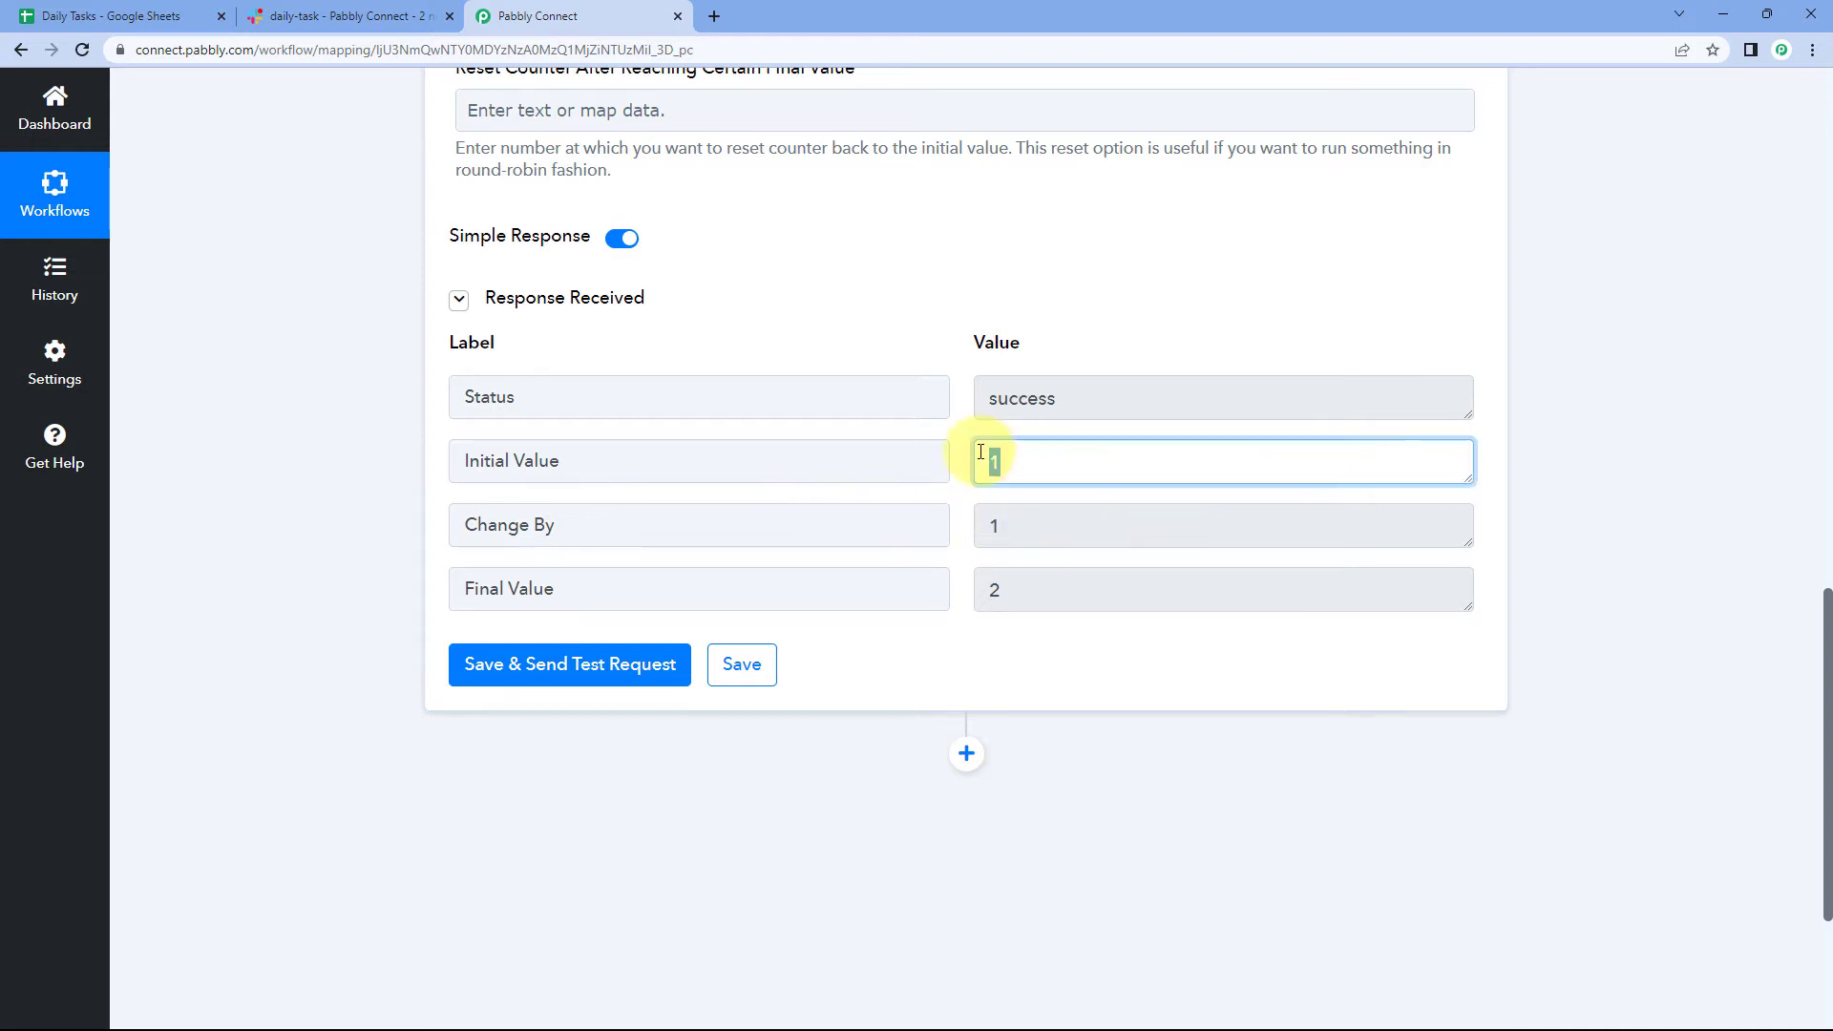
pyautogui.click(962, 453)
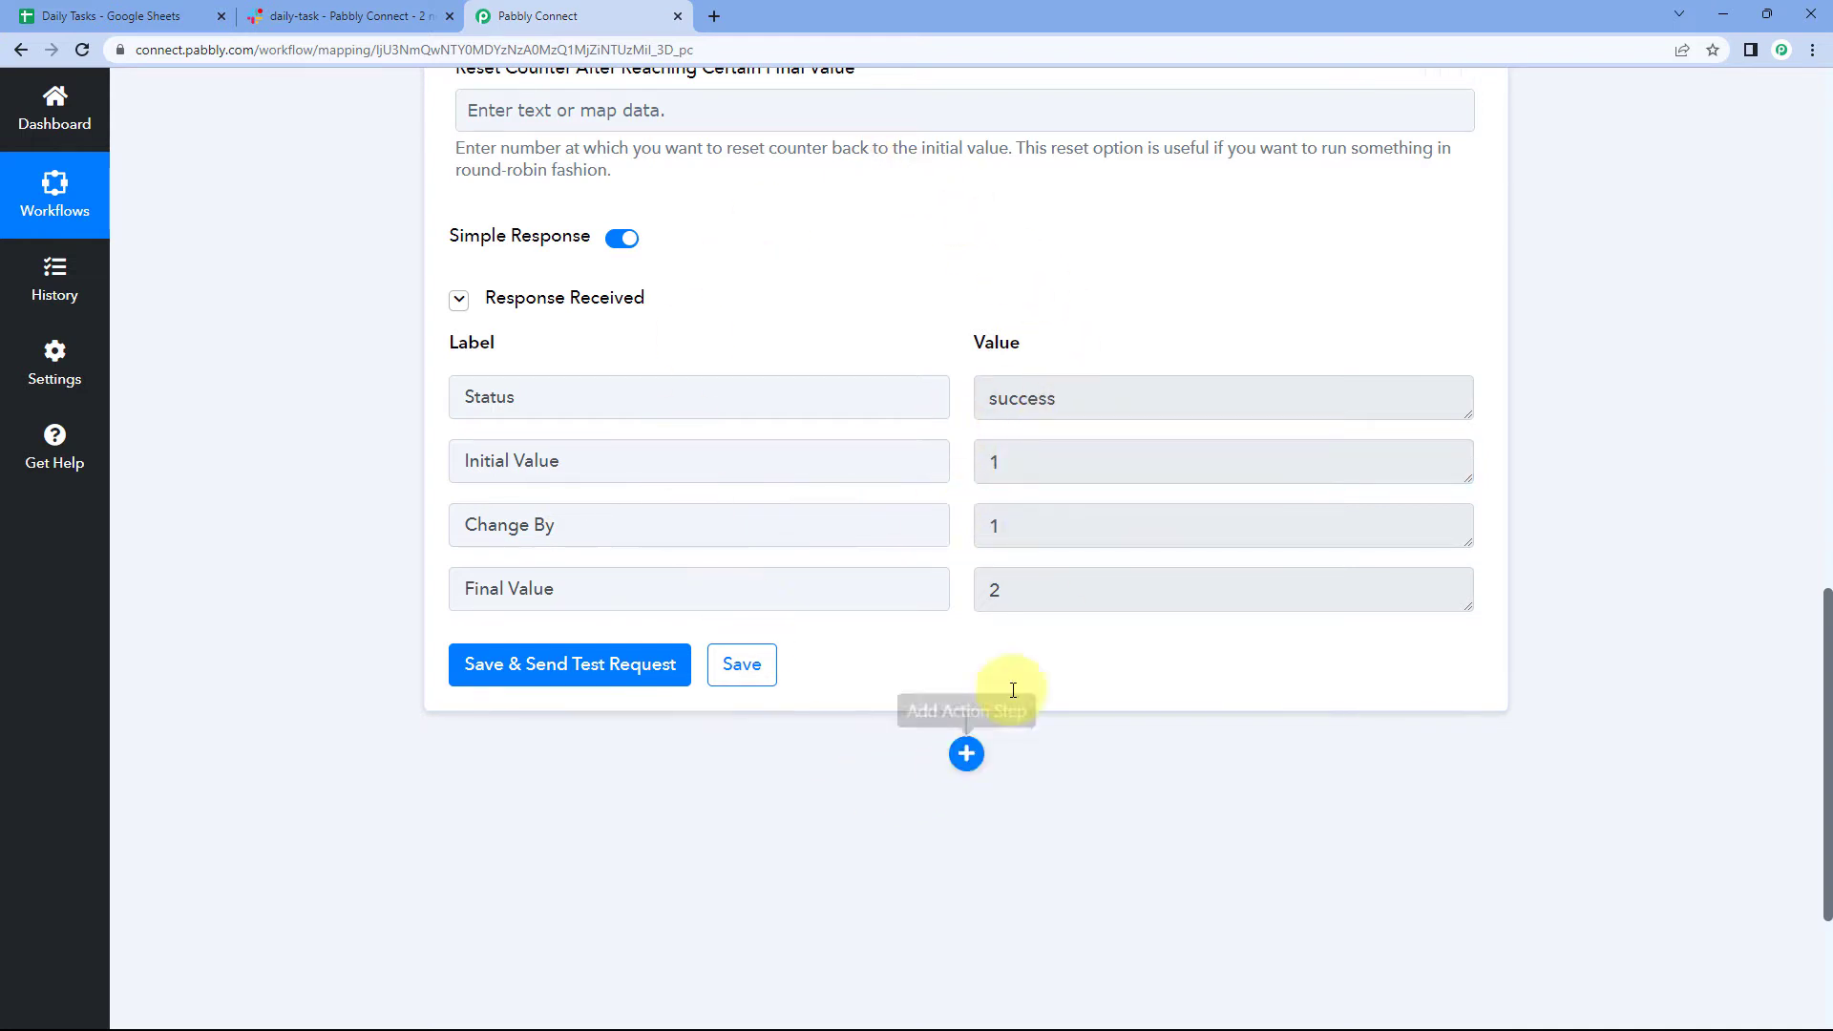
pyautogui.moveTo(1037, 587); pyautogui.dragTo(994, 584)
pyautogui.click(957, 566)
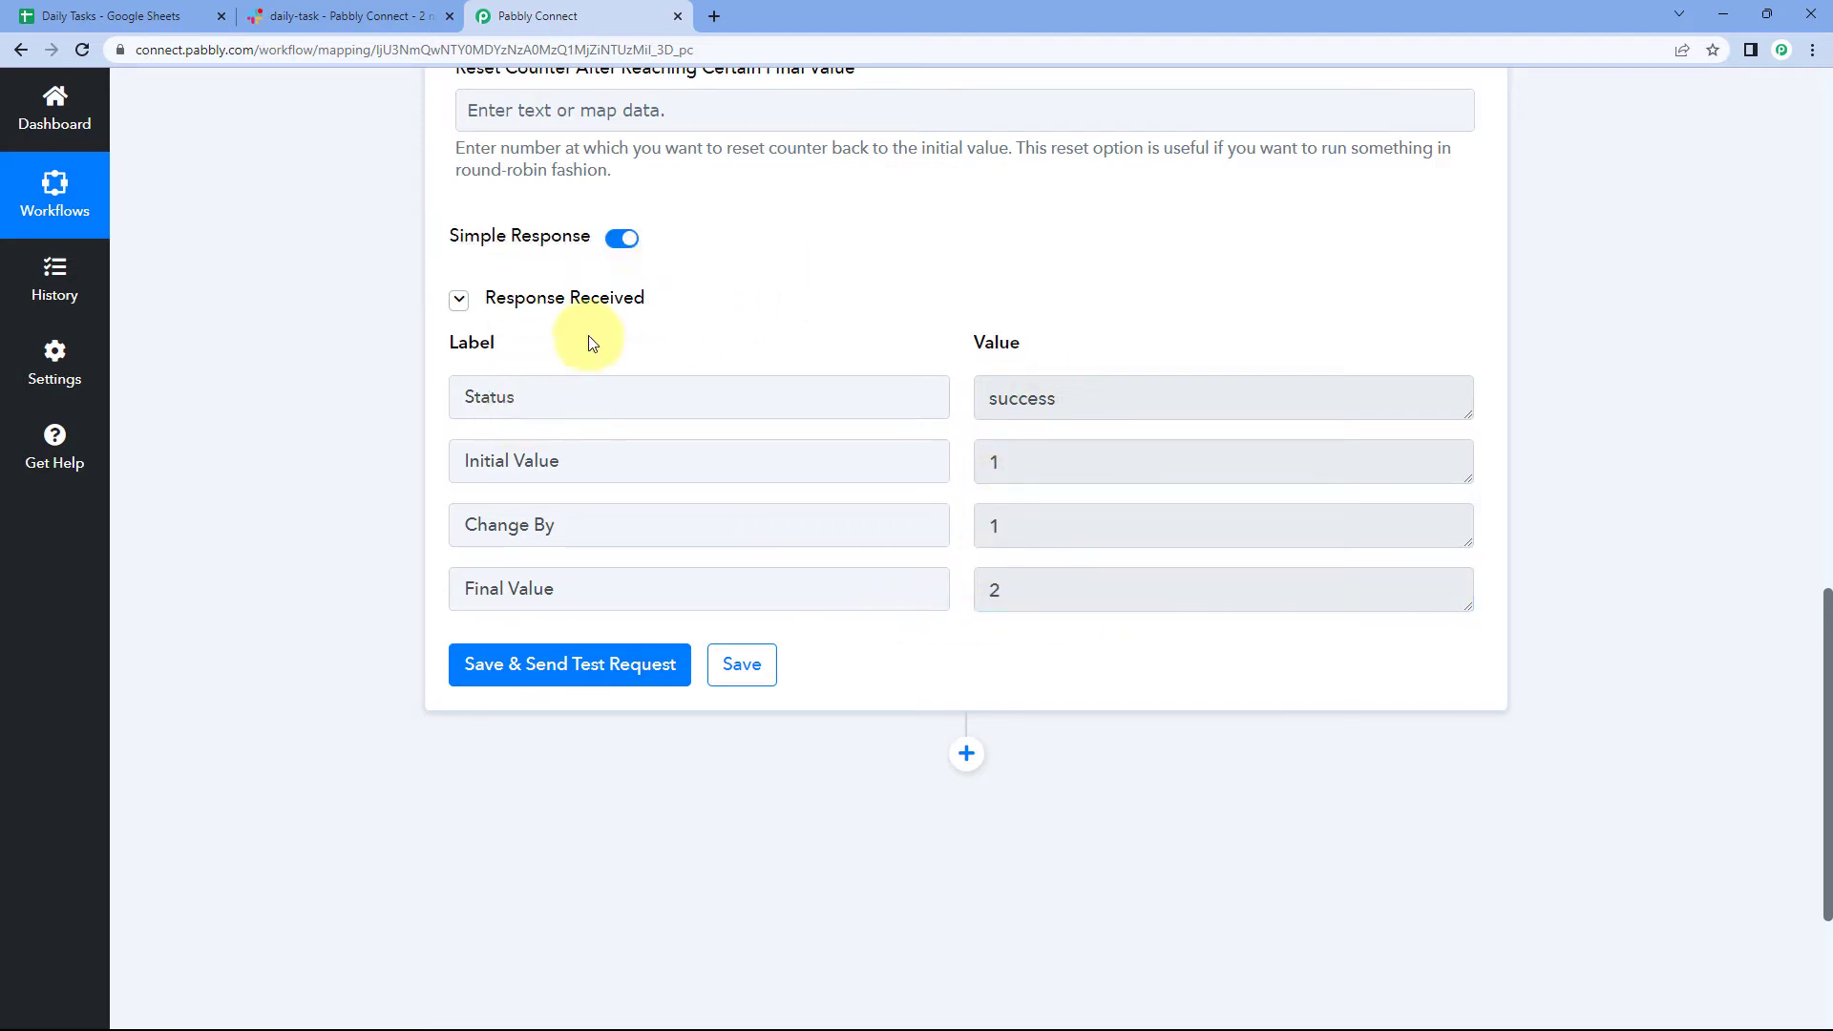
pyautogui.click(1004, 592)
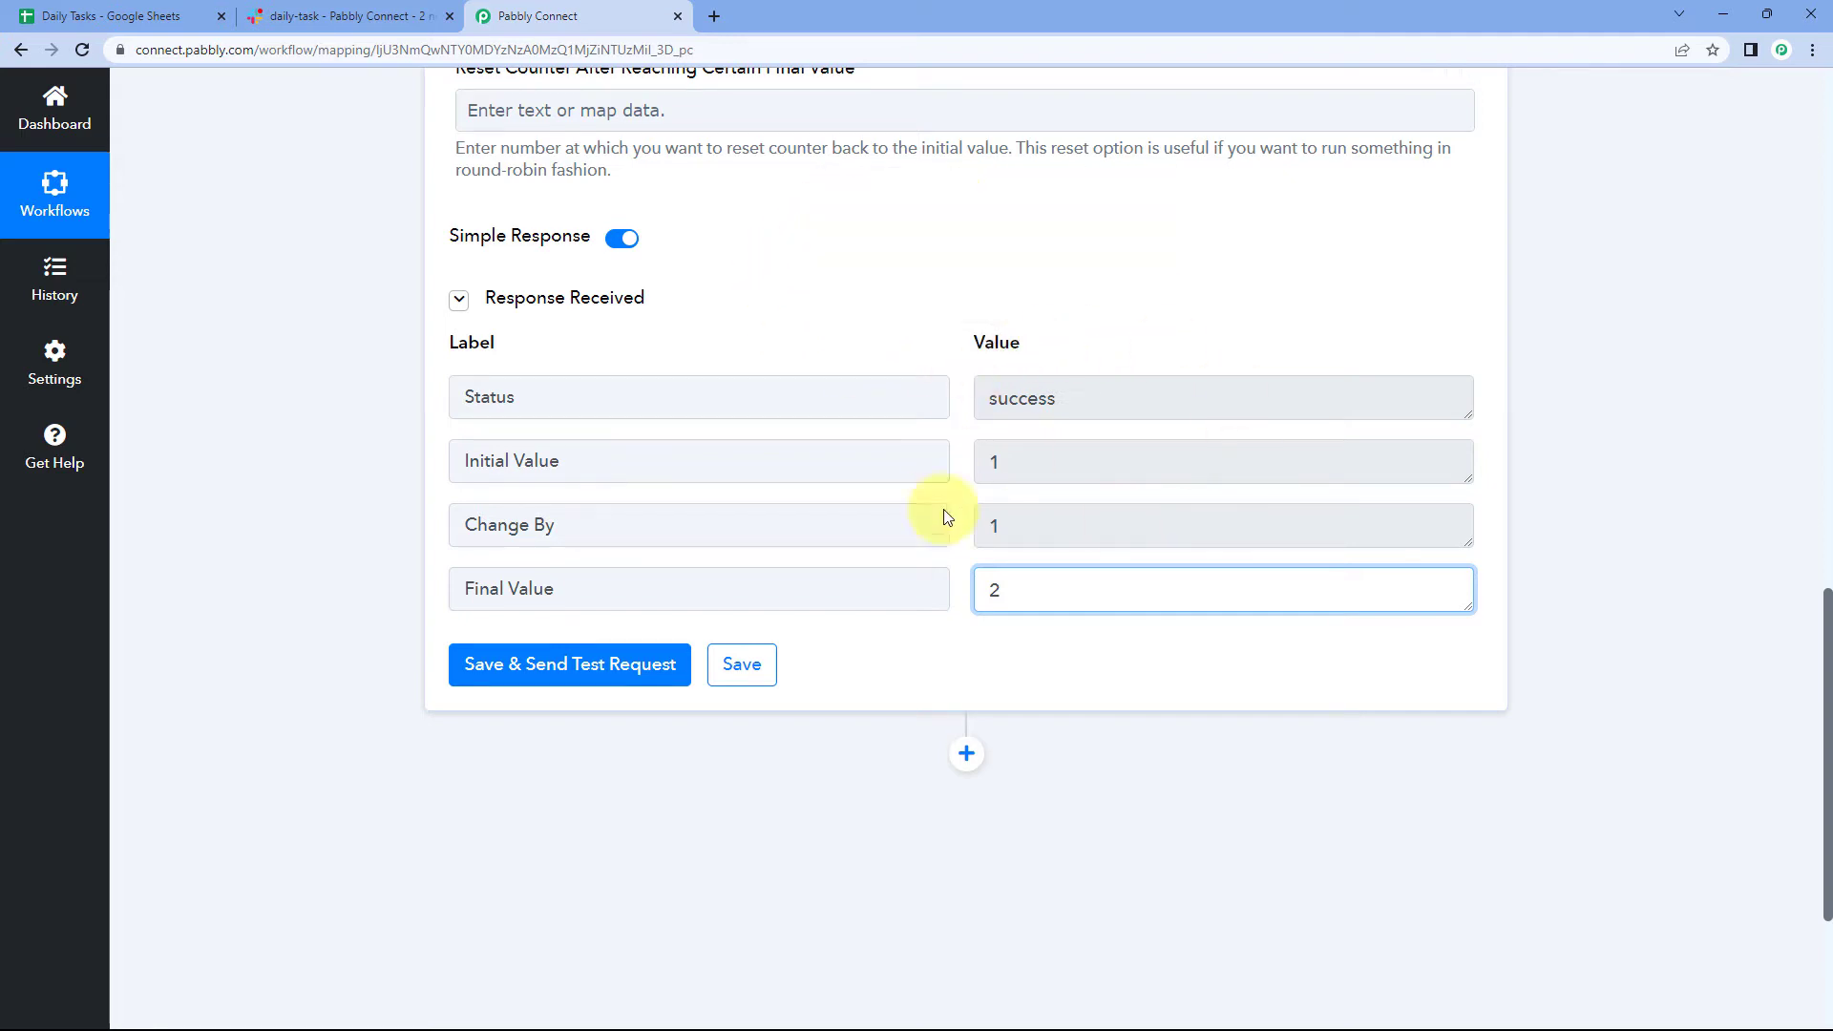
pyautogui.click(963, 559)
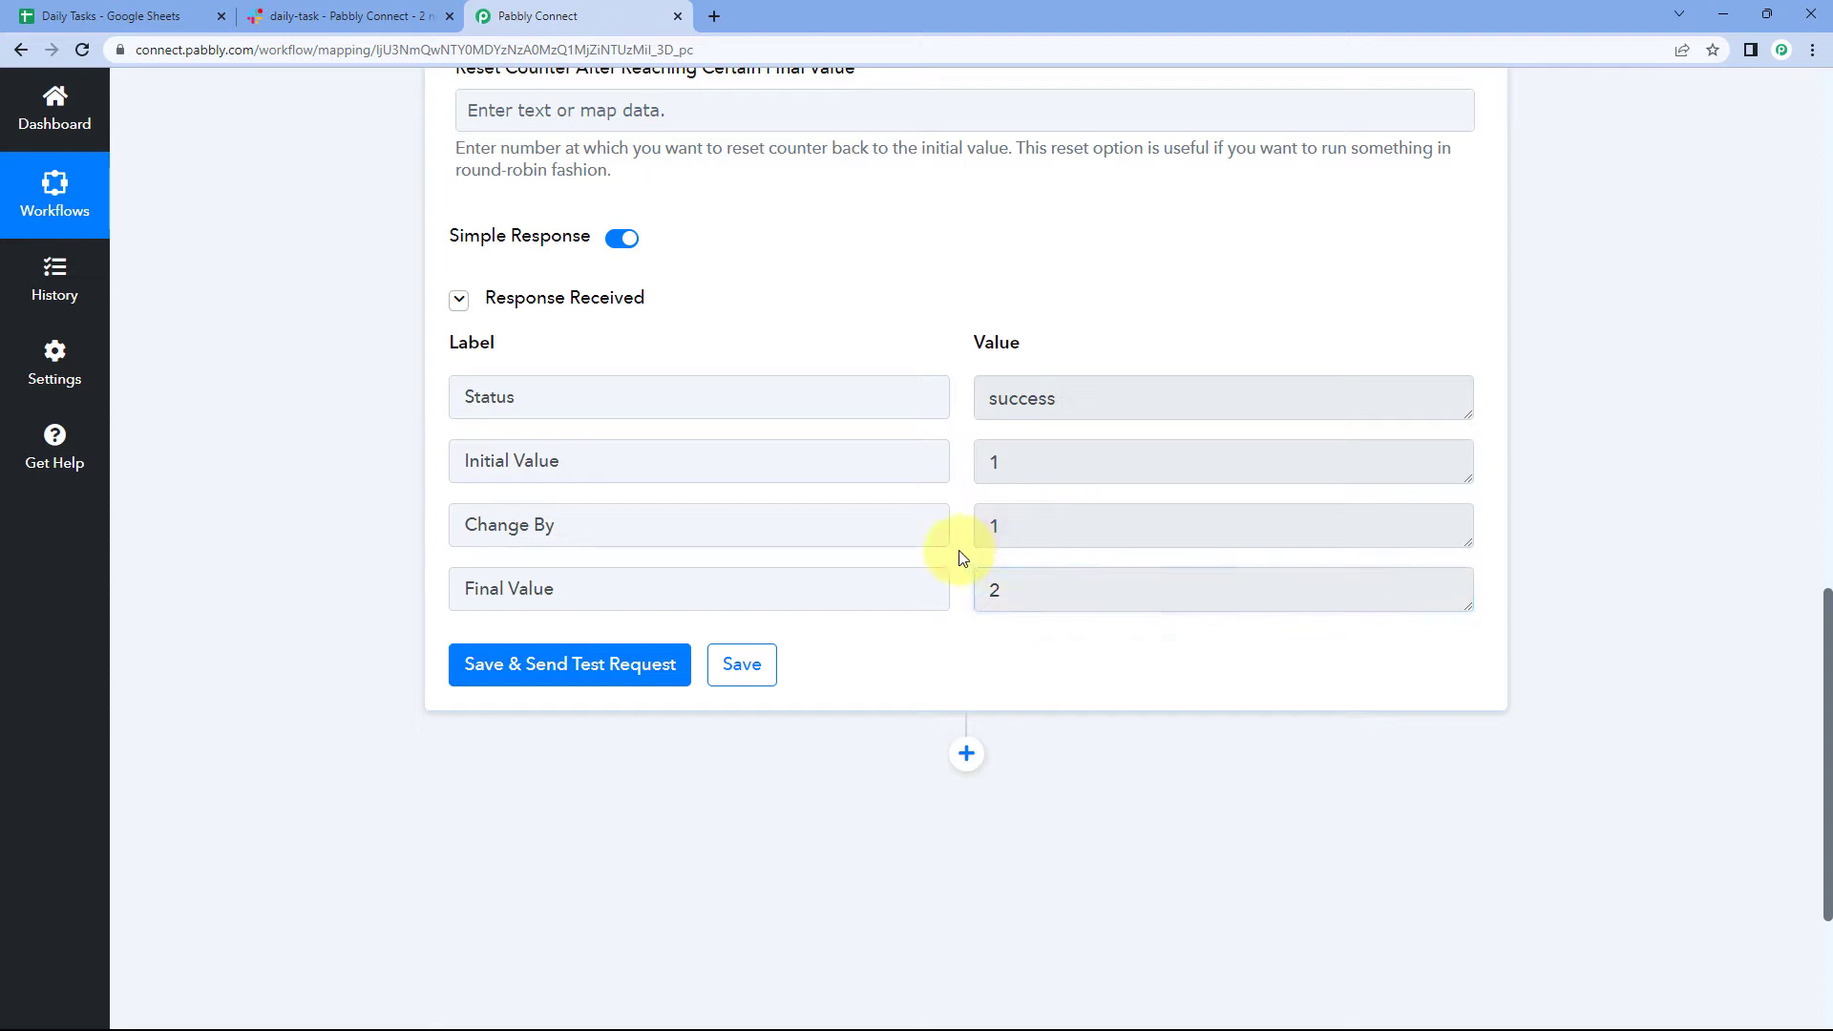
pyautogui.click(993, 591)
pyautogui.write('2')
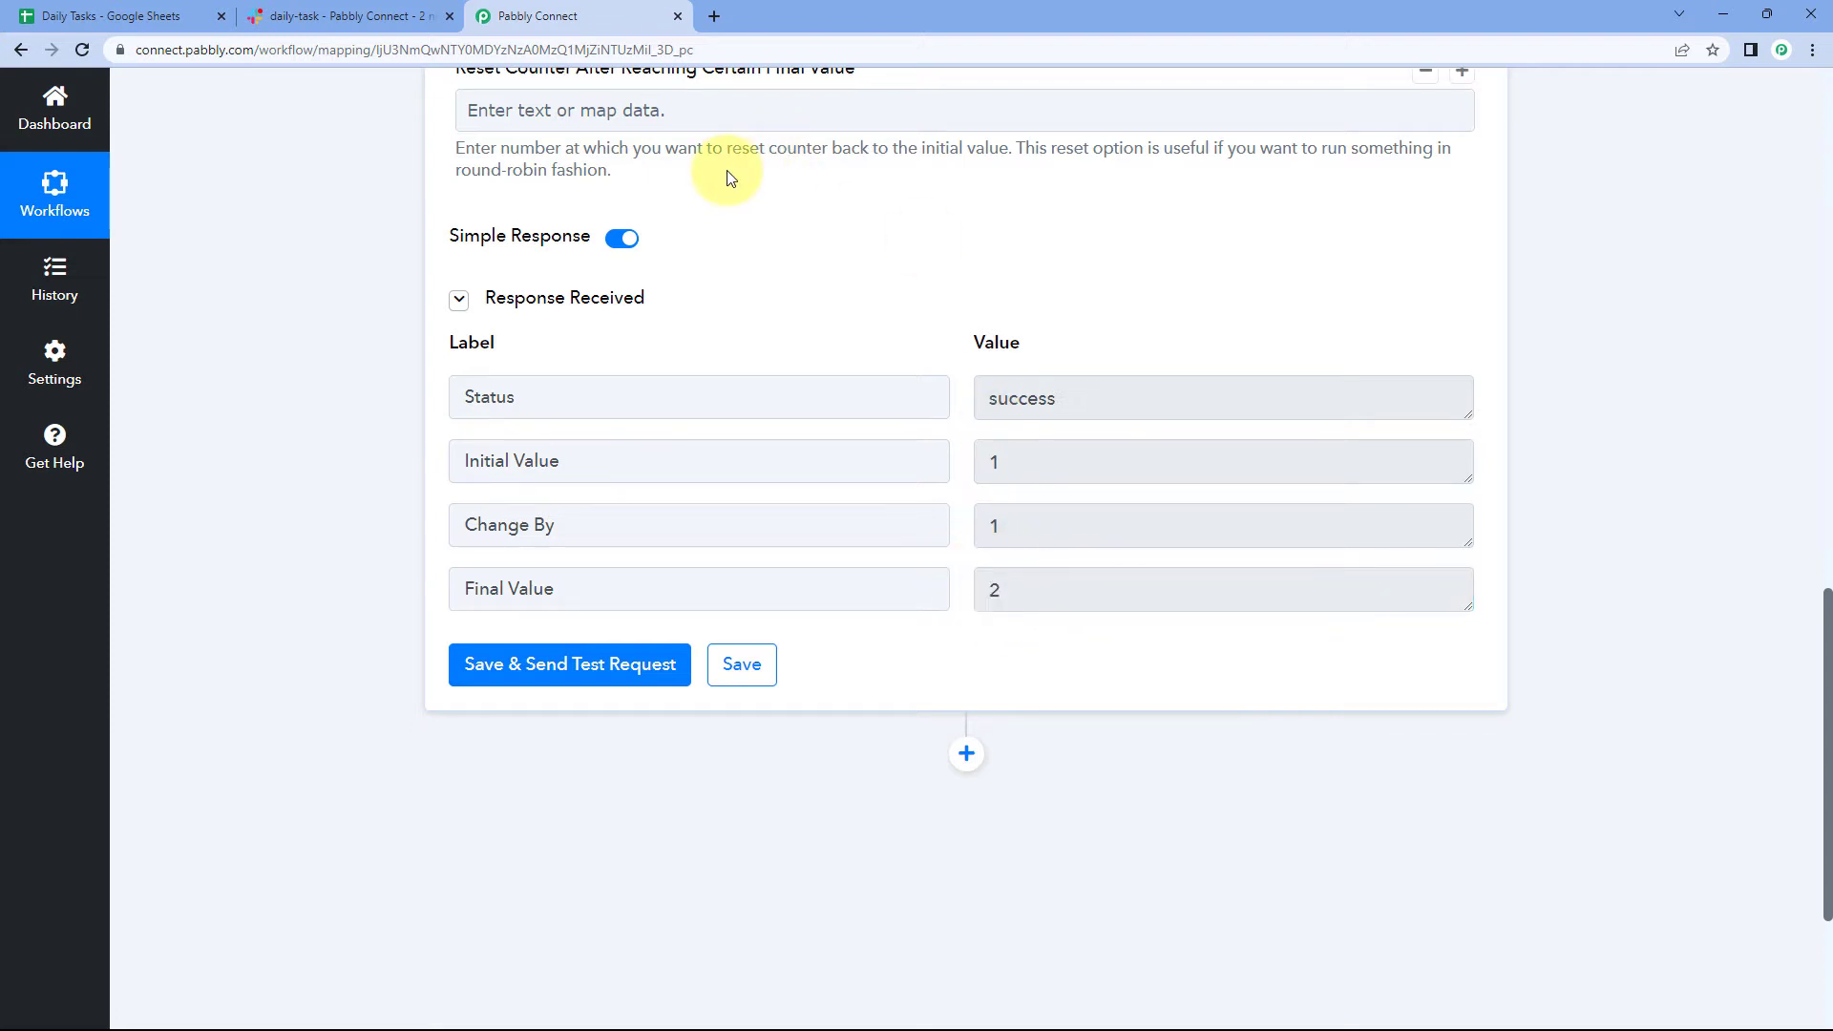
# Compare row 2 of the Daily Tasks sheet in Google Sheets with the counter's Final Value in Pabbly Connect
pyautogui.click(116, 13)
pyautogui.moveTo(267, 303); pyautogui.dragTo(955, 305)
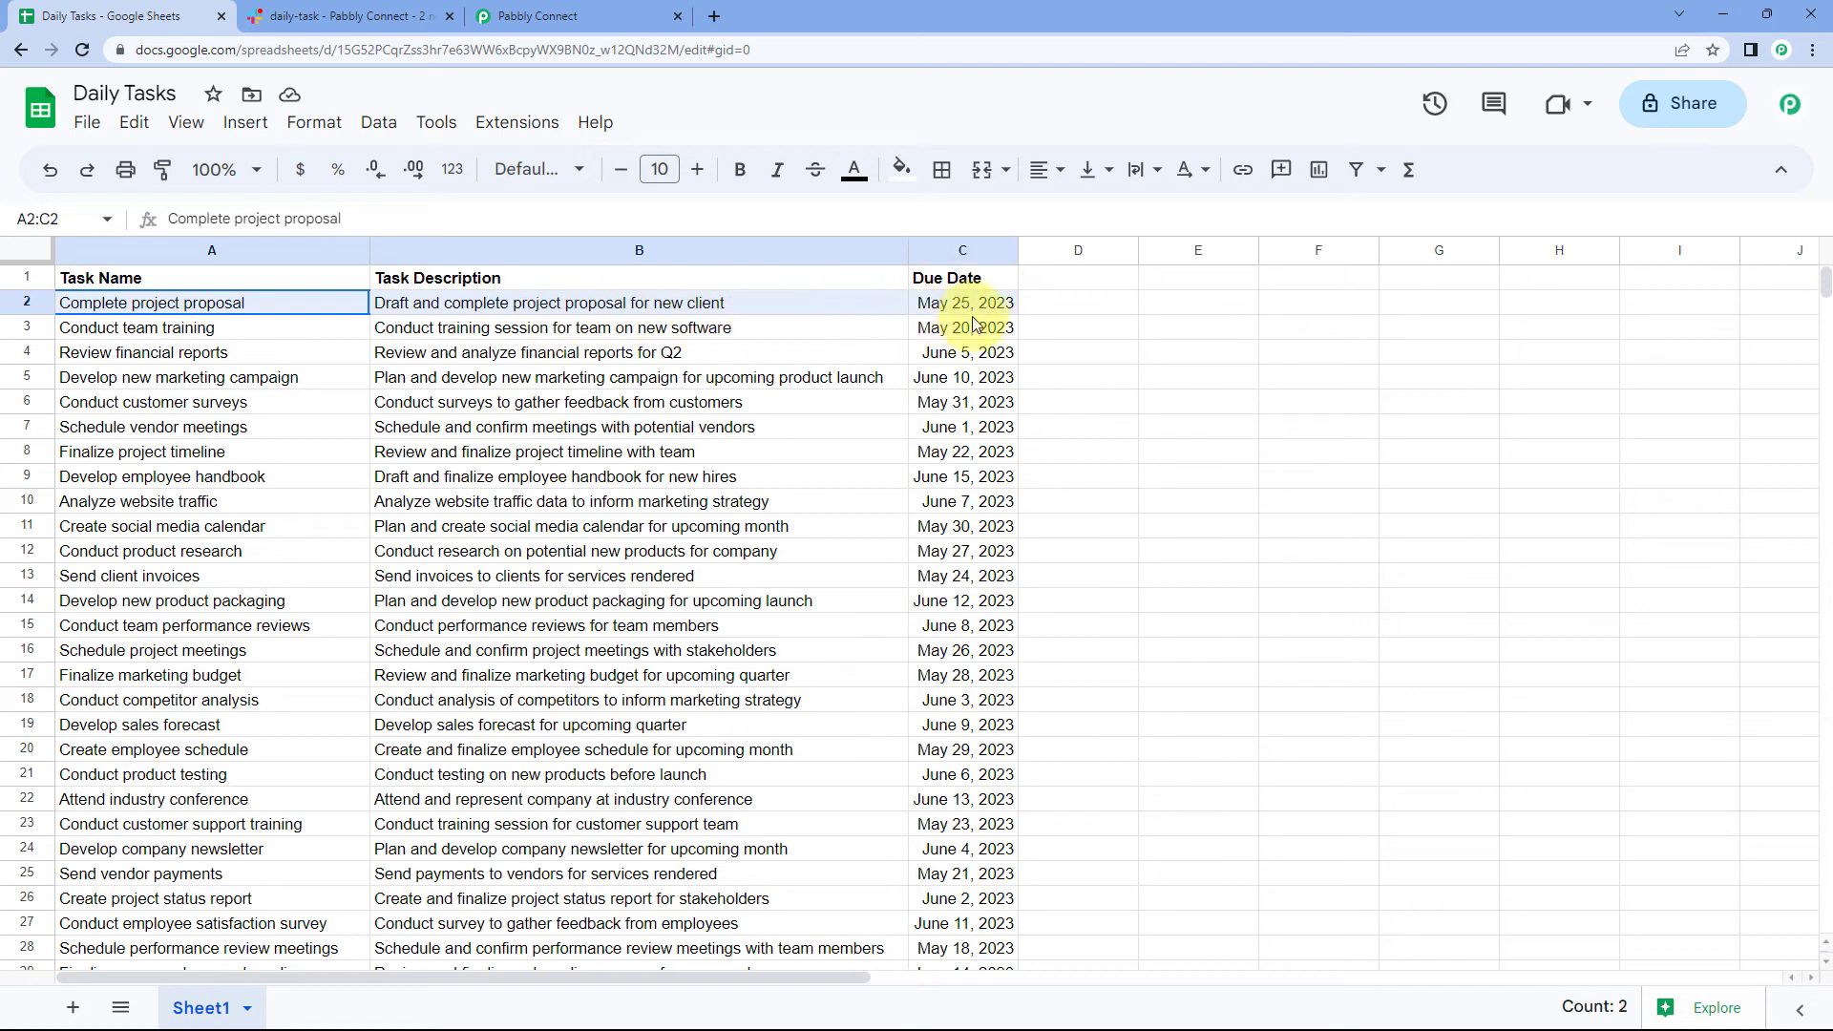
pyautogui.click(592, 16)
pyautogui.moveTo(1027, 600); pyautogui.dragTo(958, 578)
pyautogui.click(958, 577)
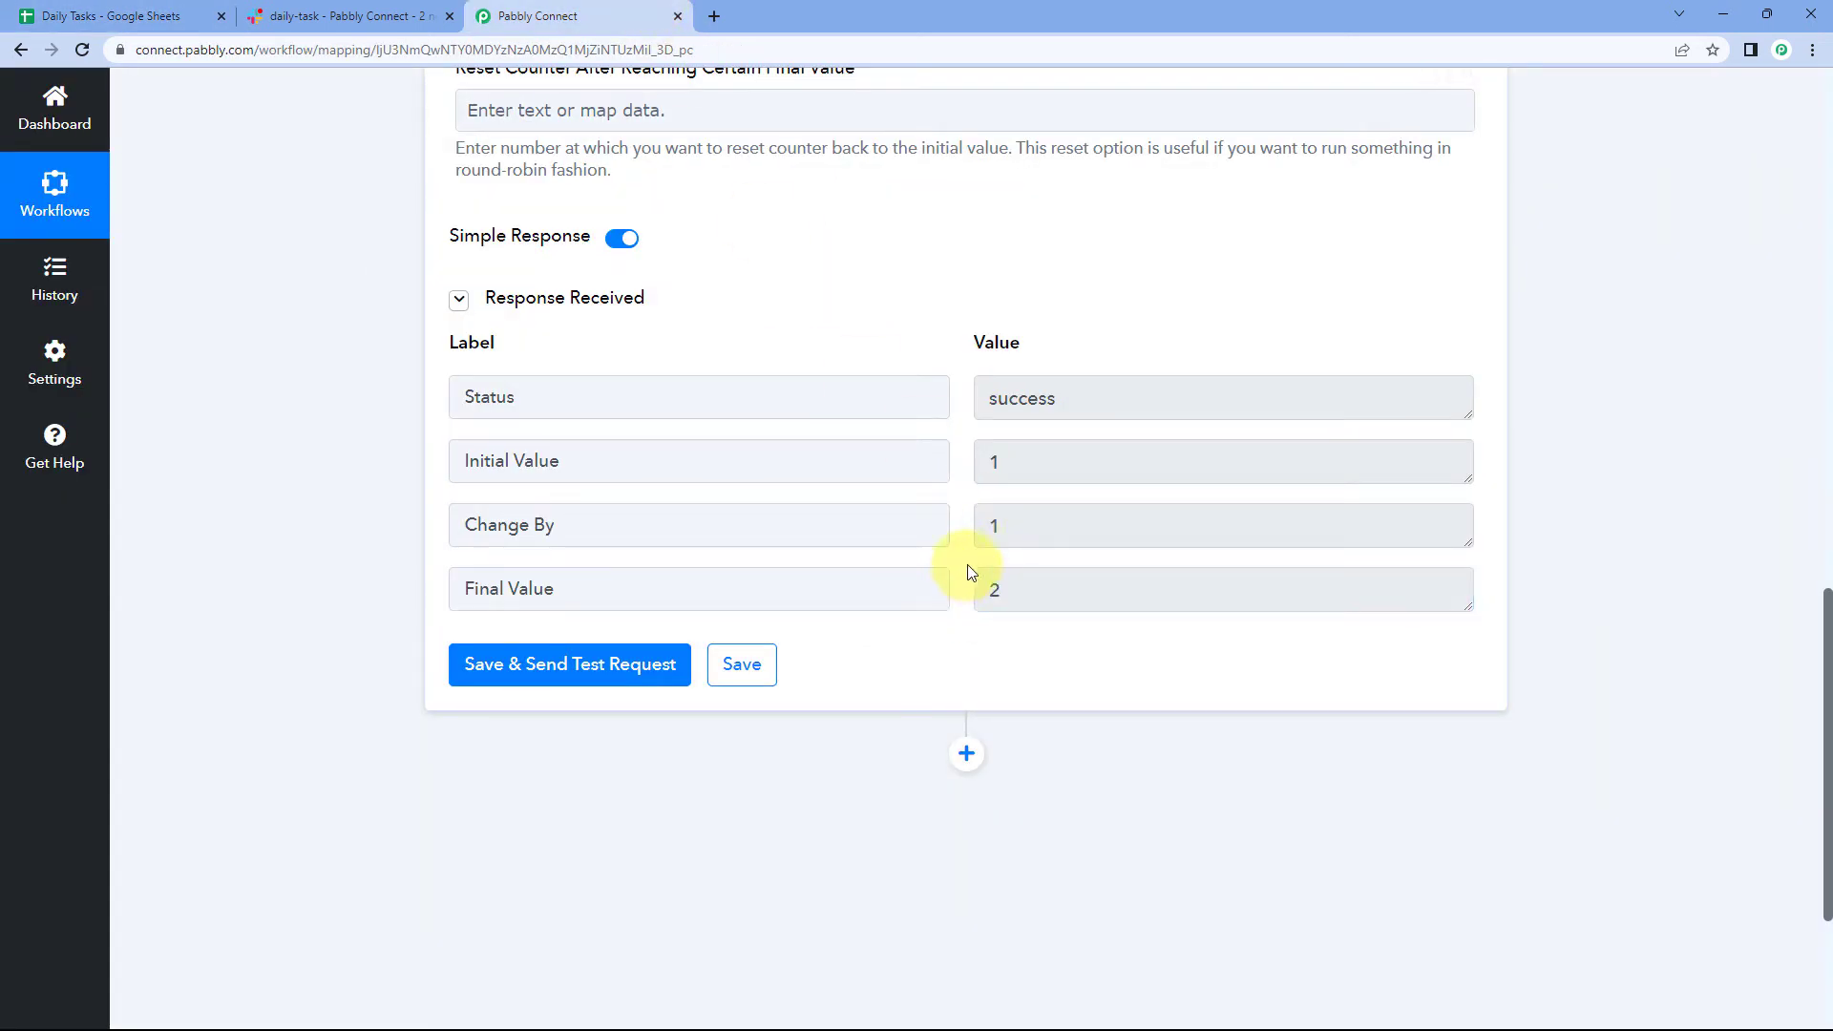
pyautogui.click(996, 593)
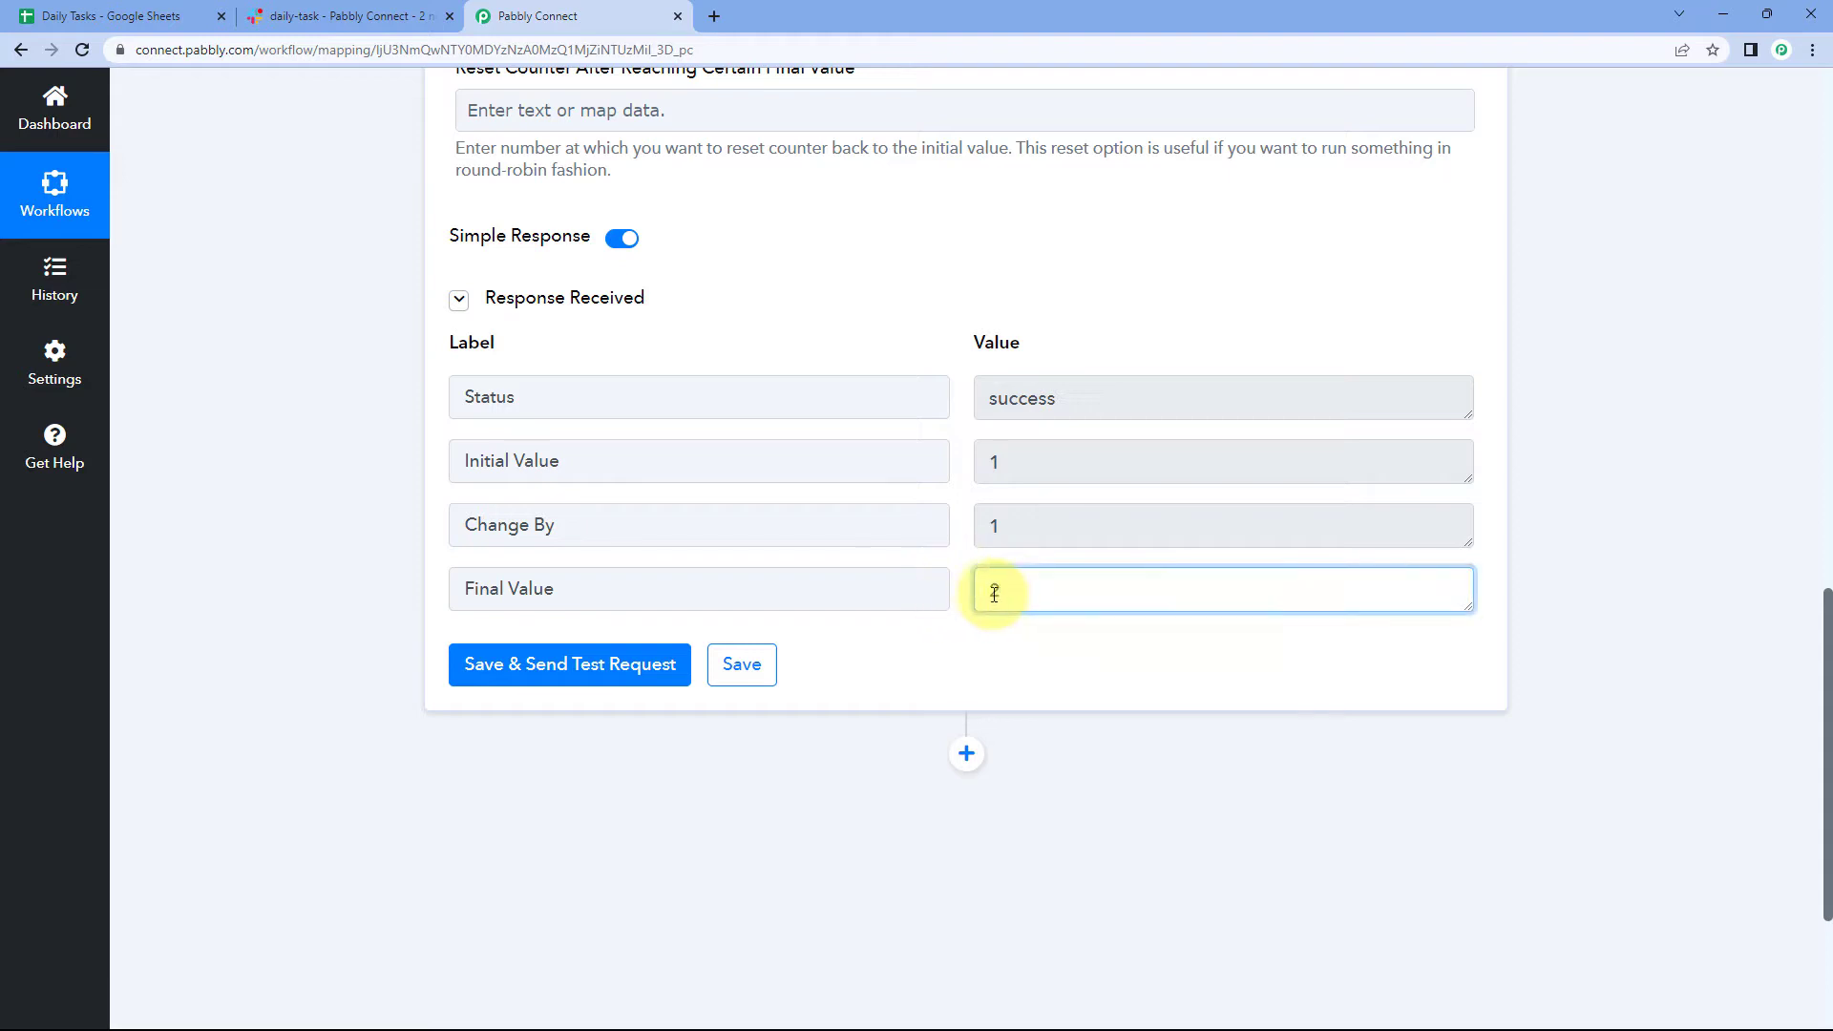
pyautogui.click(961, 588)
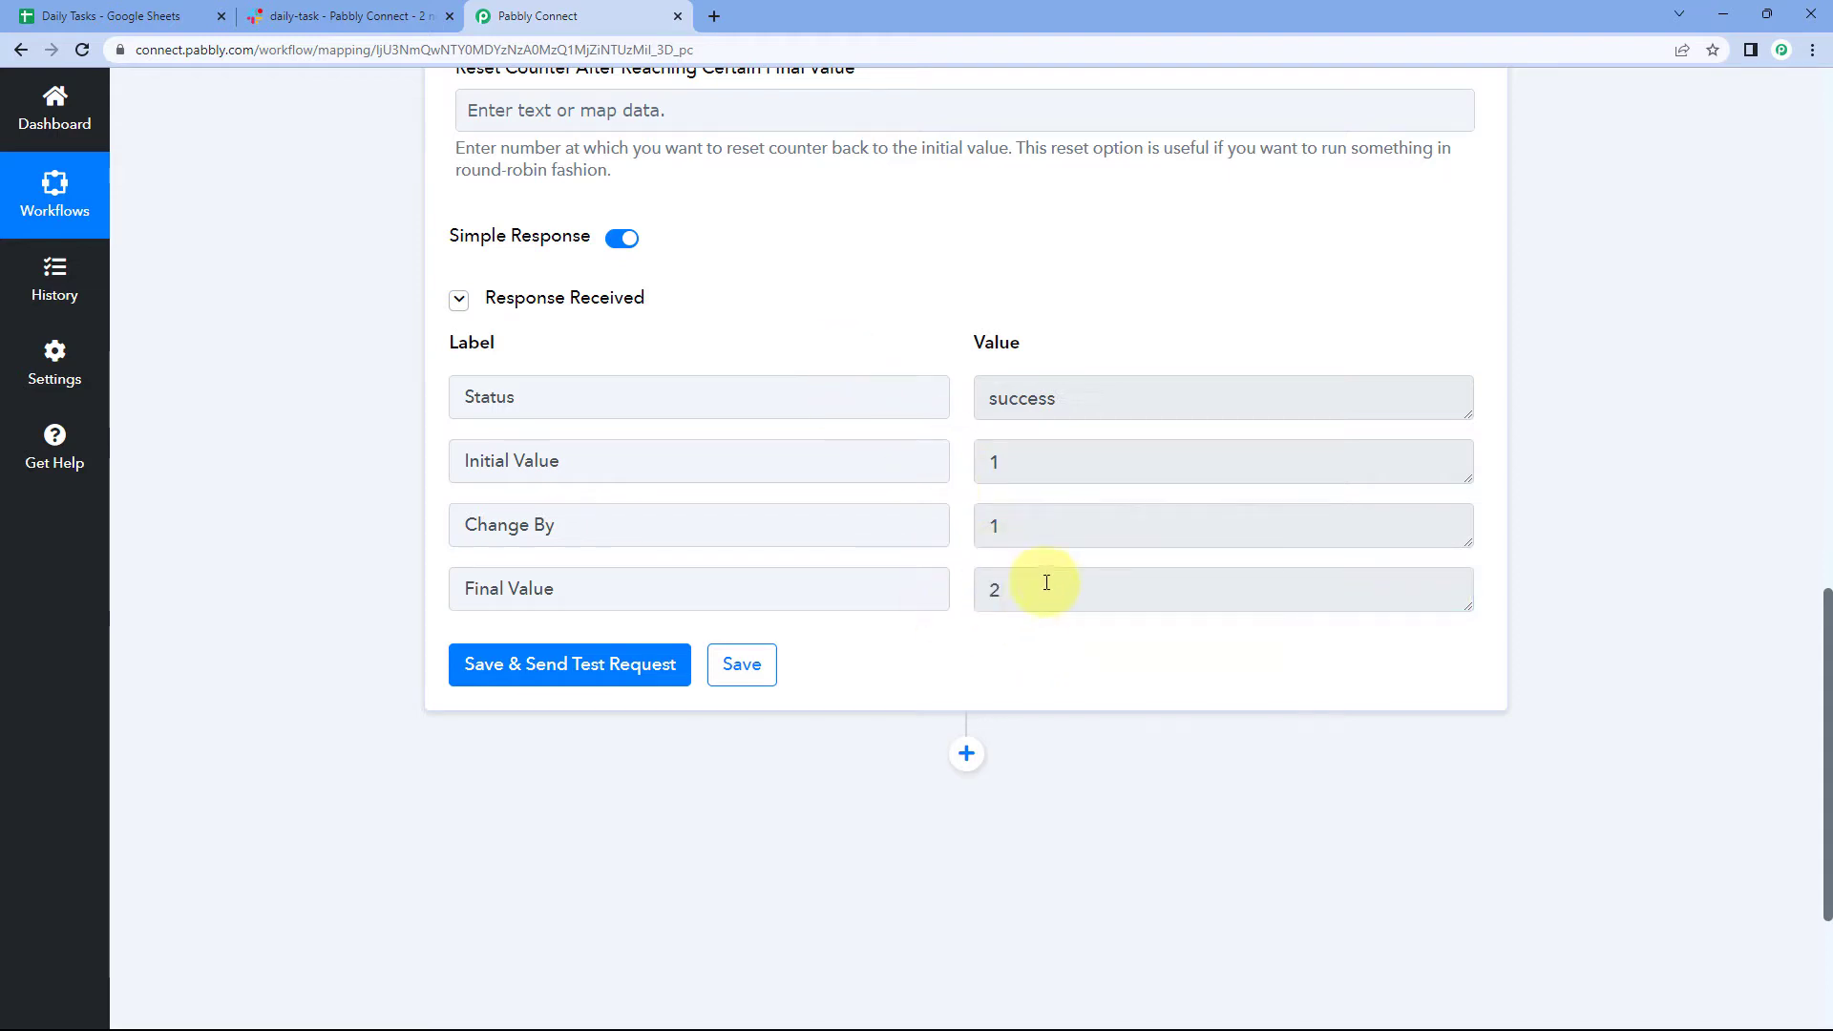
pyautogui.moveTo(1040, 571); pyautogui.dragTo(954, 598)
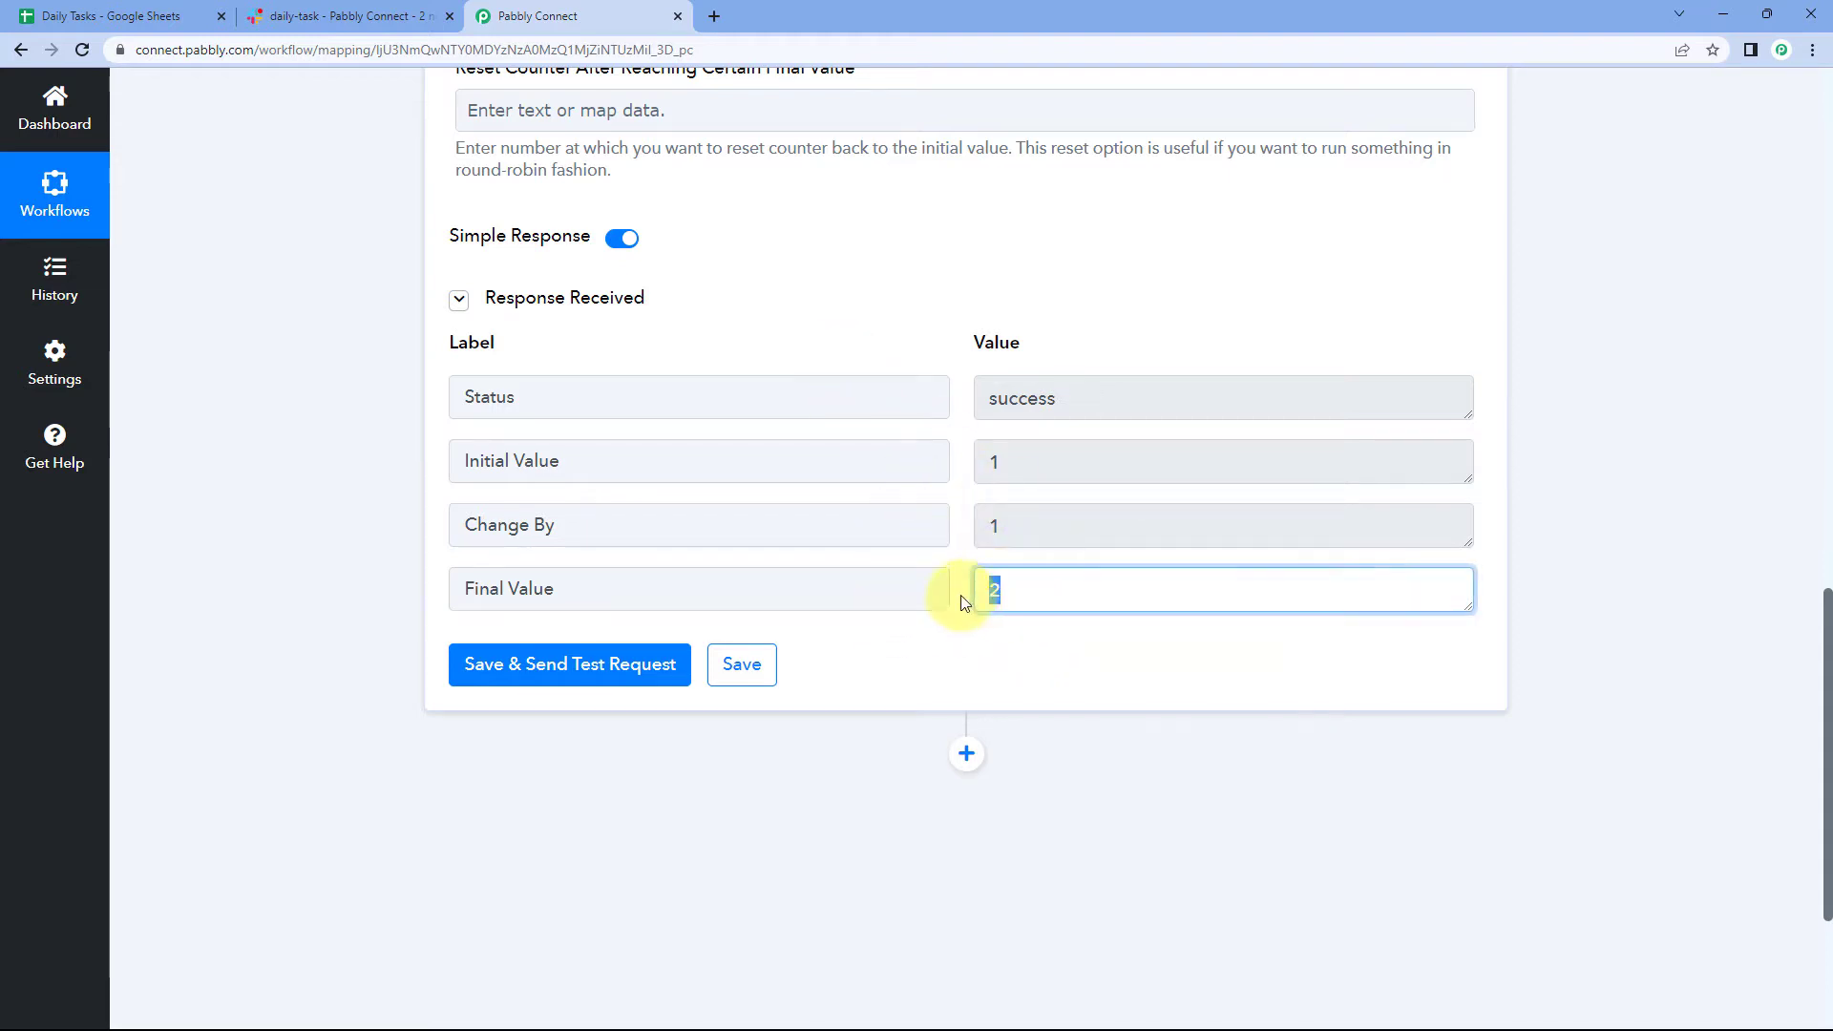
pyautogui.click(957, 564)
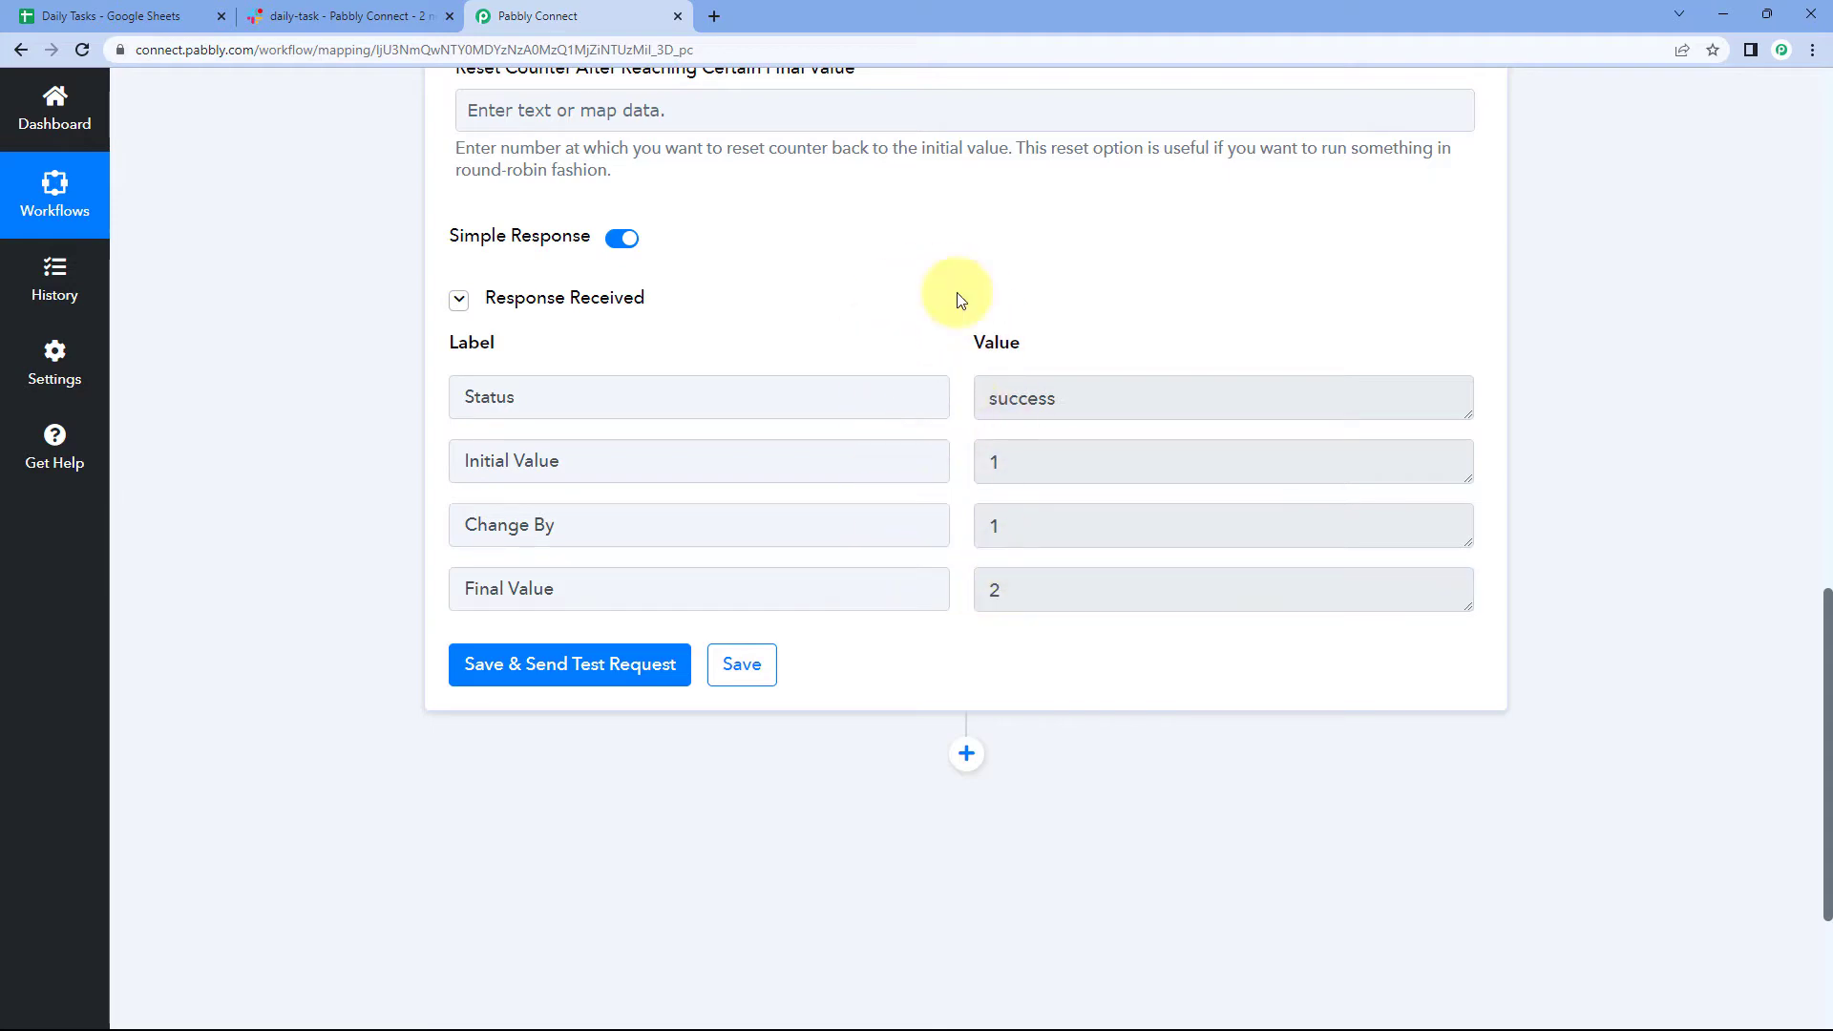
# Review task row 2 in the Daily Tasks sheet and the daily-task channel in Slack, and return to Pabbly Connect
pyautogui.click(96, 16)
pyautogui.click(293, 327)
pyautogui.moveTo(245, 302); pyautogui.dragTo(958, 309)
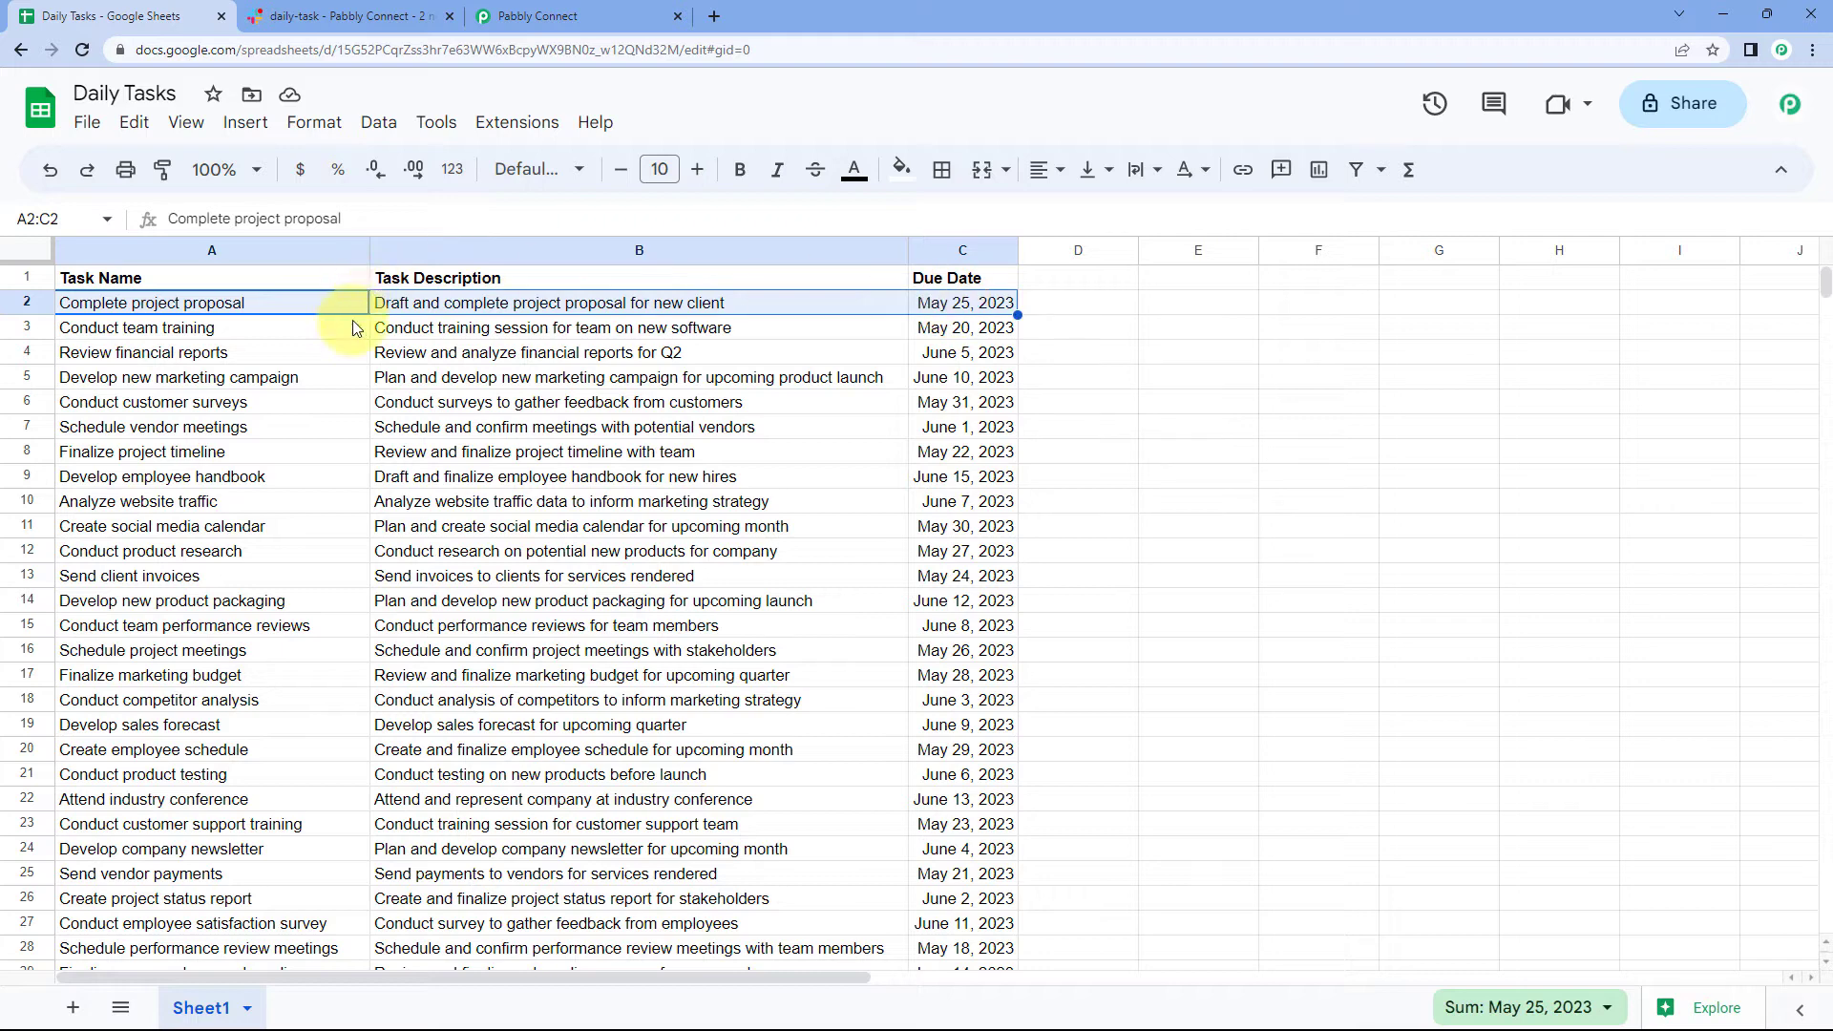
pyautogui.click(393, 9)
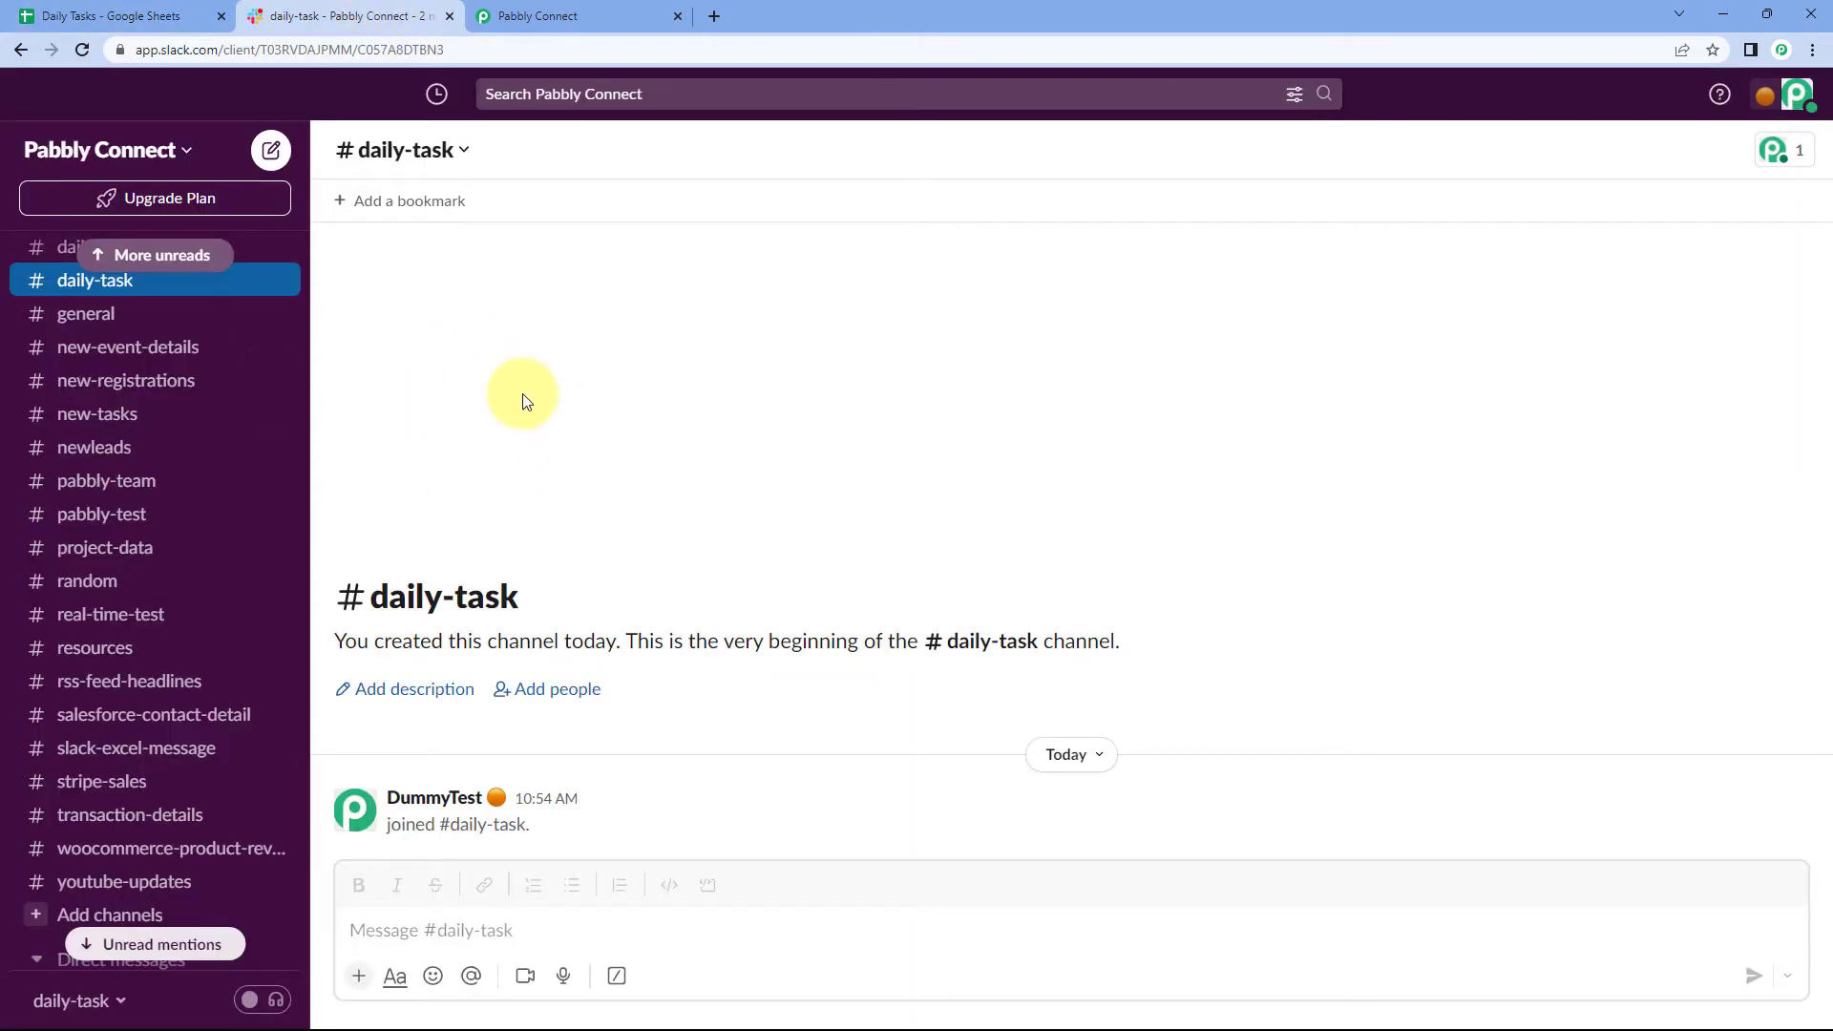
pyautogui.click(586, 9)
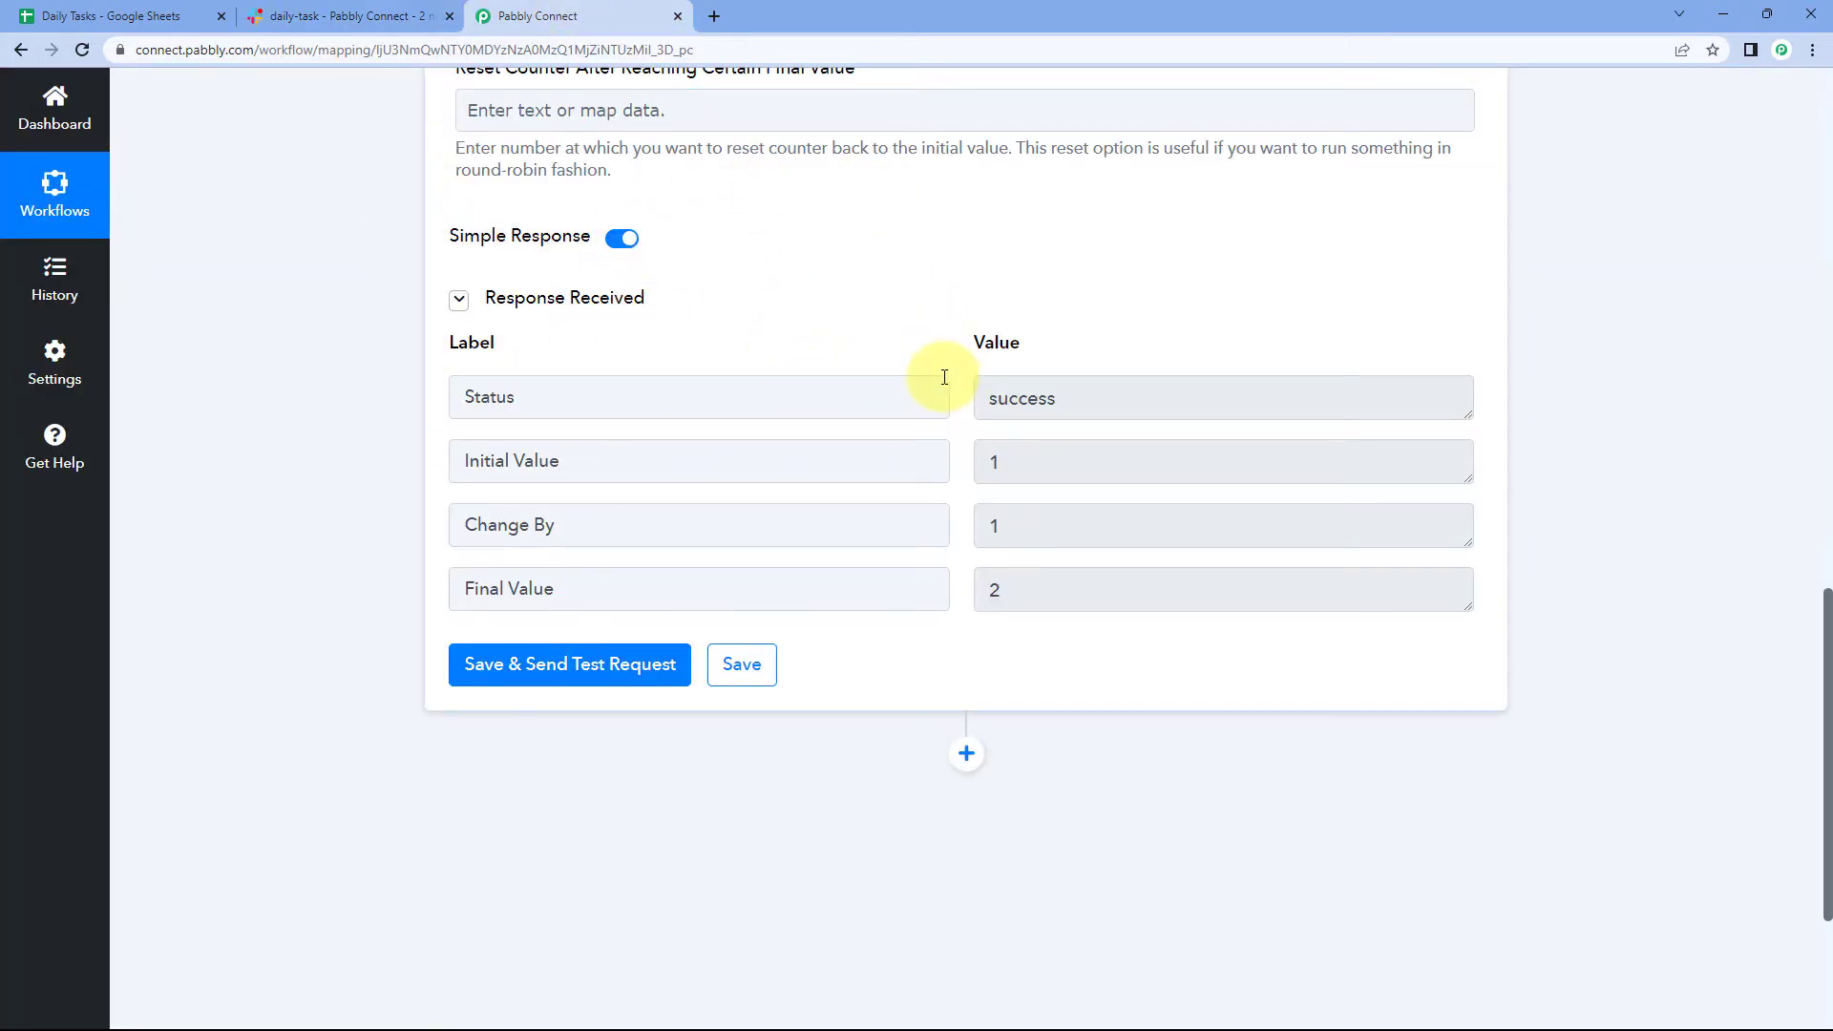
# Compare the counter's Final Value with rows 3 and 4 of the Daily Tasks sheet in Google Sheets
pyautogui.scroll(2, 945, 377)
pyautogui.scroll(-2, 851, 381)
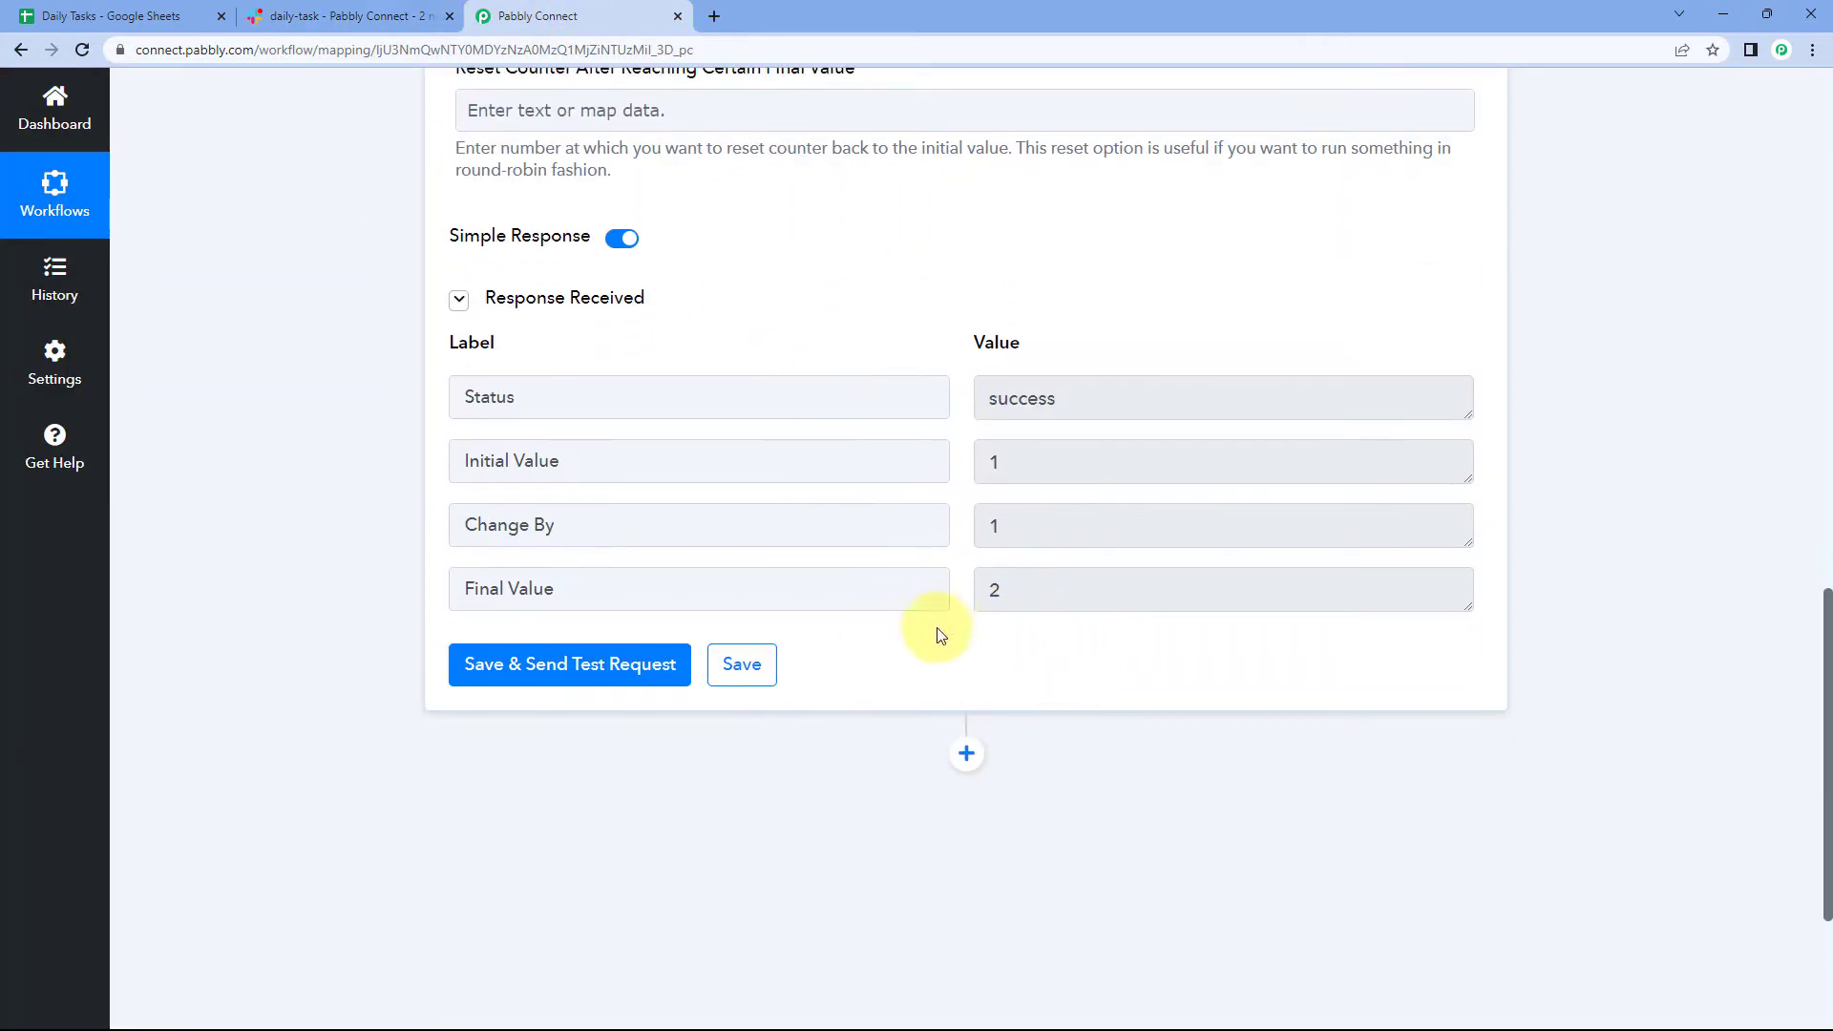
pyautogui.moveTo(1046, 585); pyautogui.dragTo(957, 556)
pyautogui.click(956, 557)
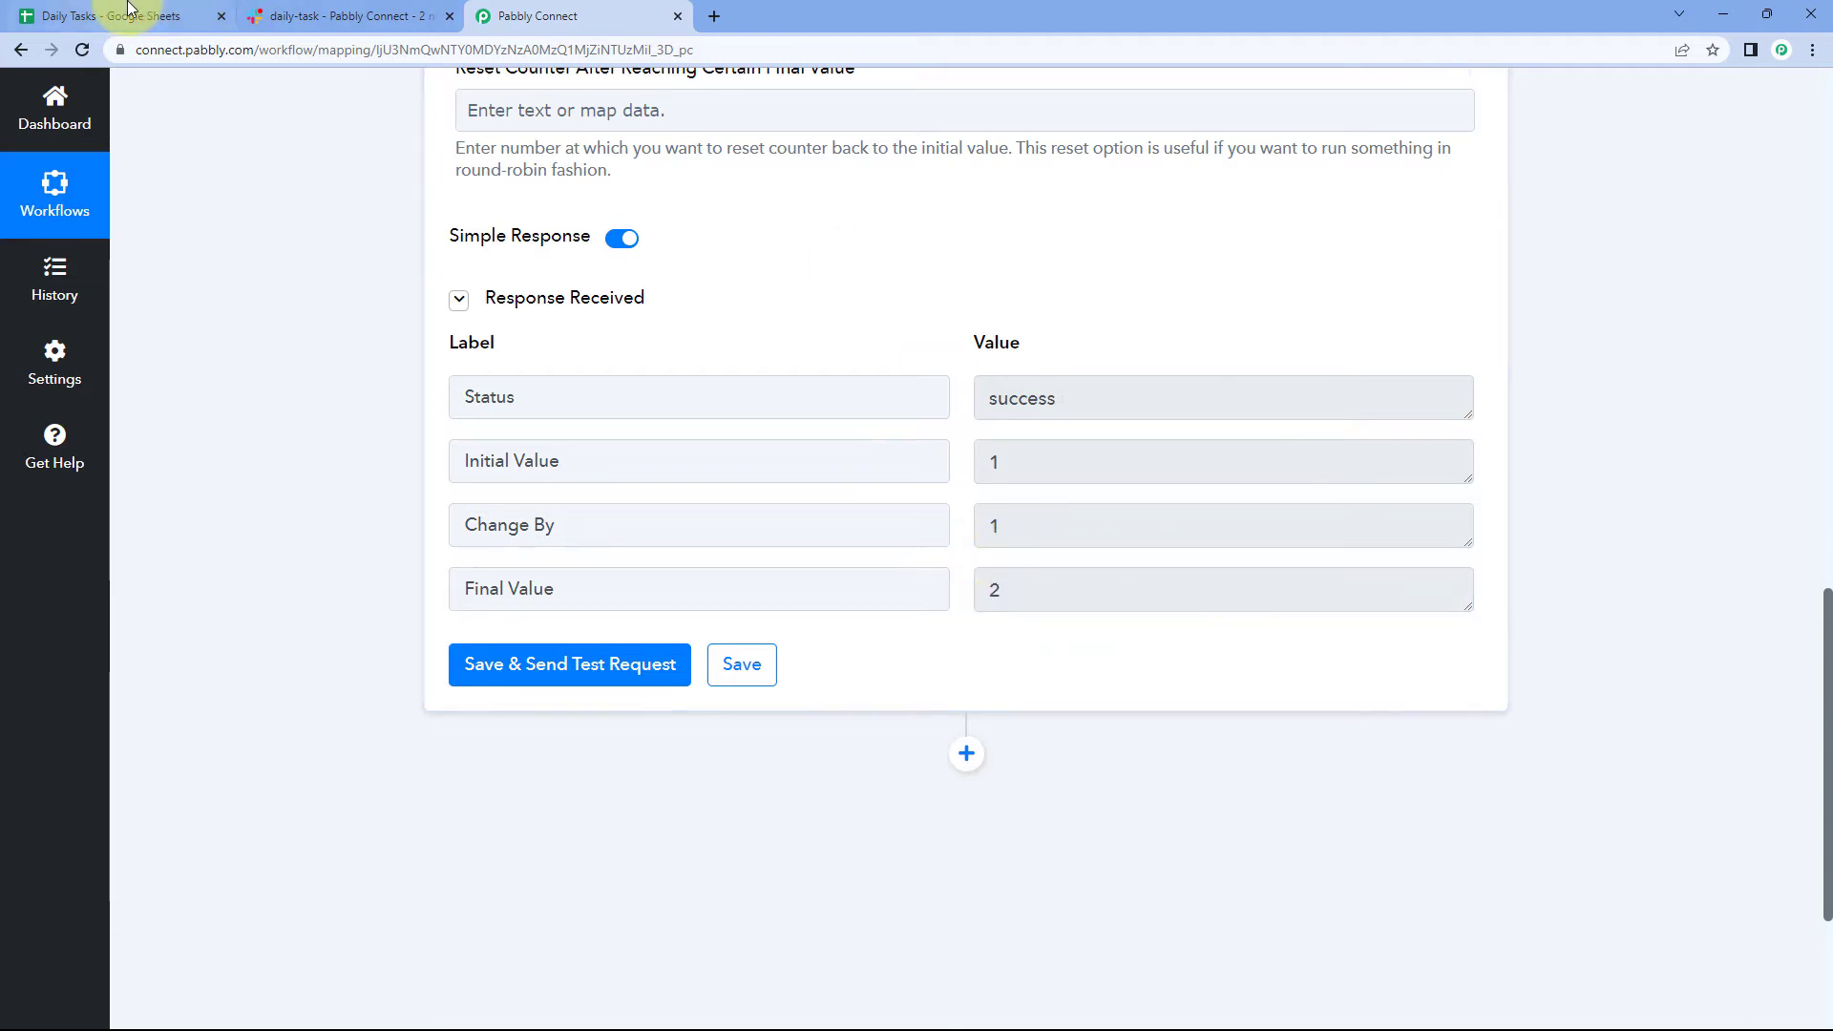
pyautogui.click(131, 7)
pyautogui.moveTo(275, 329); pyautogui.dragTo(942, 340)
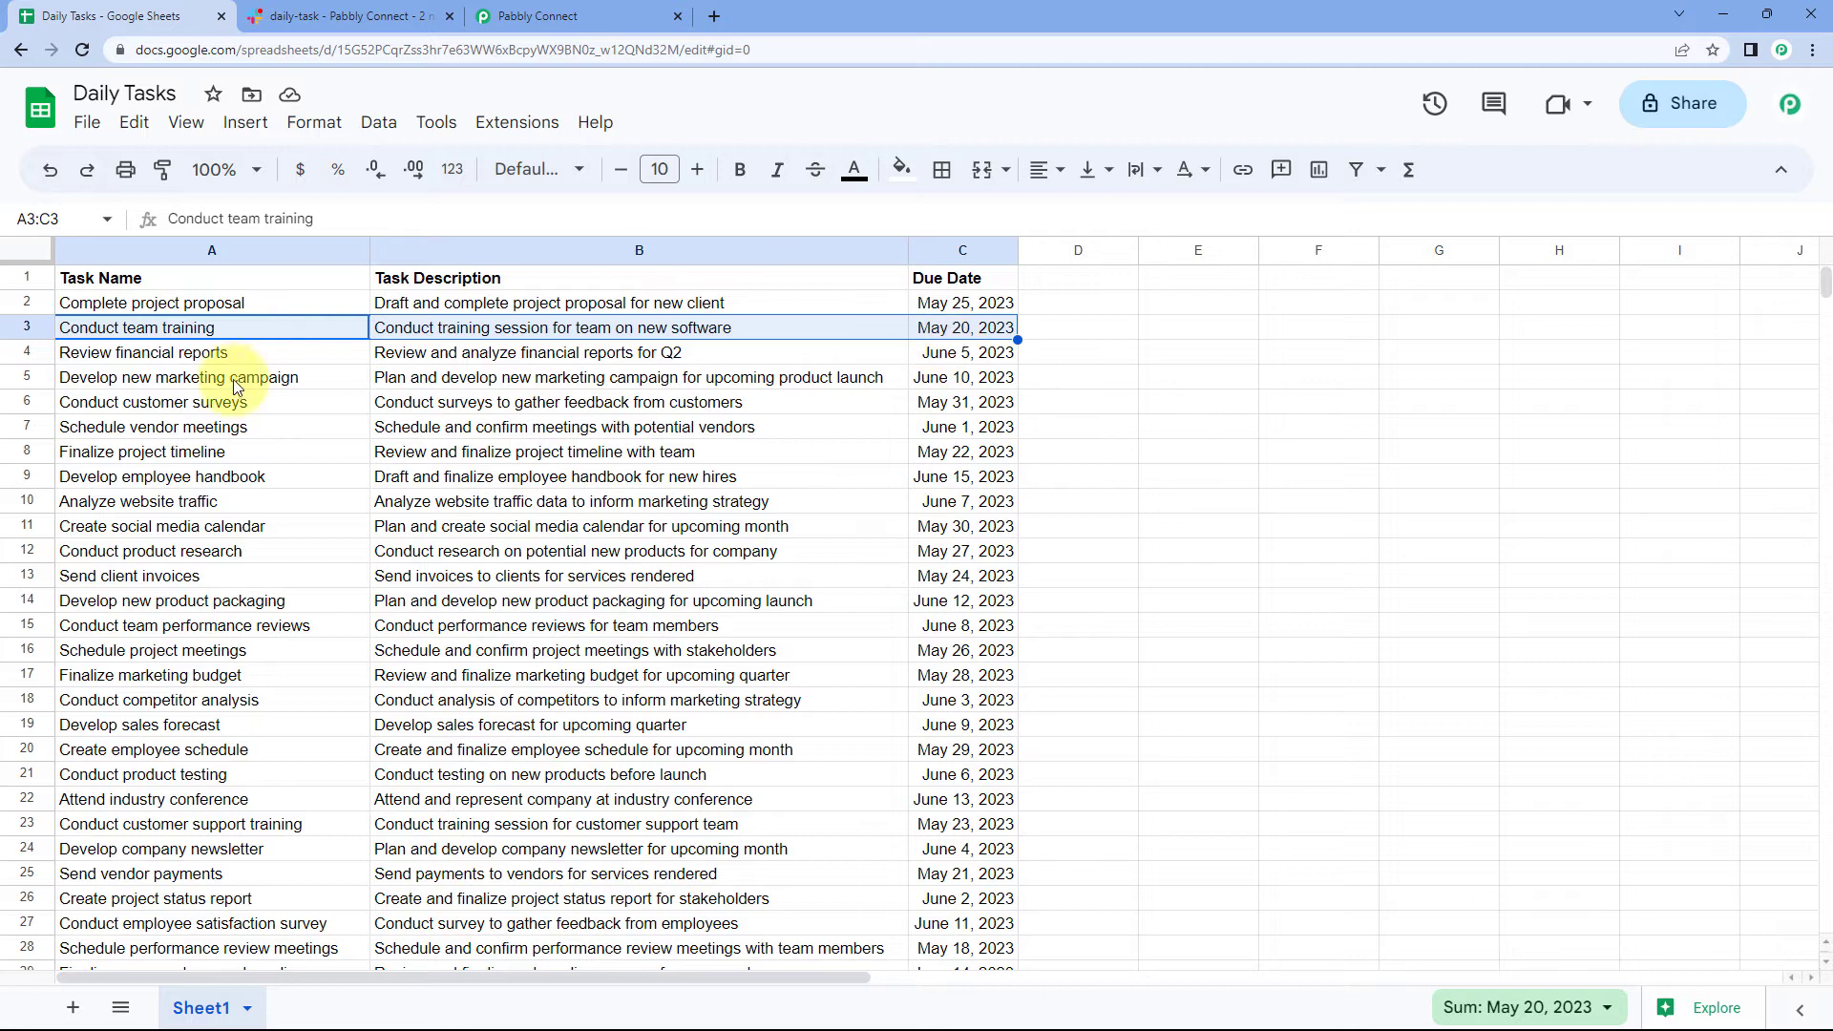
pyautogui.click(549, 8)
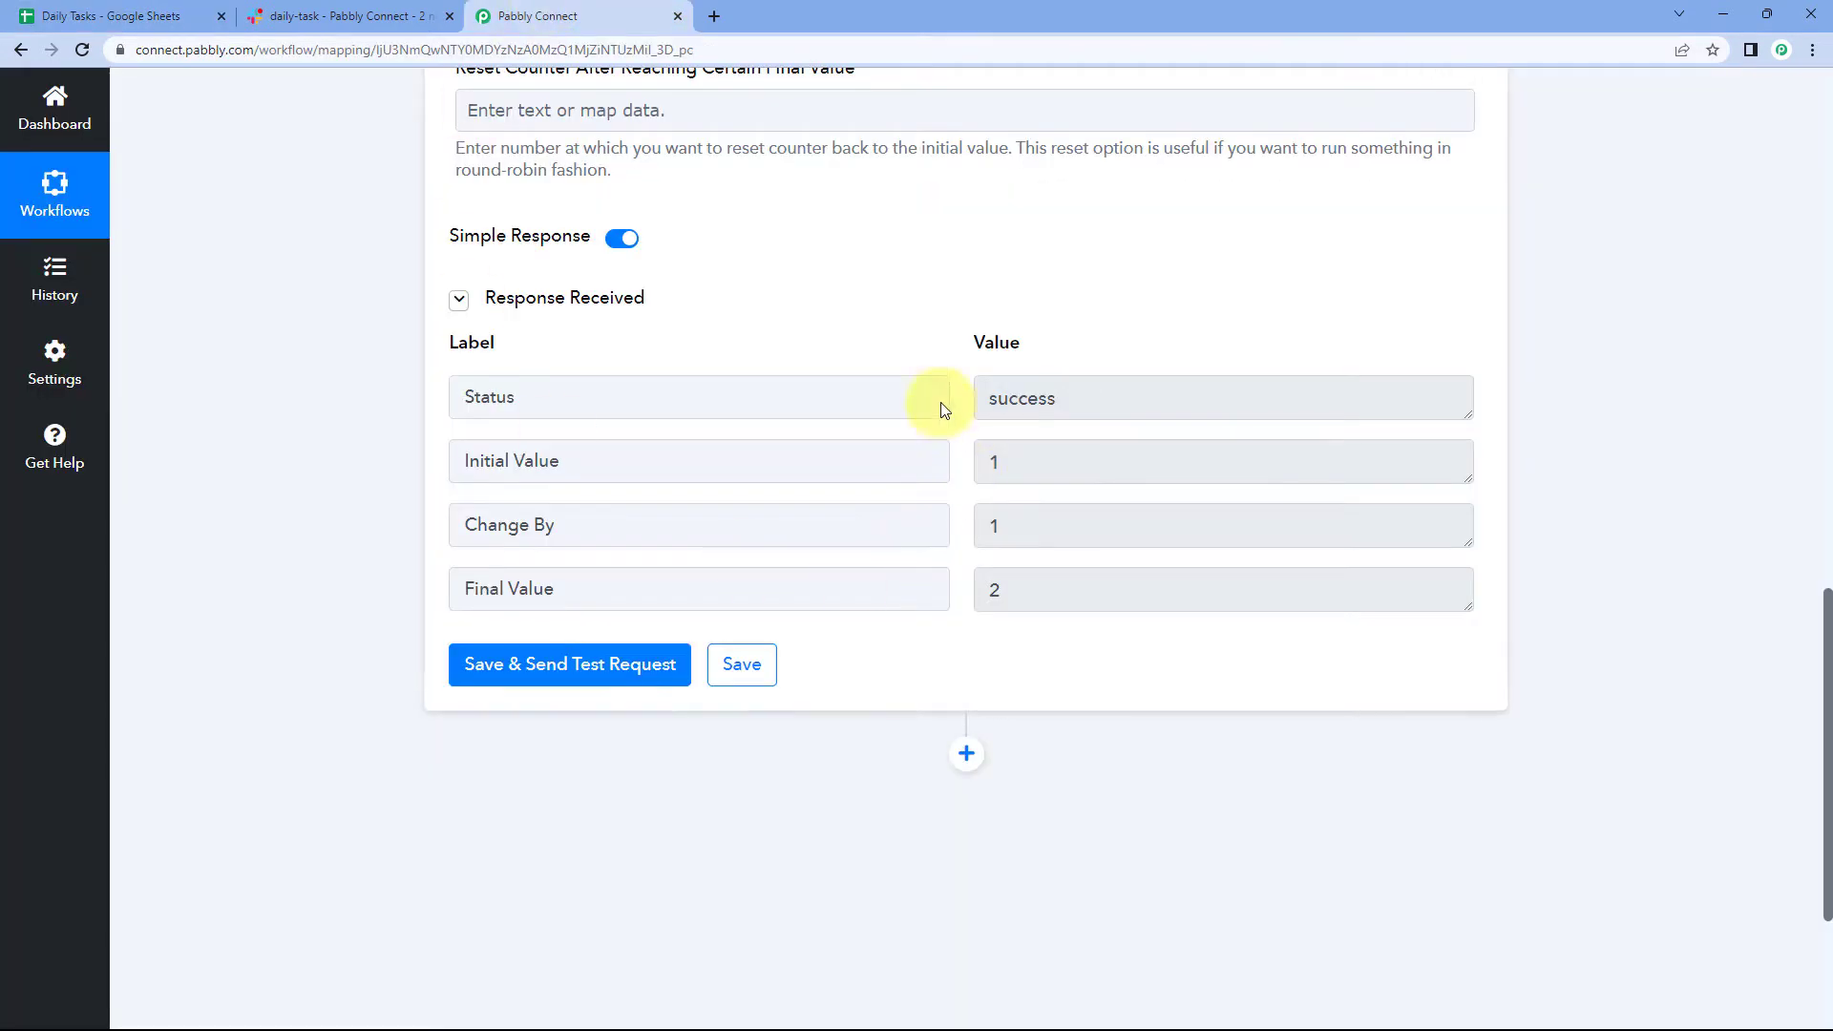
pyautogui.moveTo(1016, 591); pyautogui.dragTo(937, 593)
pyautogui.click(956, 556)
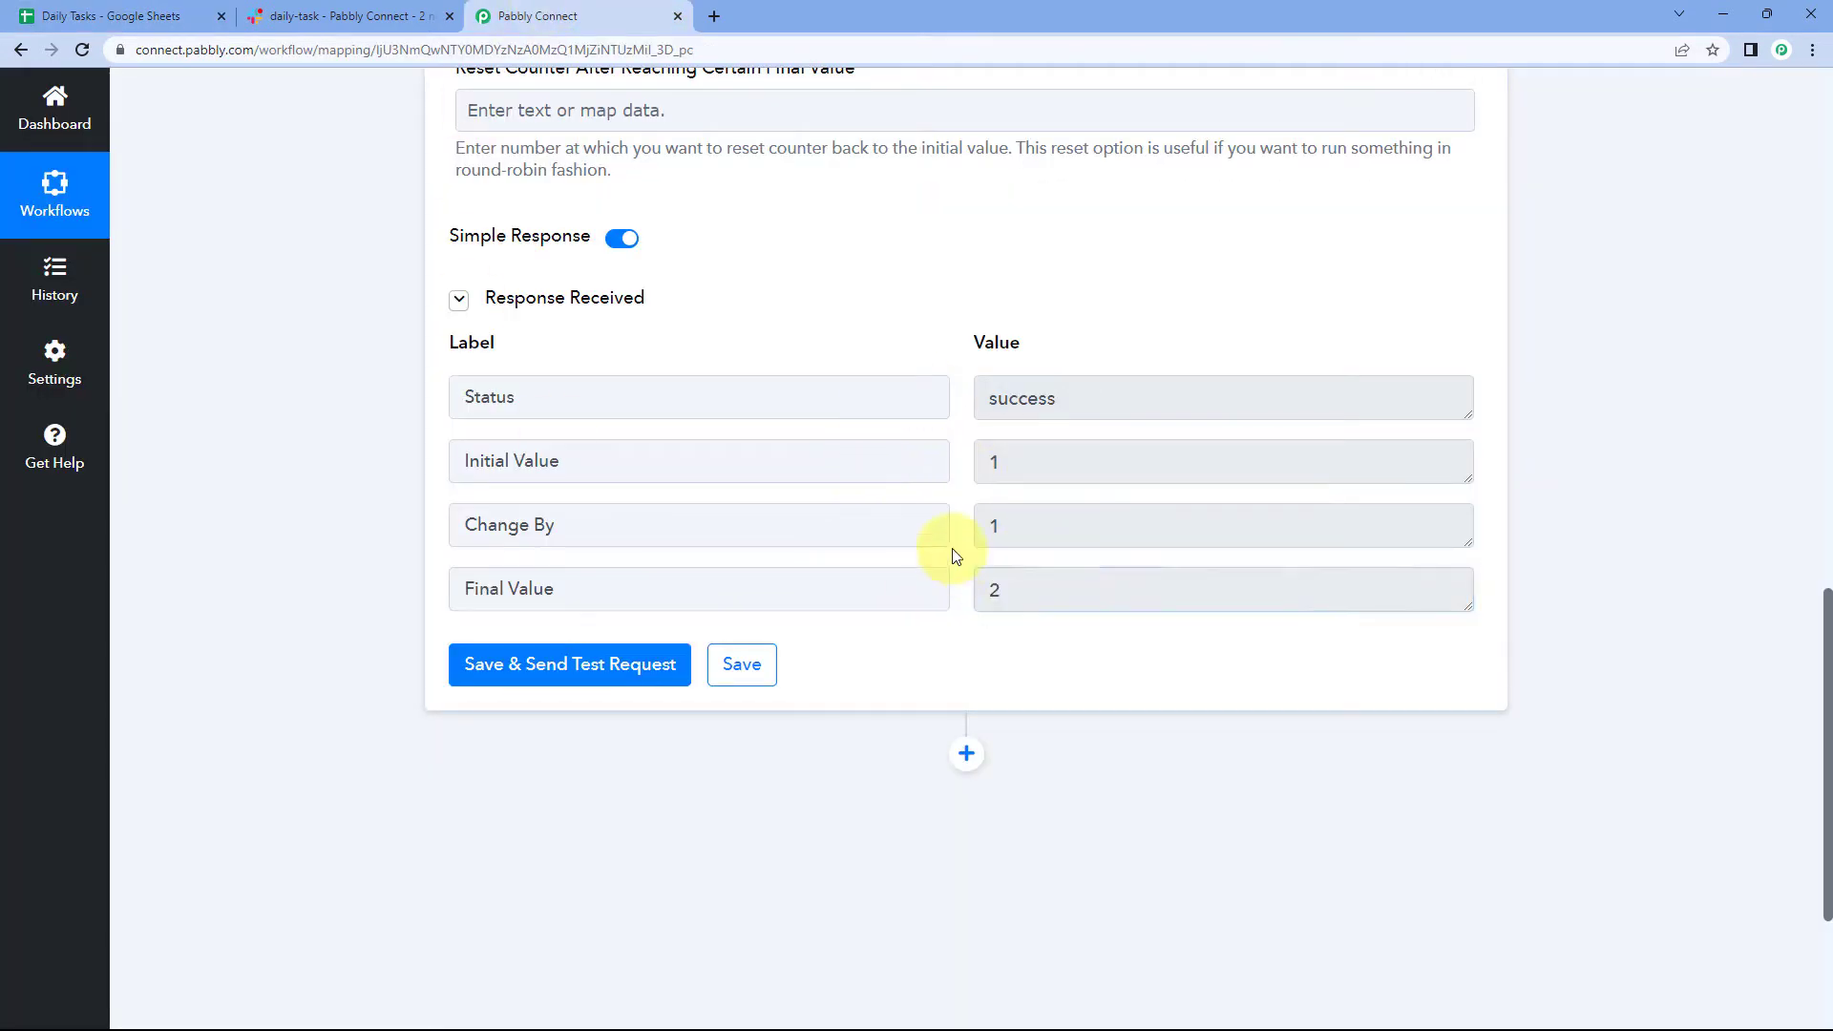
pyautogui.click(110, 15)
pyautogui.moveTo(292, 347); pyautogui.dragTo(941, 351)
pyautogui.click(320, 351)
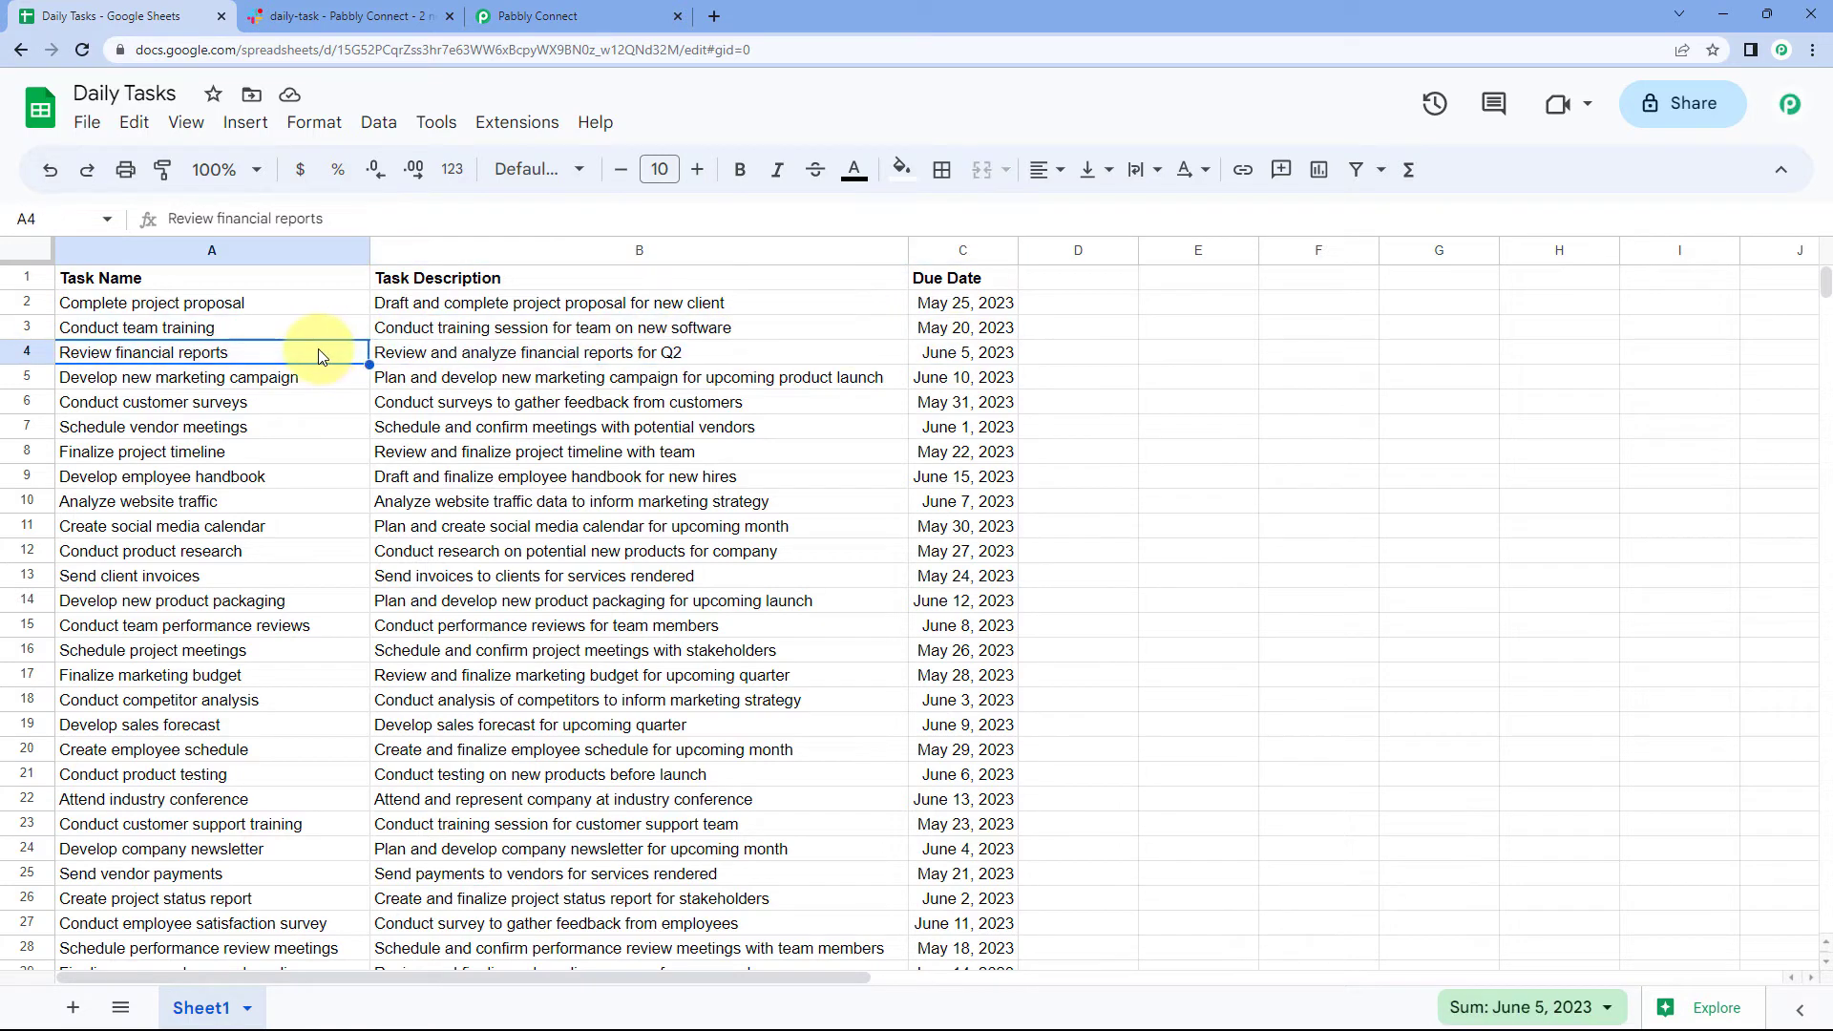
# Match the counter's Final Value in Pabbly Connect against task row 2 of the Daily Tasks sheet in Google Sheets
pyautogui.click(612, 15)
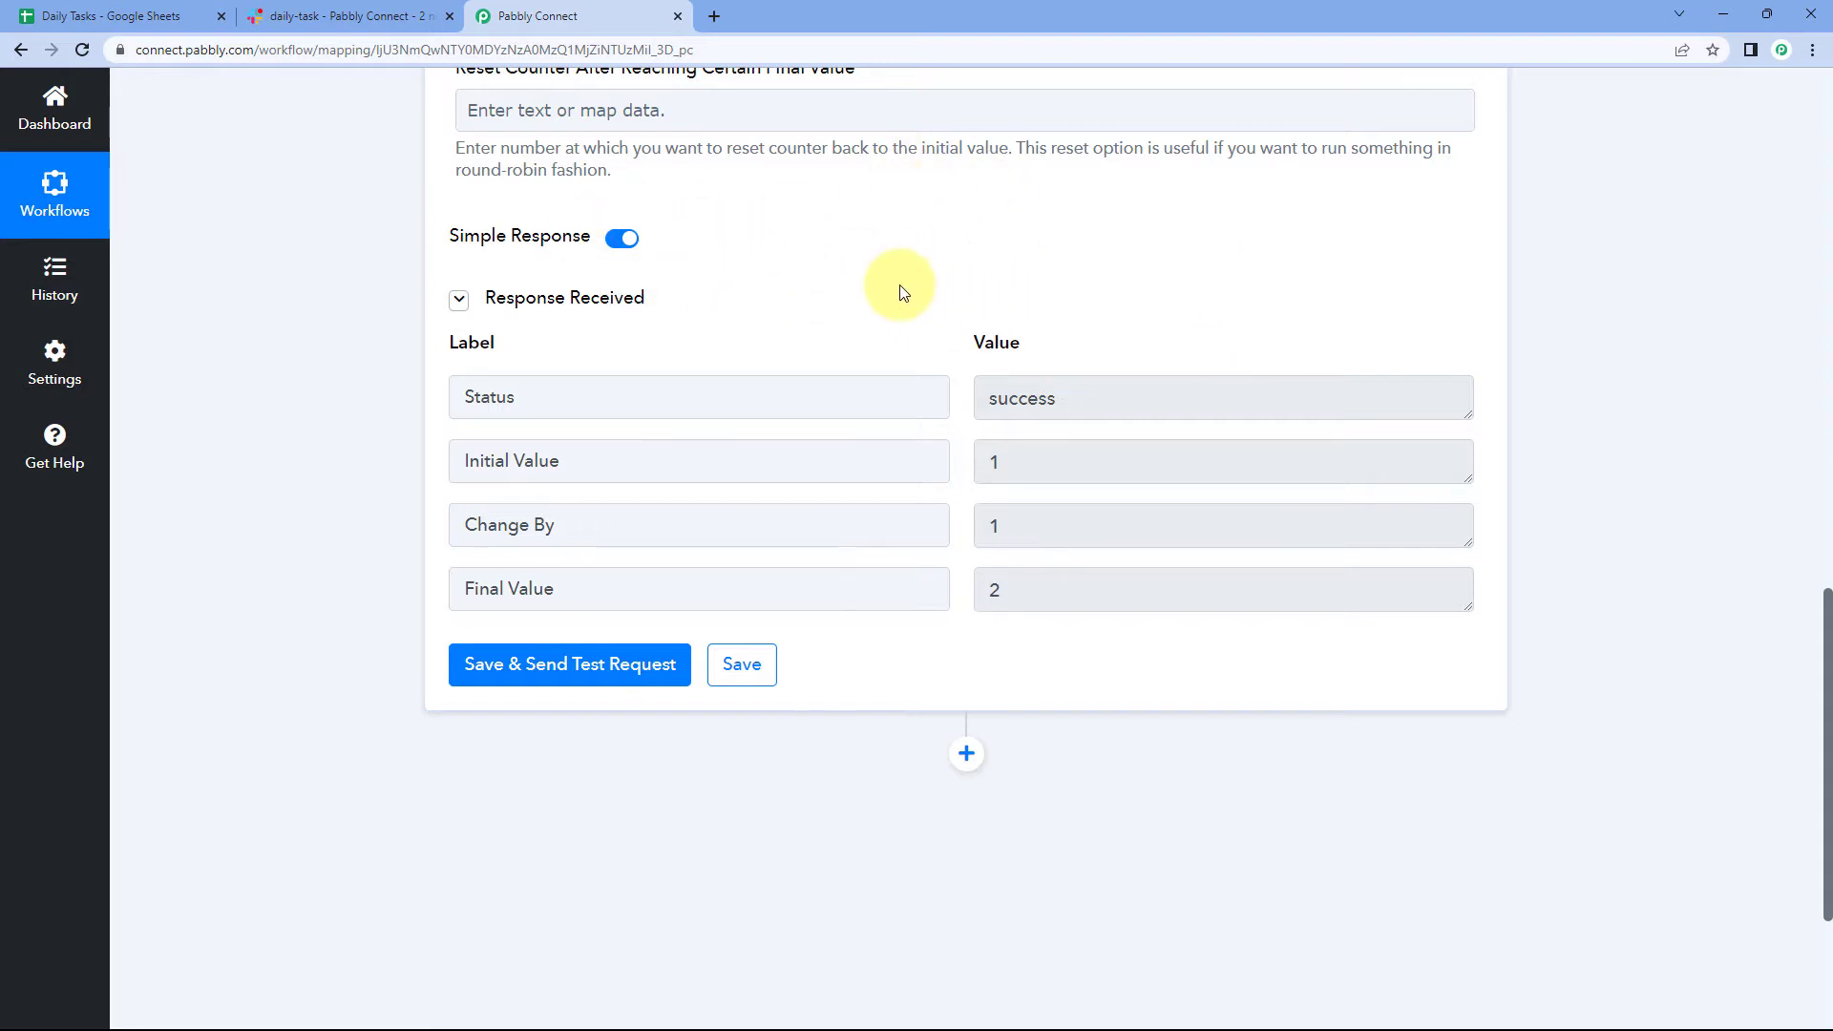
pyautogui.click(994, 586)
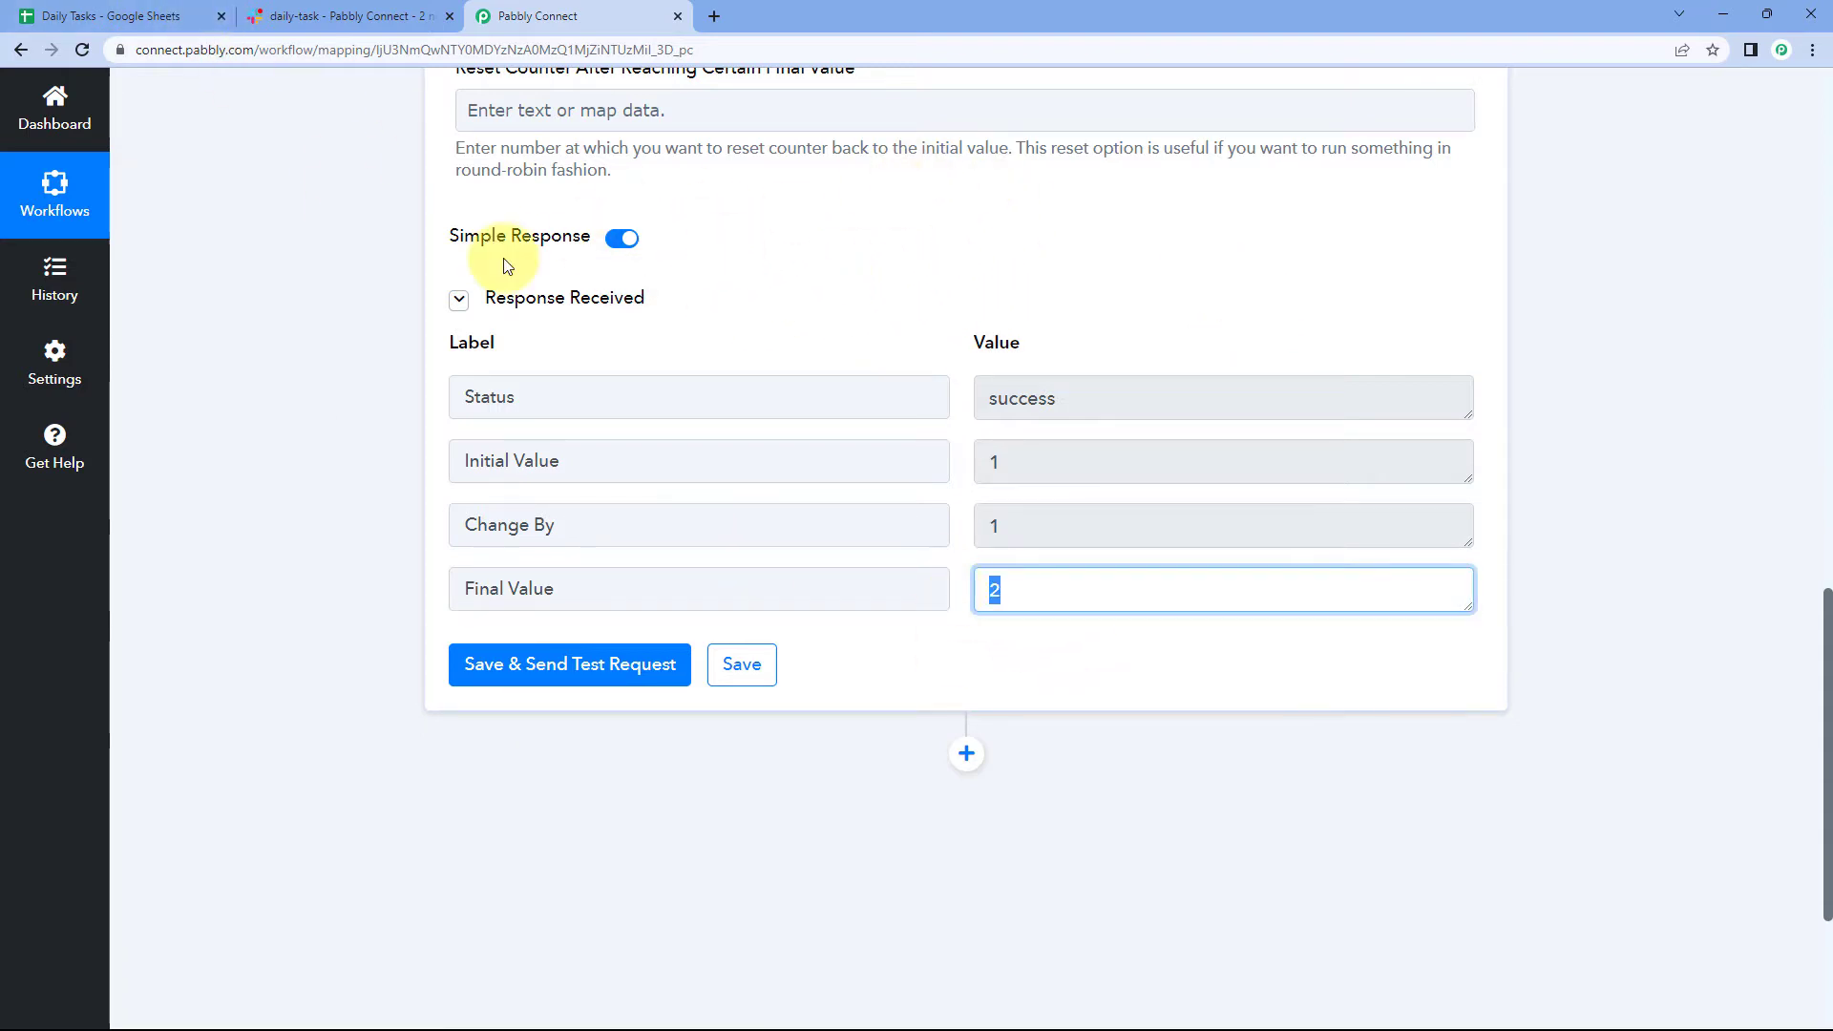
pyautogui.click(105, 16)
pyautogui.click(286, 304)
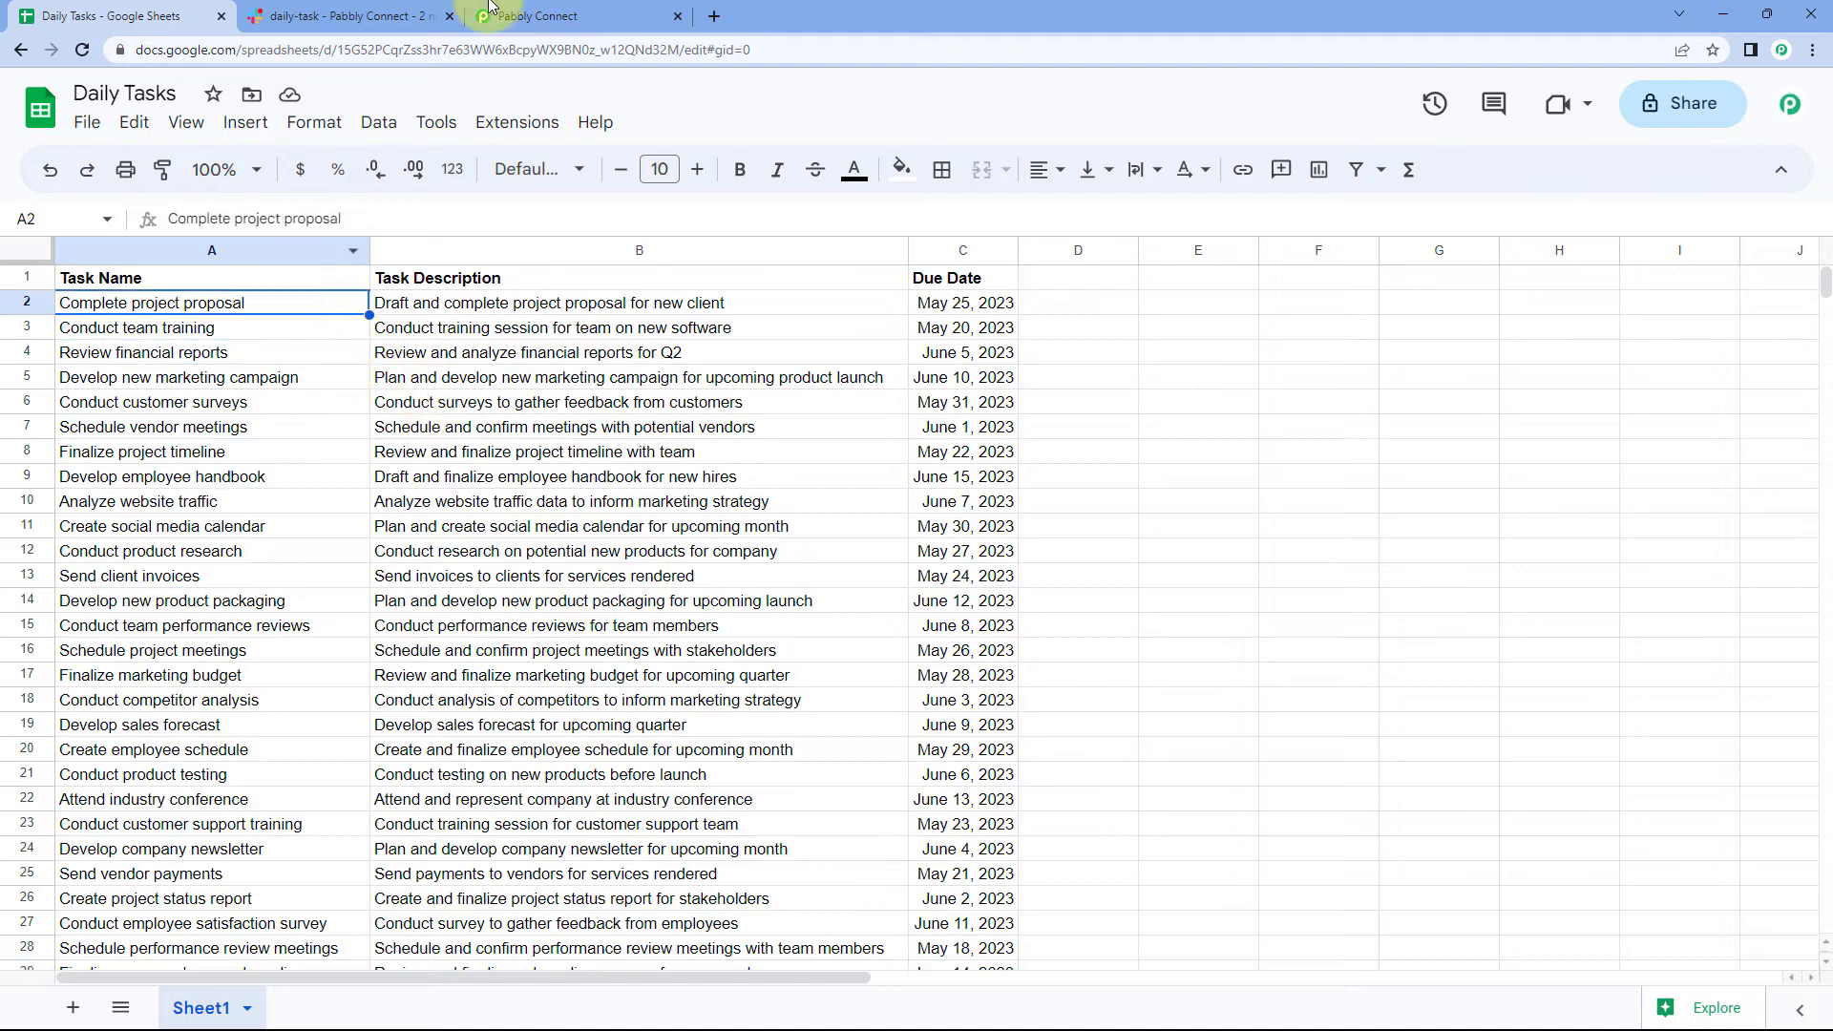
pyautogui.click(485, 19)
pyautogui.scroll(1, 810, 261)
pyautogui.scroll(-1, 811, 264)
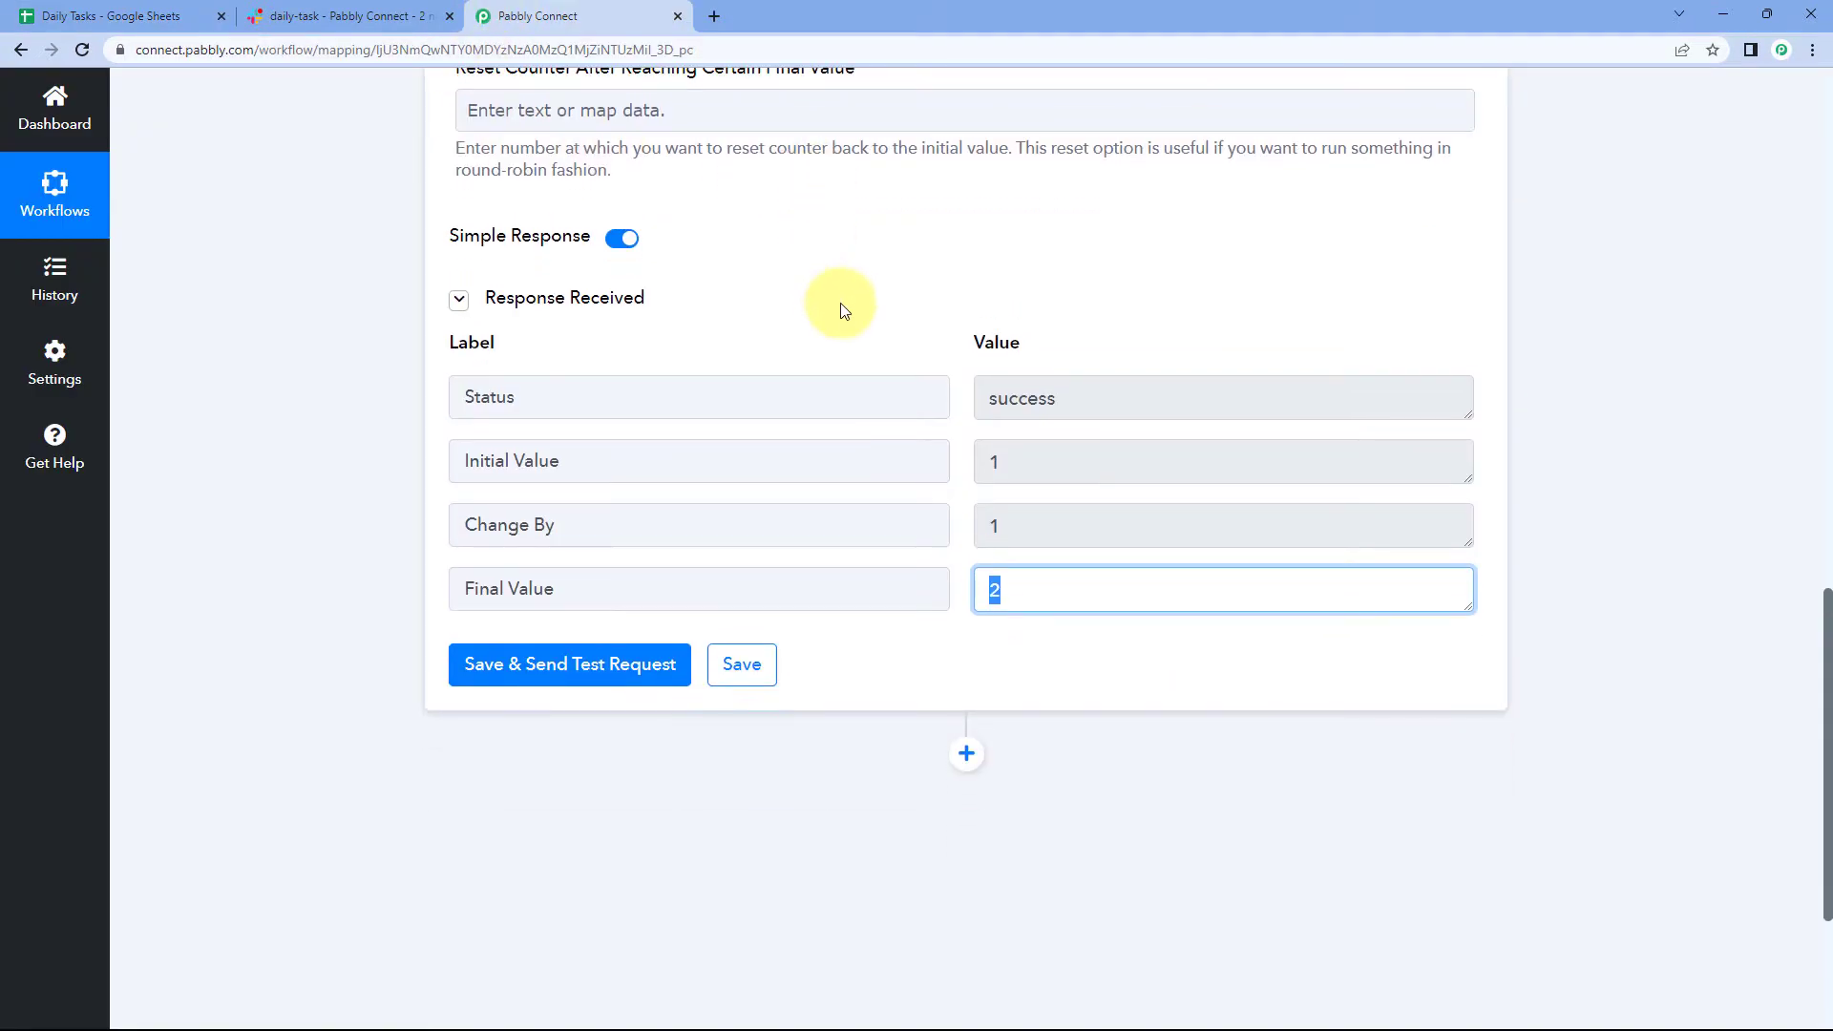
pyautogui.click(840, 302)
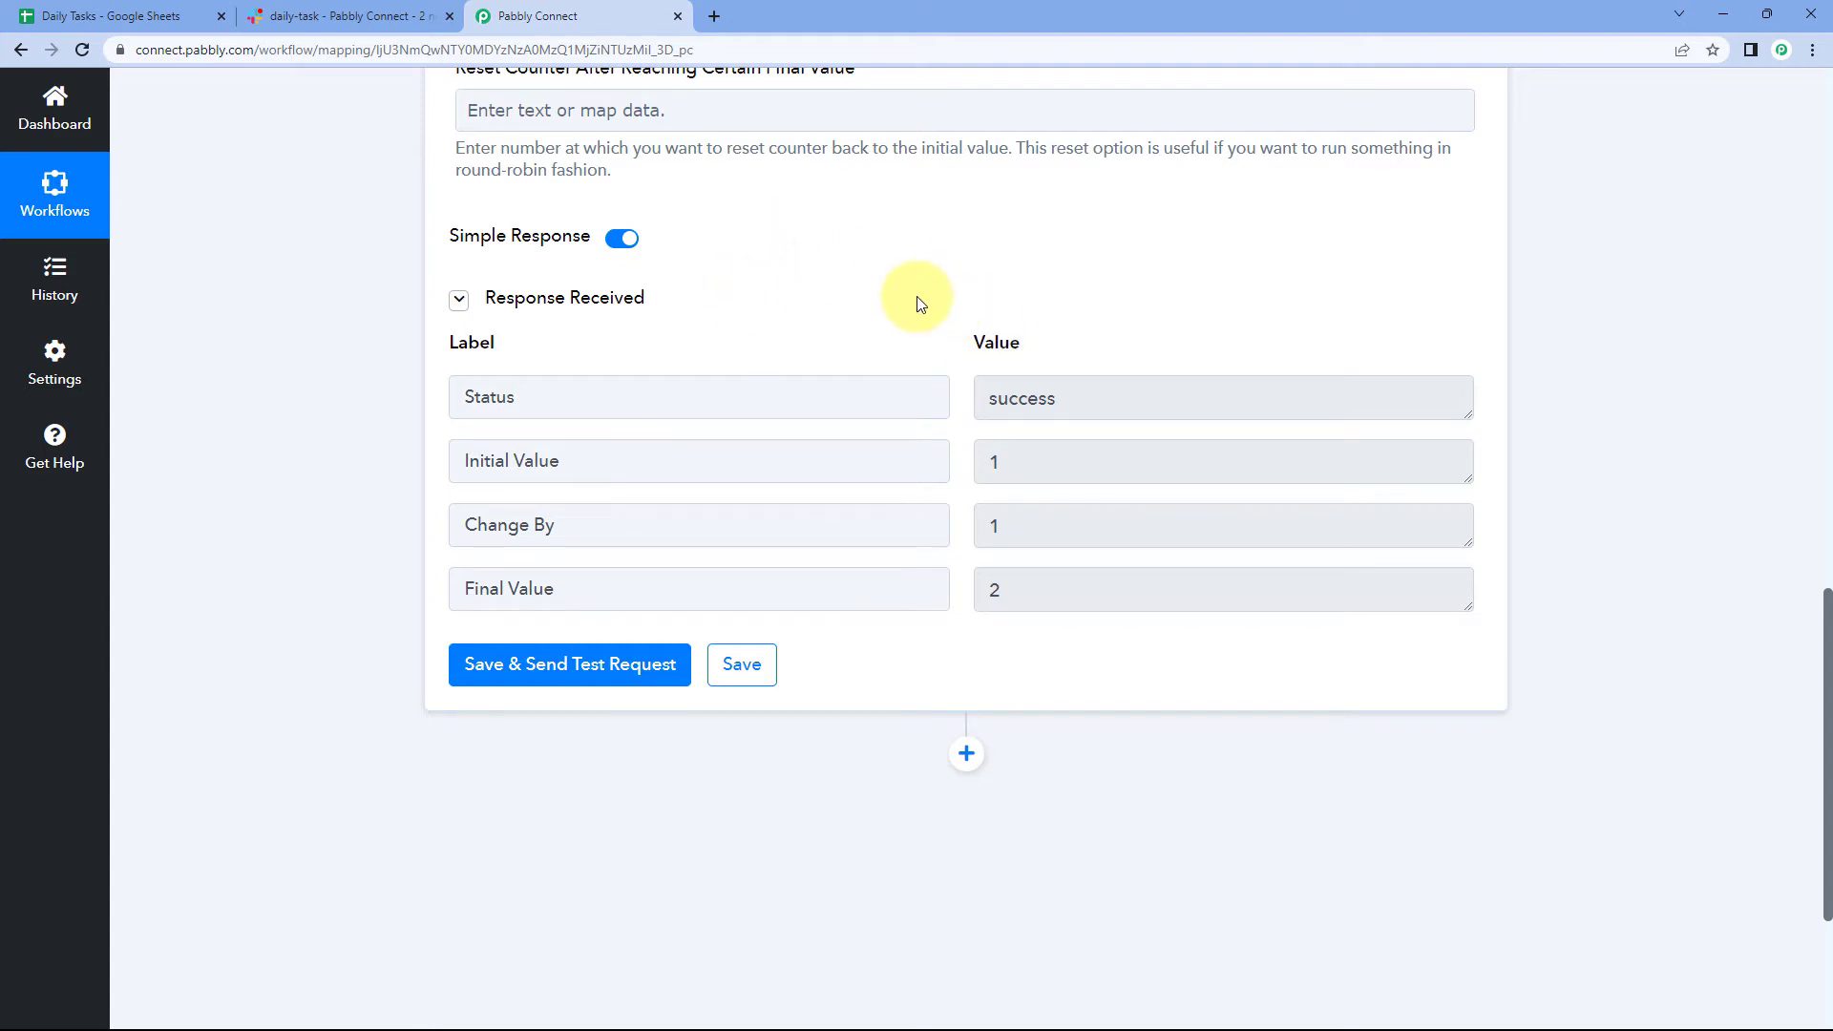
pyautogui.scroll(-1, 920, 304)
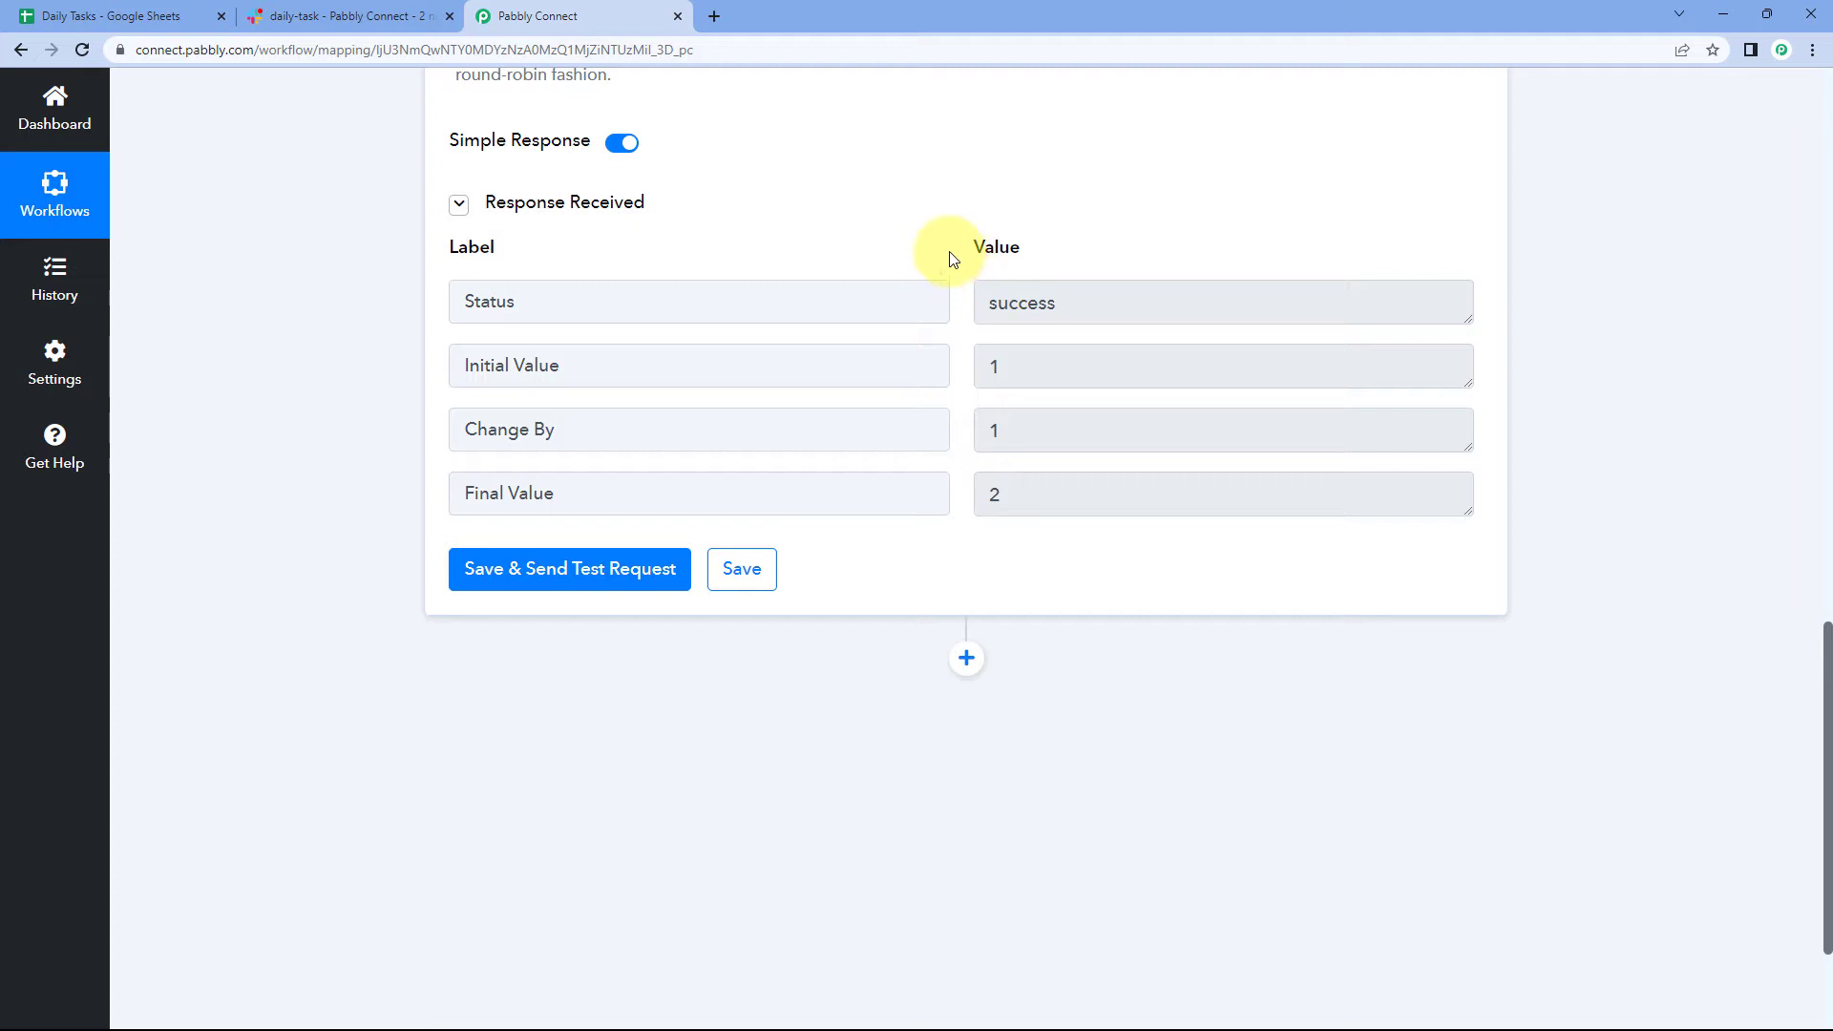
pyautogui.click(994, 493)
pyautogui.click(959, 494)
# Add a Google Sheets action step after the counter with Get Row(s) as its action event
pyautogui.scroll(-1, 958, 492)
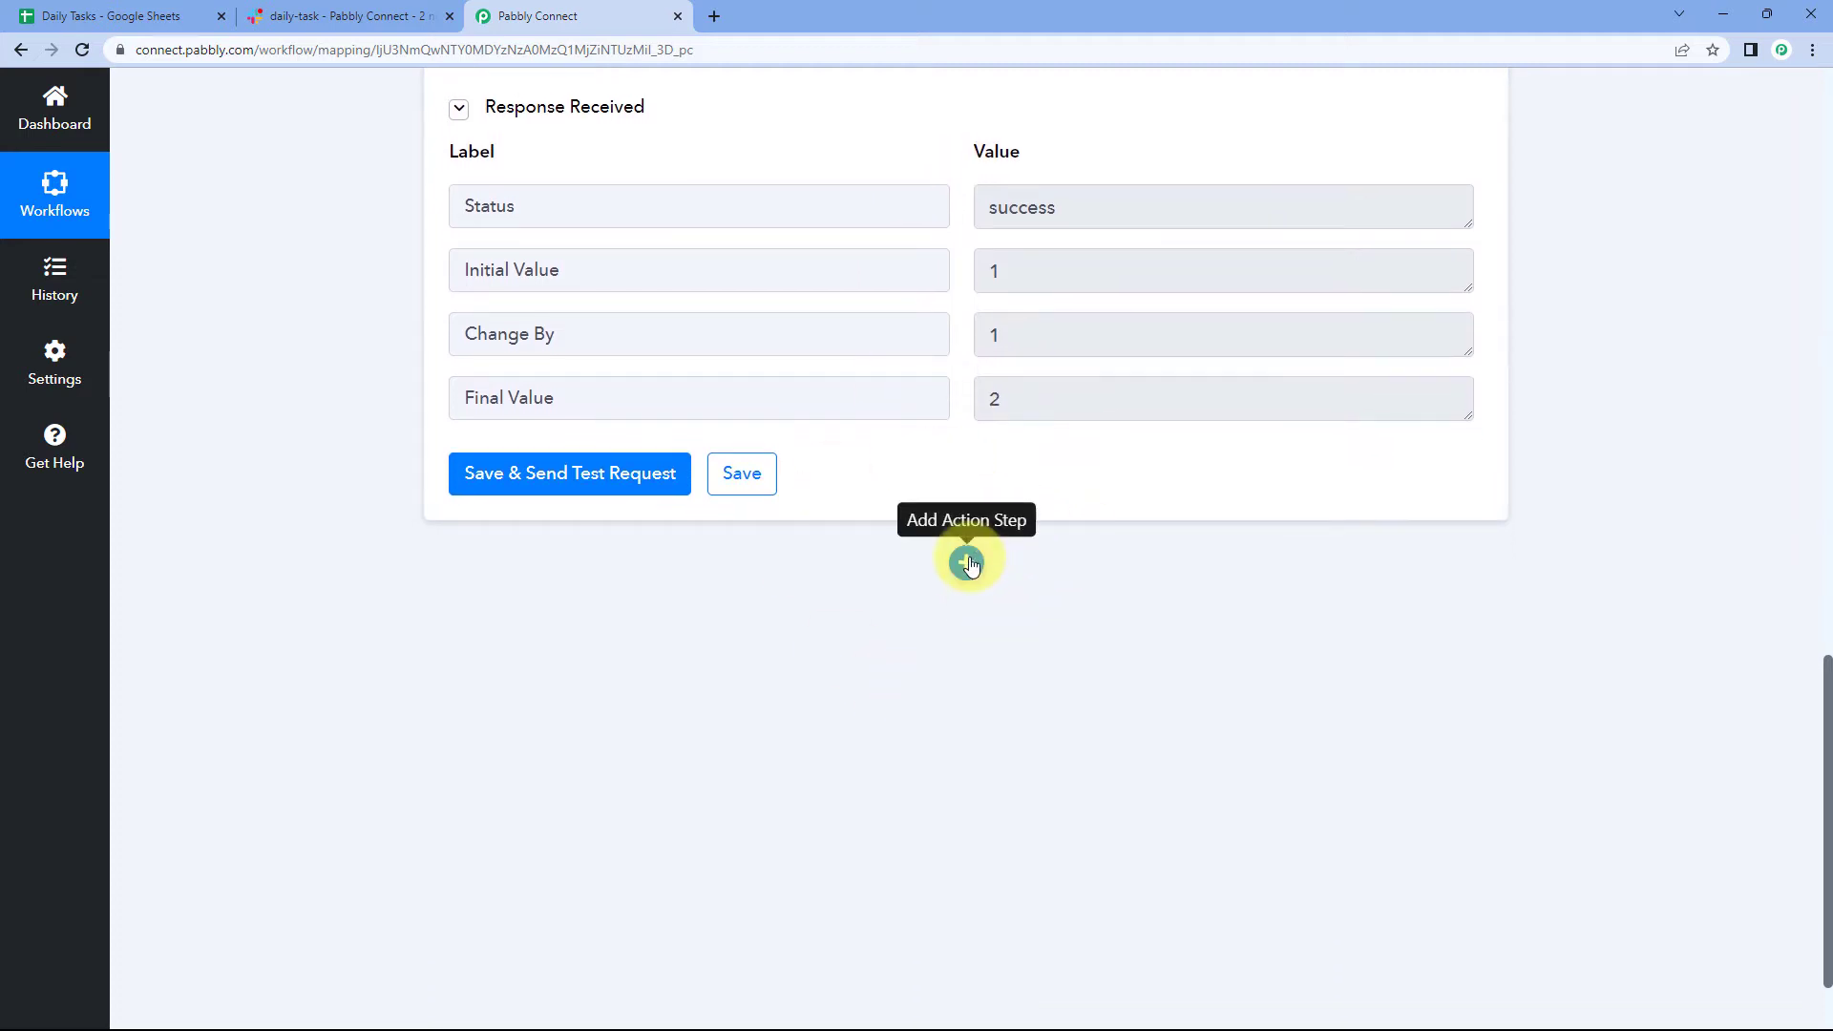
pyautogui.click(966, 563)
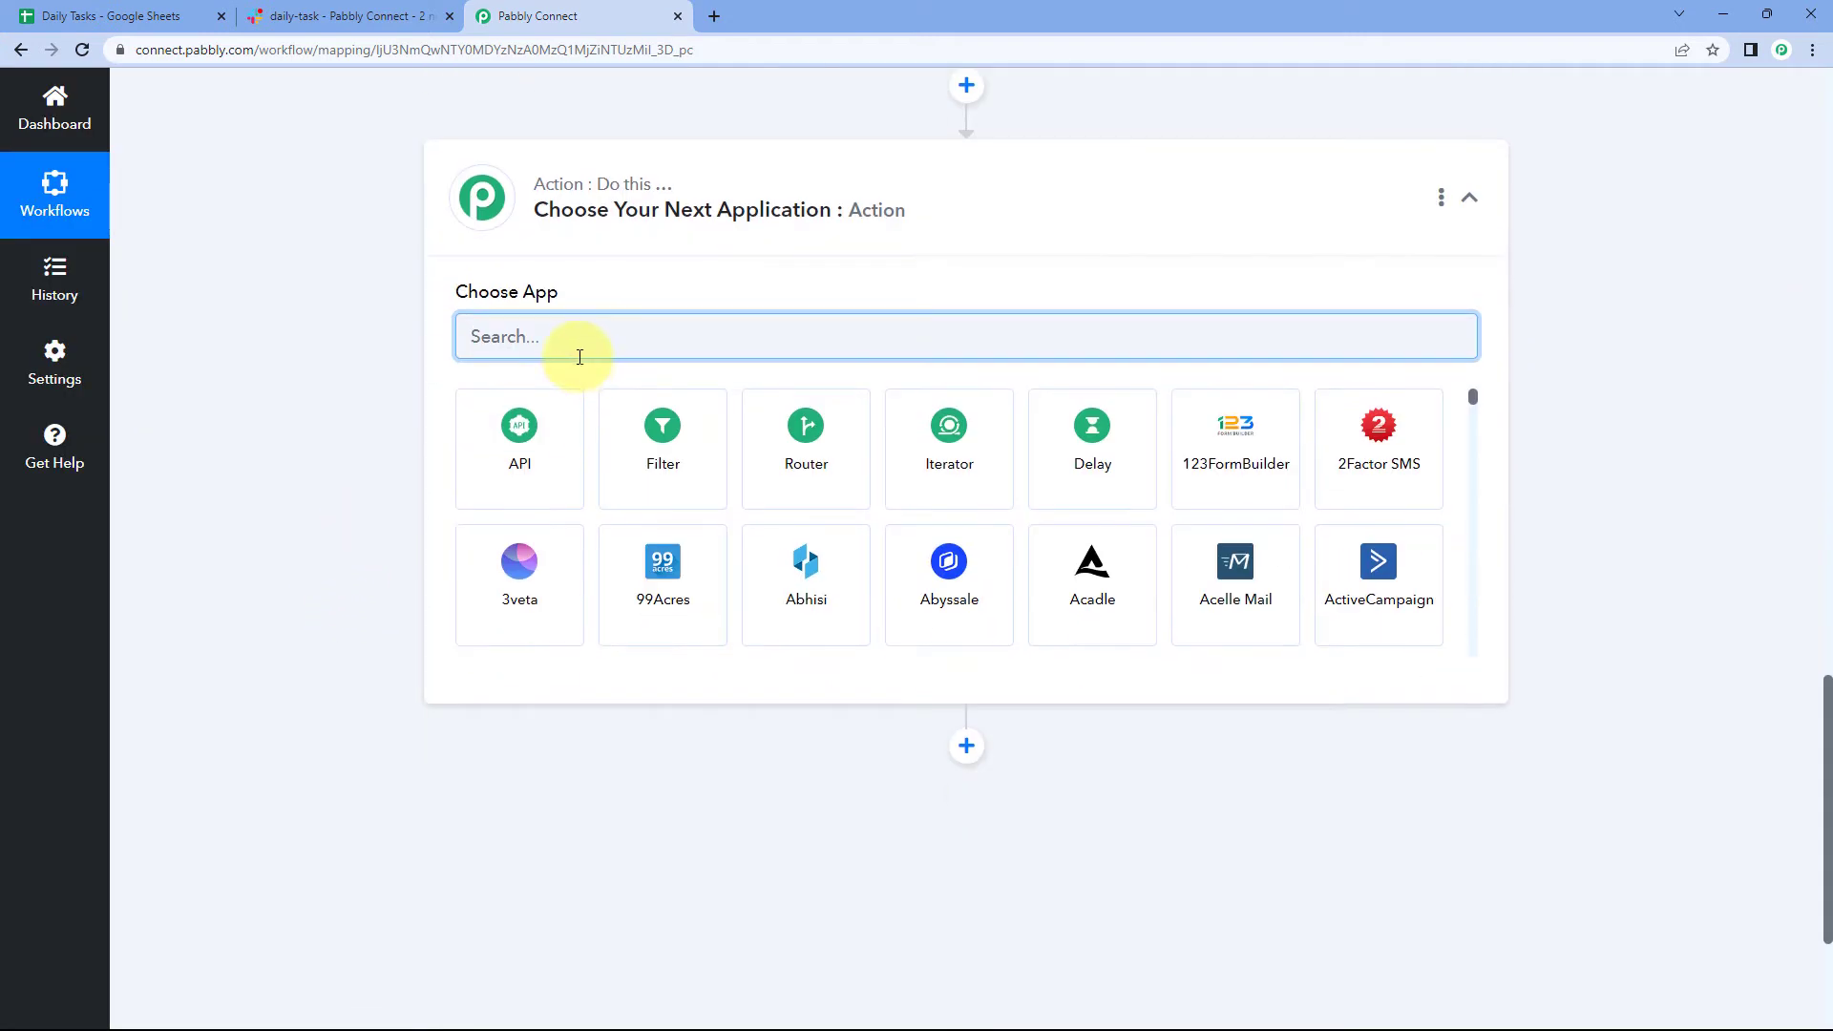
pyautogui.write('Google Sh')
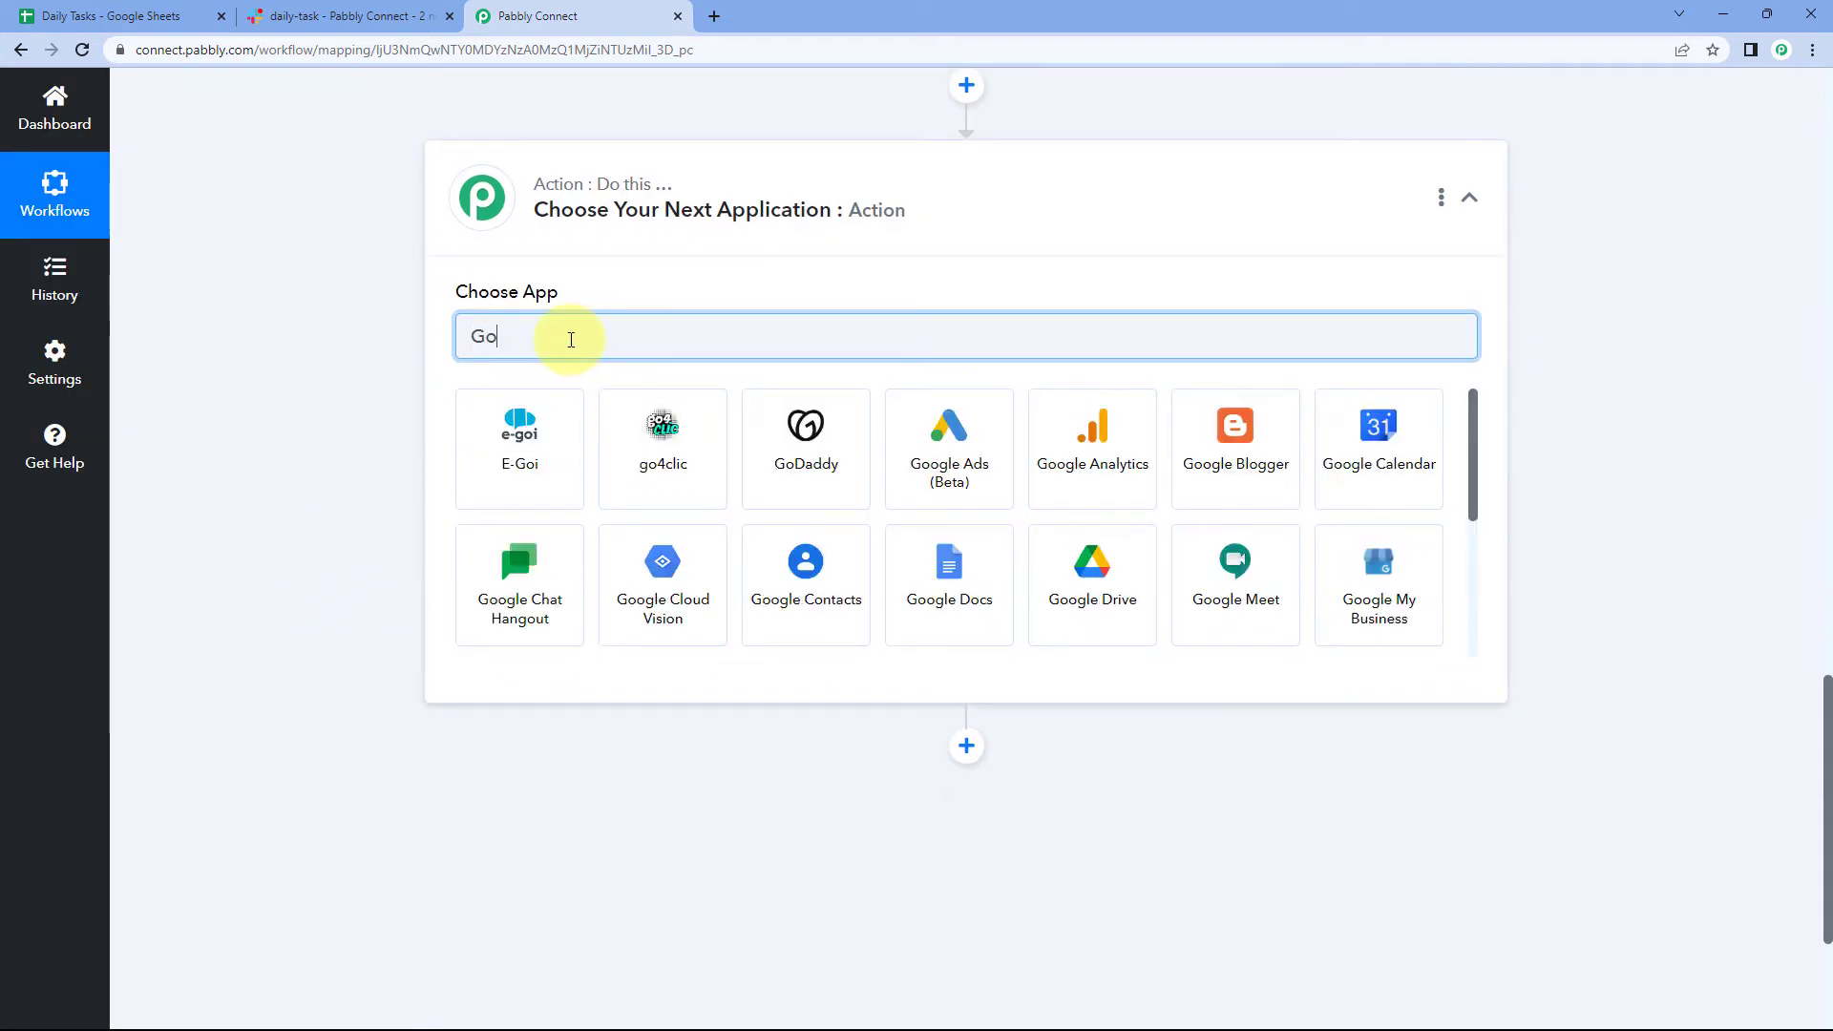
pyautogui.press('BackSpace')
pyautogui.press('BackSpace')
pyautogui.write('hee')
pyautogui.click(543, 444)
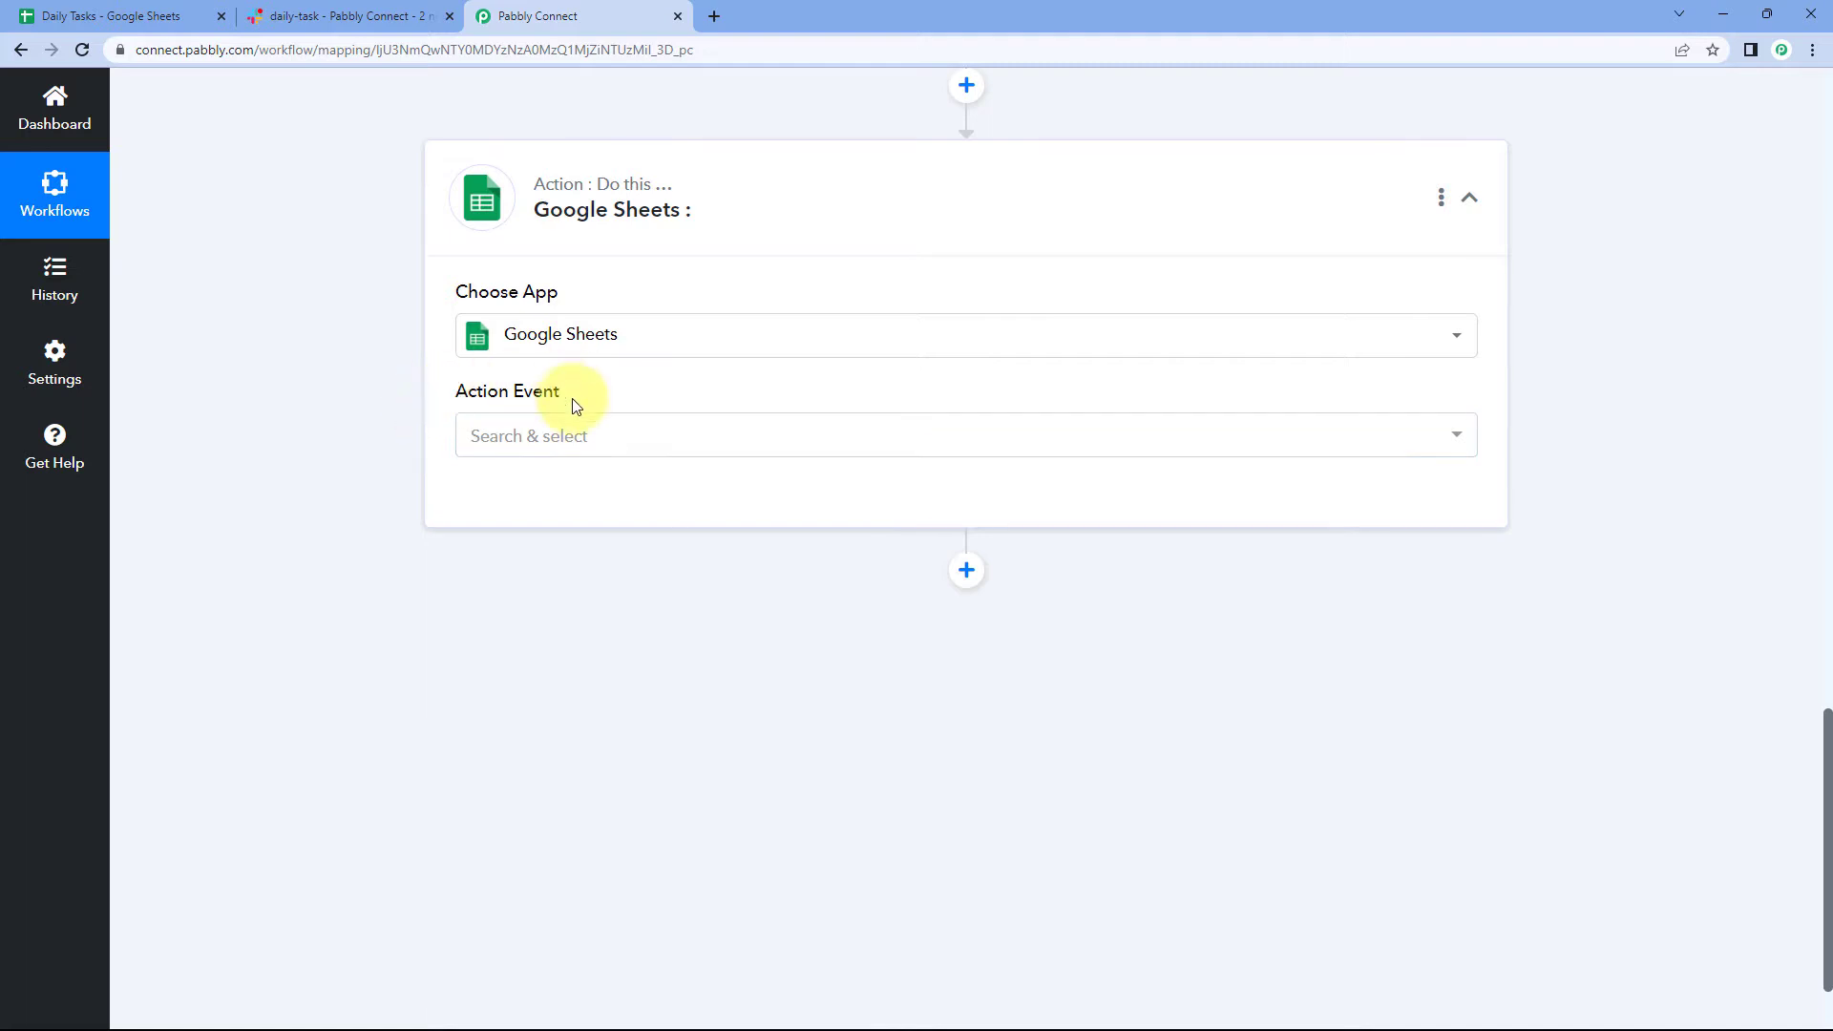
pyautogui.click(657, 447)
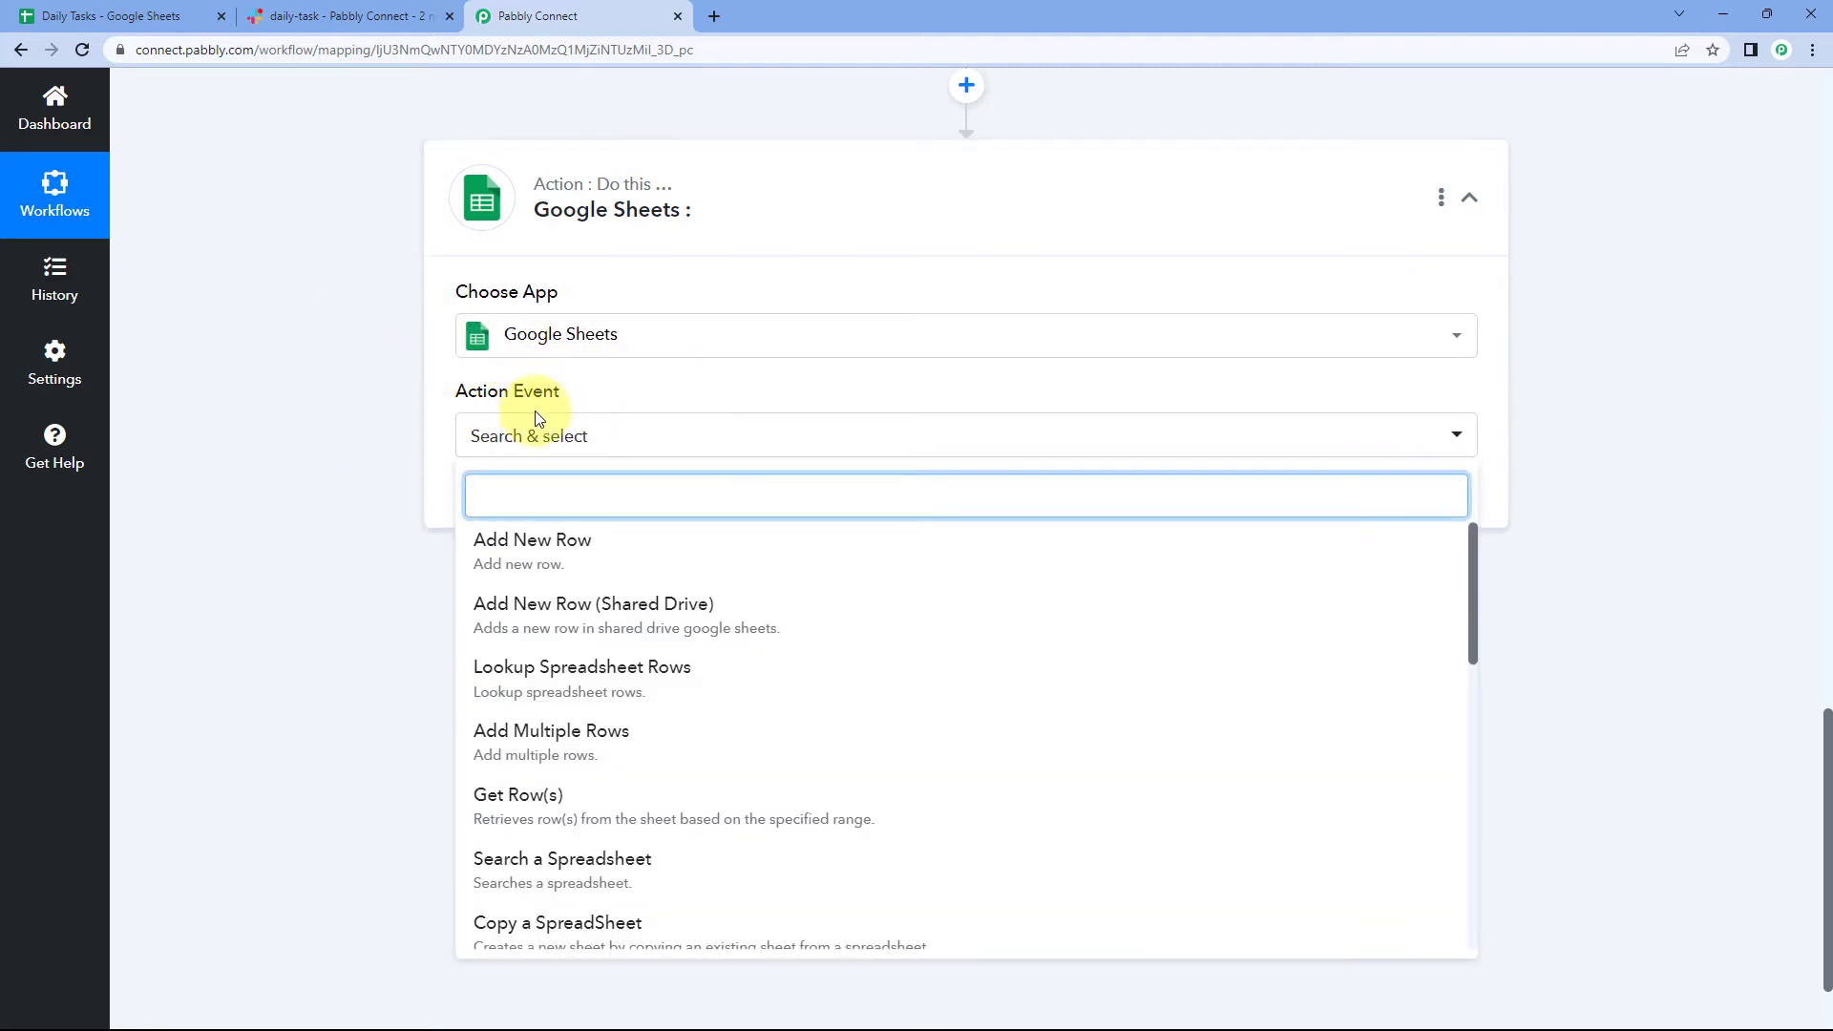
pyautogui.click(569, 800)
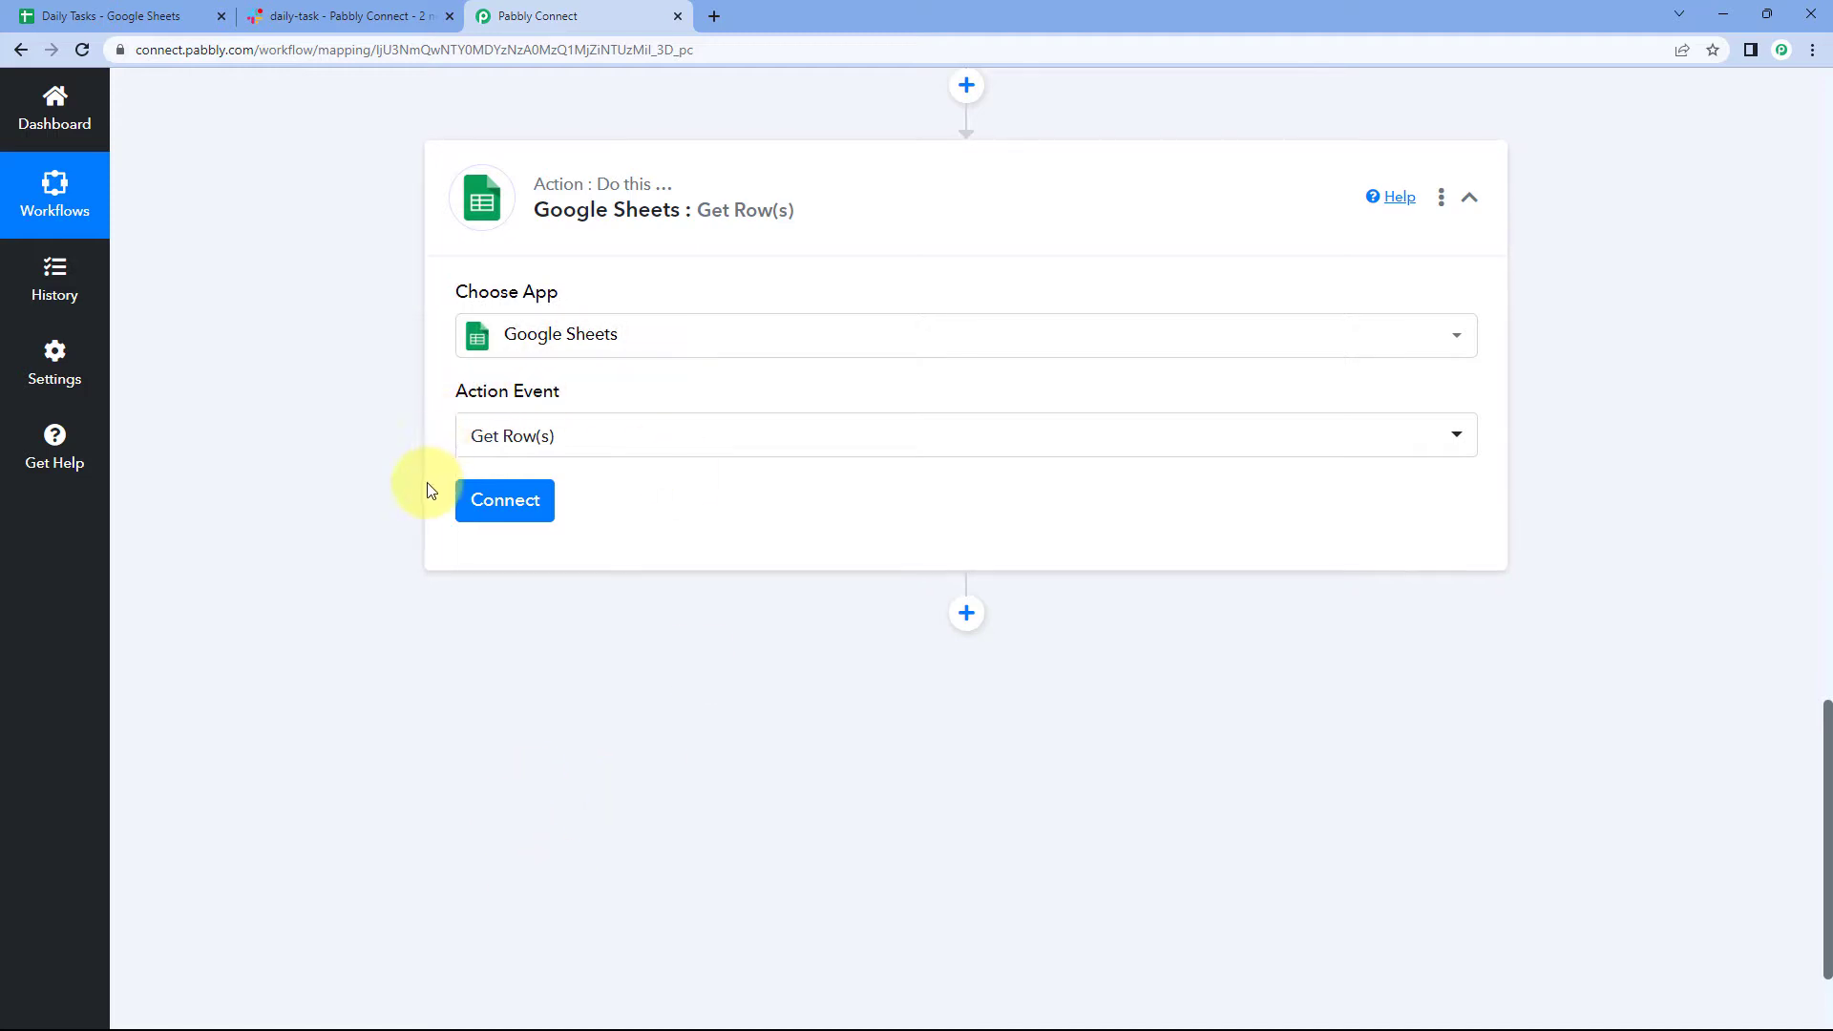
# Connect the Get Row(s) step through a new Google Sheets connection, authorizing Pabbly Connect Sheets with the Google account
pyautogui.click(505, 517)
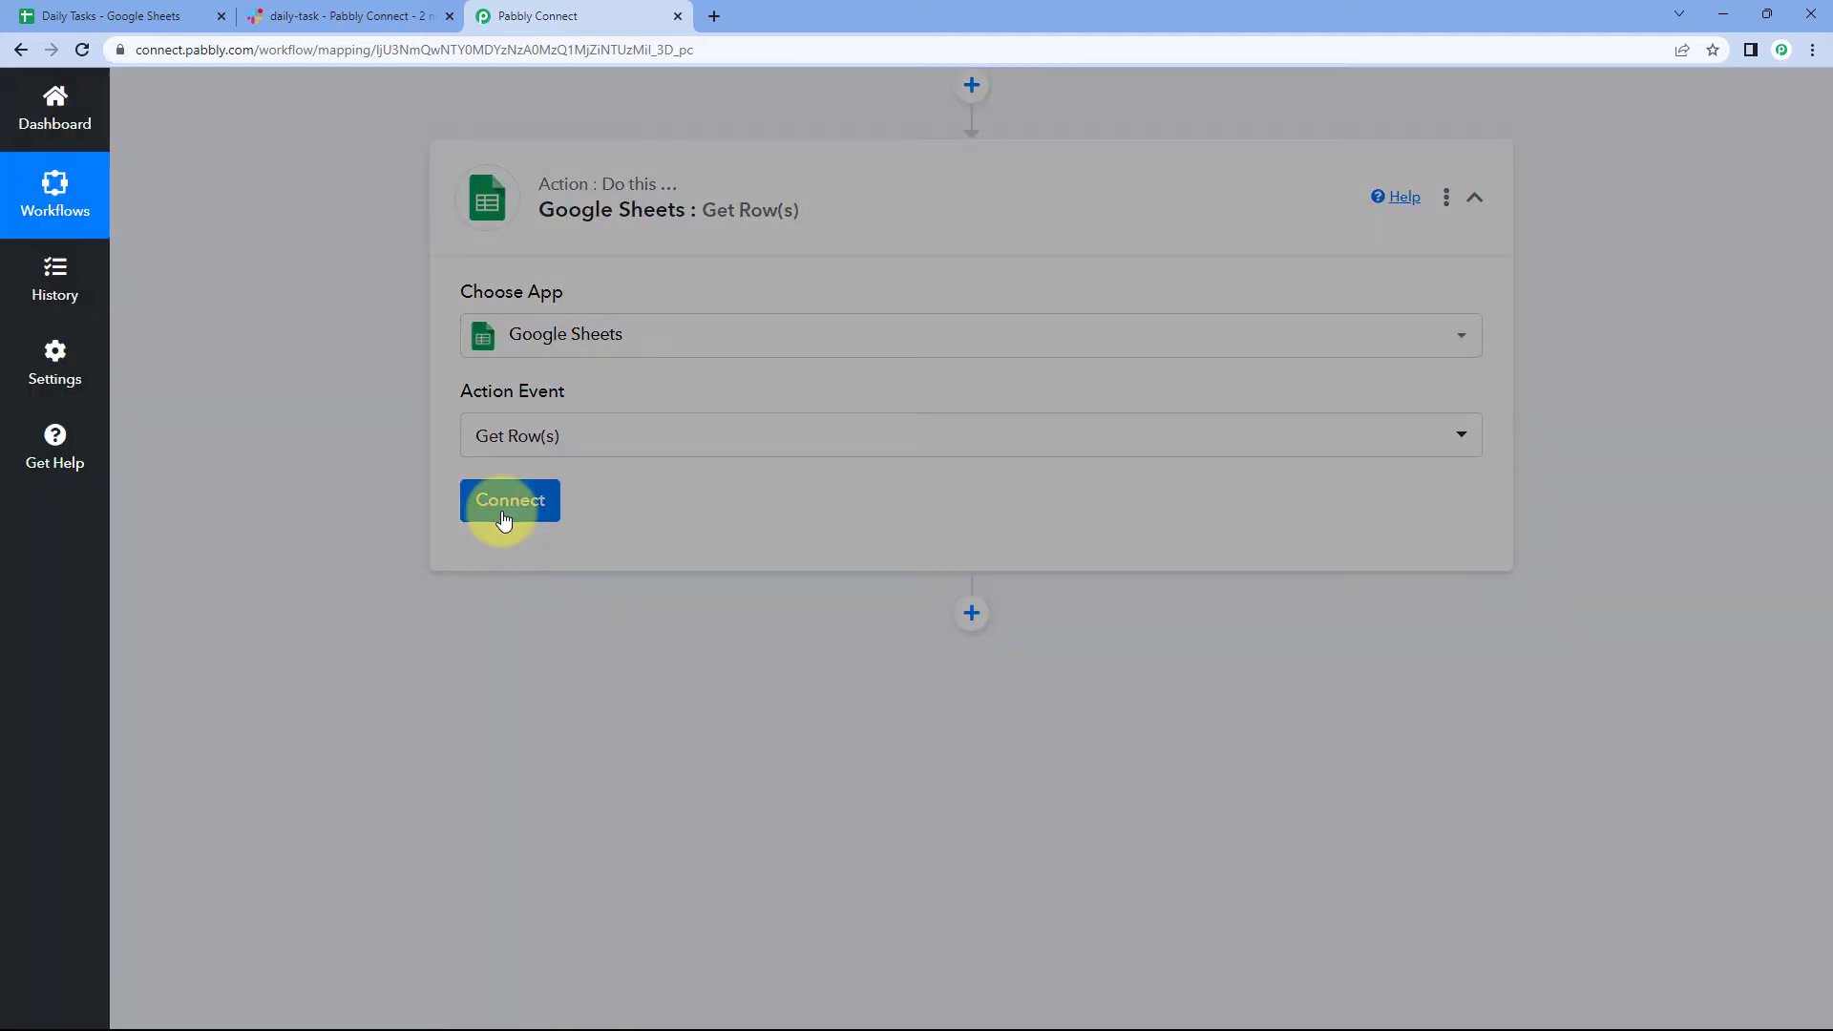
pyautogui.click(898, 296)
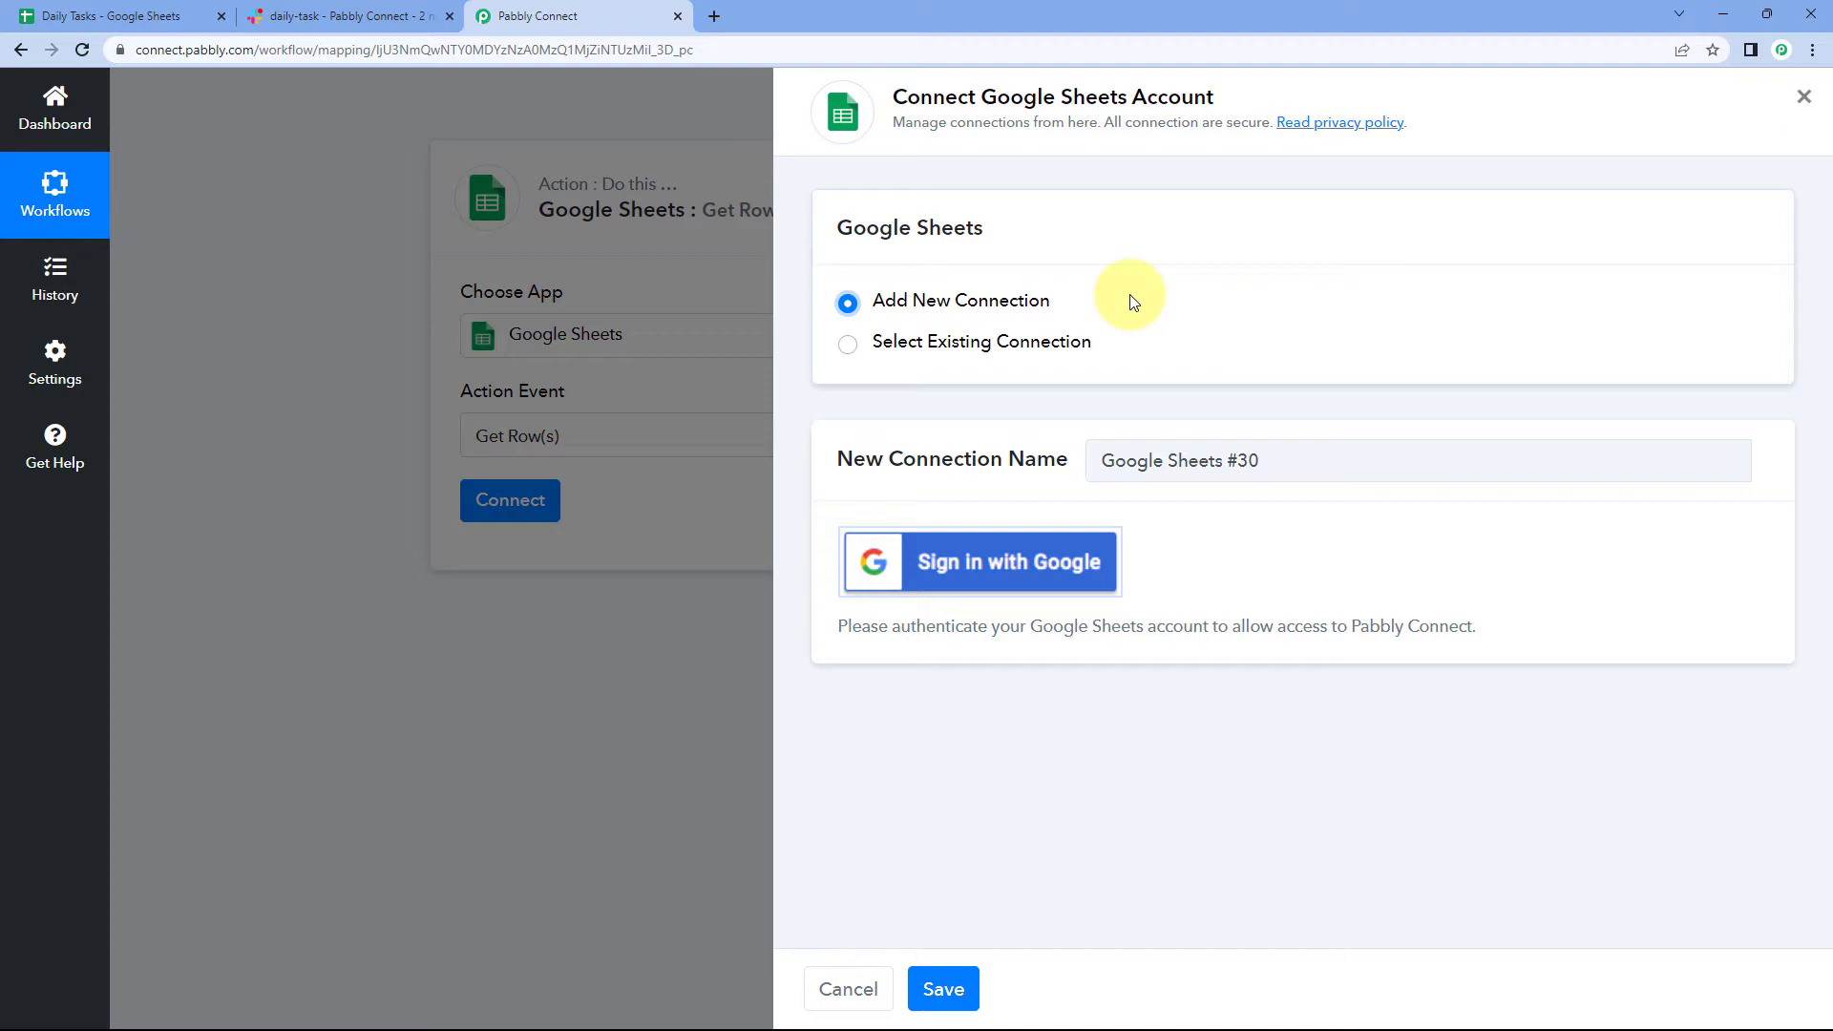
pyautogui.click(194, 12)
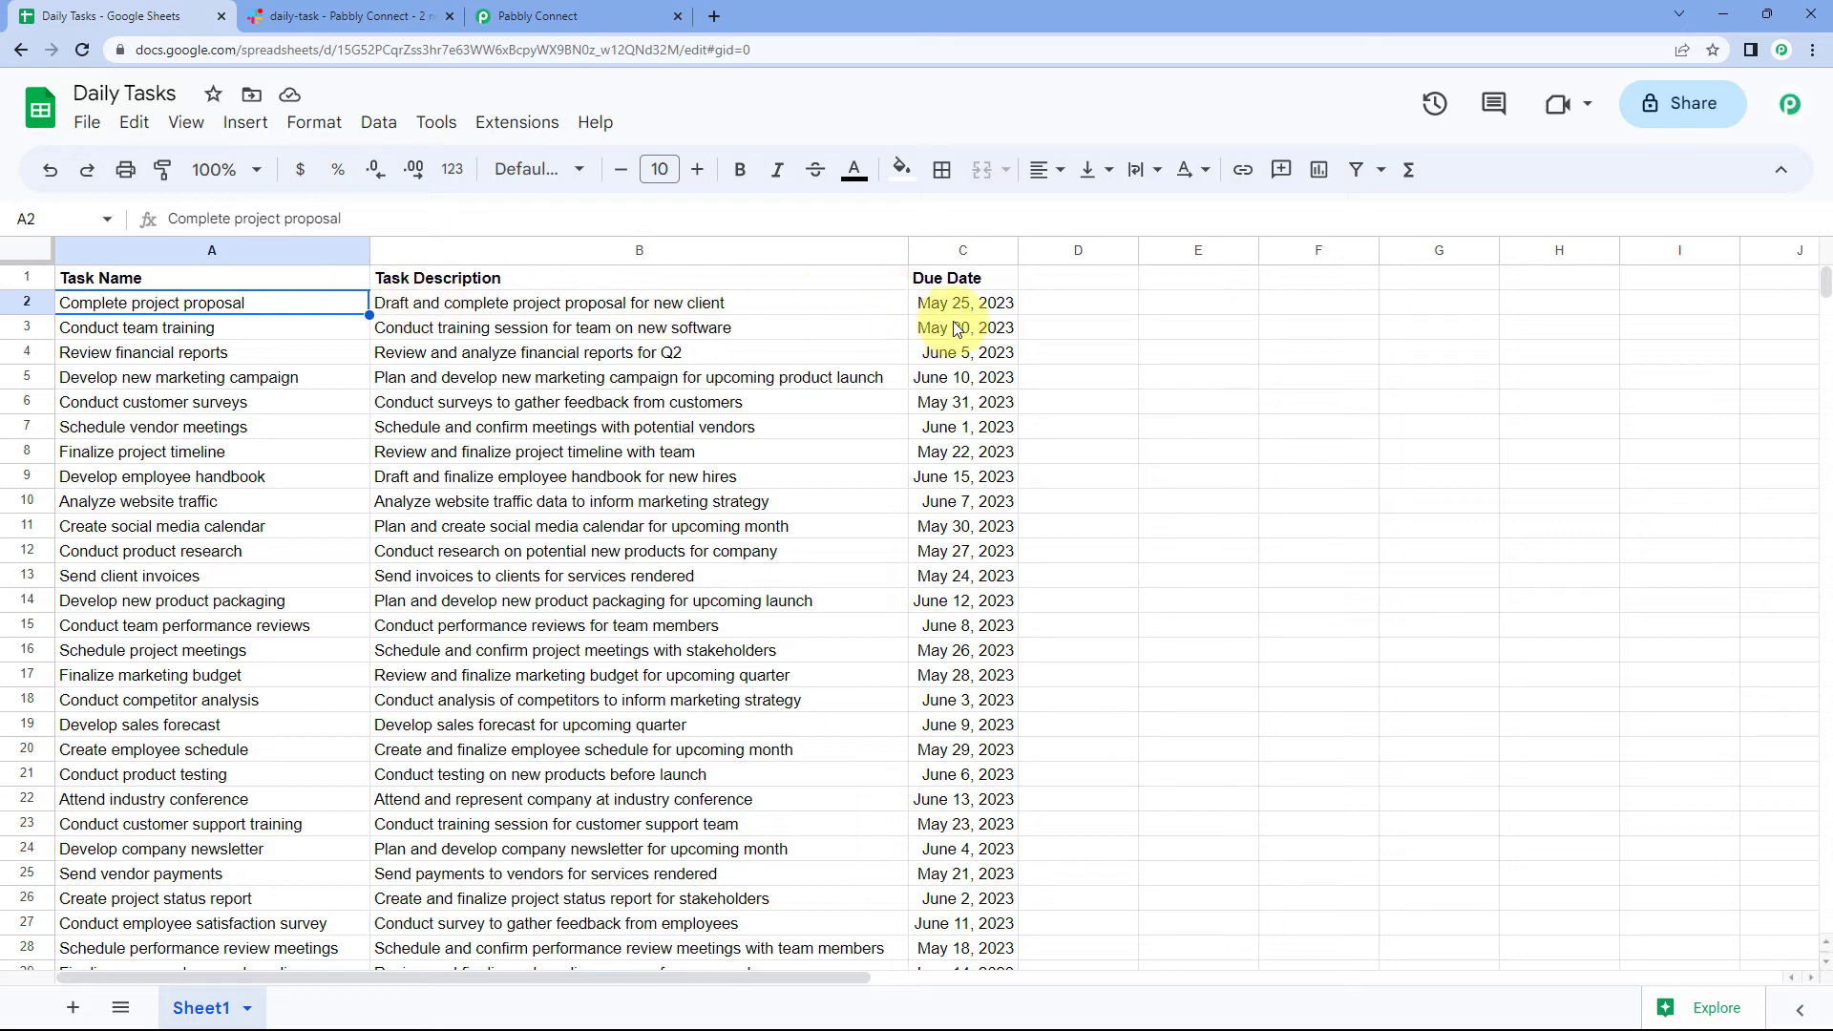
pyautogui.click(641, 9)
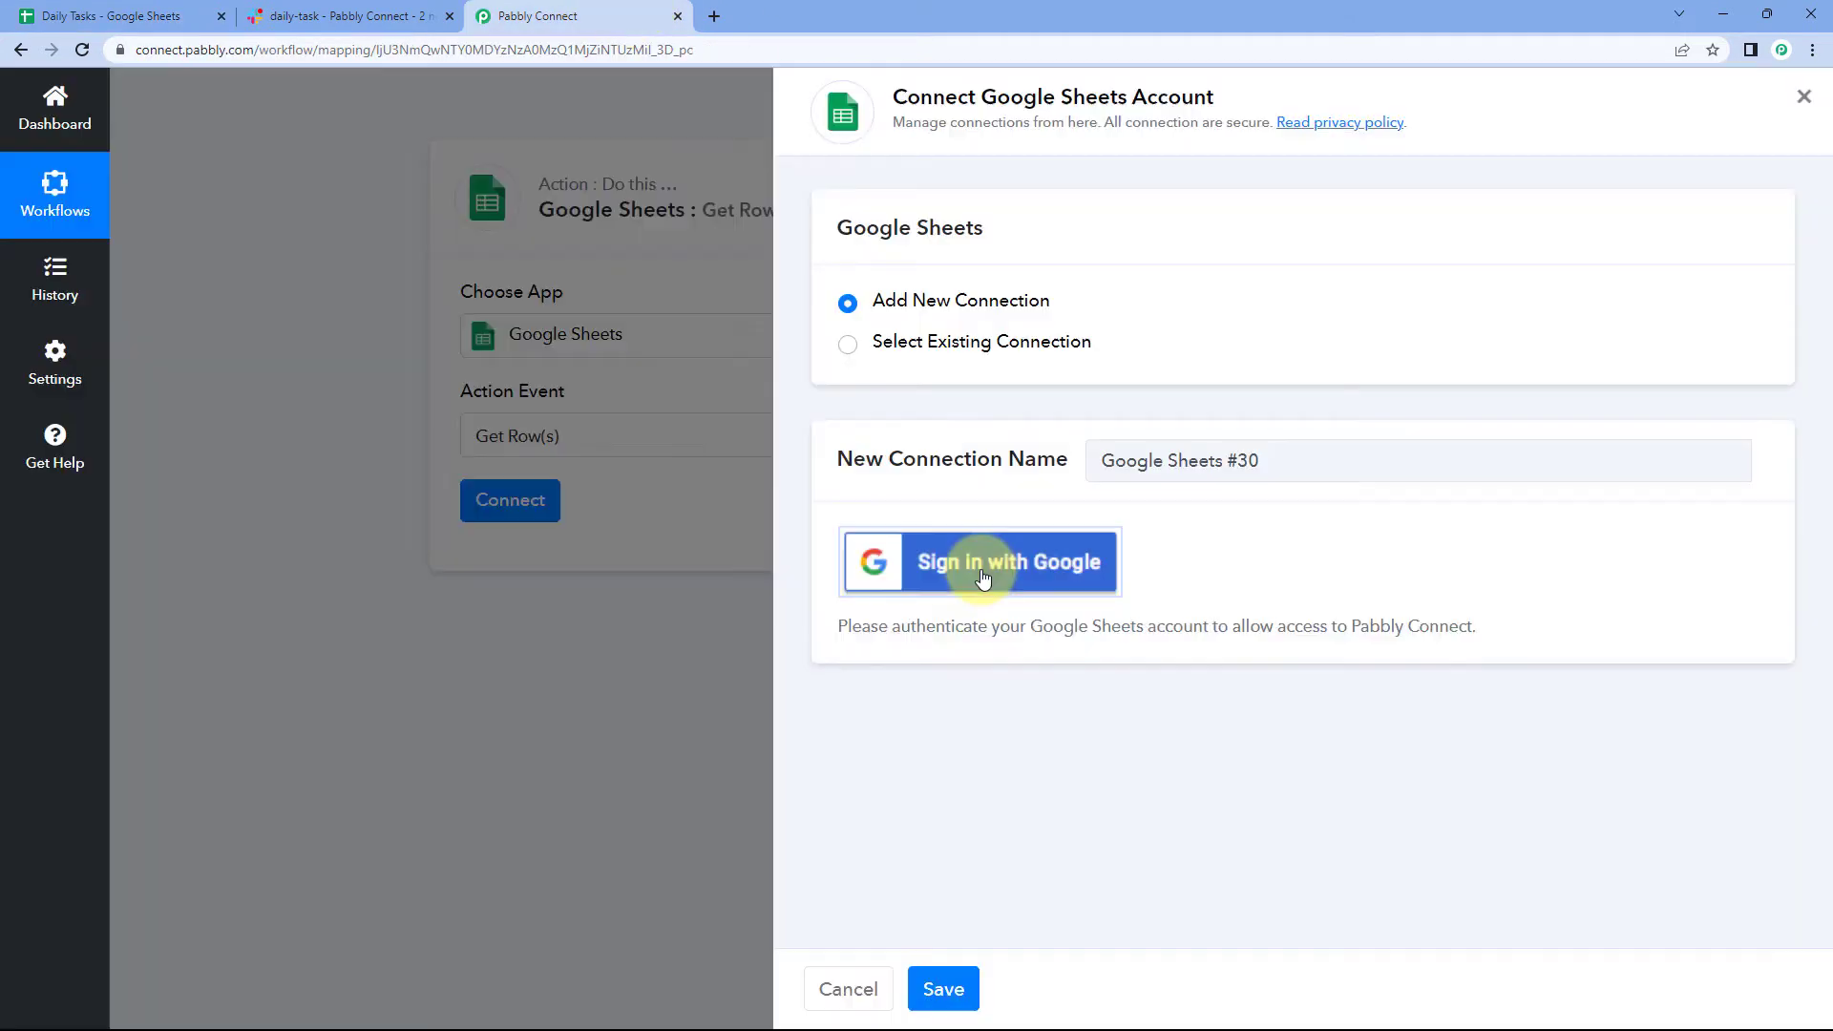
pyautogui.click(983, 578)
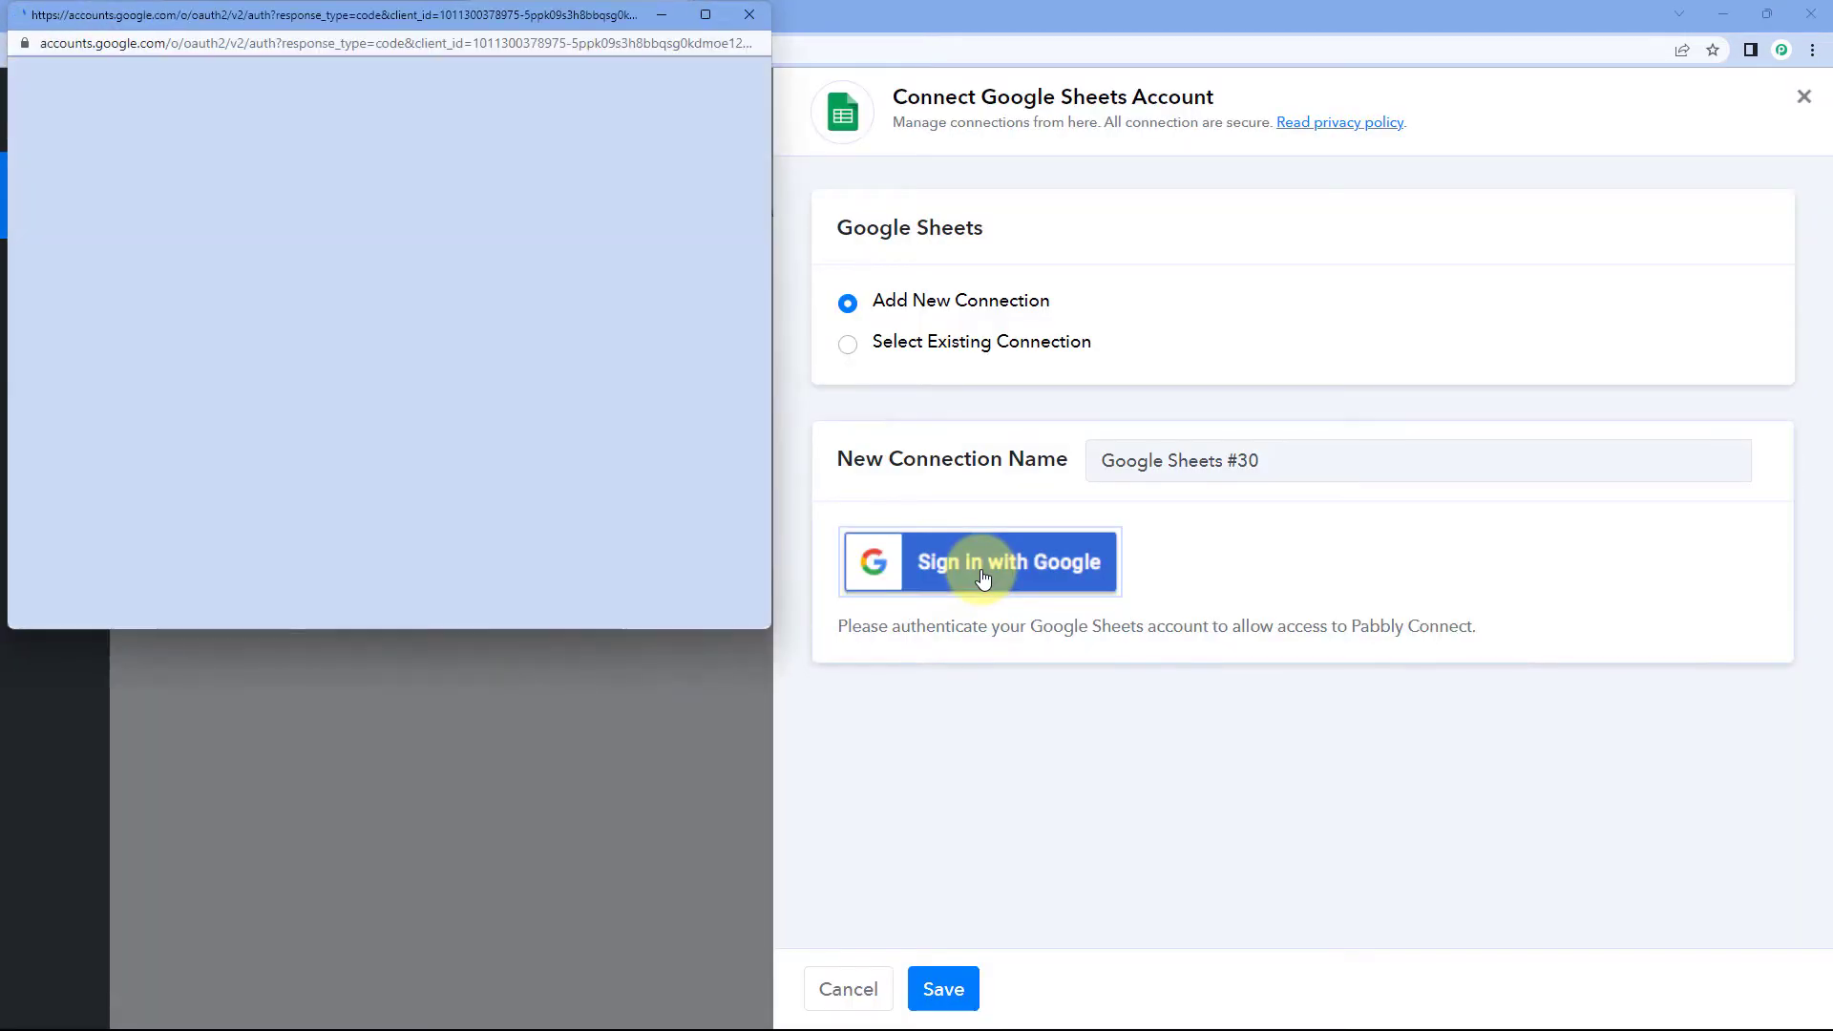
pyautogui.click(539, 380)
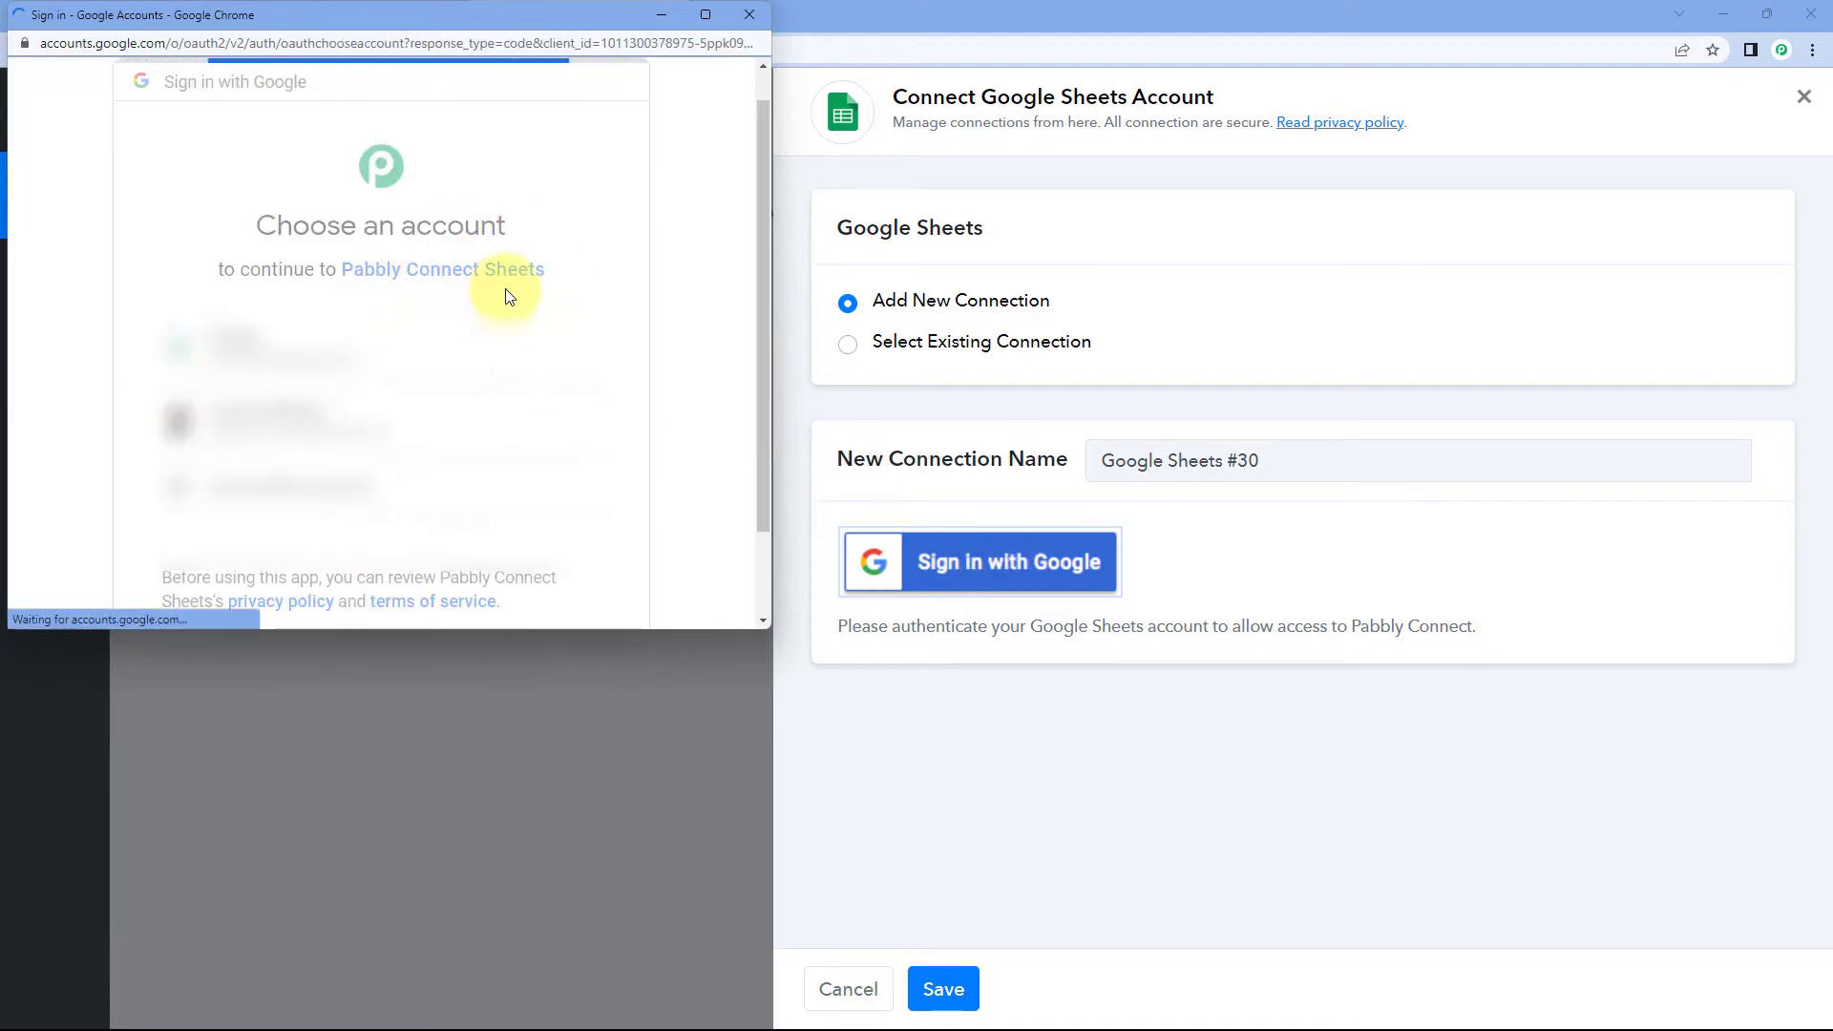
pyautogui.scroll(-4, 507, 300)
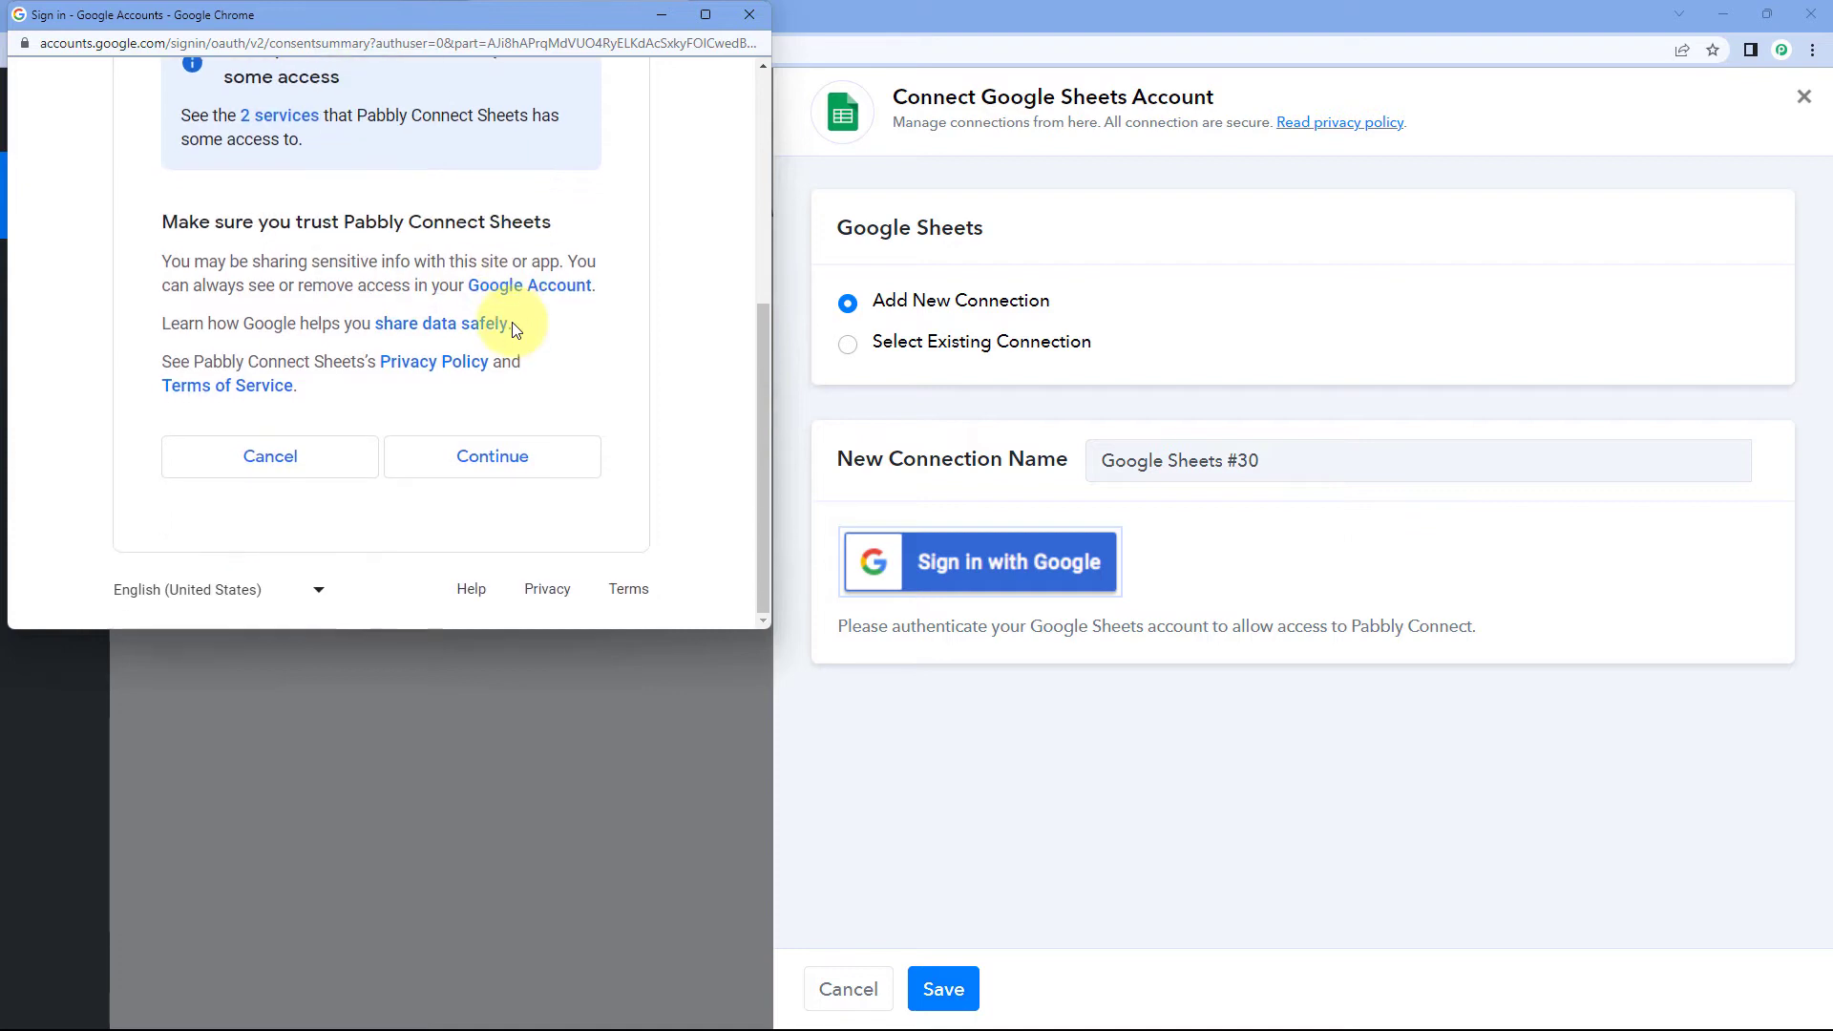
pyautogui.click(513, 462)
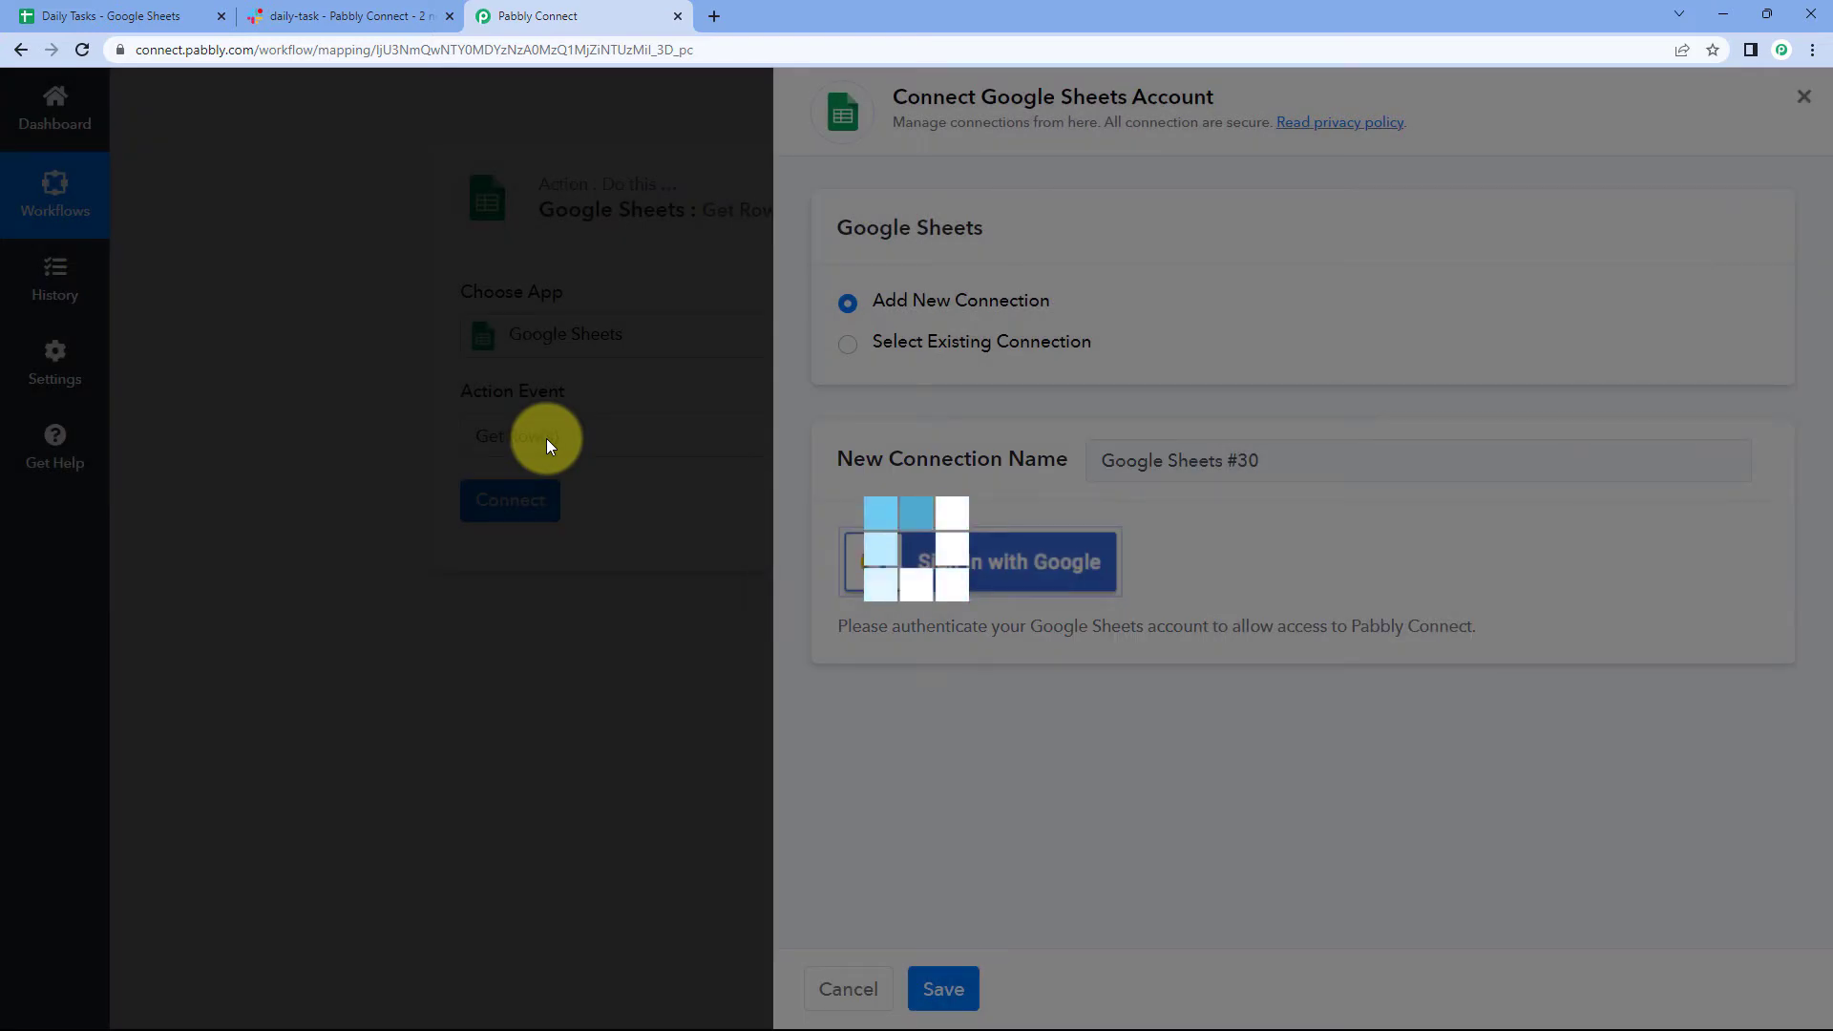
# Choose Daily Tasks as the Get Row(s) step's spreadsheet, checking its title in Google Sheets
pyautogui.scroll(-3, 607, 477)
pyautogui.scroll(-1, 412, 307)
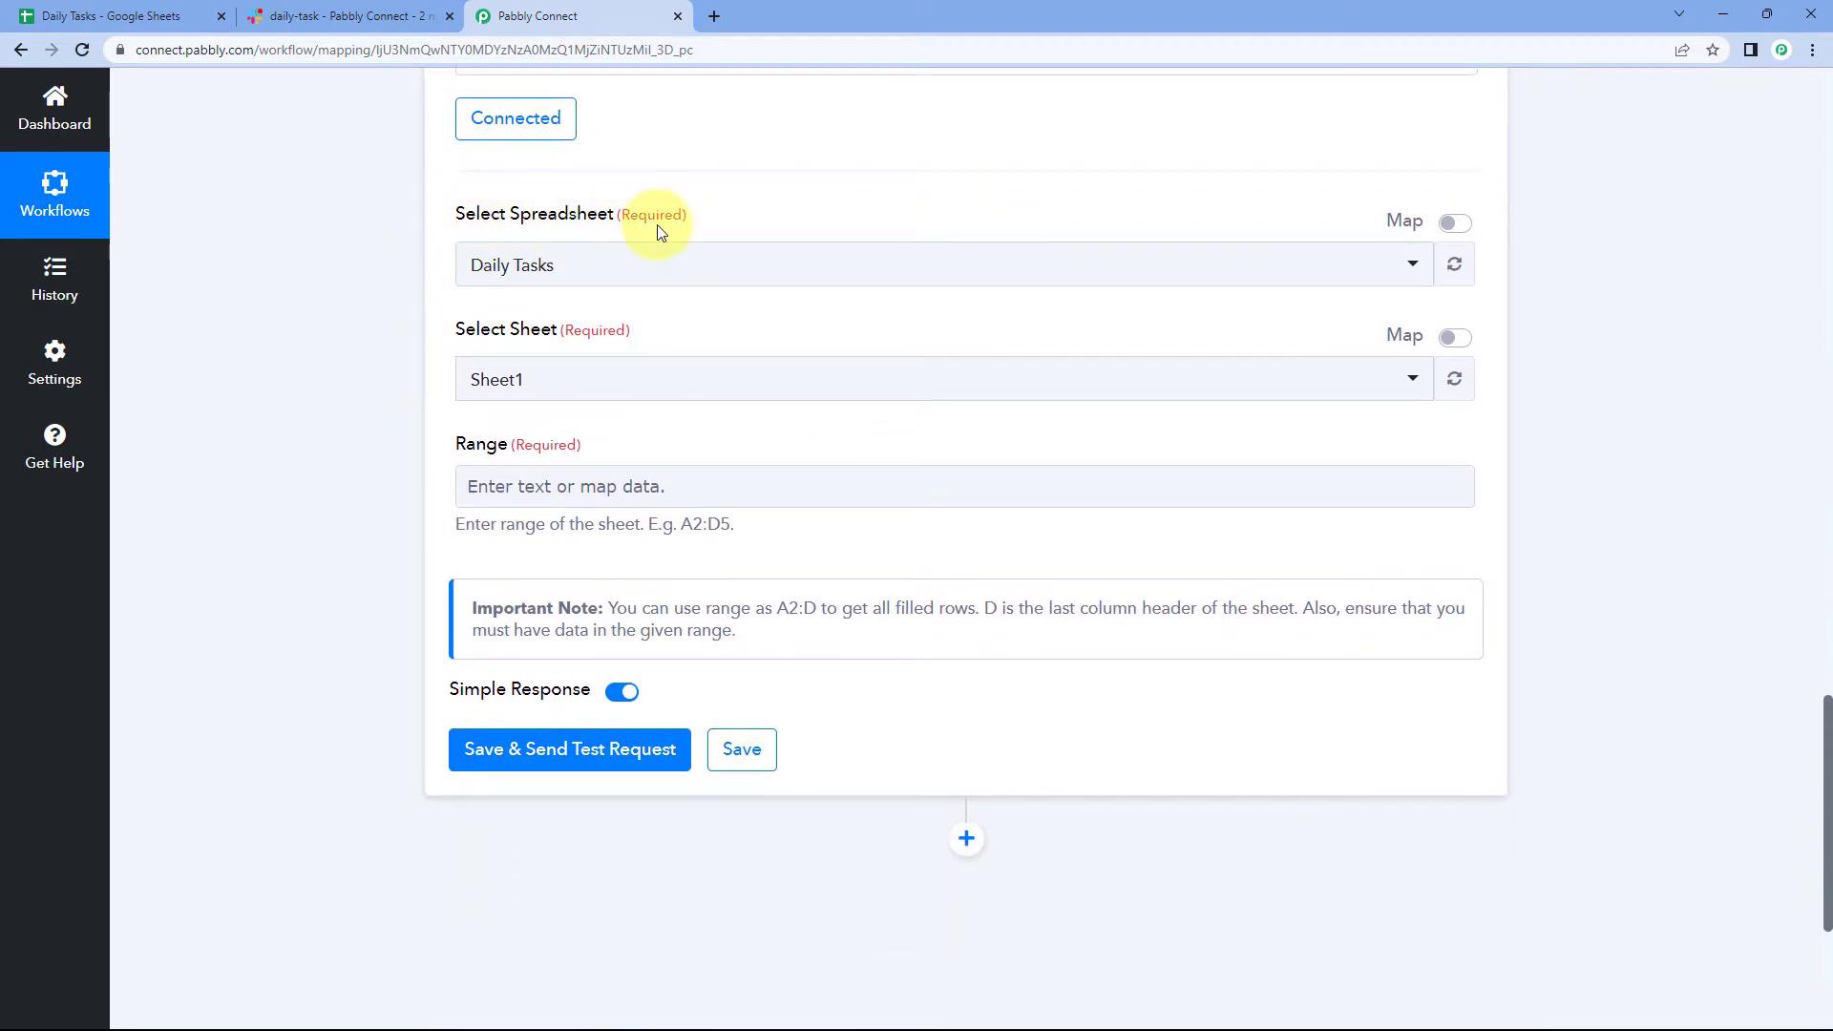
pyautogui.click(859, 266)
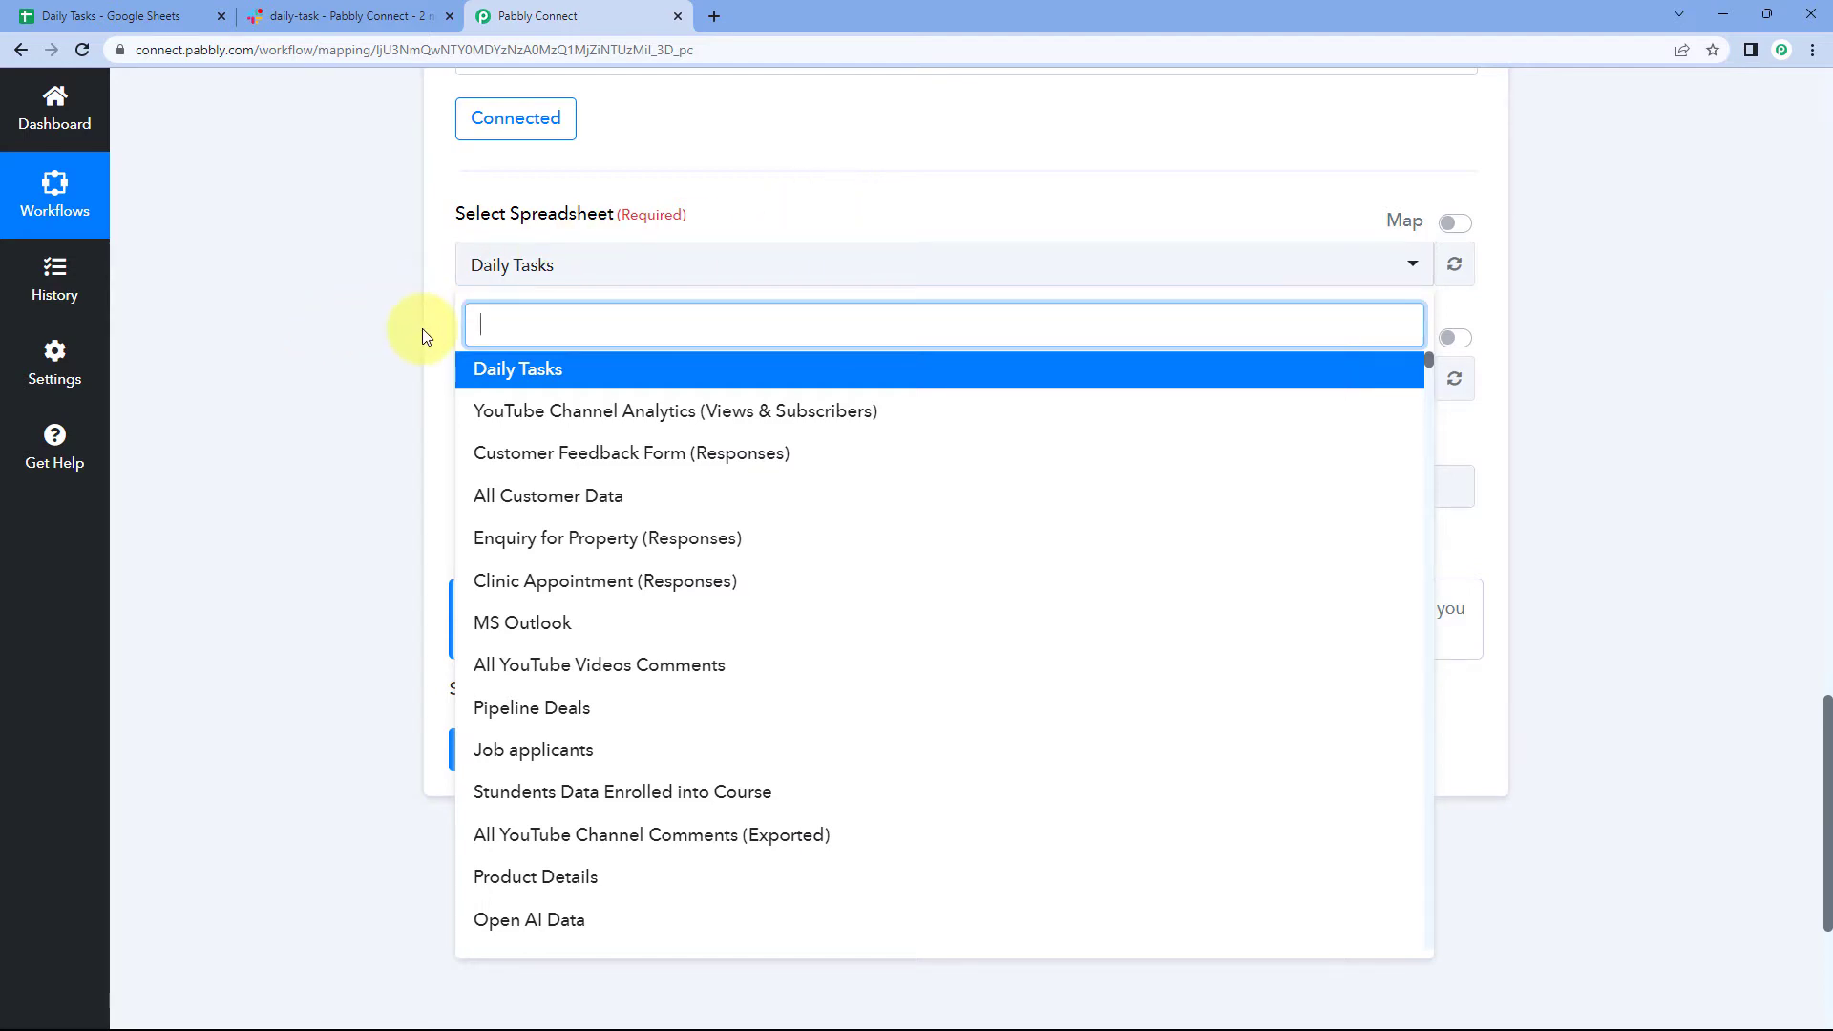
pyautogui.scroll(-3, 777, 483)
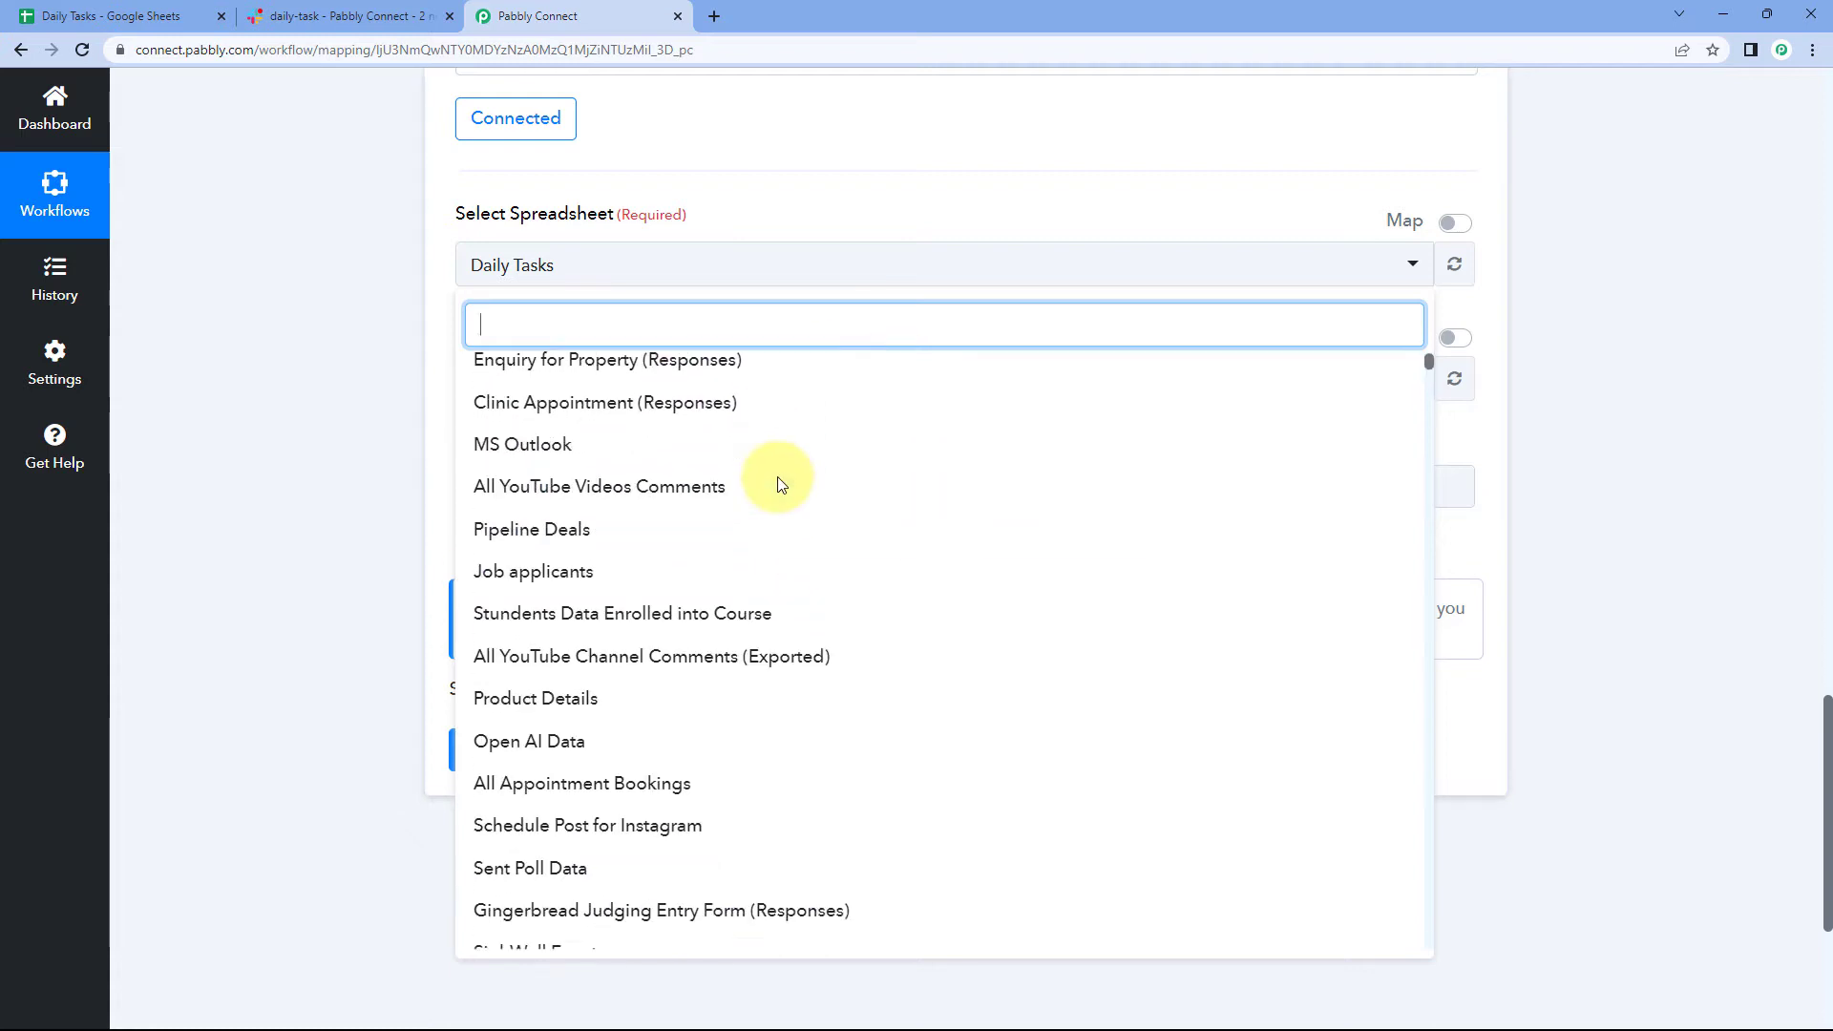
pyautogui.scroll(3, 774, 499)
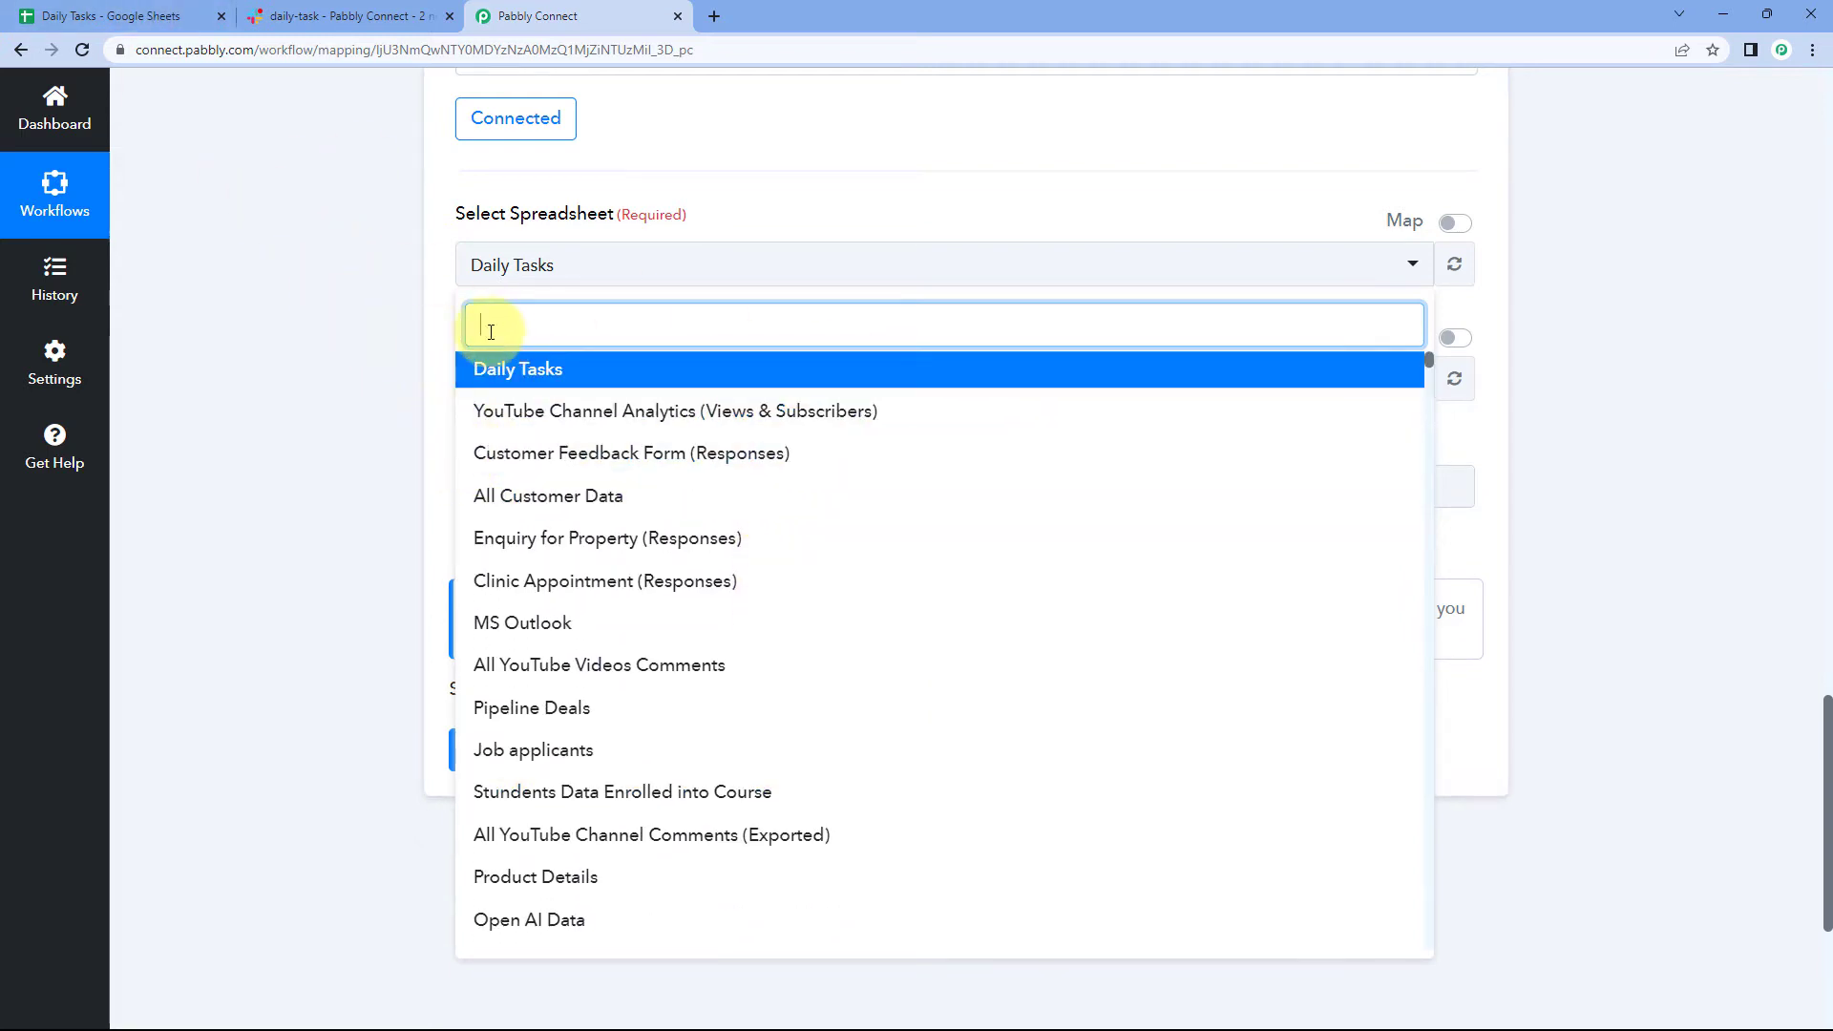
pyautogui.click(174, 9)
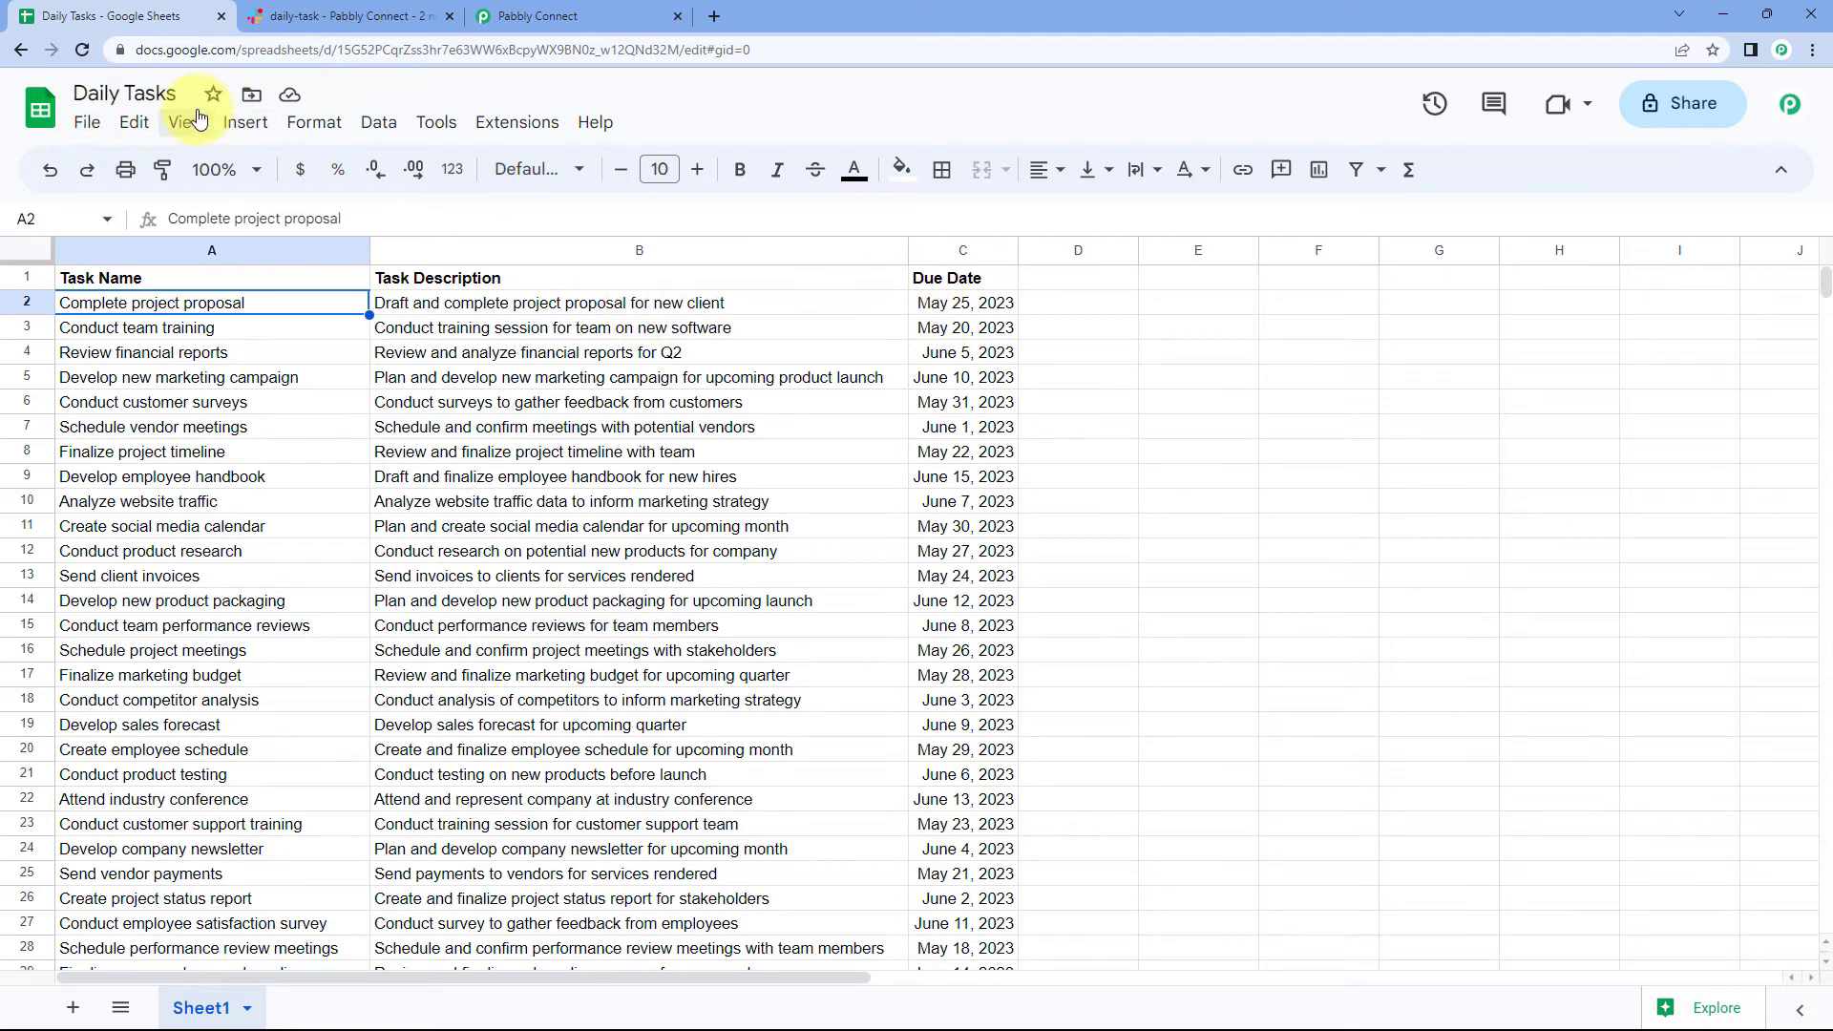
pyautogui.click(573, 16)
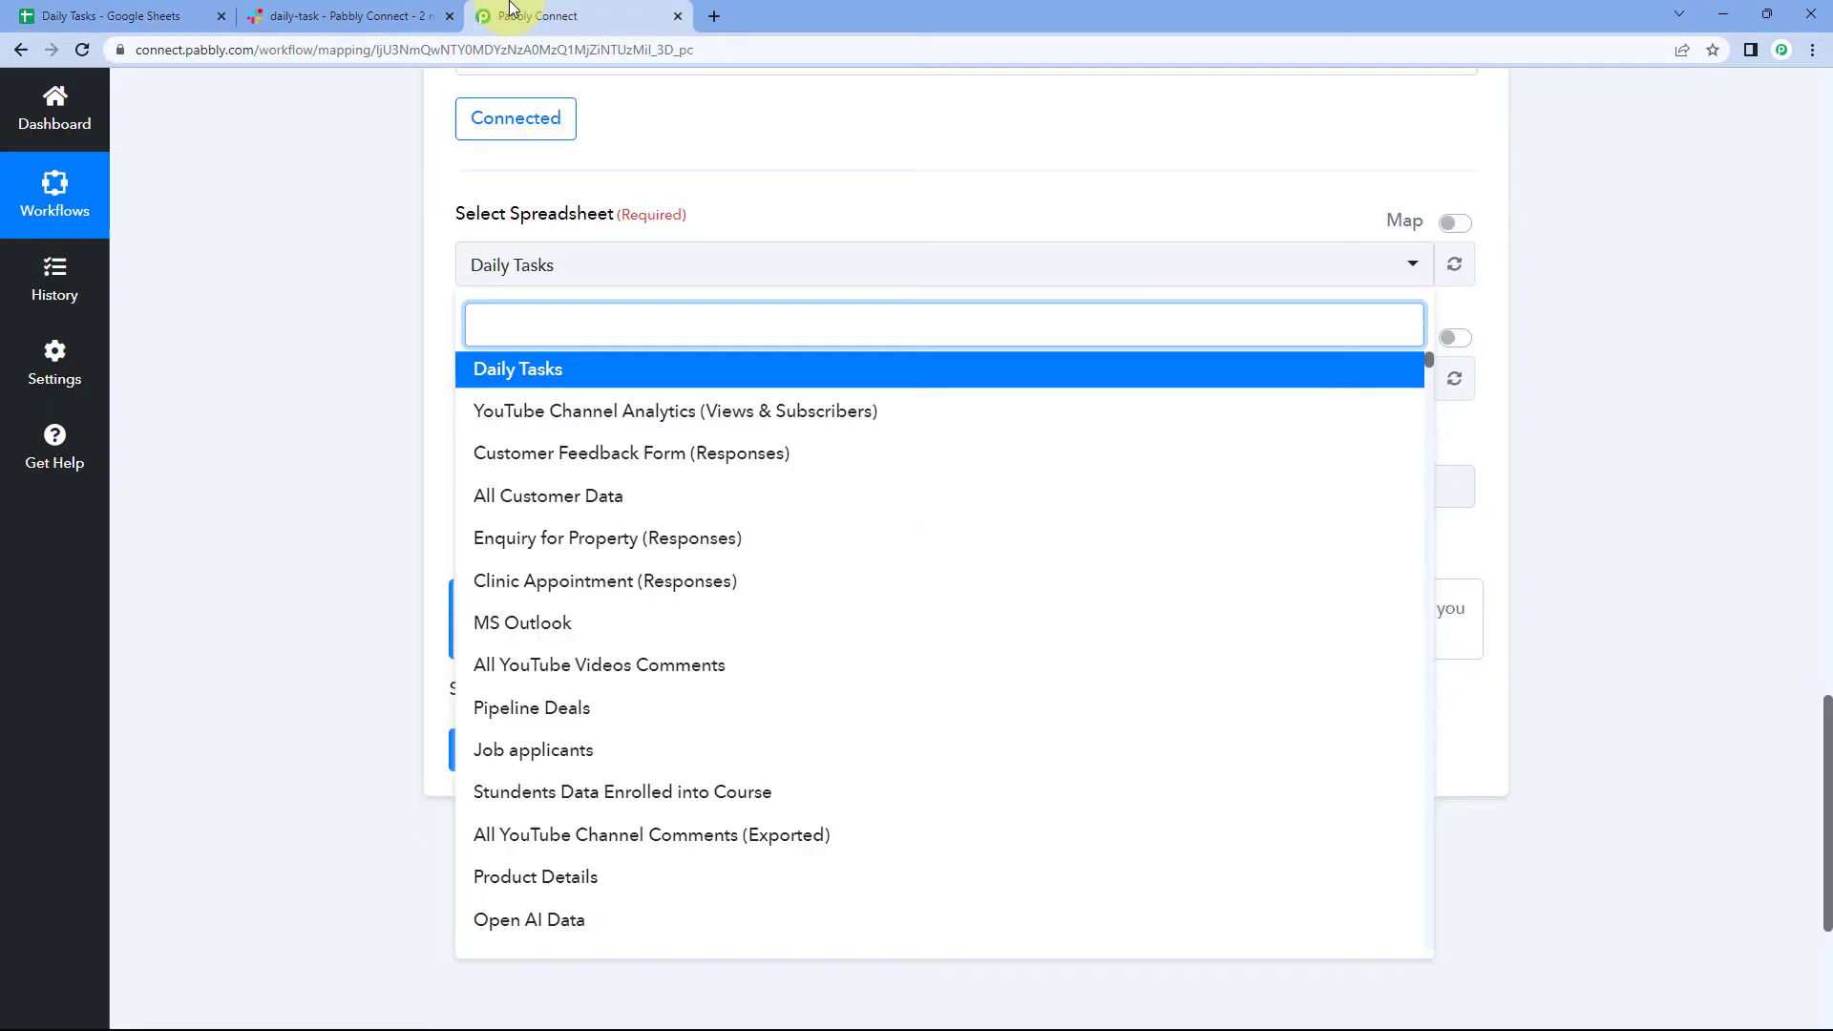
pyautogui.click(523, 369)
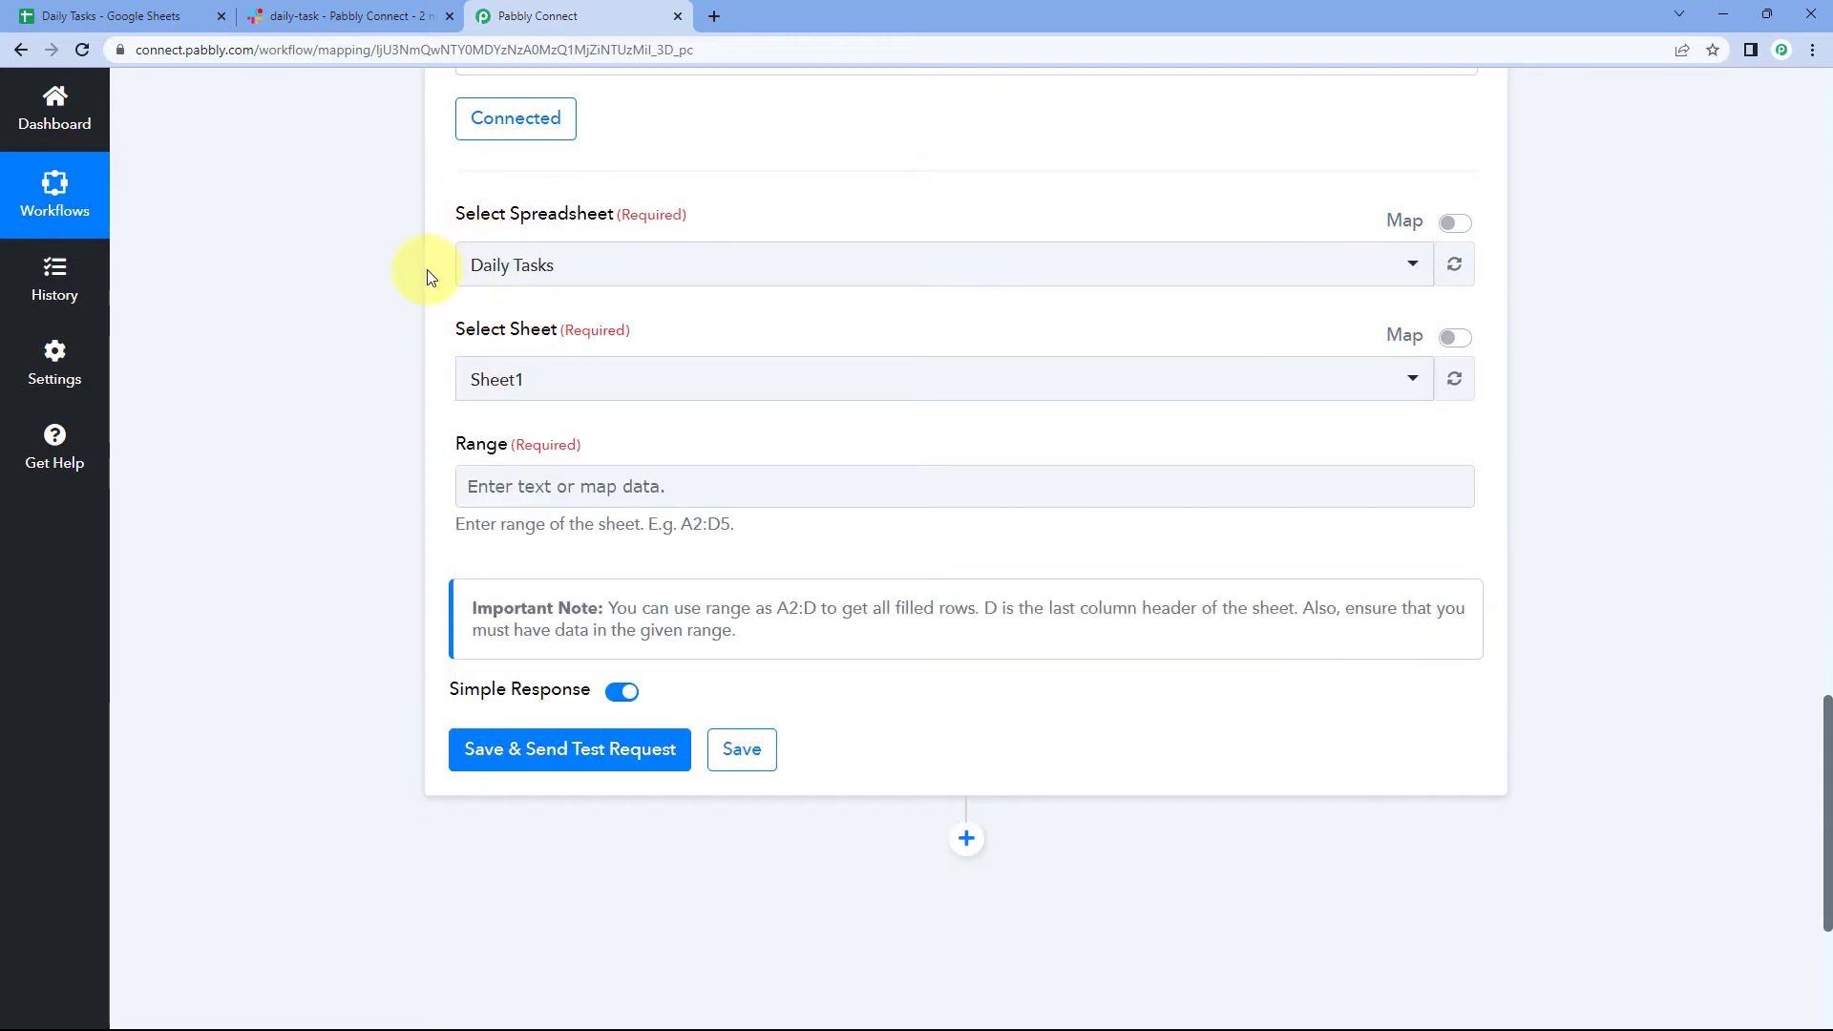
# Check the tab name in the Daily Tasks spreadsheet against the Get Row(s) step's available sheets, keeping Sheet1
pyautogui.scroll(-1, 393, 309)
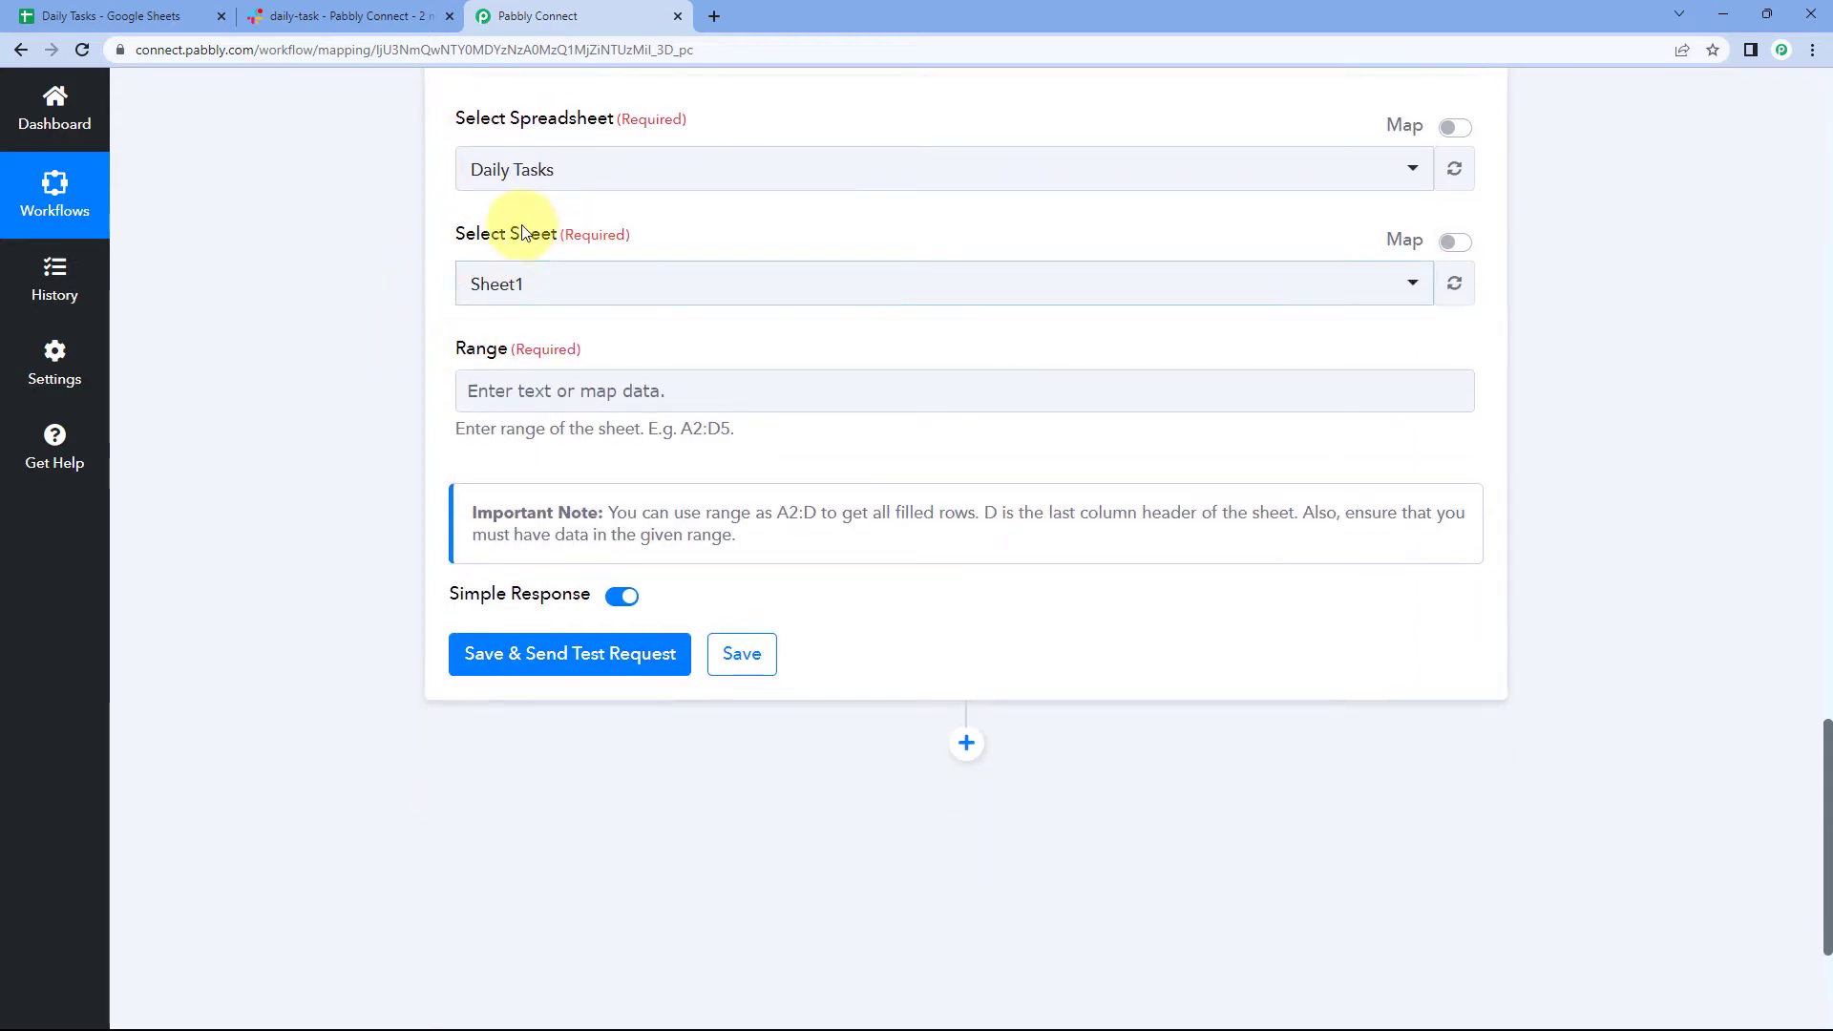
pyautogui.click(55, 9)
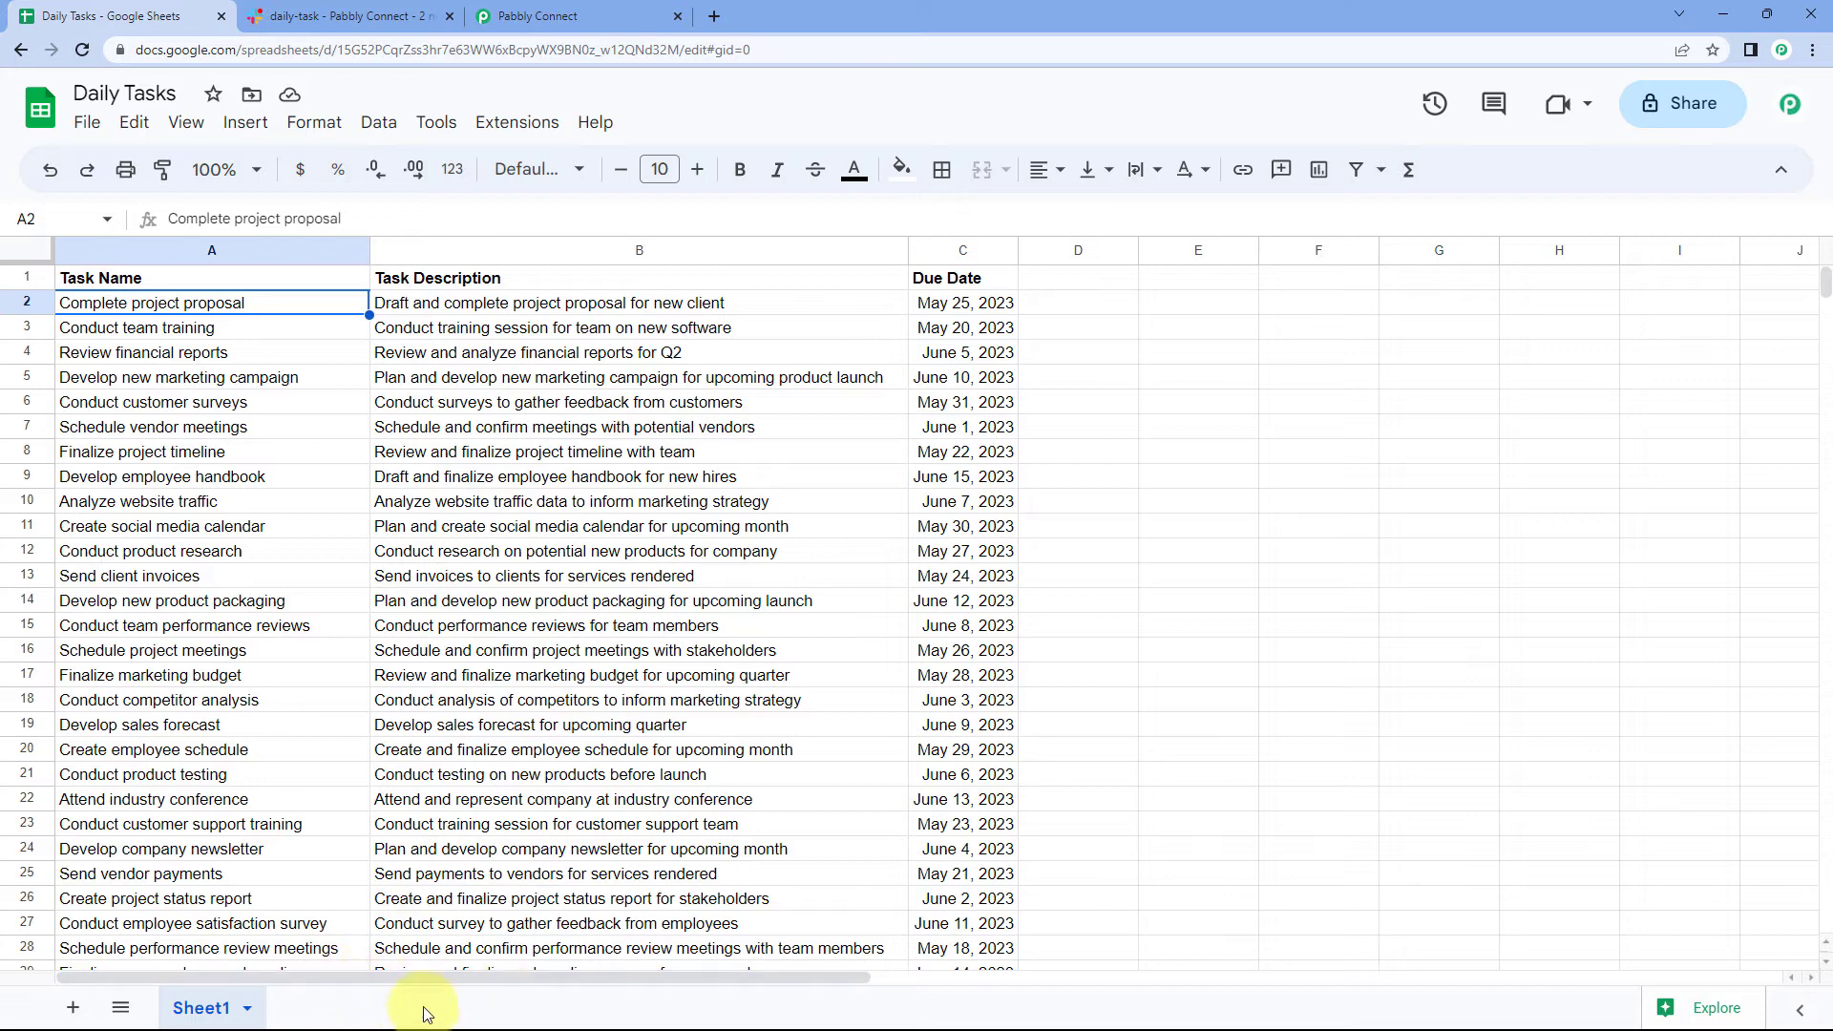
pyautogui.click(566, 14)
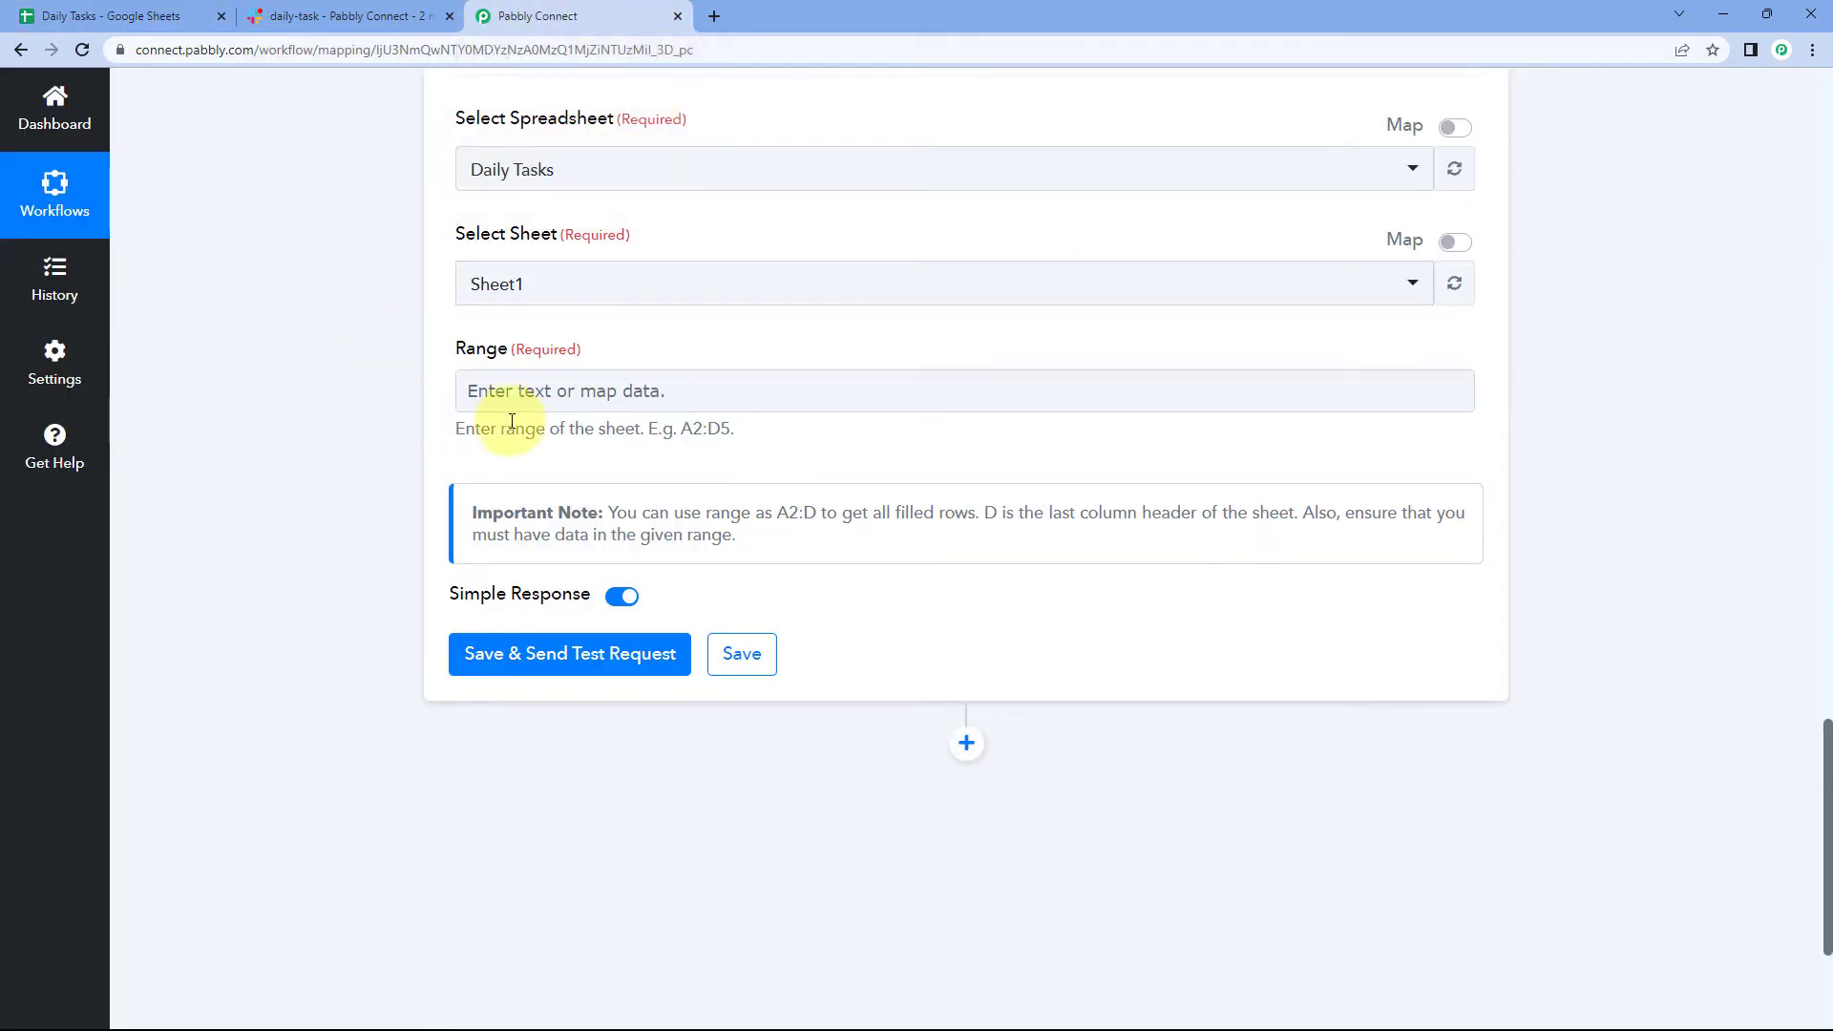
pyautogui.click(621, 286)
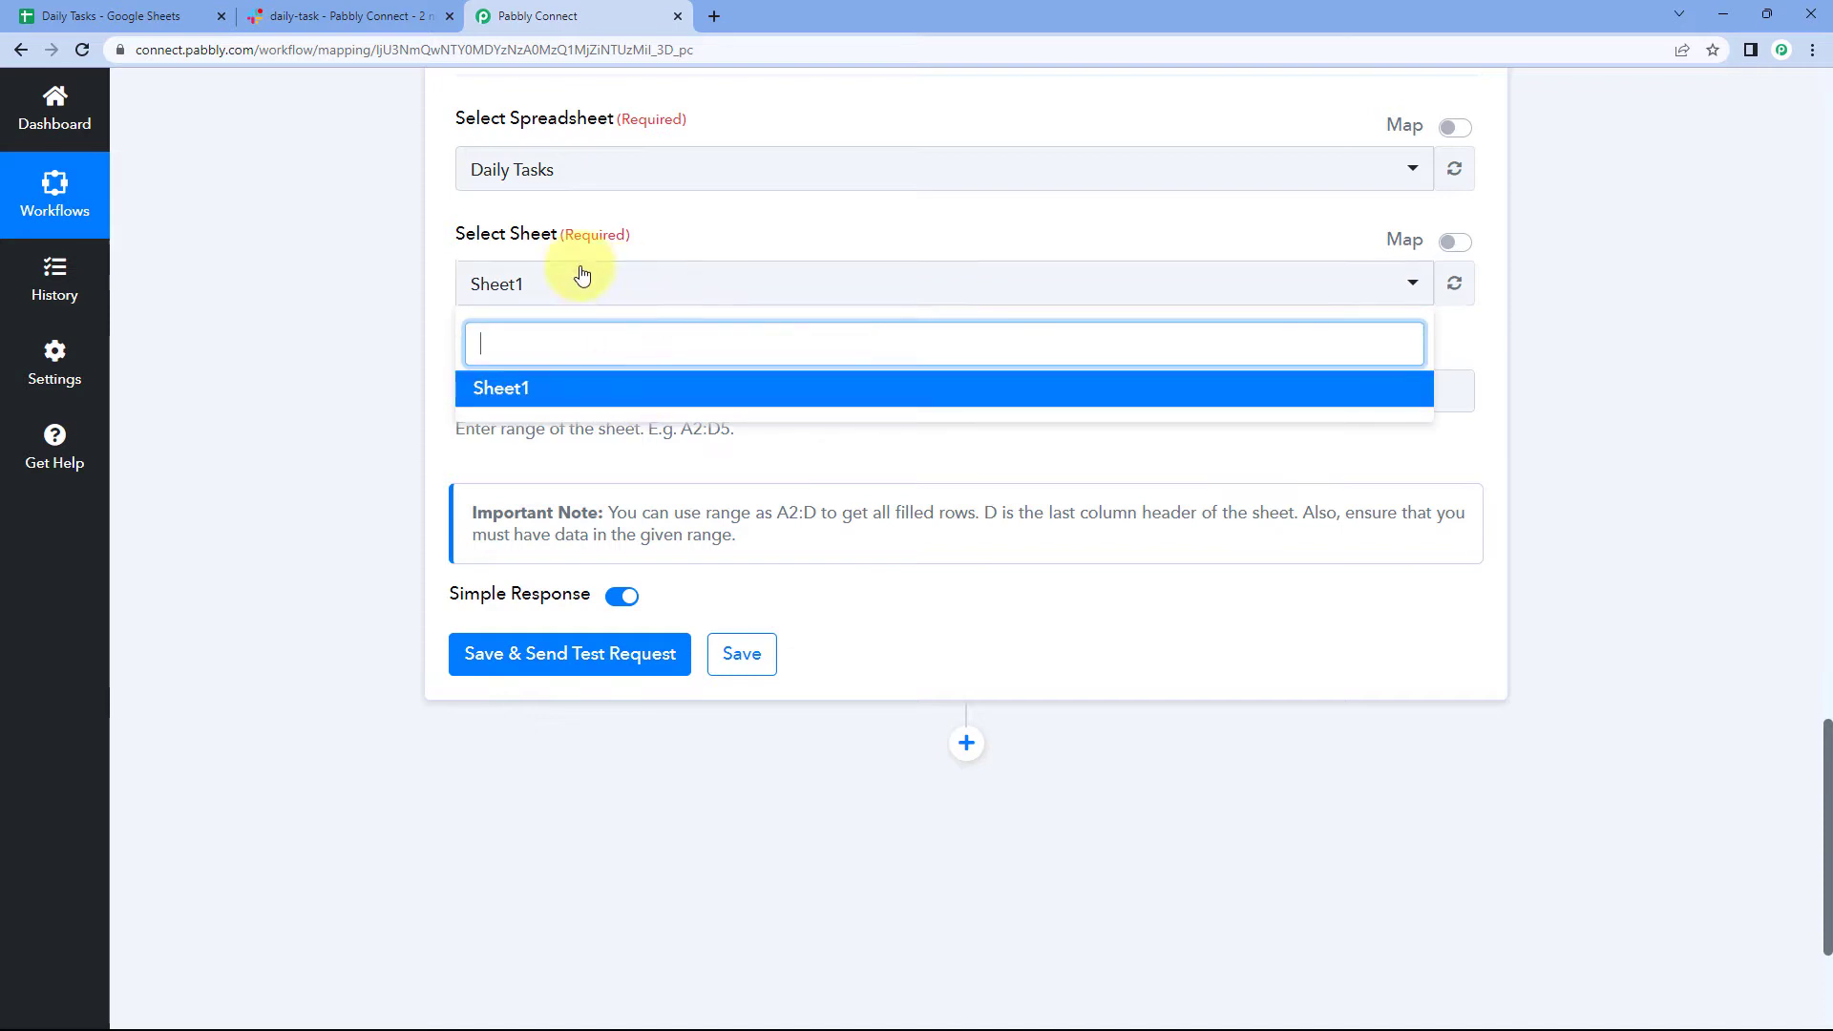
pyautogui.click(441, 315)
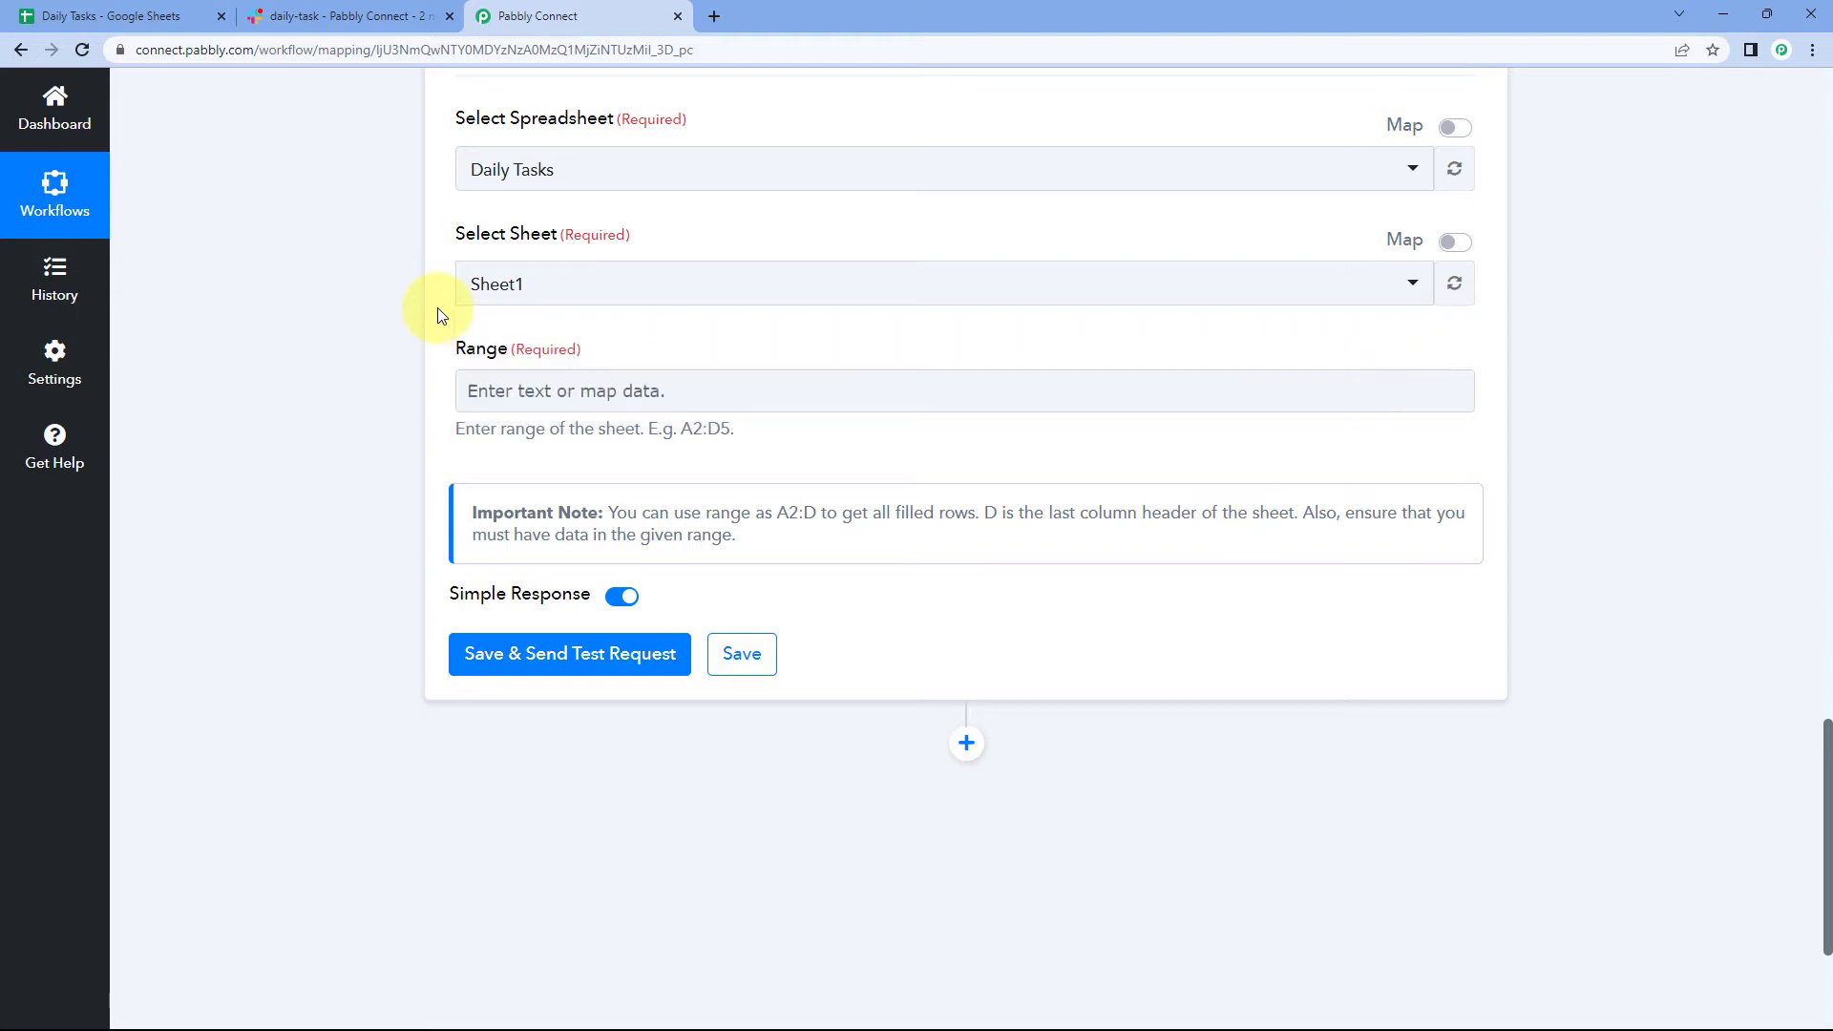
# Switch to the Daily Tasks sheet in Google Sheets and select A2:C2 to identify the range needed for the first task
pyautogui.click(514, 399)
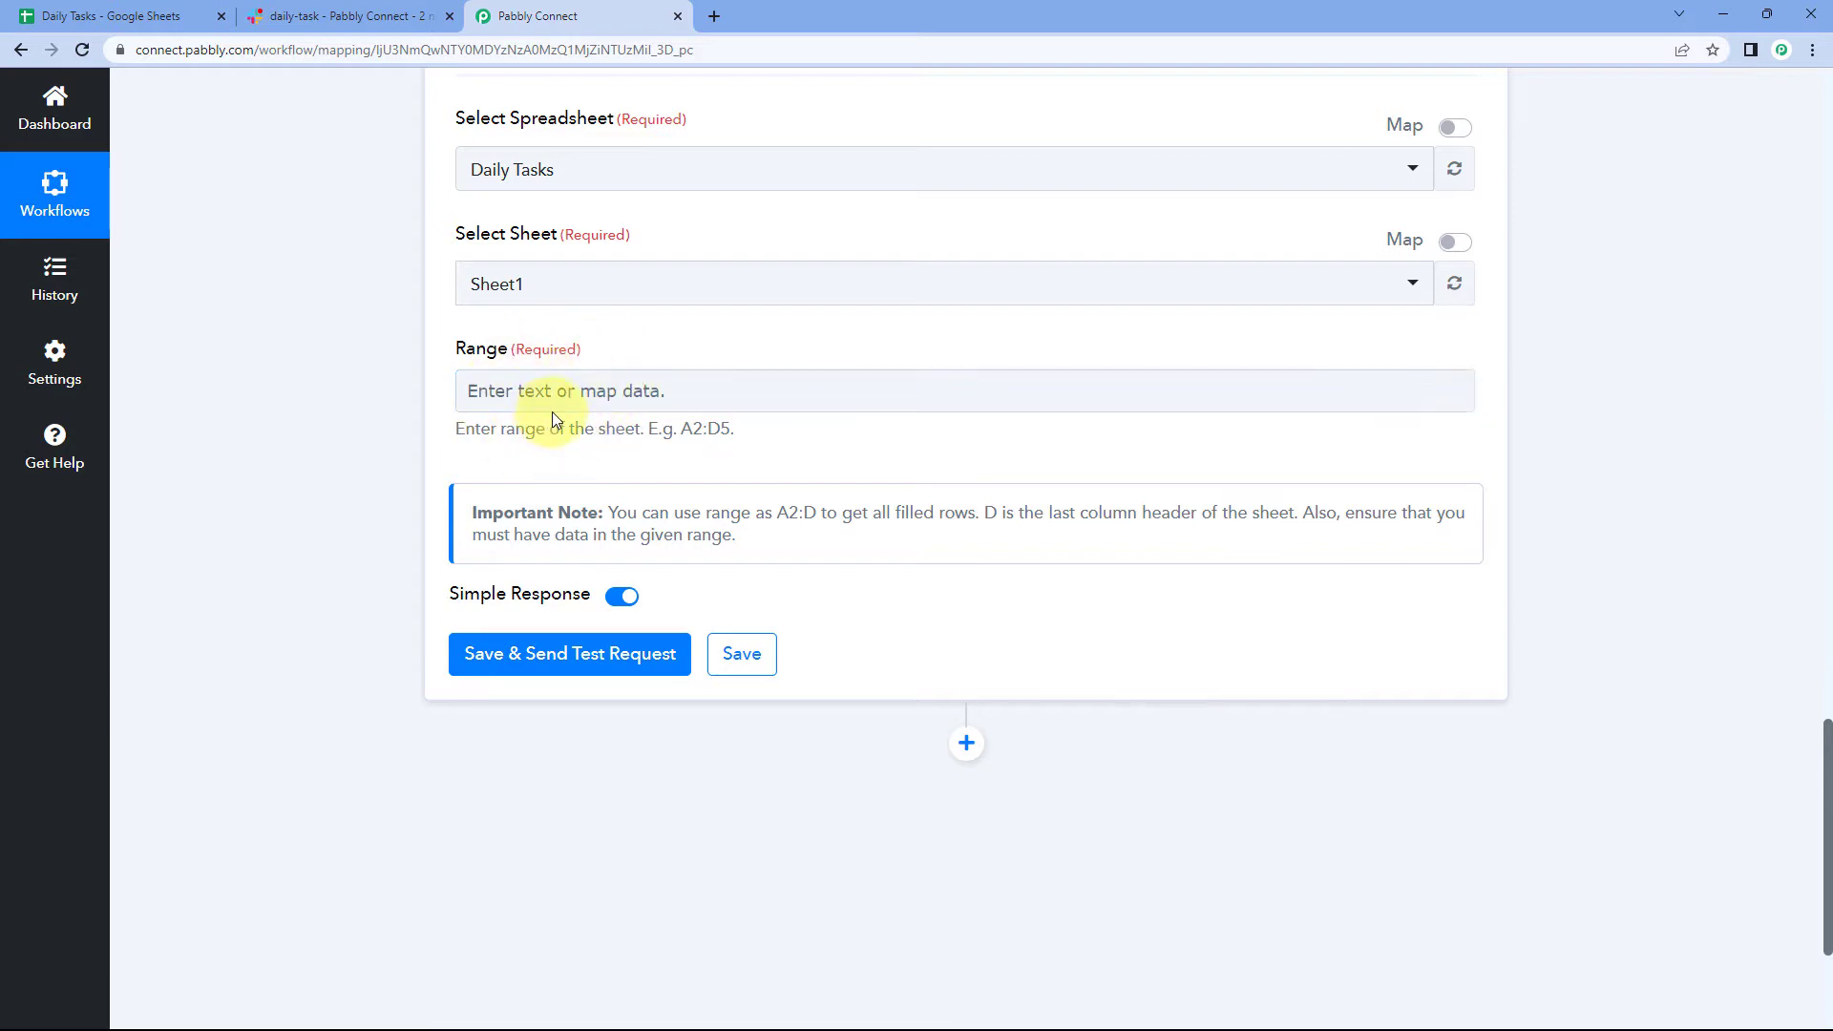
pyautogui.click(148, 11)
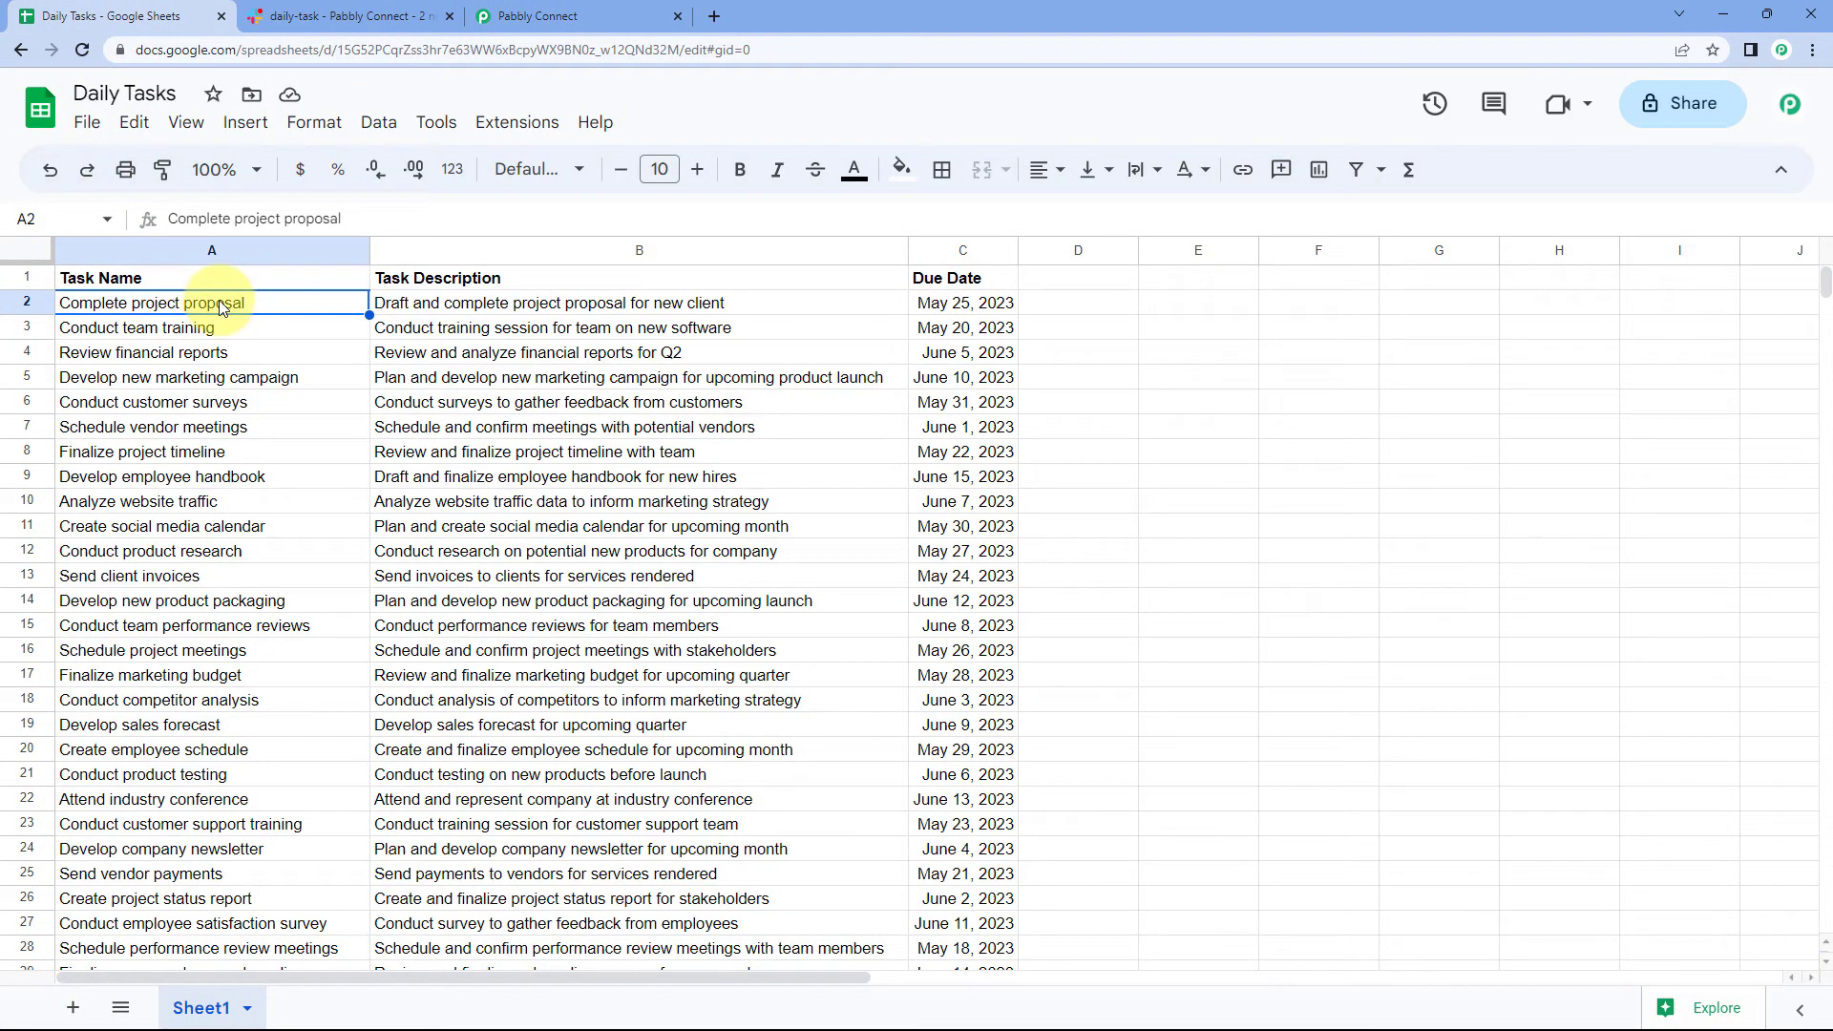
pyautogui.keyDown('shift'); pyautogui.click(473, 304); pyautogui.keyUp('shift')
pyautogui.keyDown('shift'); pyautogui.click(955, 301); pyautogui.keyUp('shift')
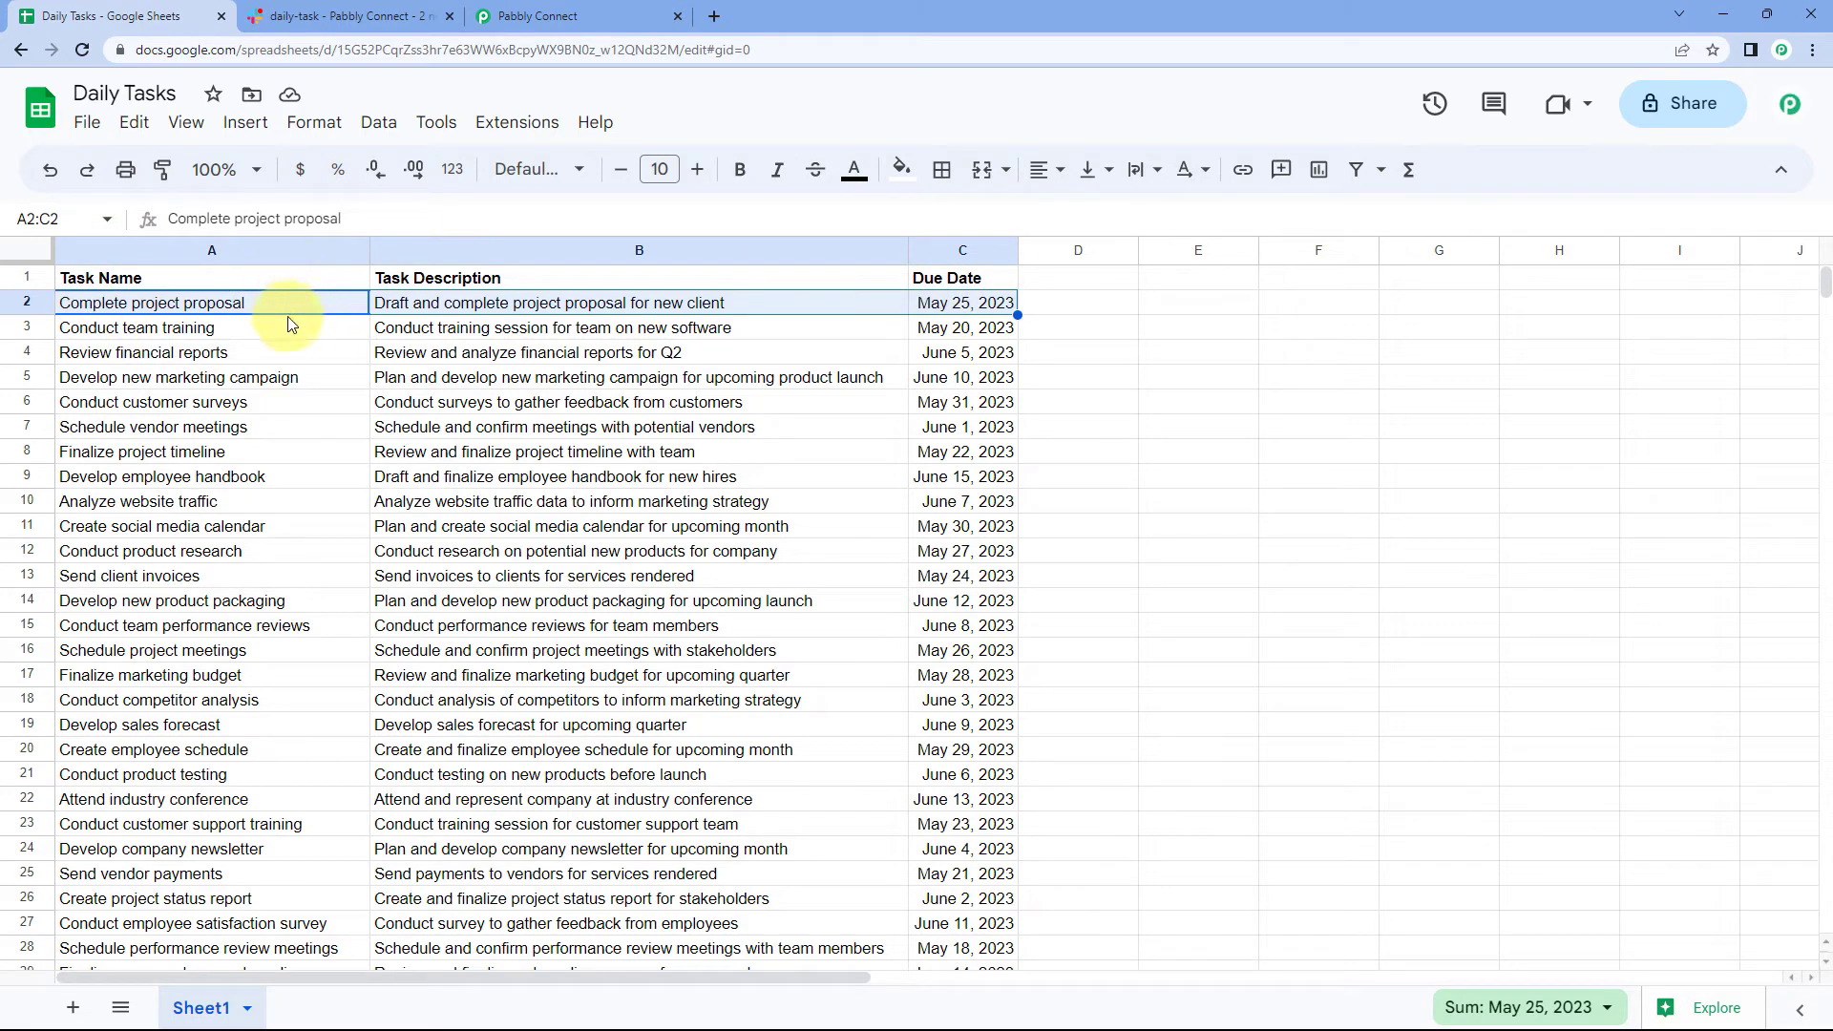
# Select the first task's cells A2:C2 in the Daily Tasks sheet and copy the A2:C2 range reference
pyautogui.click(249, 319)
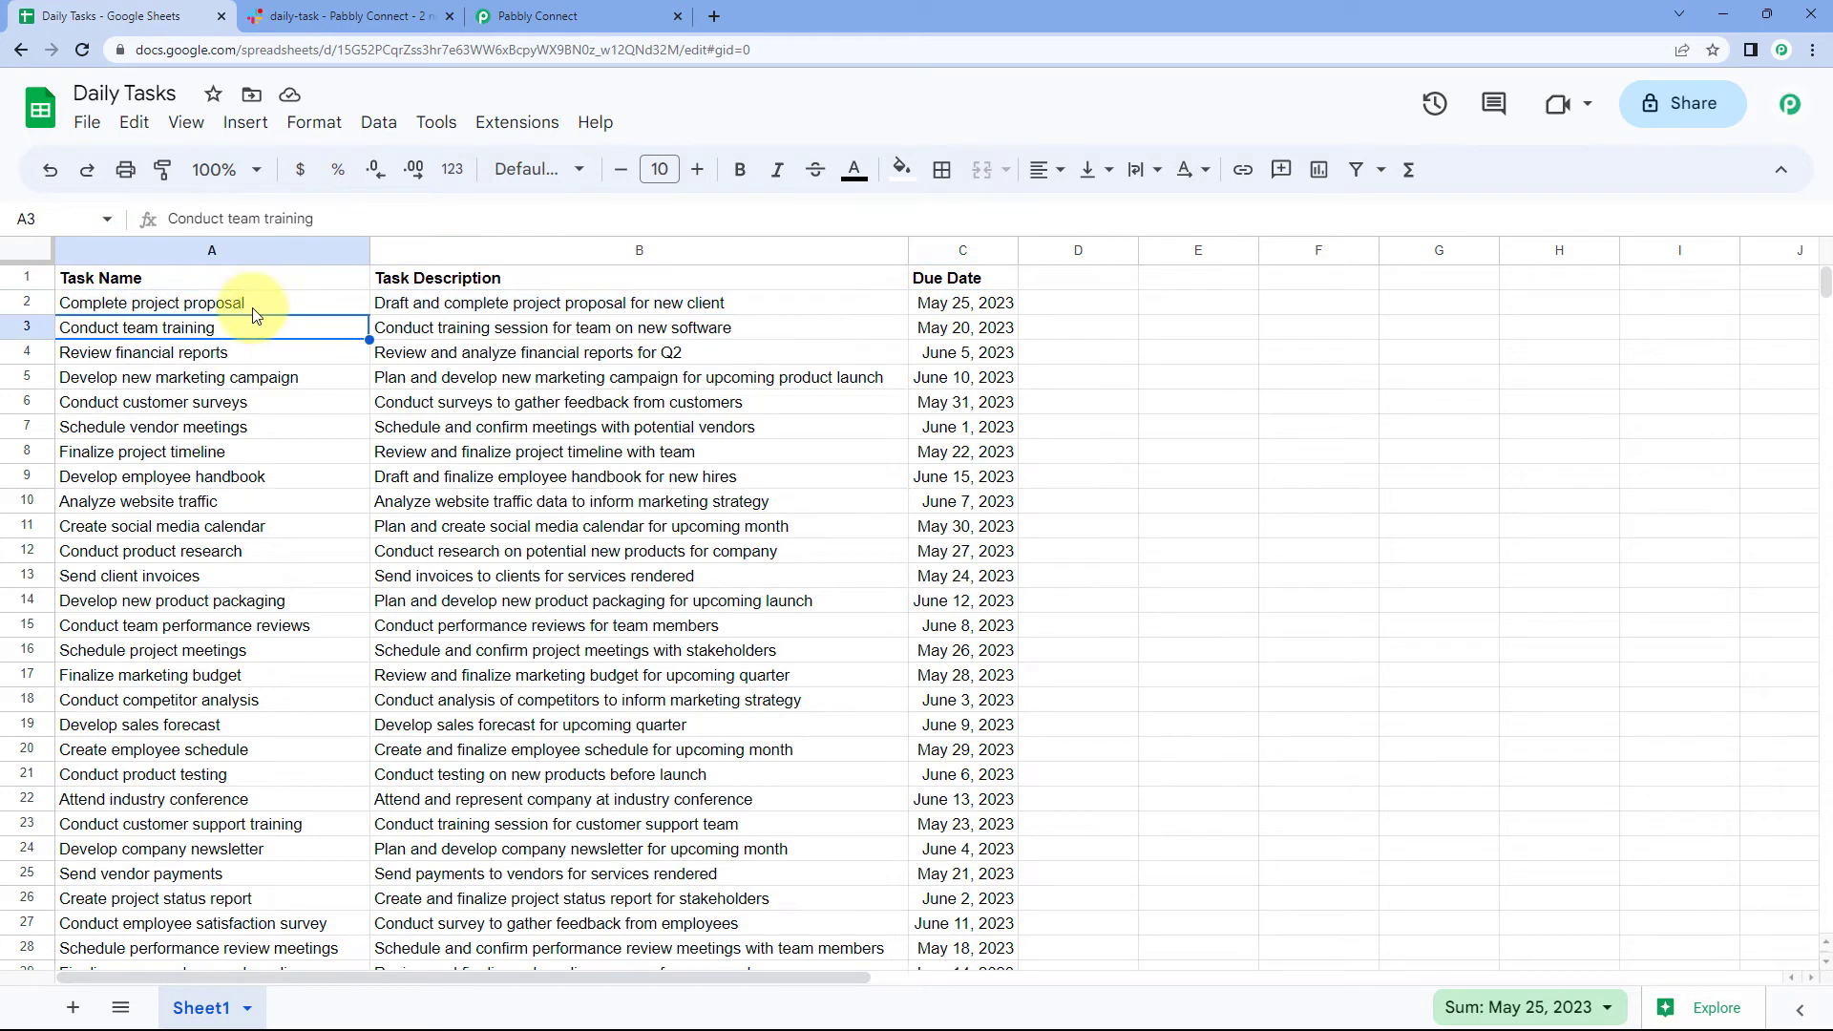
pyautogui.click(231, 309)
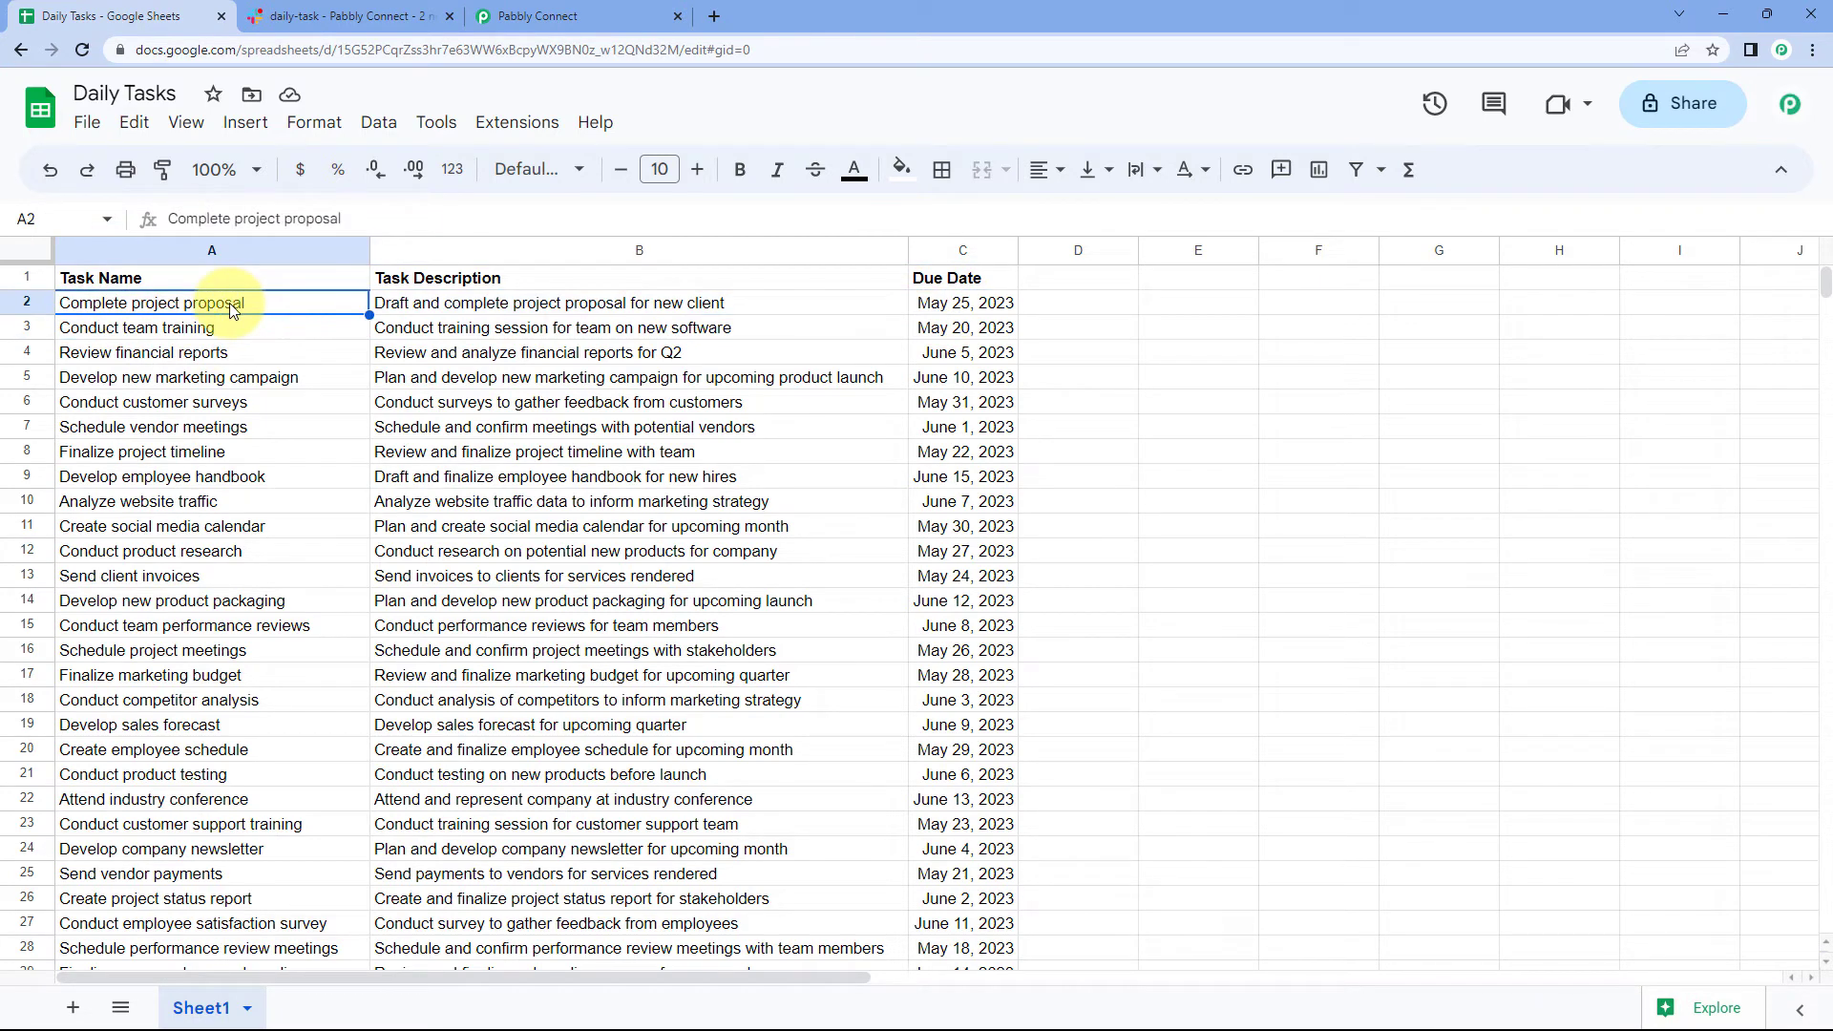
pyautogui.keyDown('shift'); pyautogui.click(421, 303); pyautogui.keyUp('shift')
pyautogui.keyDown('shift'); pyautogui.click(945, 302); pyautogui.keyUp('shift')
pyautogui.click(77, 219)
pyautogui.hotkey('ctrl', 'c')
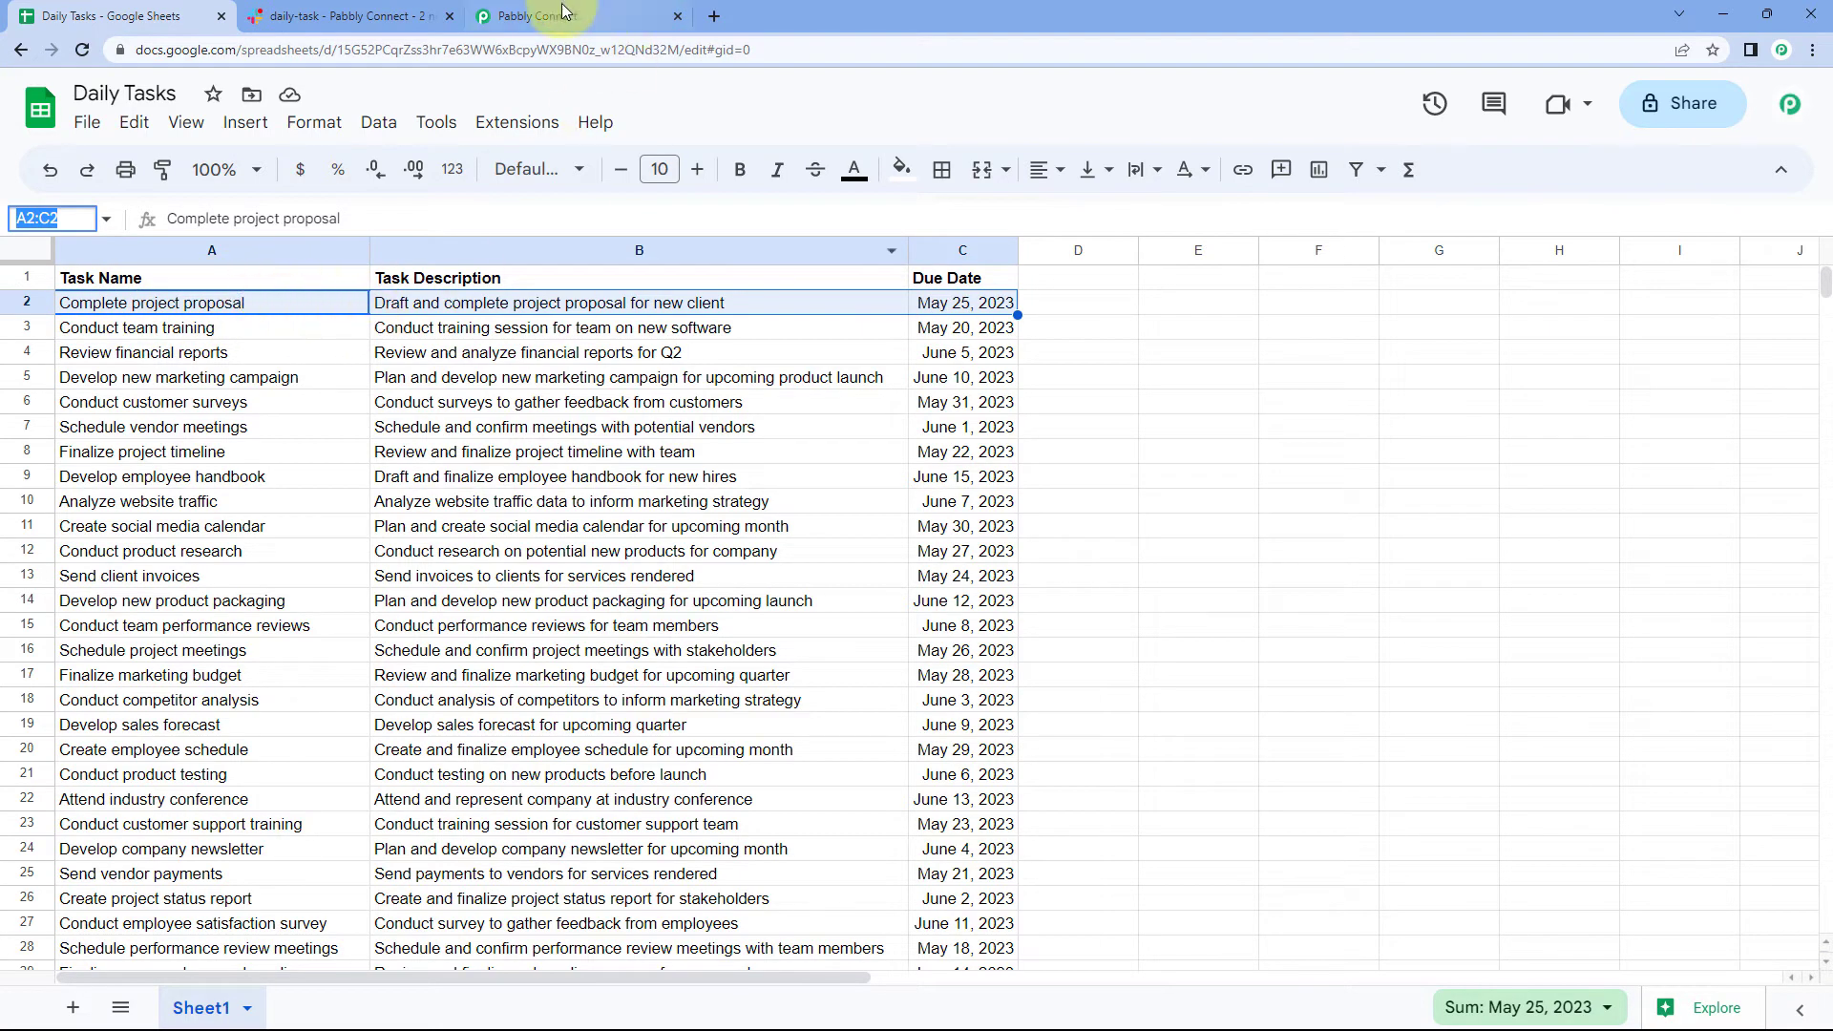
pyautogui.rightClick(31, 218)
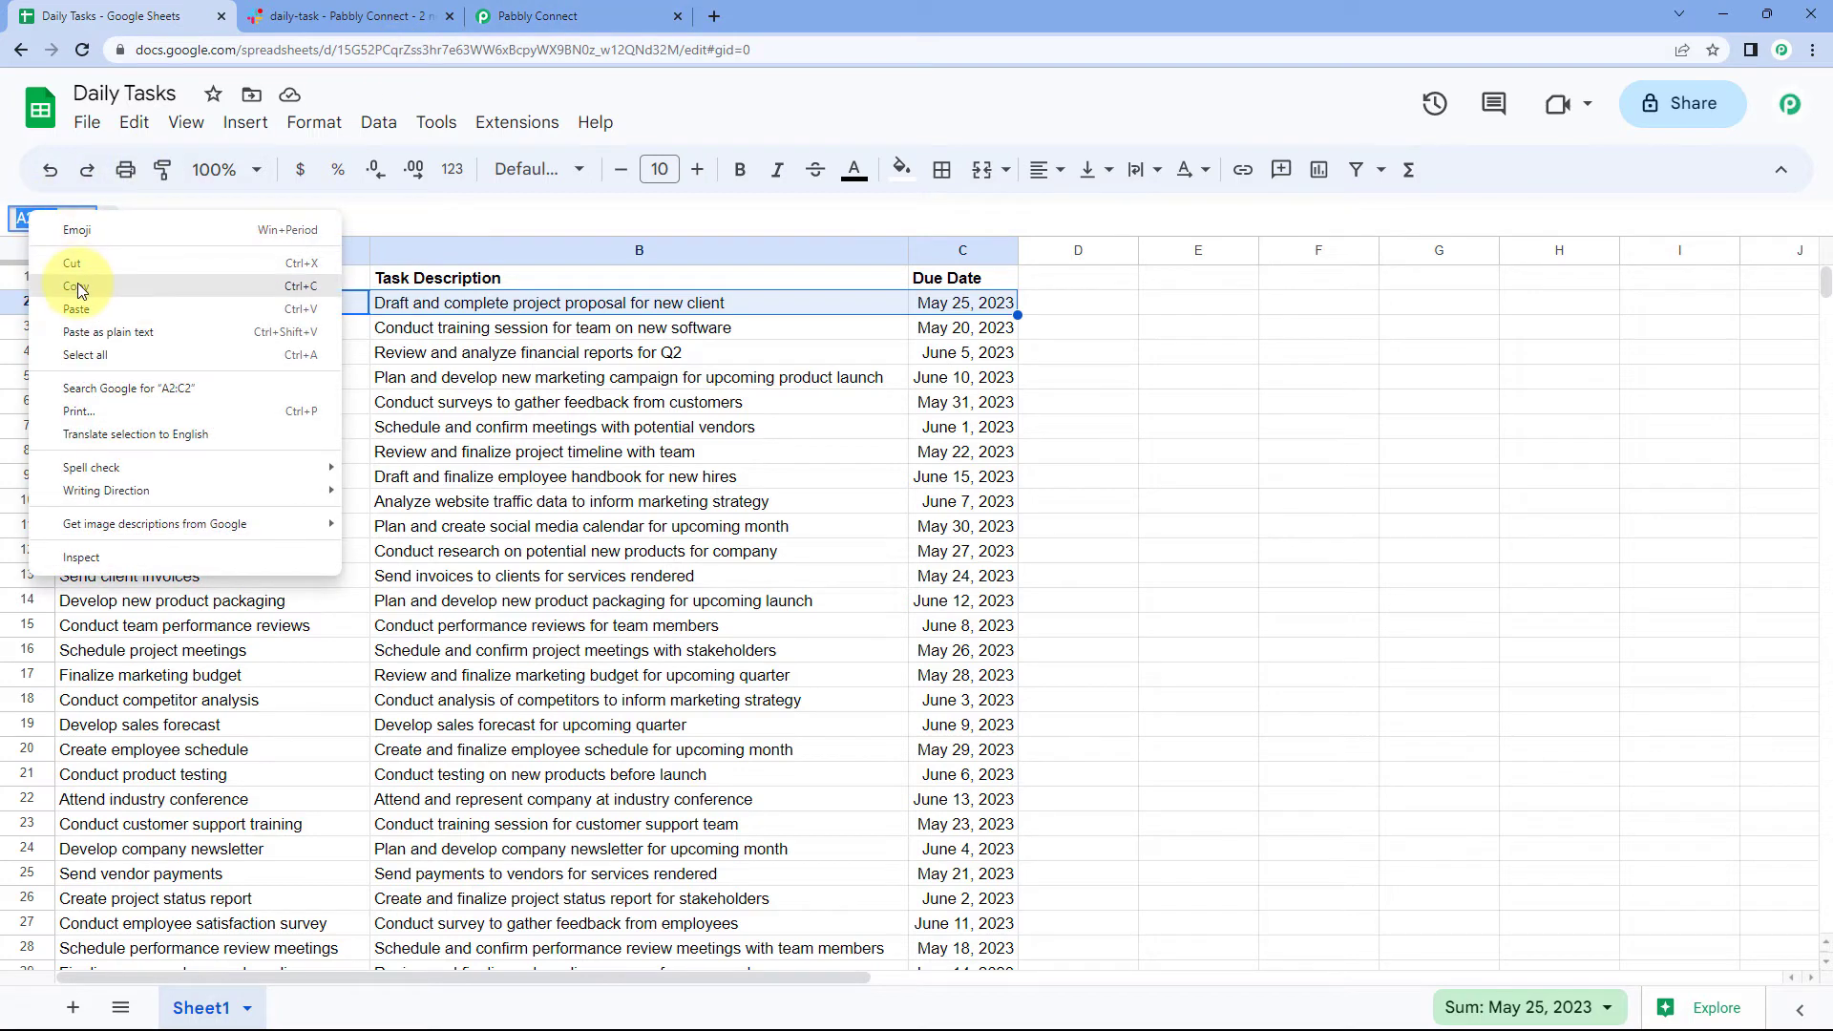
pyautogui.click(76, 286)
# Switch to Pabbly Connect and paste A2:C2 as the Get Row(s) step's range
pyautogui.click(640, 10)
pyautogui.click(509, 398)
pyautogui.rightClick(509, 397)
pyautogui.click(576, 550)
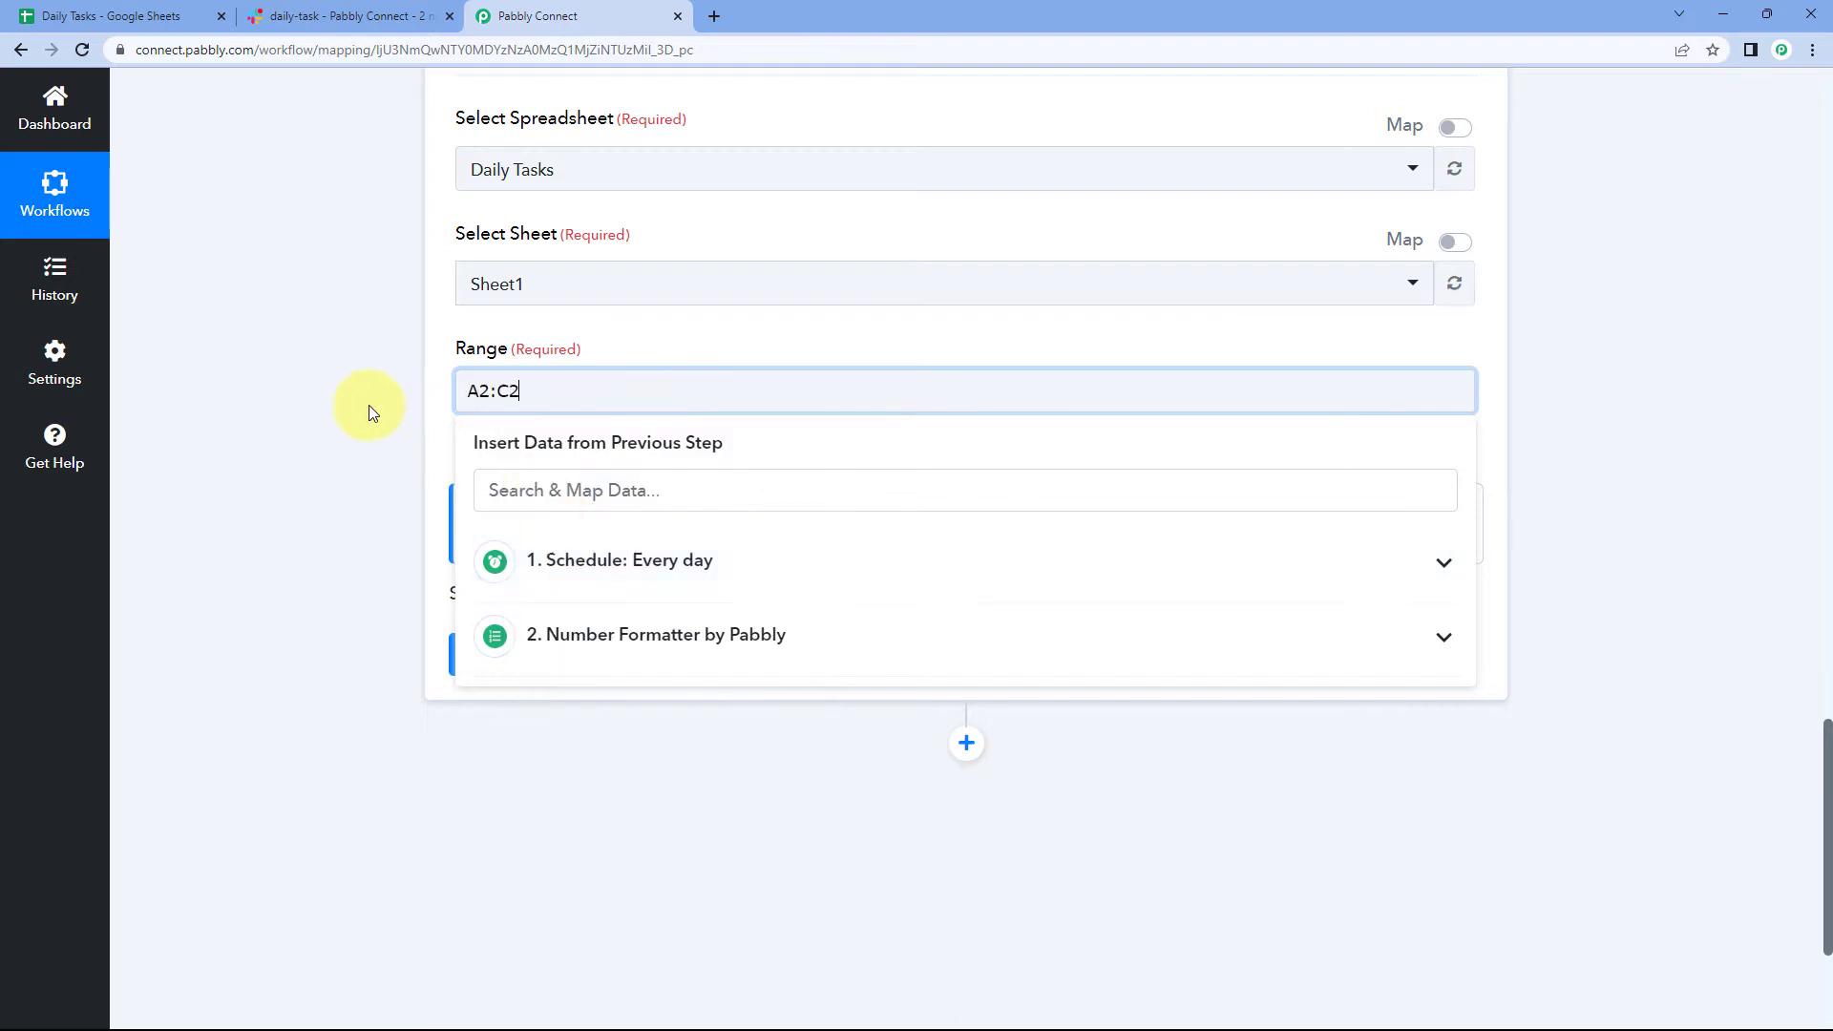
pyautogui.click(368, 412)
# Compare the row numbers in the Get Row(s) range with the second task's row in Google Sheets, returning to Pabbly Connect
pyautogui.click(492, 391)
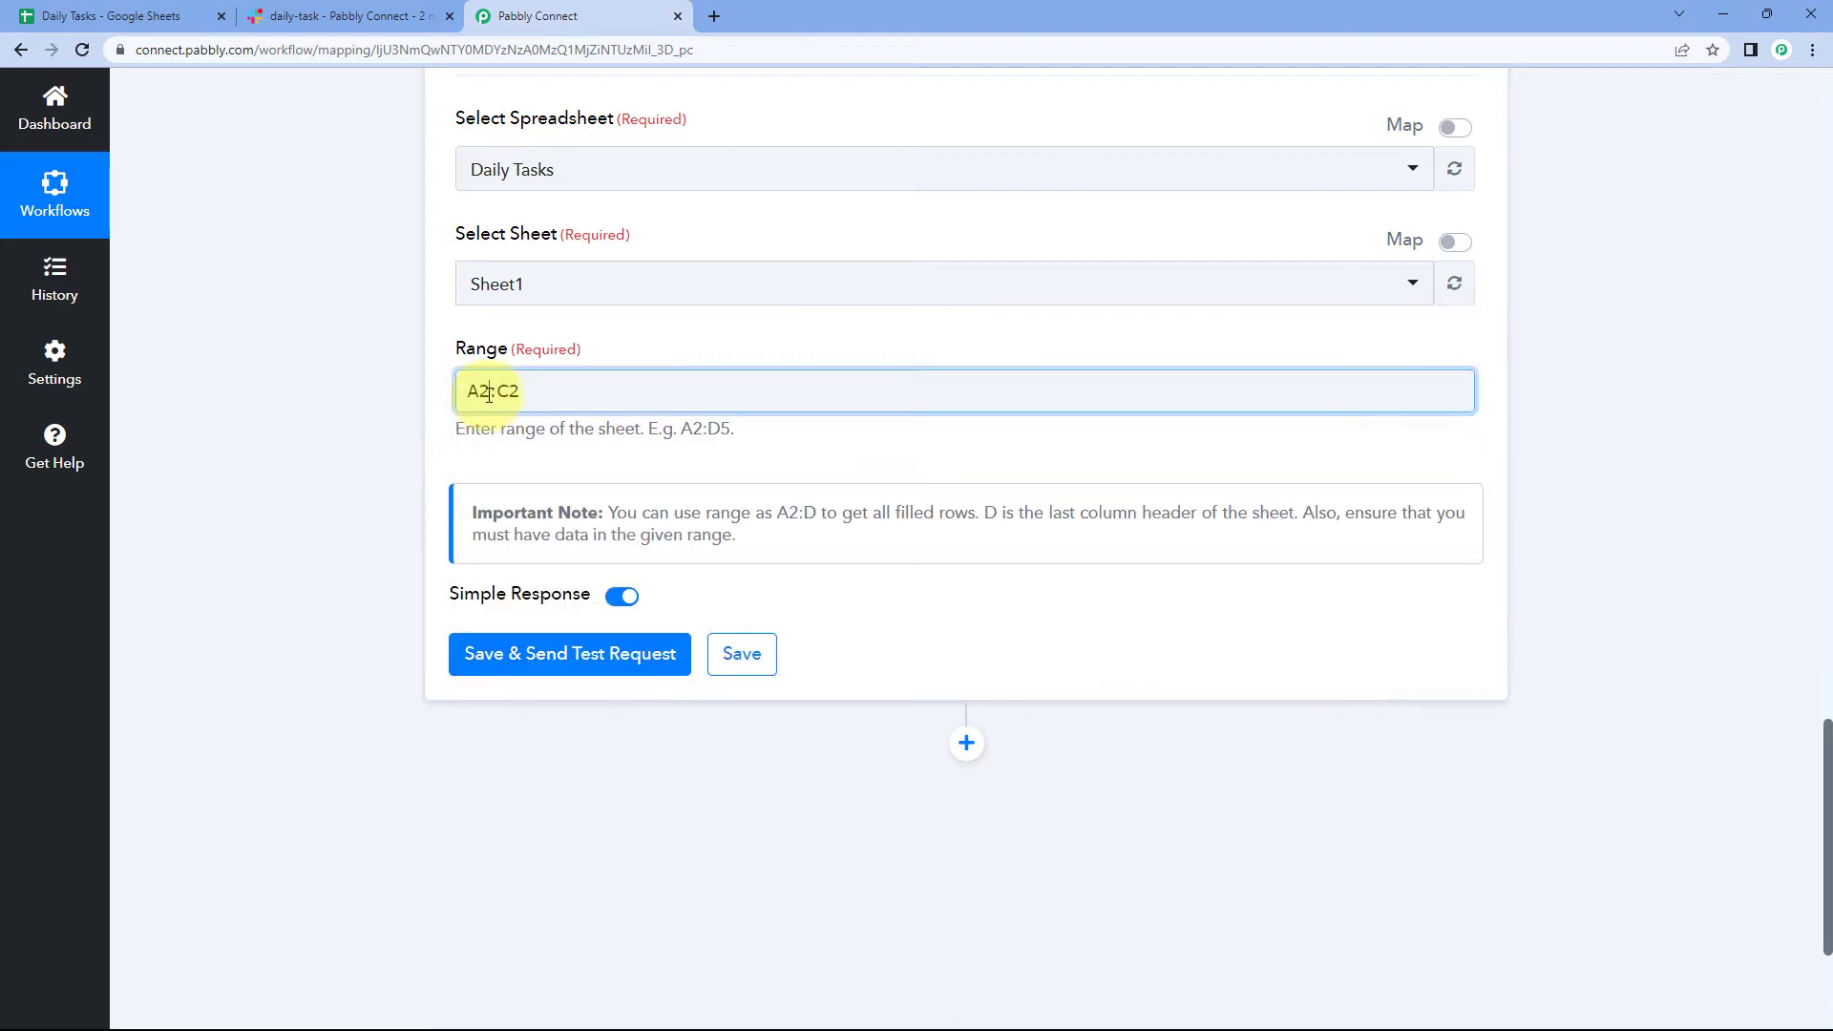
pyautogui.doubleClick(482, 391)
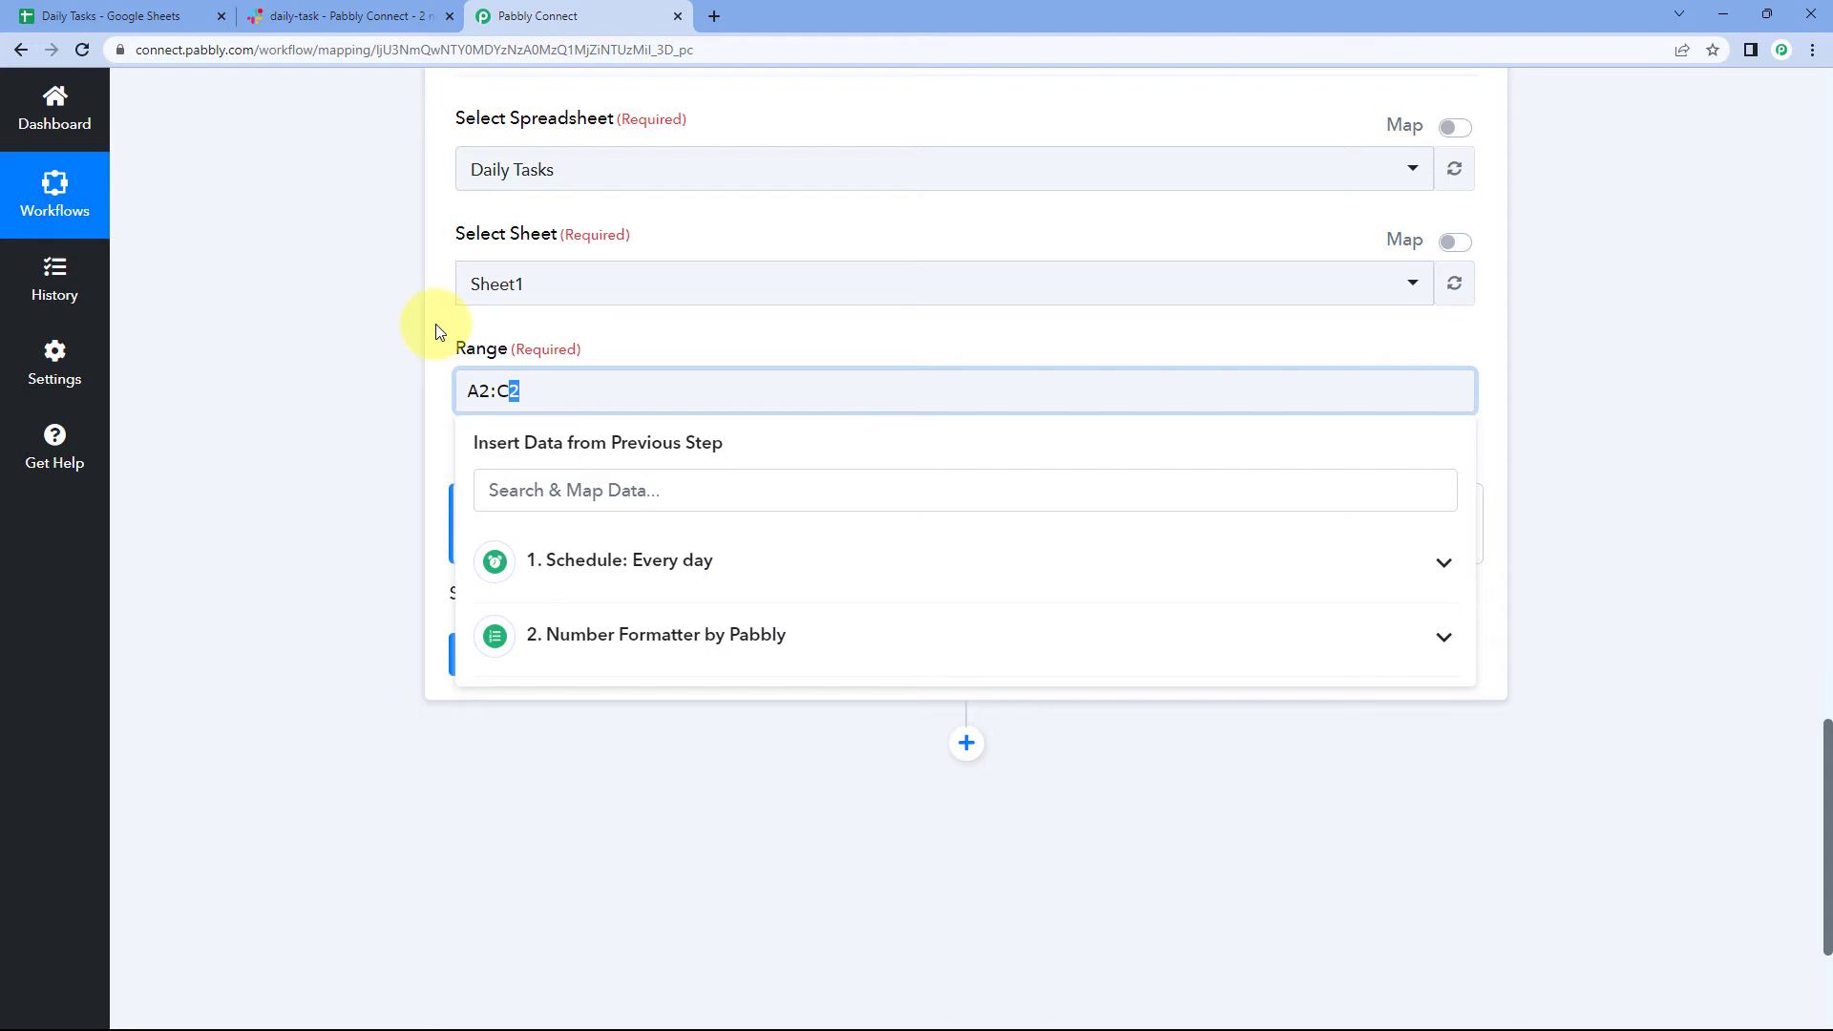
pyautogui.click(133, 15)
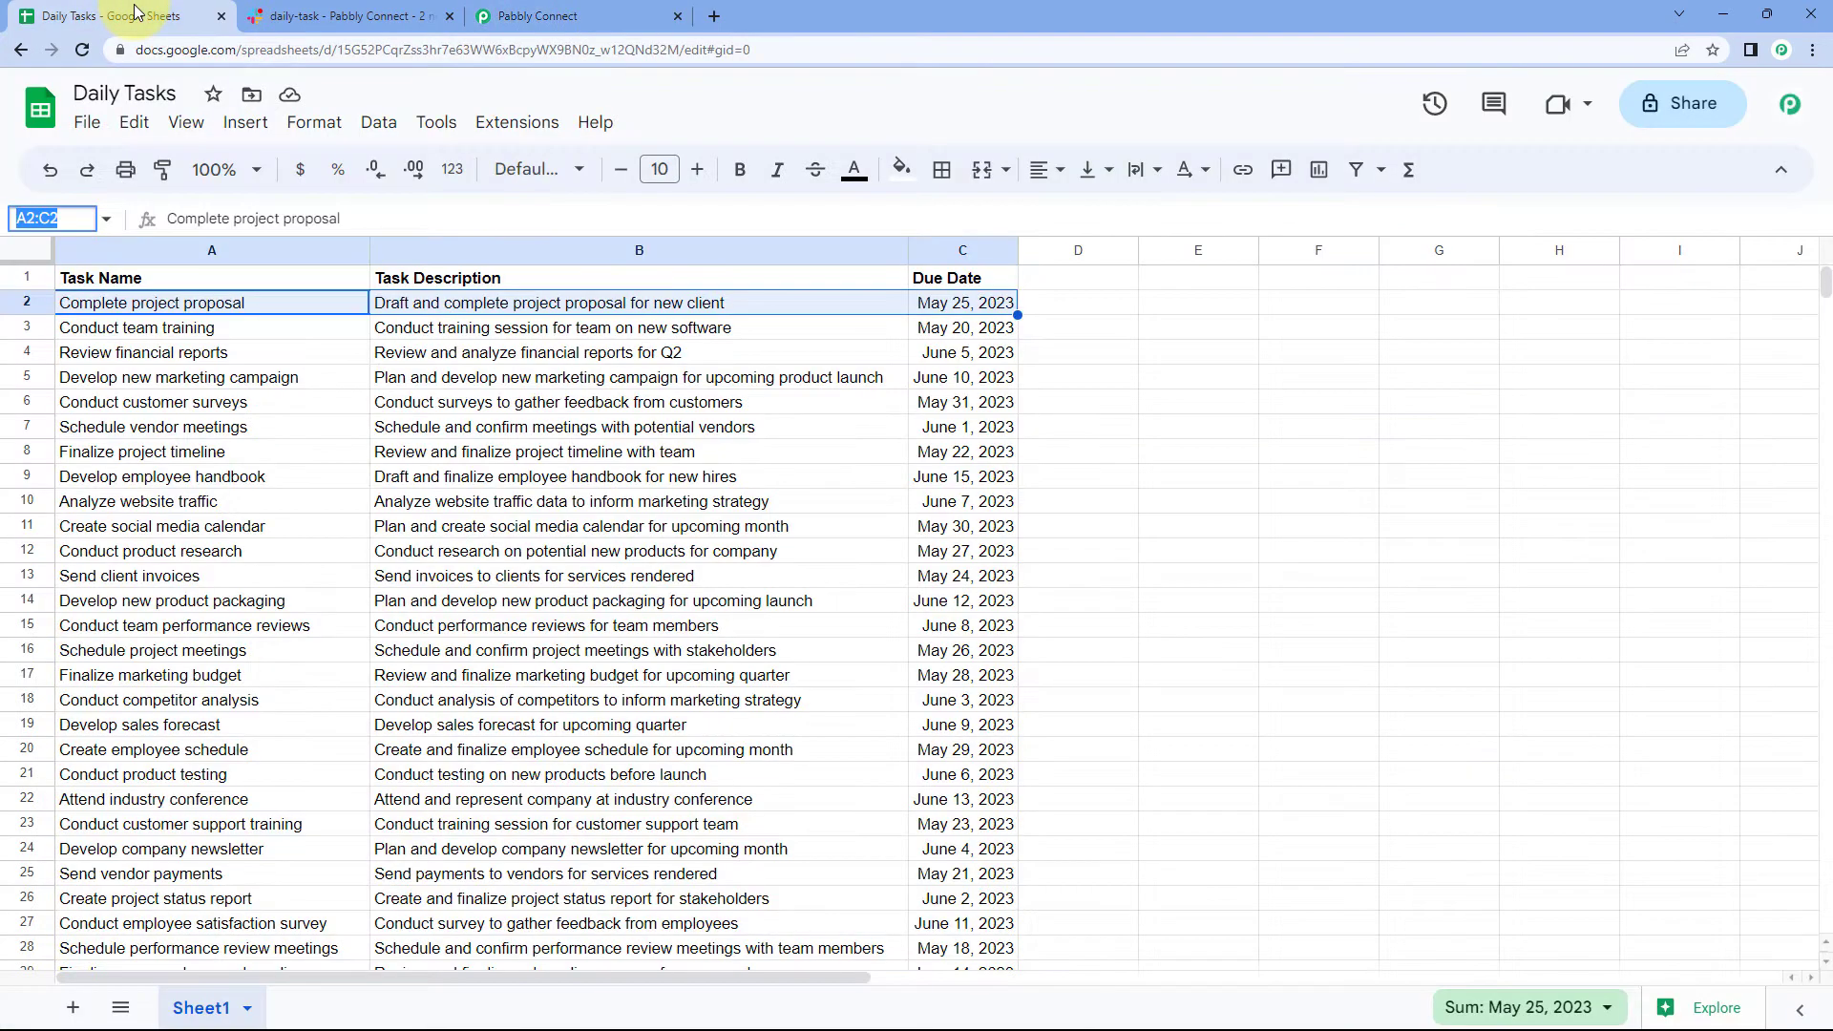
pyautogui.click(198, 328)
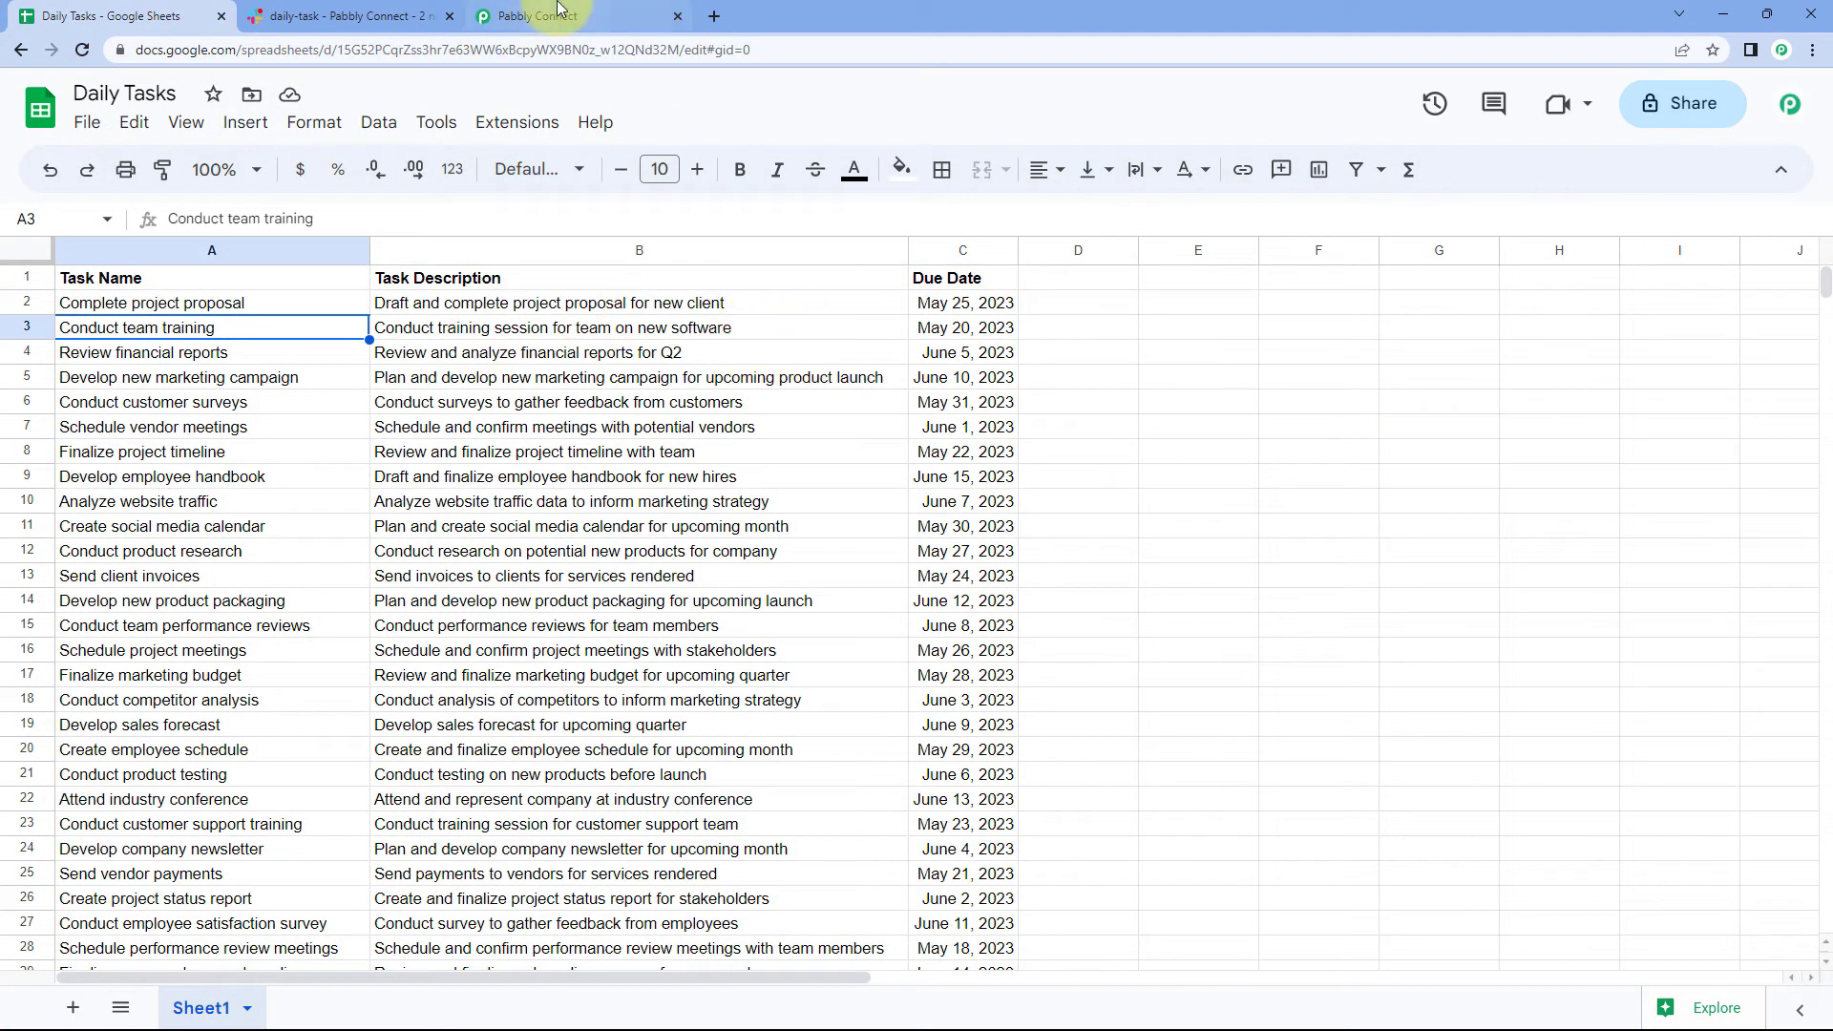
pyautogui.click(535, 15)
# Examine the Final Value in the counter step's response as a source for the range's row number
pyautogui.scroll(10, 367, 425)
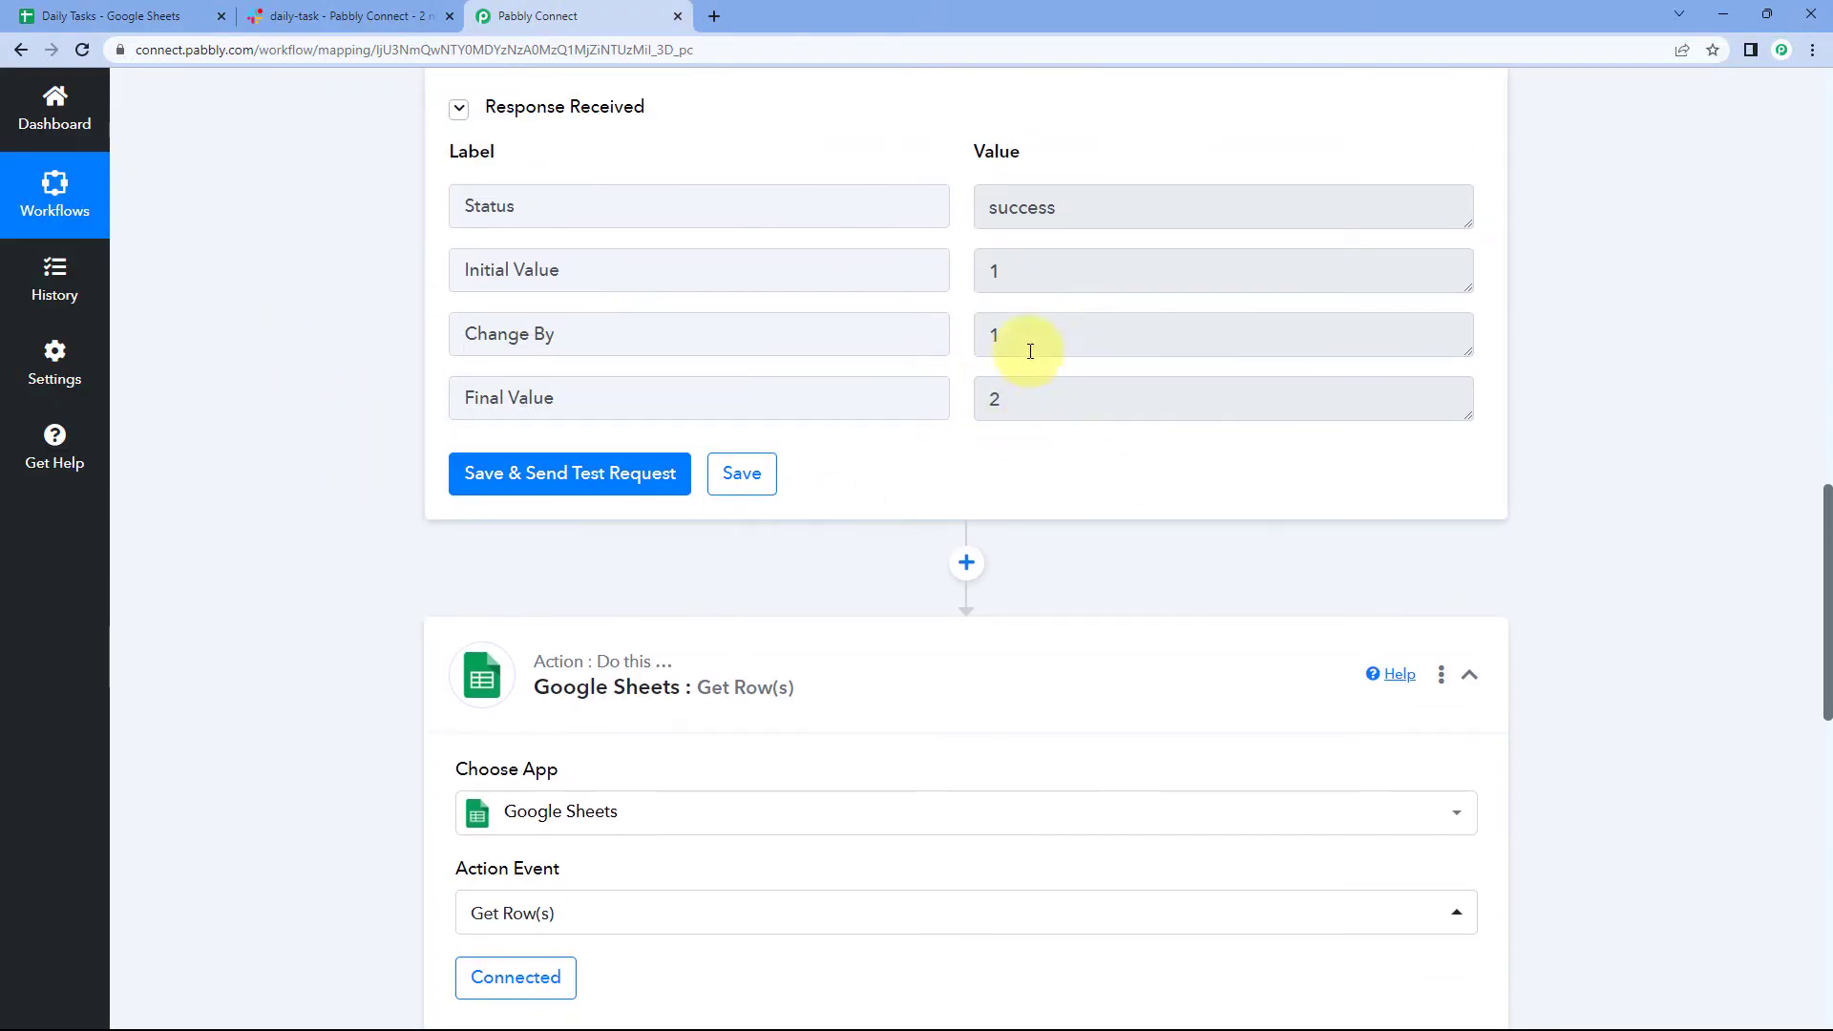
pyautogui.scroll(-9, 906, 469)
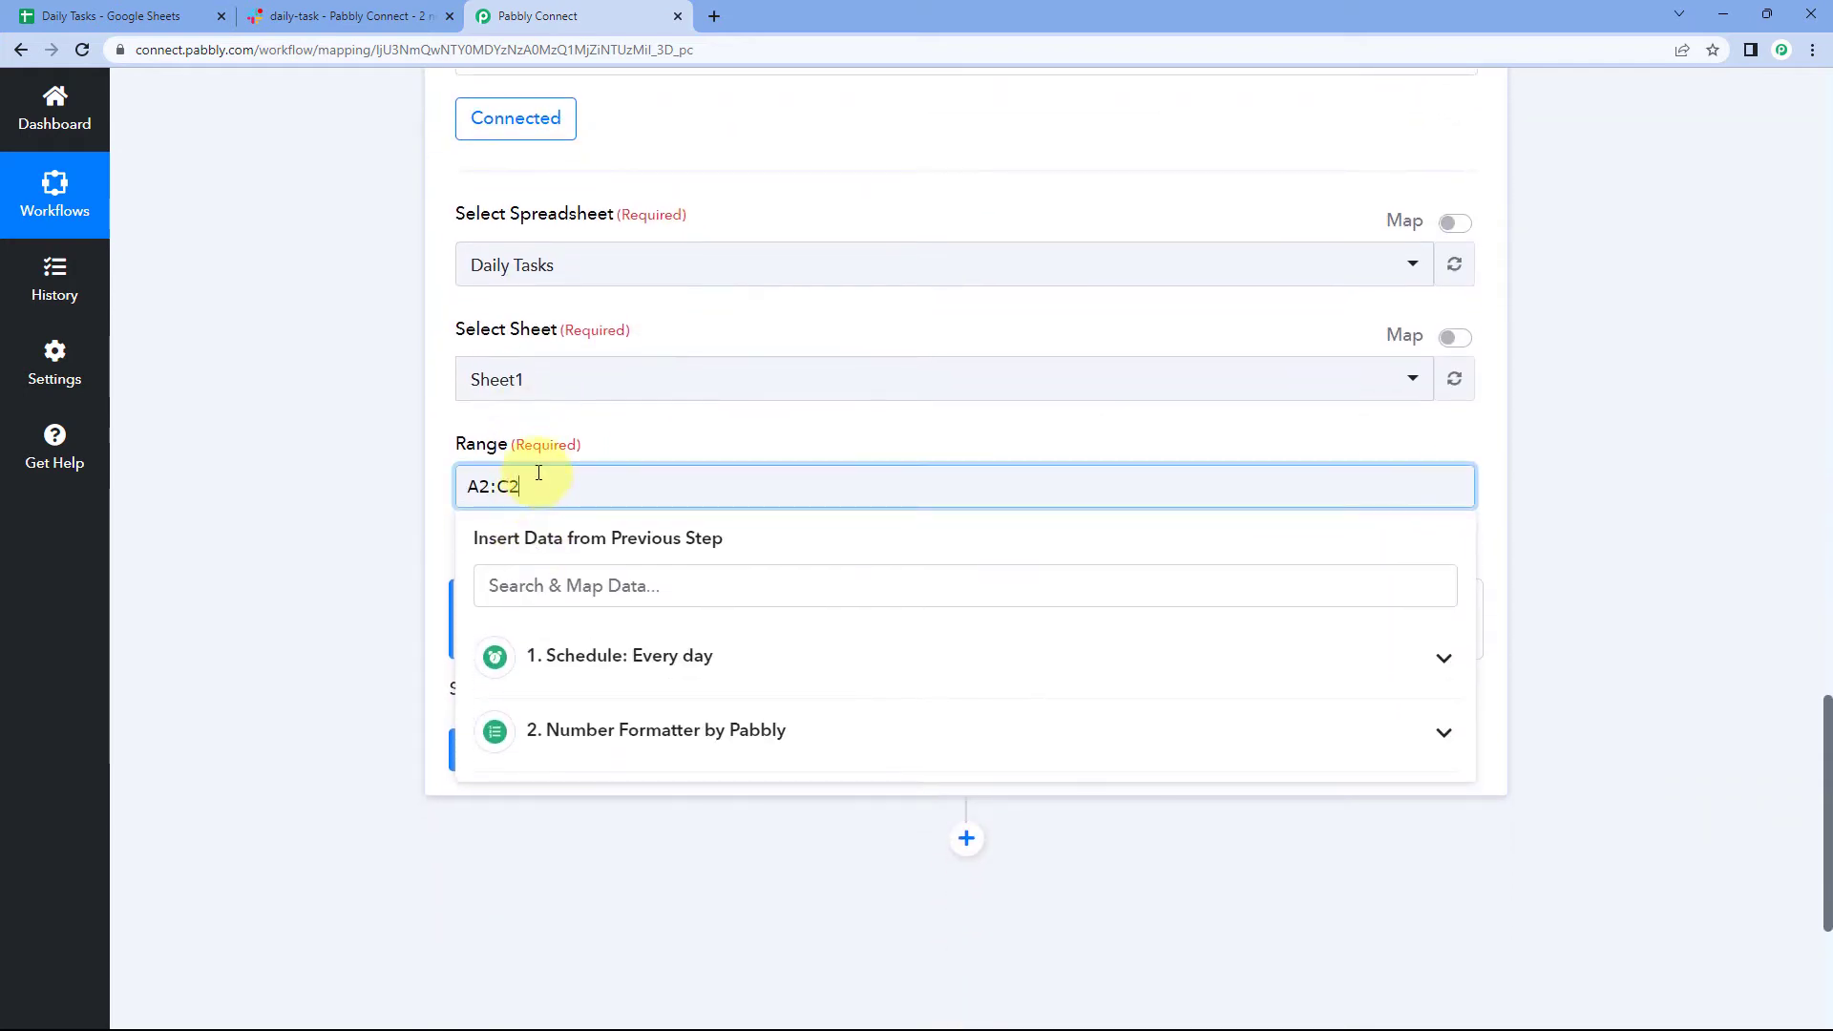
pyautogui.scroll(8, 856, 381)
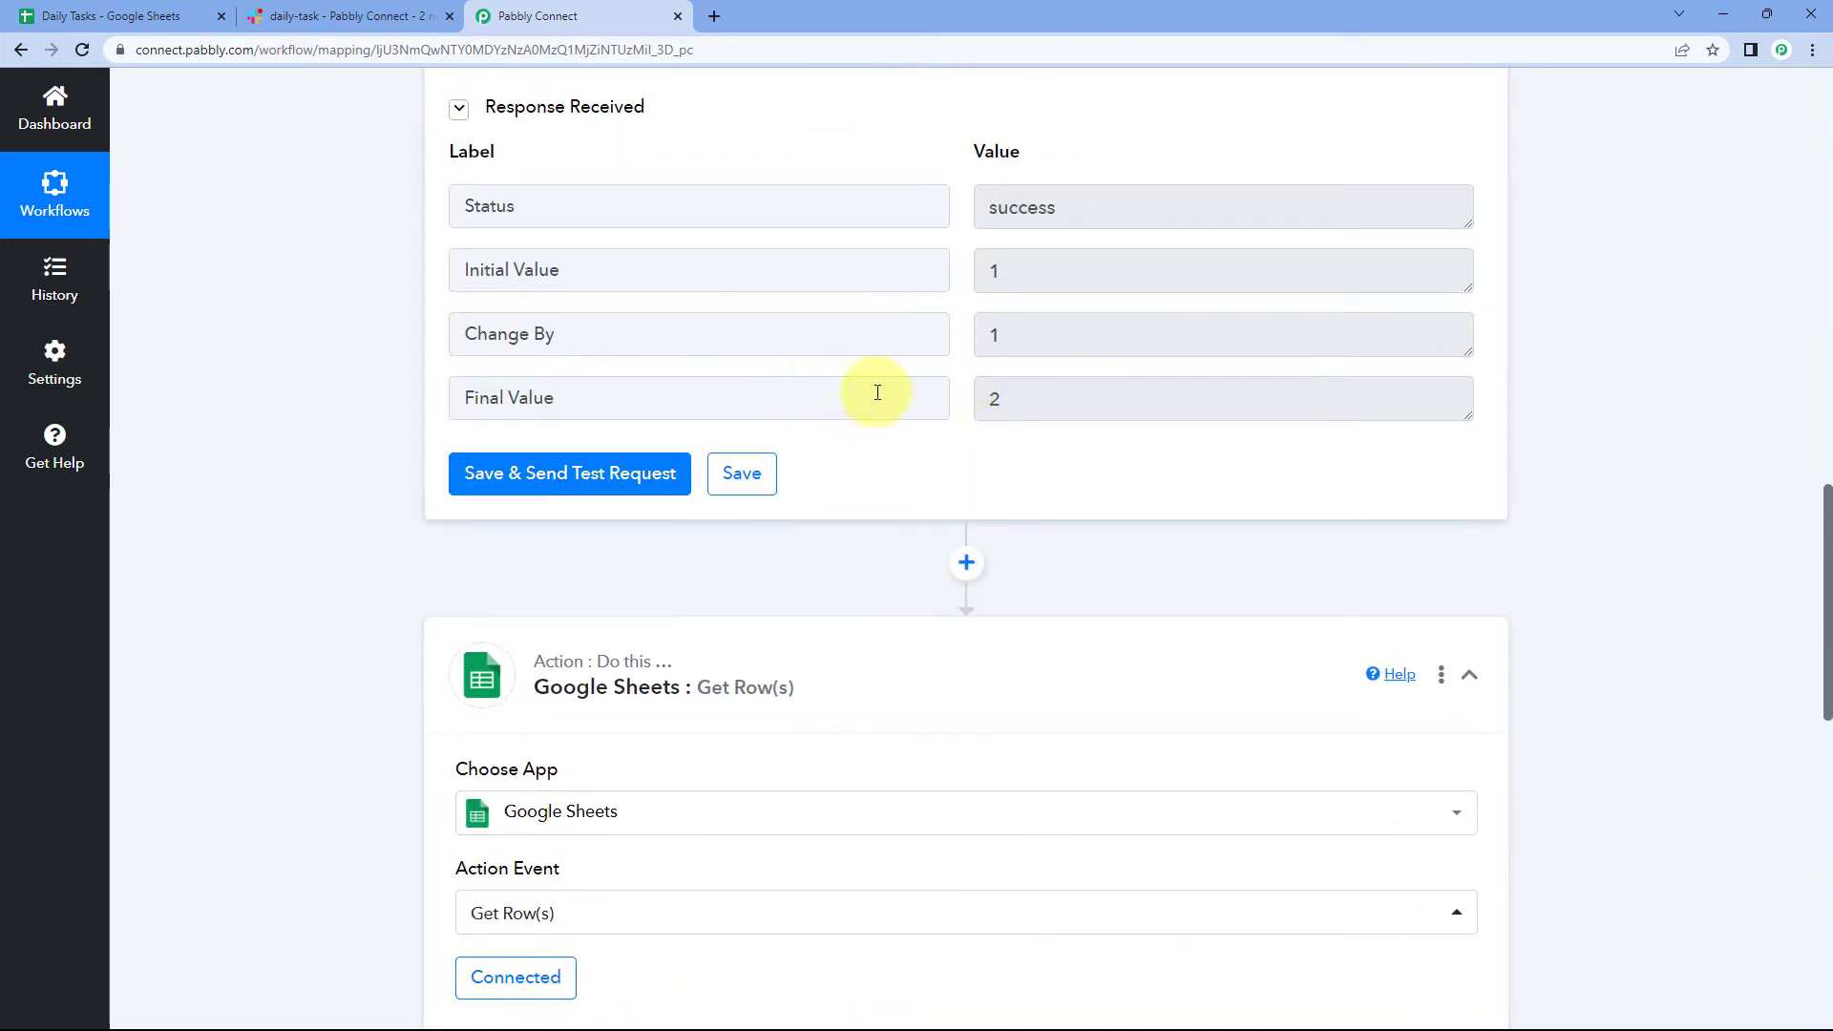
pyautogui.moveTo(1009, 411); pyautogui.dragTo(977, 399)
pyautogui.click(963, 397)
pyautogui.doubleClick(1015, 392)
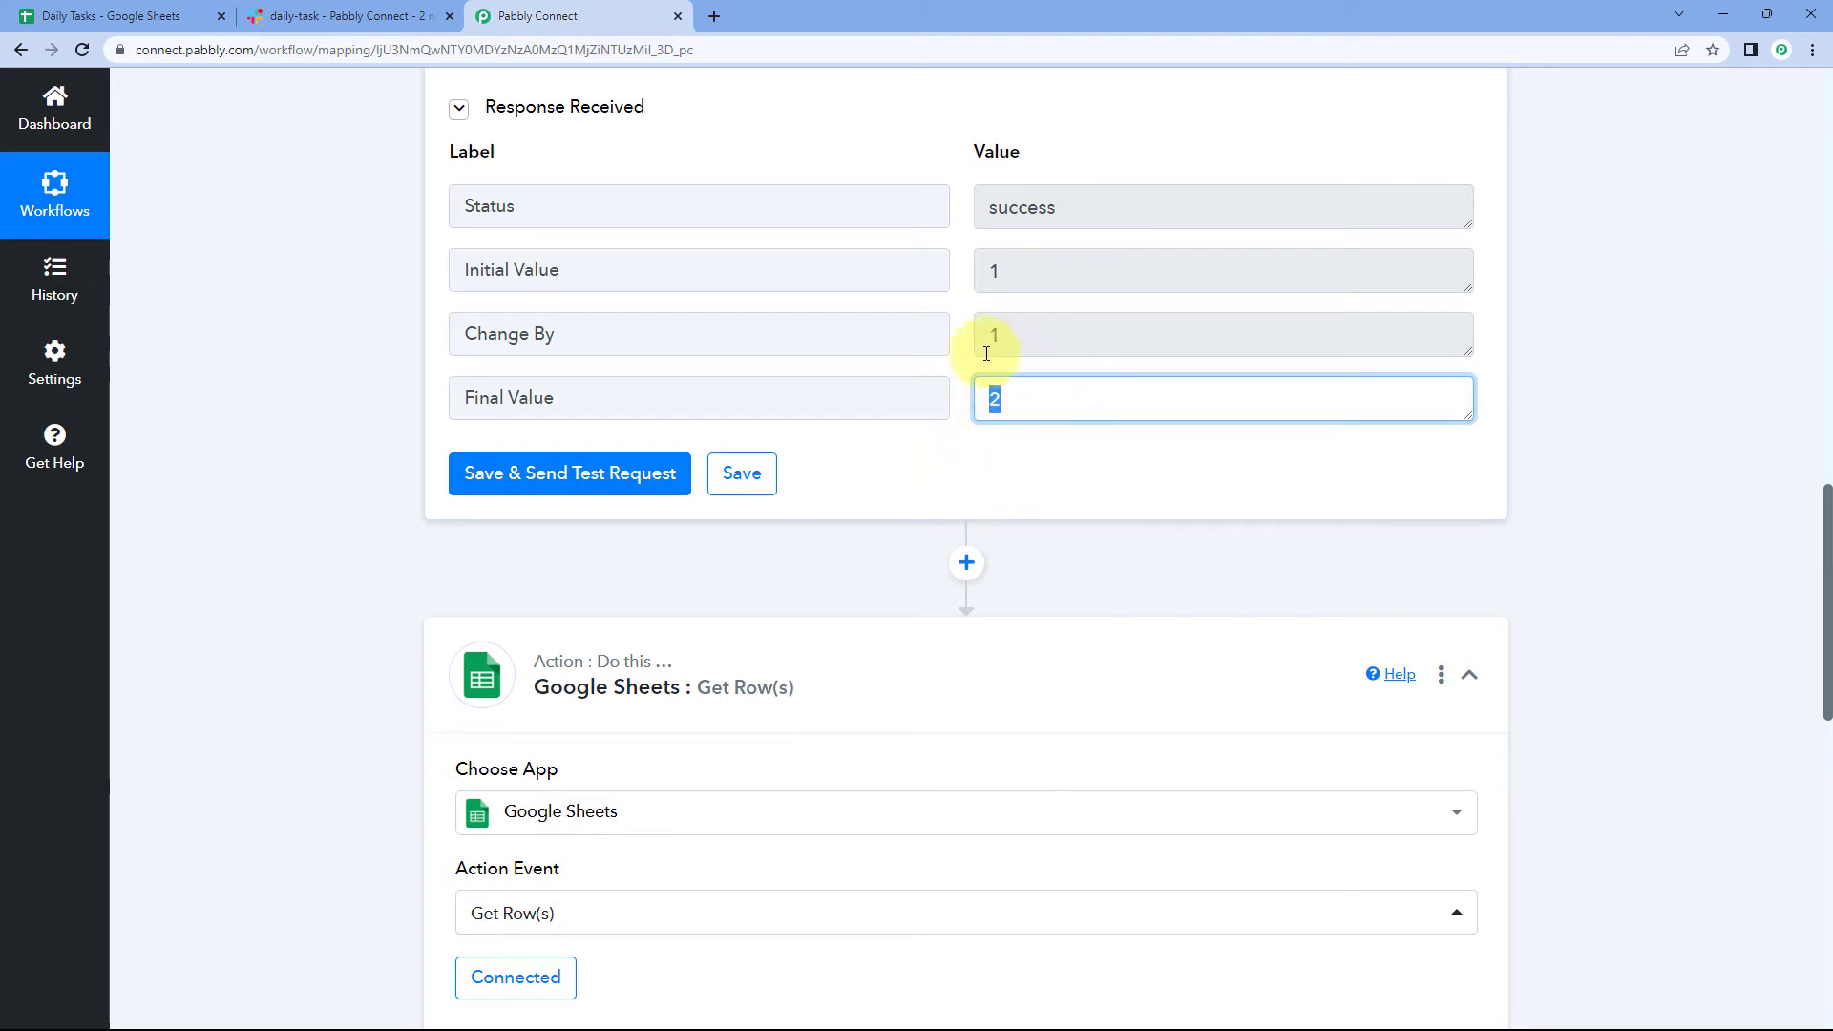
pyautogui.click(956, 443)
pyautogui.scroll(-10, 548, 541)
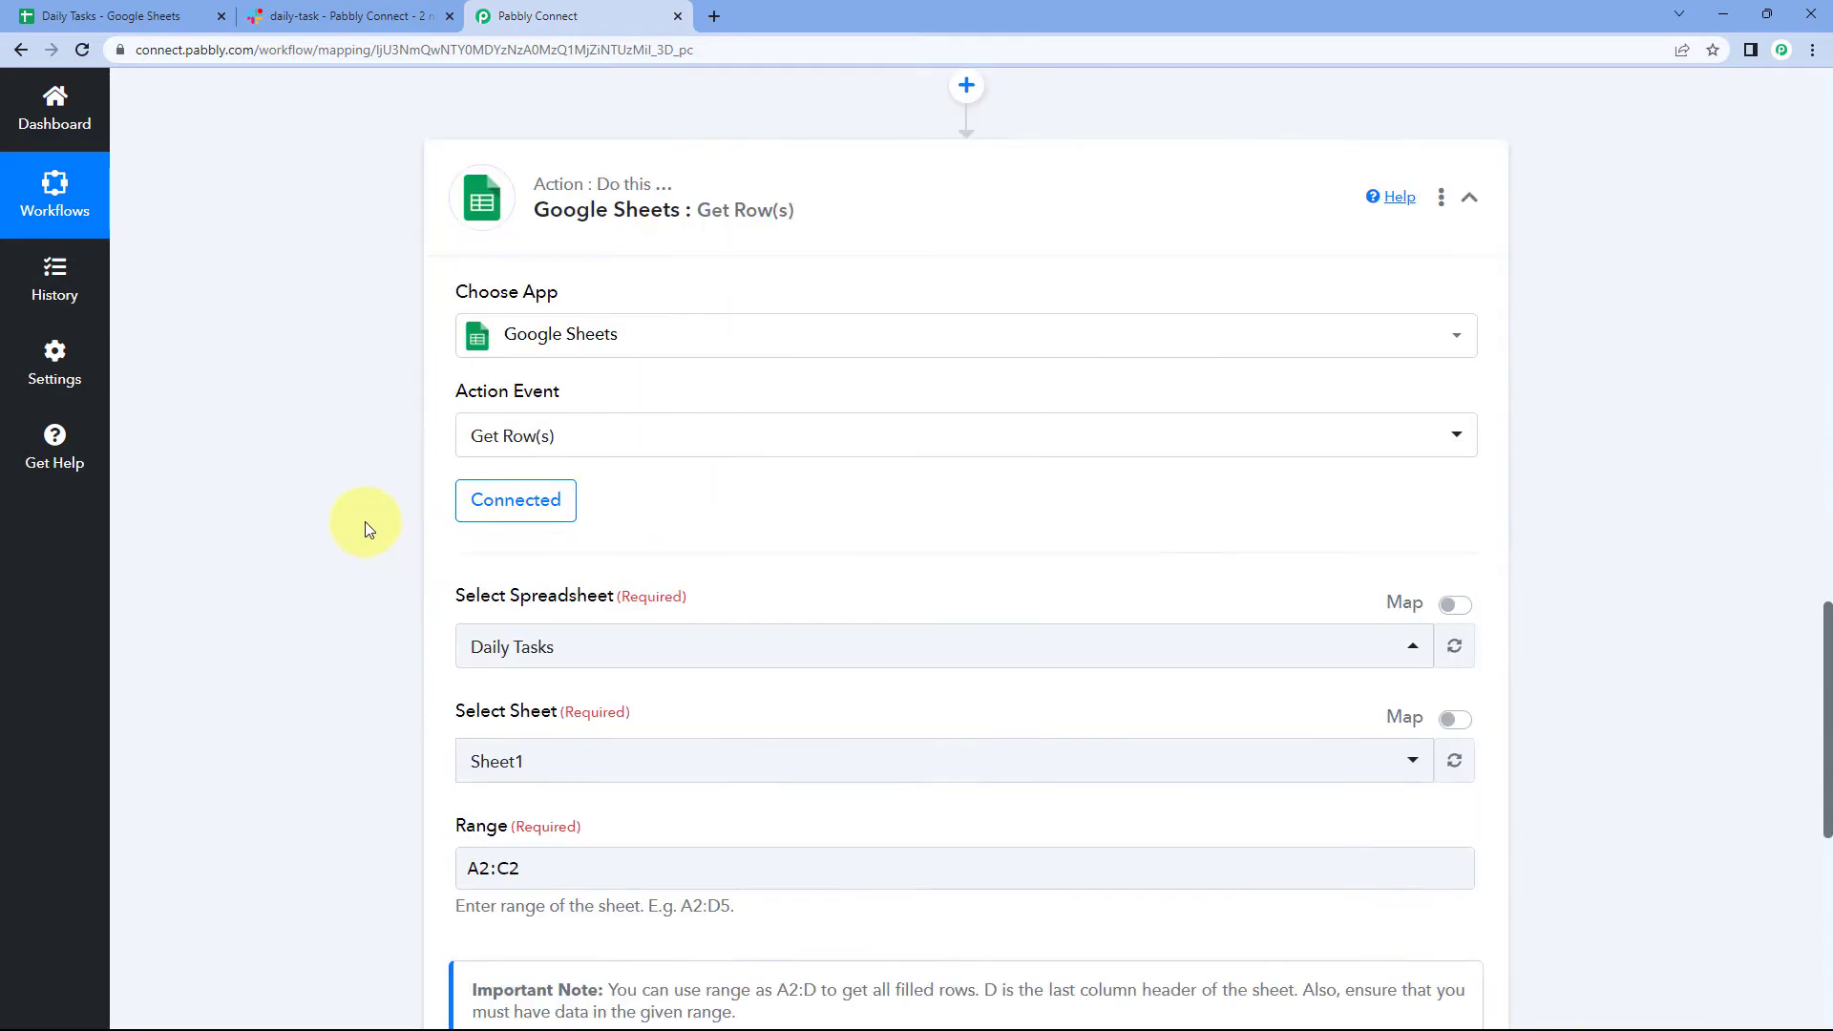
# Replace both row numbers in the Get Row(s) range with the Number Formatter step's Final Value, after A and after C
pyautogui.click(483, 387)
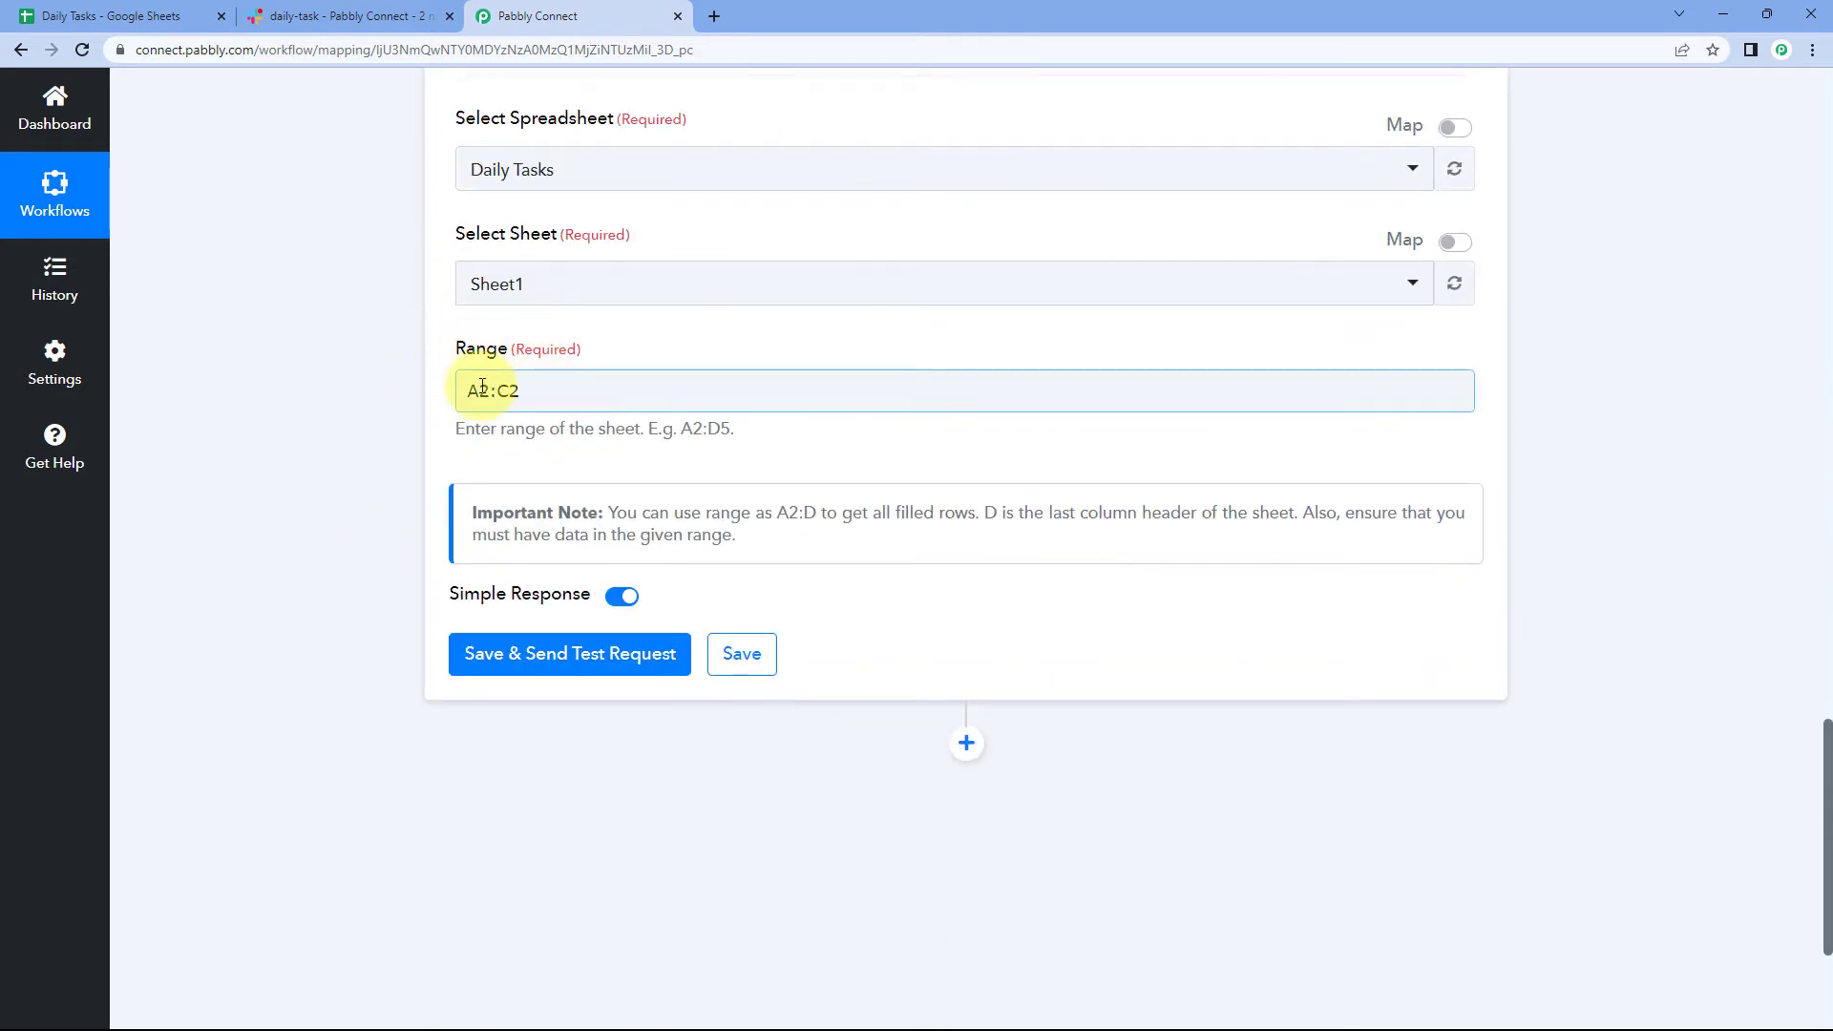
pyautogui.press('BackSpace')
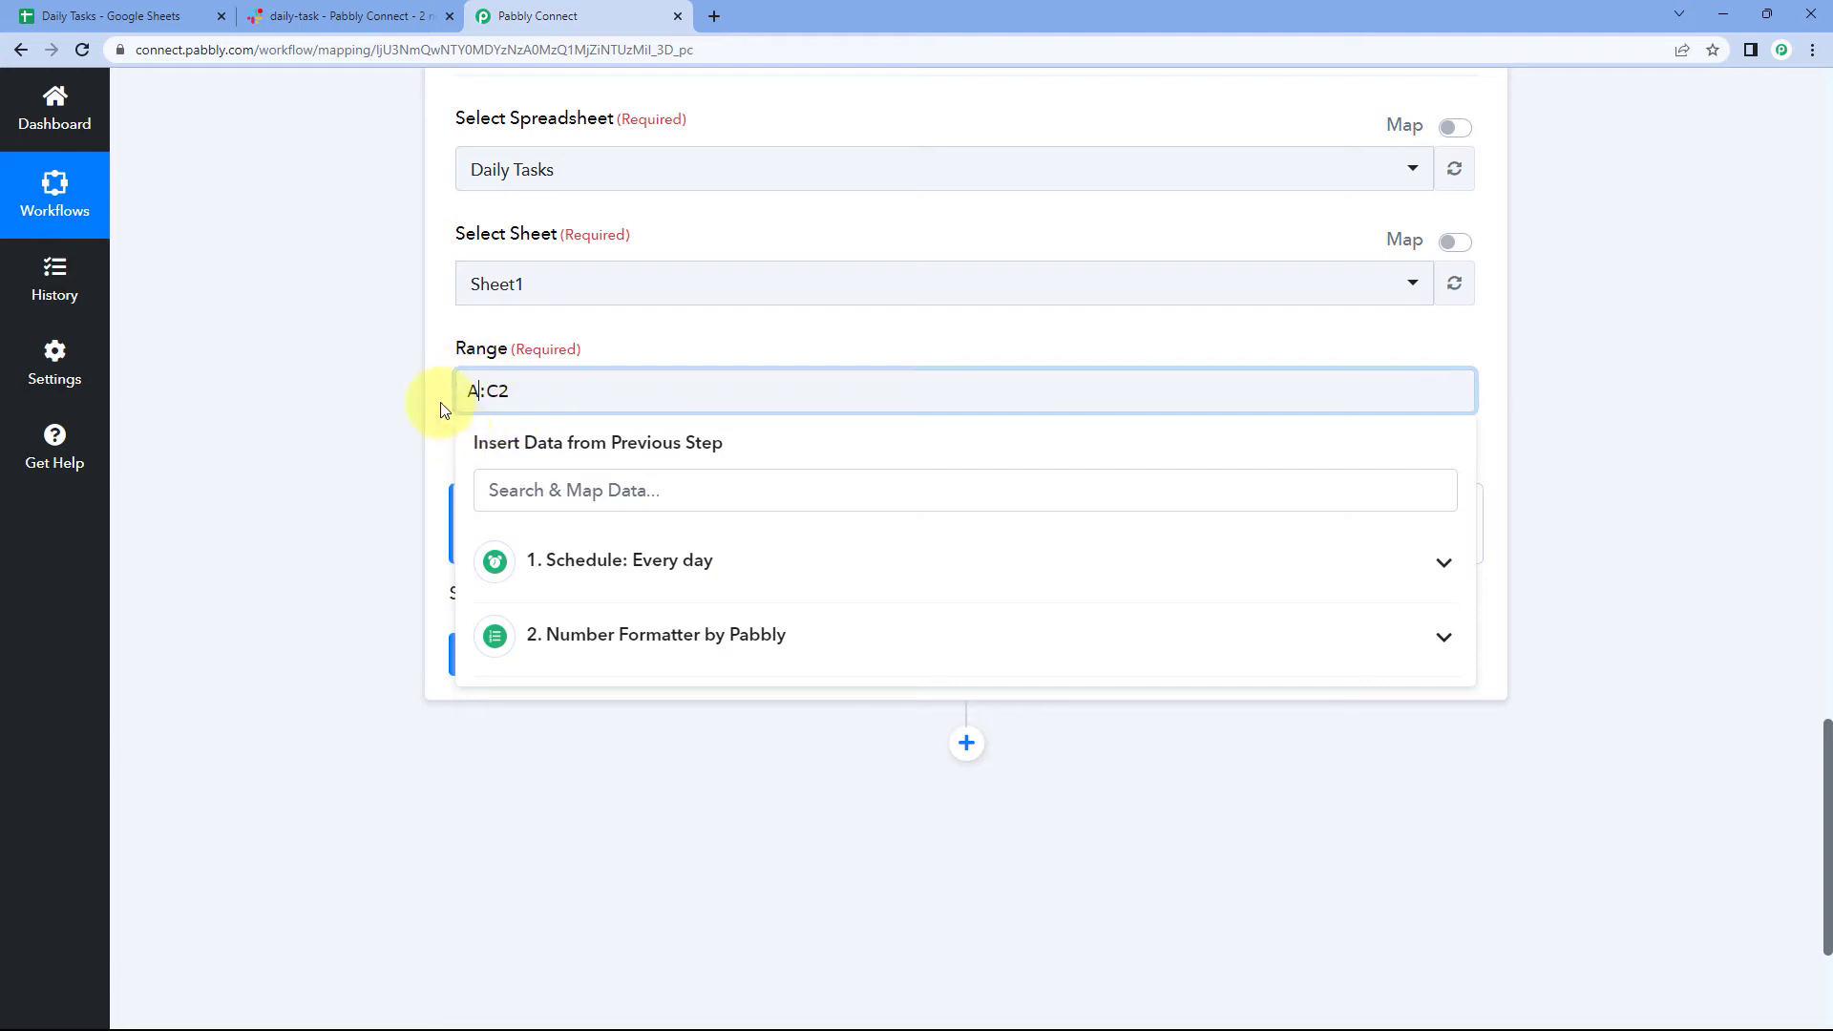
pyautogui.click(611, 635)
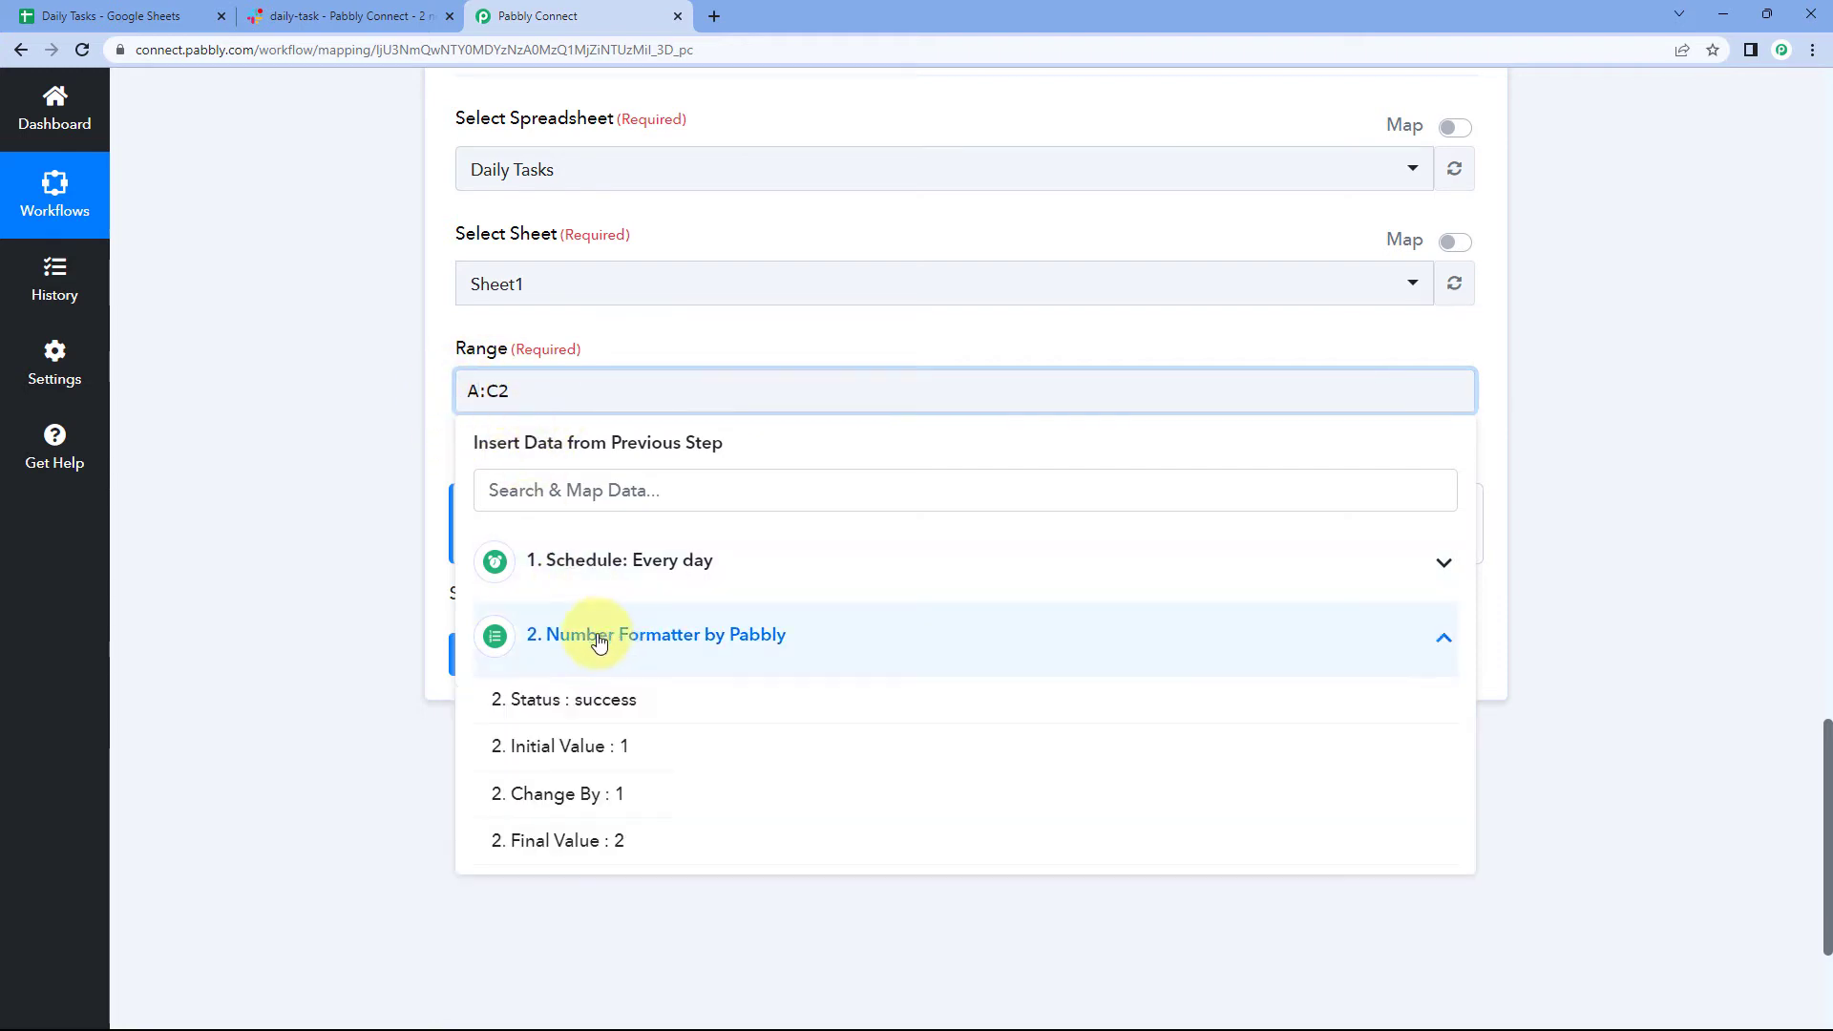
pyautogui.click(599, 857)
pyautogui.click(681, 411)
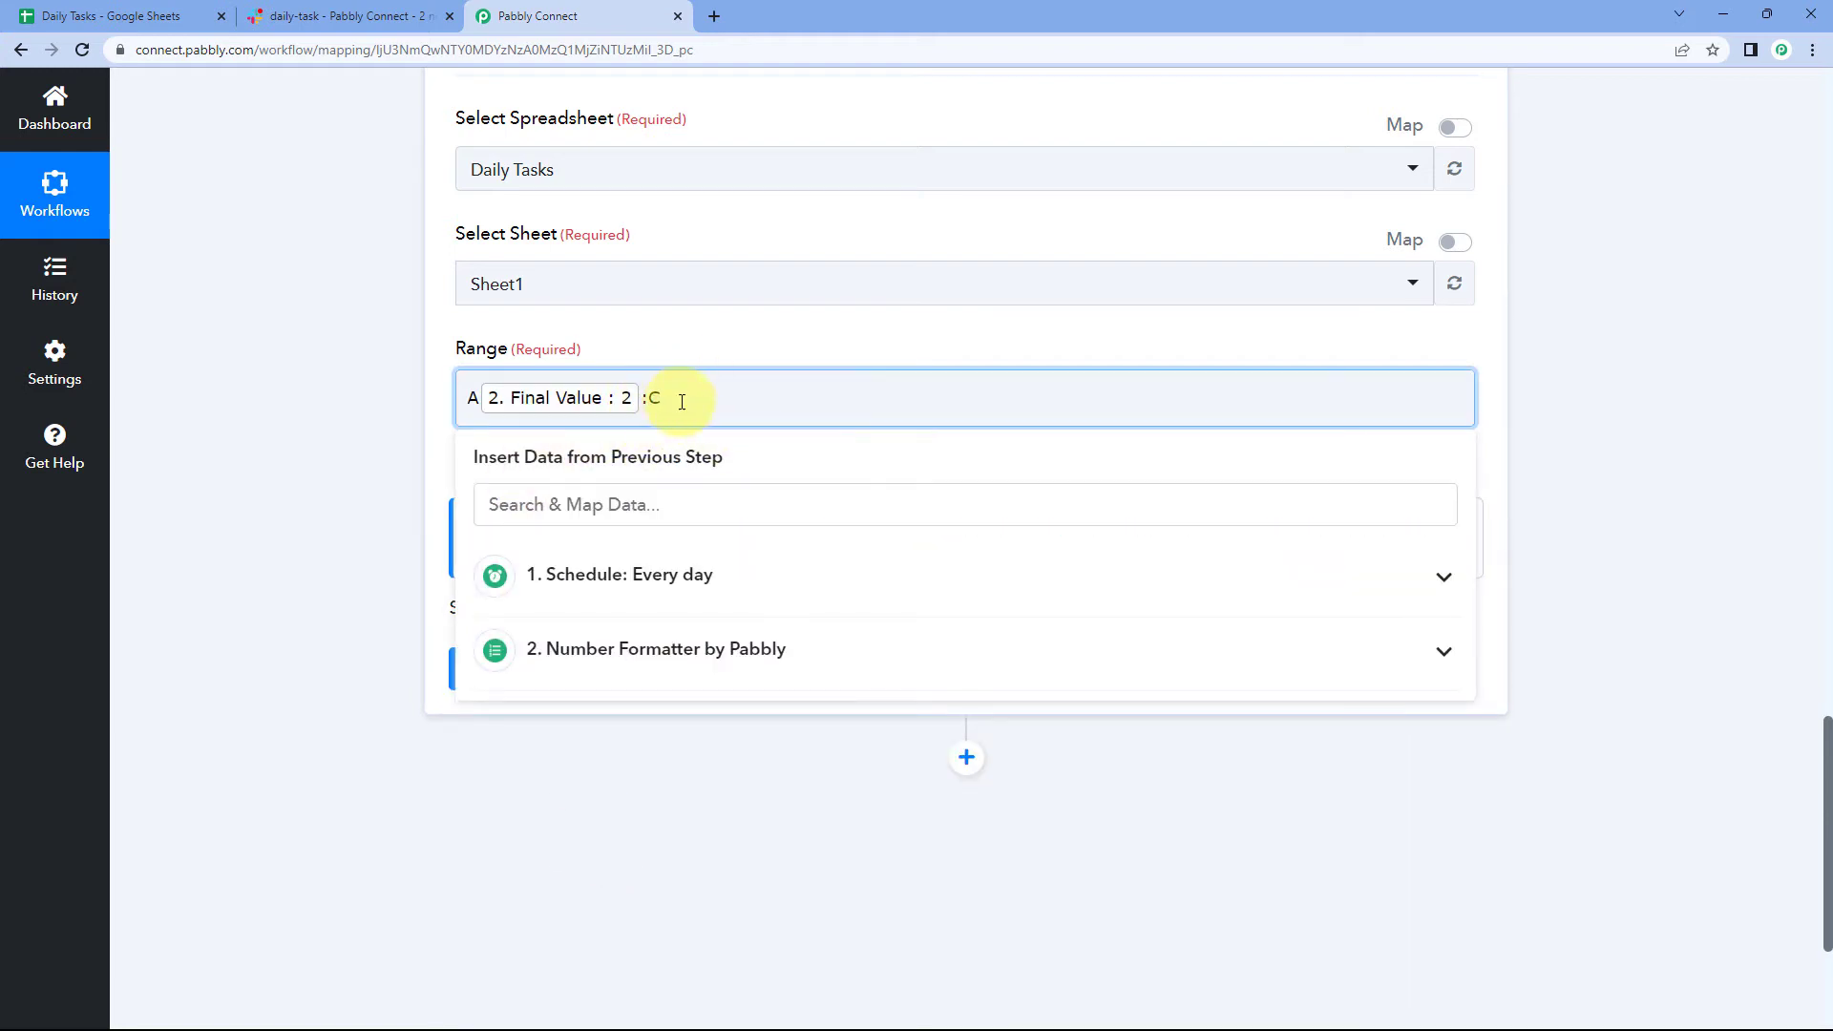
pyautogui.click(645, 671)
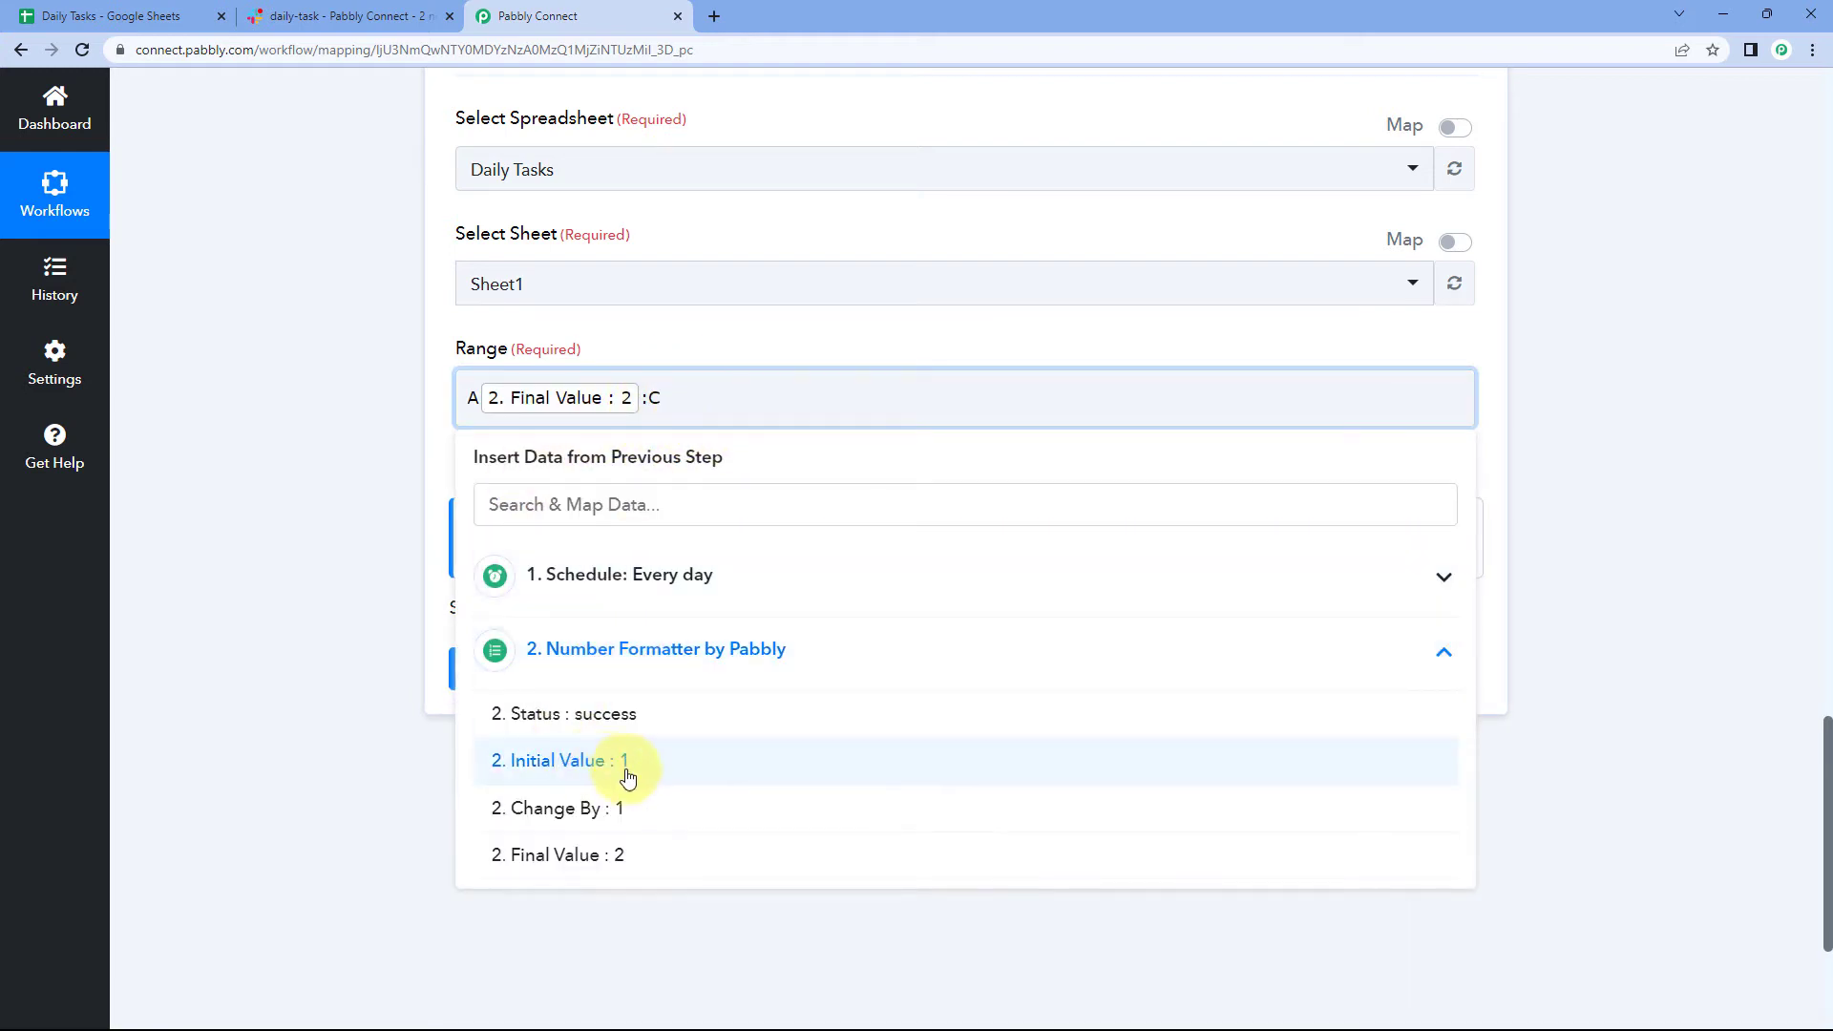
pyautogui.click(593, 856)
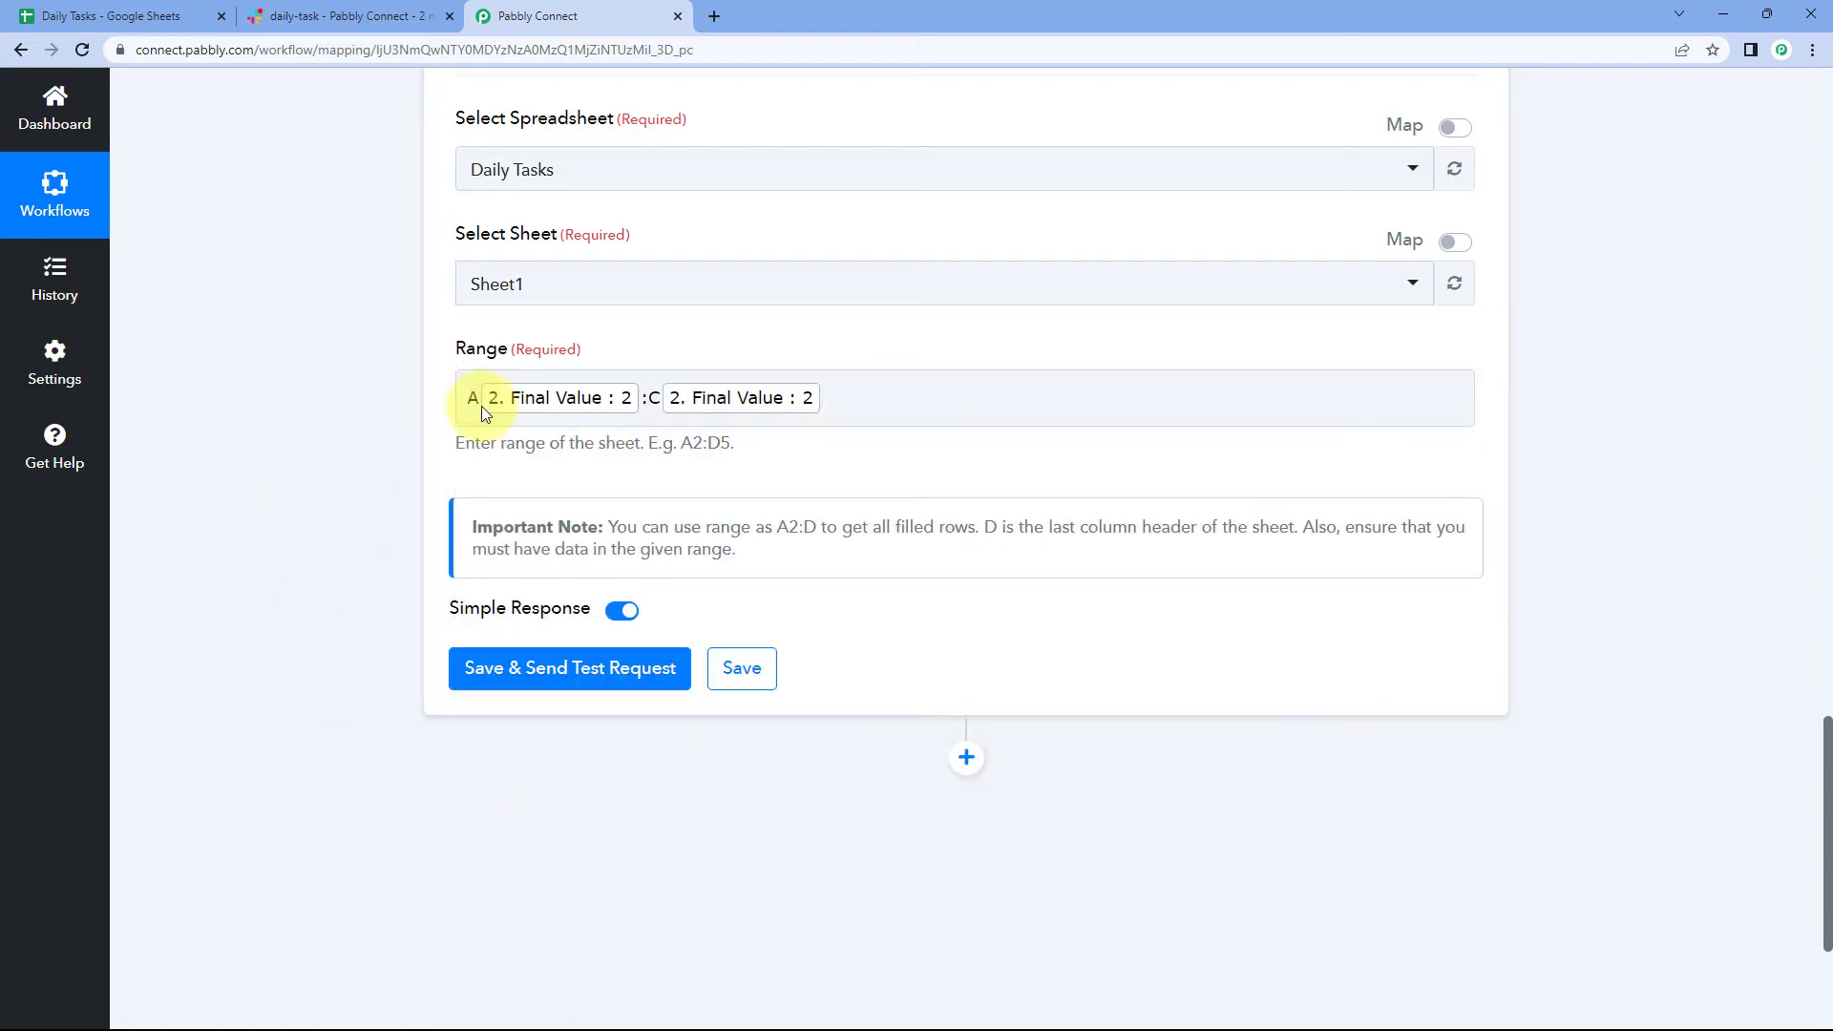
# Check the mapped Get Row(s) range against the first task's cells A2:C2 in Google Sheets, returning to Pabbly Connect
pyautogui.click(143, 16)
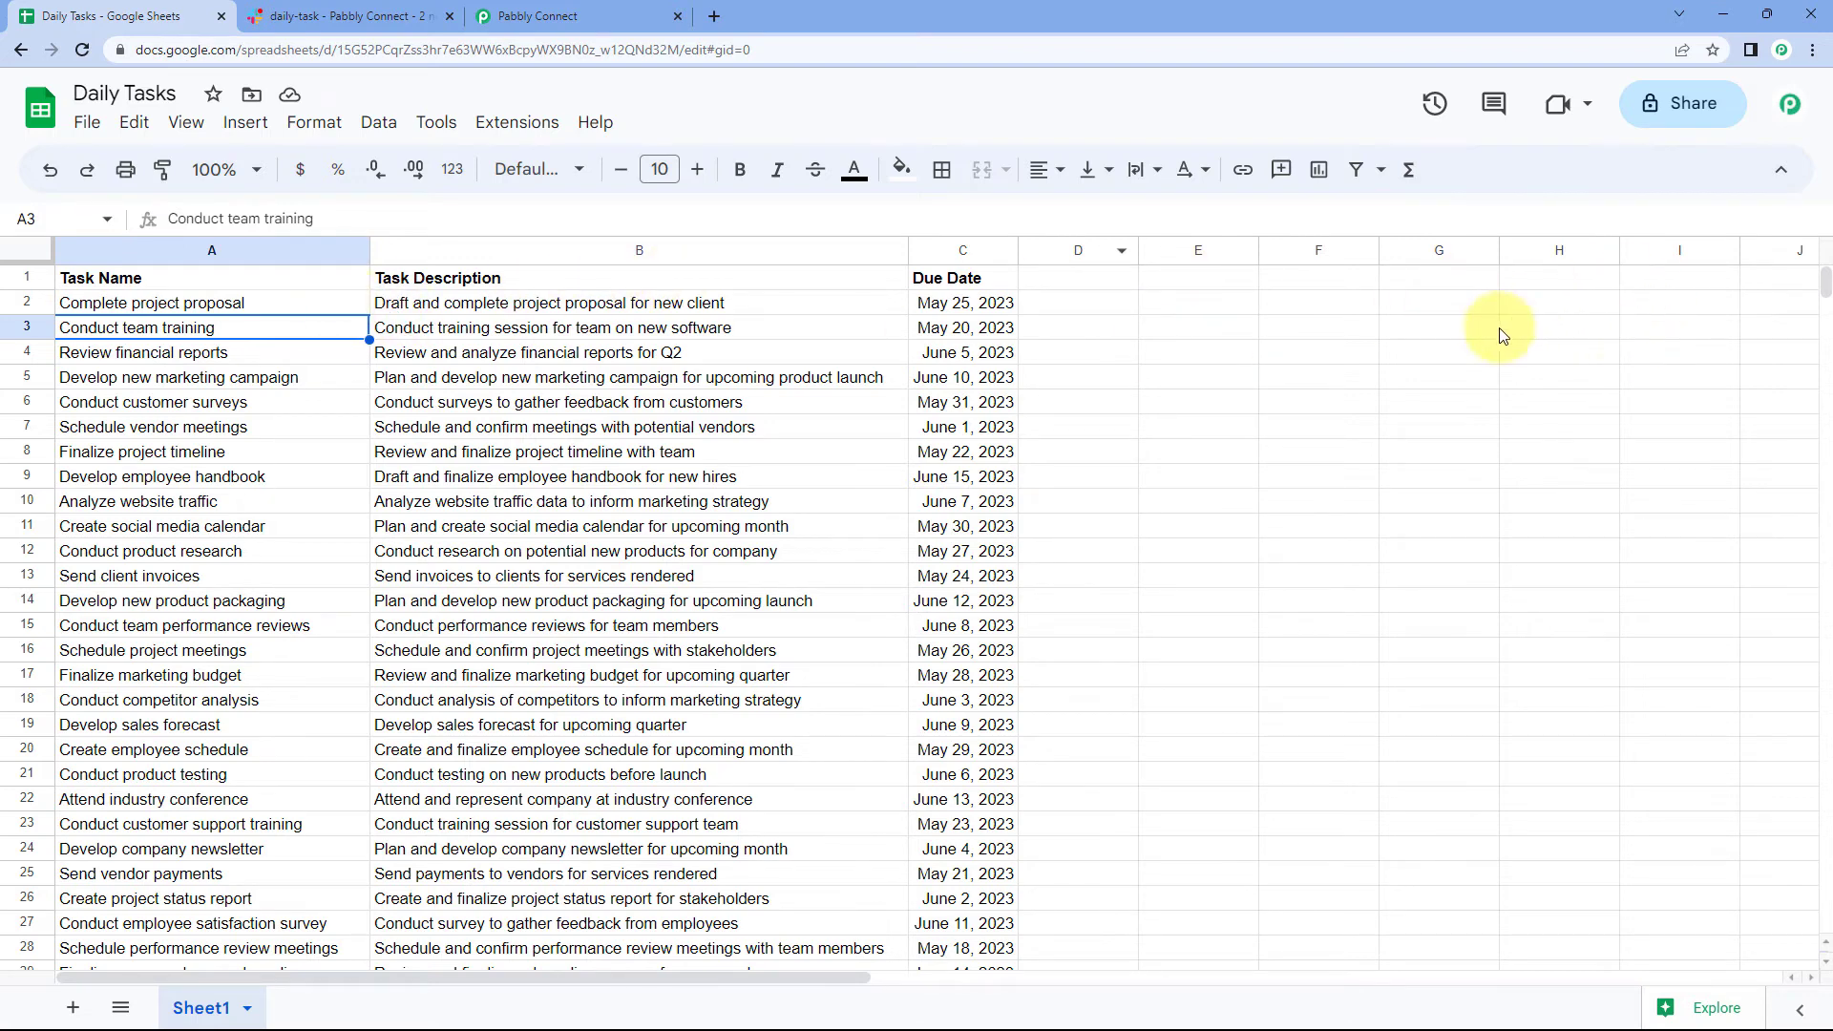
pyautogui.click(1549, 316)
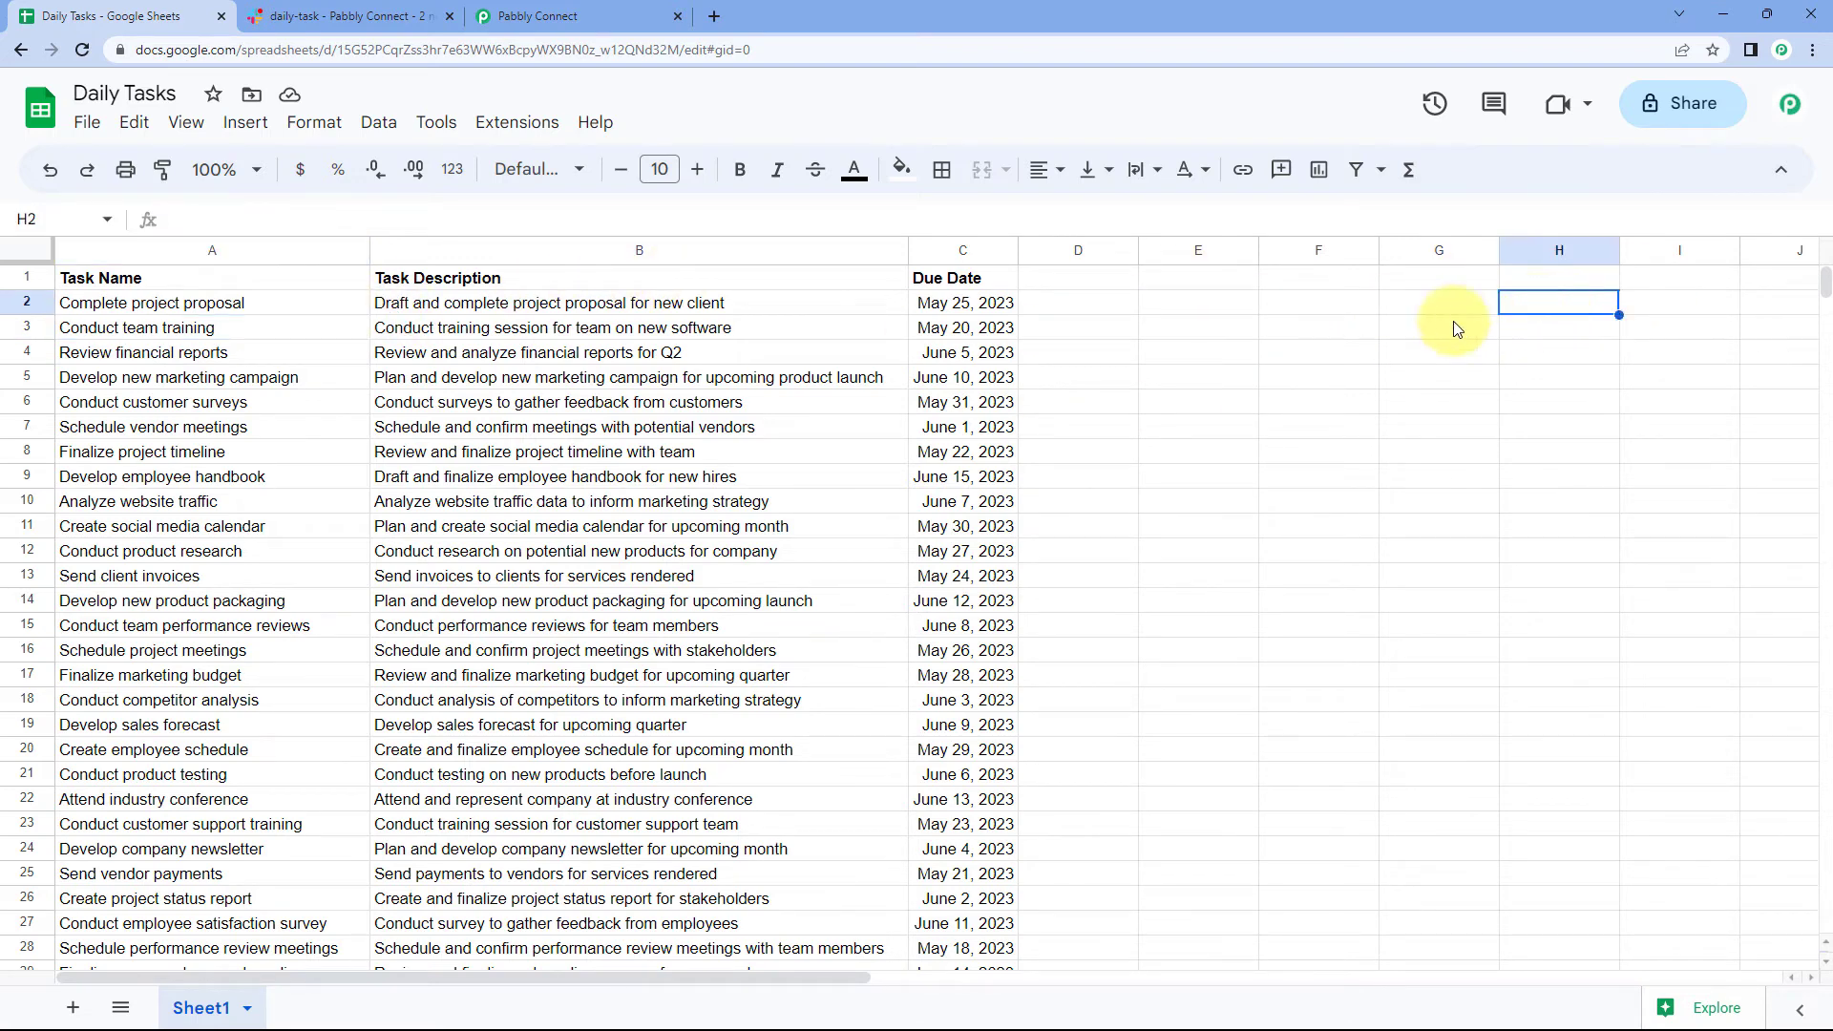
pyautogui.click(516, 16)
pyautogui.click(475, 384)
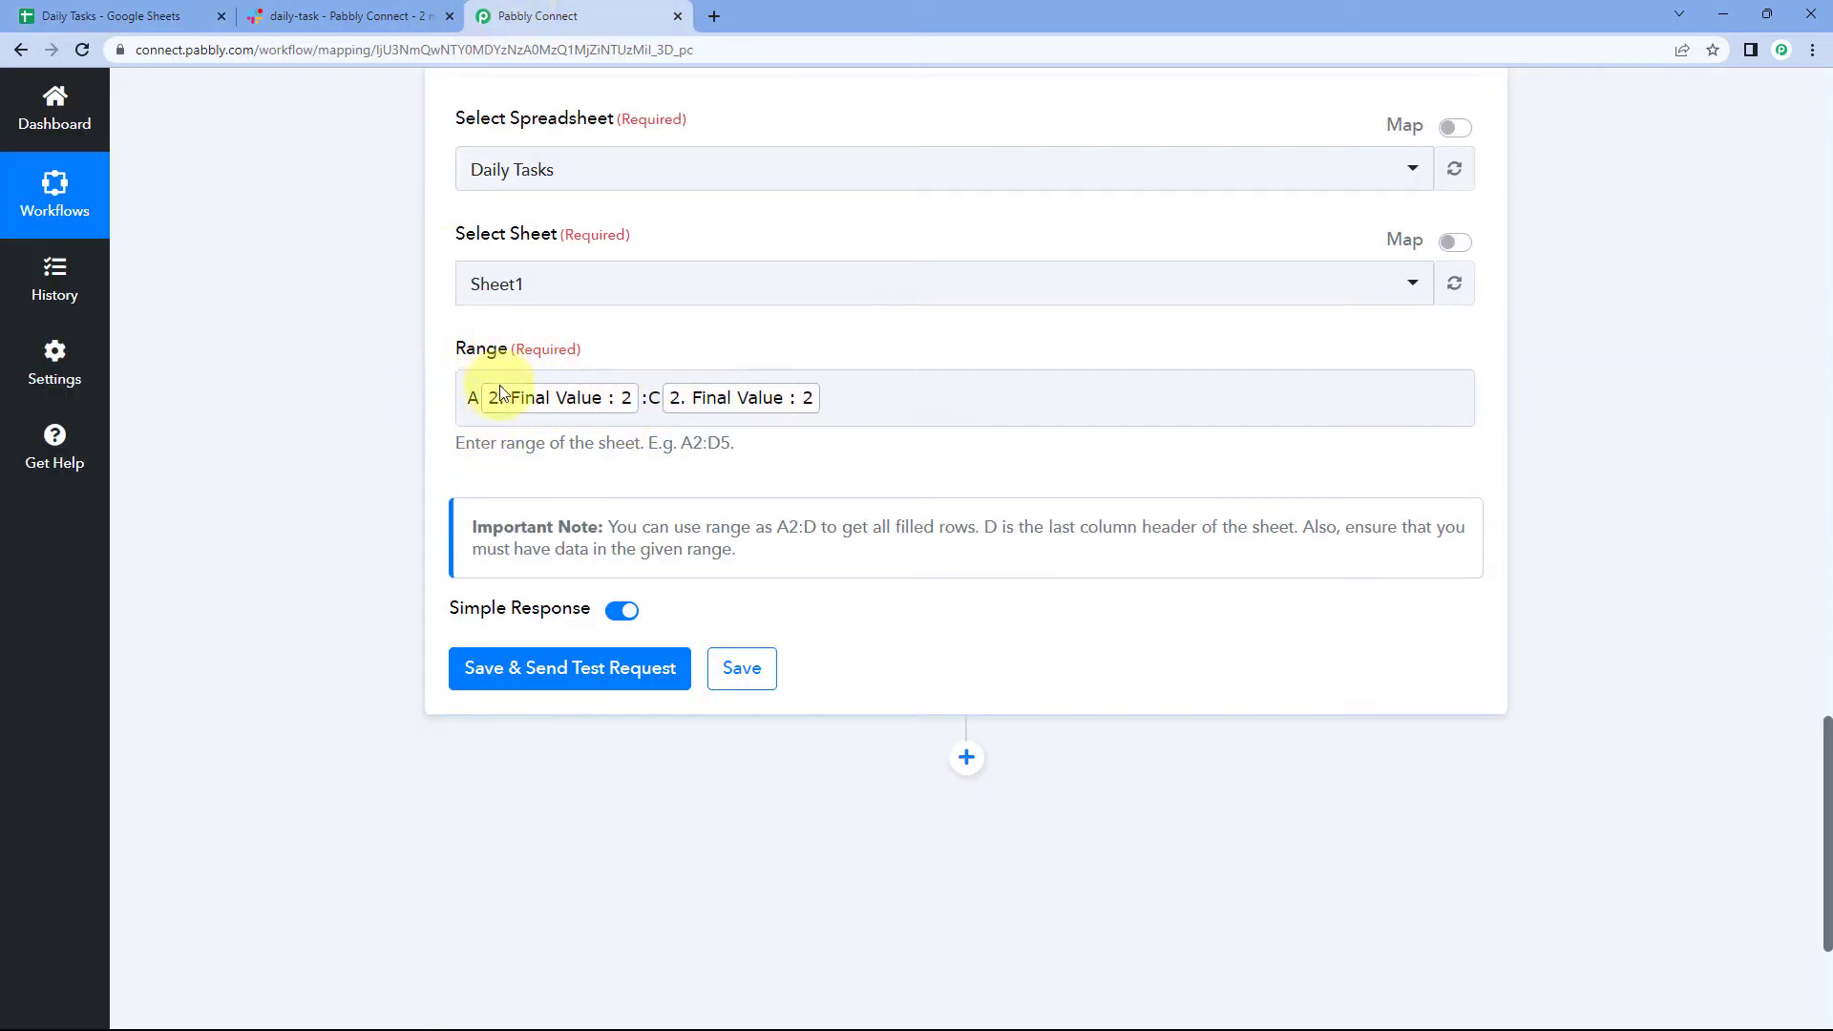
pyautogui.click(43, 15)
pyautogui.moveTo(158, 303); pyautogui.dragTo(928, 299)
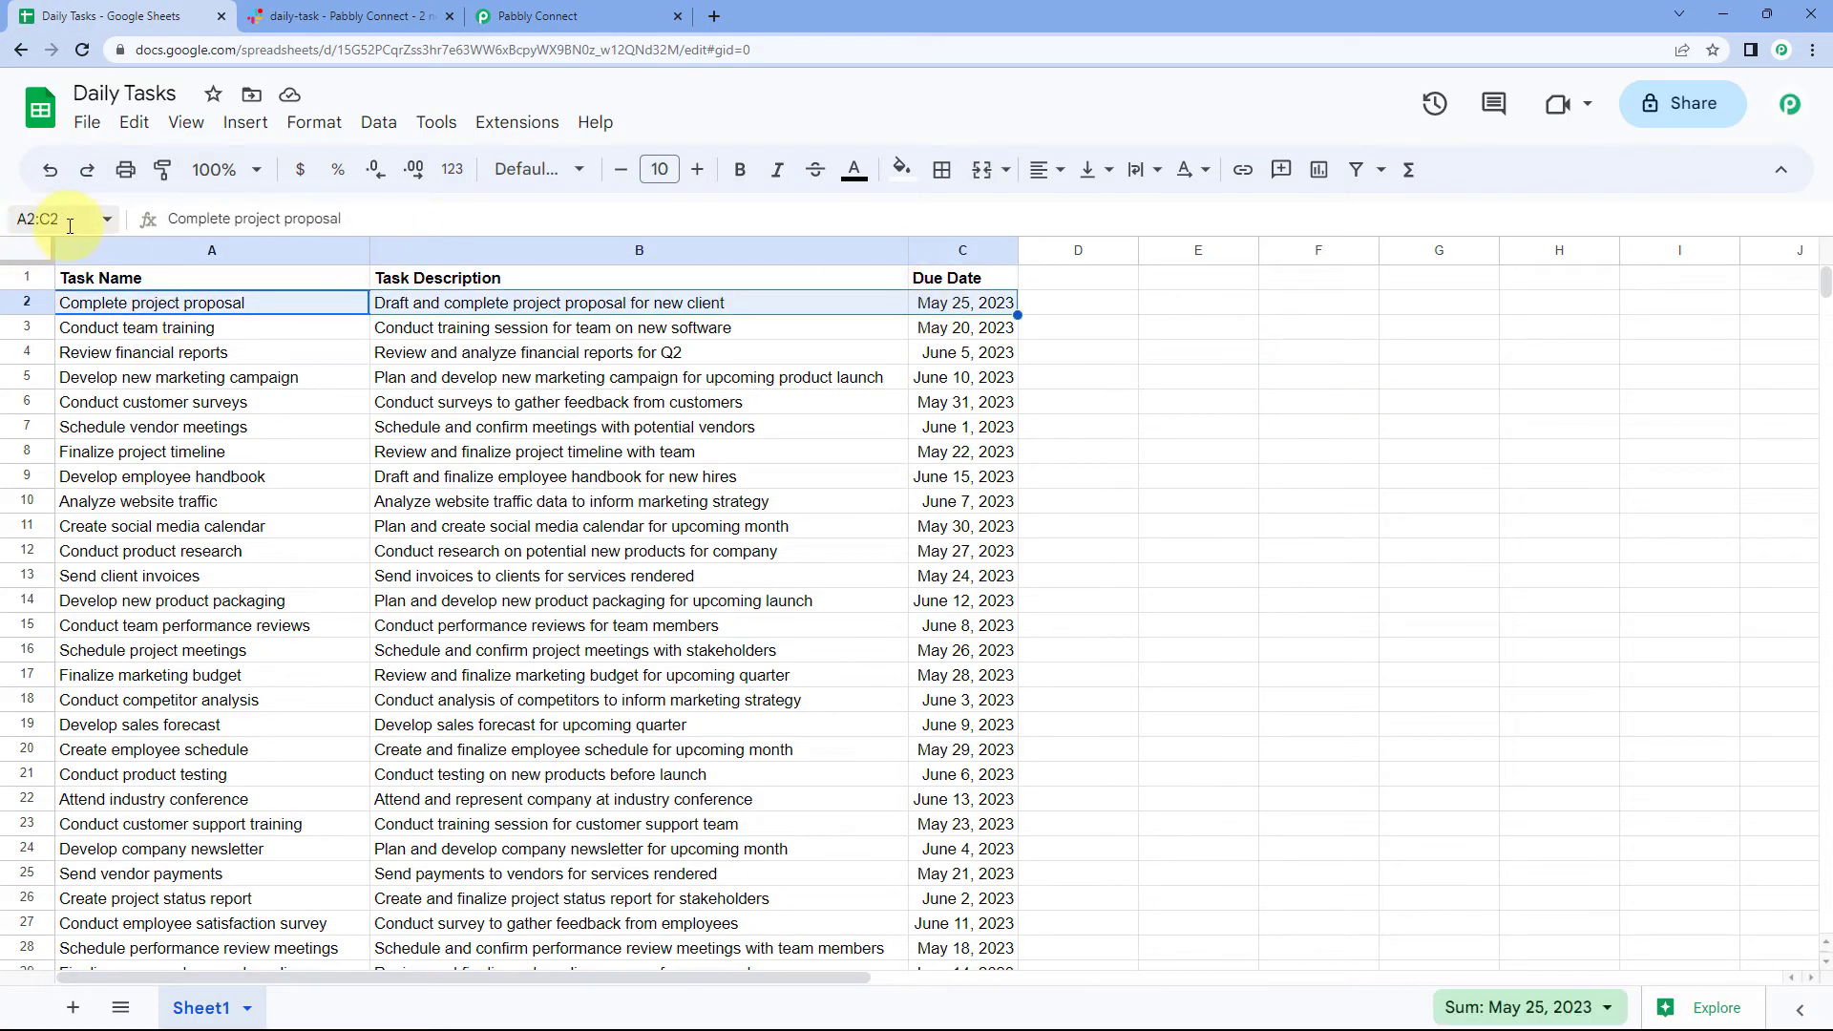
pyautogui.click(535, 17)
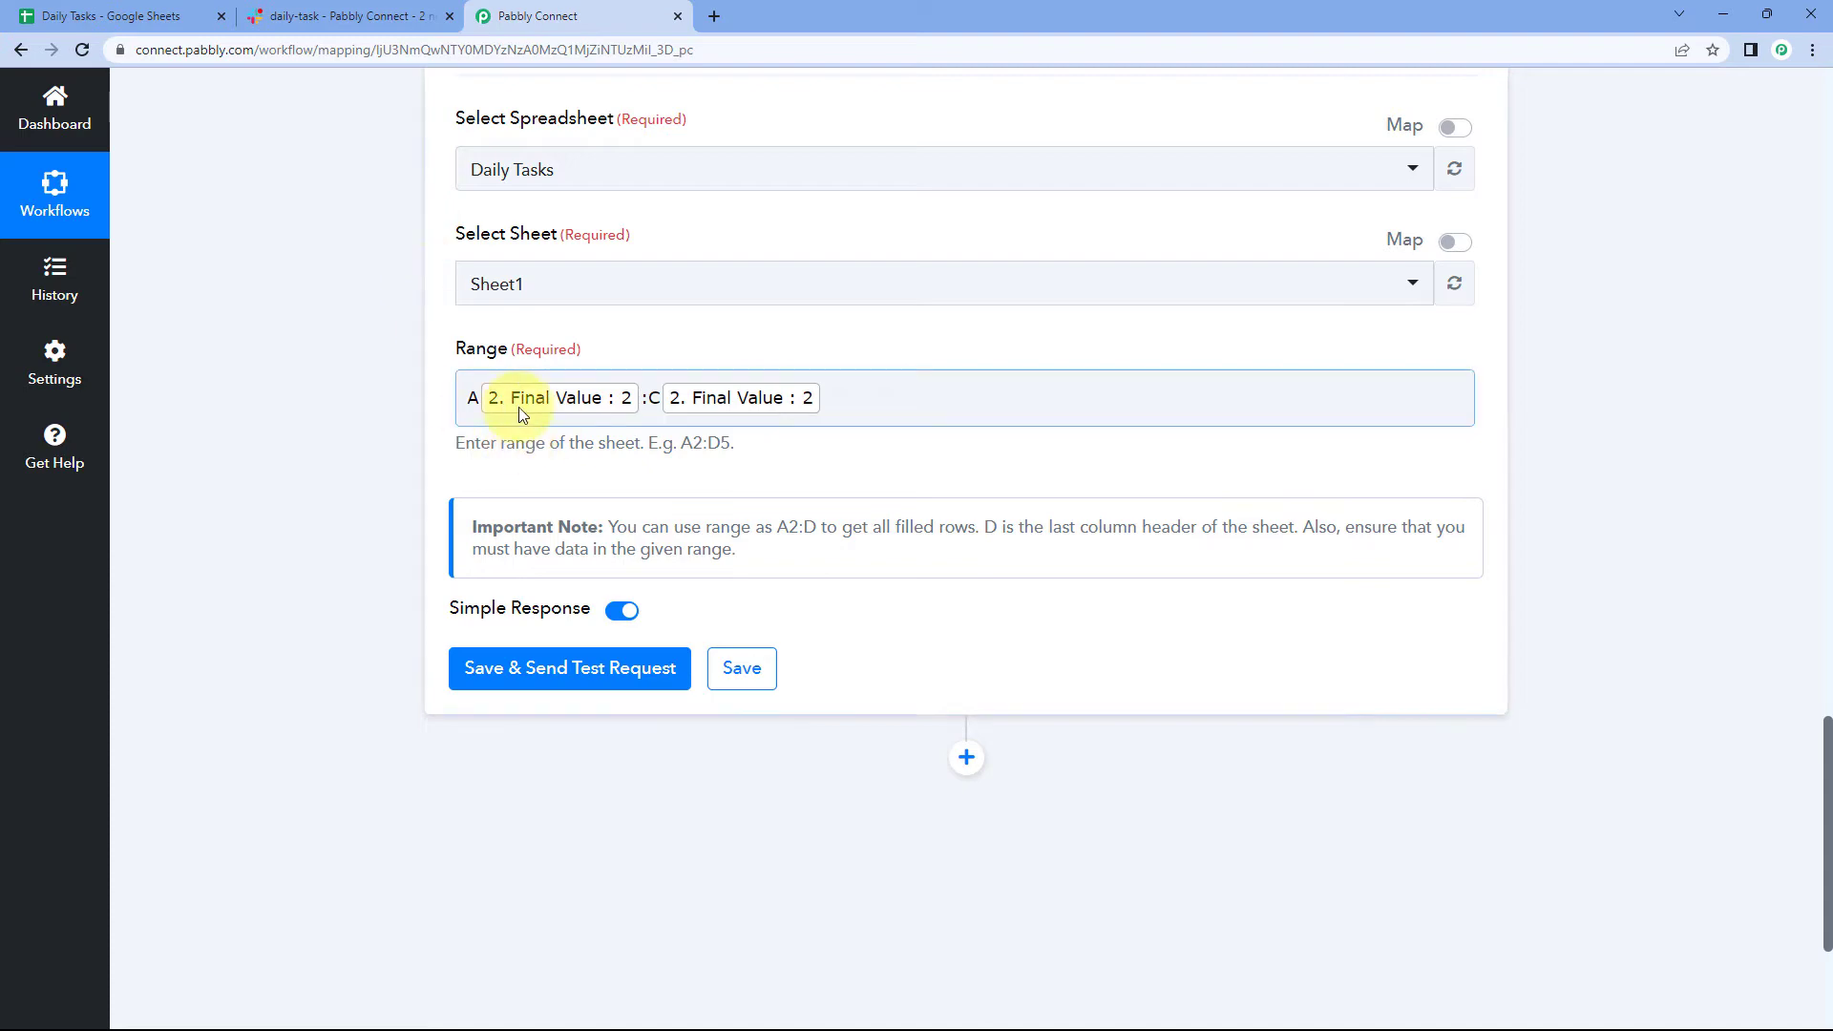
# Review the counter step's response and settings, collapse that step, and return to the Get Row(s) range
pyautogui.scroll(10, 903, 352)
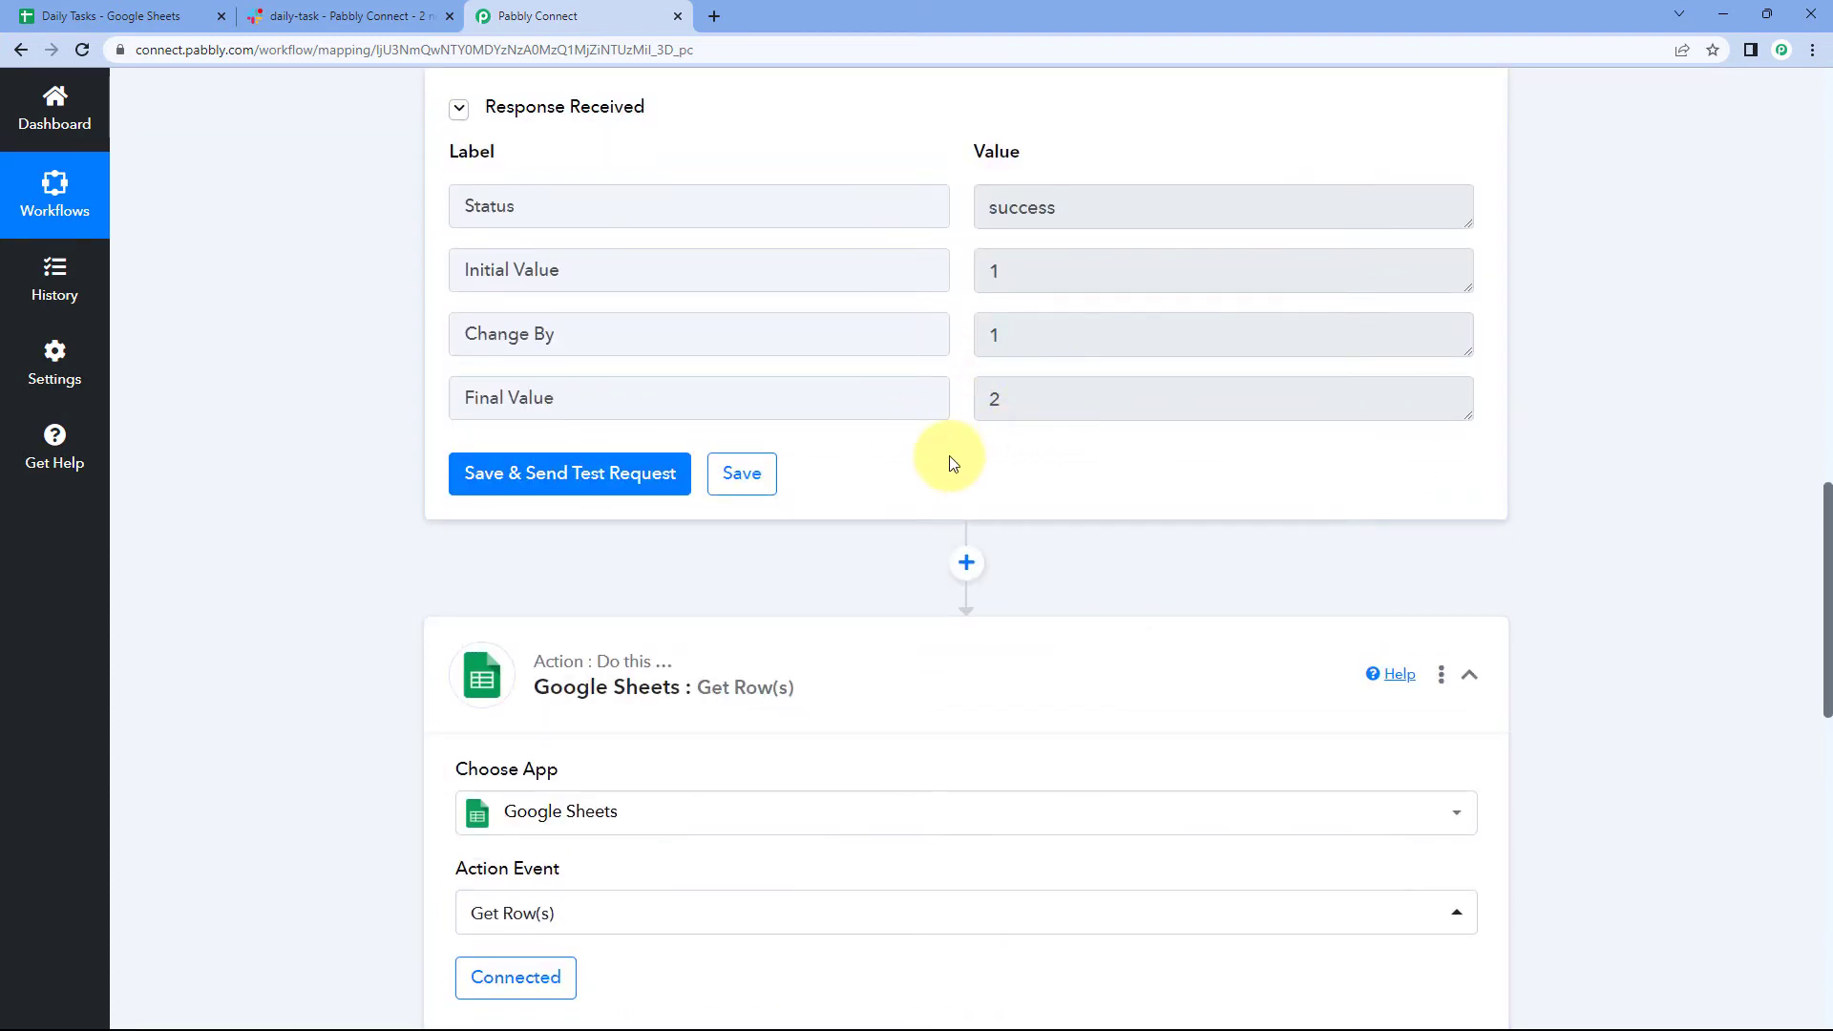
pyautogui.scroll(14, 952, 463)
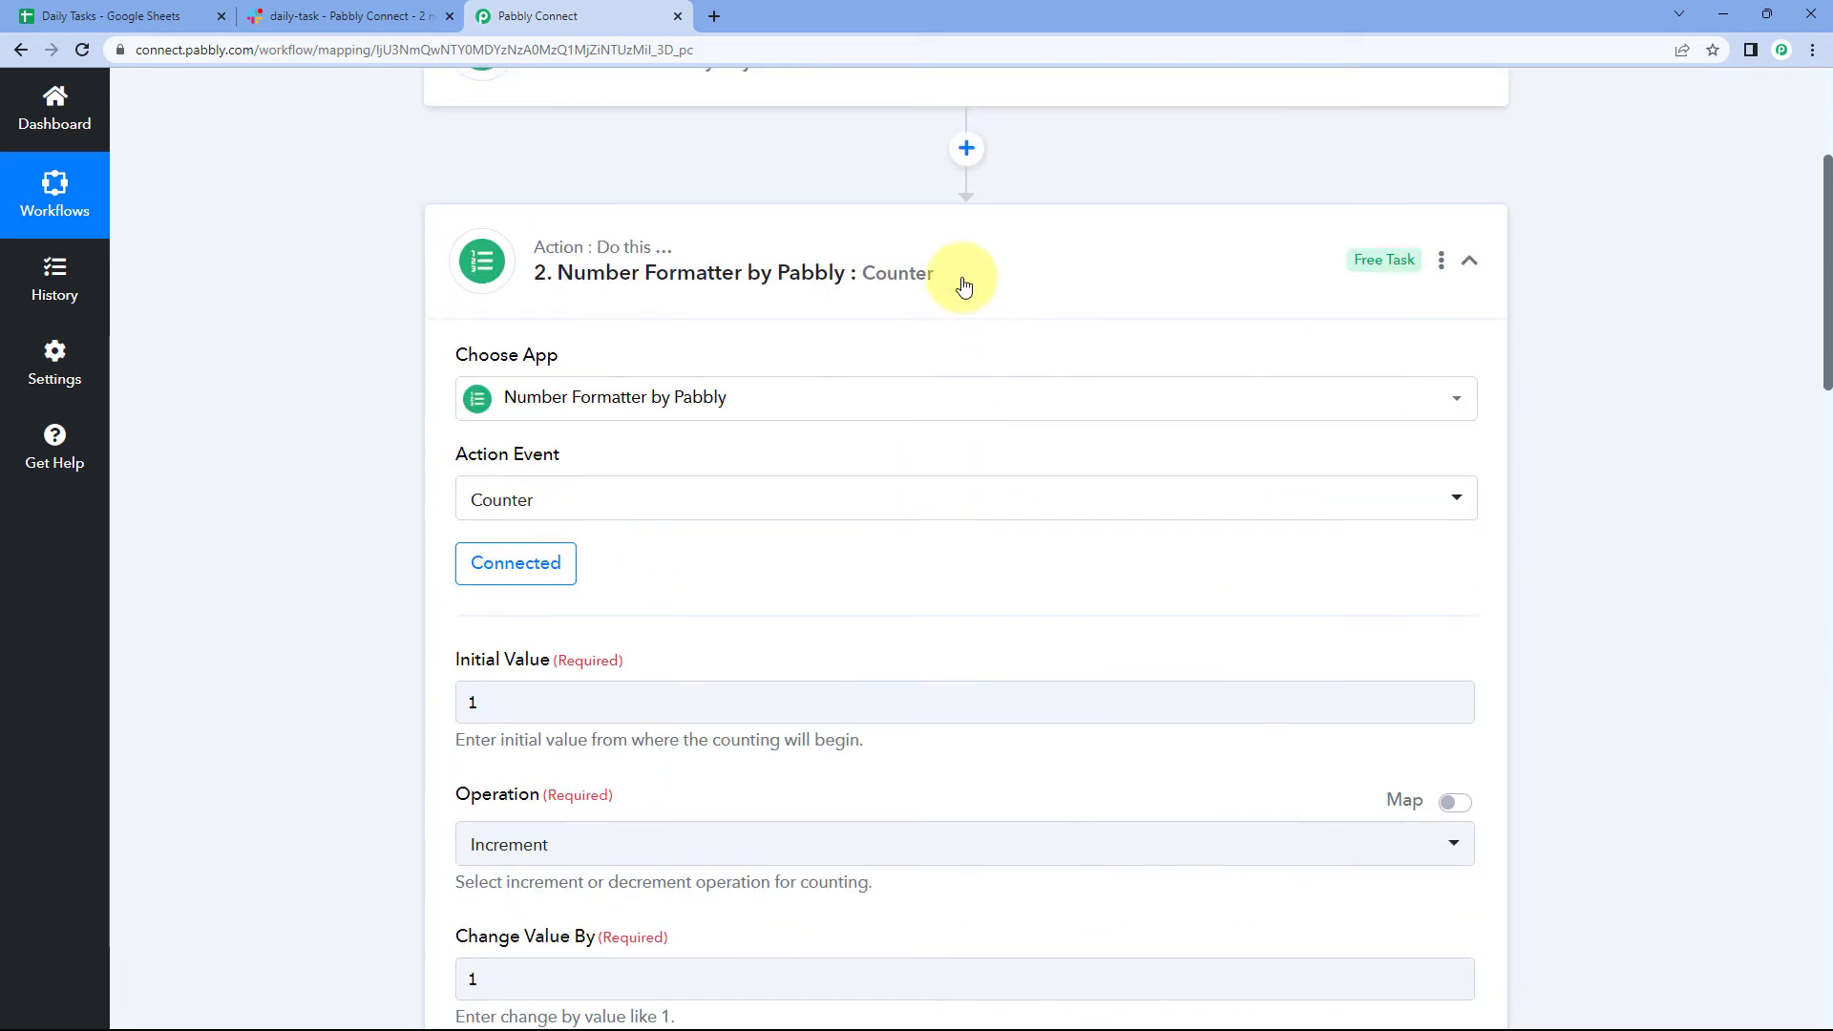
pyautogui.click(949, 278)
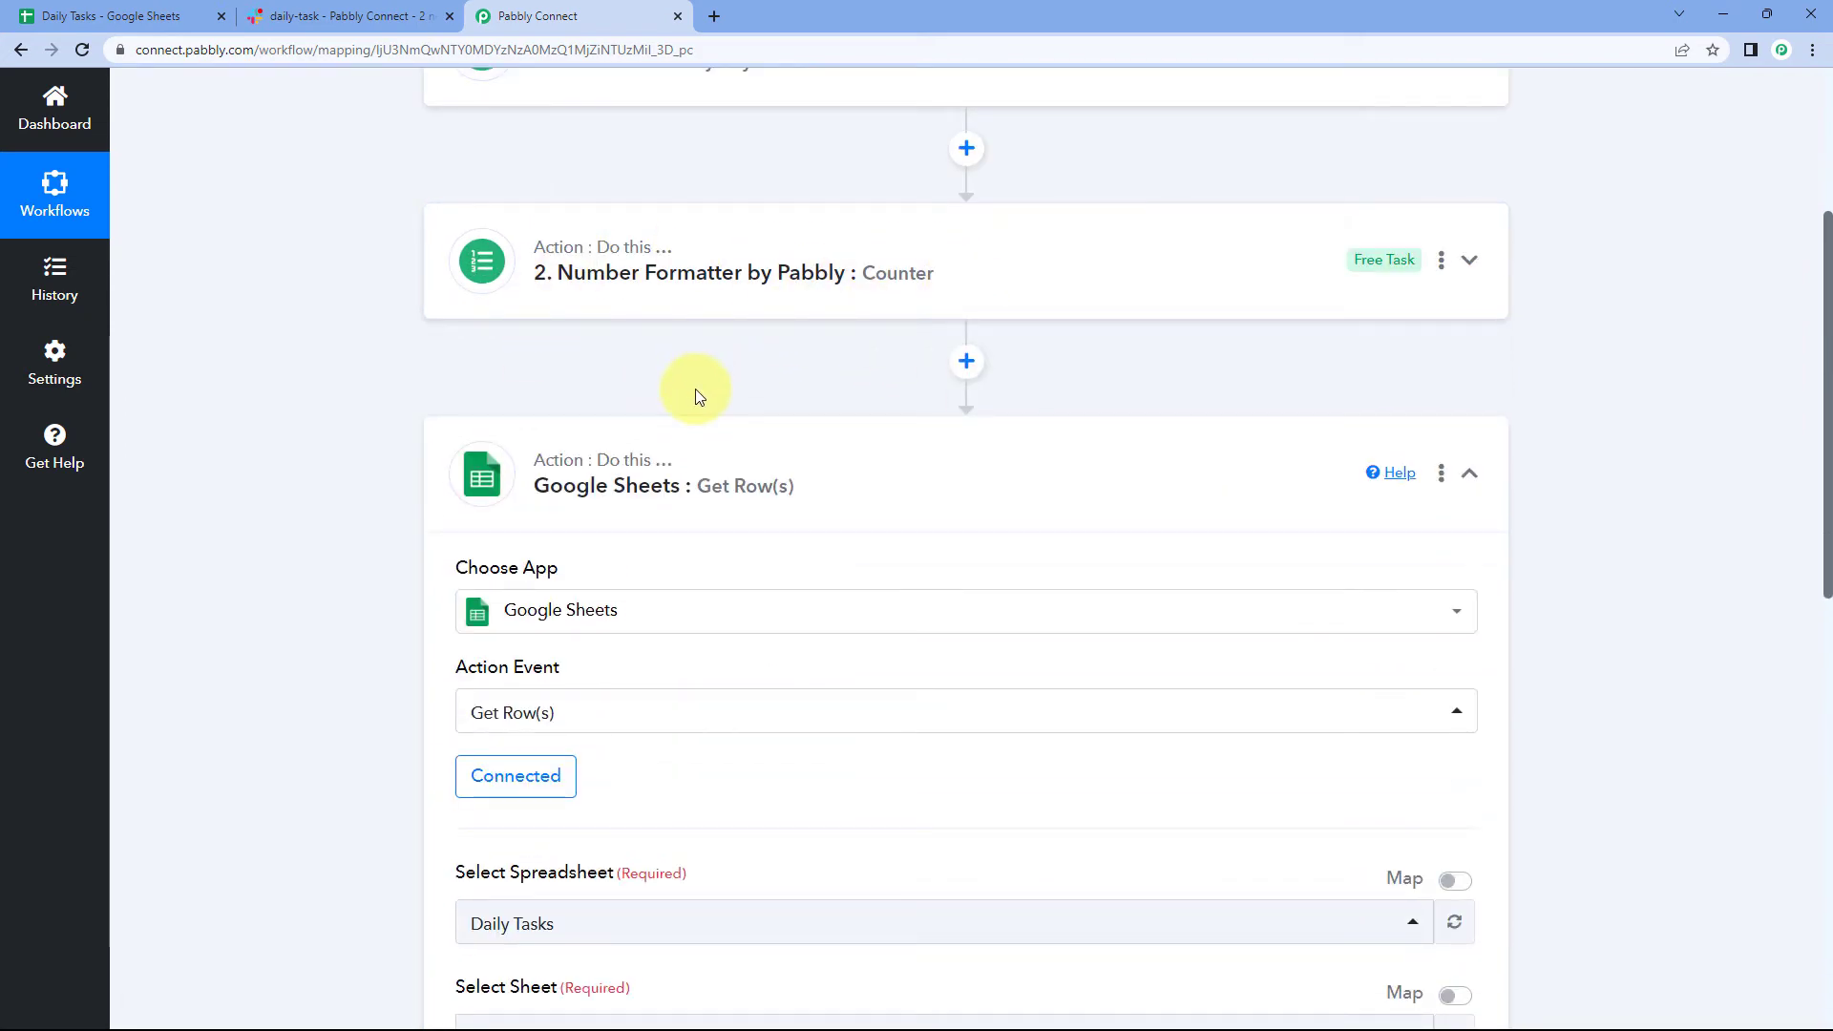
pyautogui.scroll(-6, 324, 401)
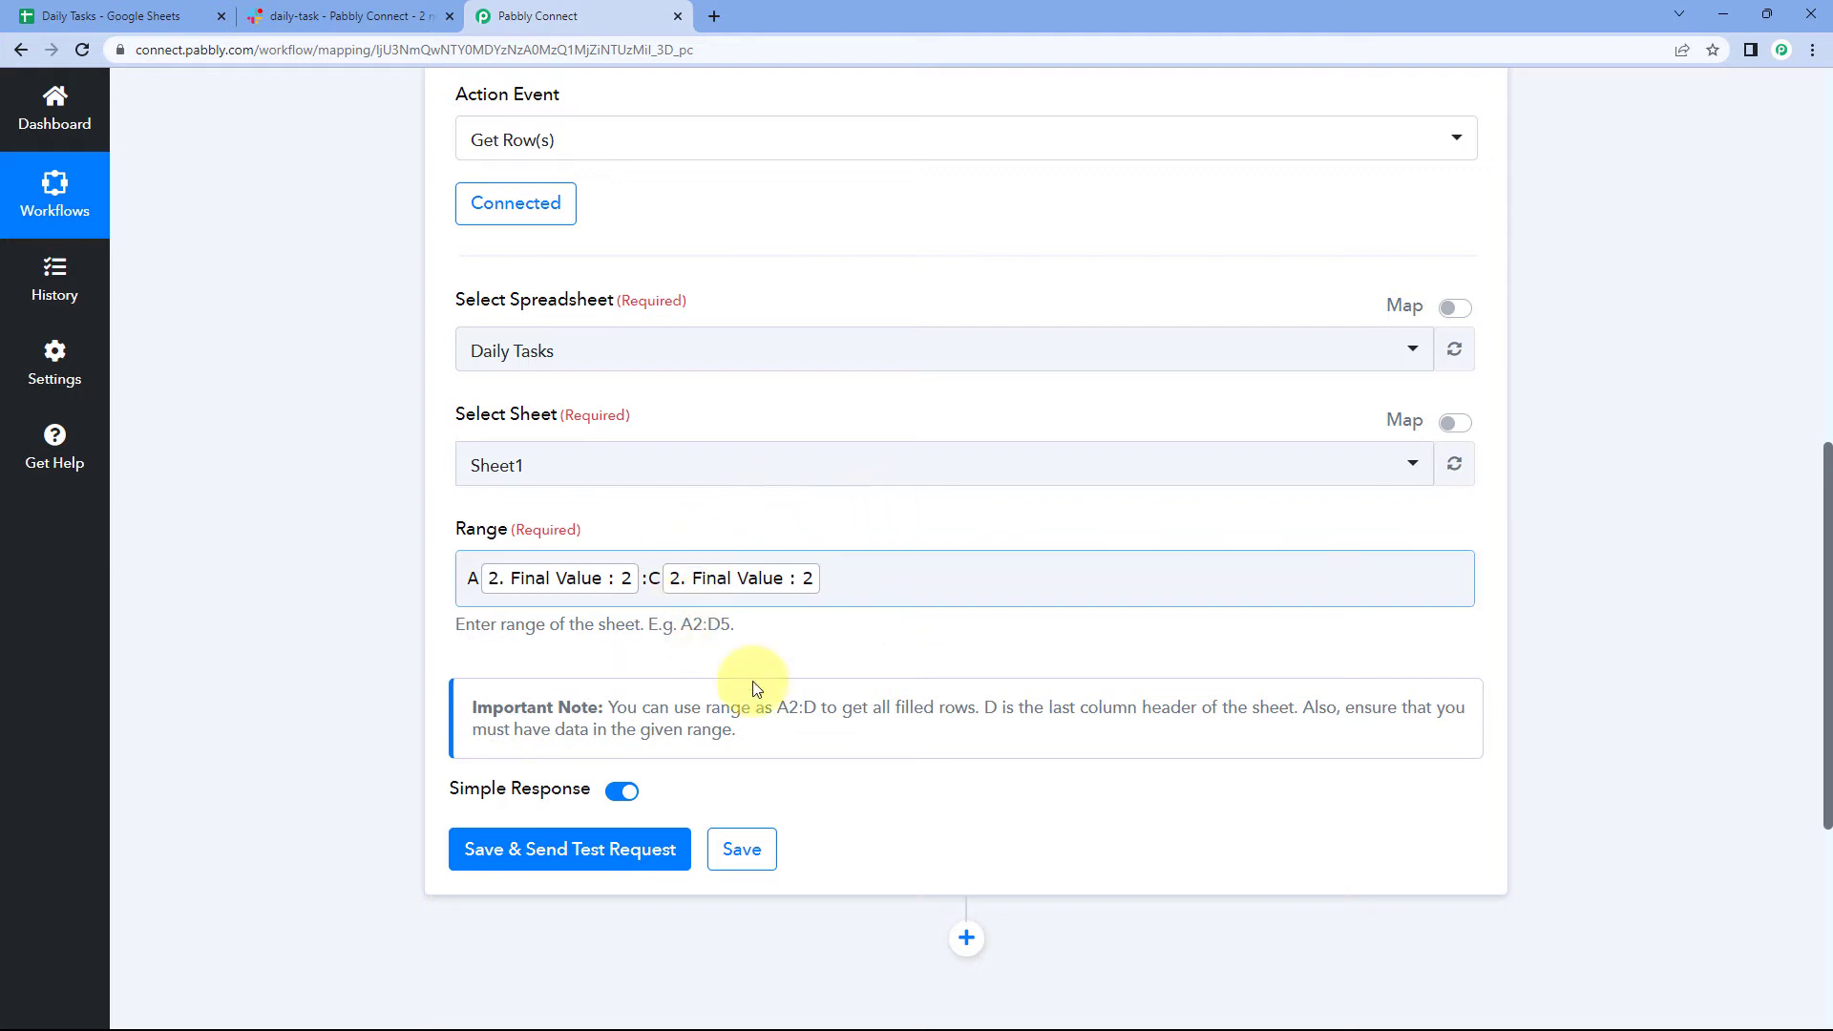
pyautogui.scroll(-1, 860, 540)
pyautogui.scroll(-2, 860, 540)
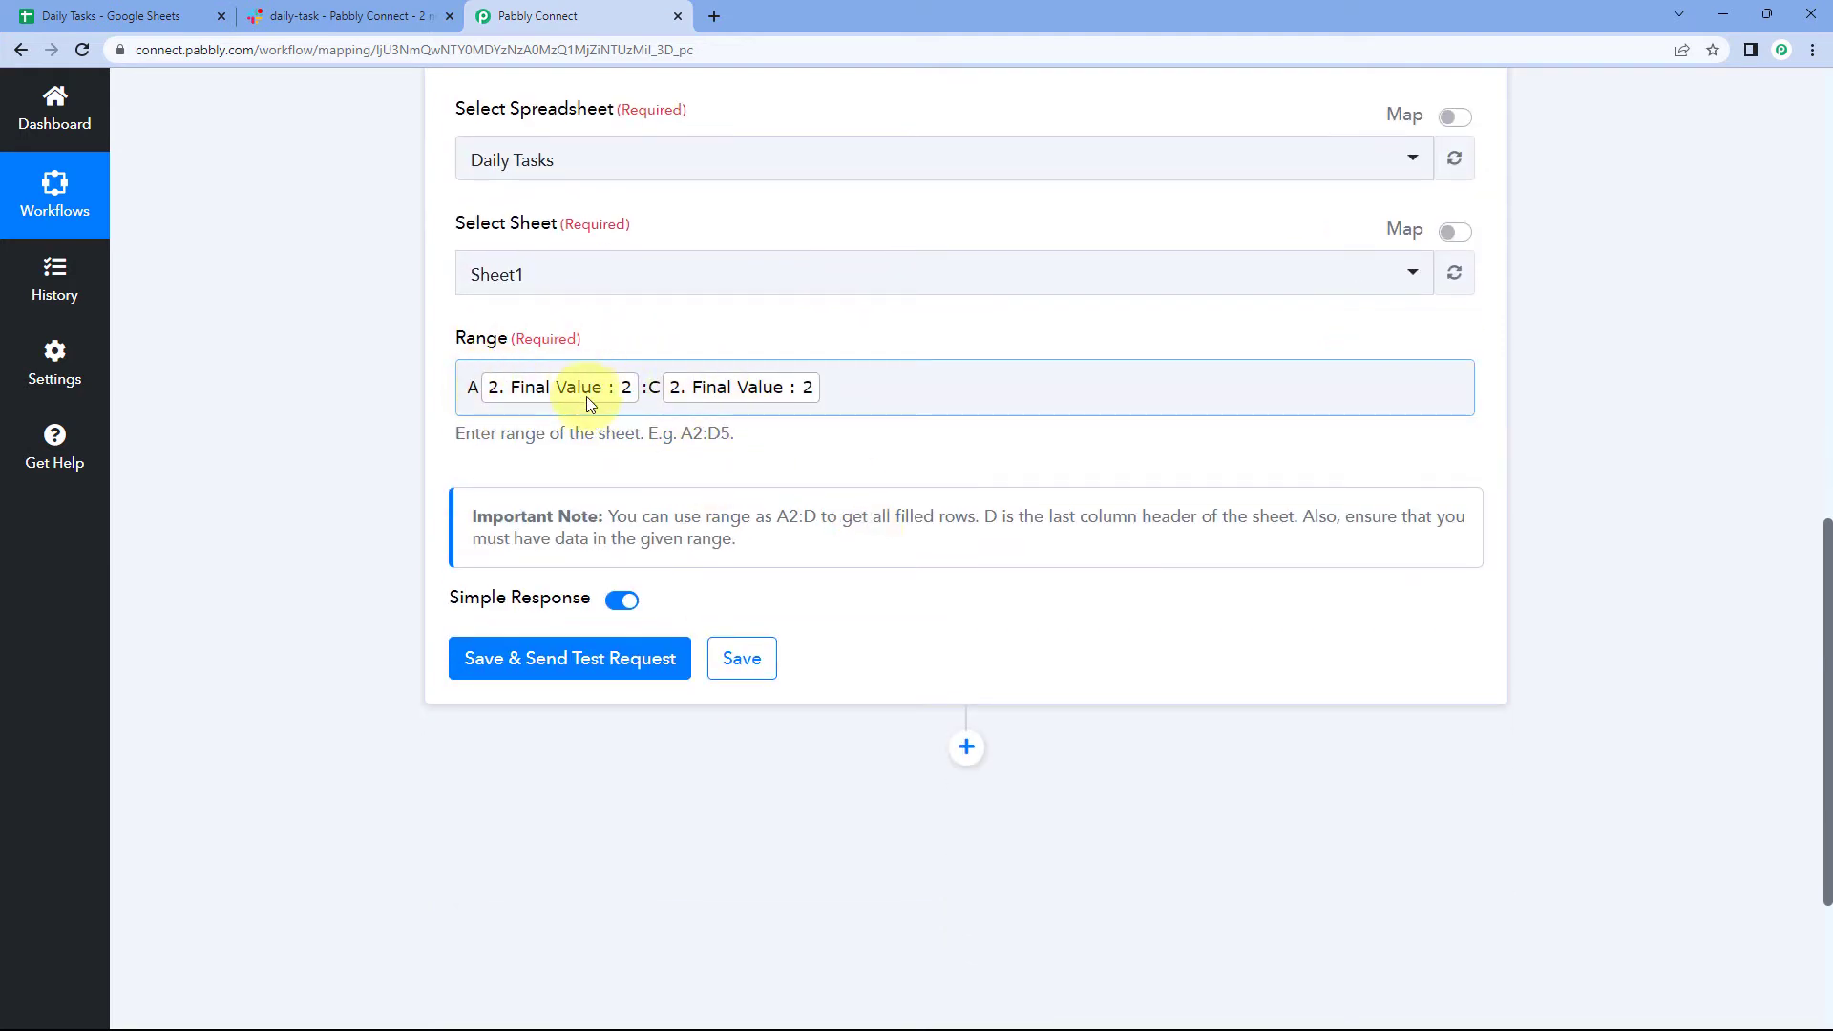
# Compare the mapped range with the task rows A2:C2, A3:C3 and A4:C4 in Google Sheets, ending in Pabbly Connect
pyautogui.click(110, 15)
pyautogui.moveTo(238, 303); pyautogui.dragTo(955, 318)
pyautogui.click(535, 16)
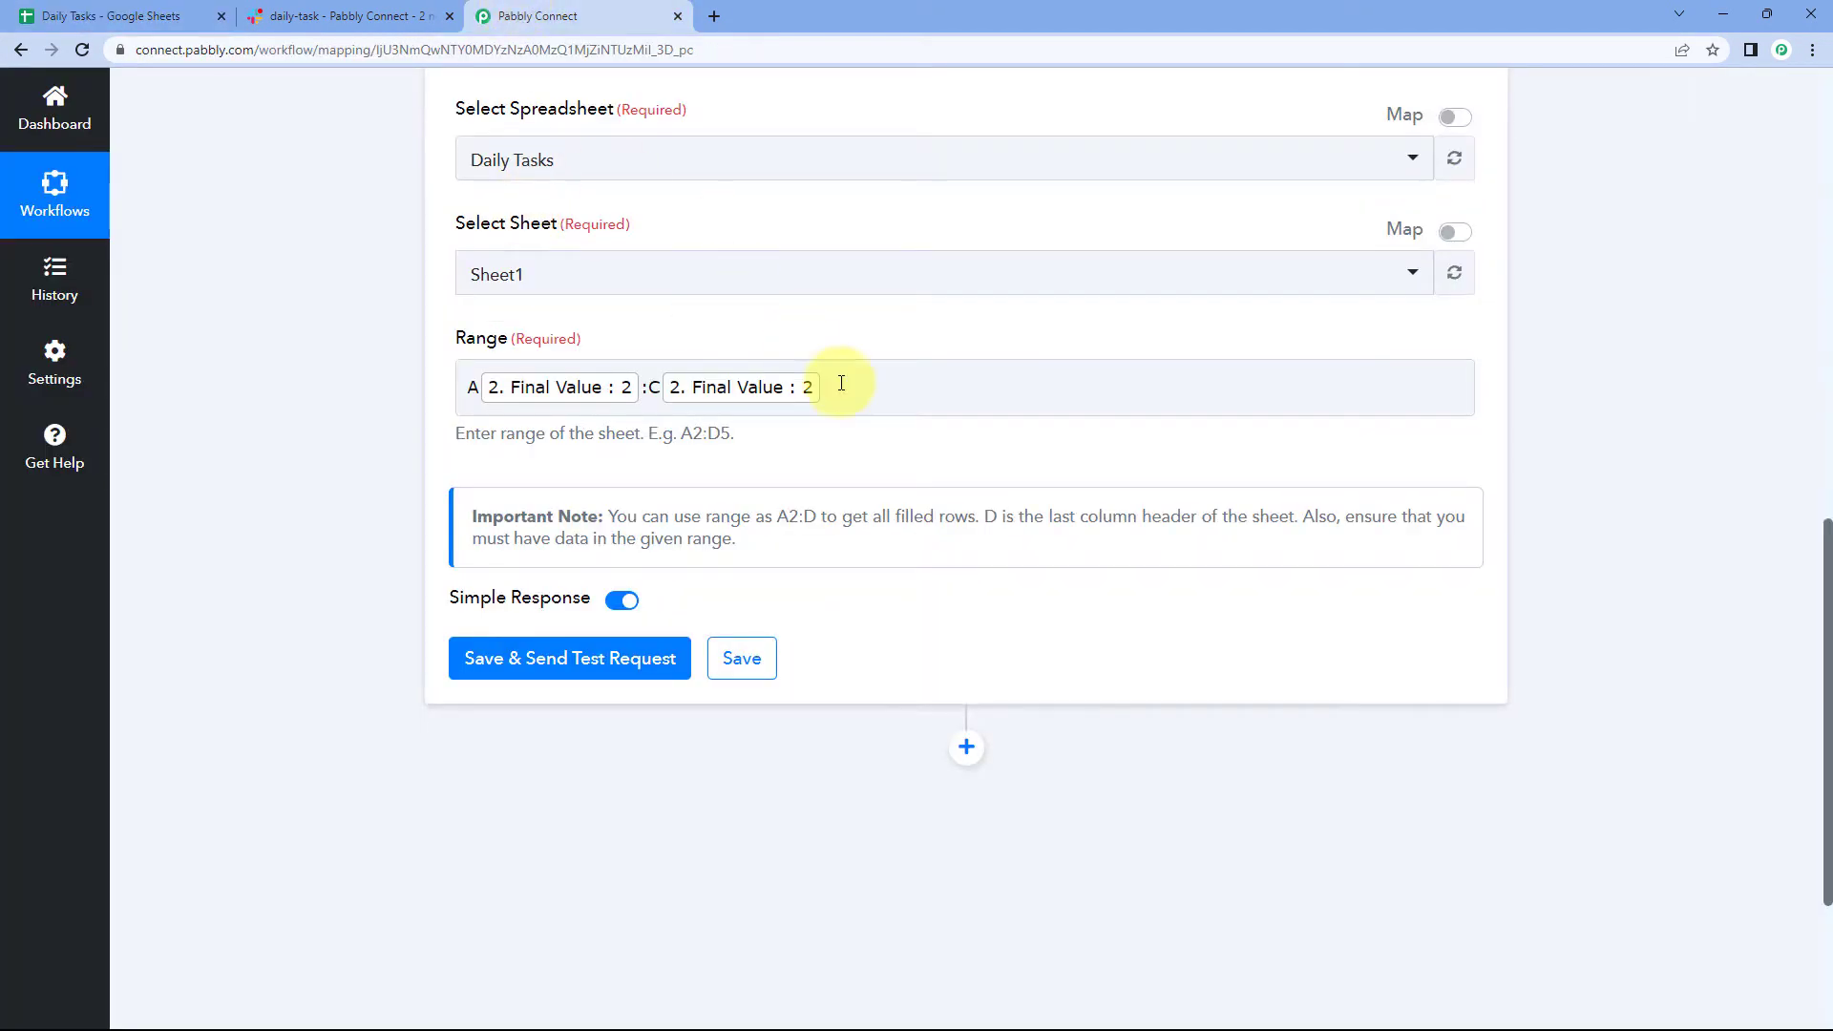
pyautogui.click(623, 395)
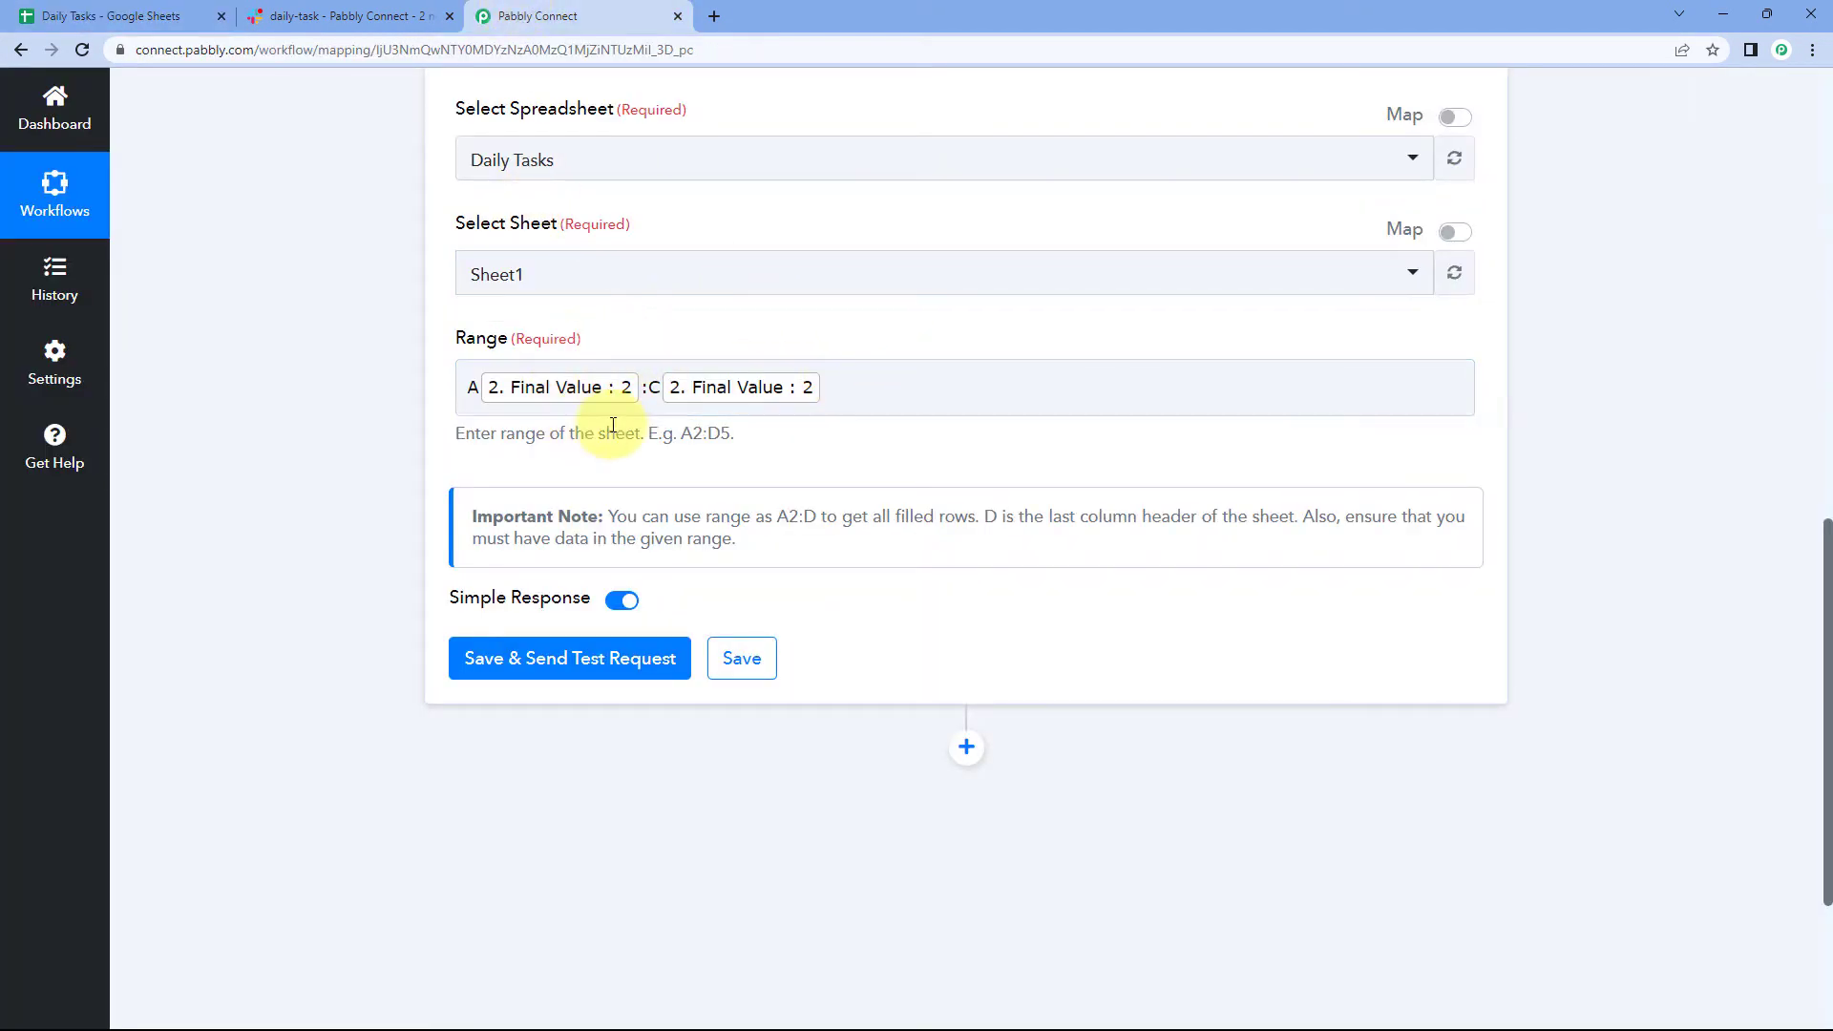
pyautogui.click(153, 16)
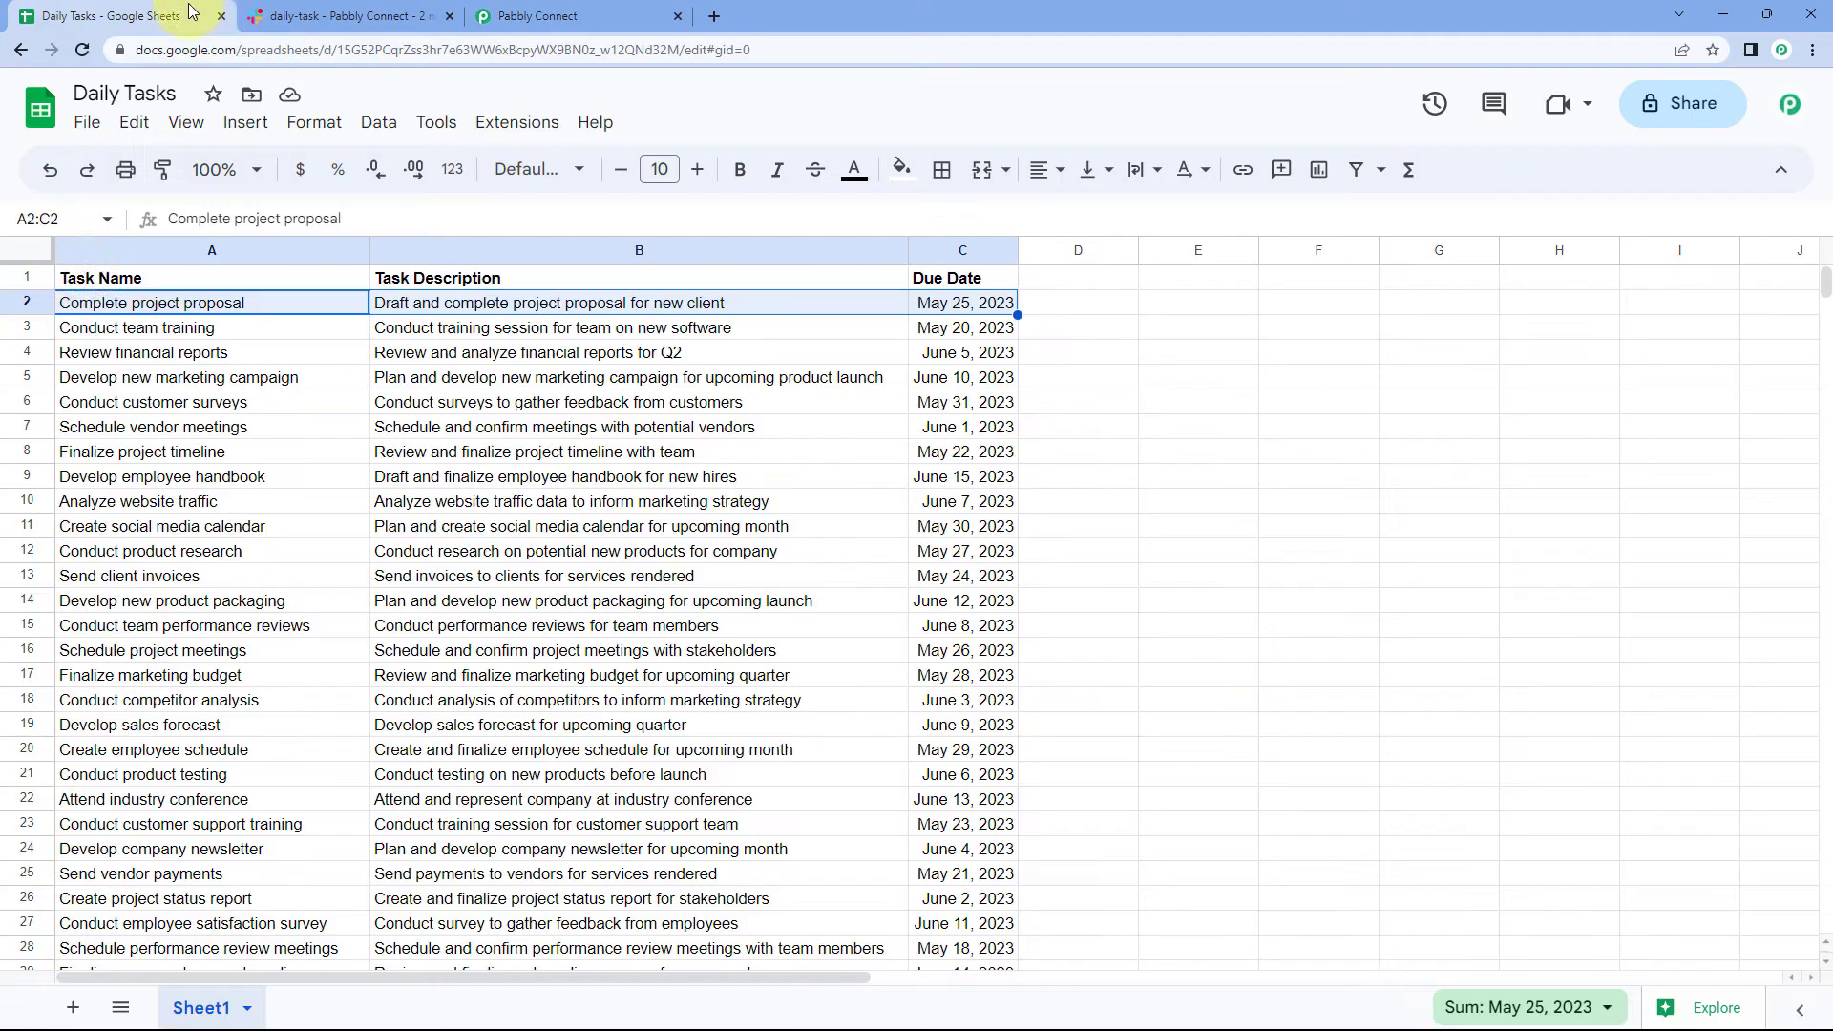
pyautogui.moveTo(202, 333); pyautogui.dragTo(941, 332)
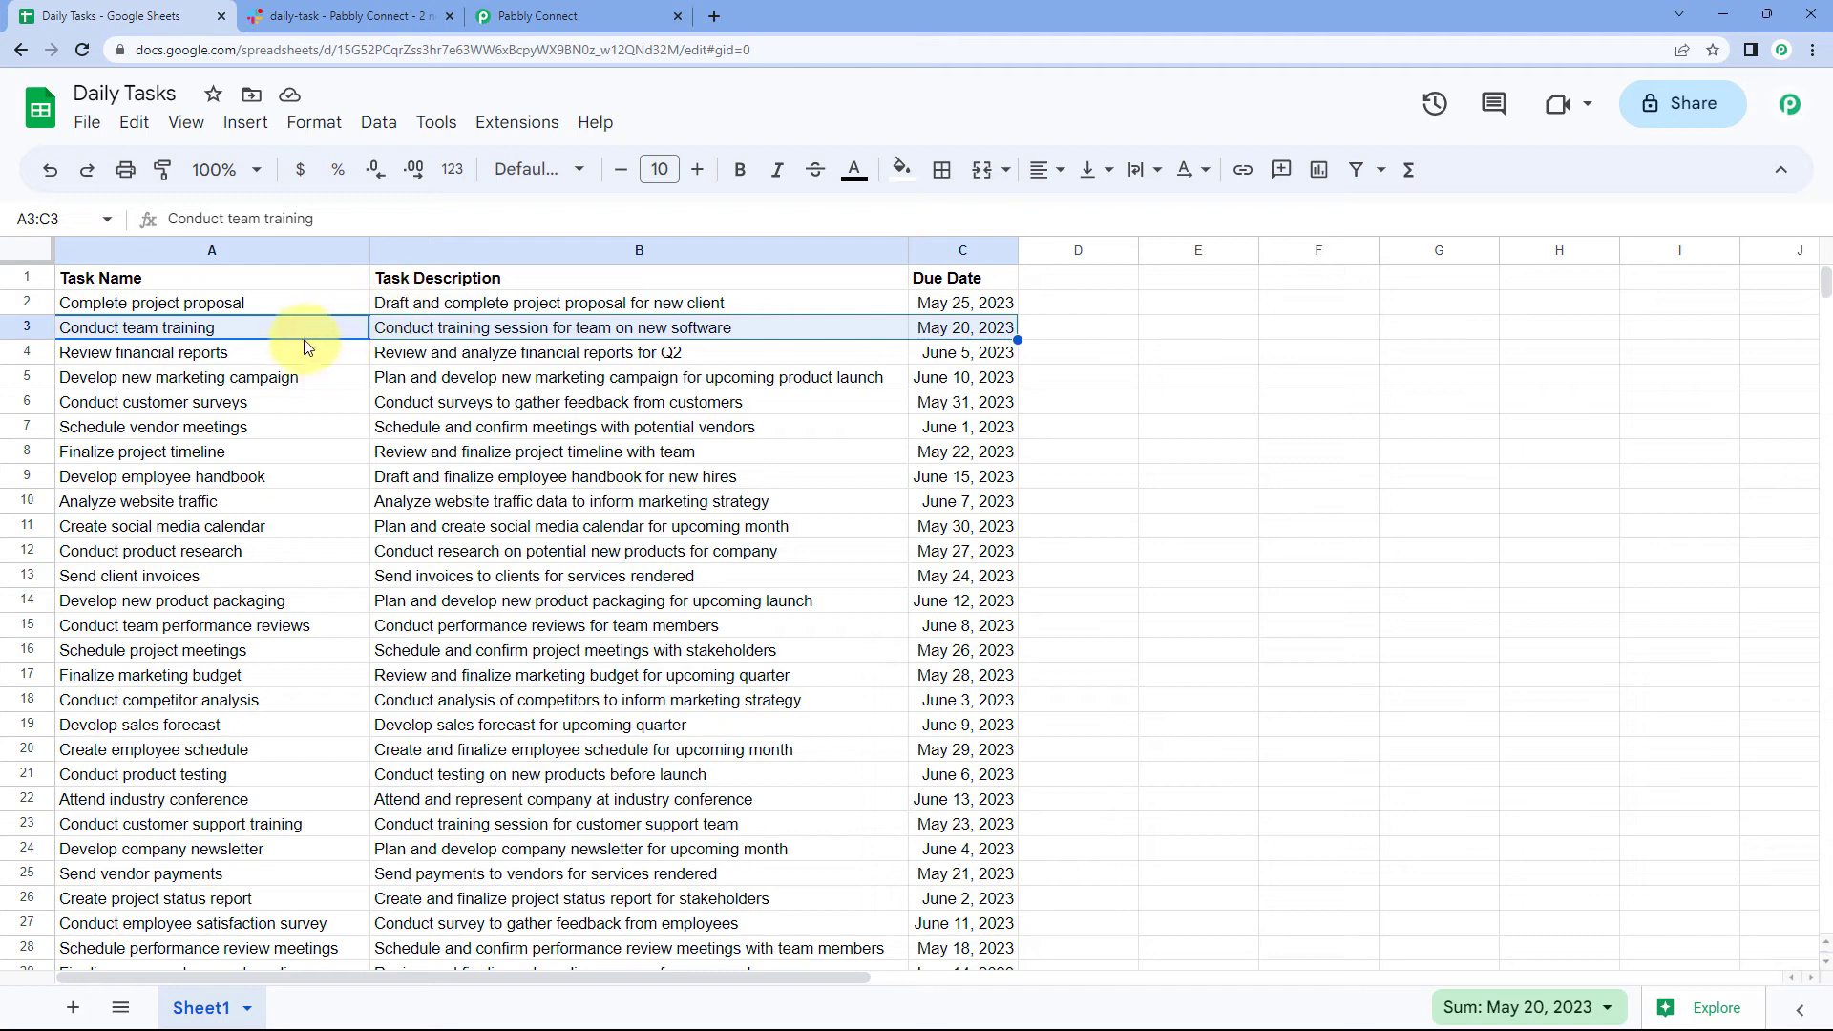
pyautogui.moveTo(282, 355); pyautogui.dragTo(955, 352)
pyautogui.click(549, 16)
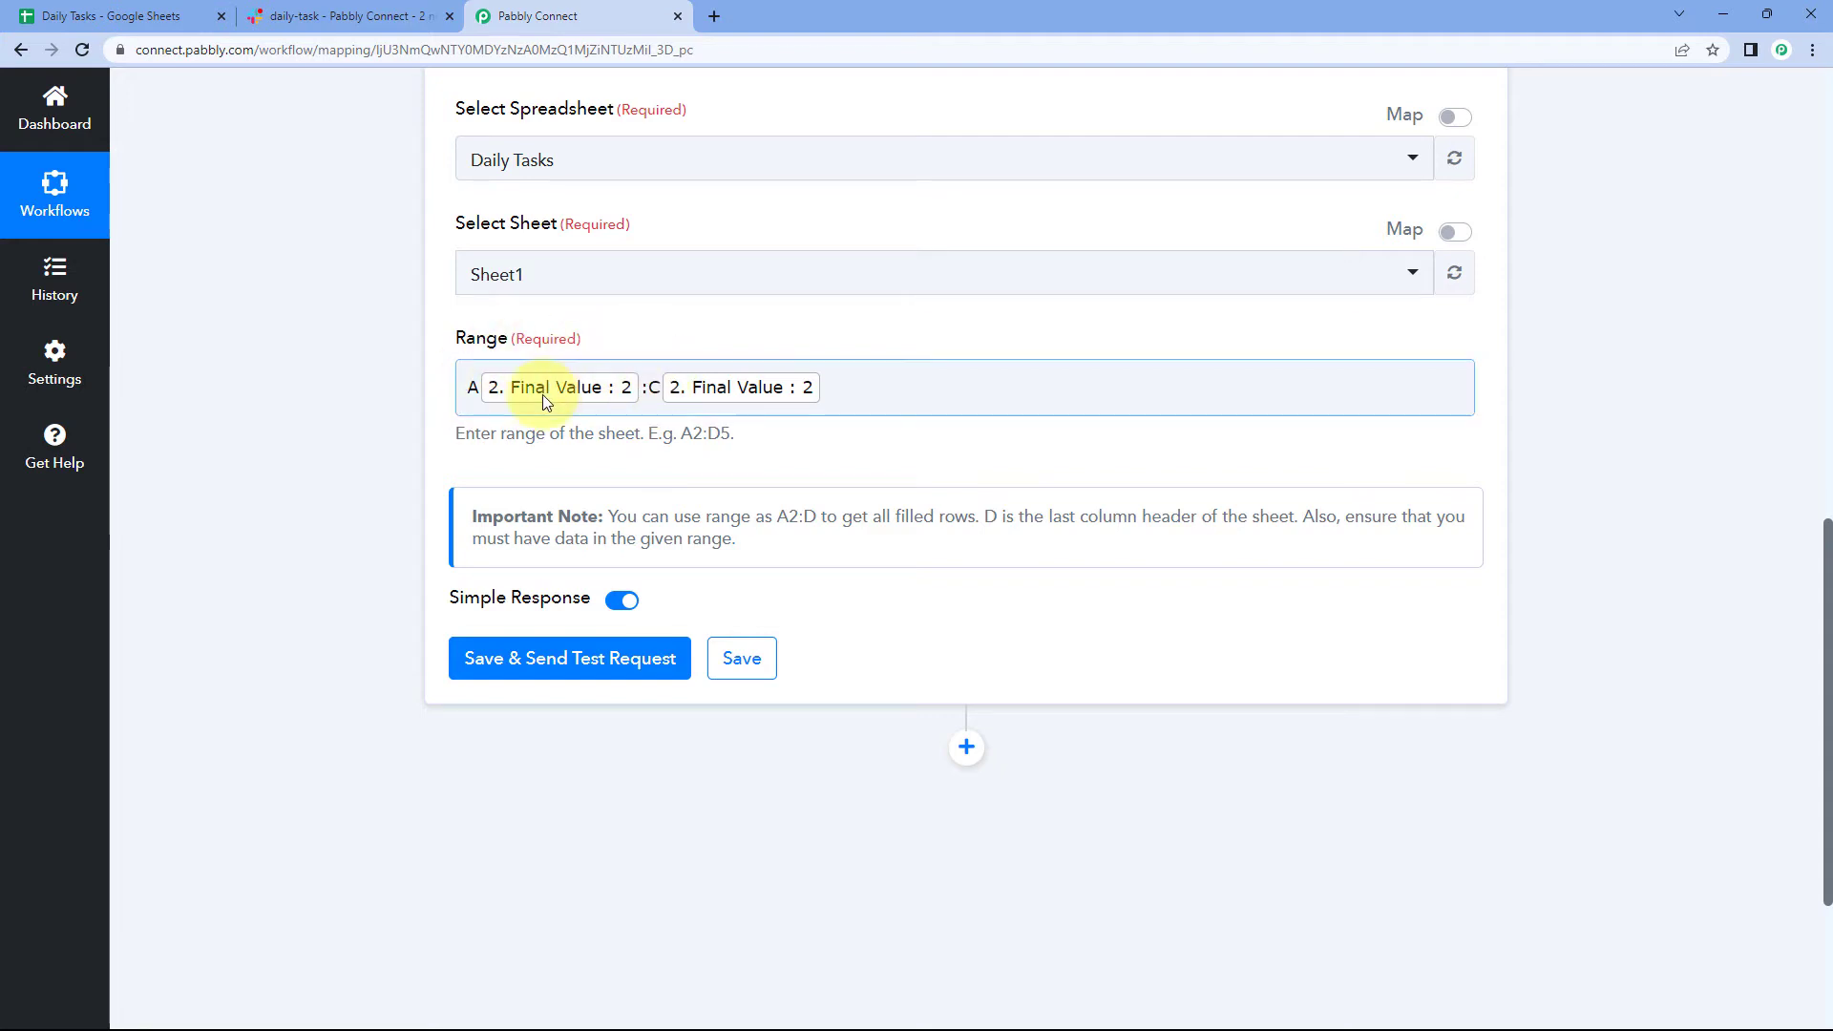
# Save the Get Row(s) step, send a test request, and review its response against the mapped range
pyautogui.click(589, 671)
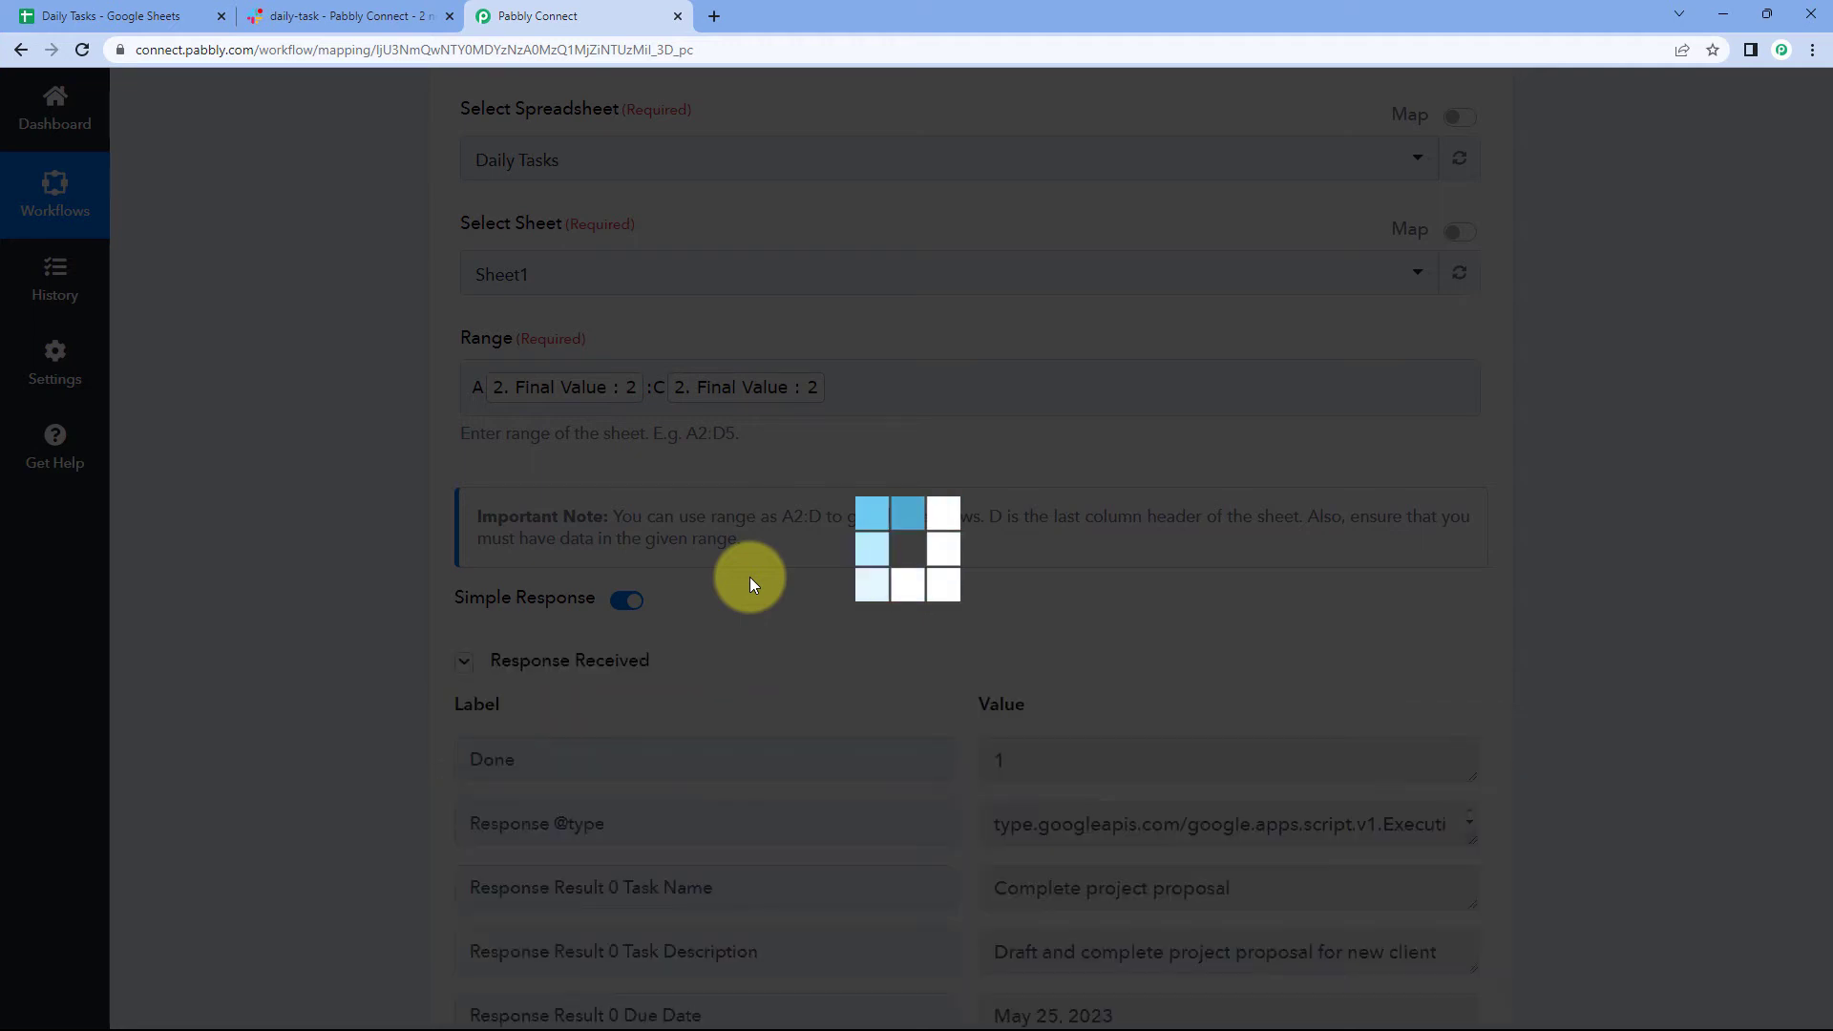
pyautogui.scroll(-3, 749, 577)
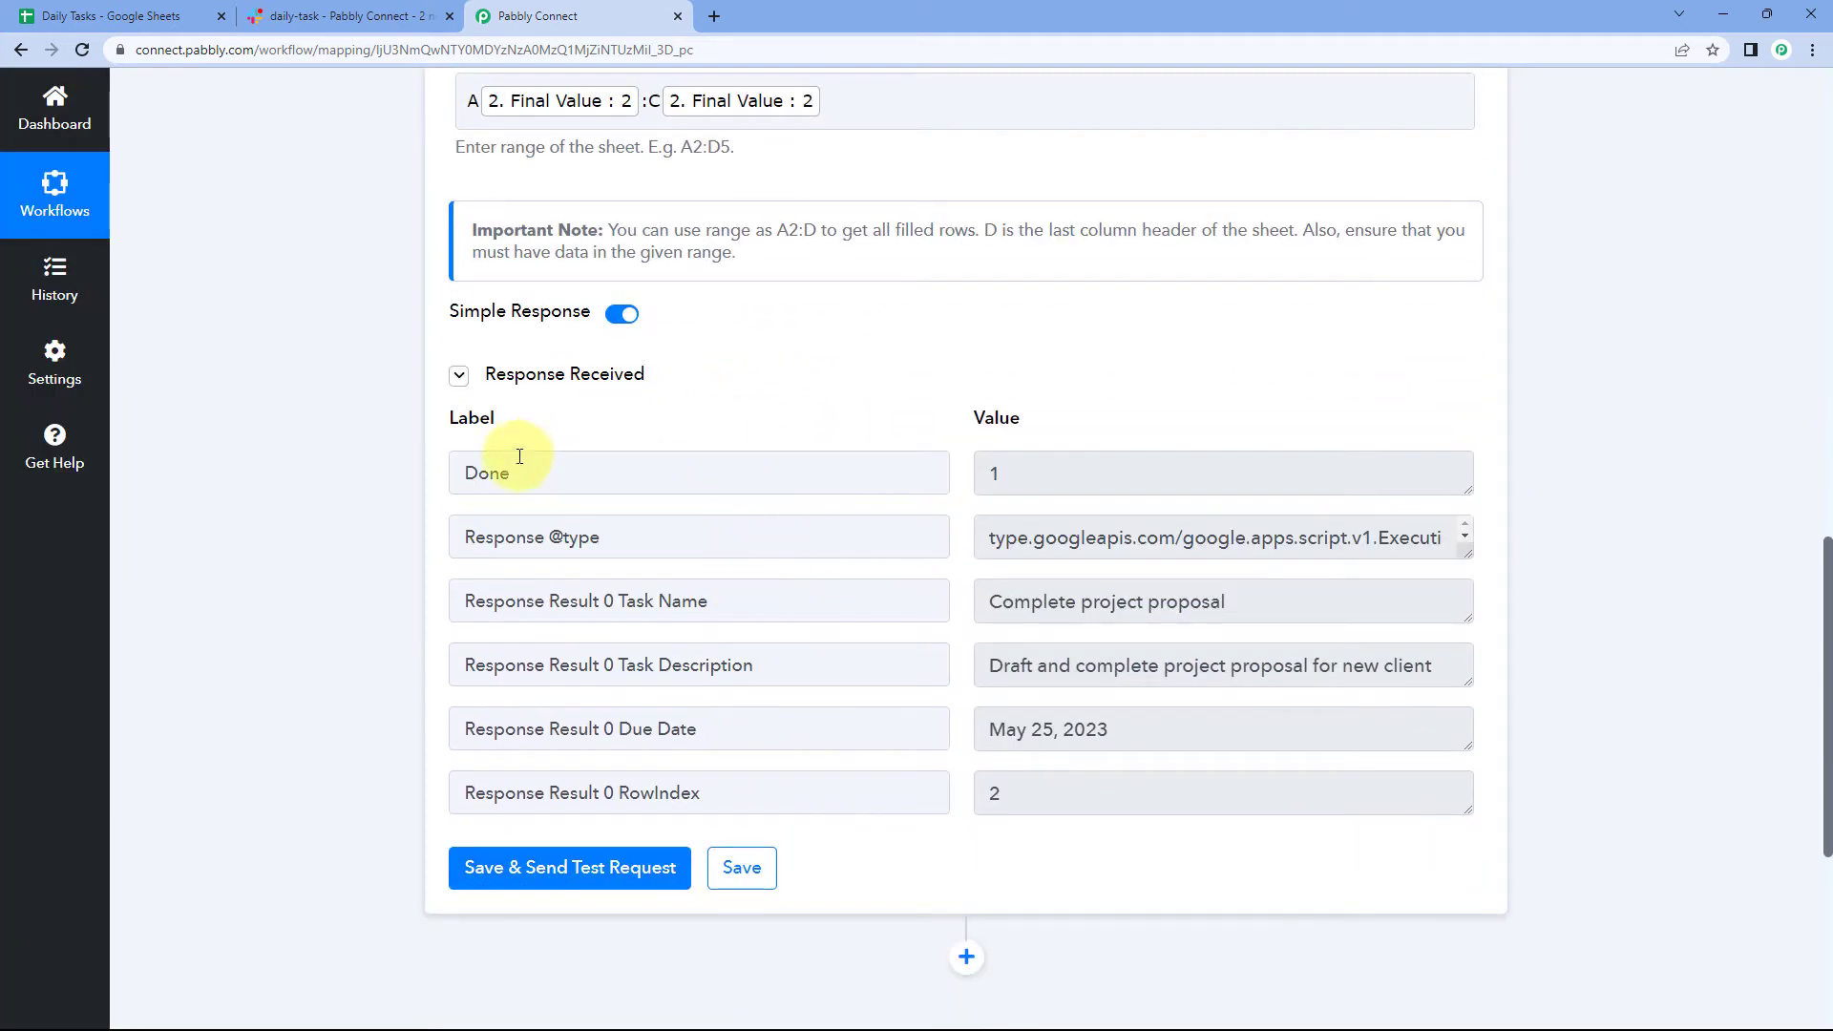
pyautogui.scroll(-1, 1012, 431)
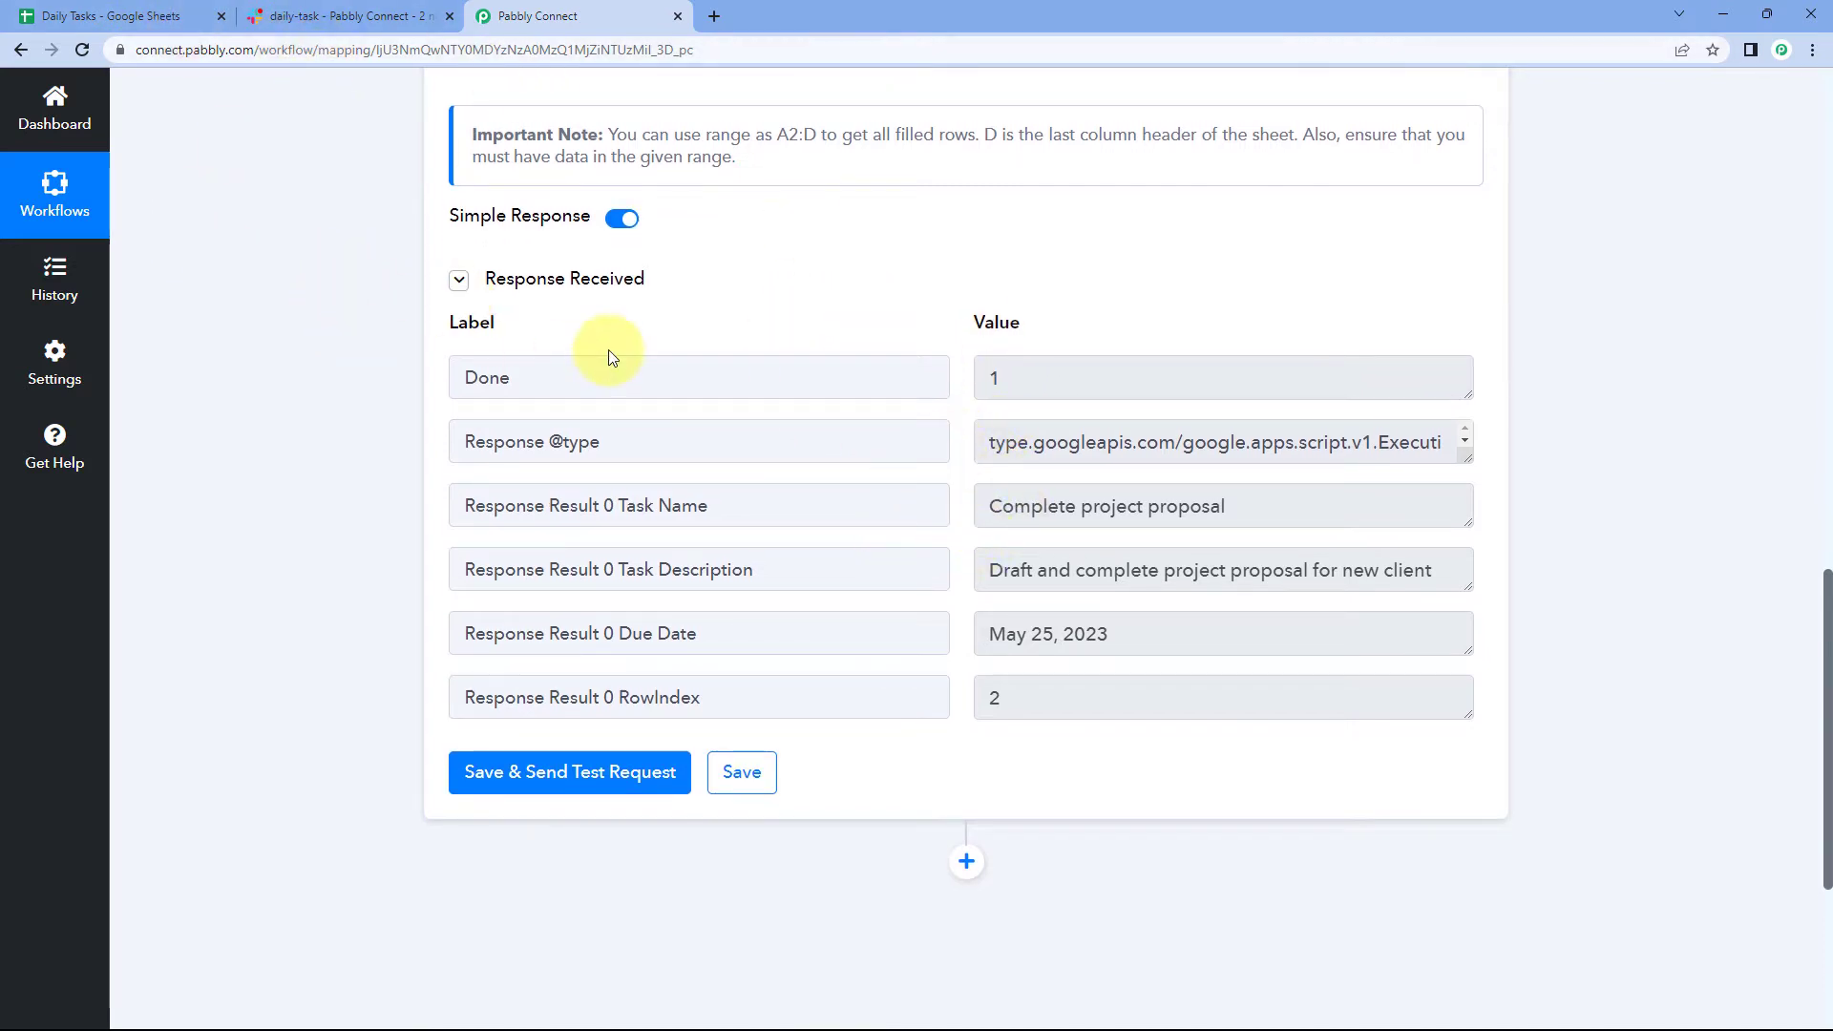
pyautogui.scroll(3, 529, 358)
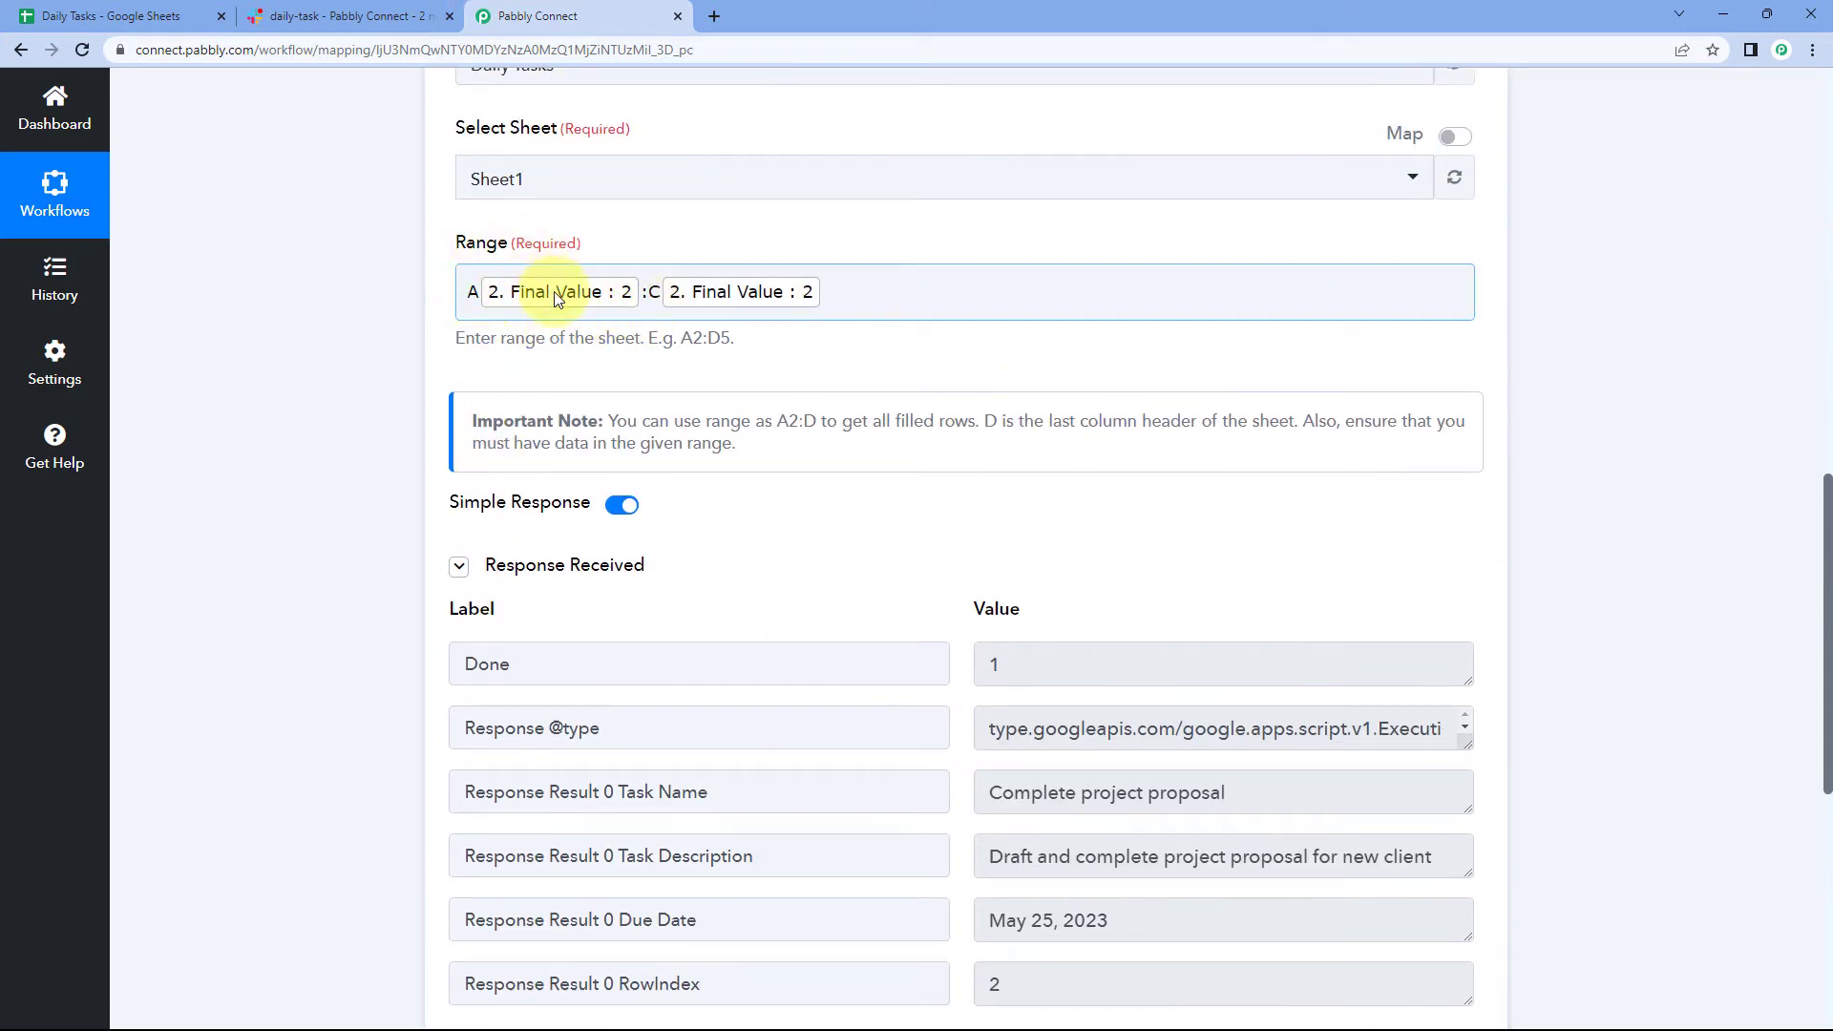
pyautogui.scroll(-1, 487, 308)
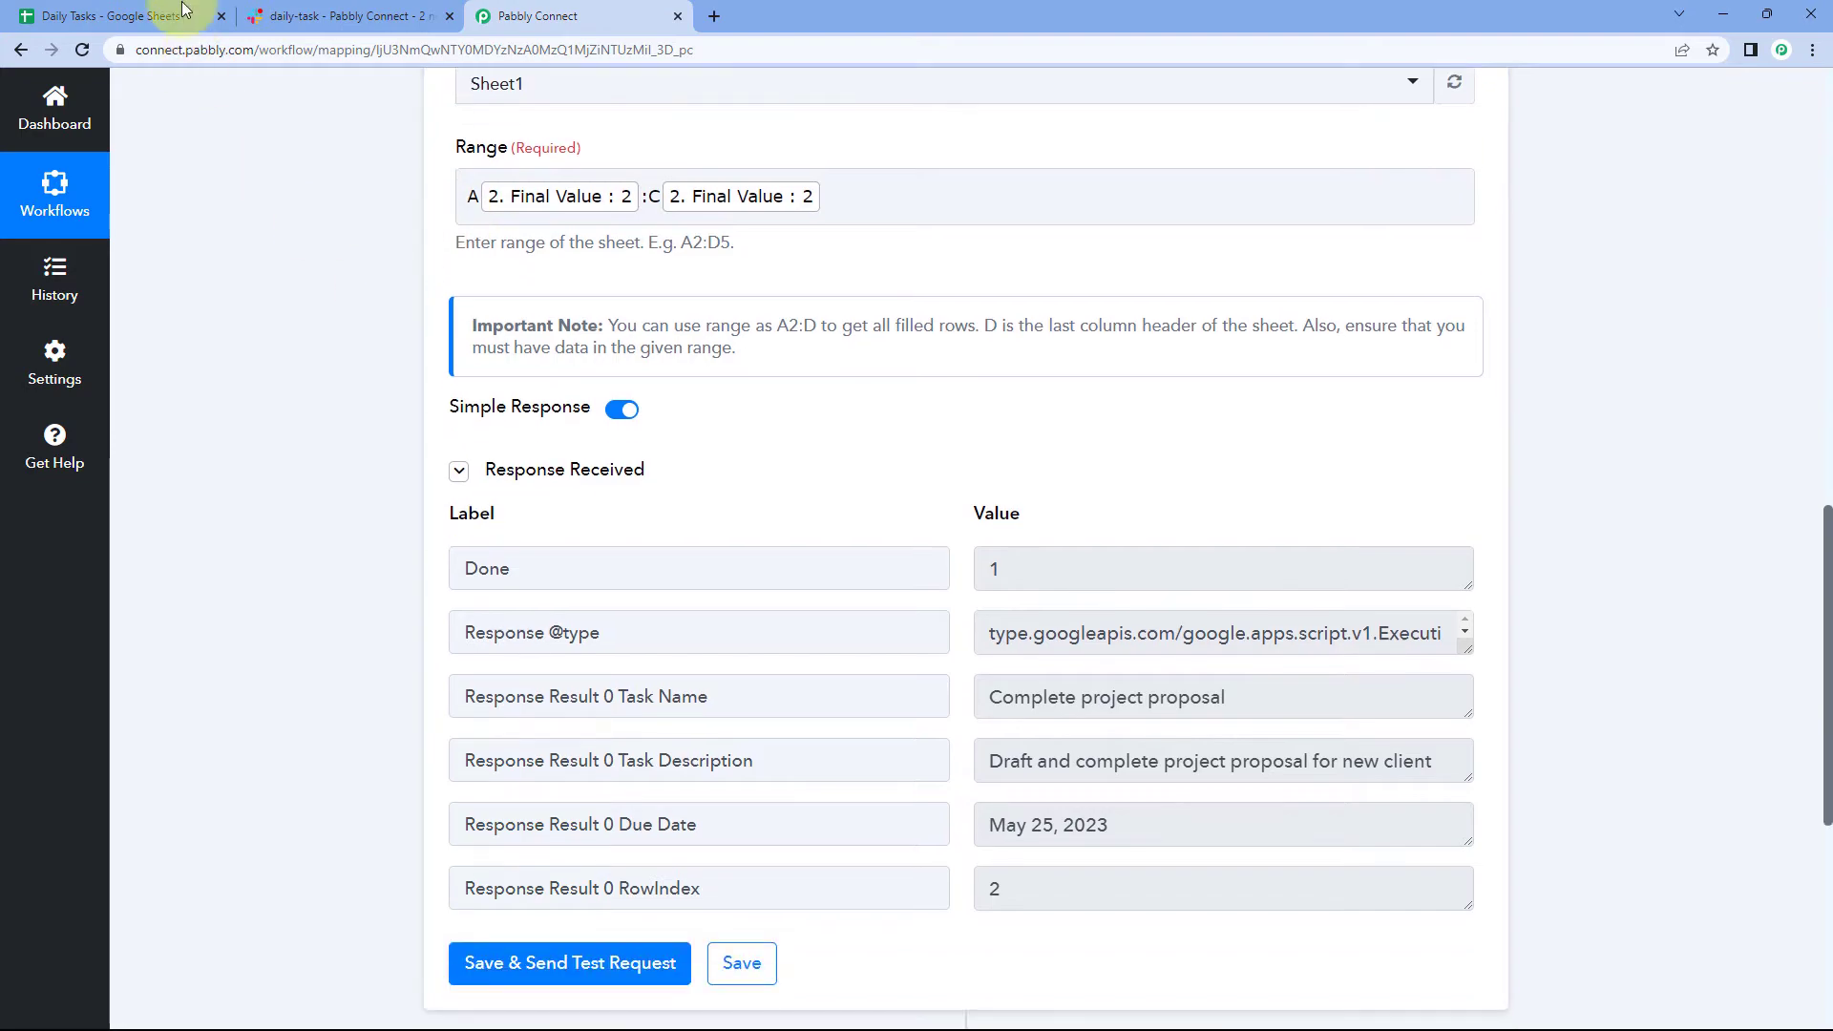
pyautogui.scroll(-1, 573, 545)
# Compare the received task name, description and due date with cells A2:C2 in Google Sheets, ending in Pabbly Connect
pyautogui.click(160, 15)
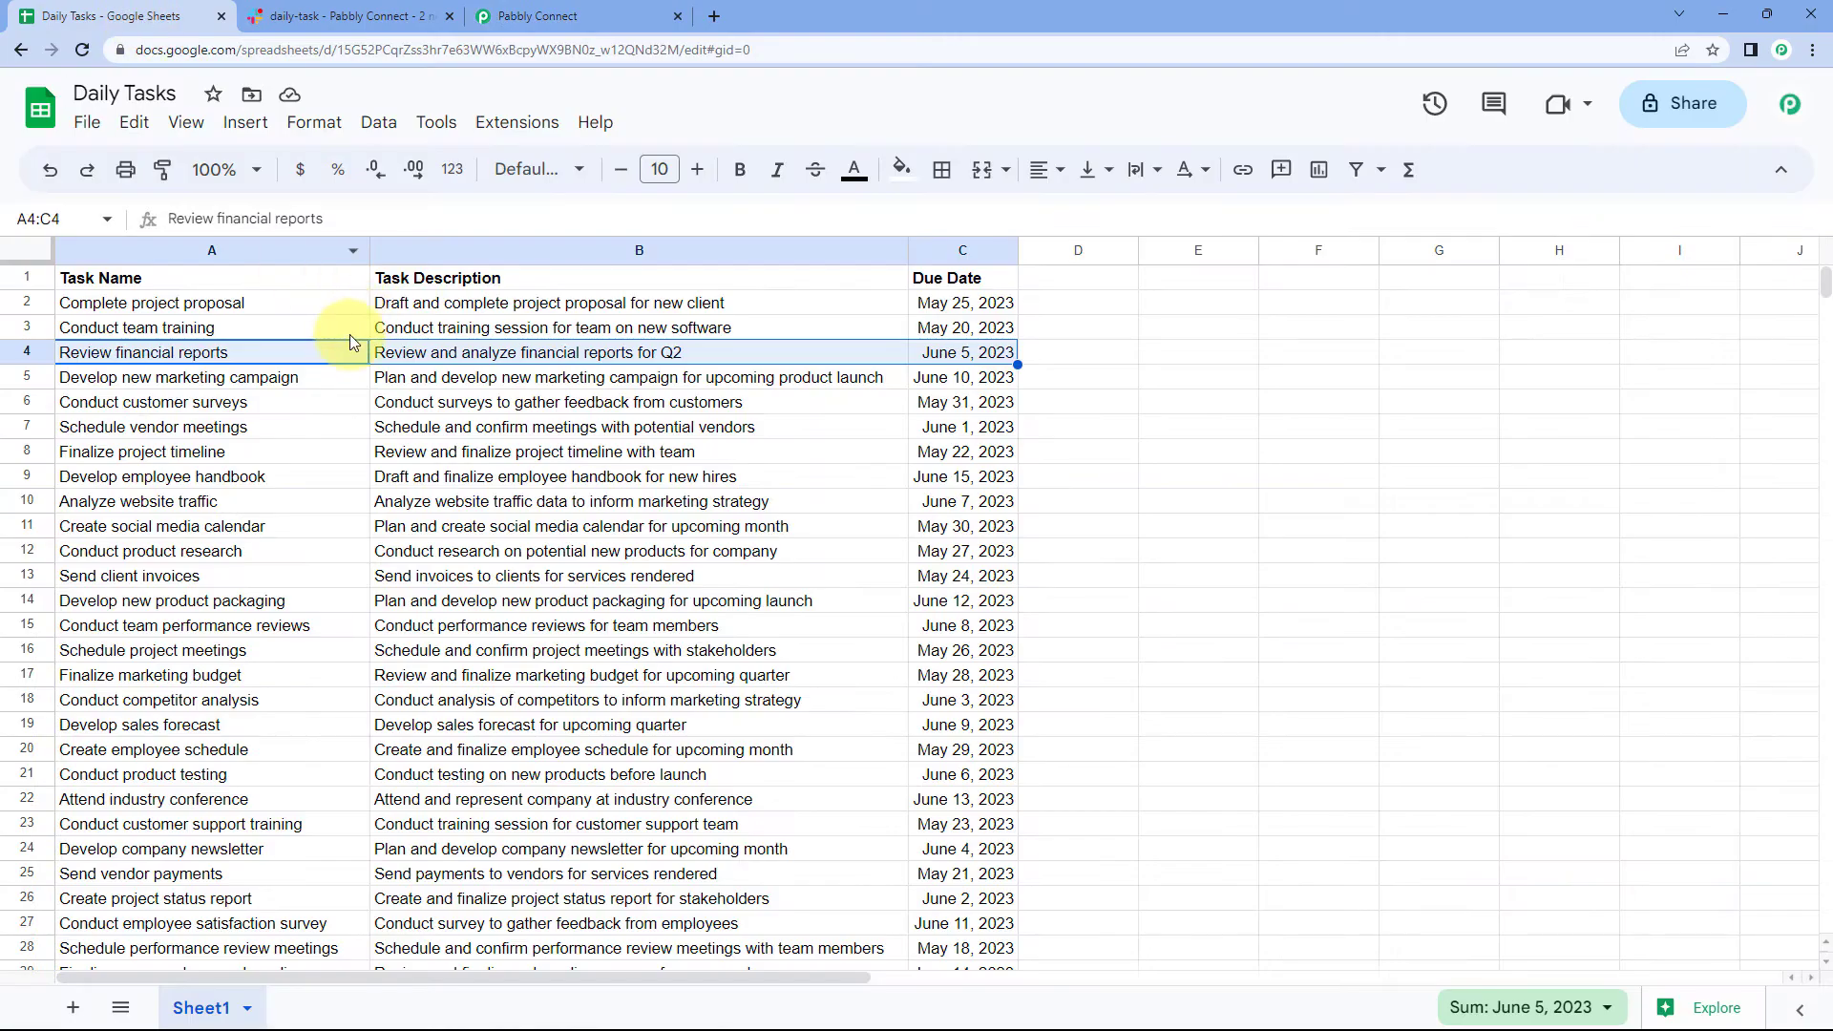
pyautogui.moveTo(256, 300); pyautogui.dragTo(955, 298)
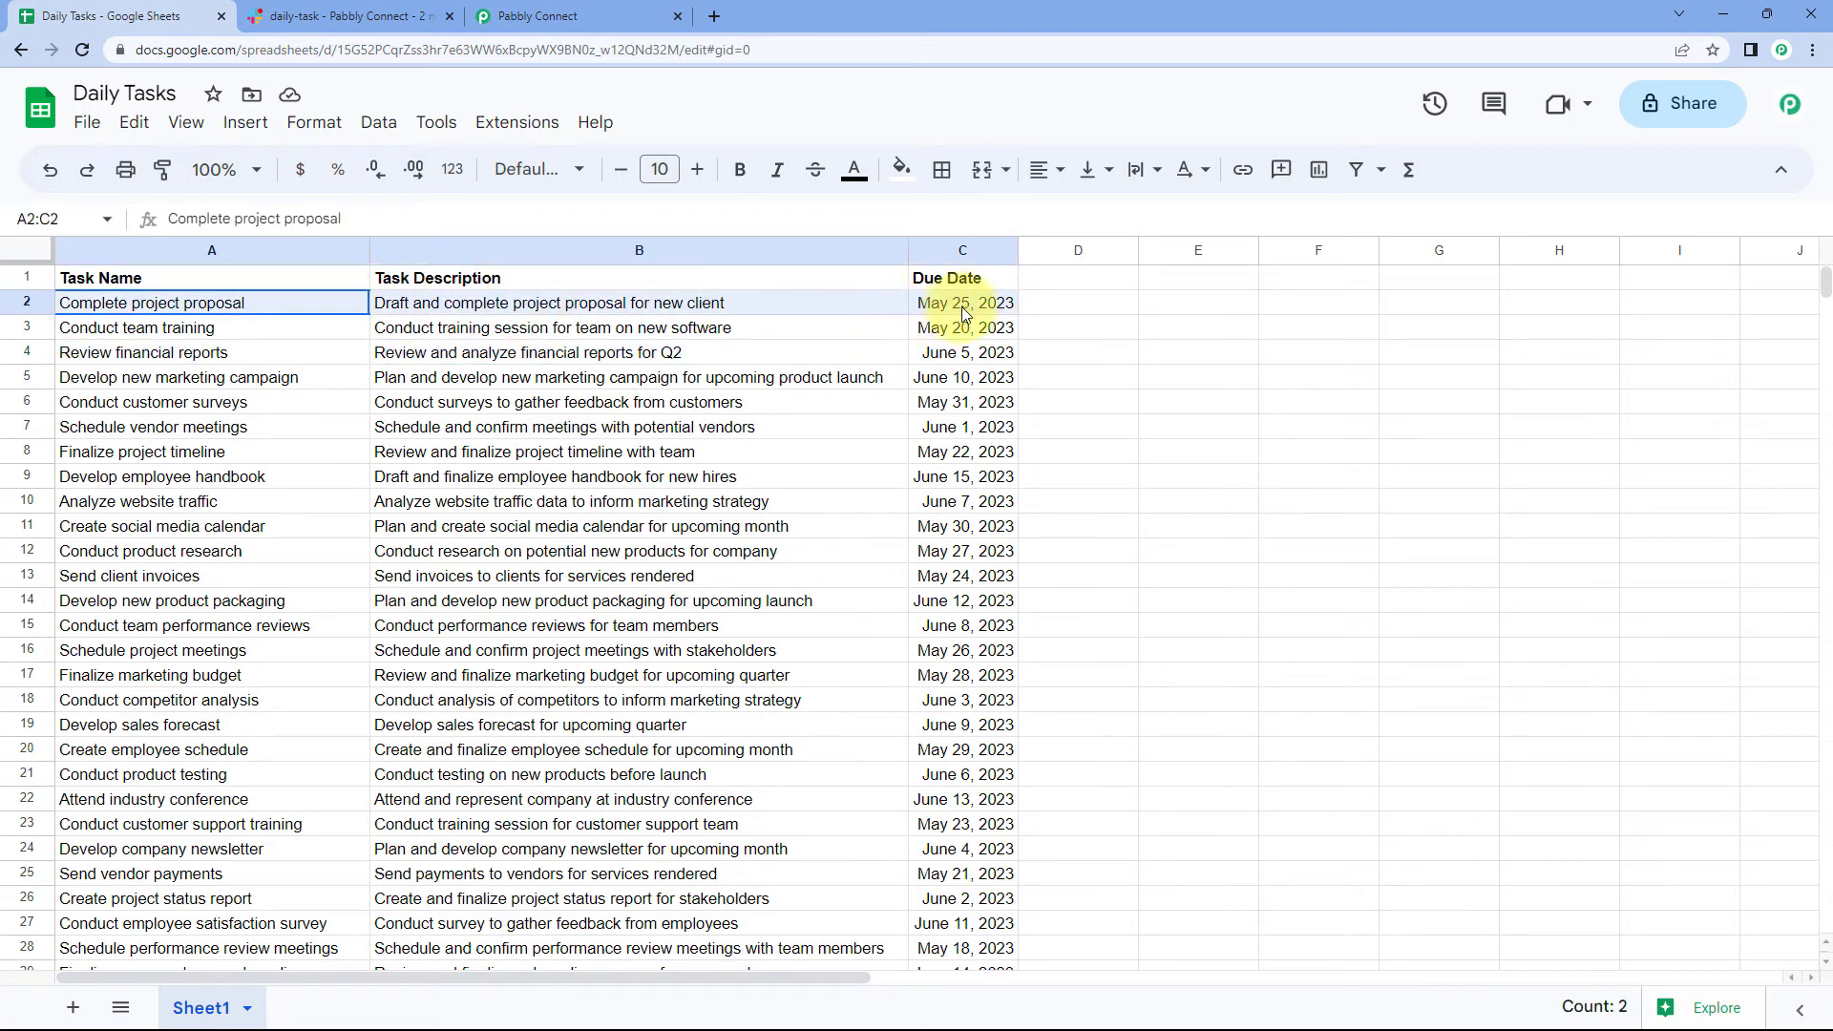
pyautogui.click(534, 16)
pyautogui.click(1241, 507)
pyautogui.moveTo(1227, 507); pyautogui.dragTo(1423, 577)
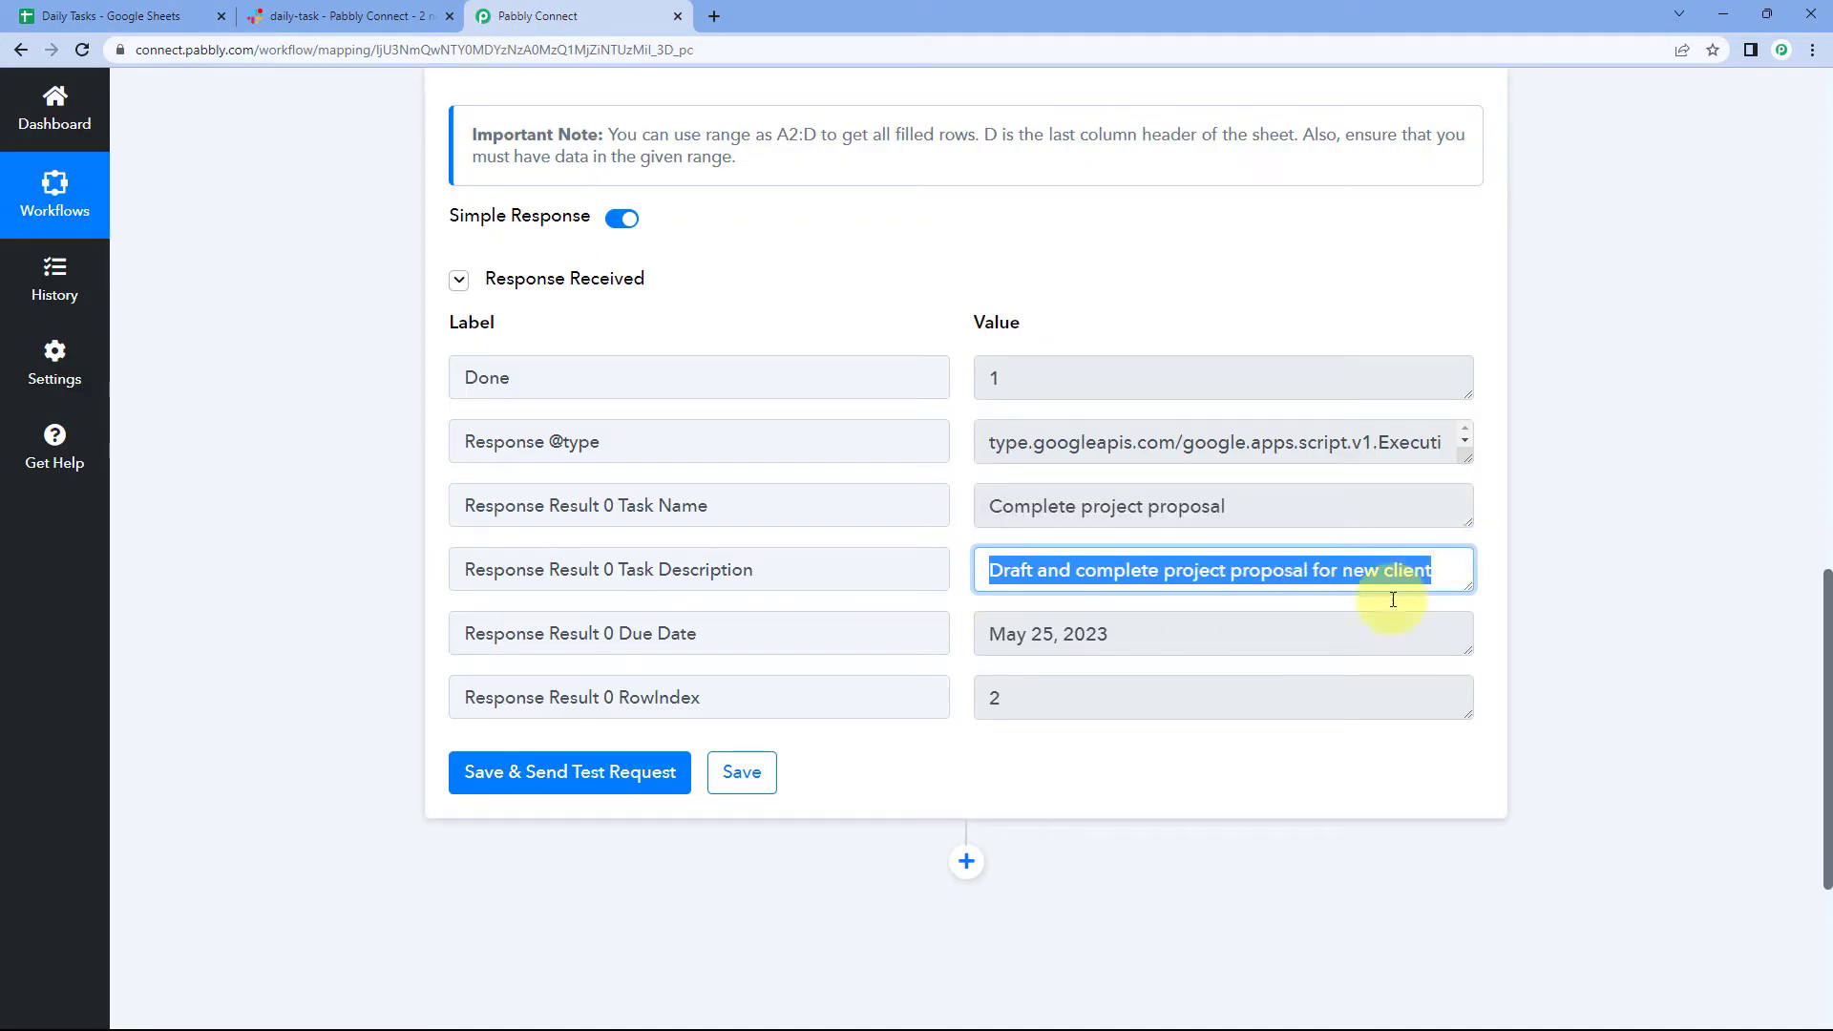
pyautogui.moveTo(1148, 644); pyautogui.dragTo(1006, 649)
pyautogui.click(949, 593)
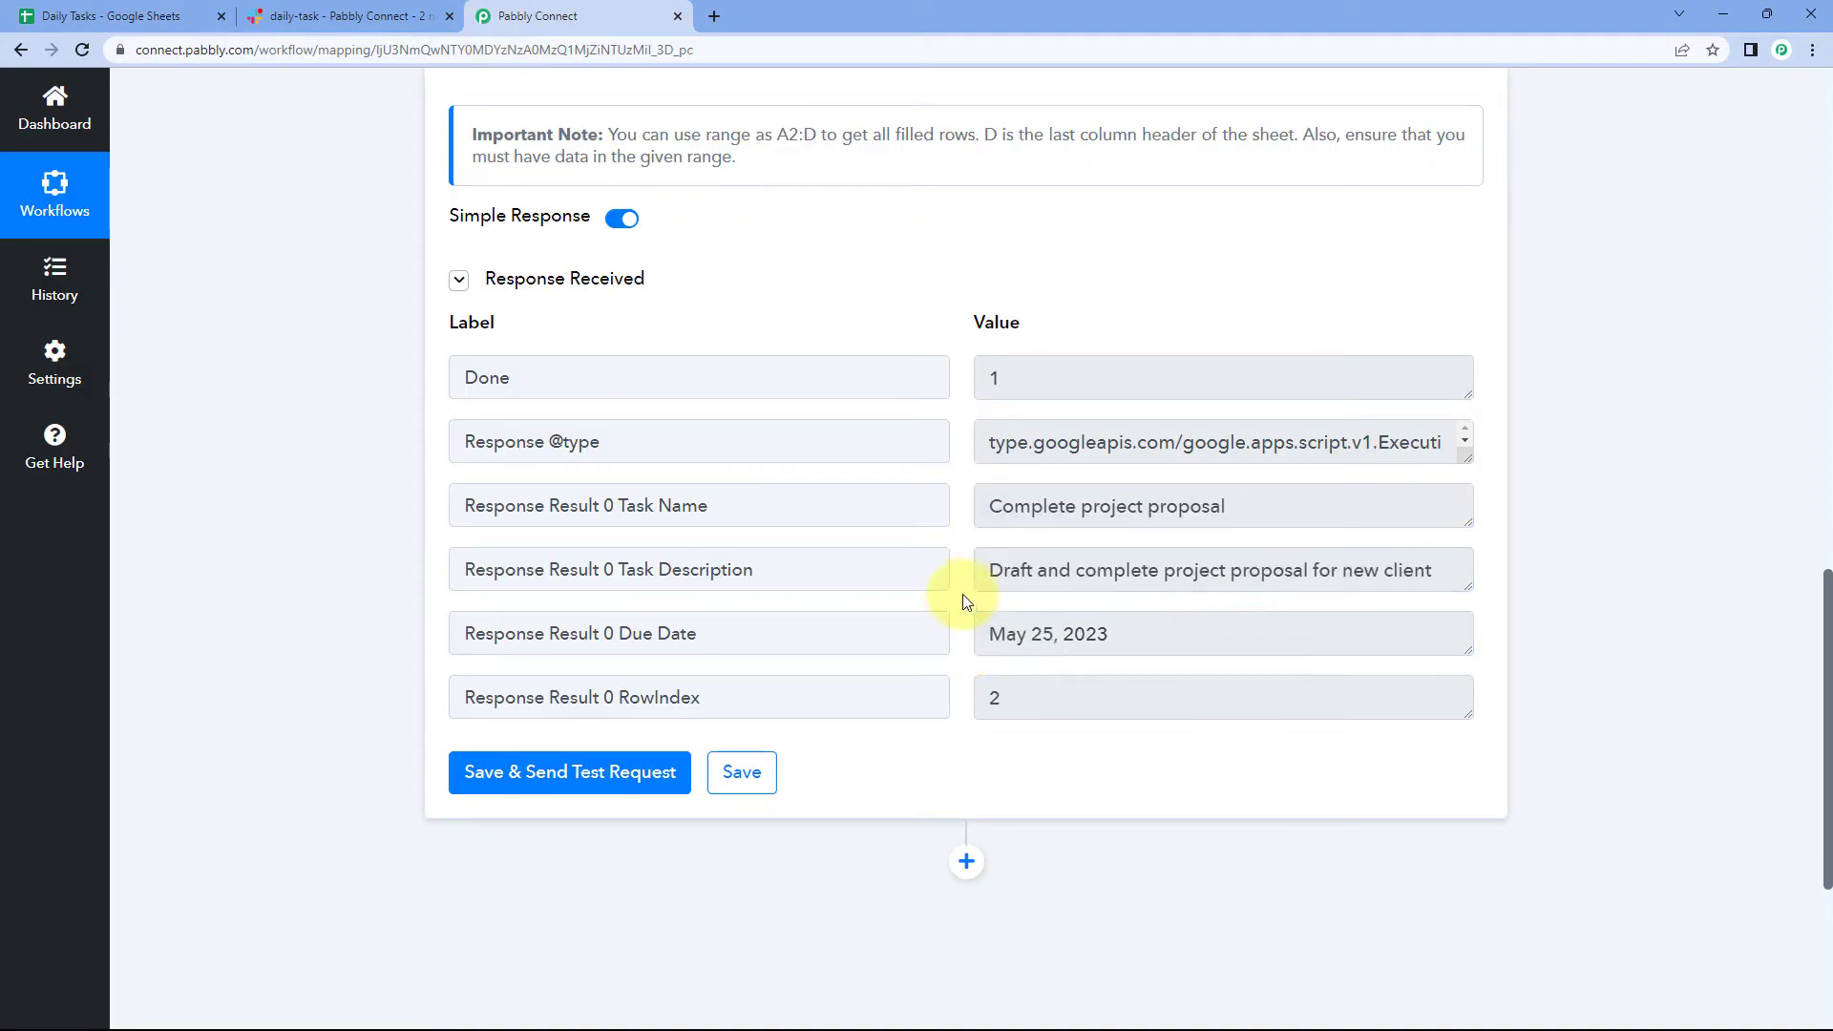
pyautogui.click(143, 15)
pyautogui.moveTo(256, 311); pyautogui.dragTo(941, 299)
pyautogui.click(645, 9)
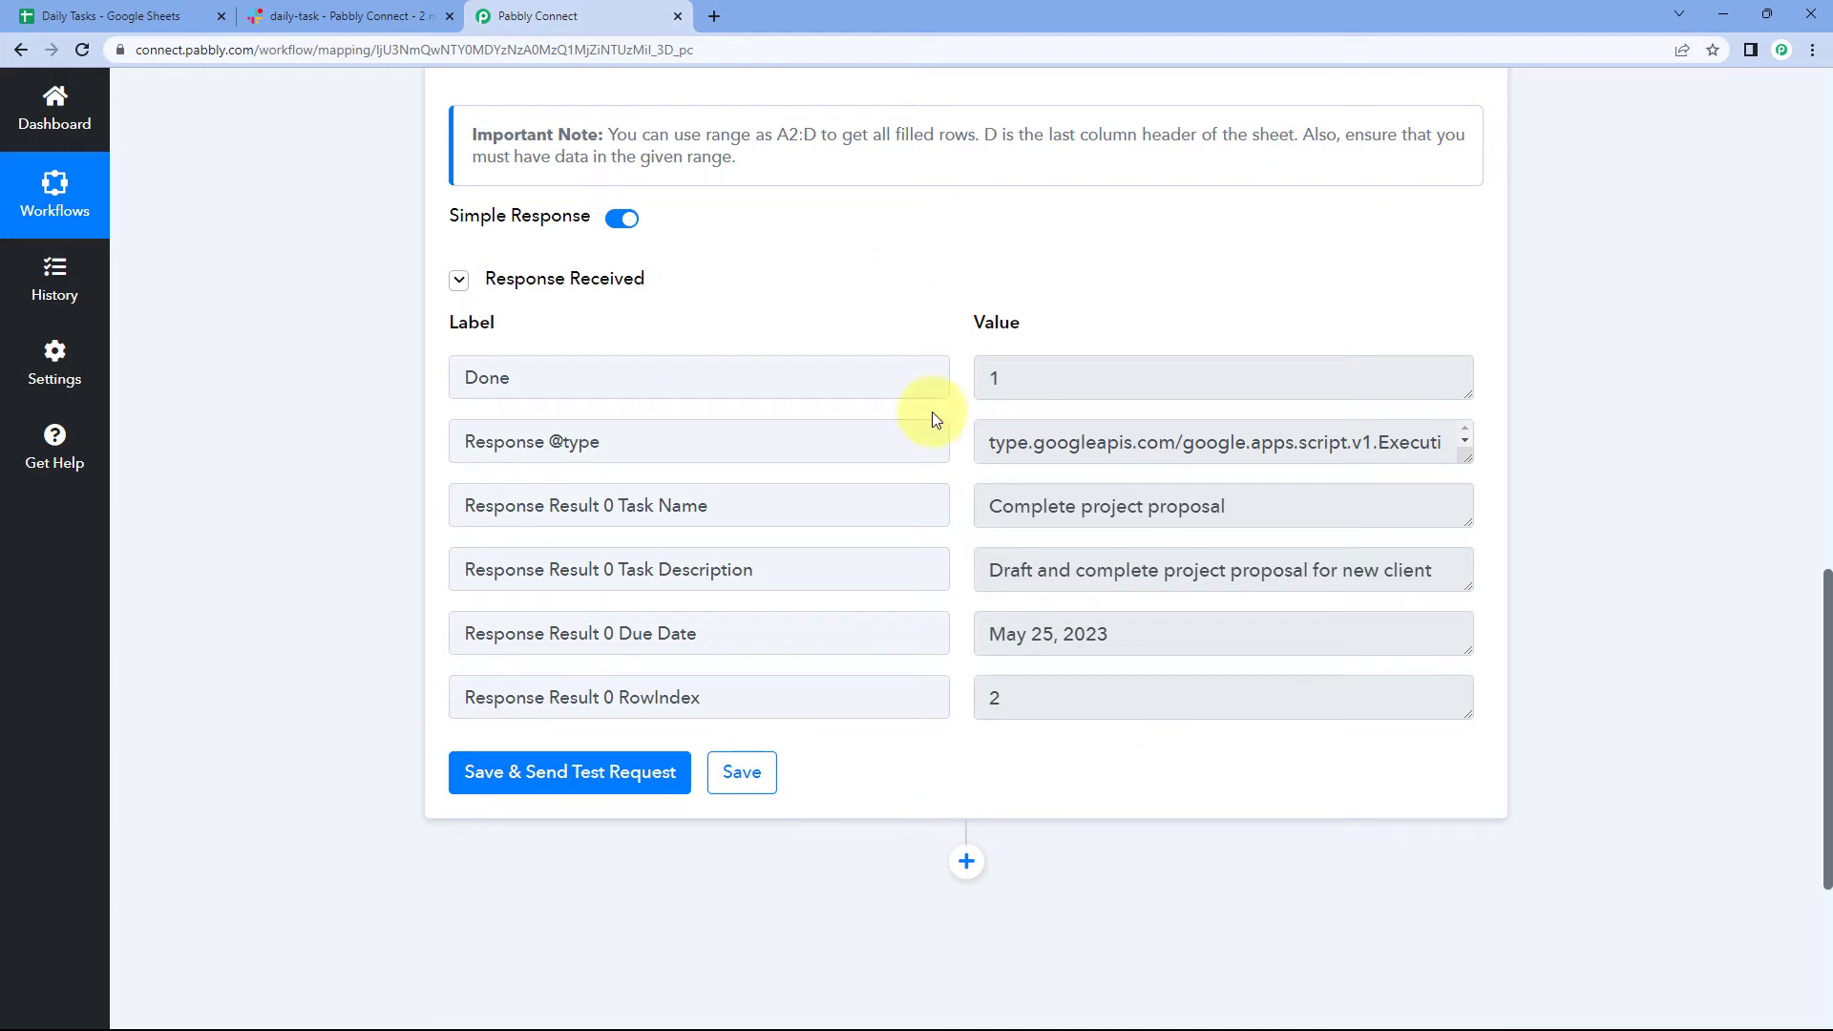
# Add an action step after Get Row(s) using Slack with the Send Channel Message event
pyautogui.scroll(-3, 397, 525)
pyautogui.scroll(-1, 397, 533)
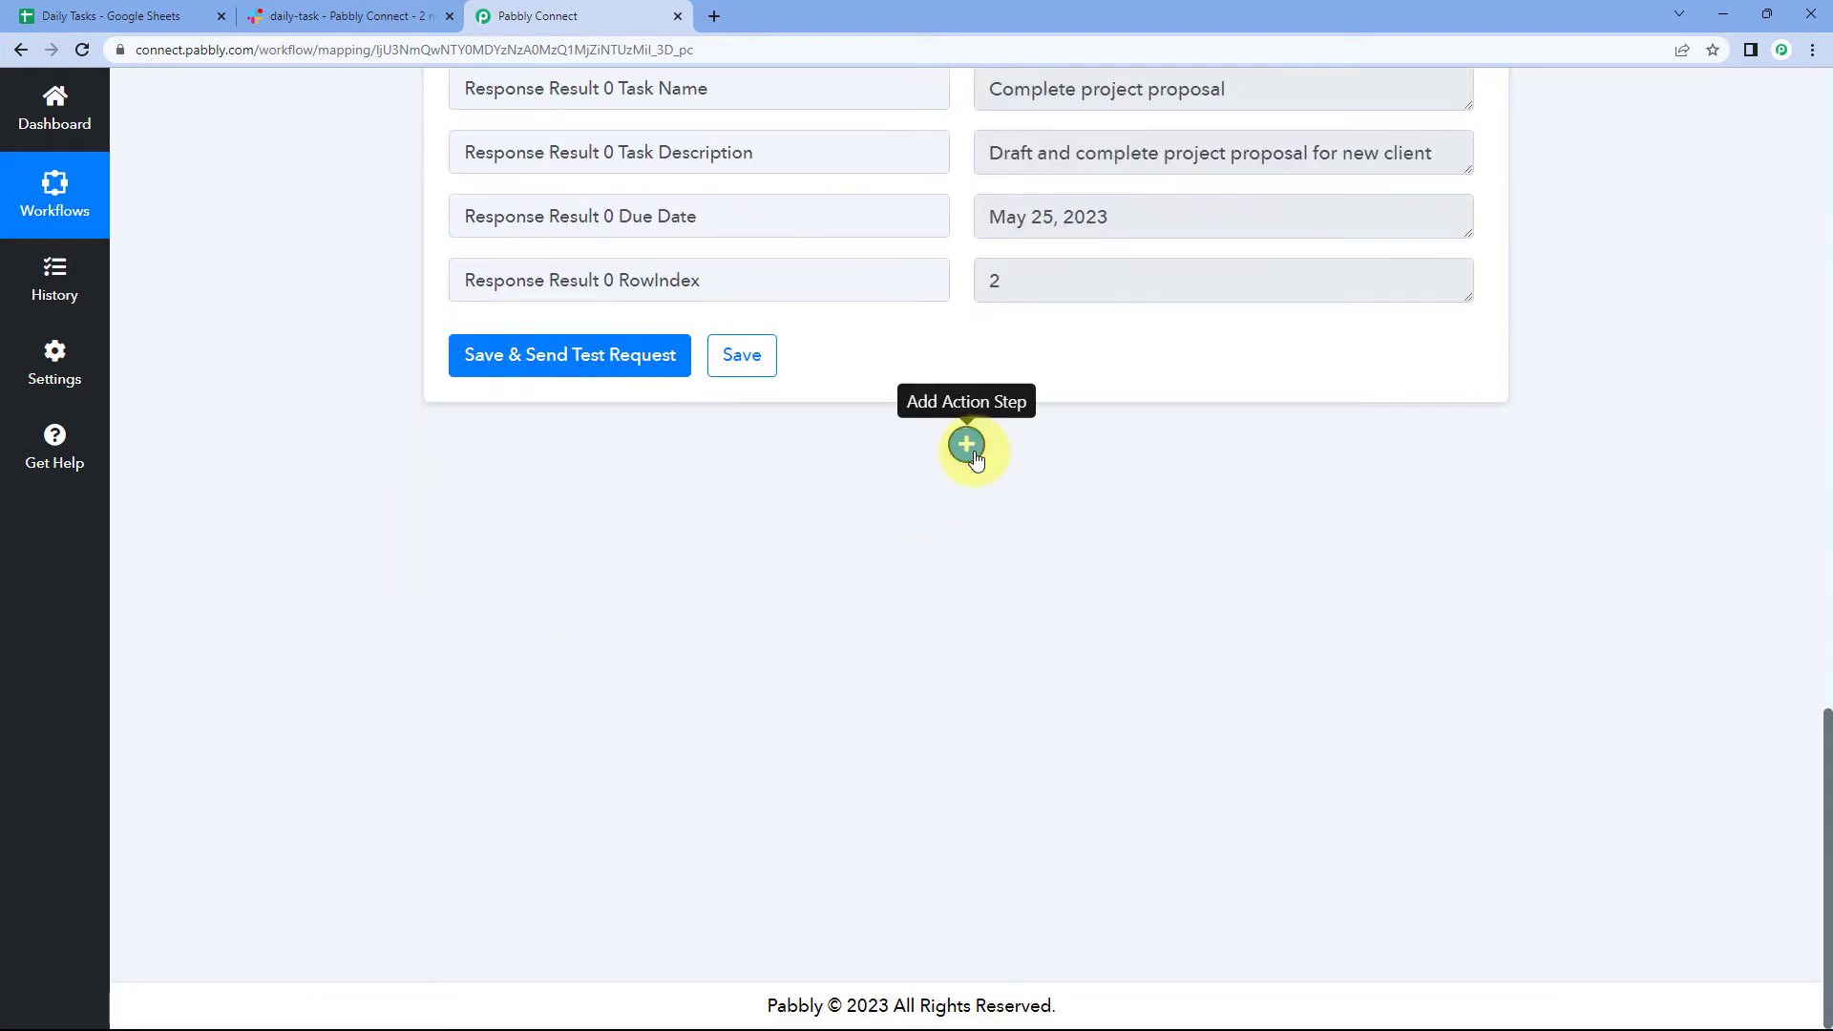
pyautogui.click(969, 445)
pyautogui.scroll(-3, 900, 451)
pyautogui.write('Slac')
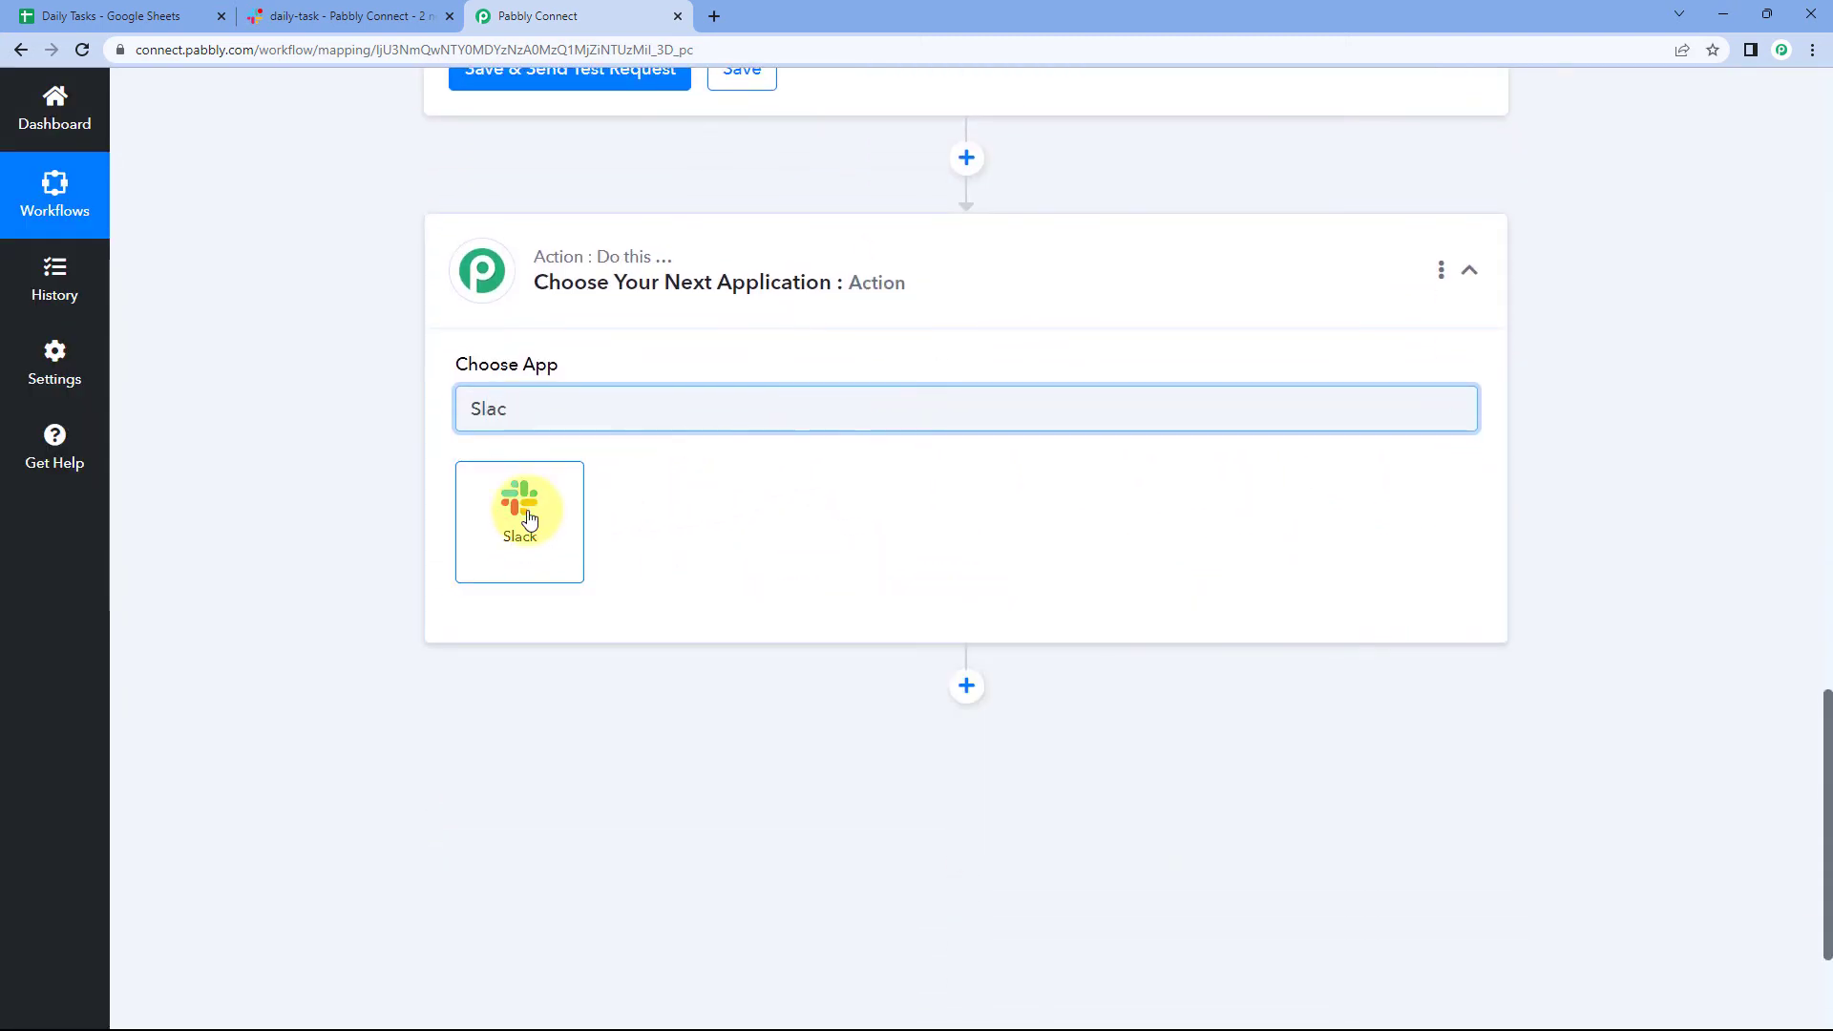
pyautogui.click(529, 518)
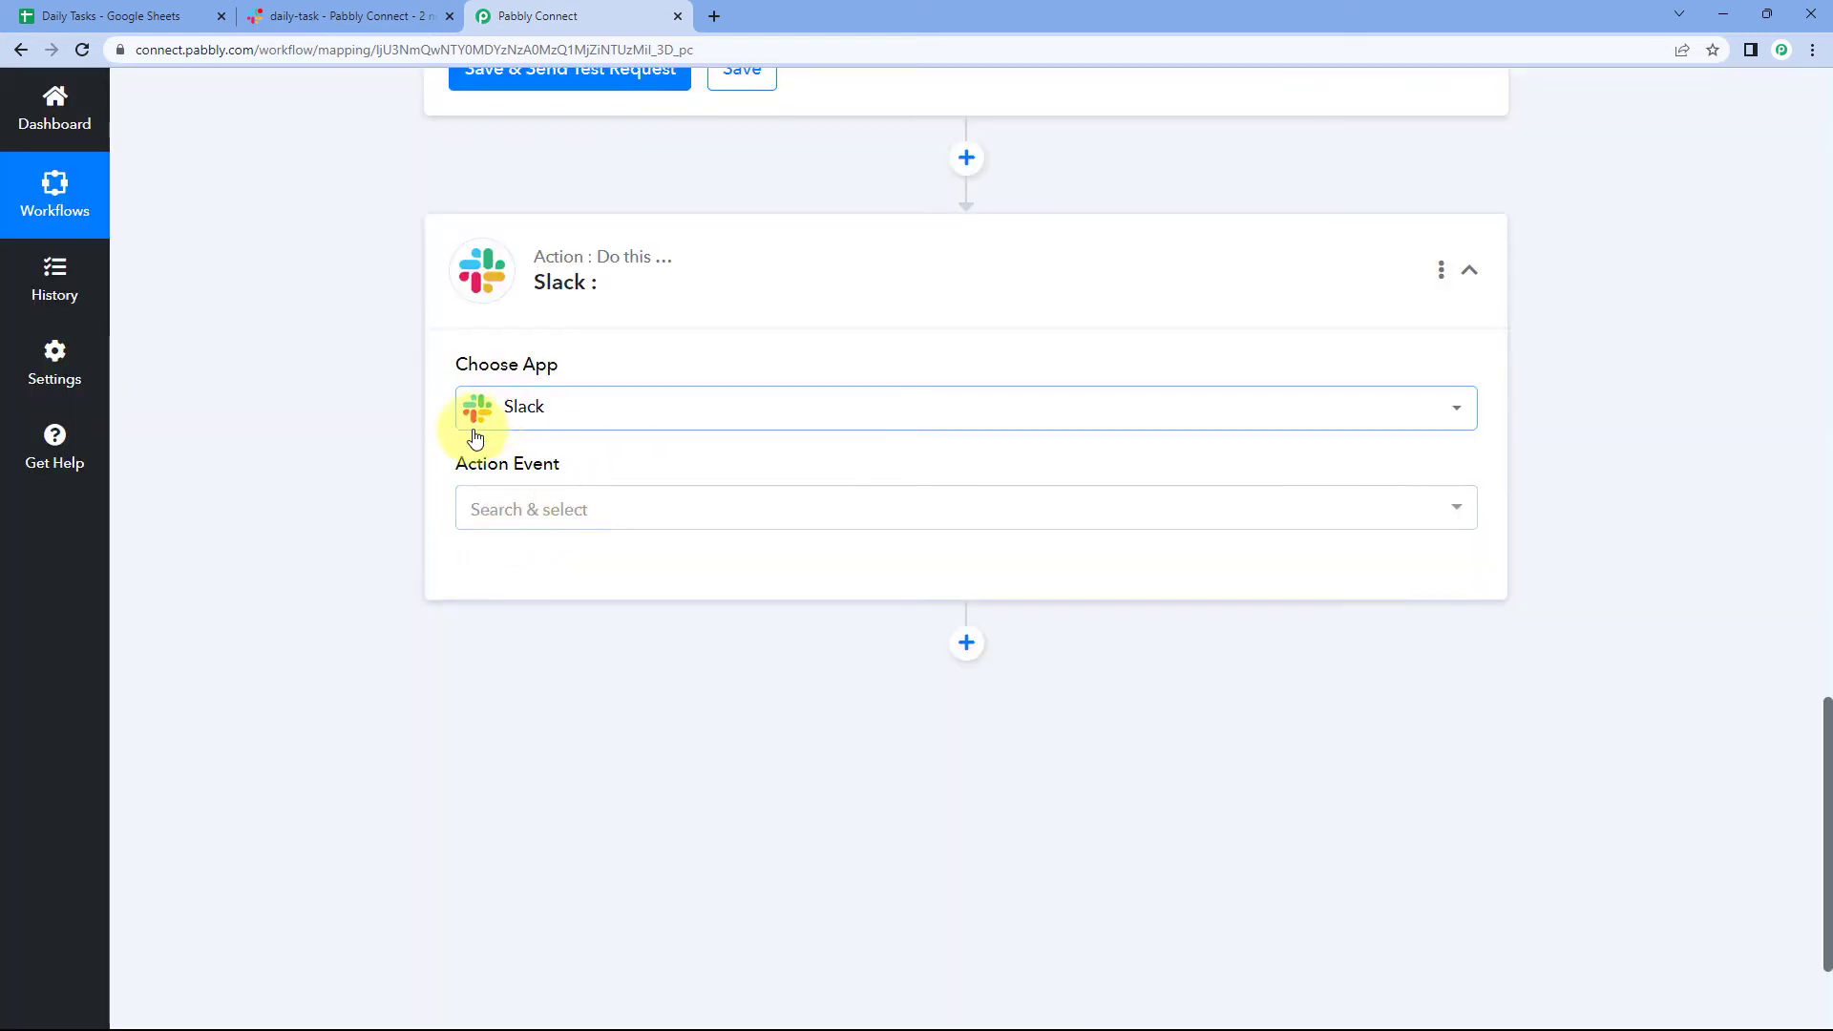
pyautogui.click(589, 516)
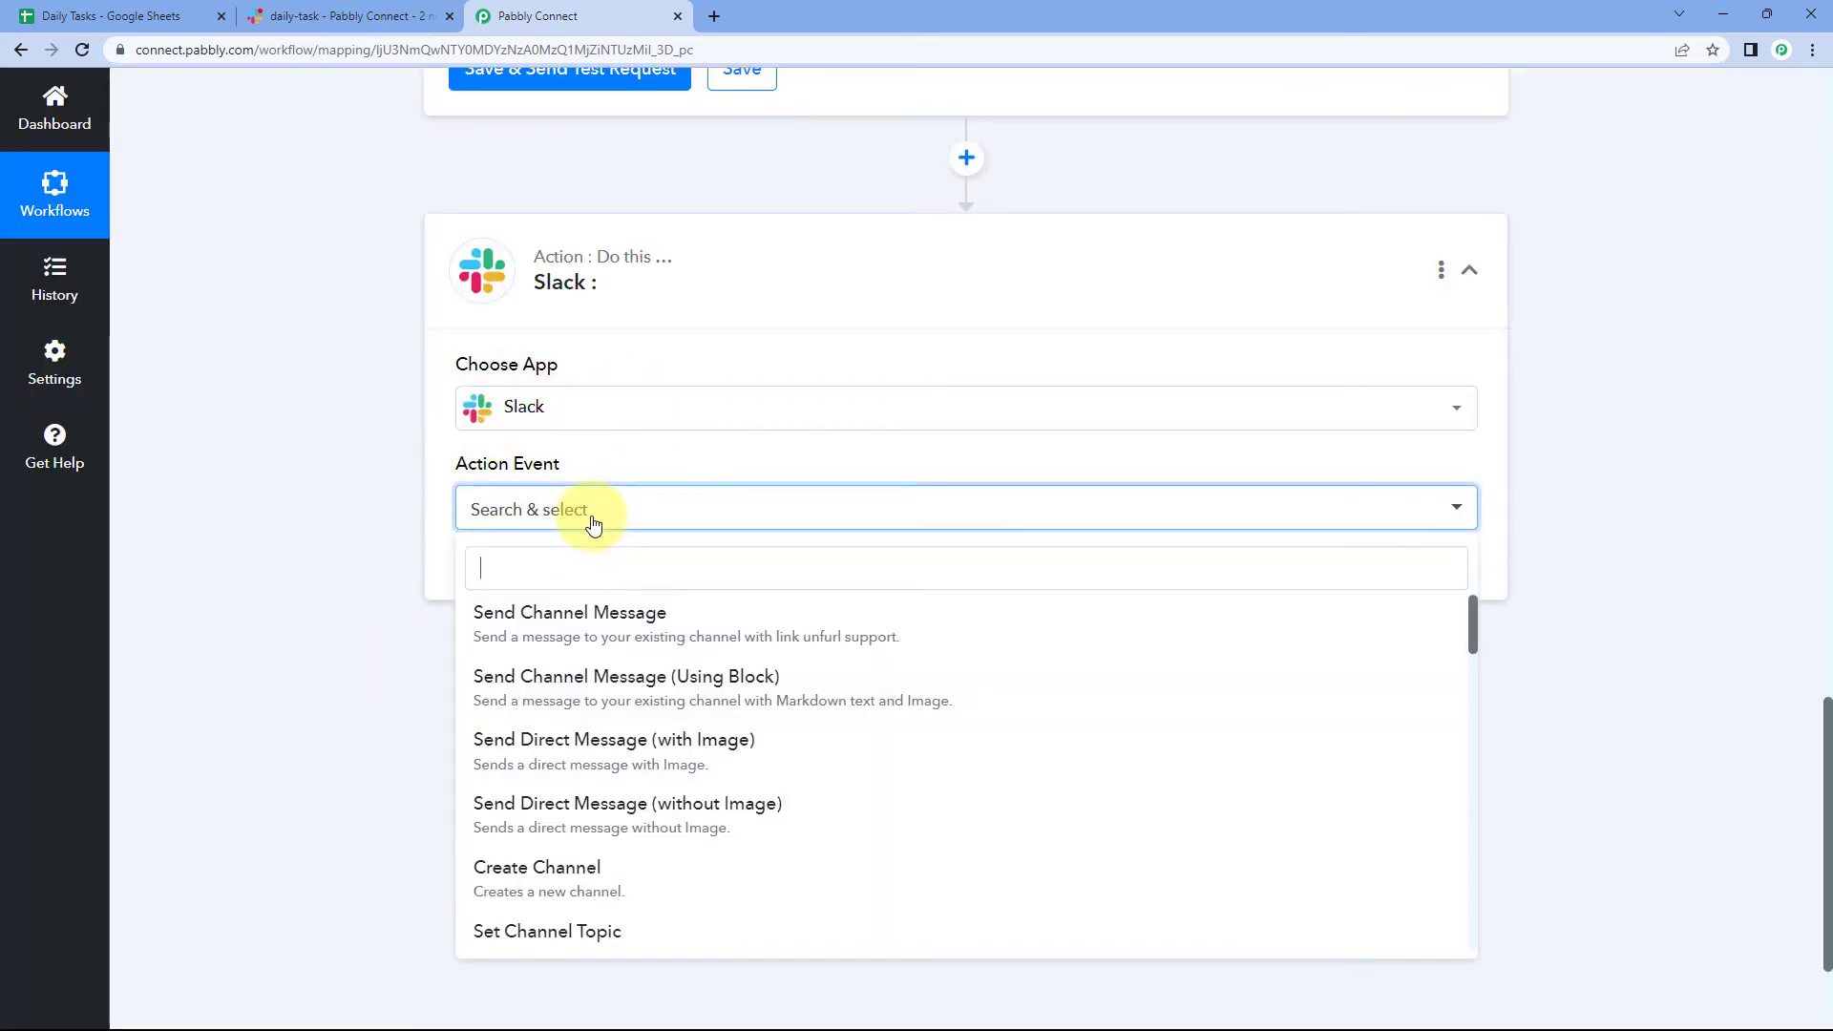
pyautogui.click(571, 611)
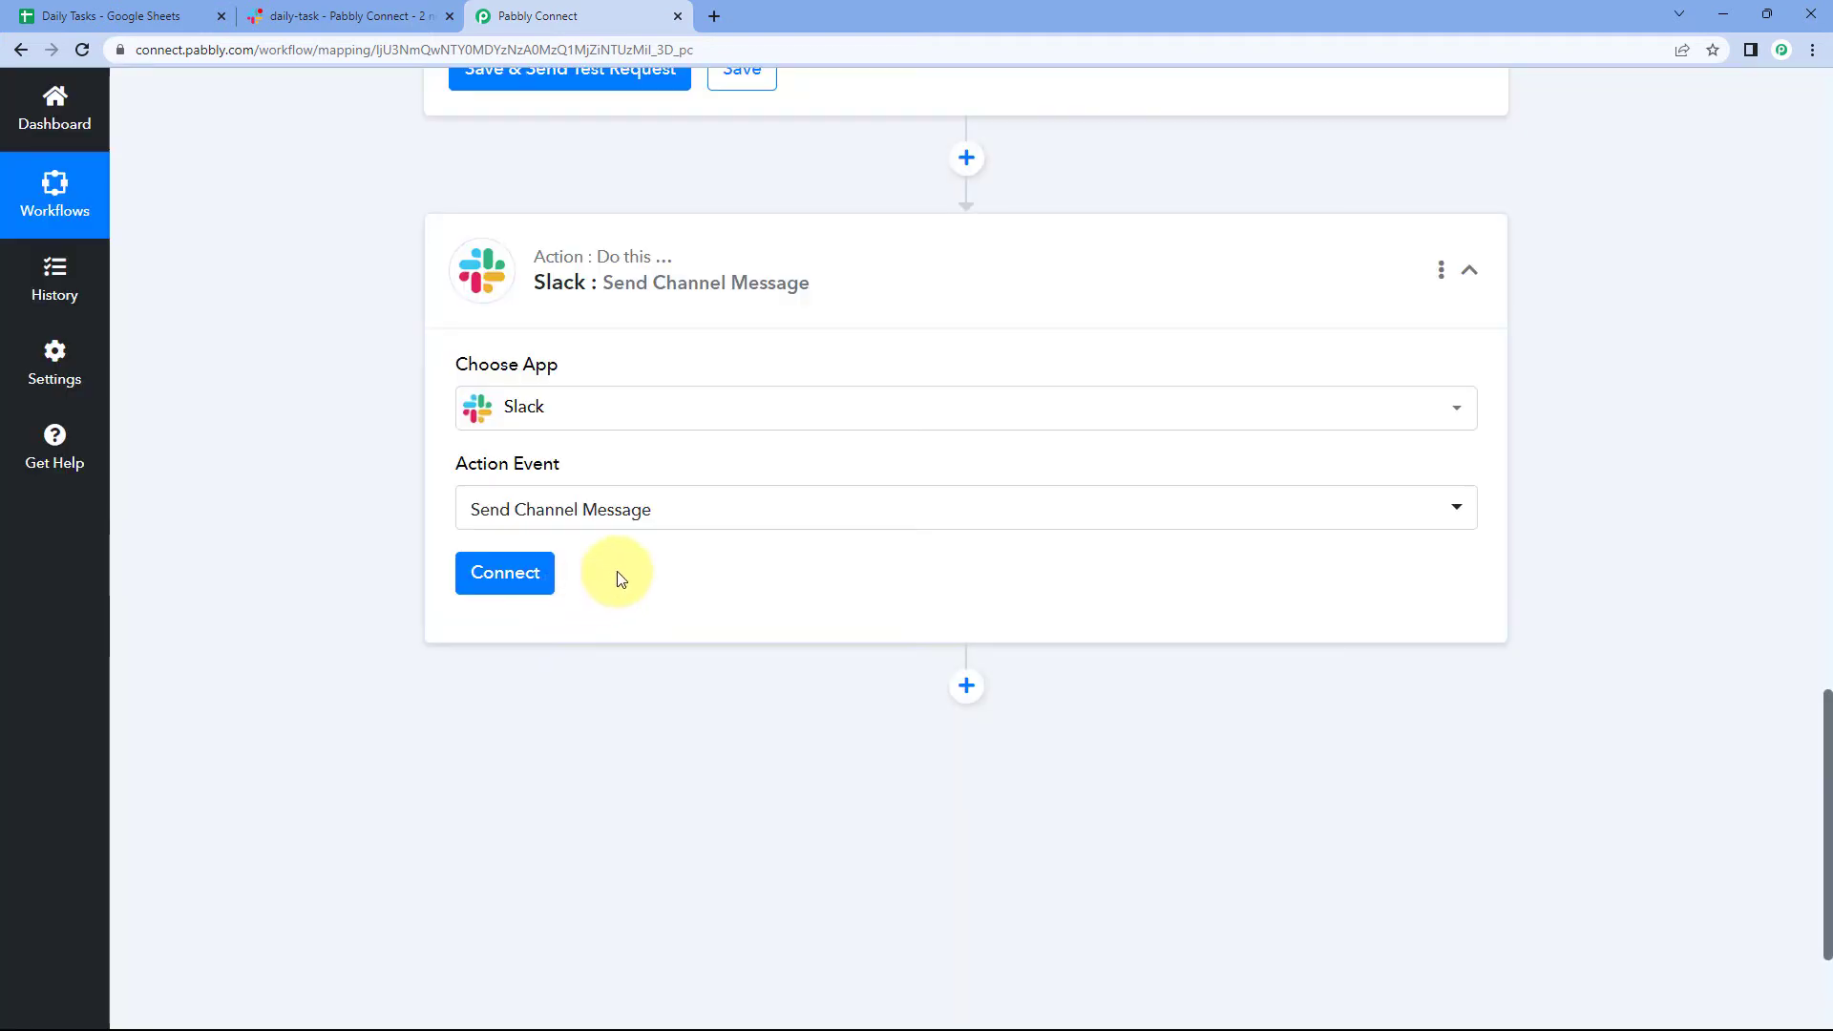
# Start connecting the action step to Slack through a new connection
pyautogui.click(523, 575)
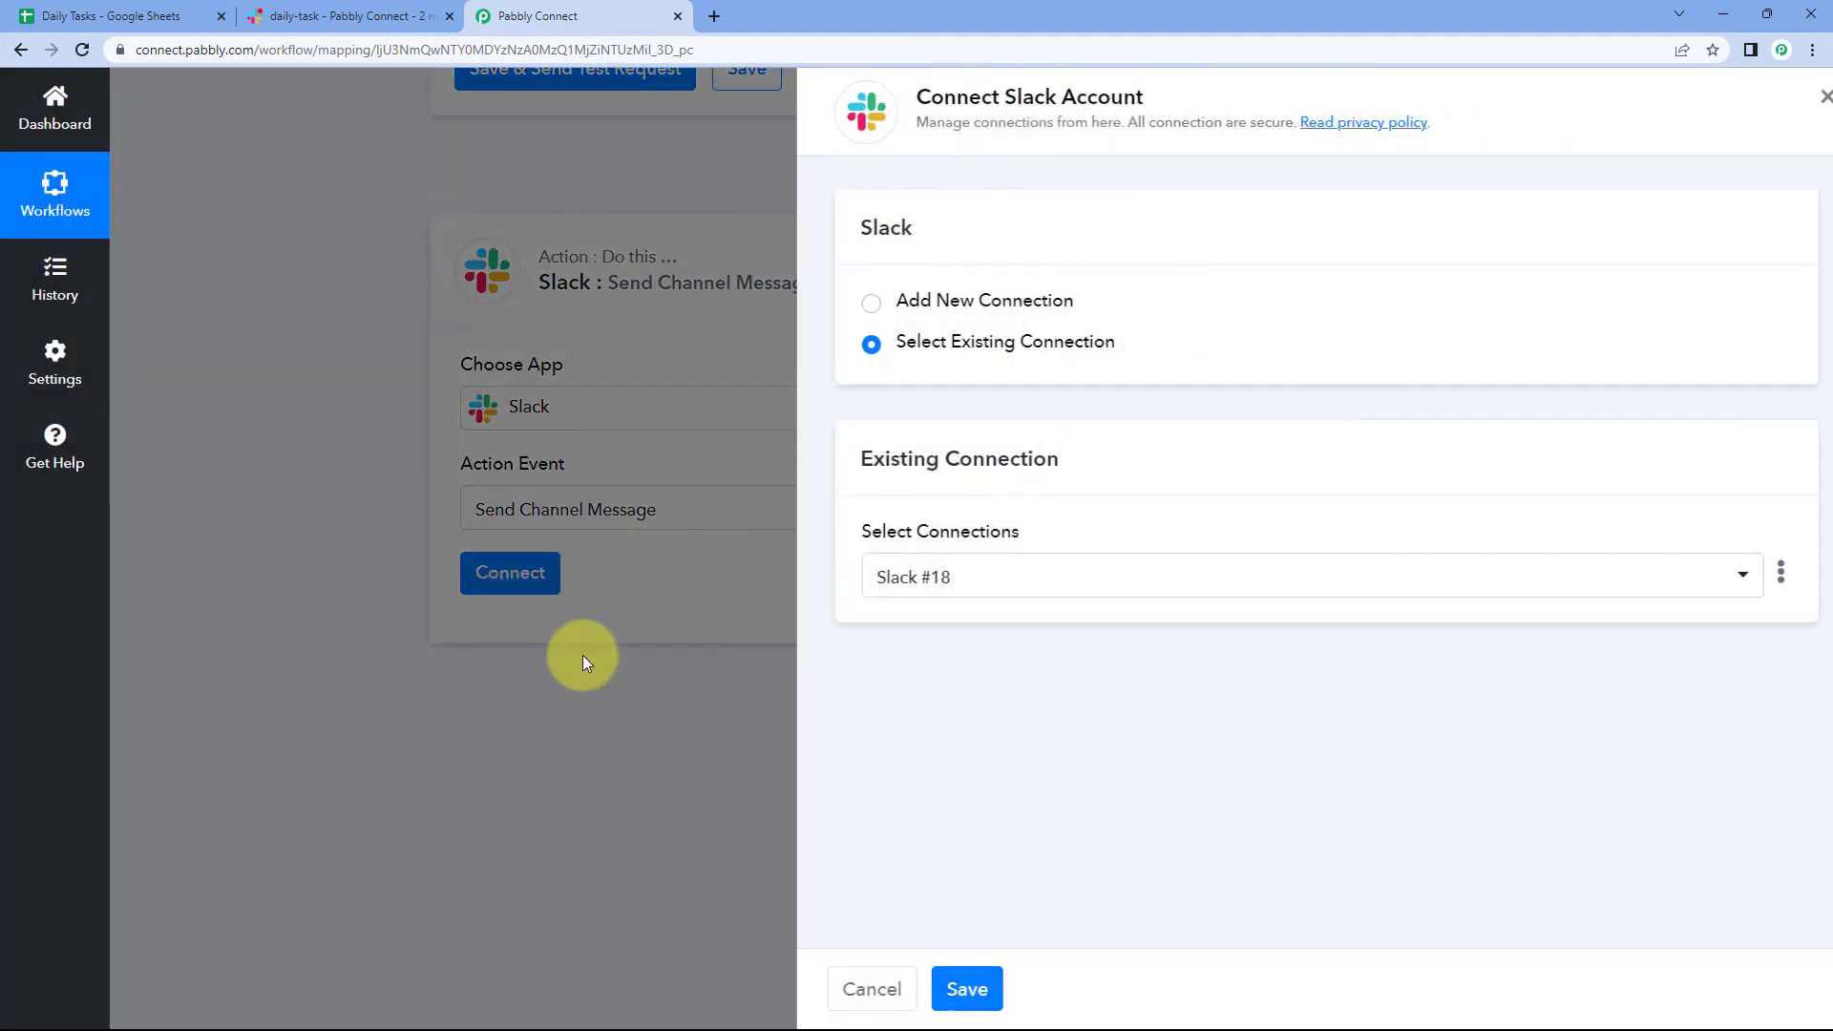
pyautogui.click(847, 303)
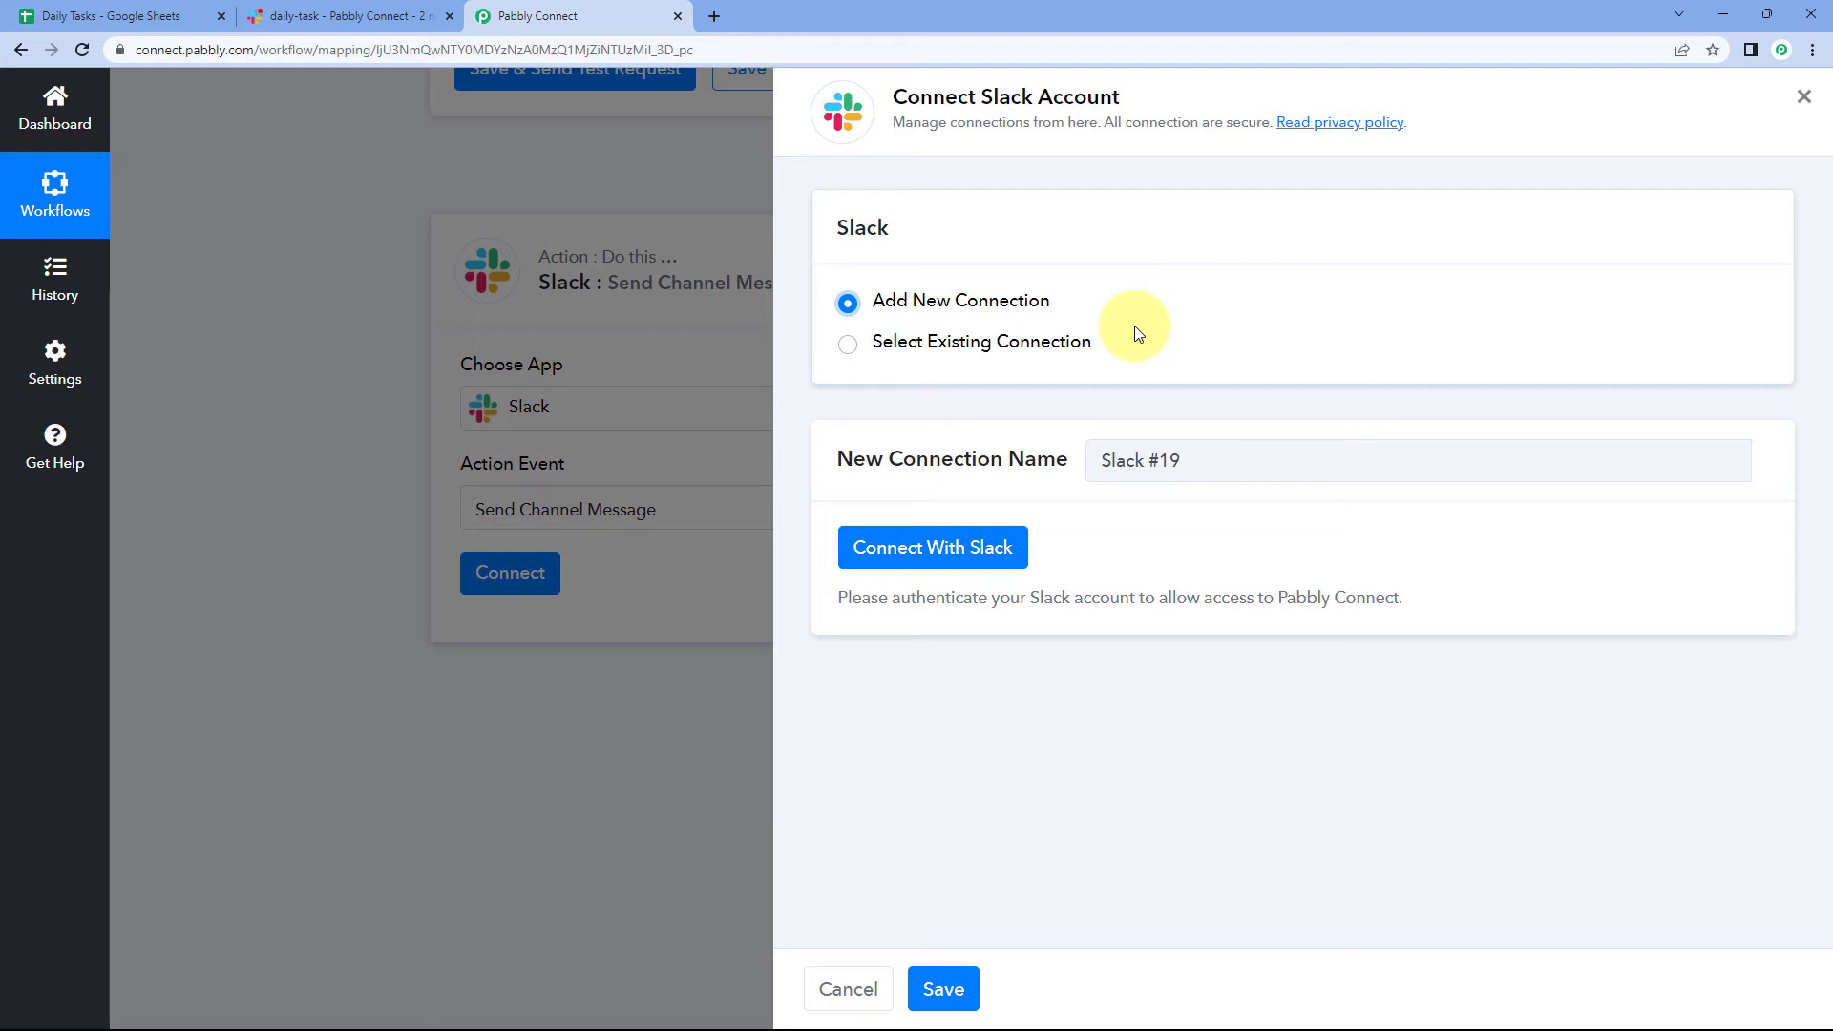
pyautogui.click(938, 556)
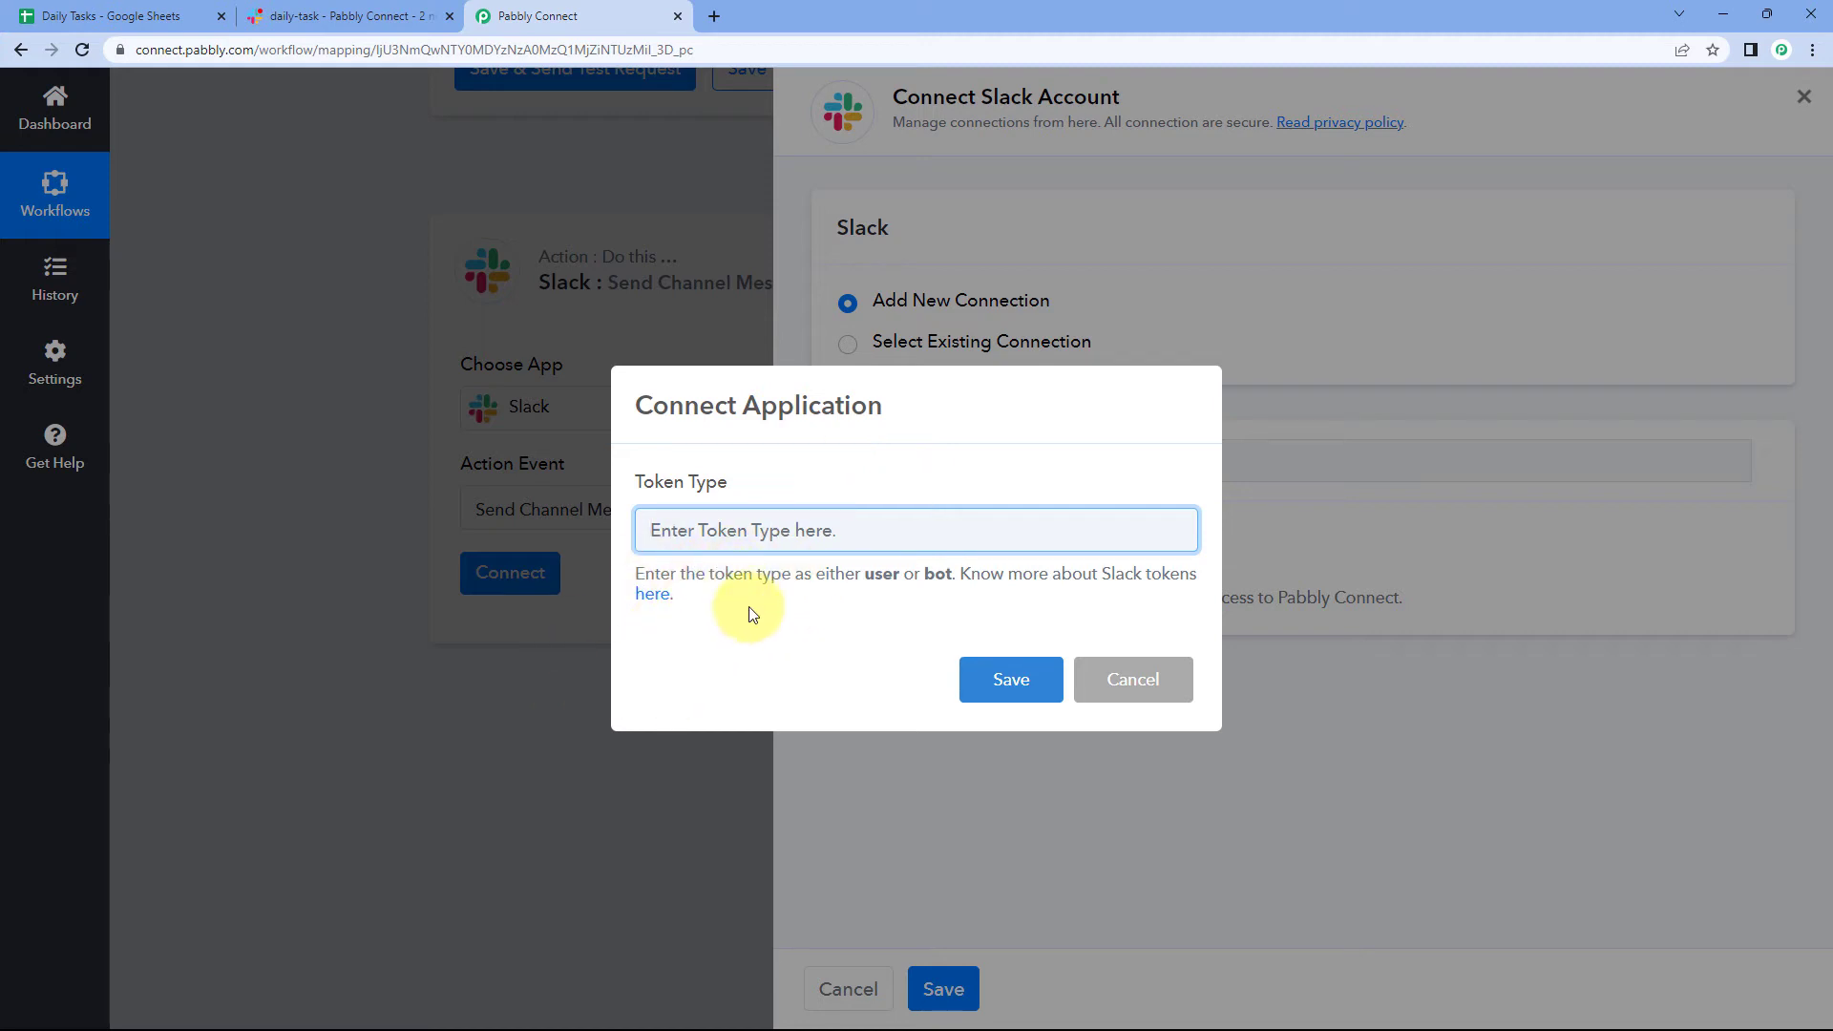
# Read the Pabbly forum's help thread on Slack token types and their permissions, returning to Pabbly Connect
pyautogui.click(654, 596)
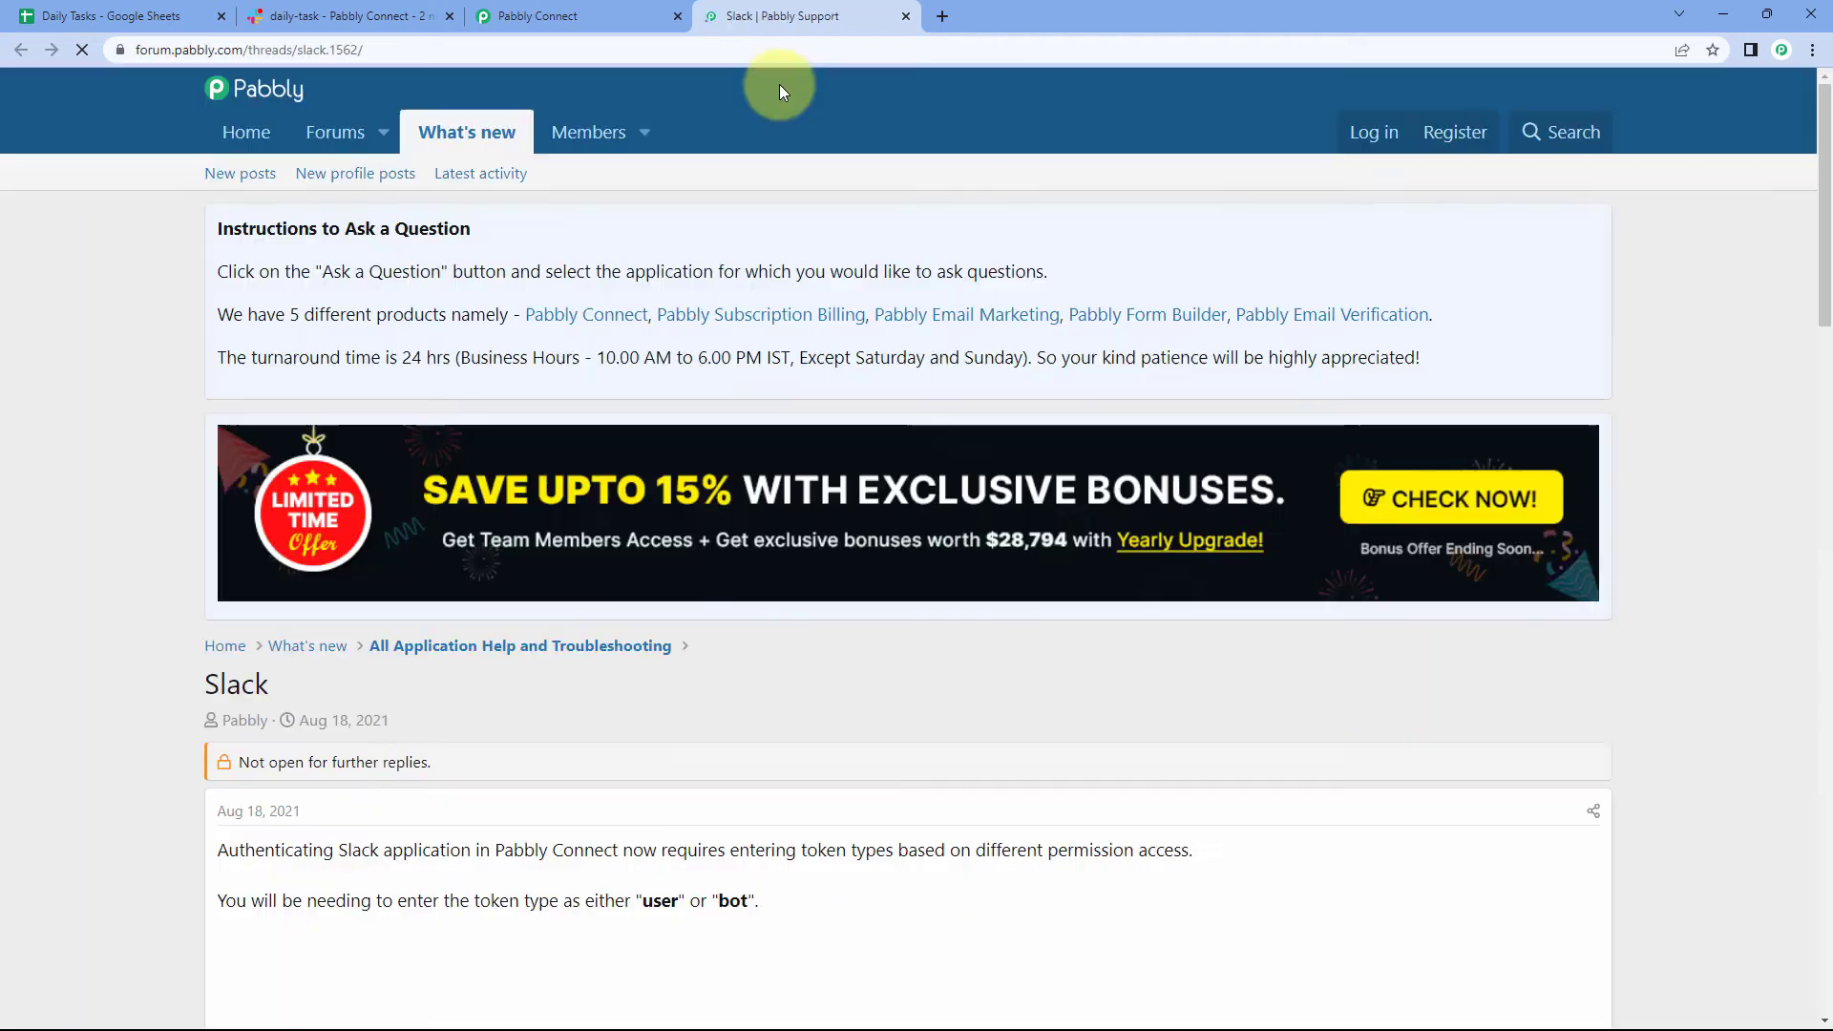
pyautogui.scroll(-8, 951, 270)
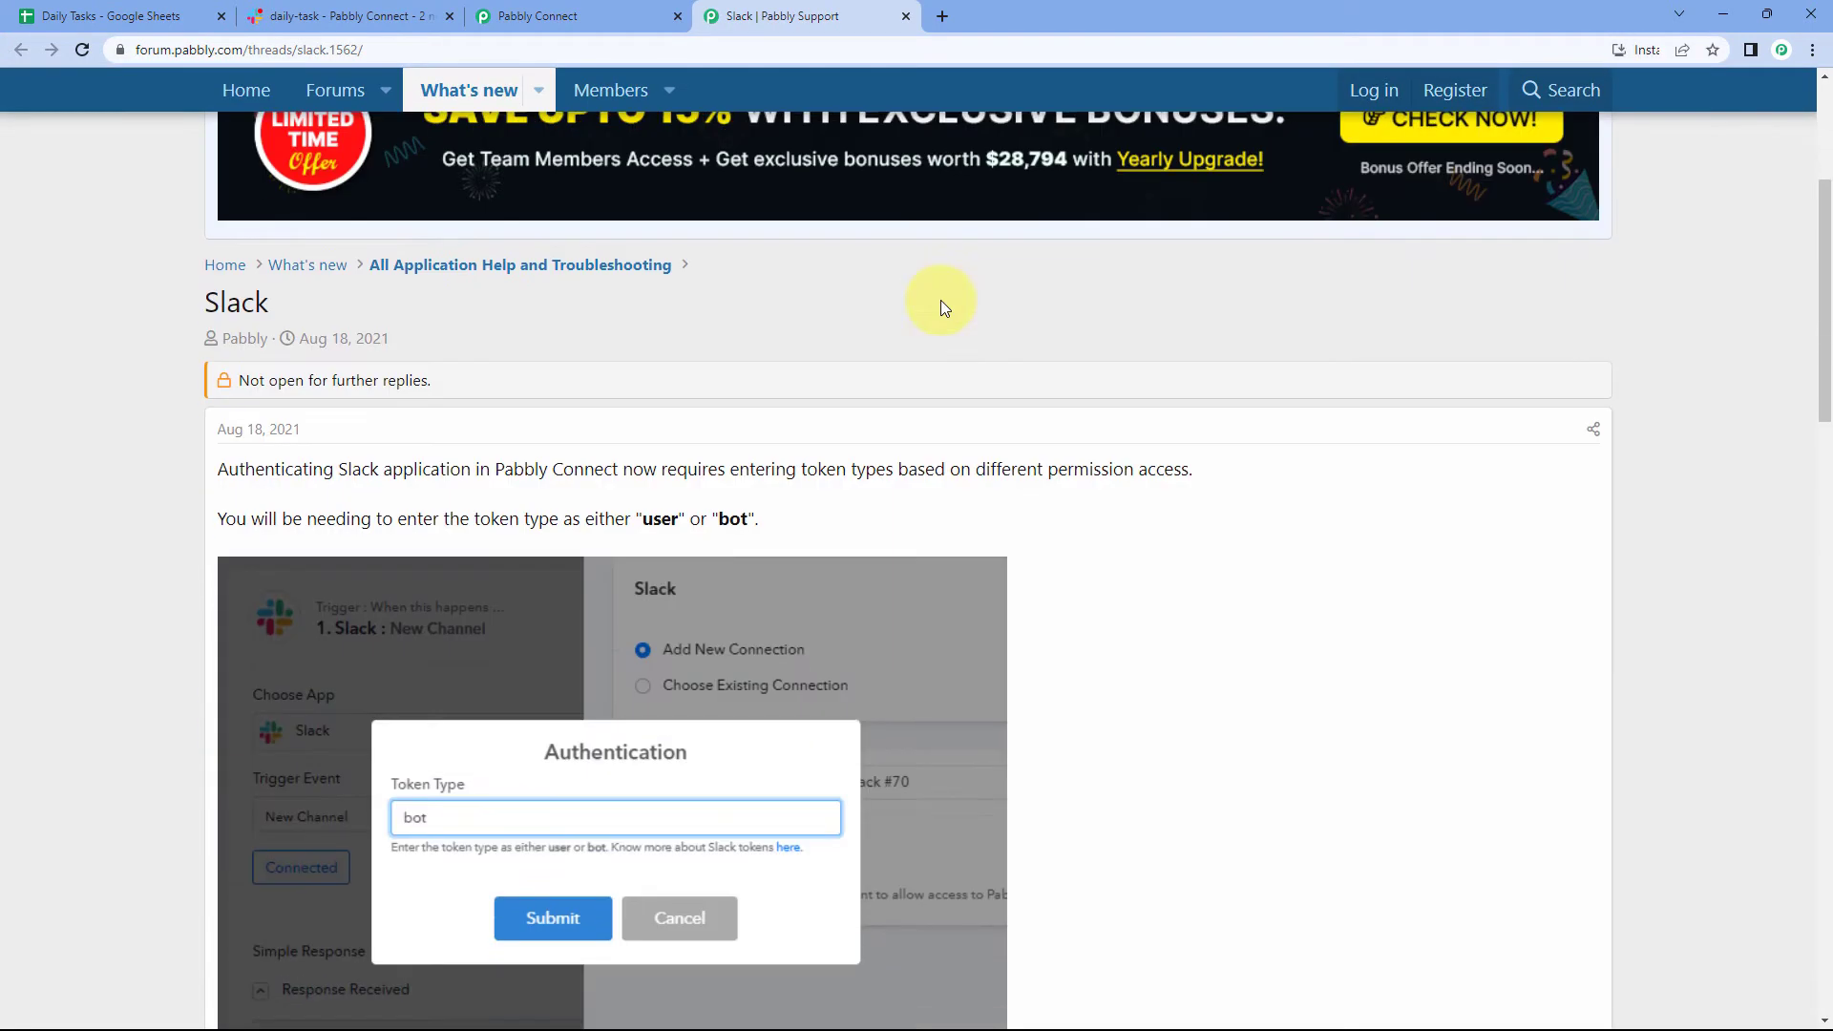
pyautogui.scroll(-7, 1169, 399)
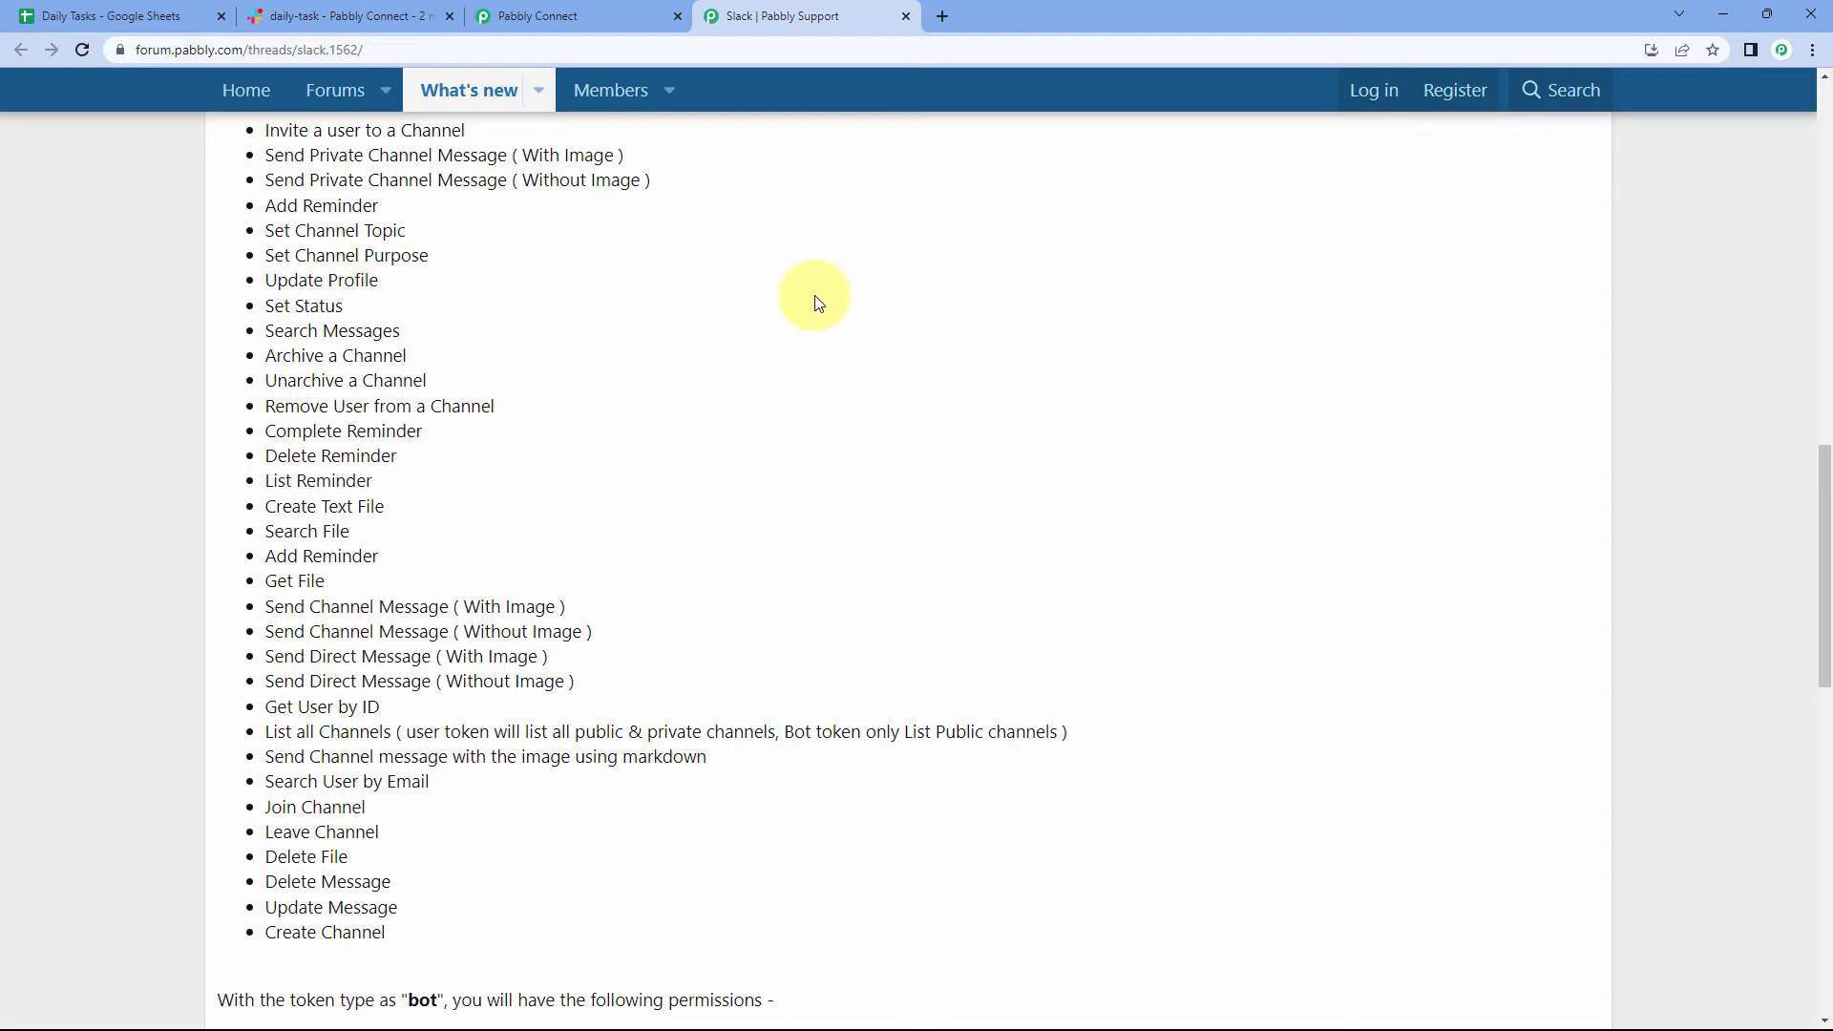
pyautogui.click(633, 7)
# Set the Slack token type to user and save it to request authorization
pyautogui.click(733, 542)
pyautogui.write('u')
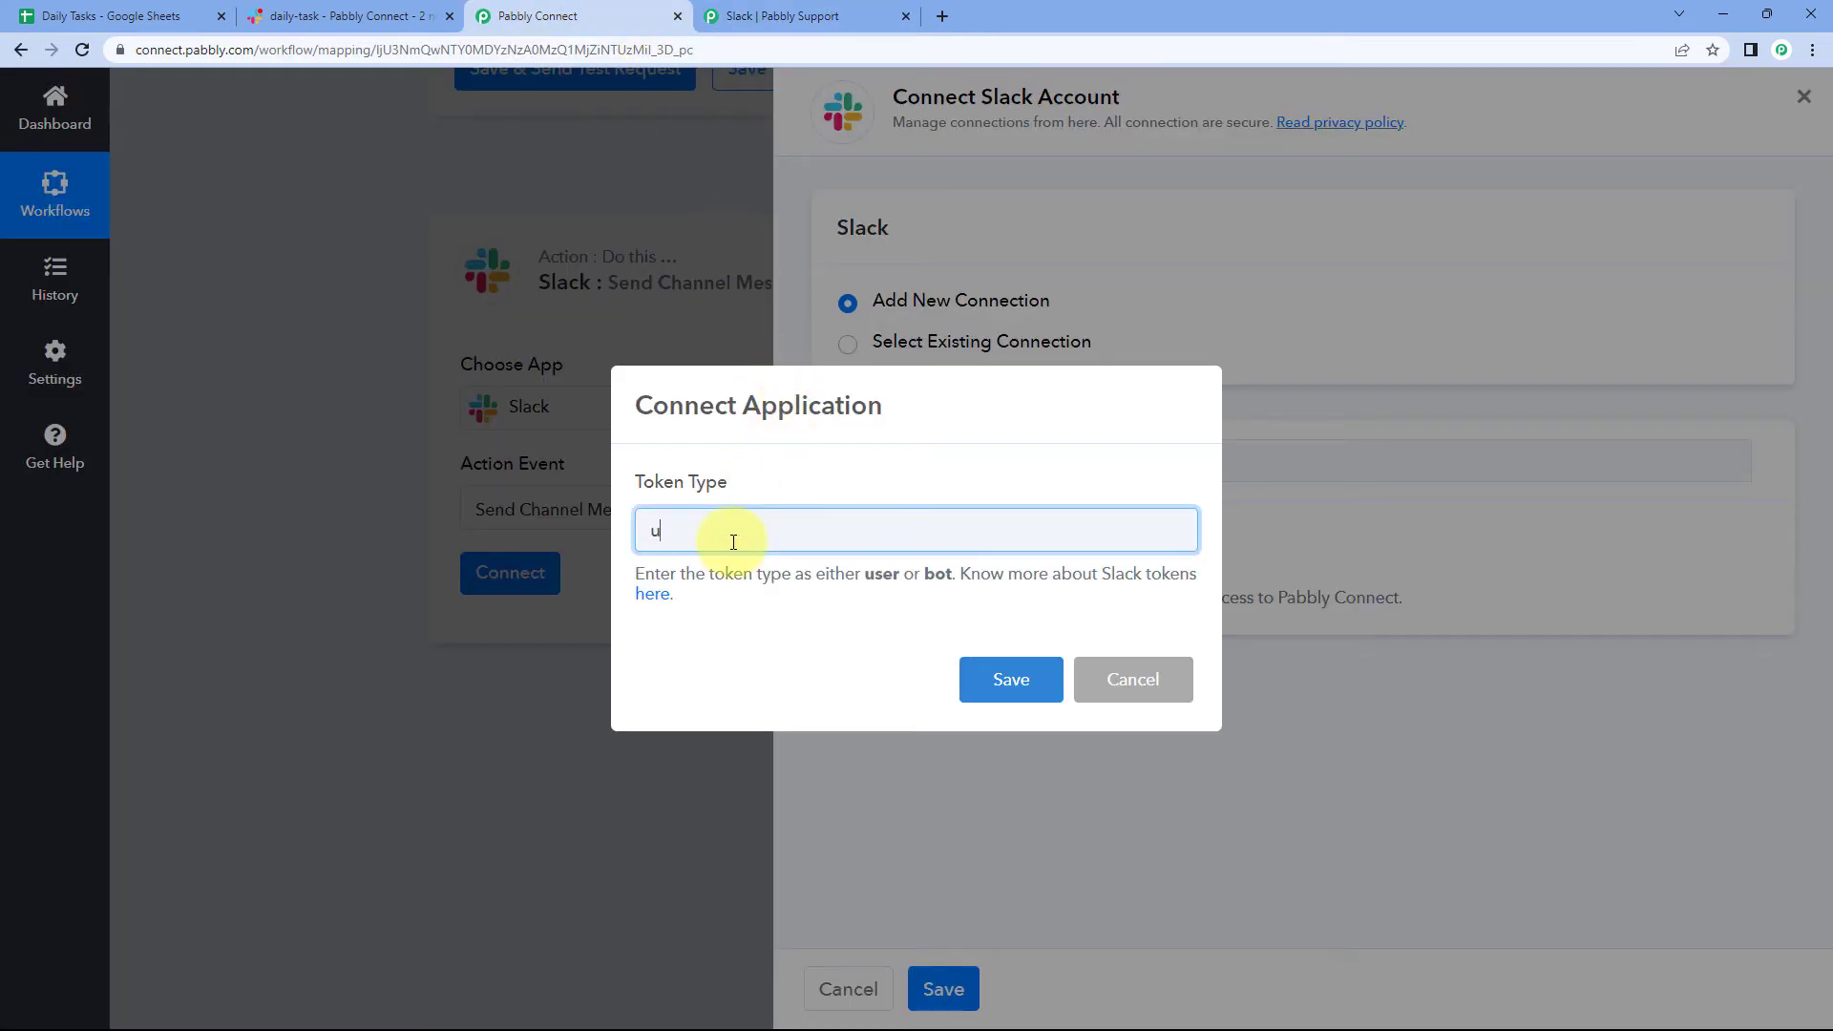
pyautogui.click(888, 582)
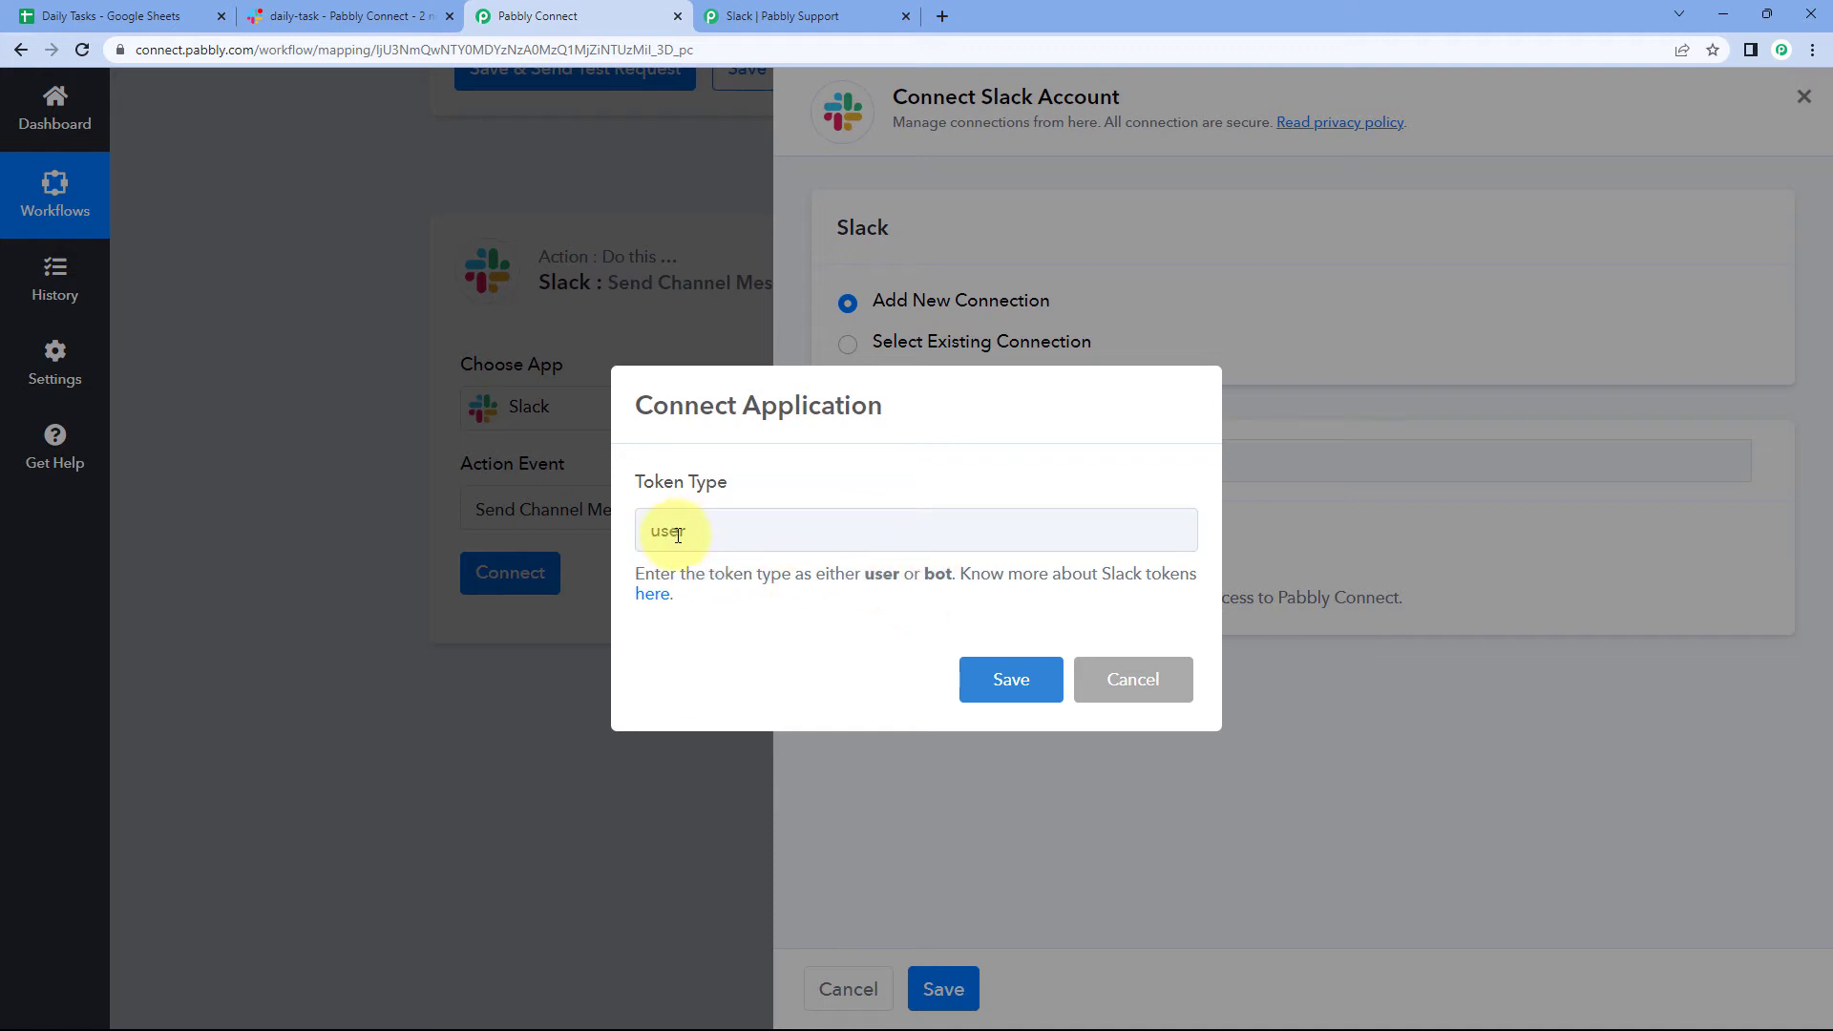
pyautogui.click(1012, 679)
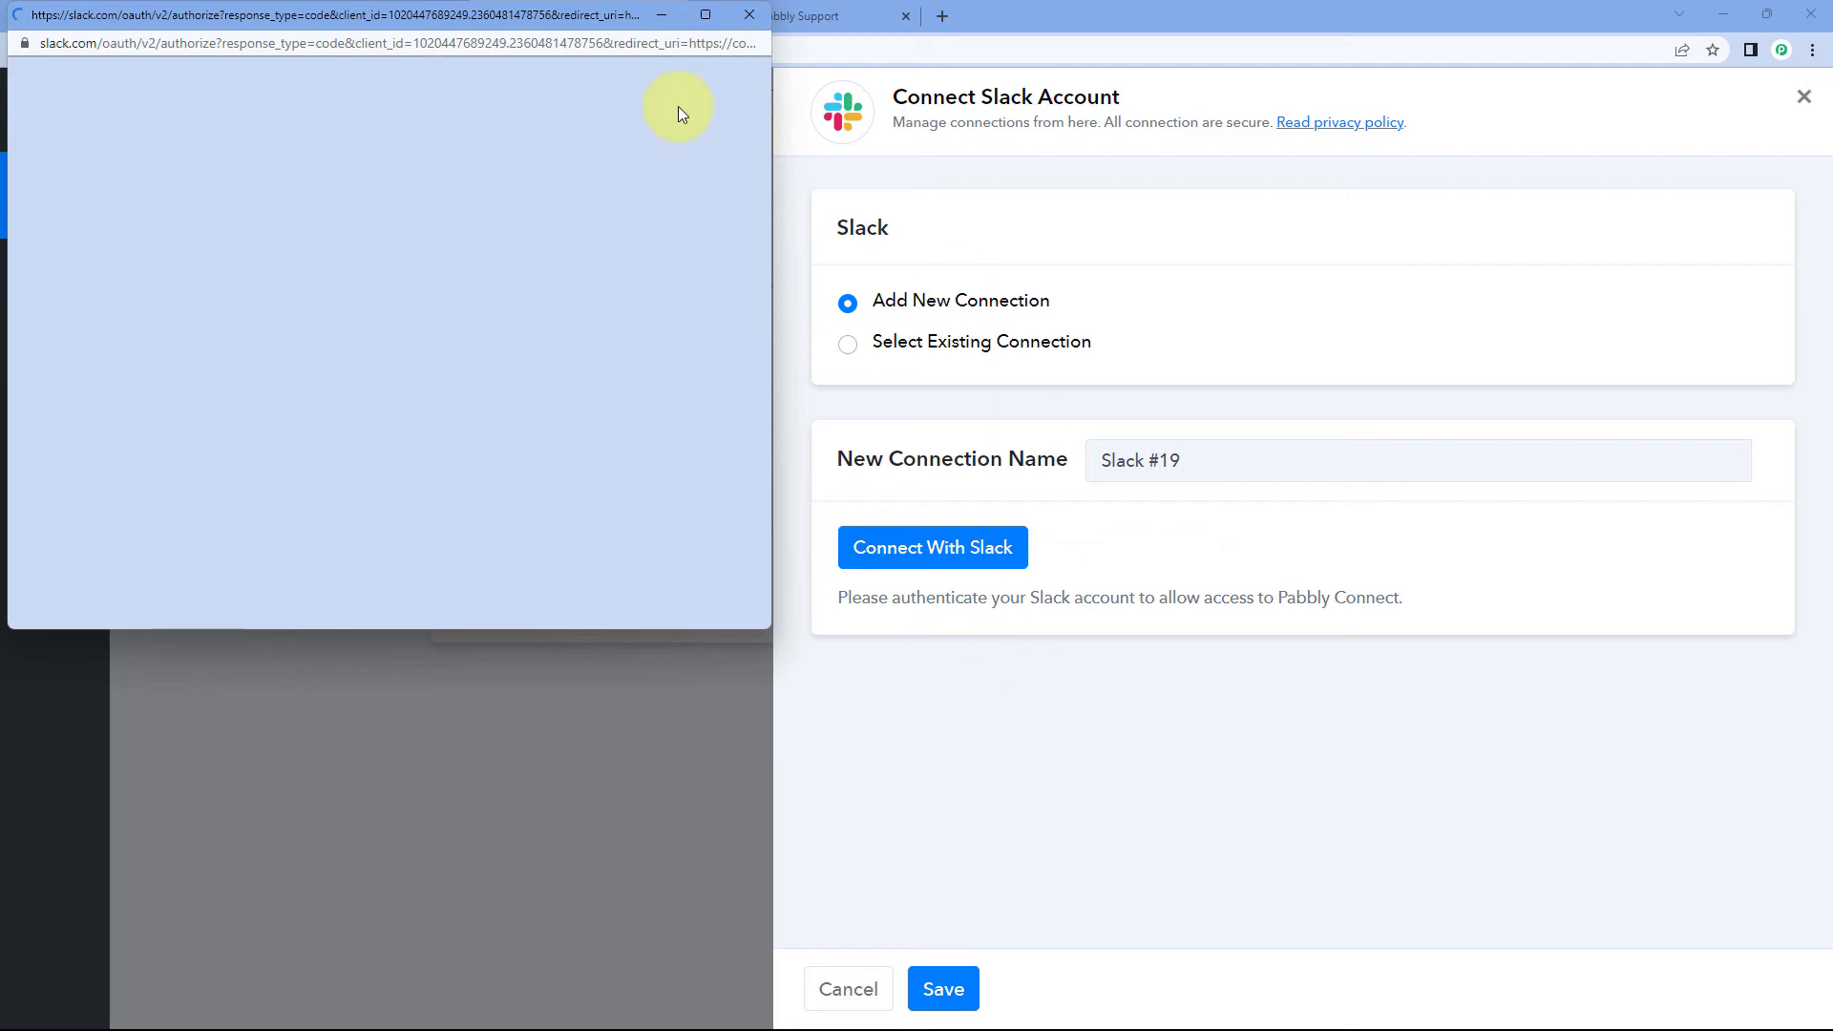
# Check in Slack which workspace contains the daily-task channel, returning to the authorization window
pyautogui.moveTo(522, 18); pyautogui.dragTo(523, 70)
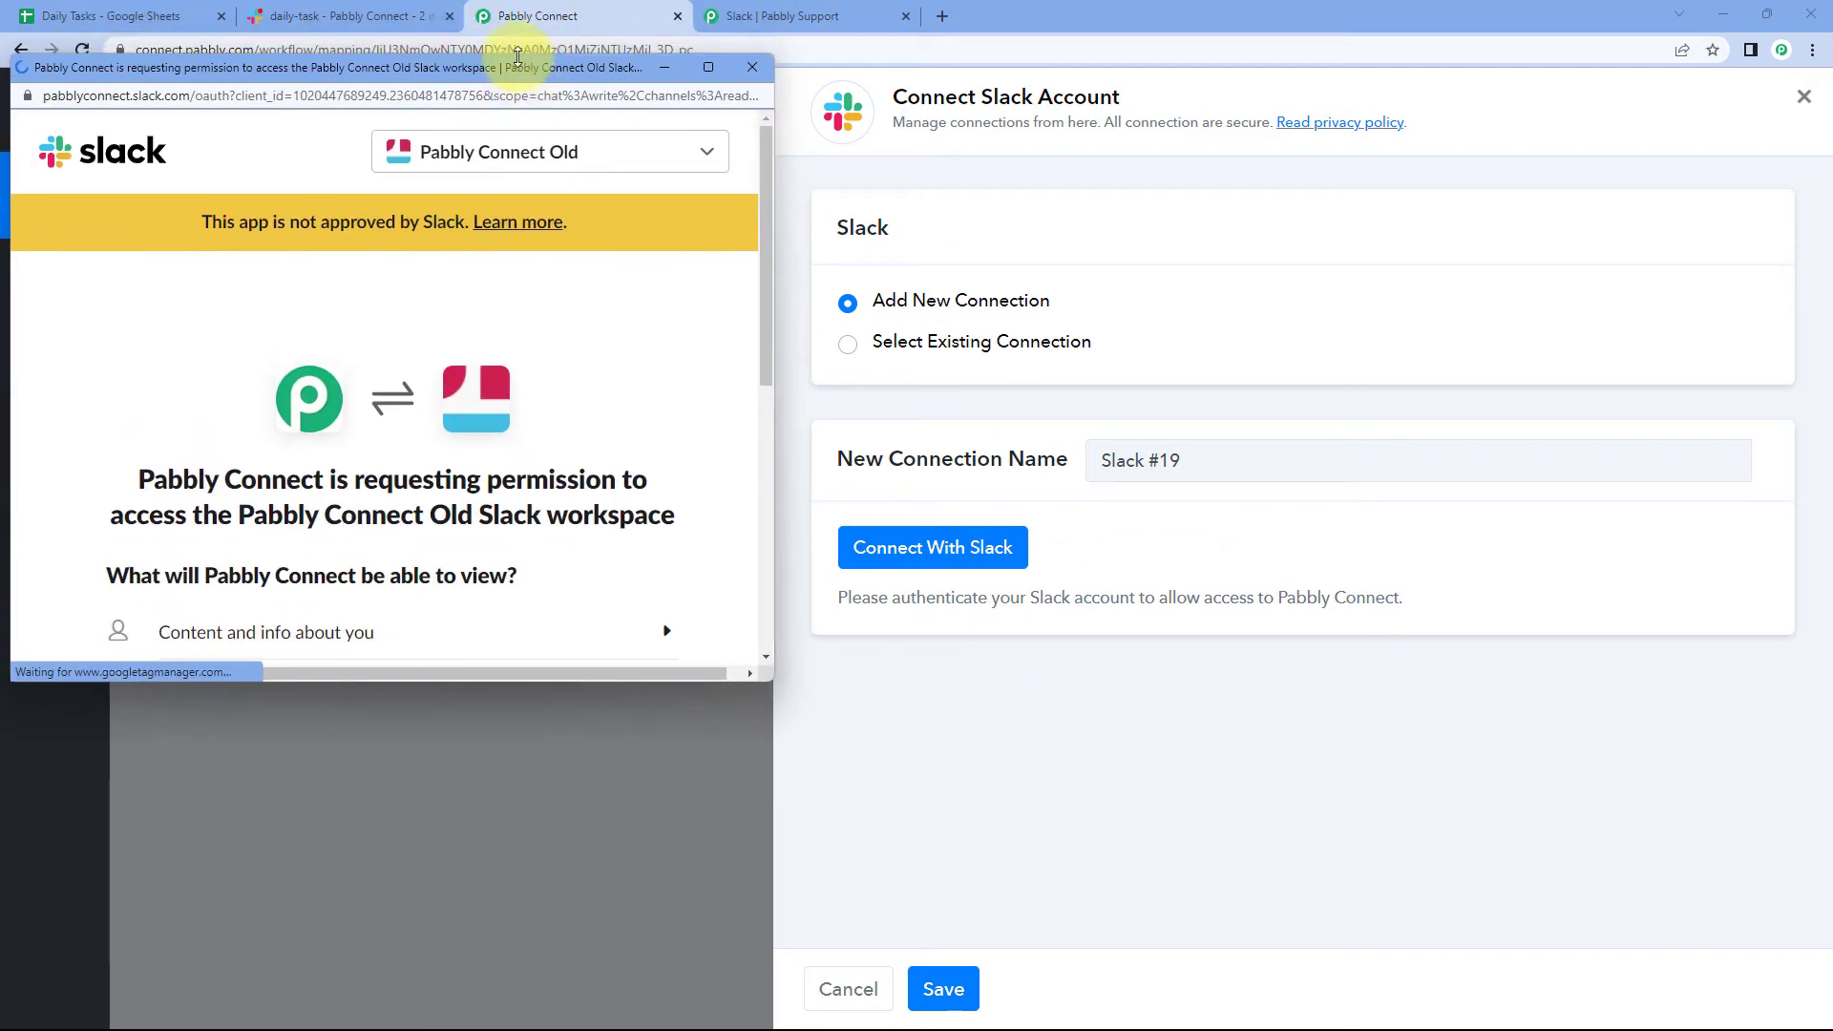
pyautogui.click(367, 16)
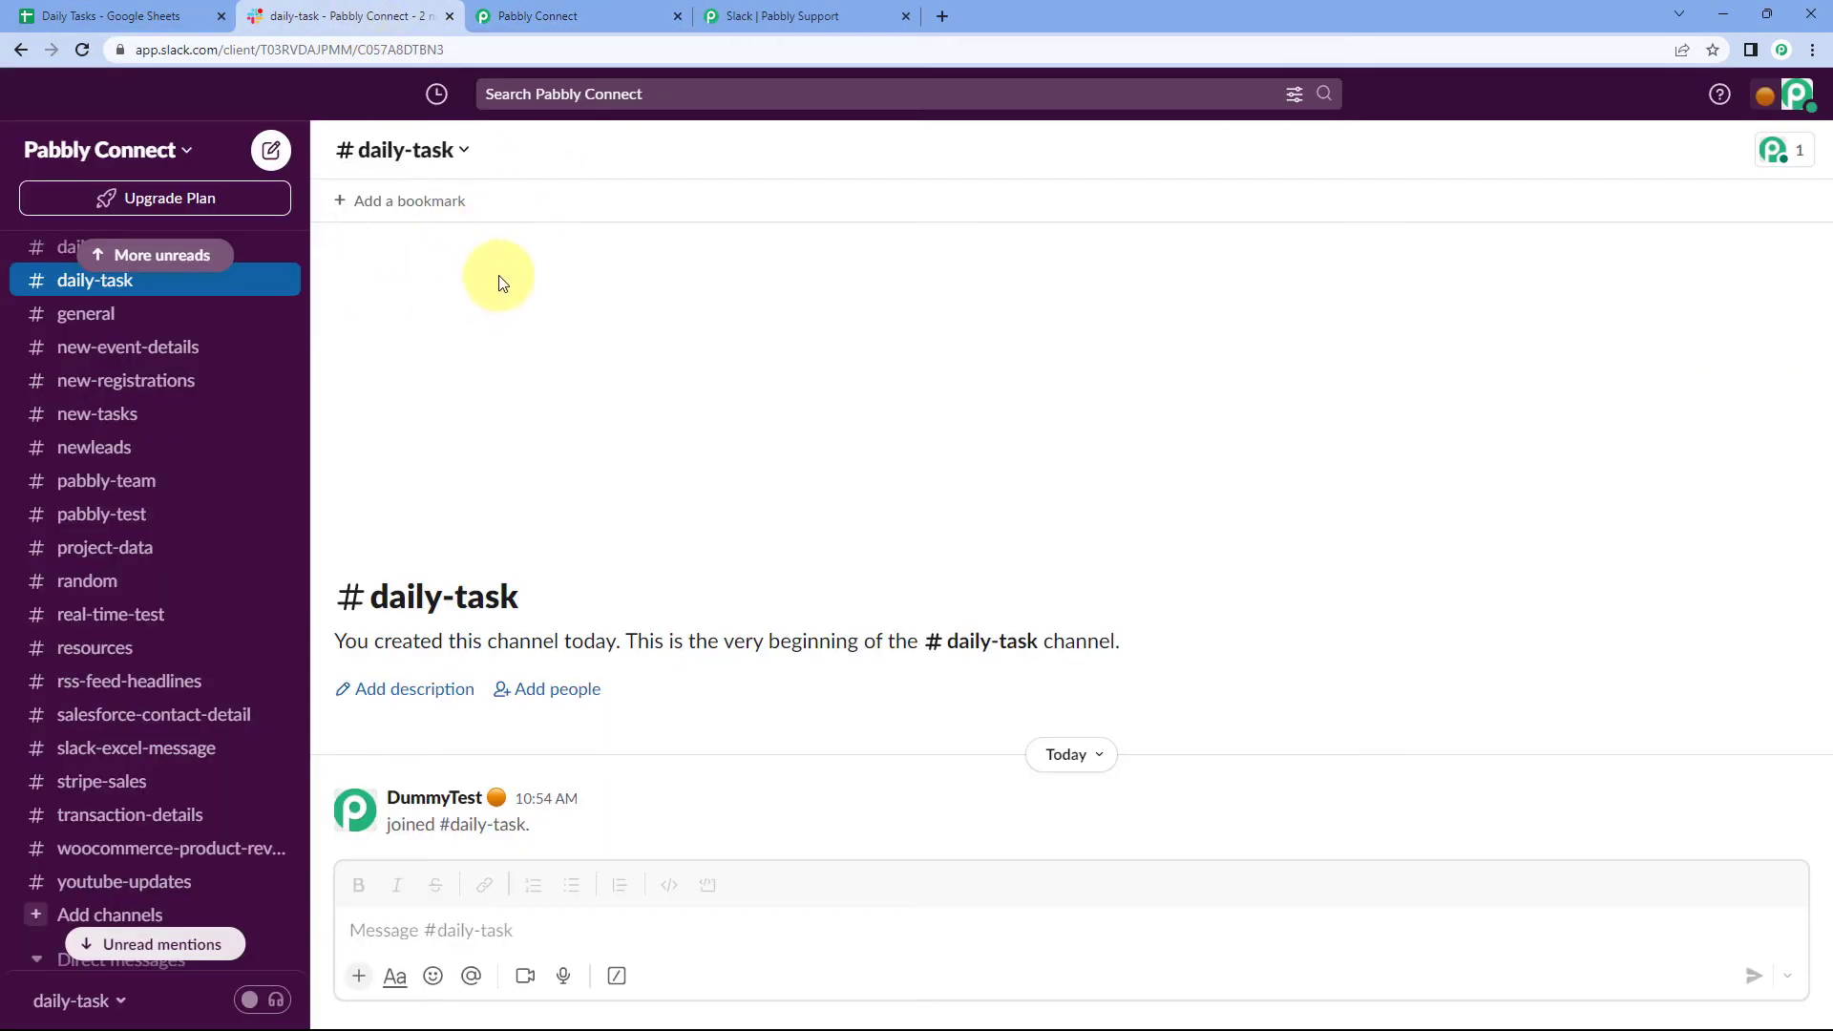
pyautogui.click(609, 11)
# Switch the authorization to the Pabbly Connect Slack workspace and allow the requested access
pyautogui.click(687, 151)
pyautogui.click(725, 300)
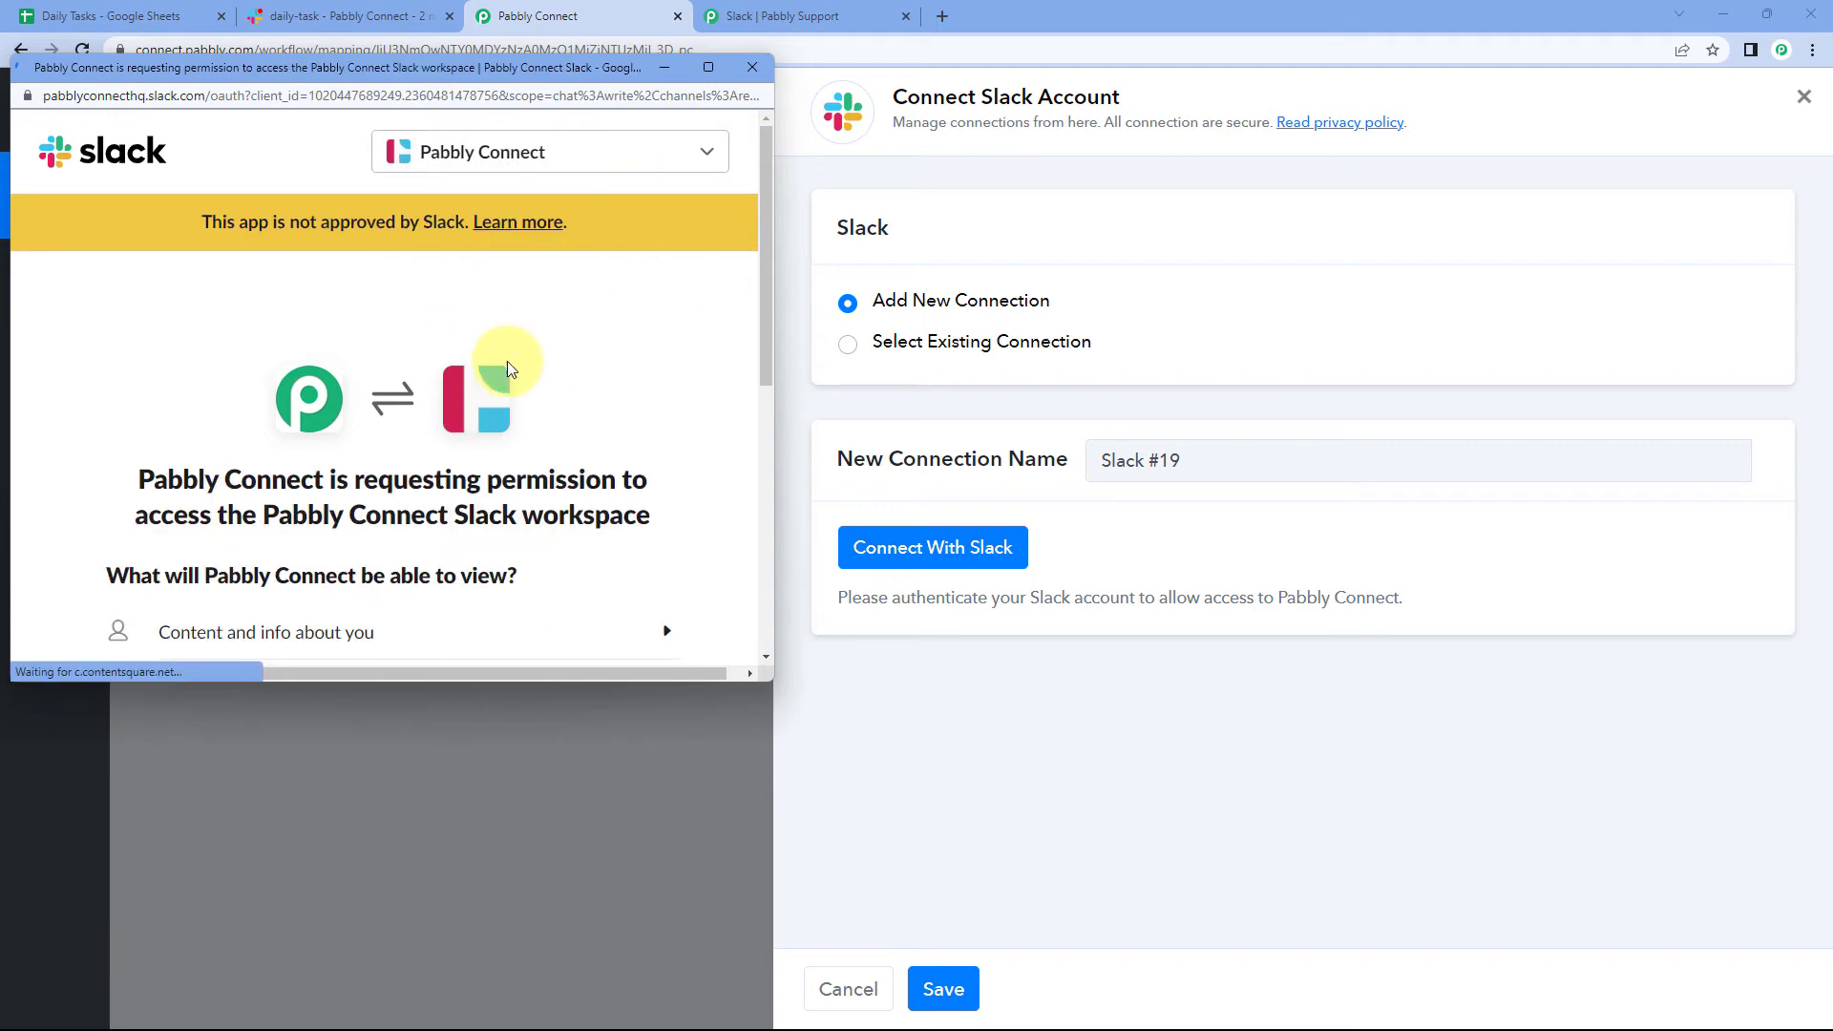
pyautogui.scroll(-5, 554, 339)
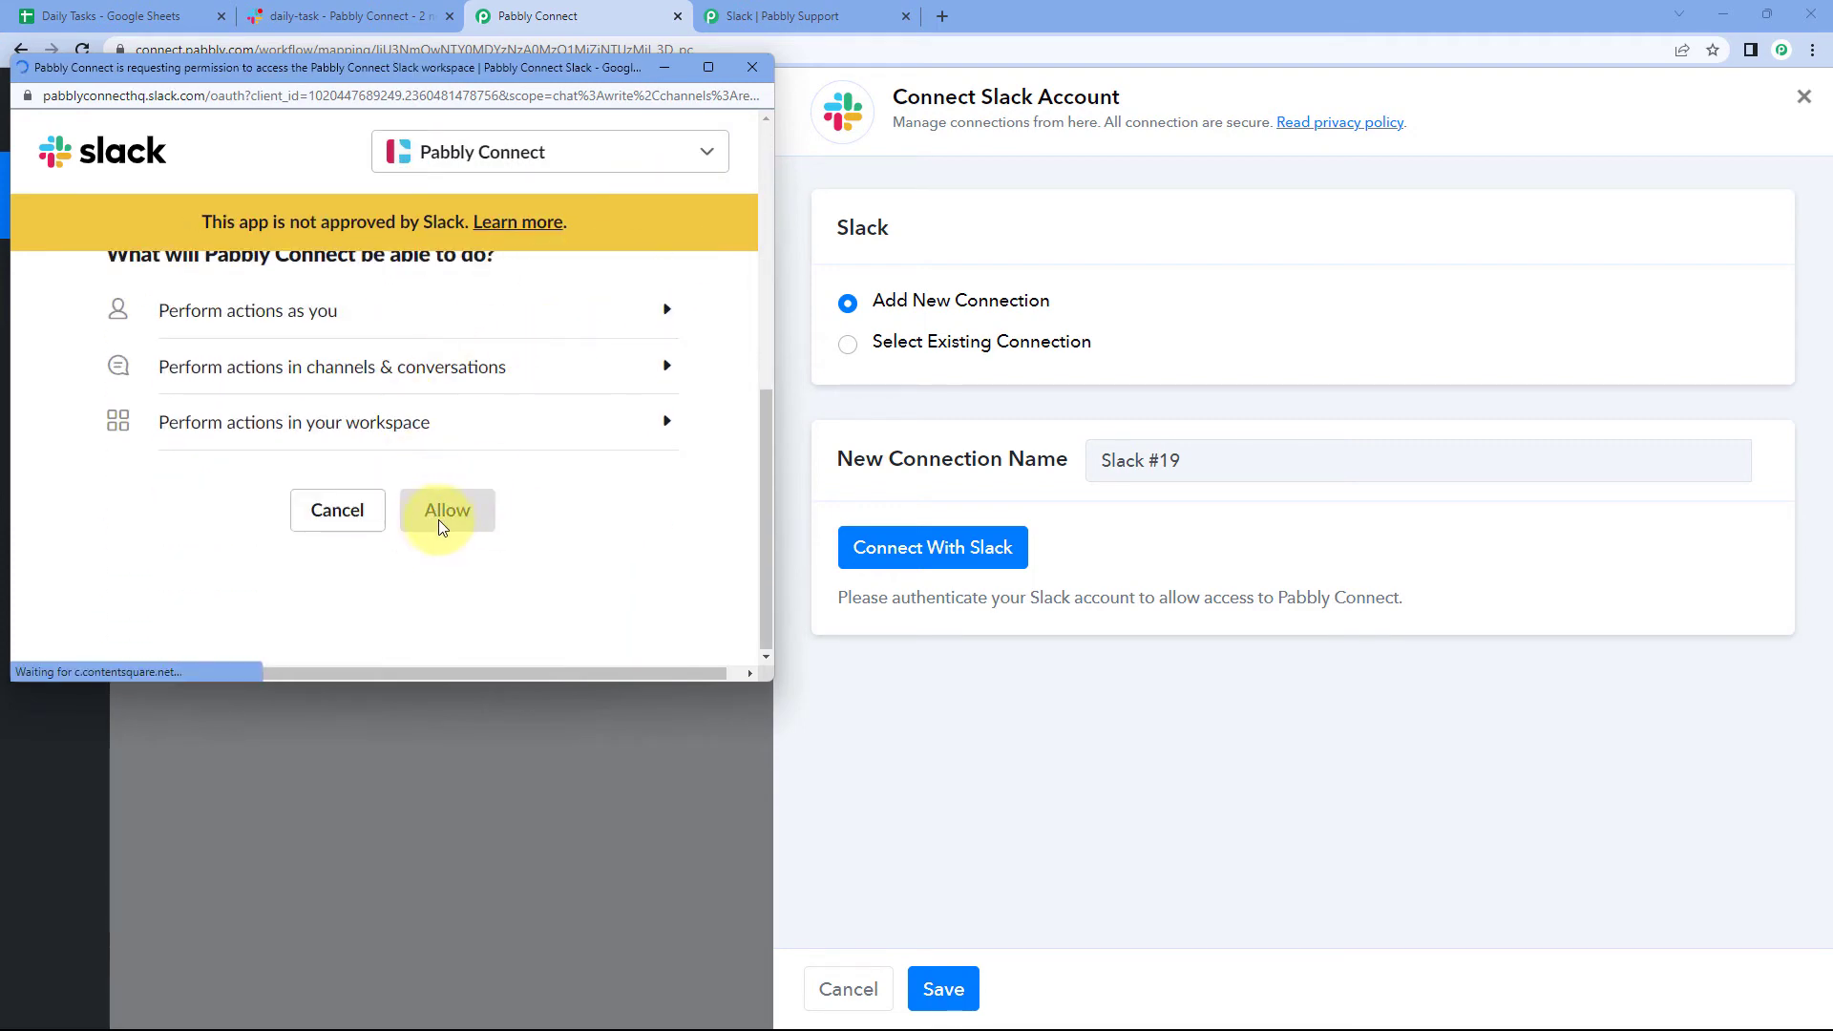
pyautogui.scroll(-4, 456, 539)
pyautogui.click(462, 519)
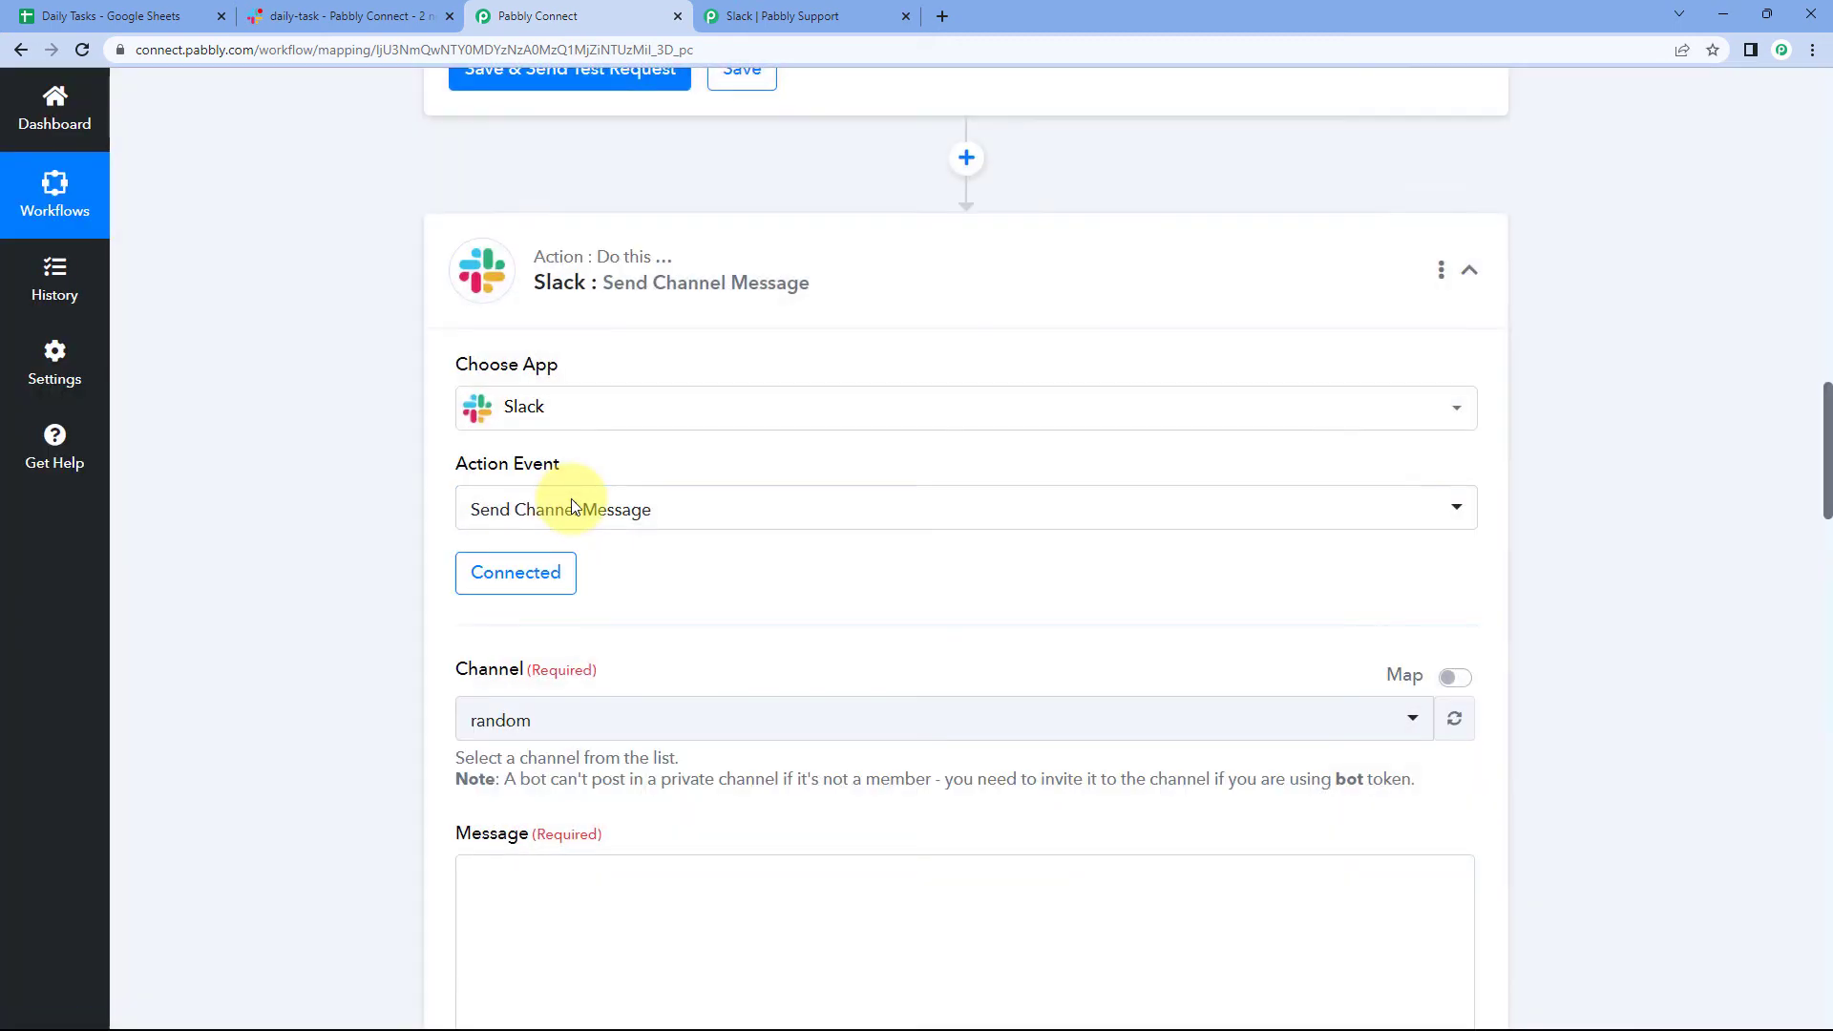
# Review the Slack action's channel and message settings and check the daily-task channel in Slack, returning to Pabbly Connect
pyautogui.scroll(-1, 420, 484)
pyautogui.scroll(-3, 420, 484)
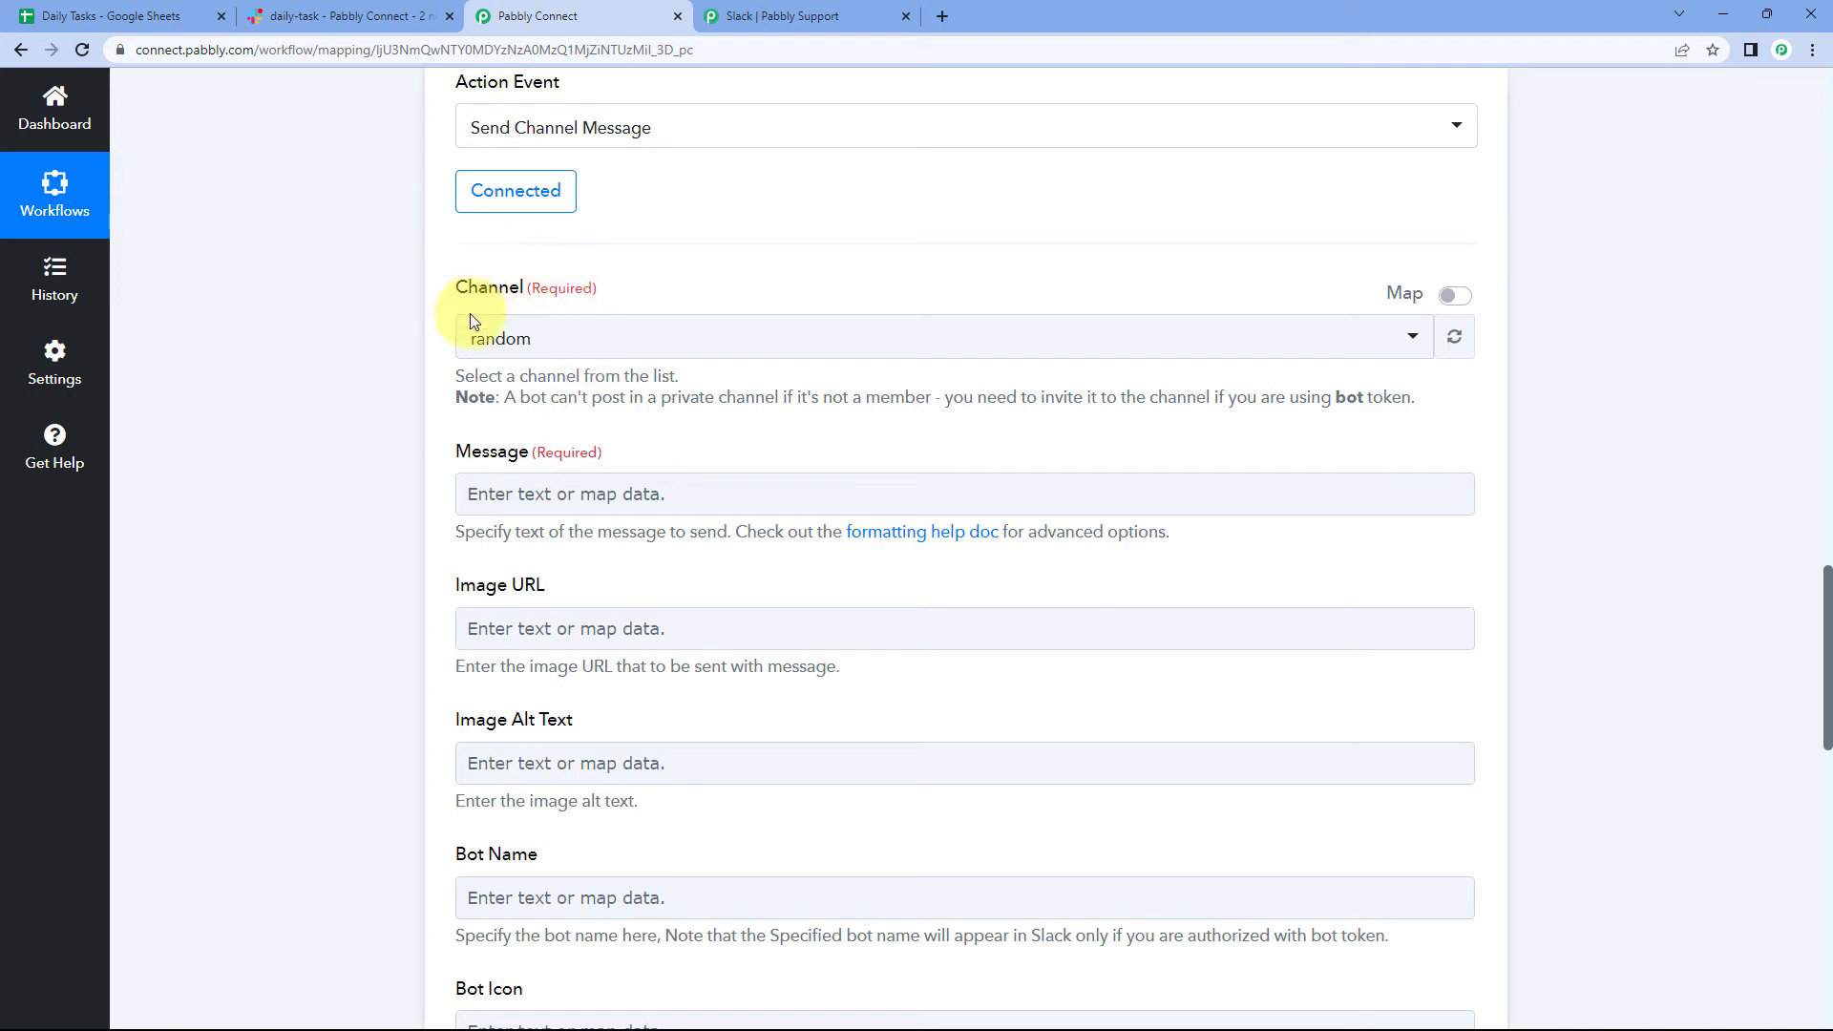
pyautogui.click(420, 14)
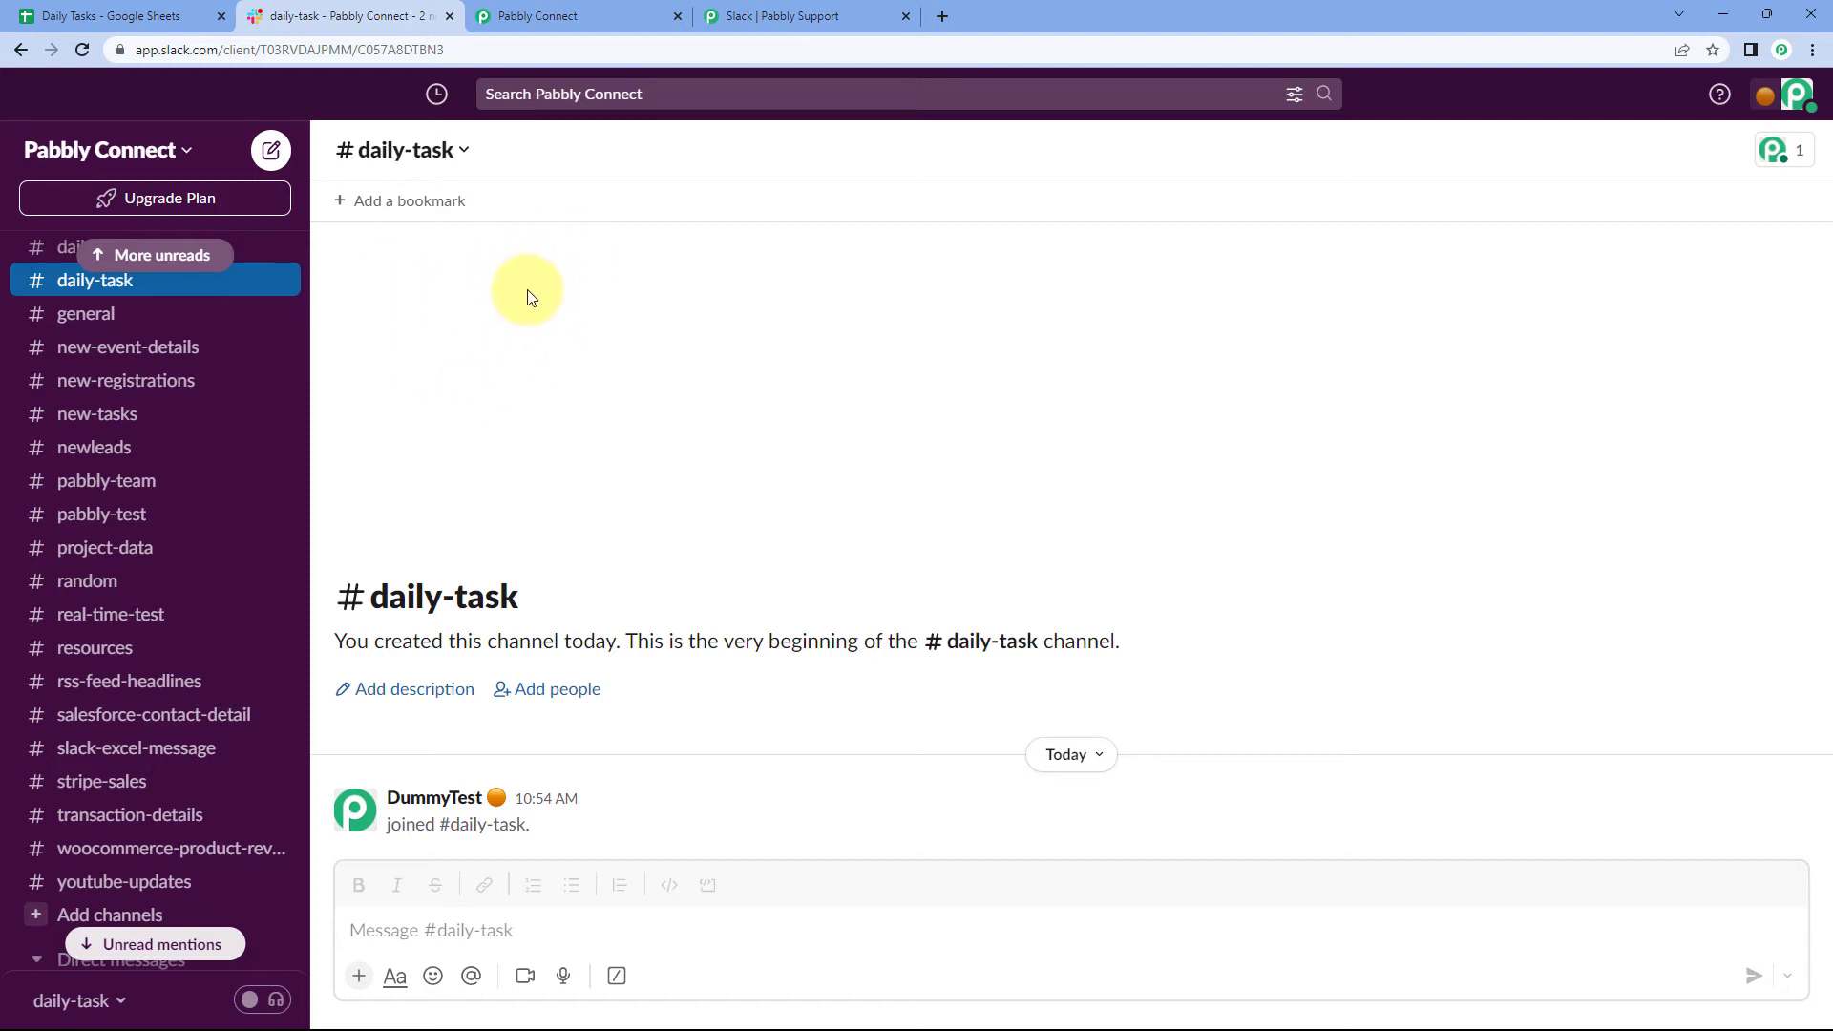
pyautogui.scroll(3, 191, 402)
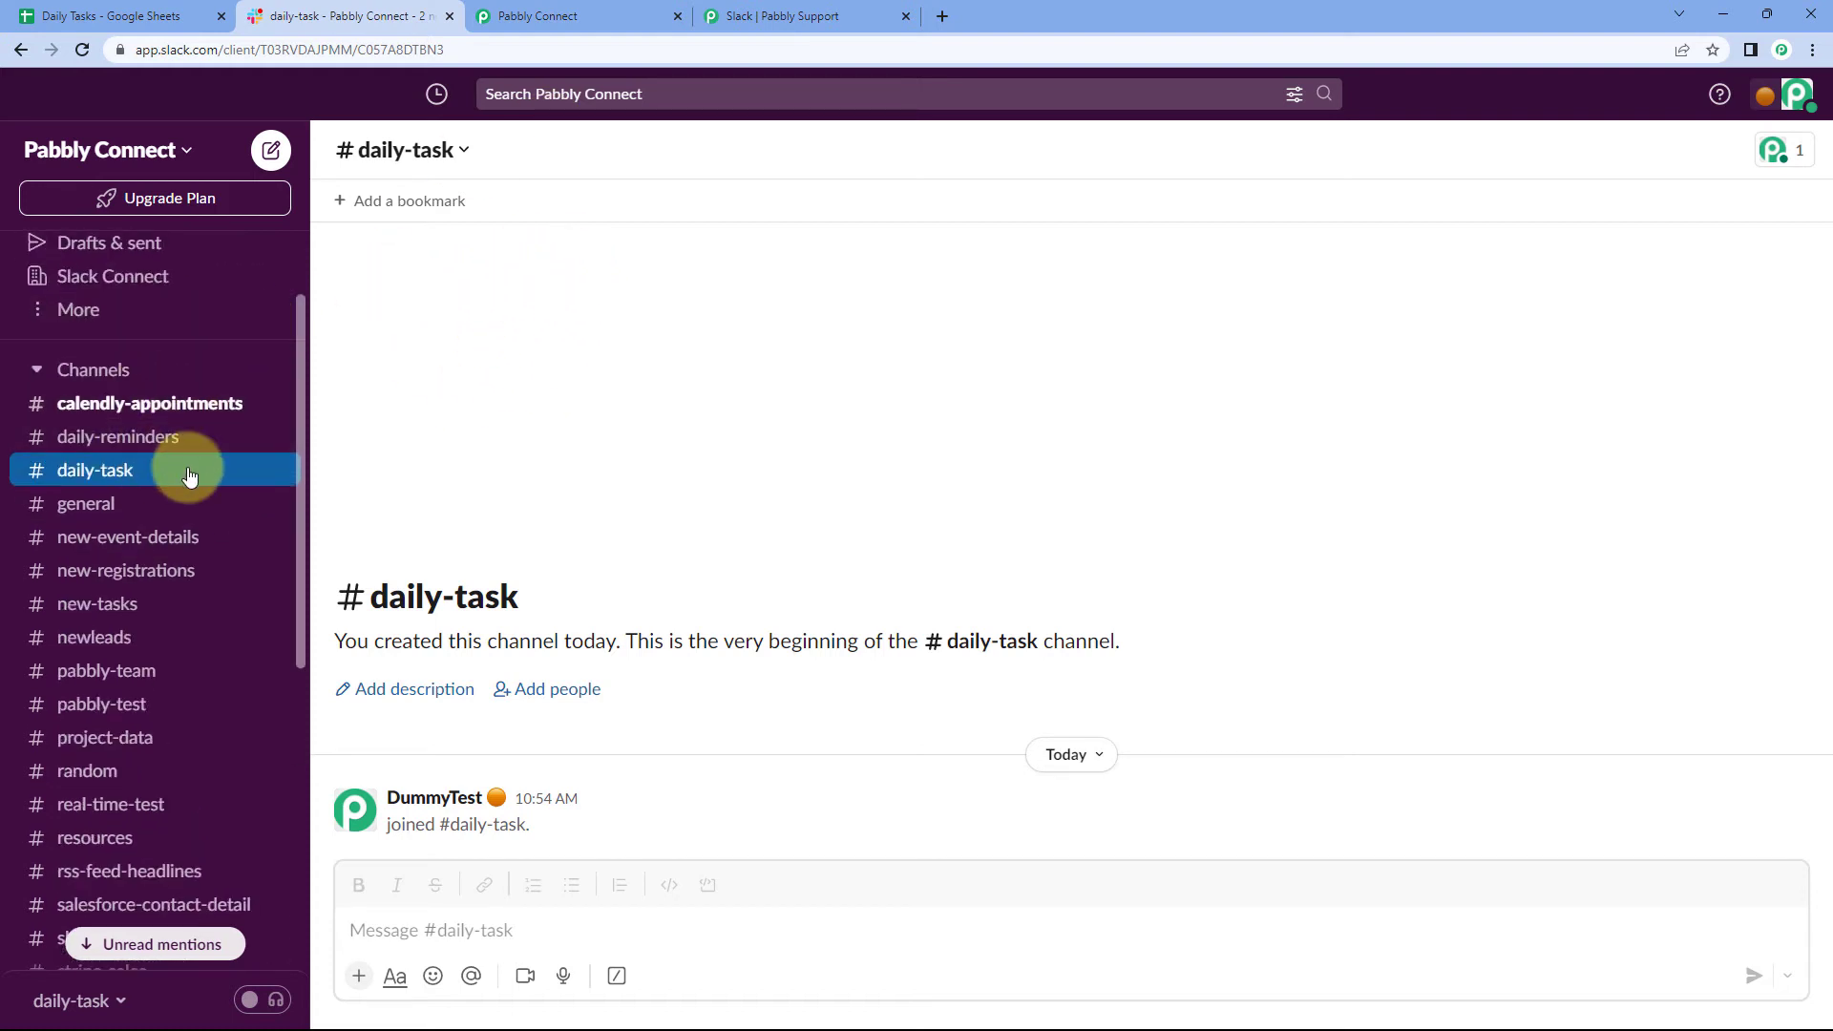
pyautogui.scroll(-3, 237, 470)
pyautogui.click(571, 16)
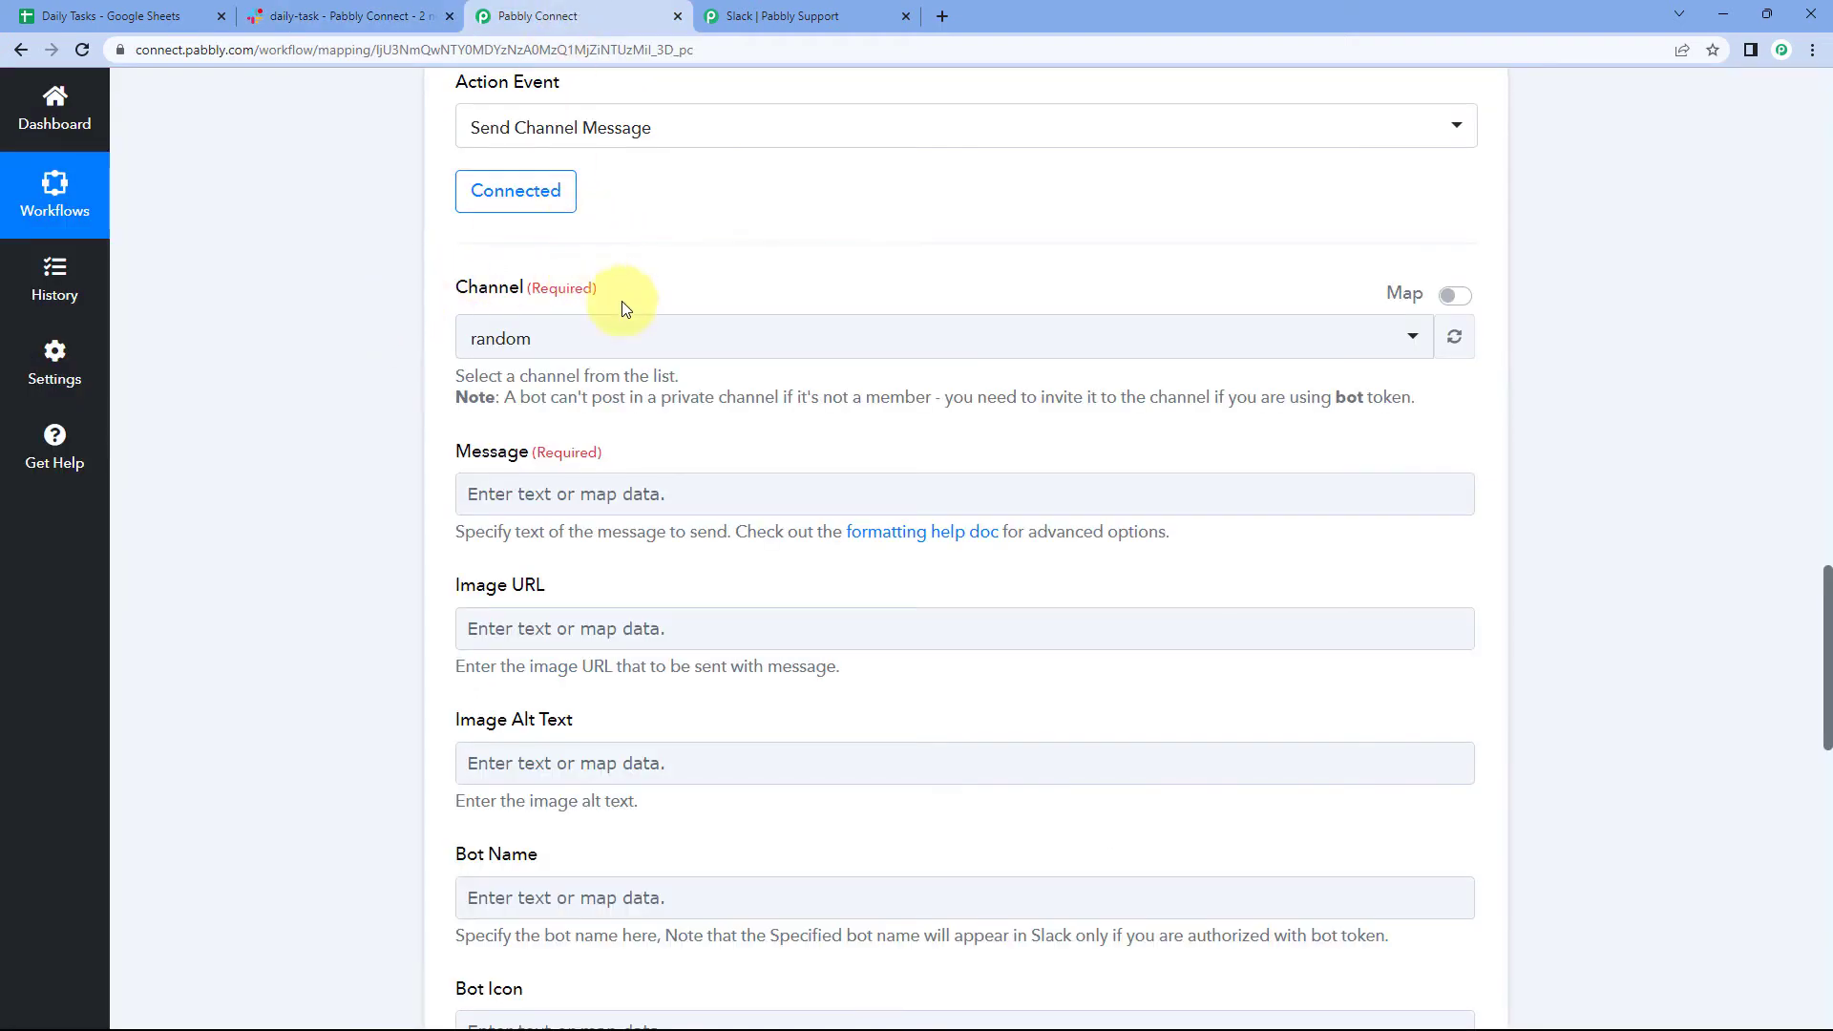
# Set the Slack action's channel to daily-task, checking the channel name in Slack before selecting it
pyautogui.click(528, 336)
pyautogui.scroll(-2, 439, 315)
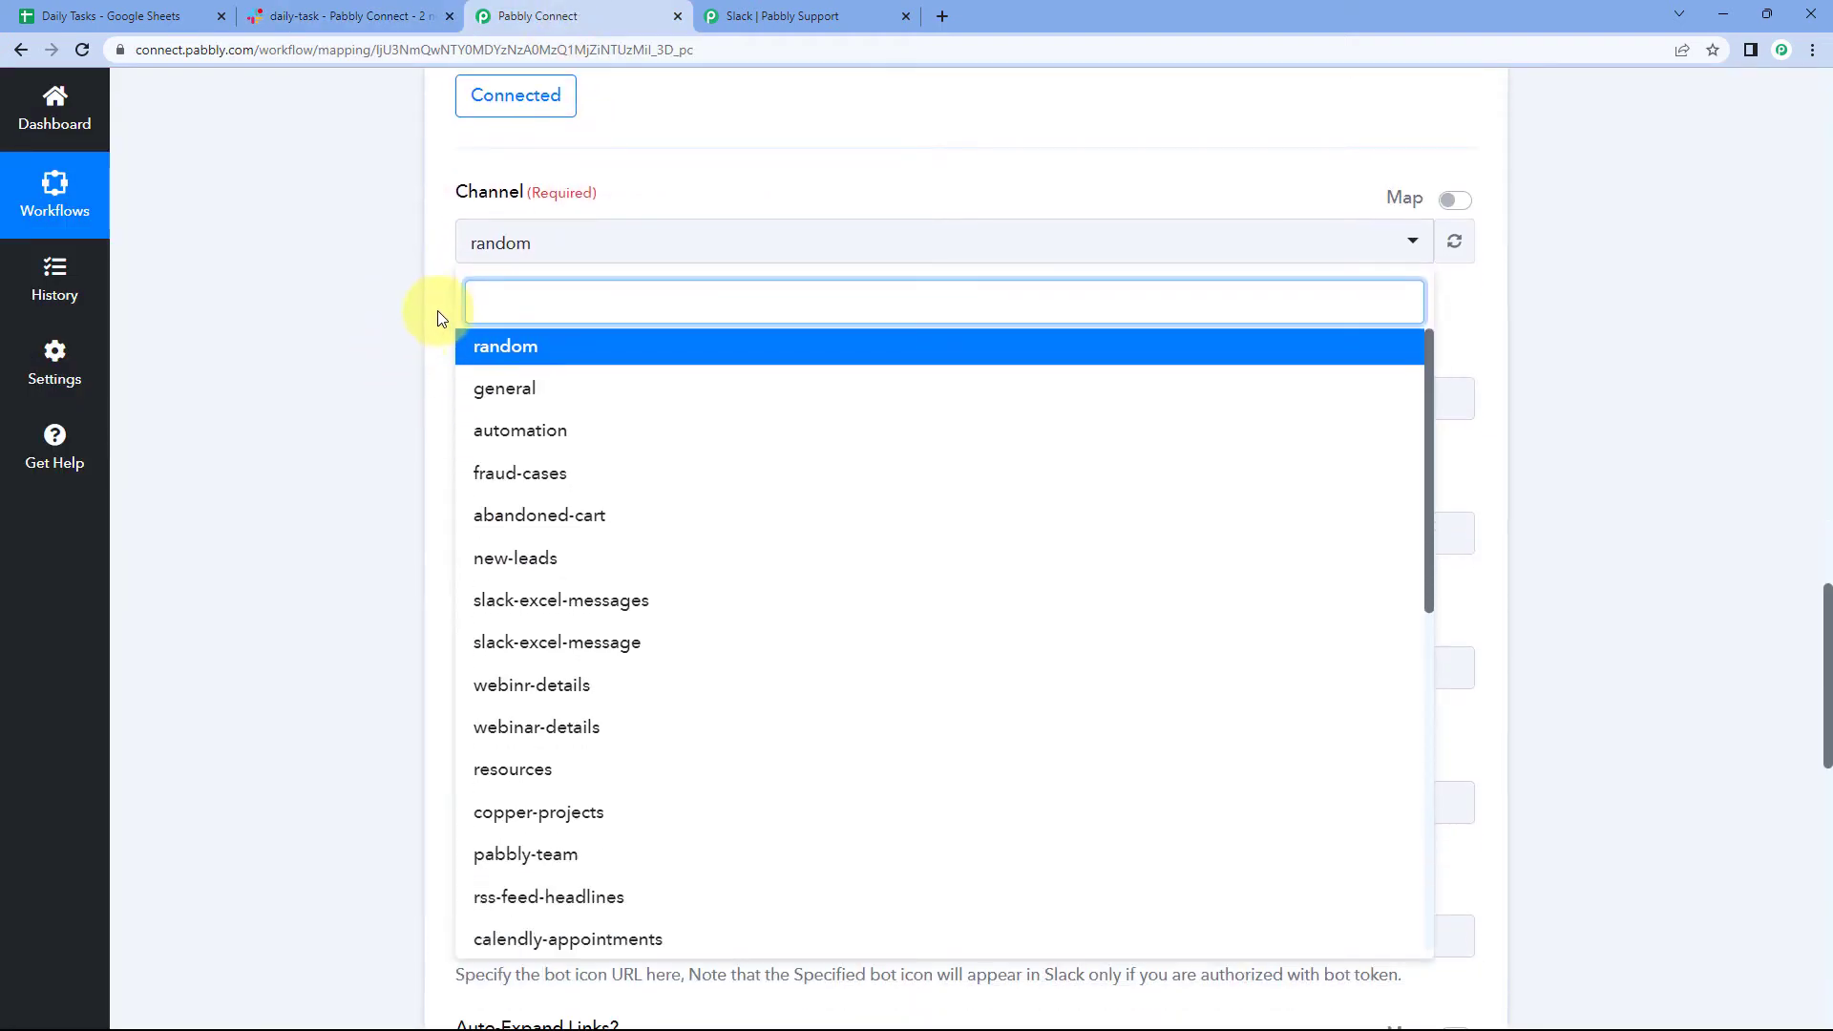
pyautogui.scroll(-4, 518, 397)
pyautogui.scroll(-5, 519, 397)
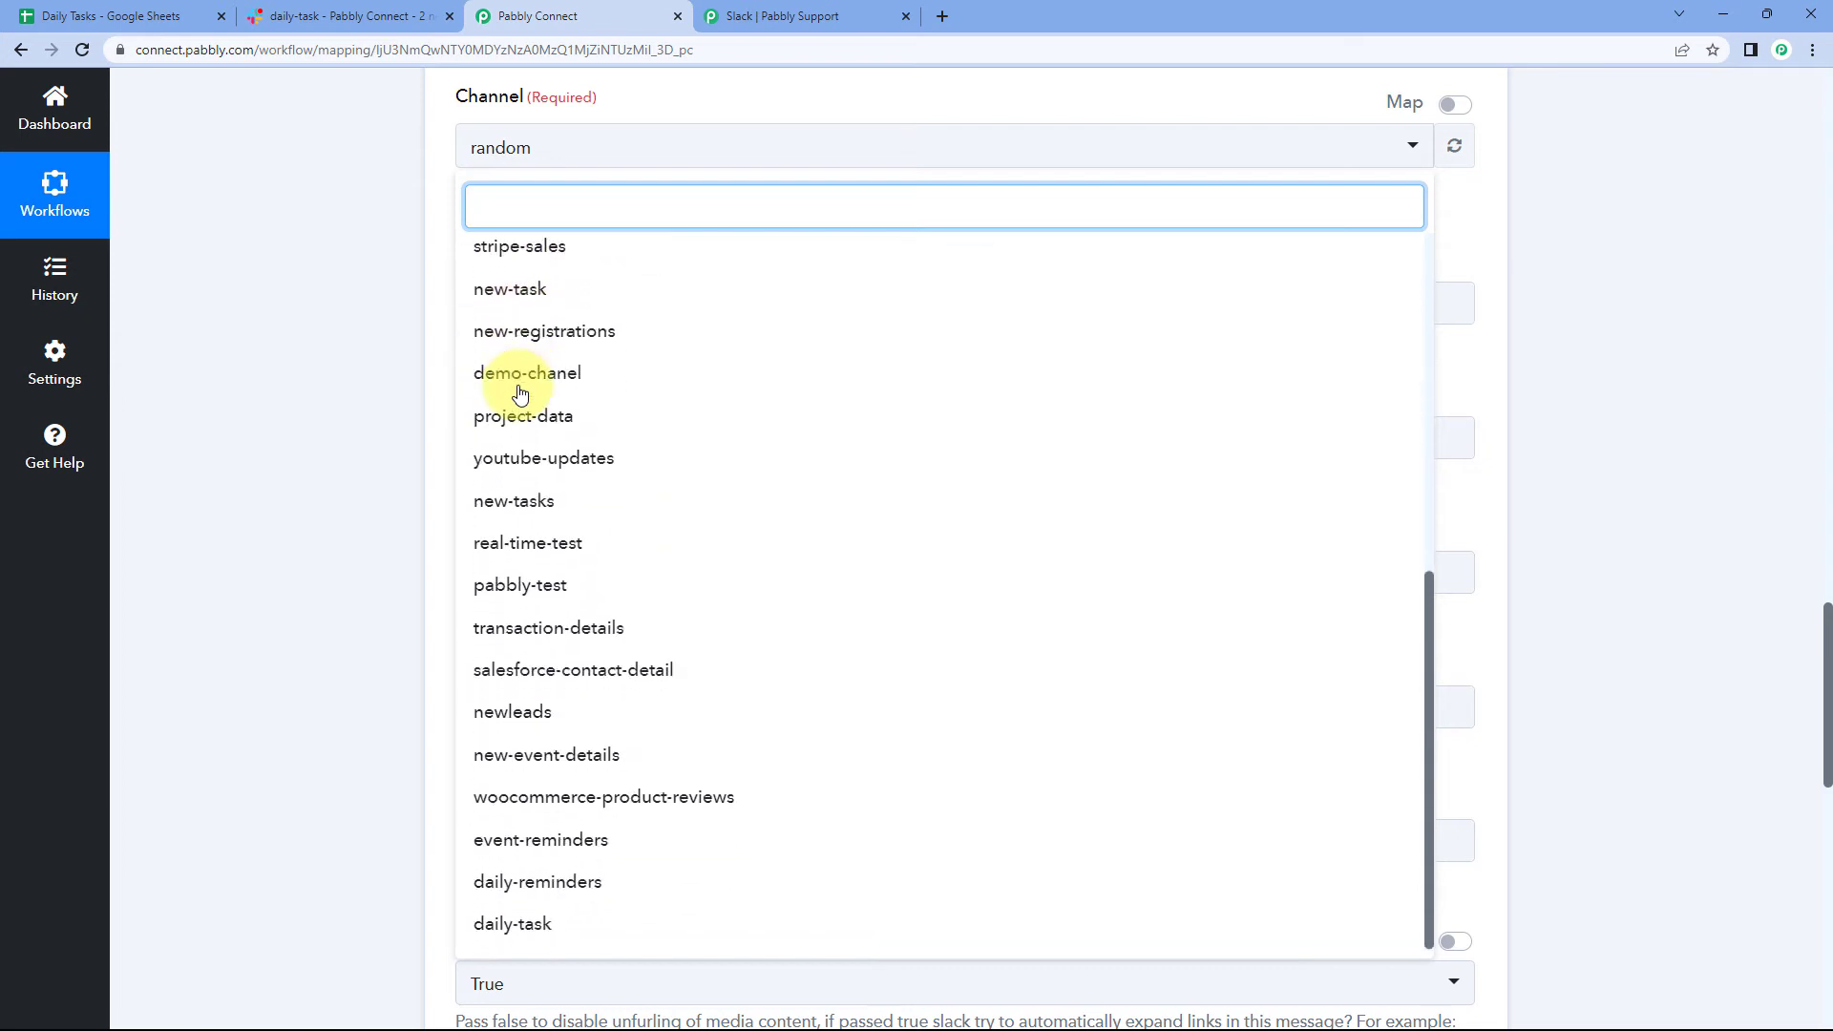
pyautogui.scroll(2, 578, 384)
pyautogui.scroll(5, 580, 385)
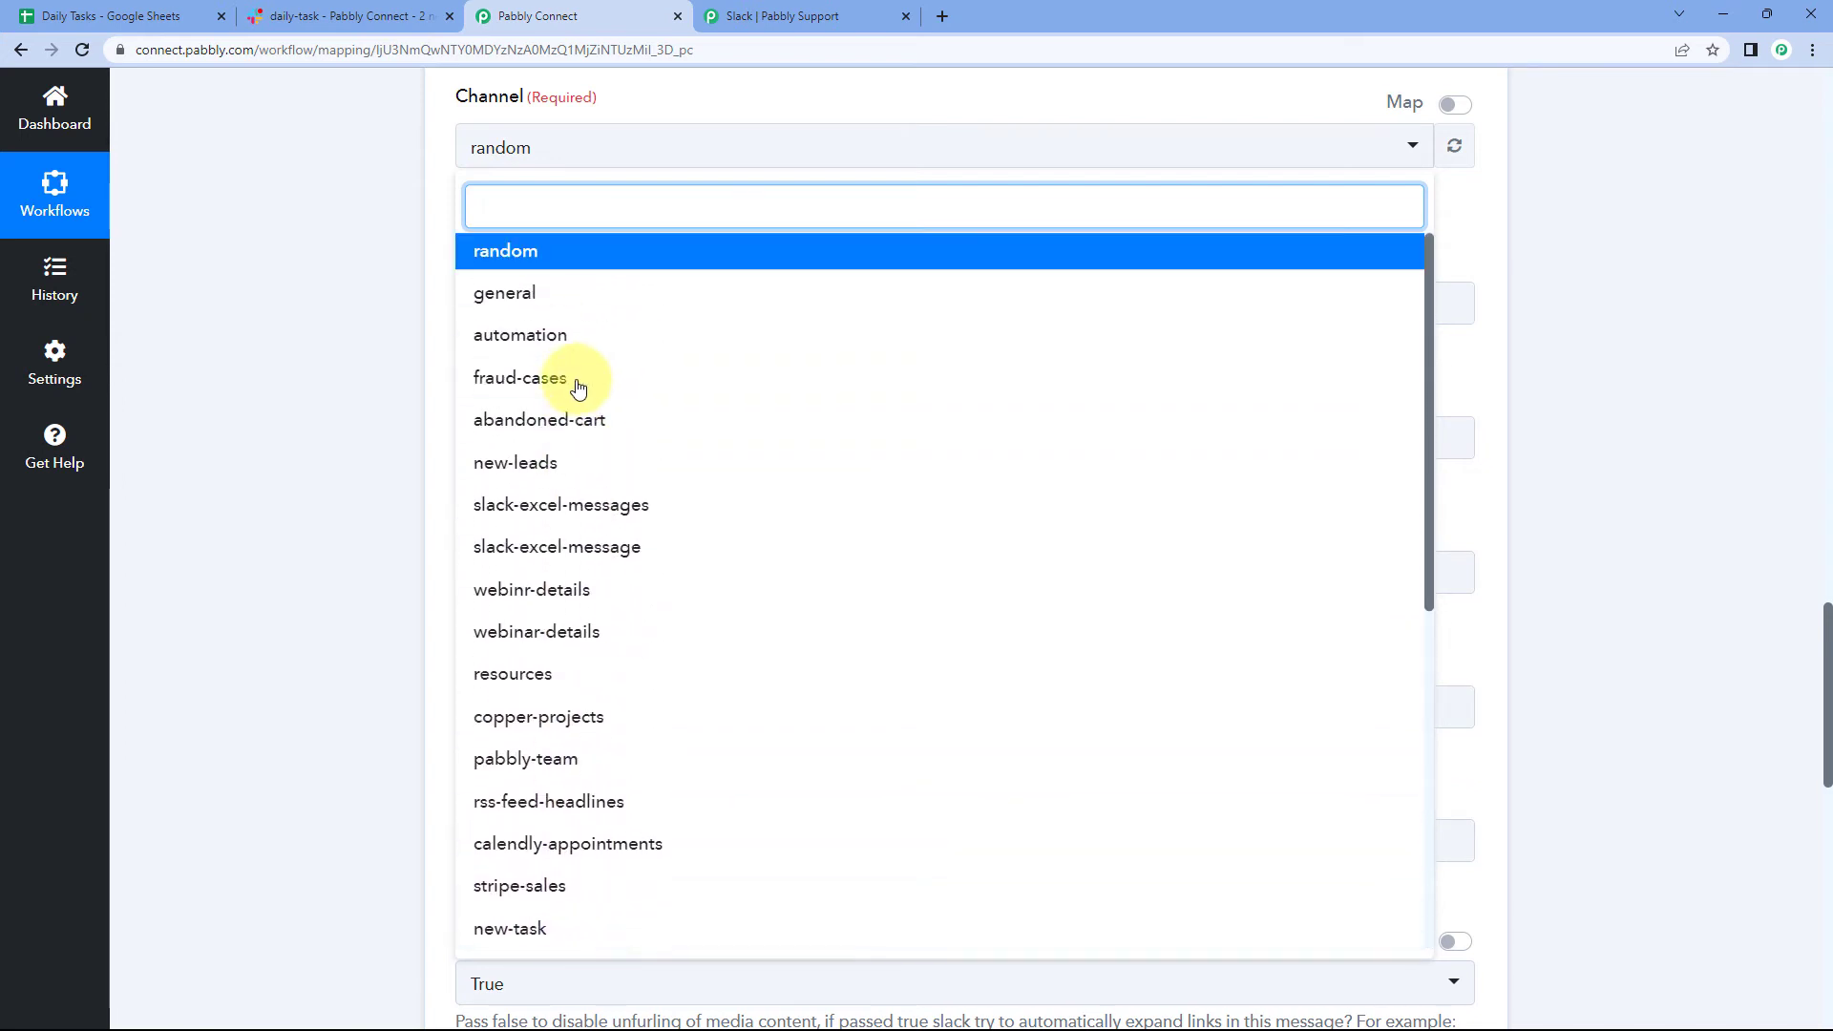
pyautogui.scroll(-7, 522, 291)
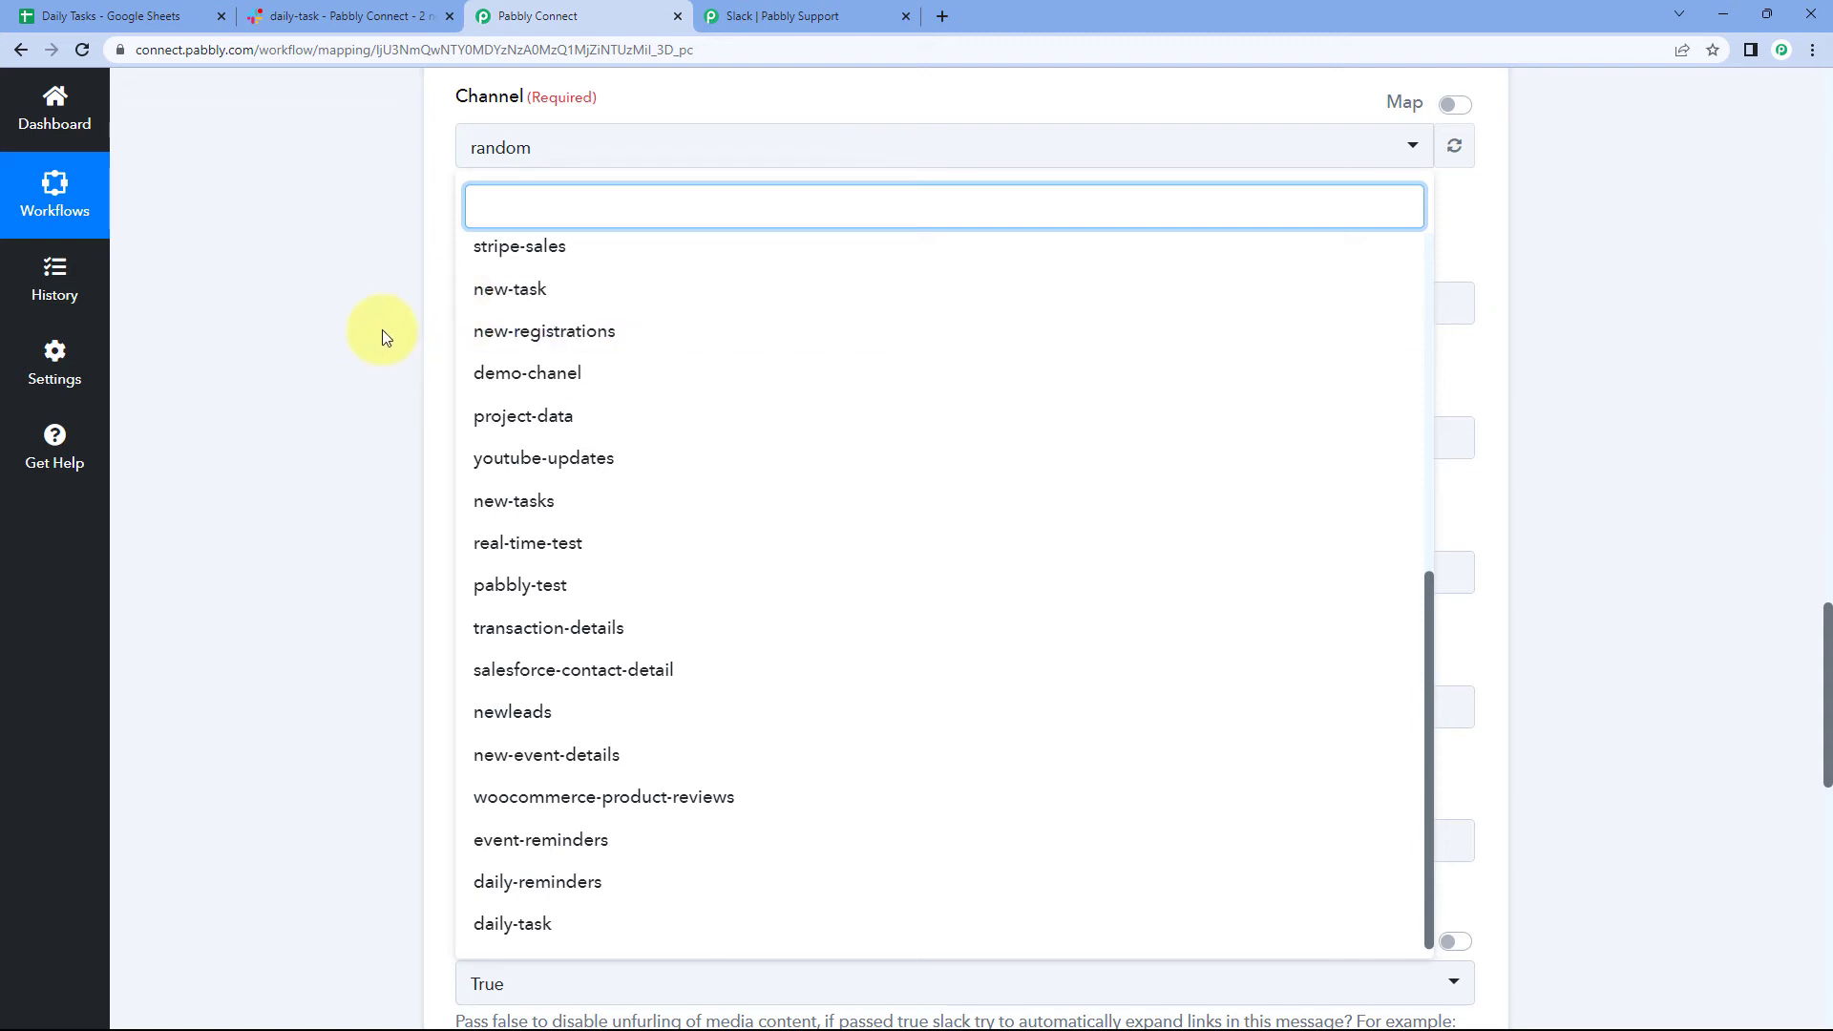
pyautogui.click(325, 16)
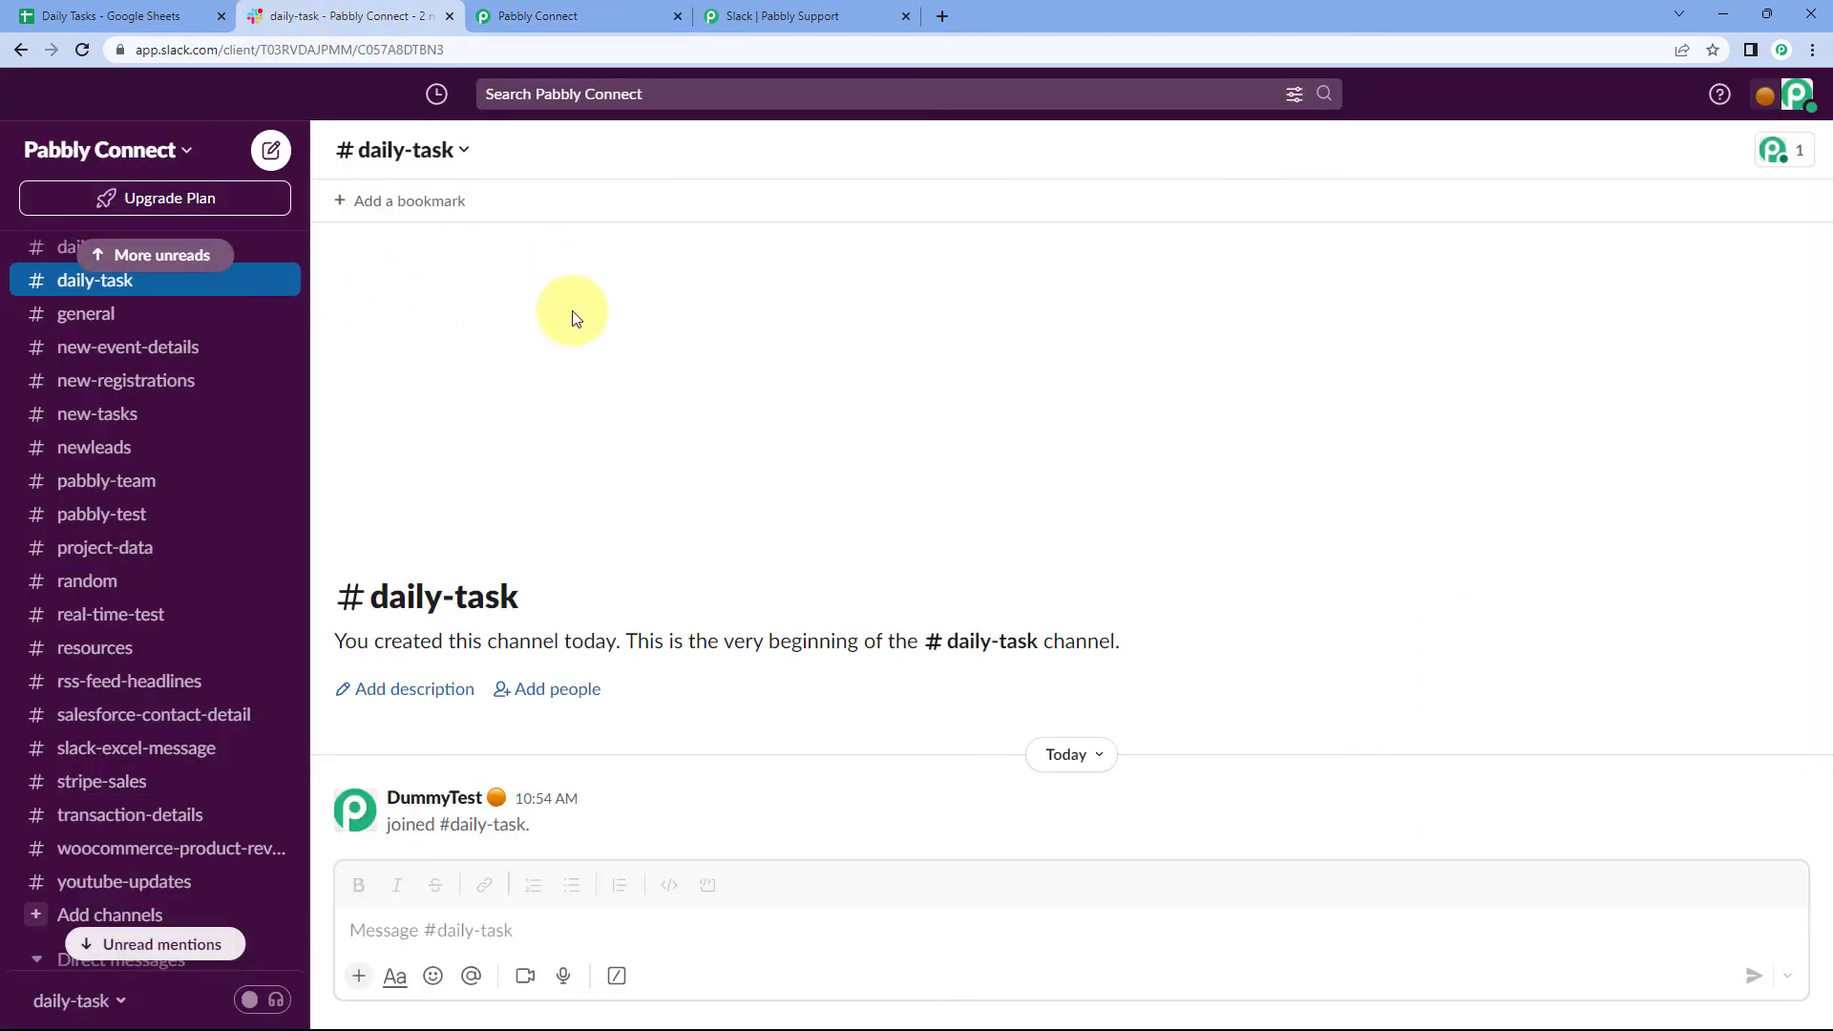
pyautogui.click(546, 12)
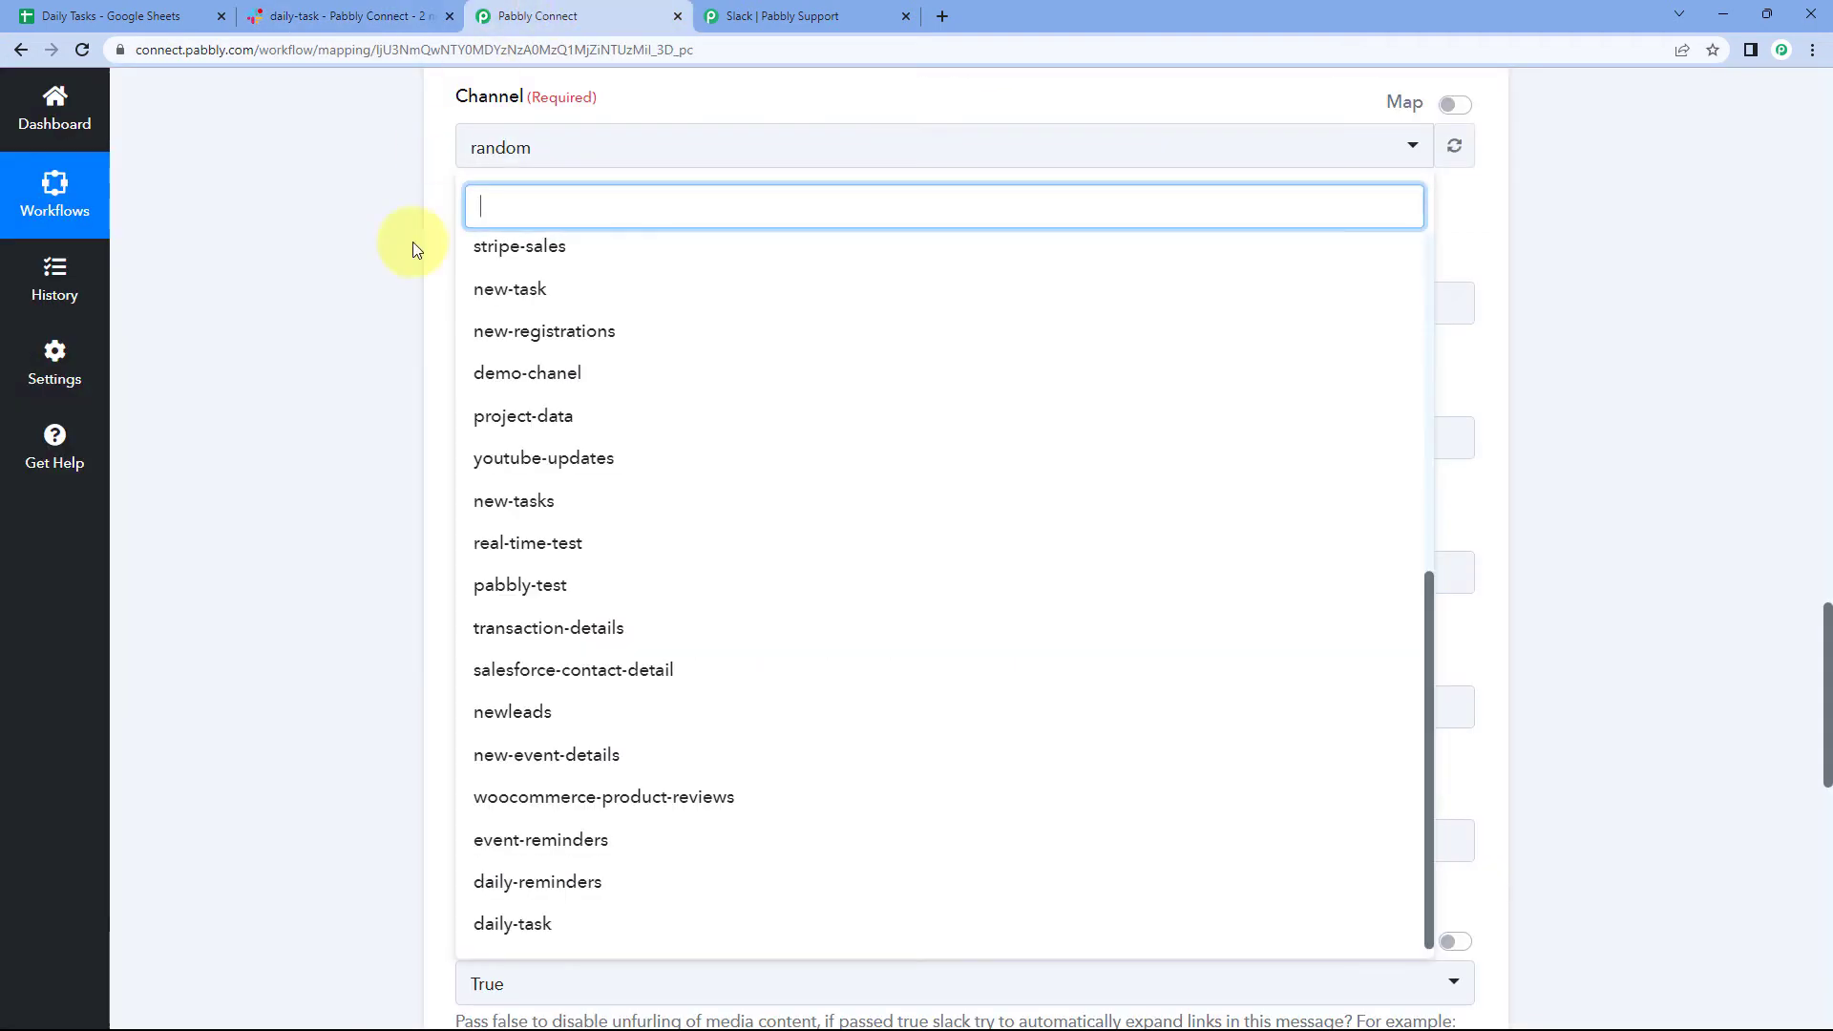
pyautogui.click(549, 925)
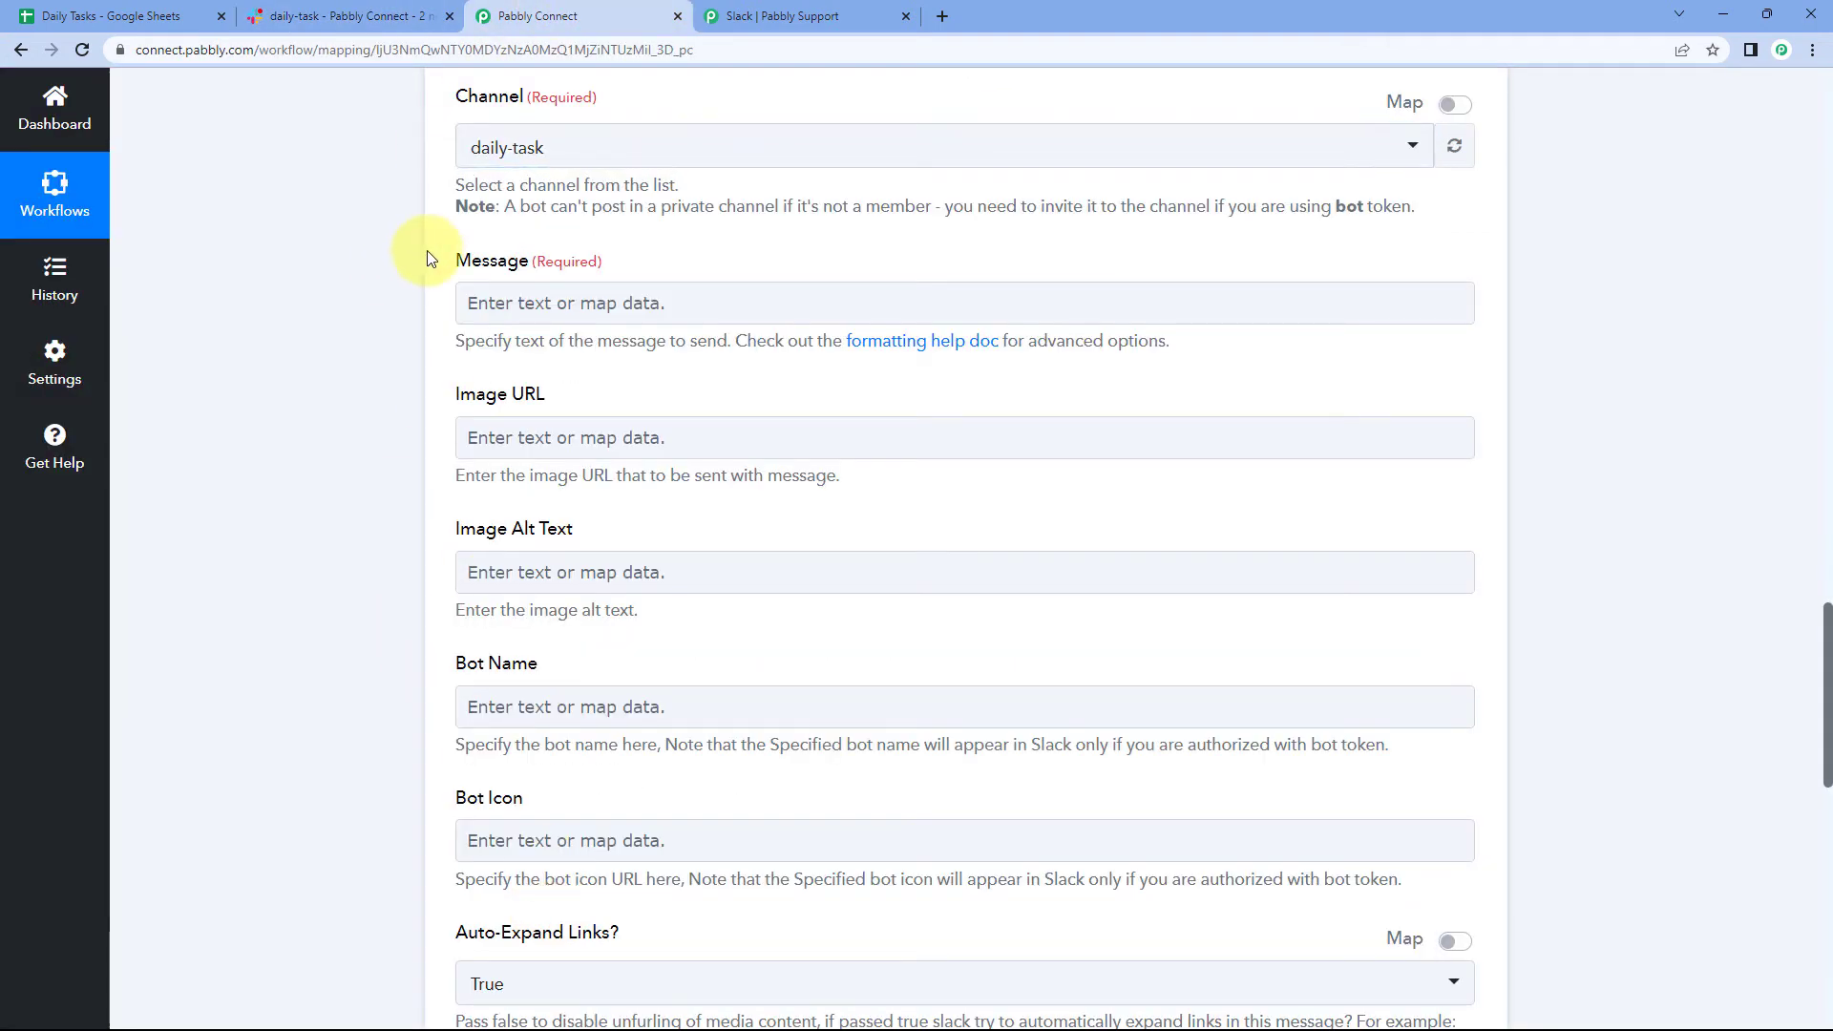
# Begin the Slack message with "Hello Team," and "Your today's task details are as follow:" on separate lines, followed by a blank line
pyautogui.scroll(-1, 426, 250)
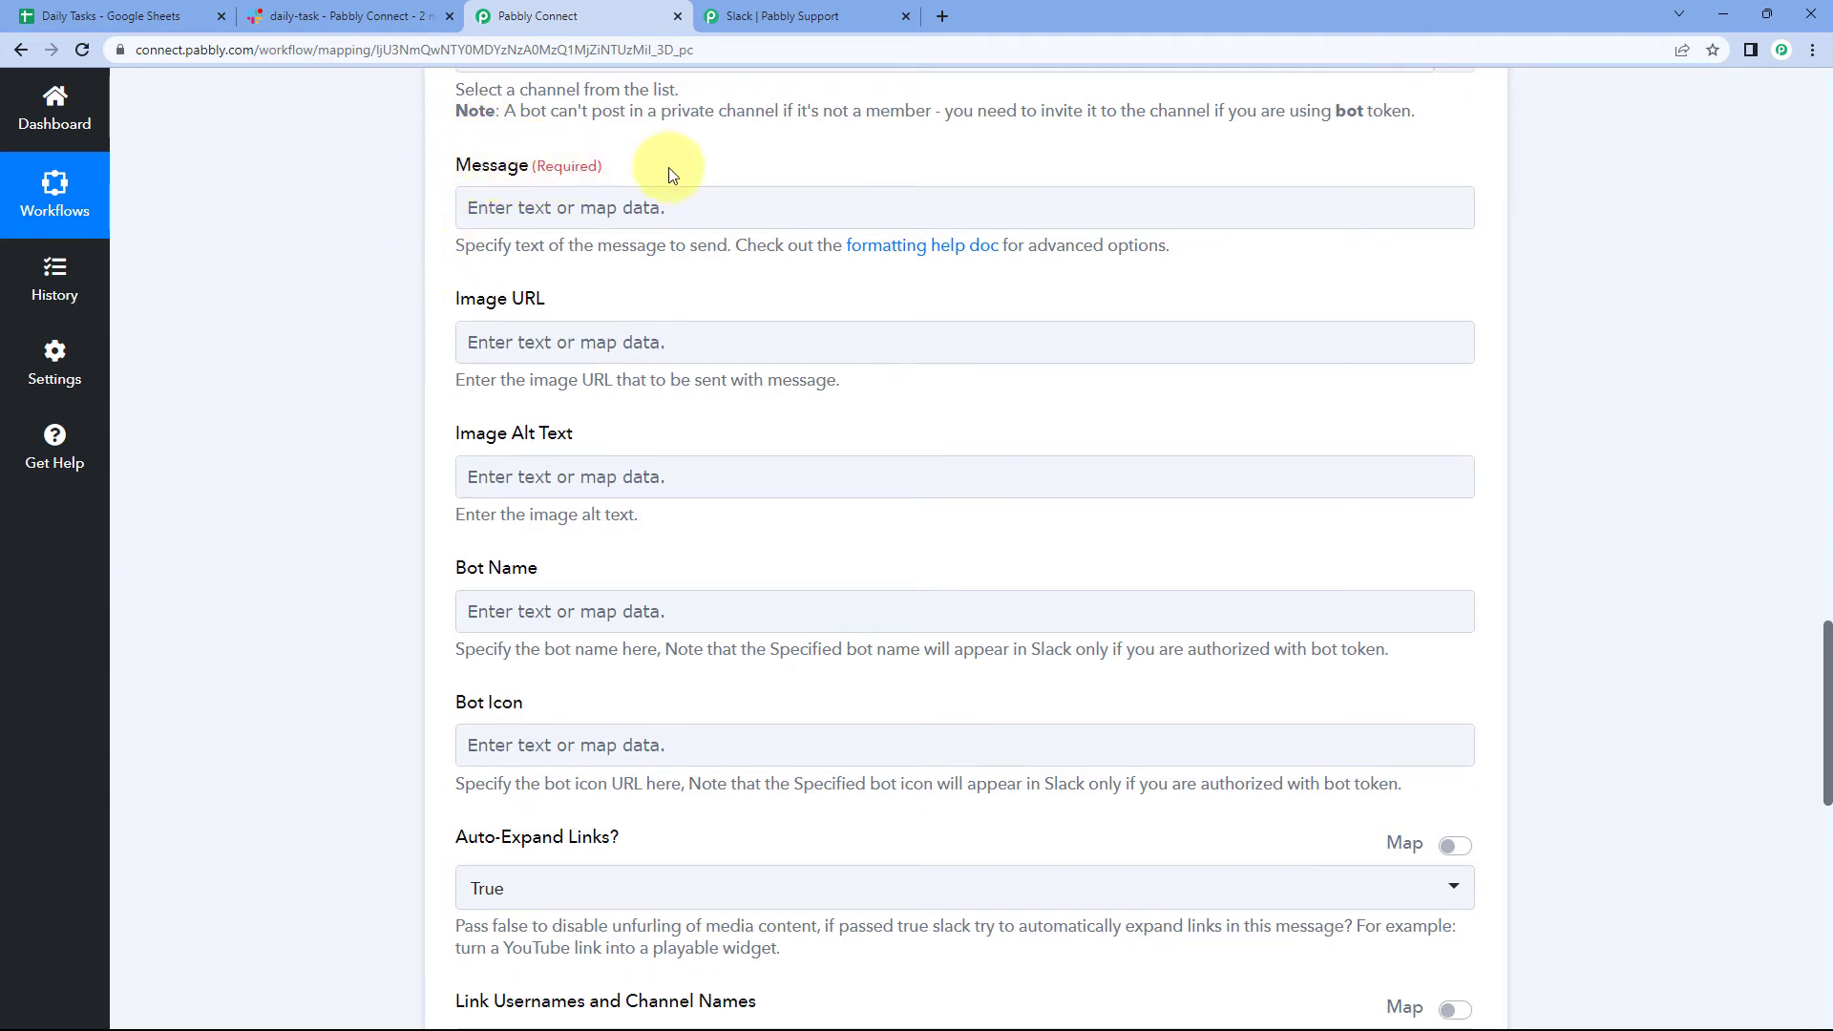
pyautogui.click(622, 218)
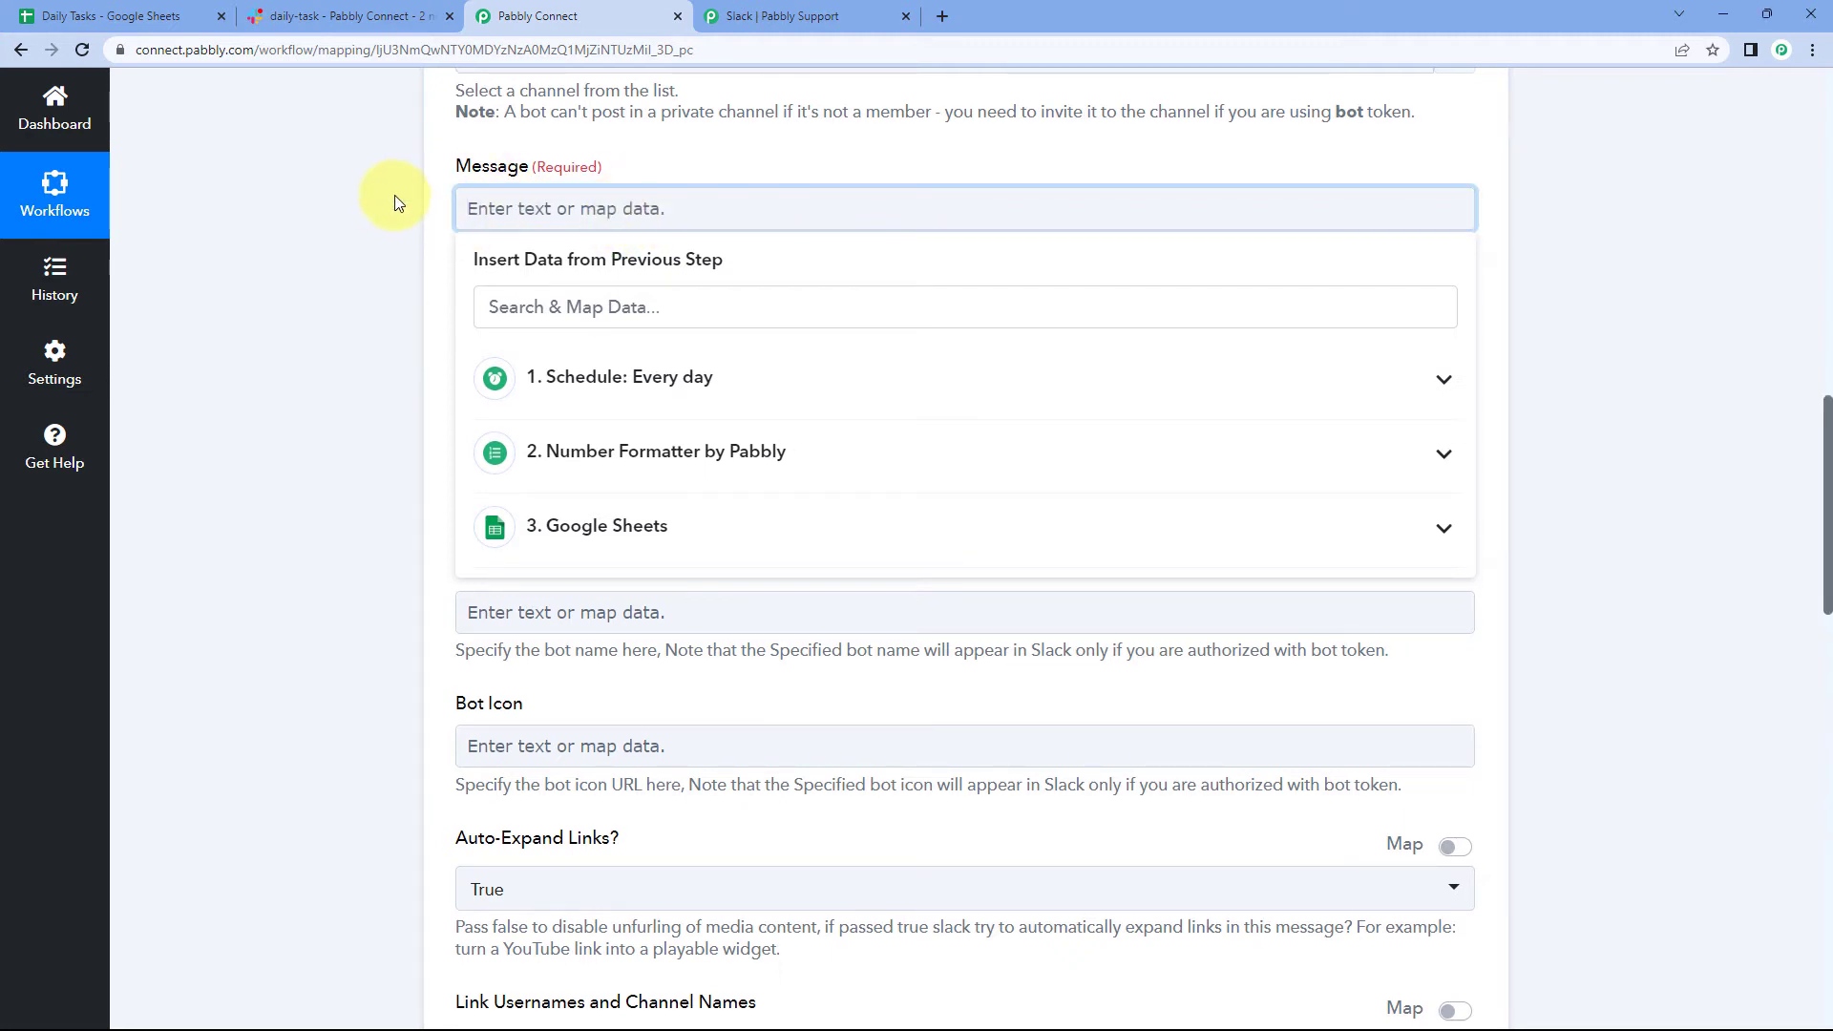
pyautogui.write('Hello Tea')
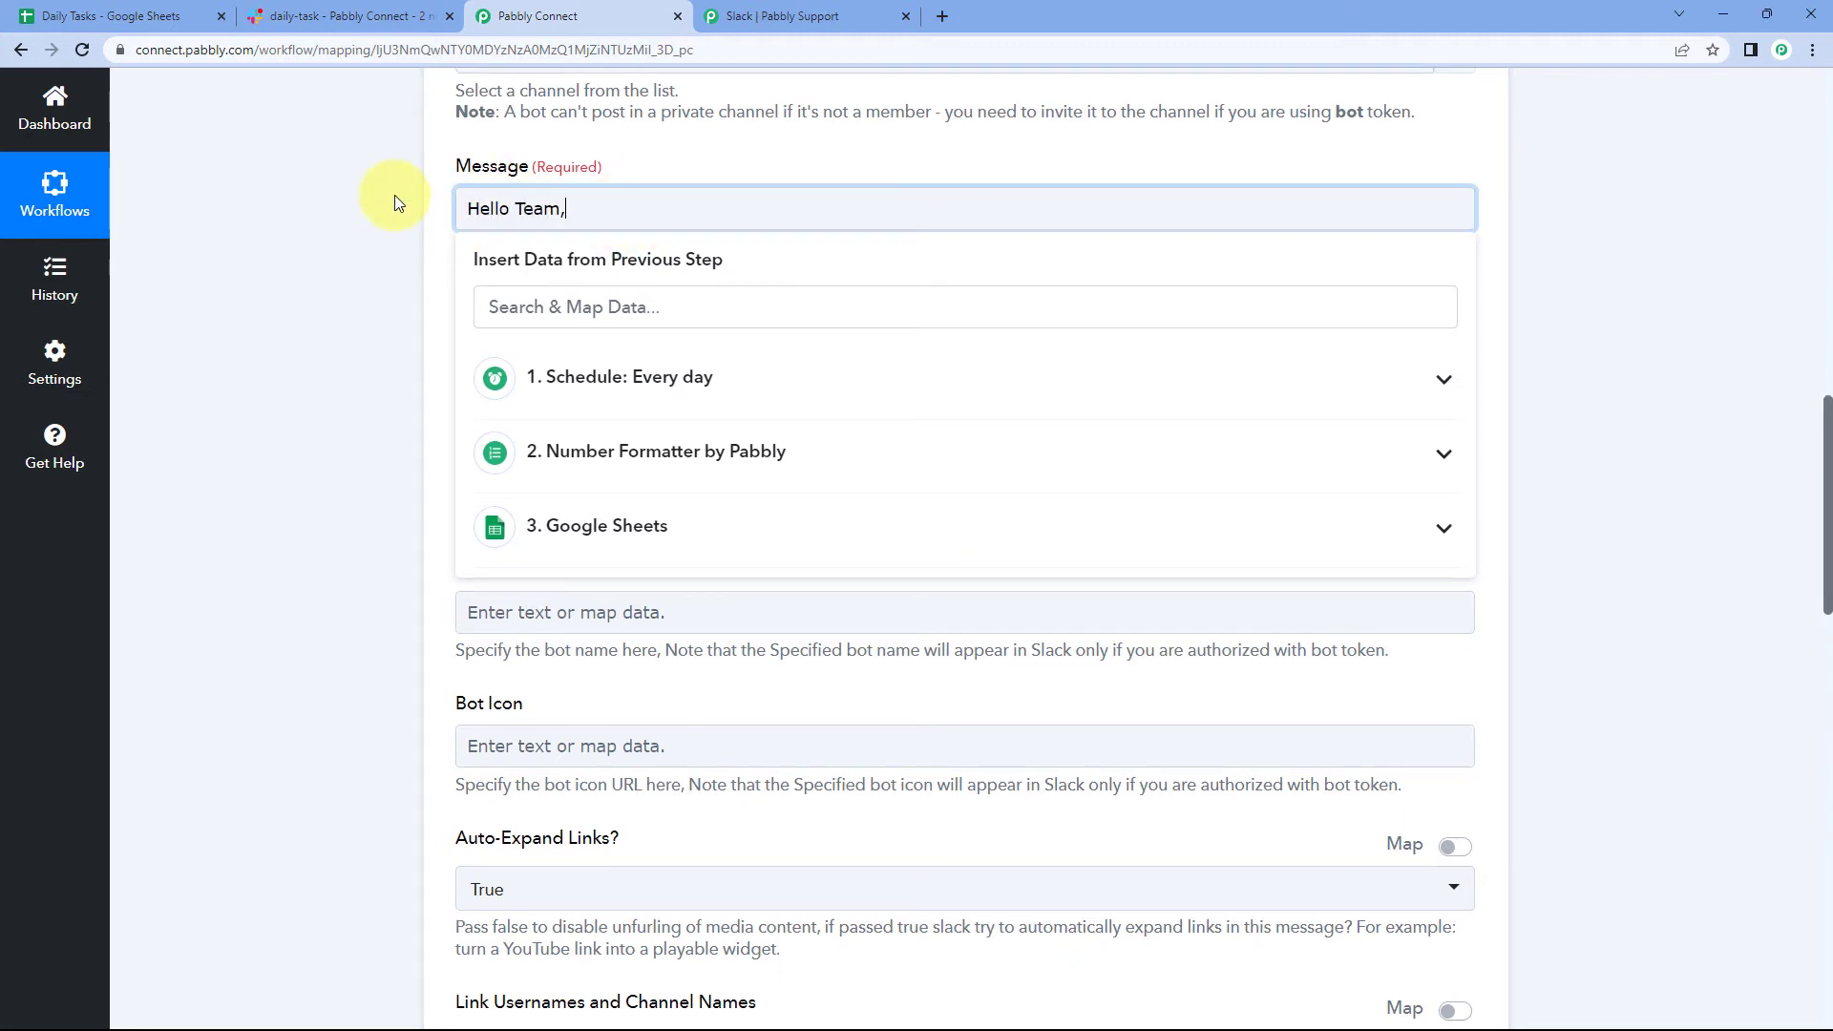
pyautogui.write('m,')
pyautogui.press('Return')
pyautogui.write("Your today's task details are as follow:")
pyautogui.press('Return')
pyautogui.press('Return')
# Add the label lines "Task Name:", "Task Description:" and "Due Date:" to the Slack message
pyautogui.write('Task Name:')
pyautogui.press('Return')
pyautogui.write('Ta')
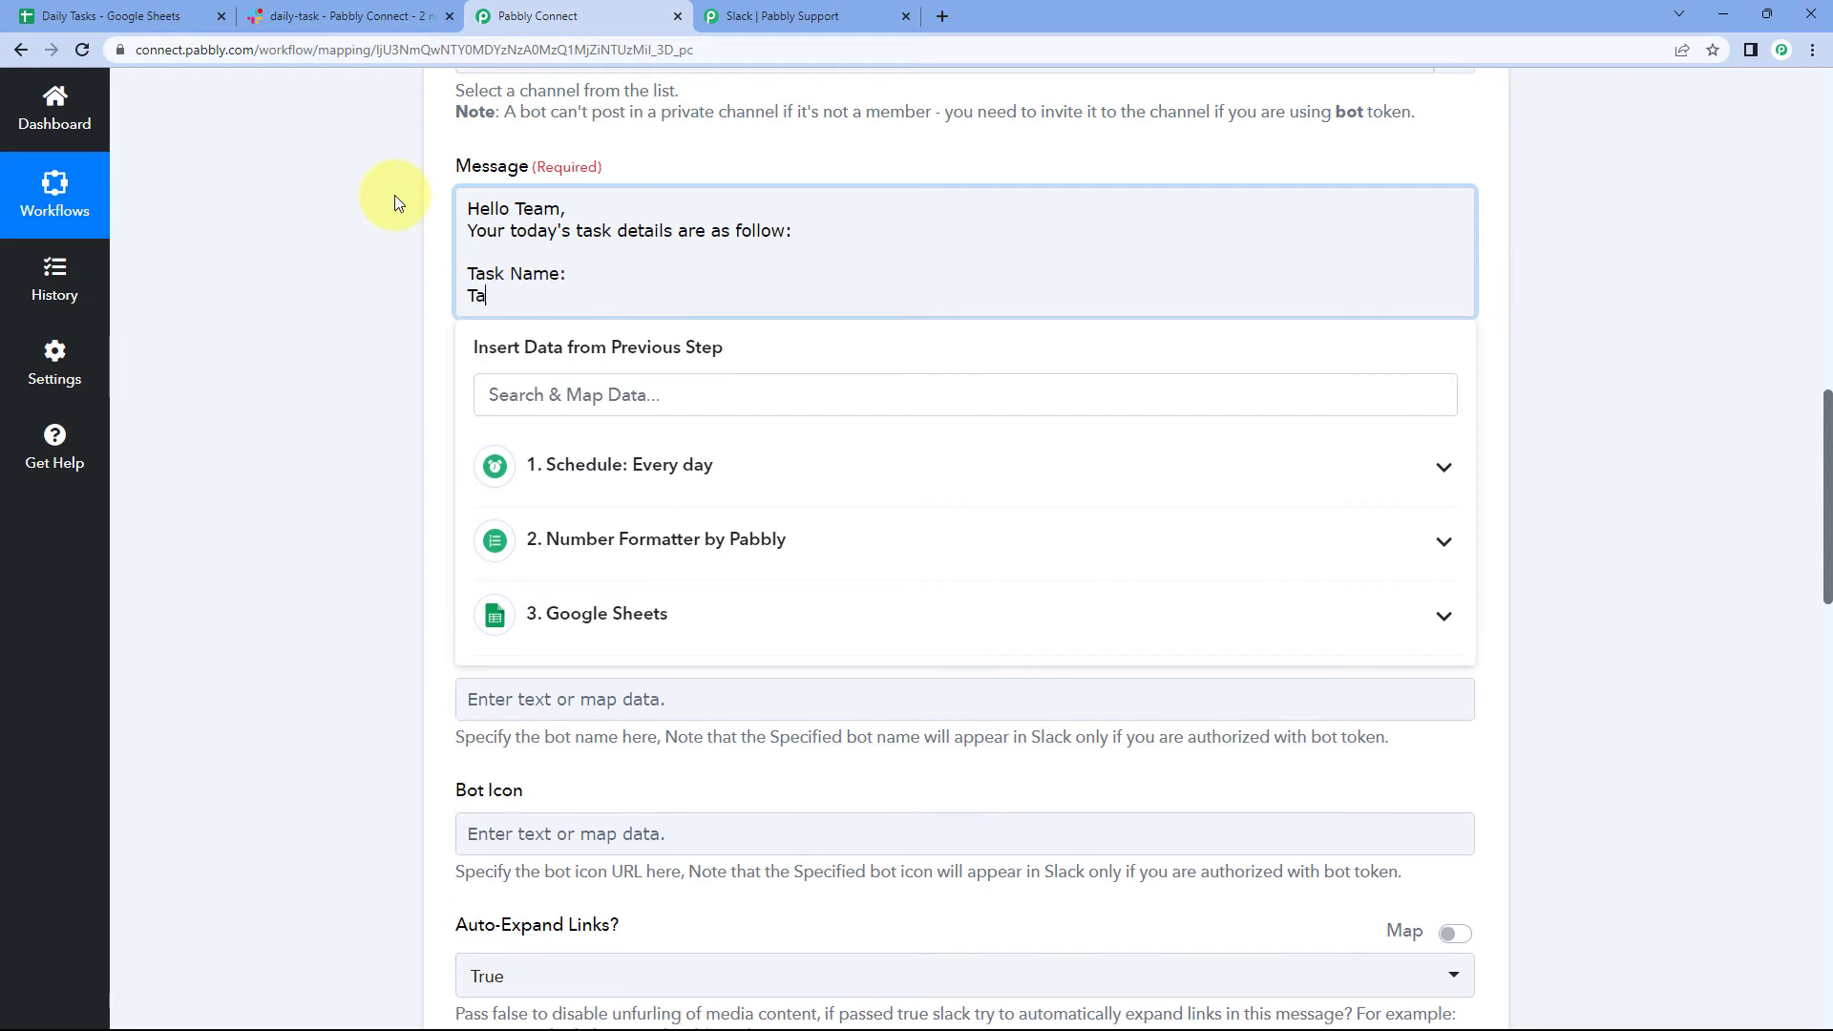
pyautogui.write('sk Description:')
pyautogui.press('Return')
pyautogui.write('Due Date:')
# Correct "follow" to "follows" in the message's introductory line and leave the message field
pyautogui.click(785, 231)
pyautogui.write('s')
pyautogui.click(414, 256)
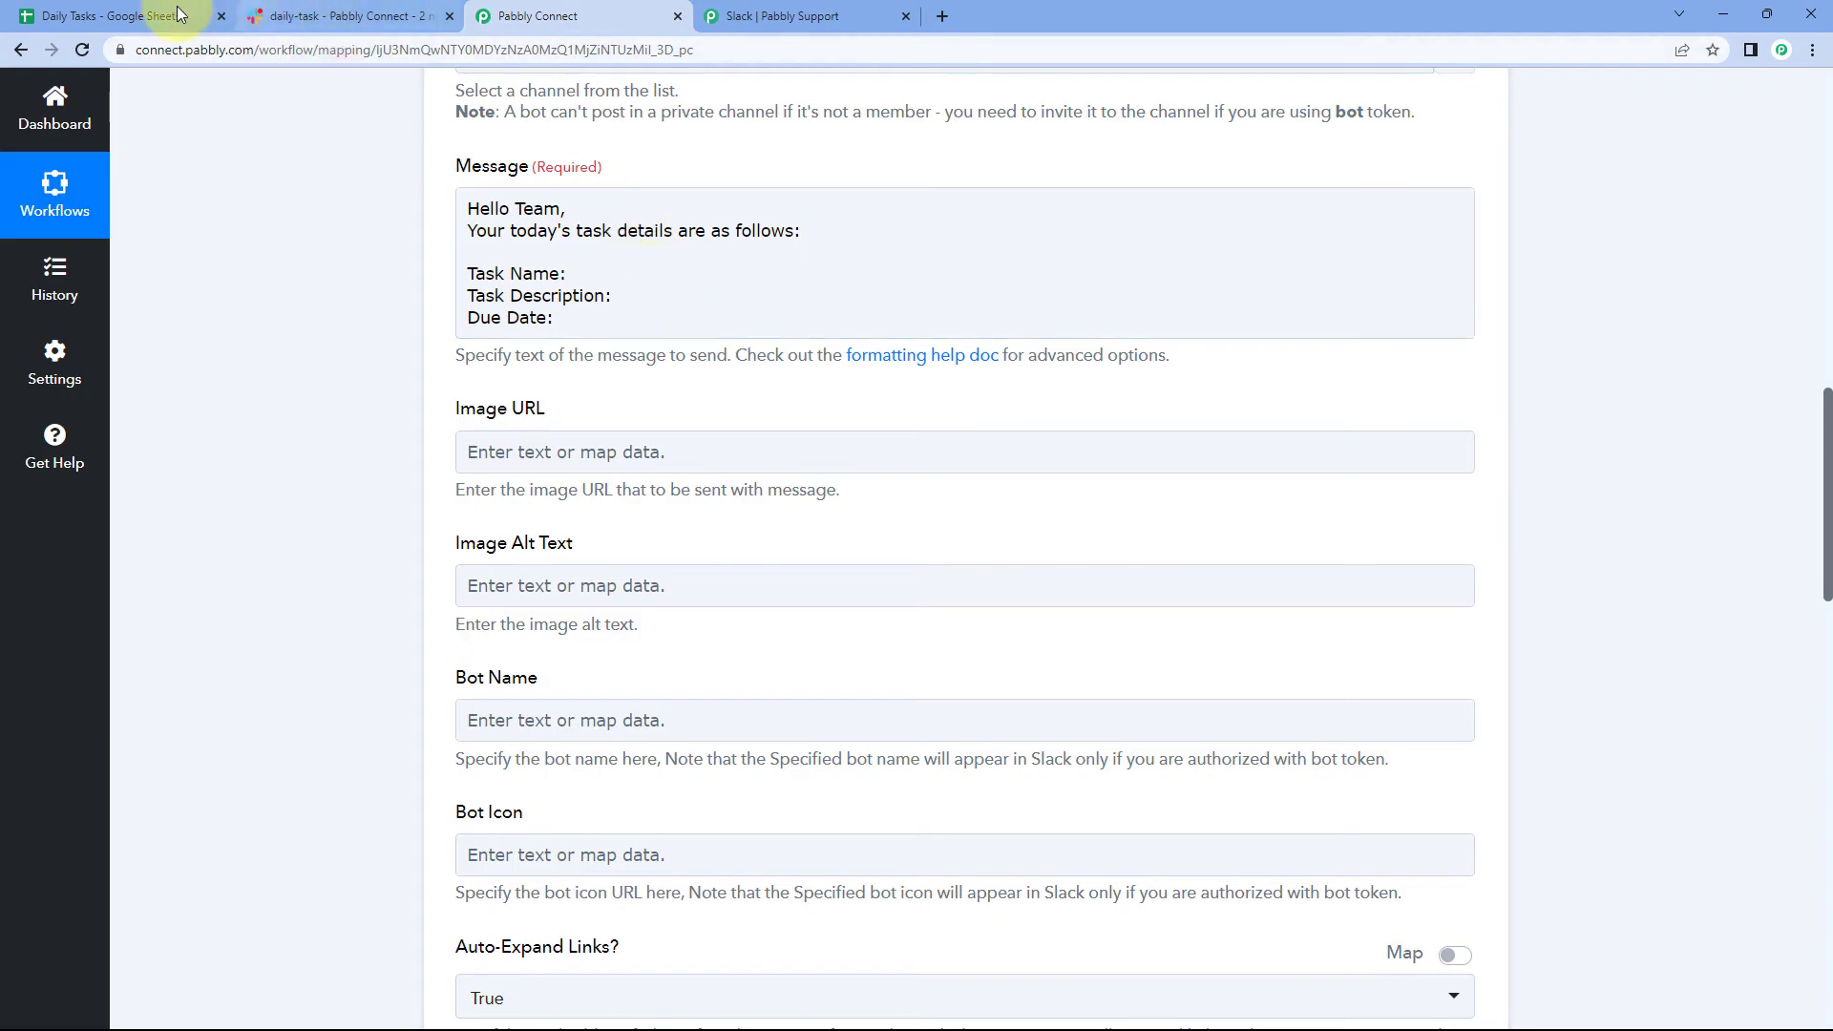
# Examine the task details in rows 3 and 4 of the Daily Tasks sheet against the message labels, returning to Pabbly Connect
pyautogui.click(148, 14)
pyautogui.click(256, 327)
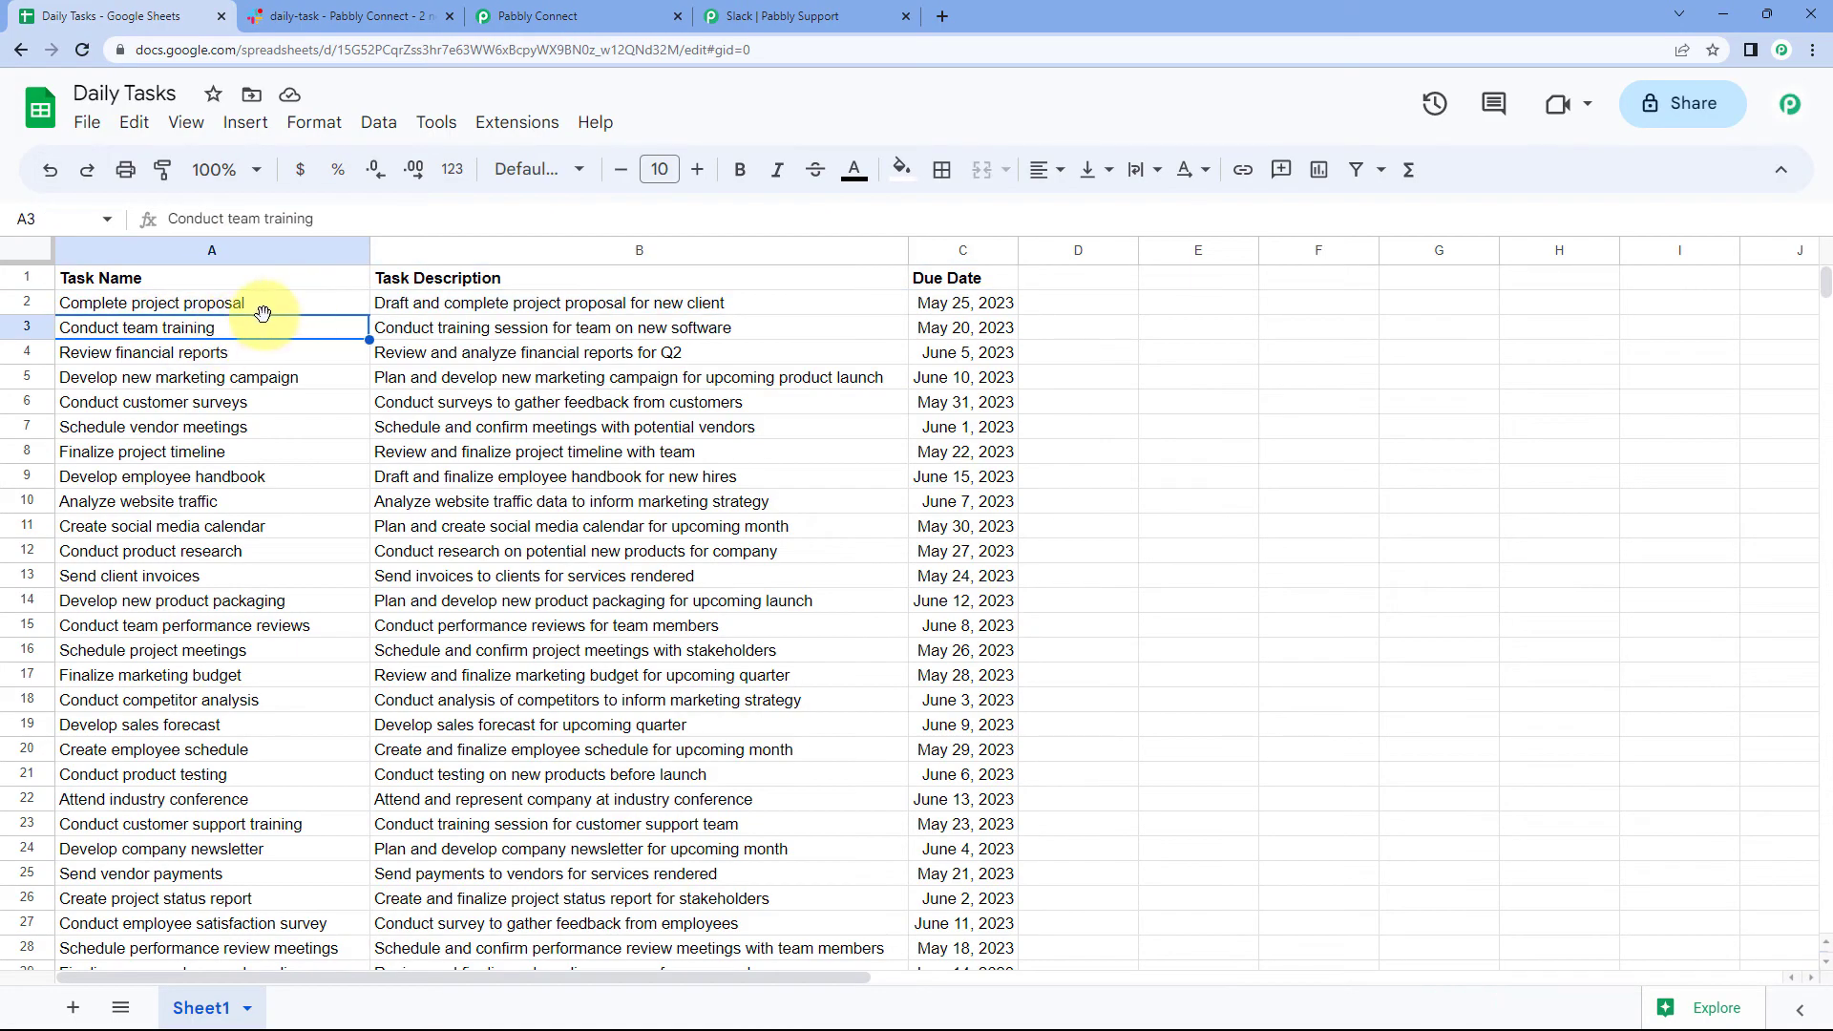
pyautogui.moveTo(235, 328); pyautogui.dragTo(934, 328)
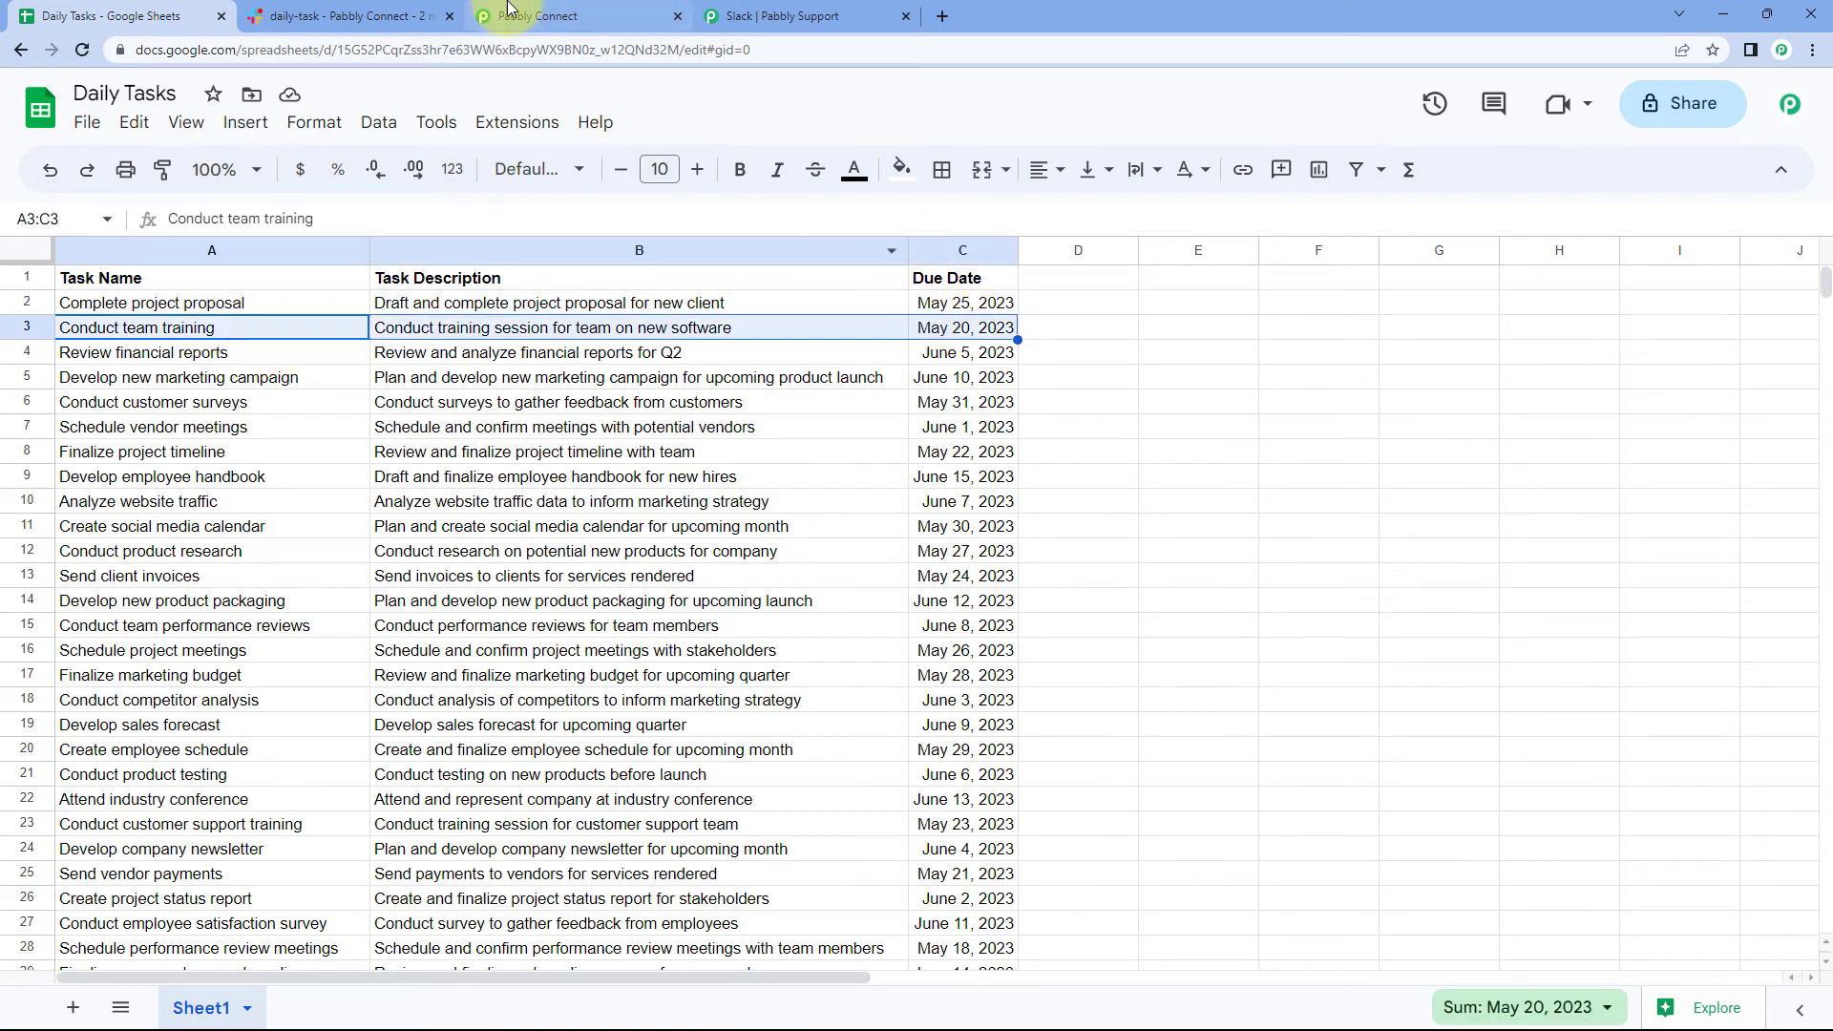
pyautogui.click(528, 15)
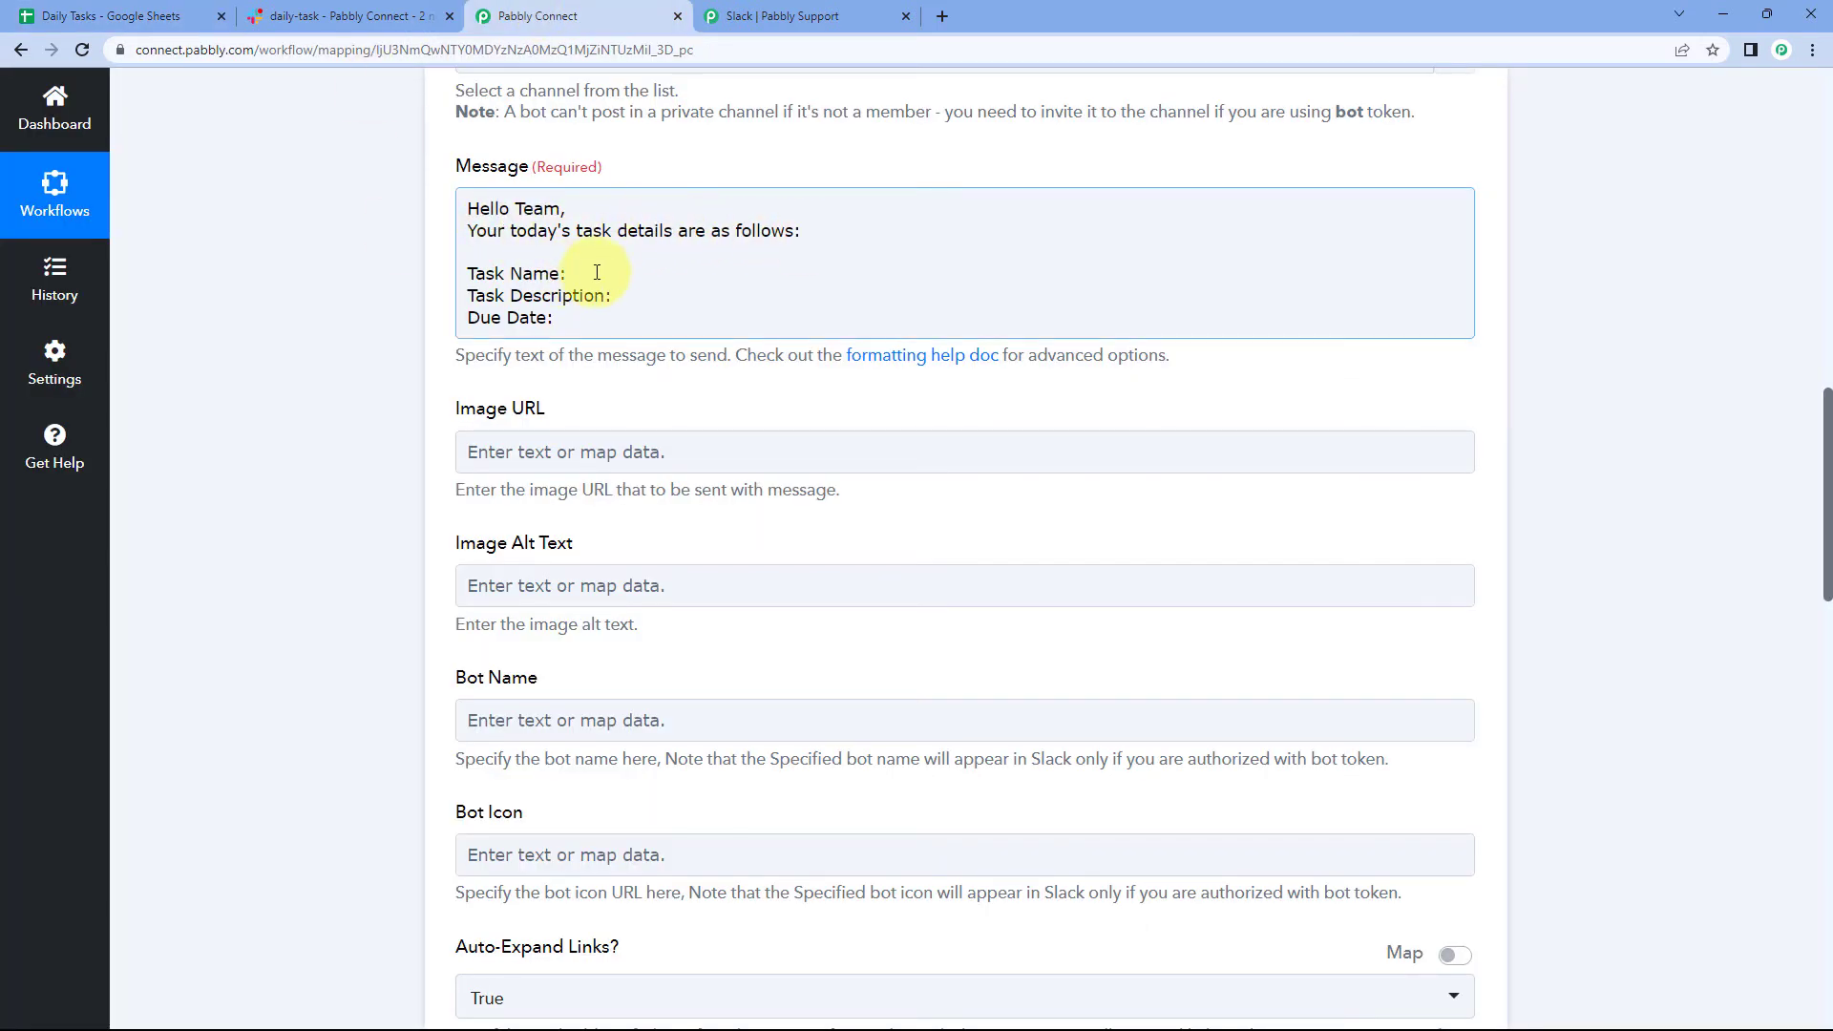
pyautogui.click(597, 273)
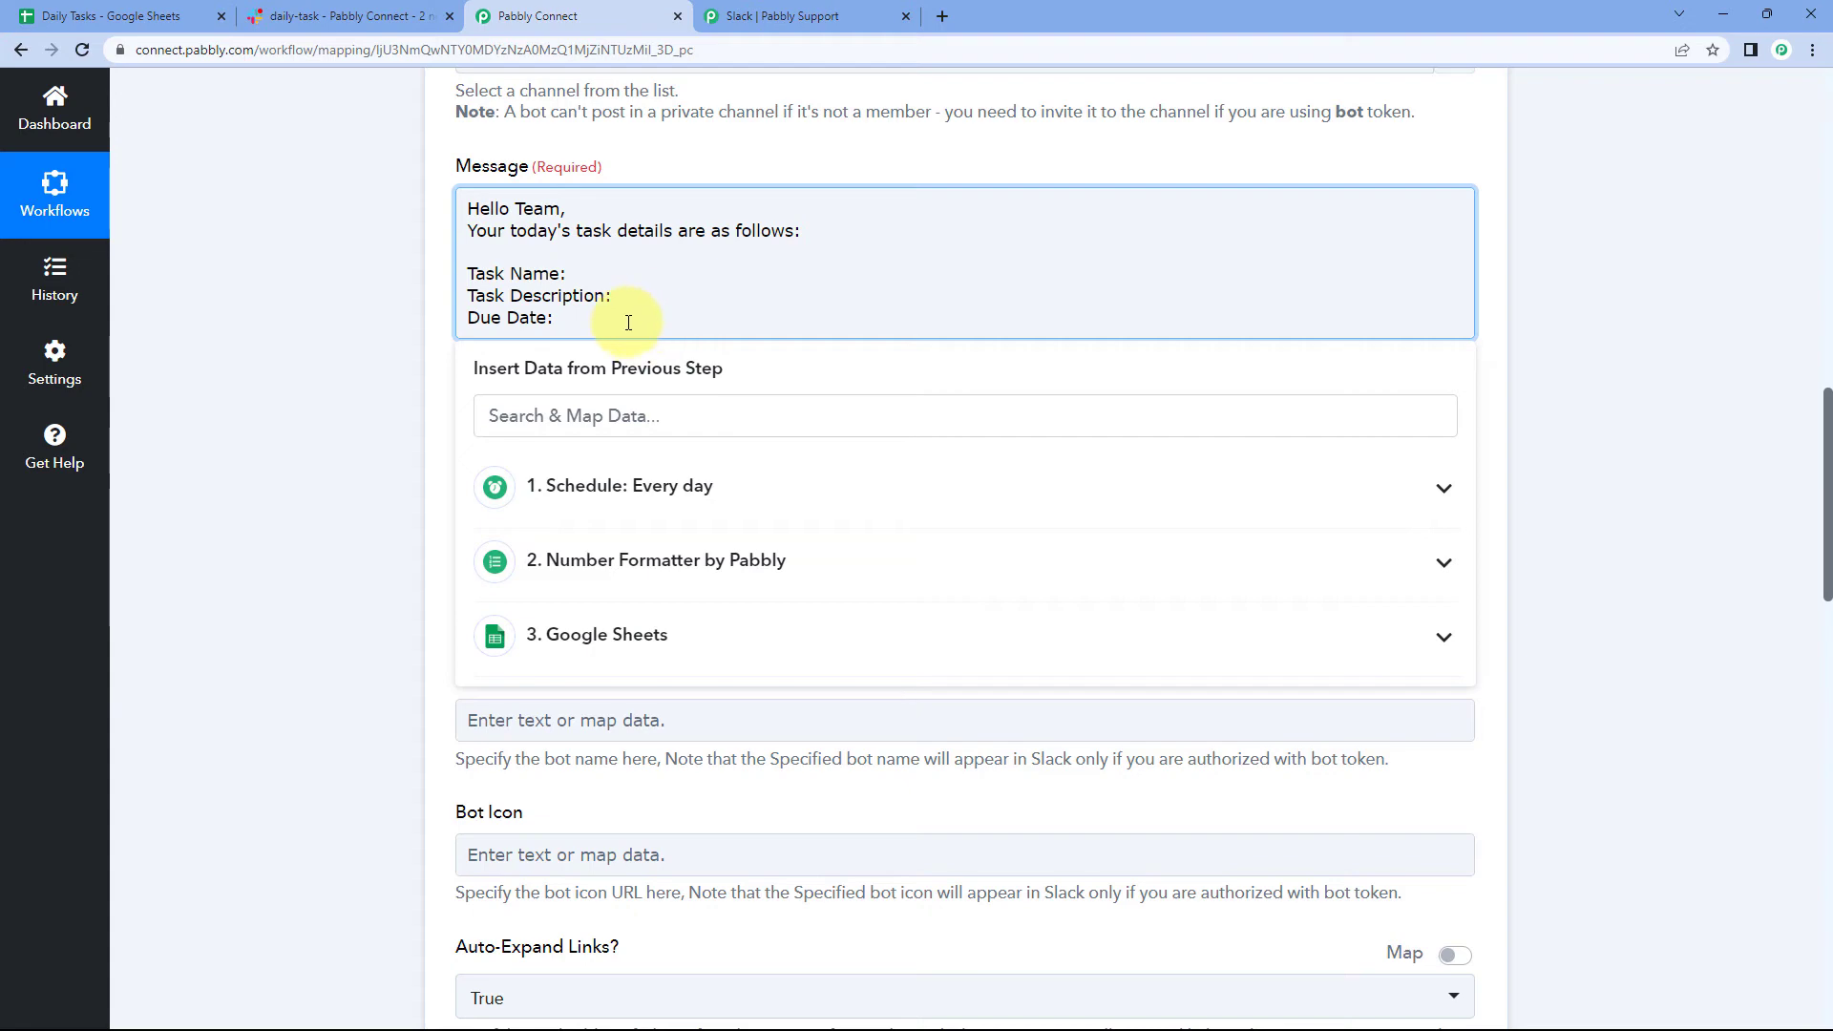
pyautogui.click(120, 15)
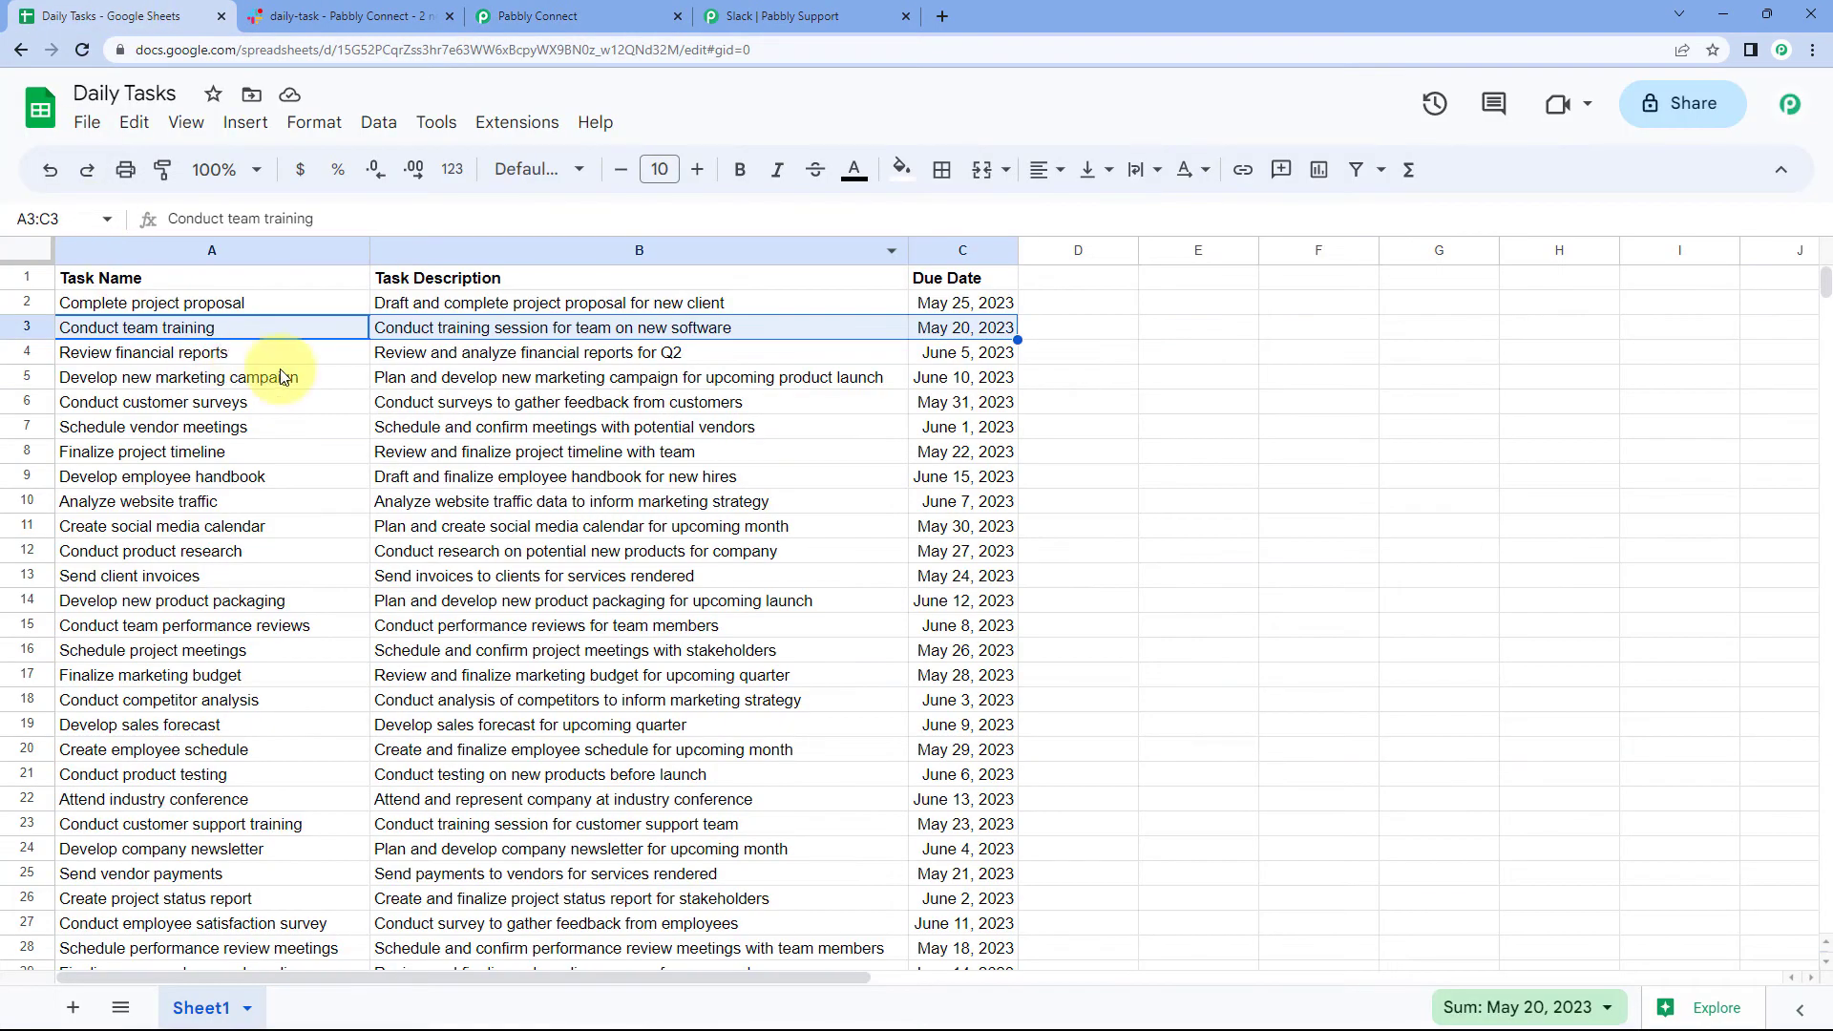
pyautogui.moveTo(228, 356); pyautogui.dragTo(1011, 361)
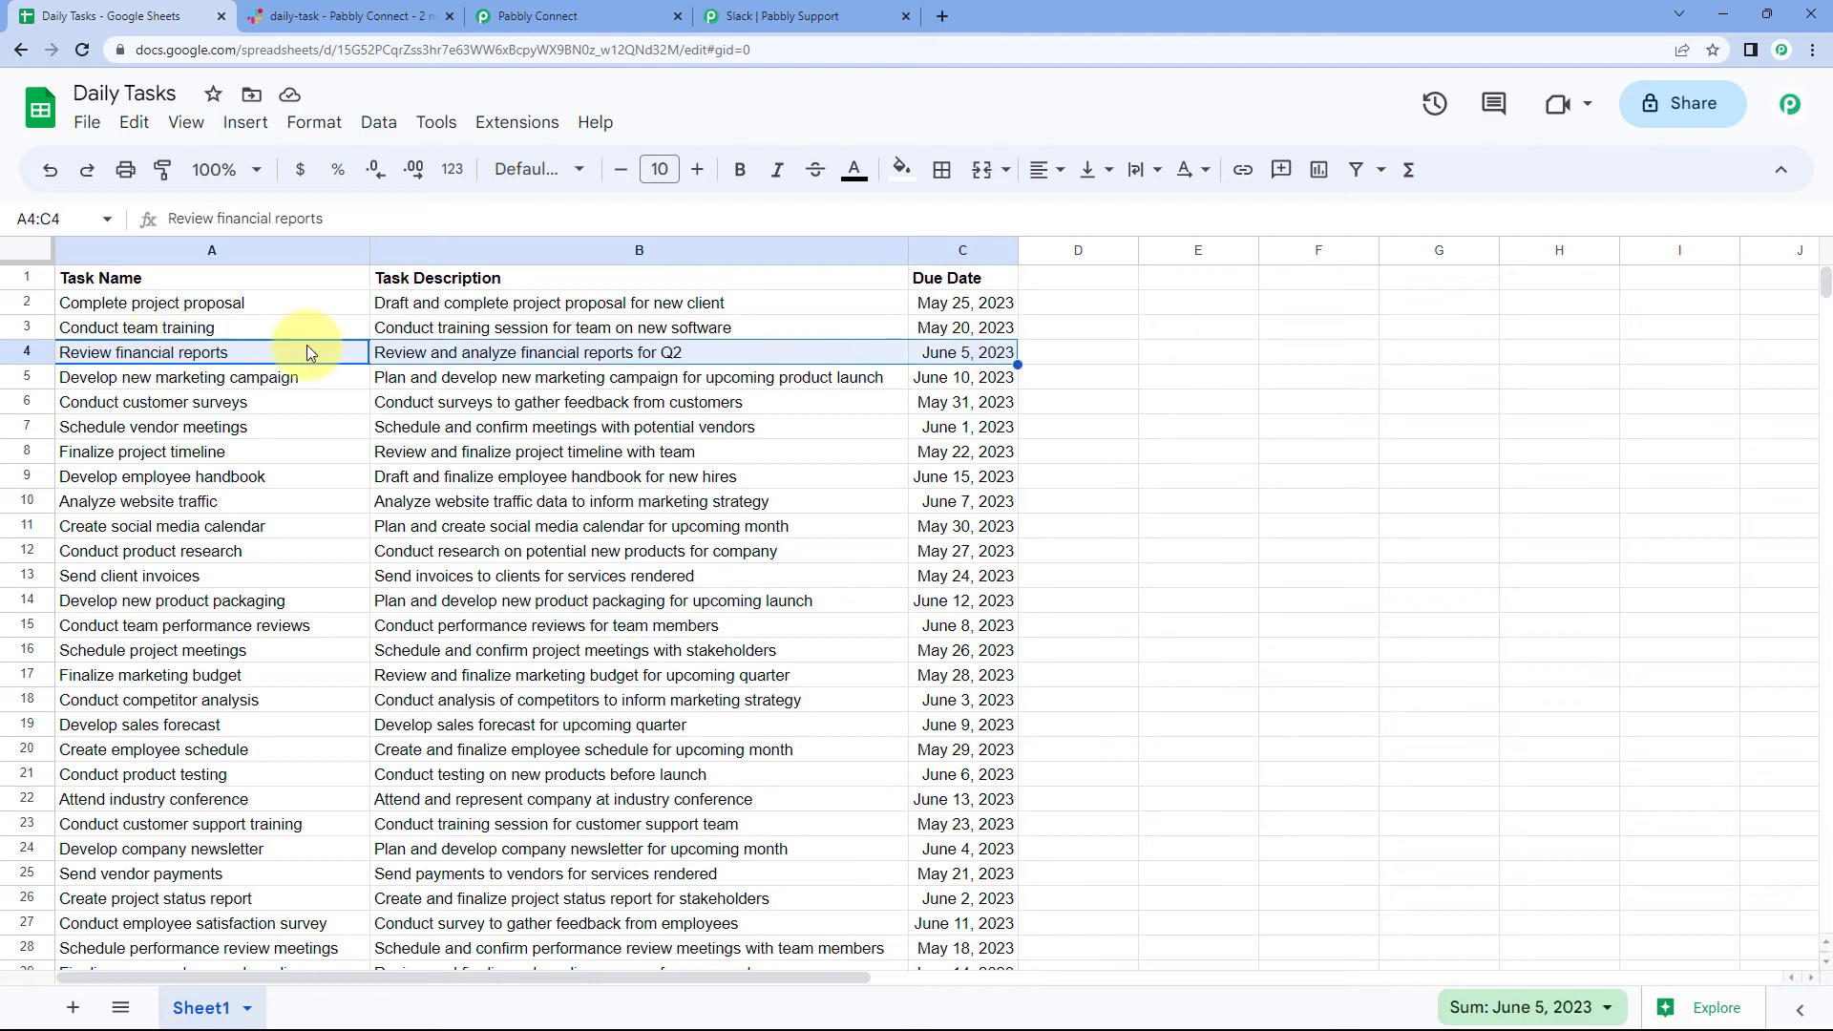
pyautogui.click(537, 15)
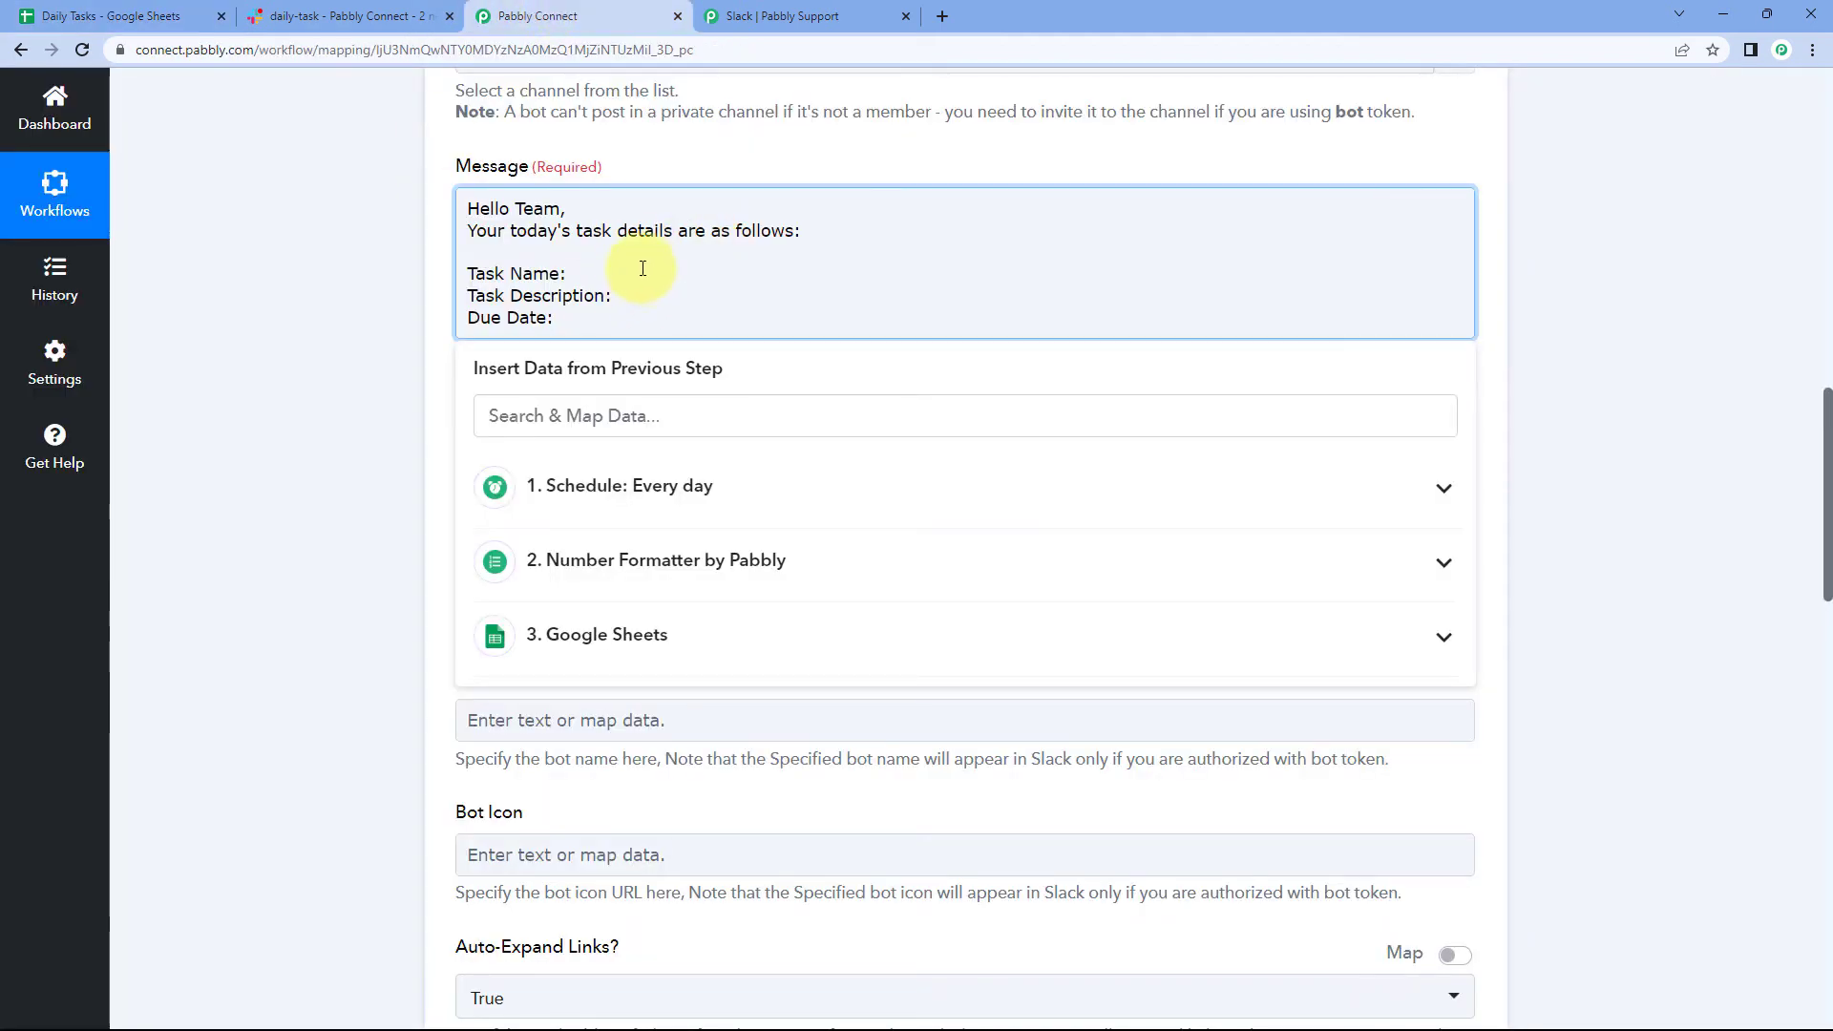
# Review the task name, description and due date in the Google Sheets response and compare them with the Daily Tasks sheet, returning to Pabbly Connect
pyautogui.scroll(8, 299, 336)
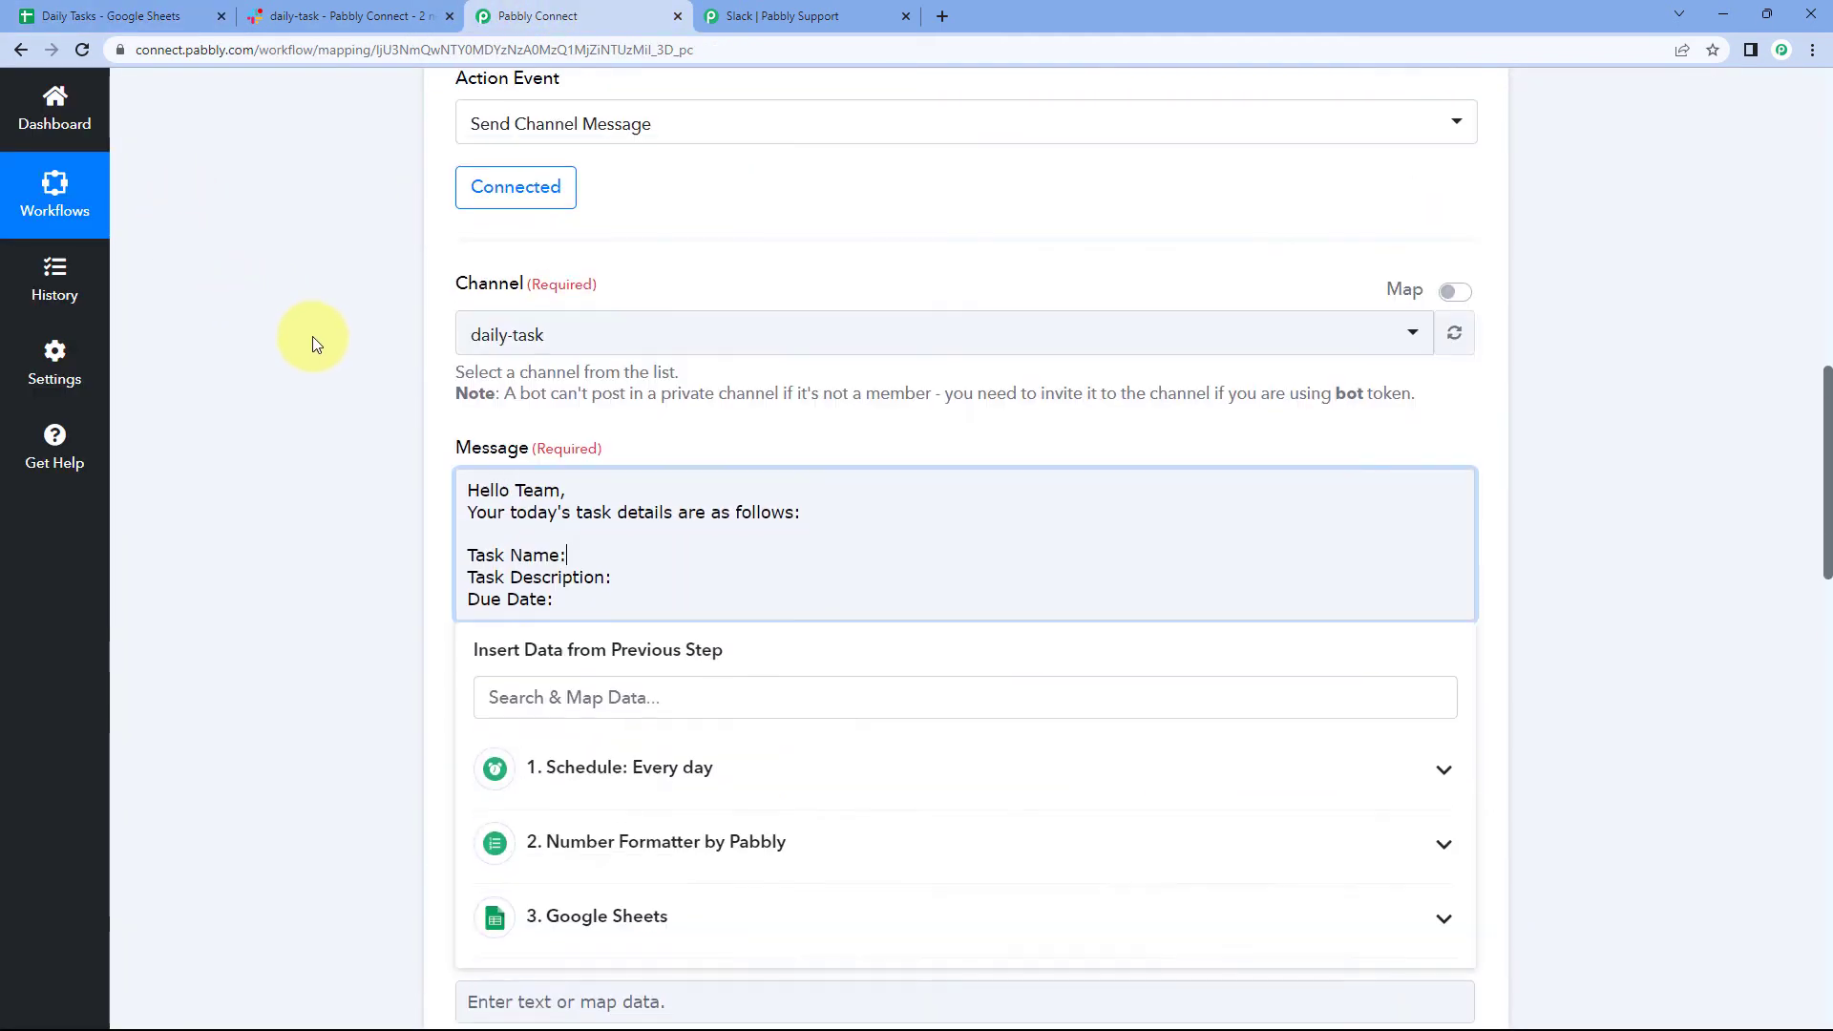
pyautogui.click(487, 380)
pyautogui.scroll(-10, 287, 397)
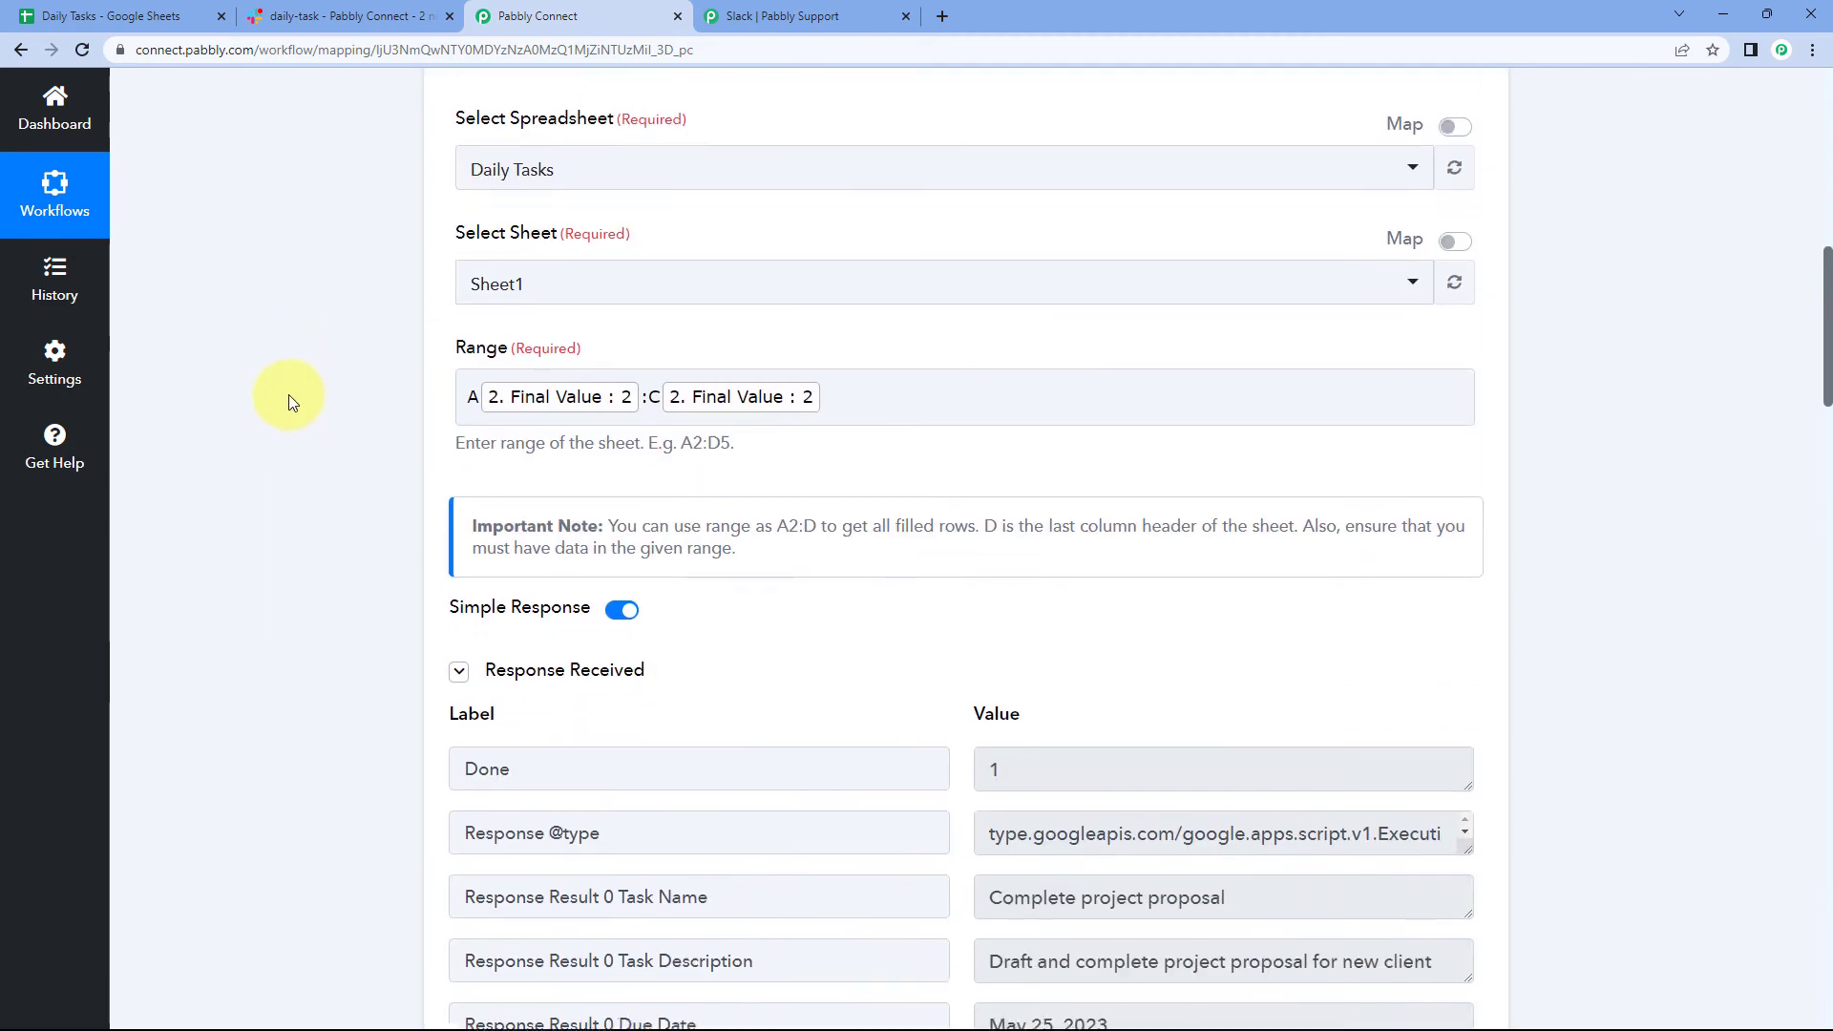
pyautogui.scroll(1, 902, 215)
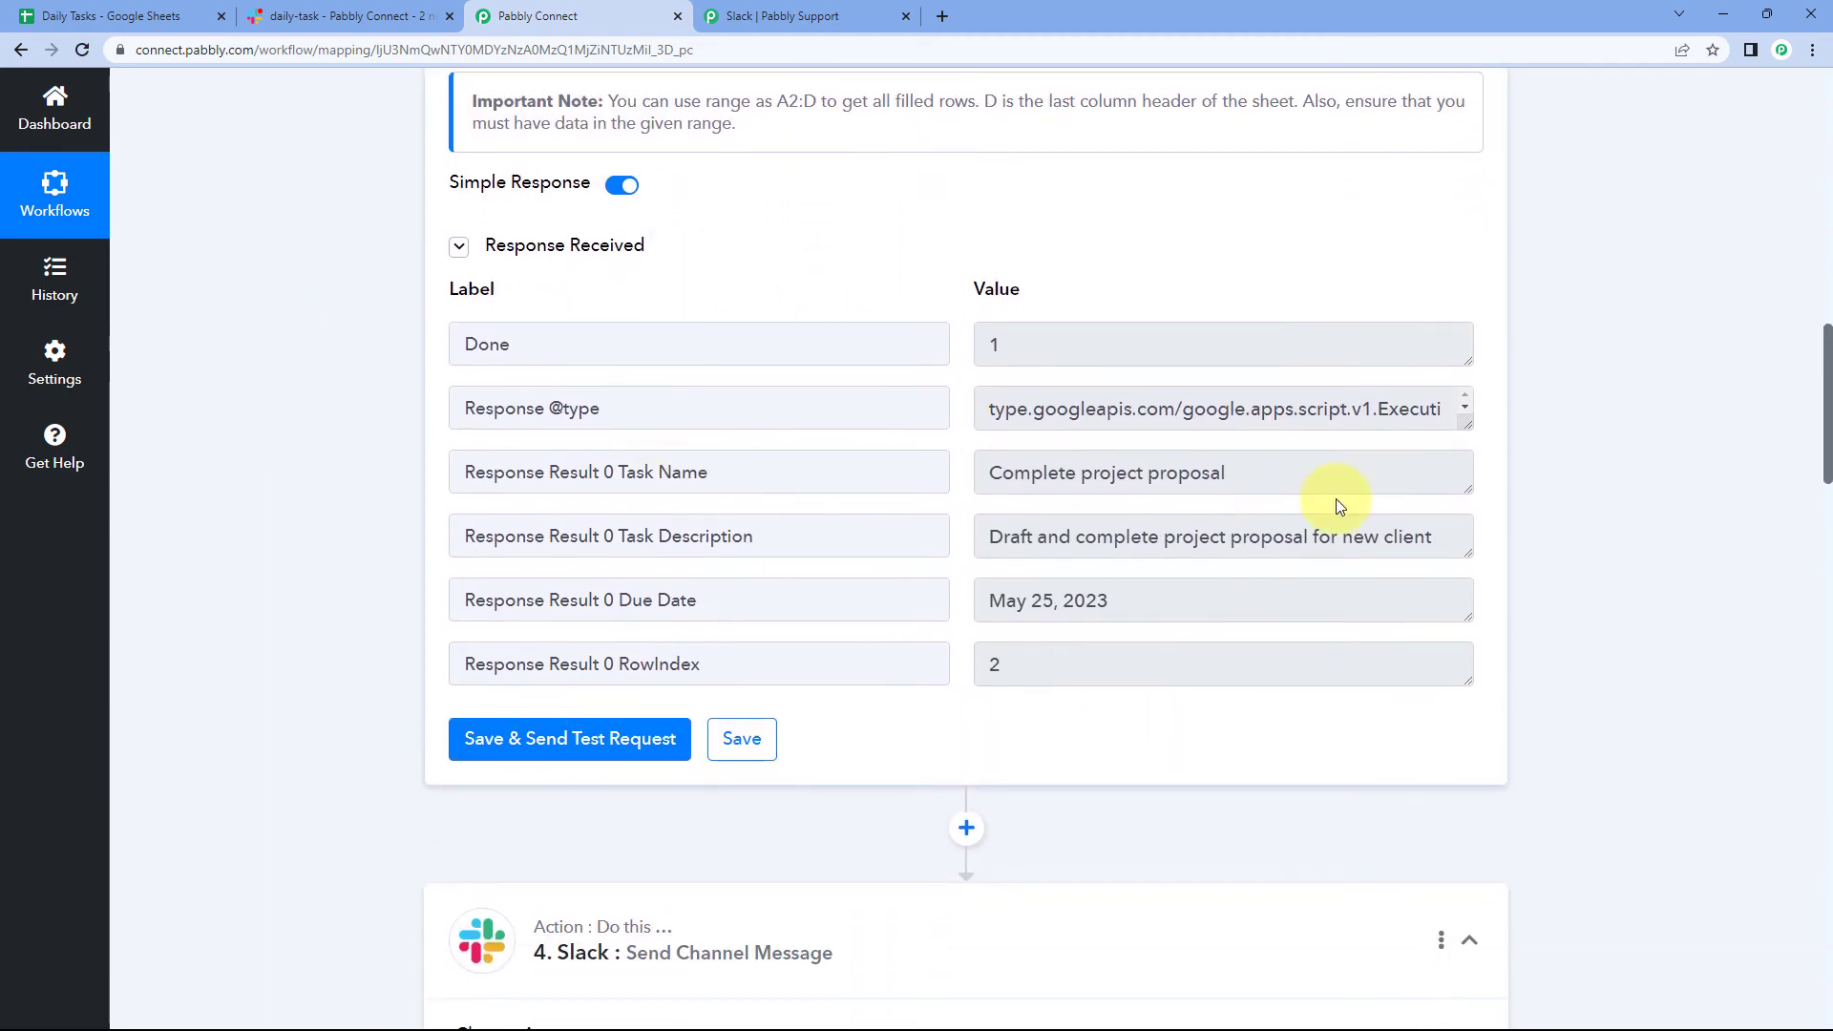
pyautogui.moveTo(1225, 470); pyautogui.dragTo(1453, 551)
pyautogui.moveTo(1186, 601); pyautogui.dragTo(987, 600)
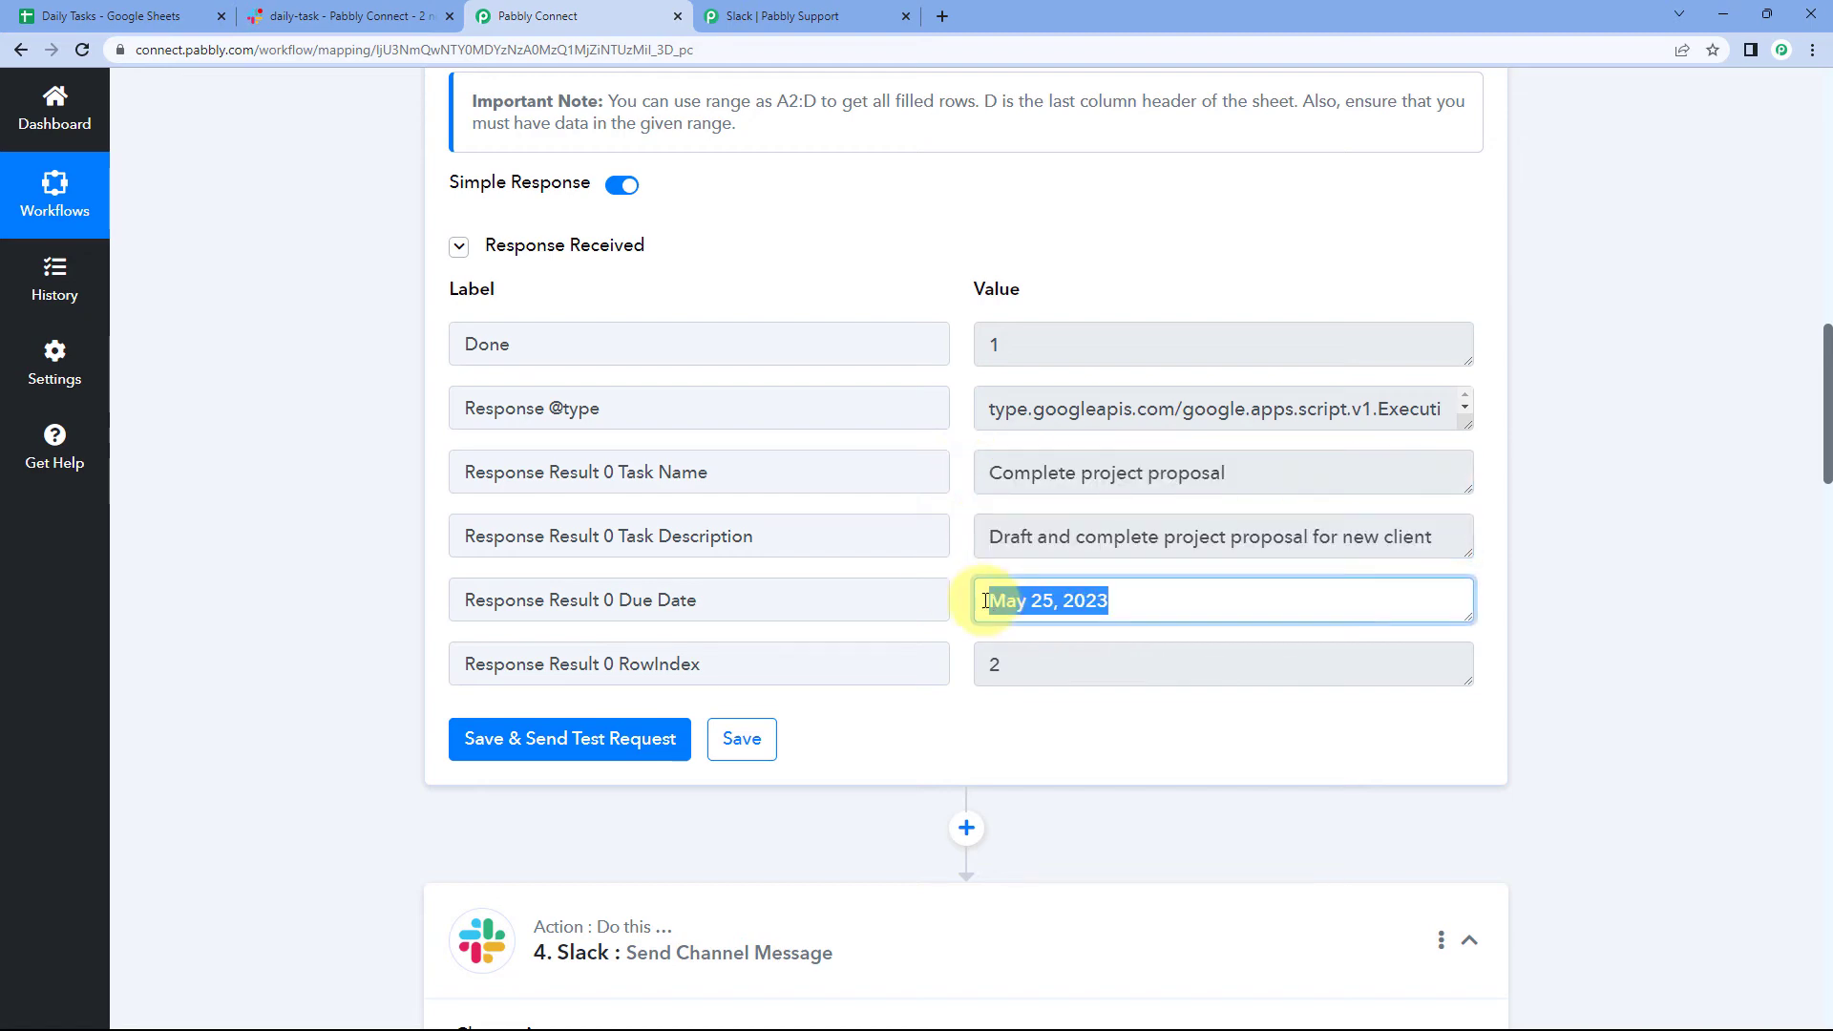
pyautogui.click(134, 17)
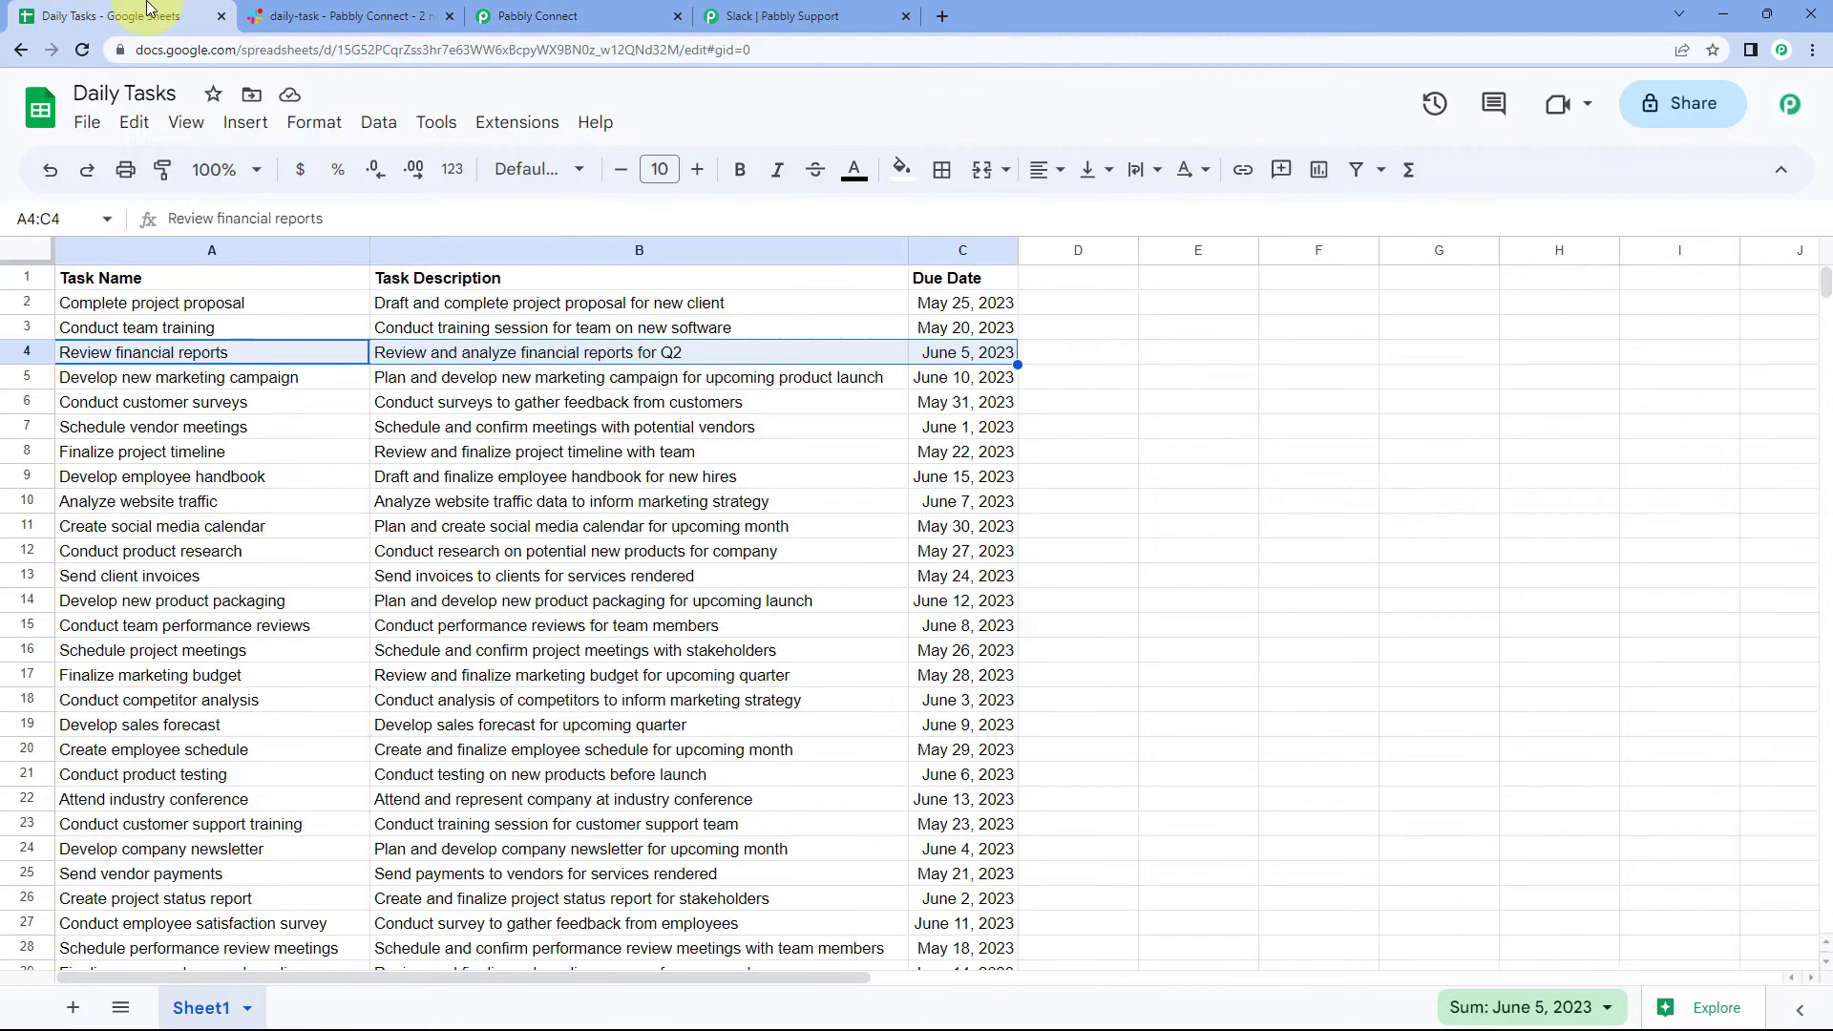
pyautogui.click(267, 378)
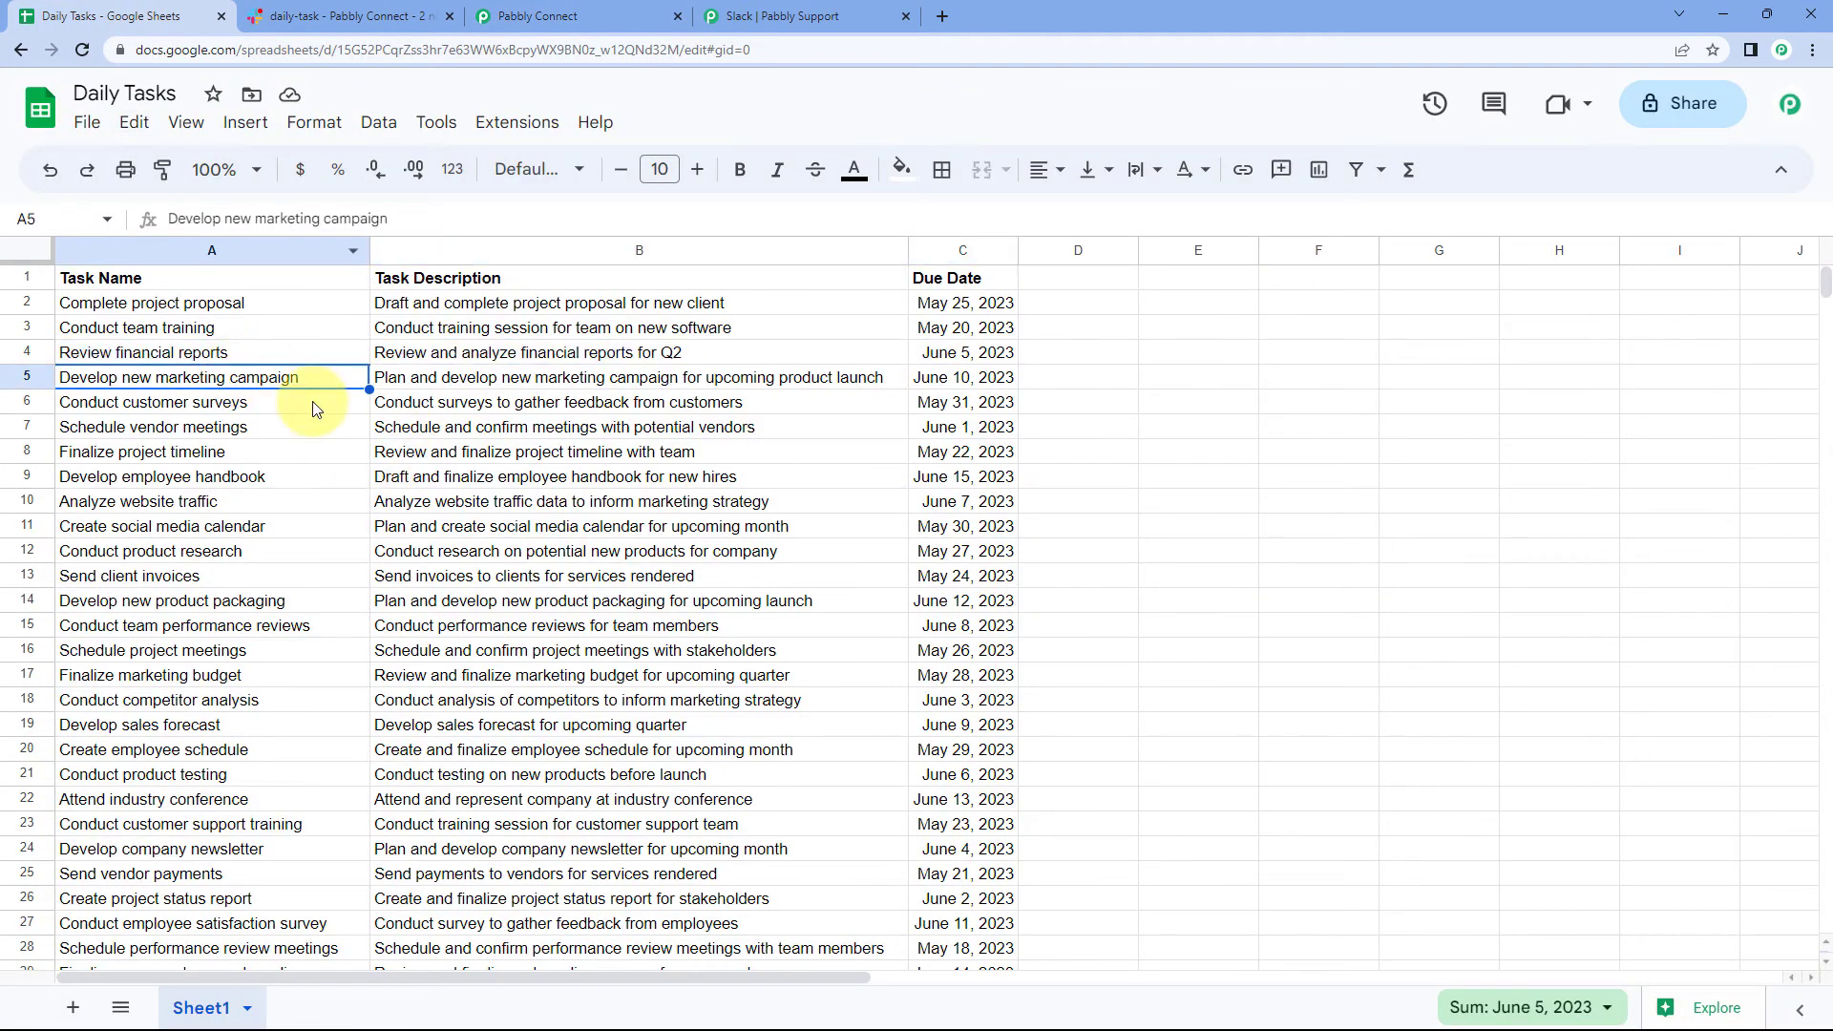
pyautogui.click(552, 11)
# Compare the Slack message labels with the task values returned by the Google Sheets action
pyautogui.scroll(-1, 386, 366)
pyautogui.click(377, 365)
pyautogui.scroll(-8, 382, 369)
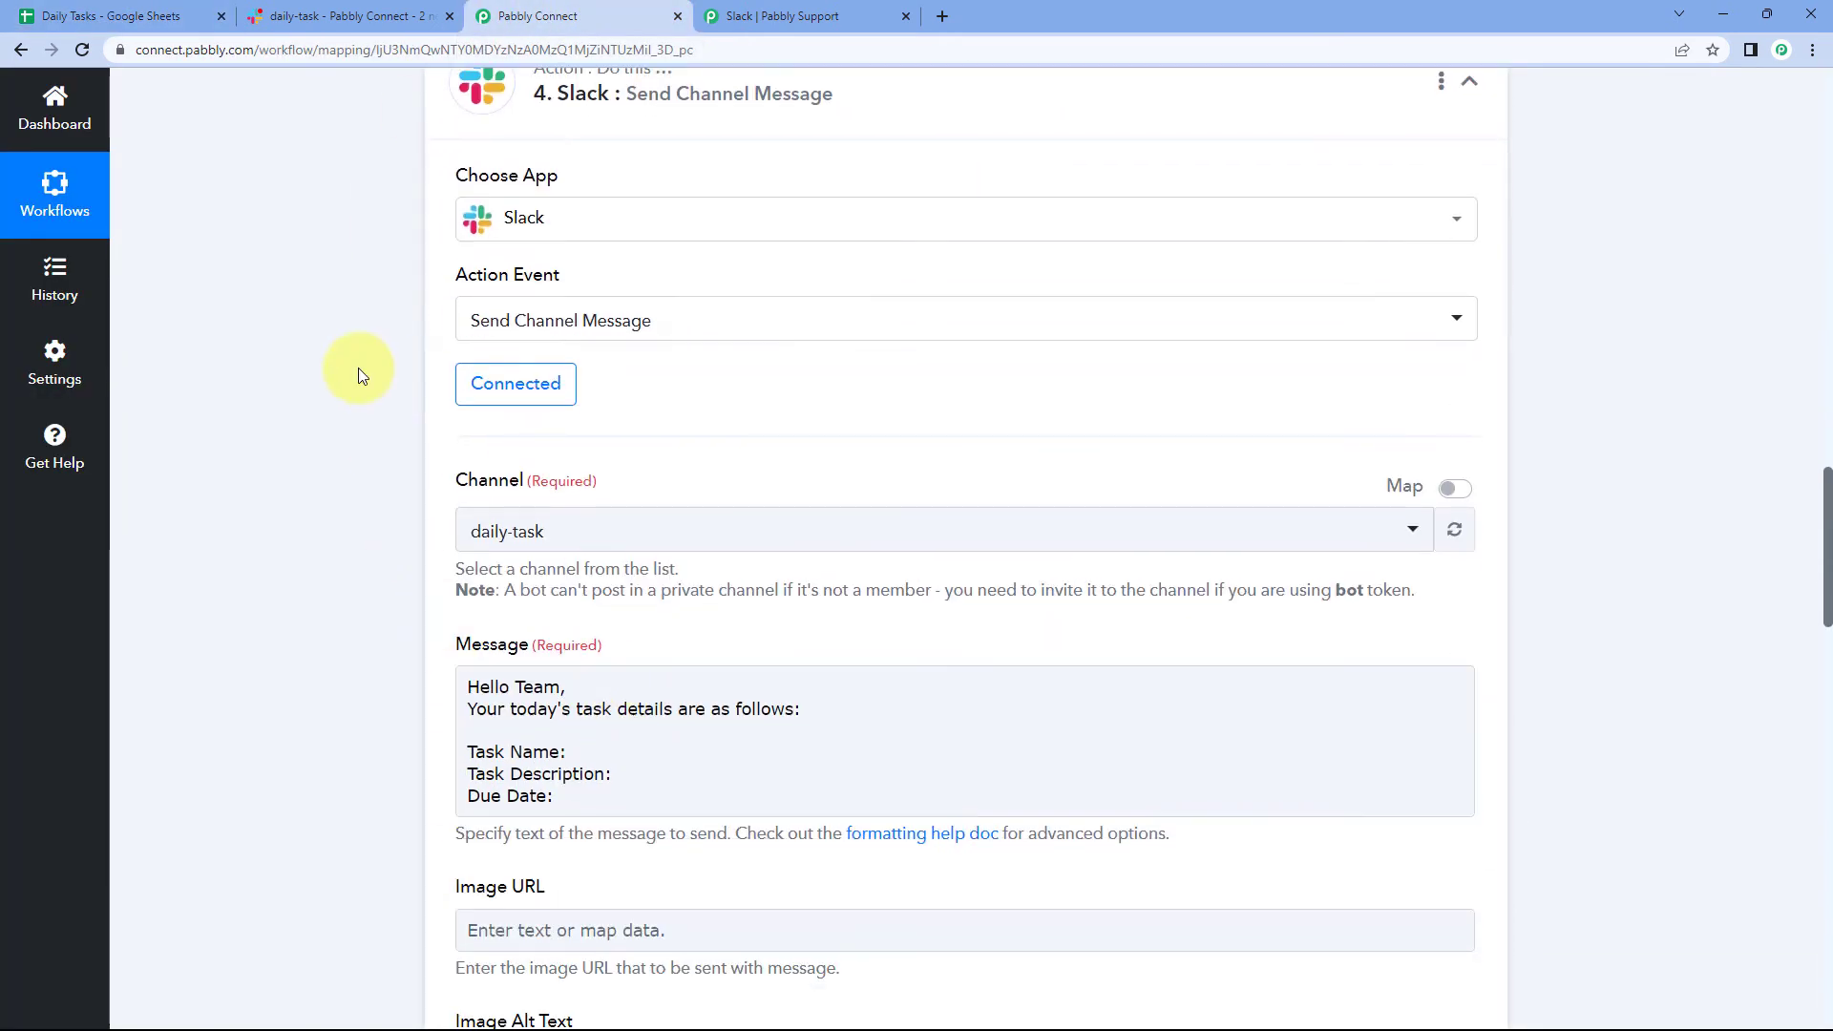
pyautogui.scroll(8, 348, 375)
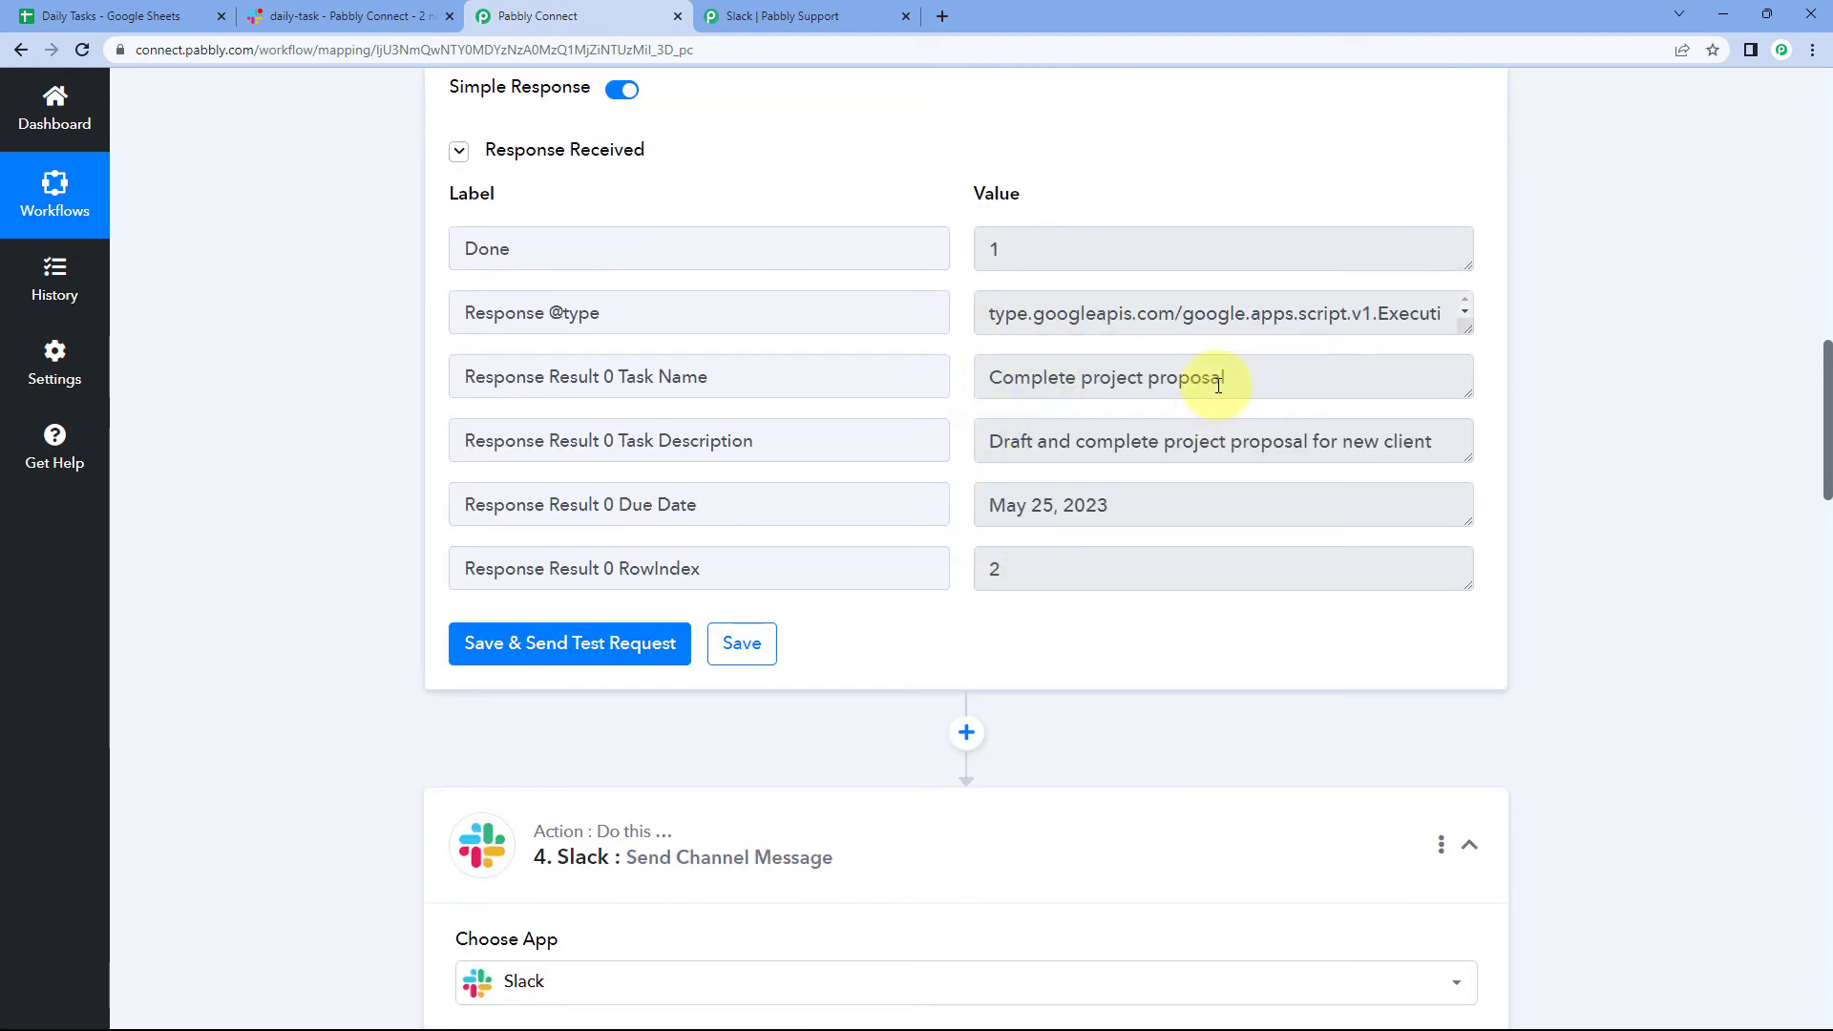
pyautogui.moveTo(1243, 381); pyautogui.dragTo(984, 377)
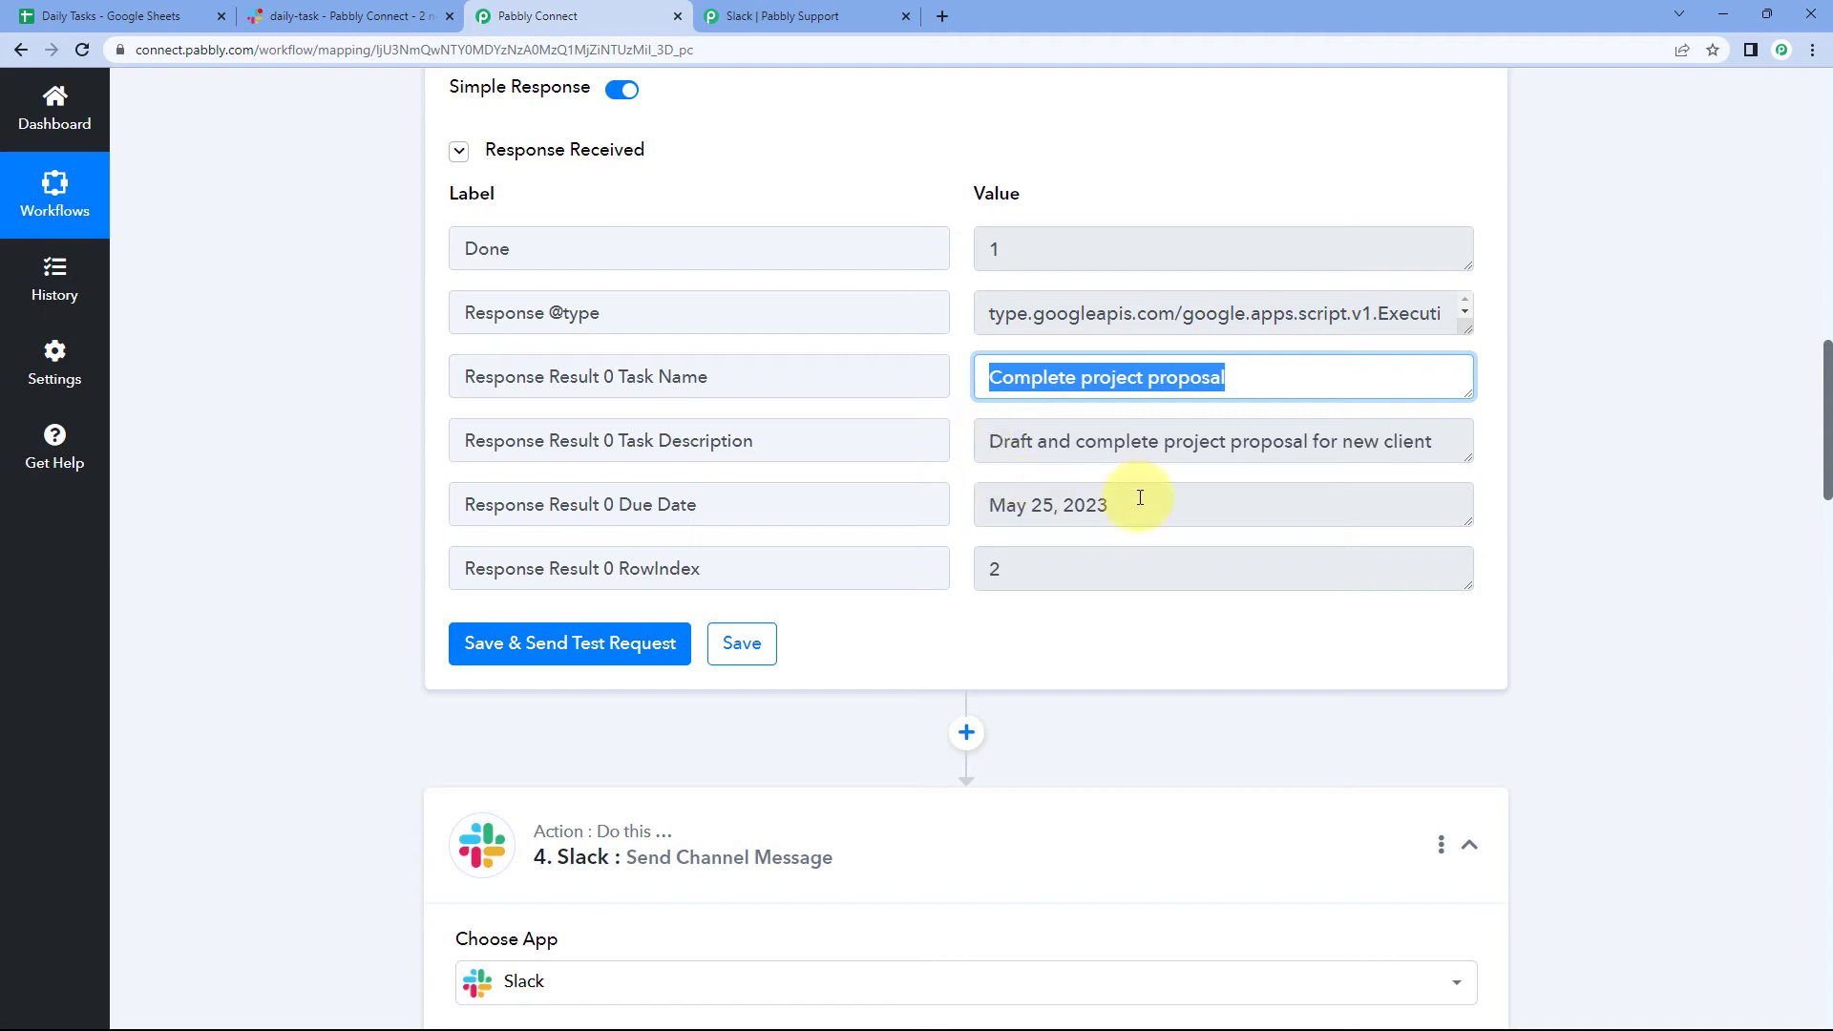
pyautogui.click(953, 500)
pyautogui.scroll(-10, 857, 485)
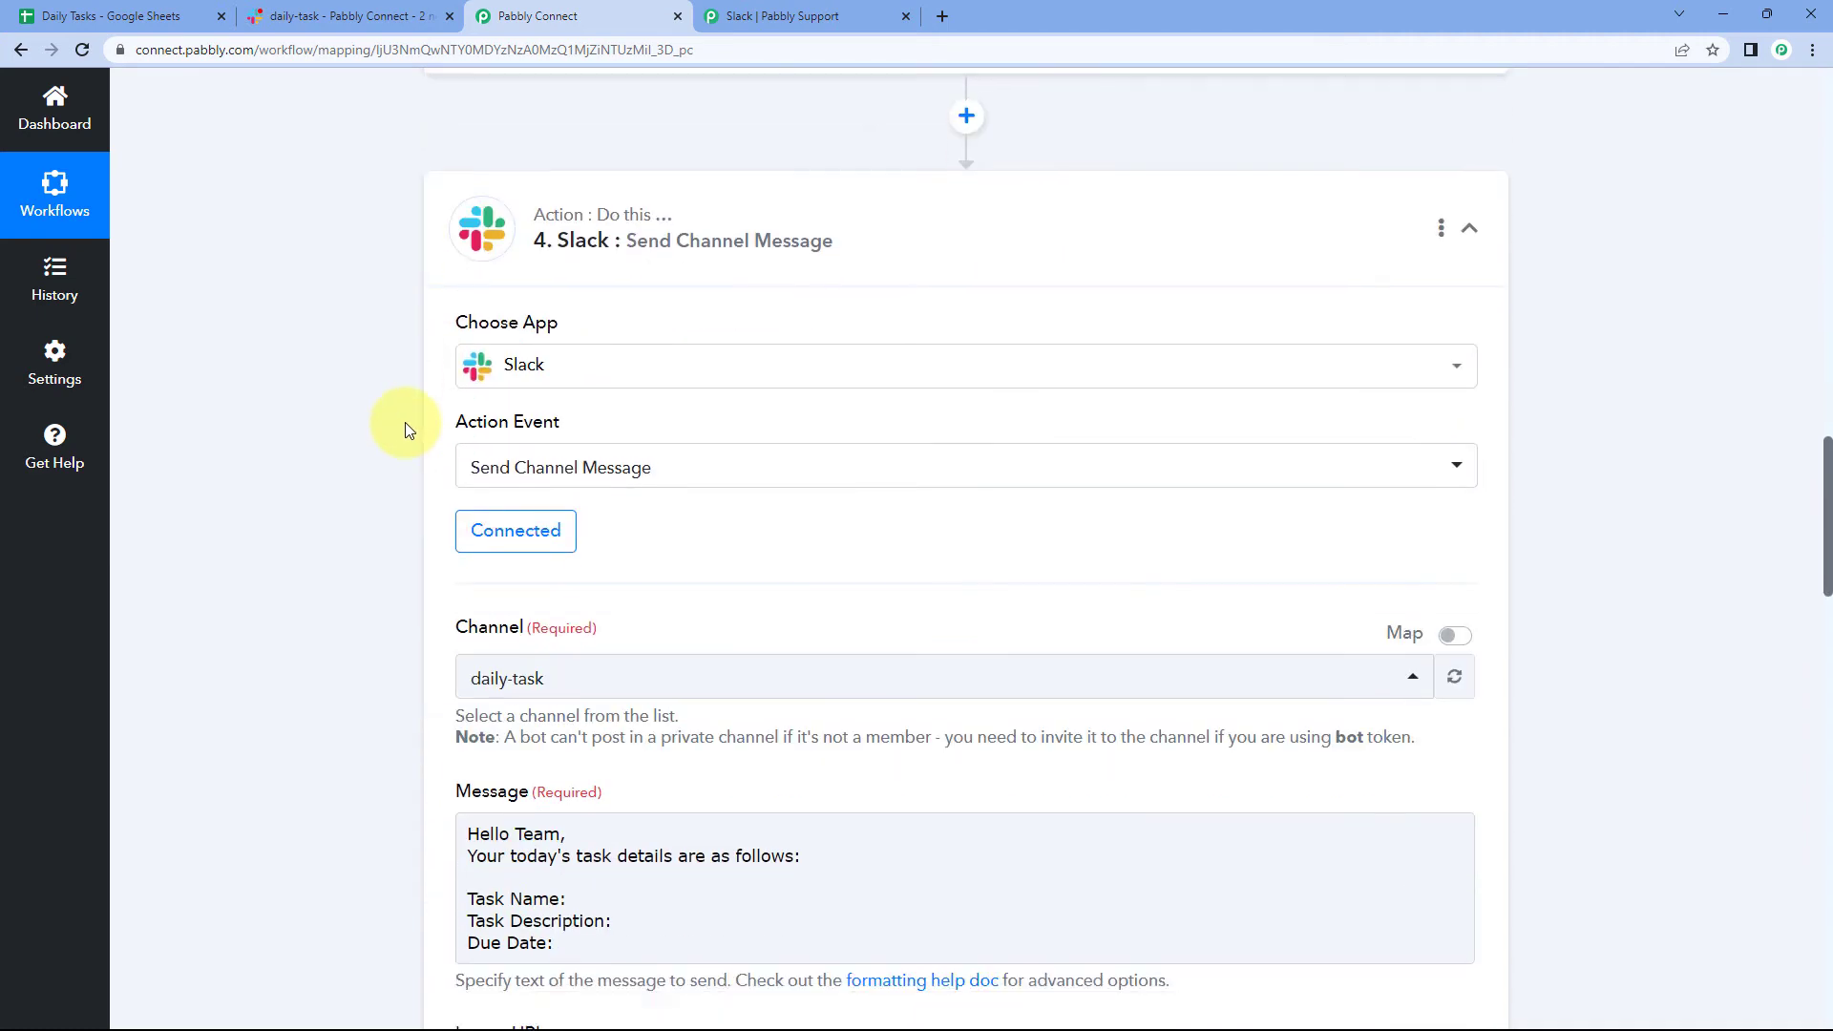
# Map the Google Sheets field Response Result 0 Task Name after "Task Name:" in the Slack message, checking the Daily Tasks sheet first
pyautogui.scroll(-1, 352, 386)
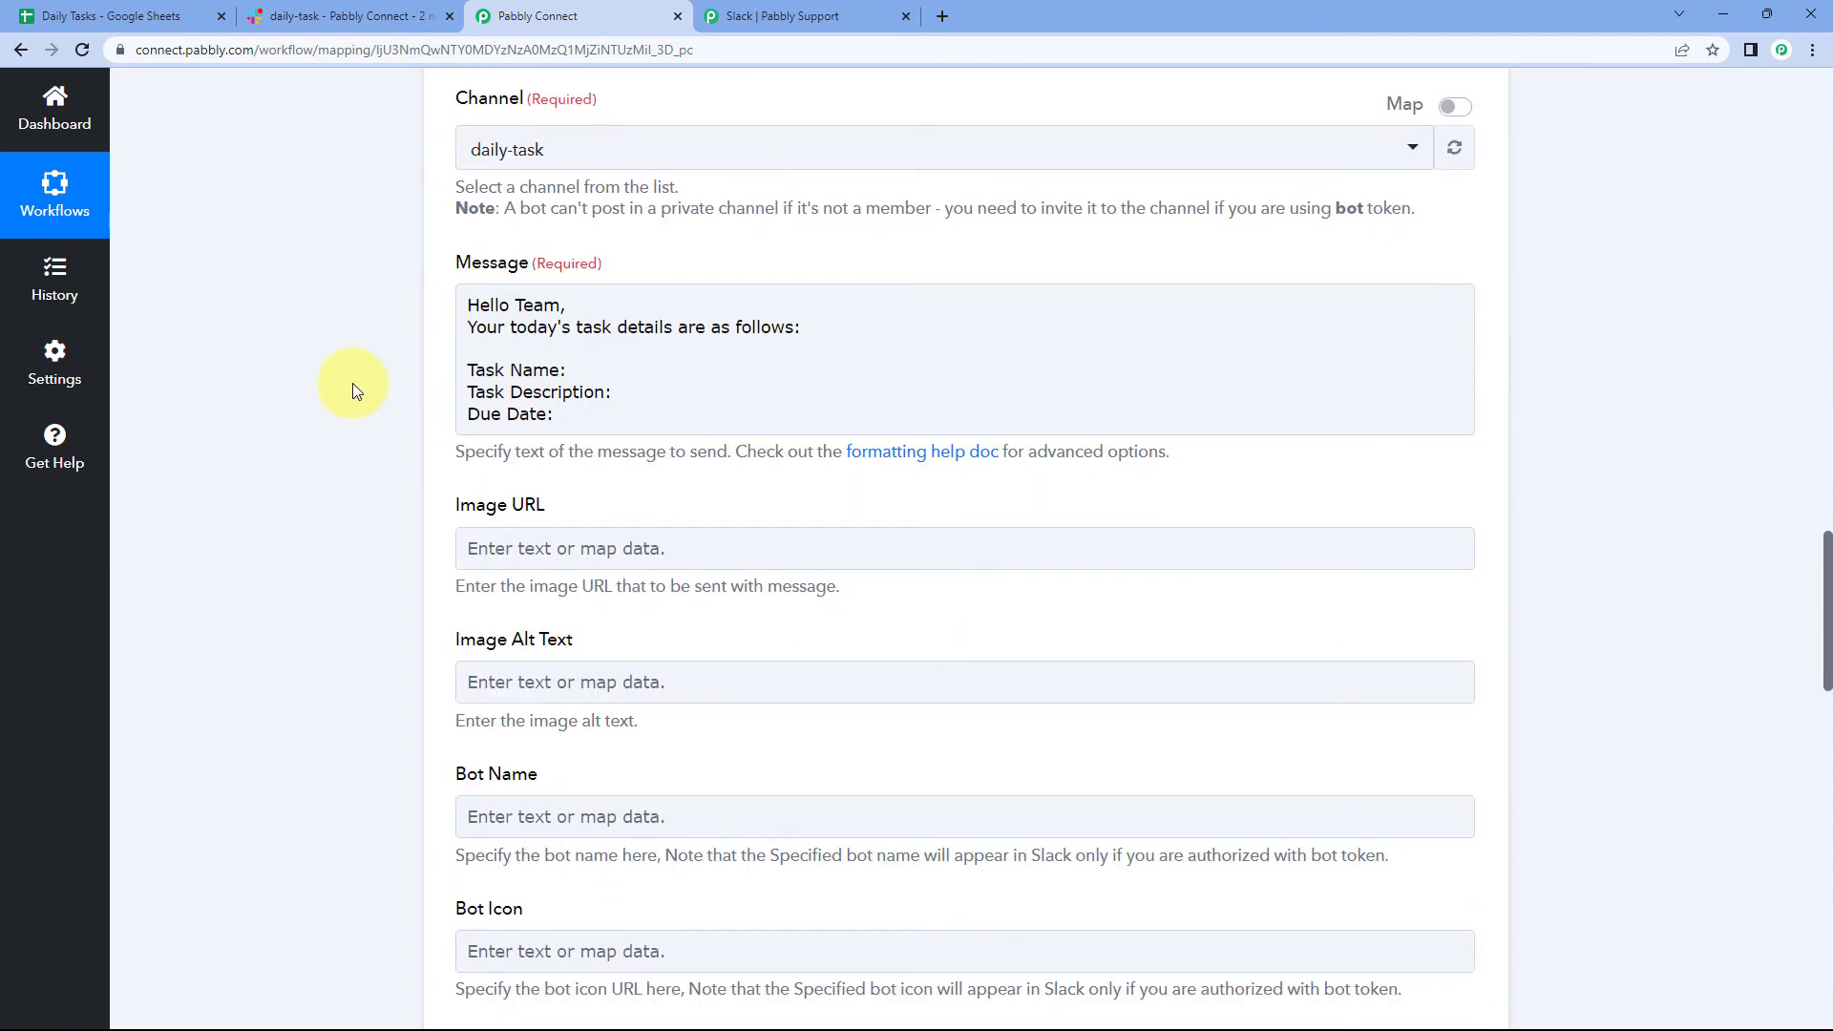
pyautogui.scroll(-2, 449, 392)
pyautogui.scroll(1, 644, 219)
pyautogui.scroll(-1, 646, 271)
pyautogui.click(622, 180)
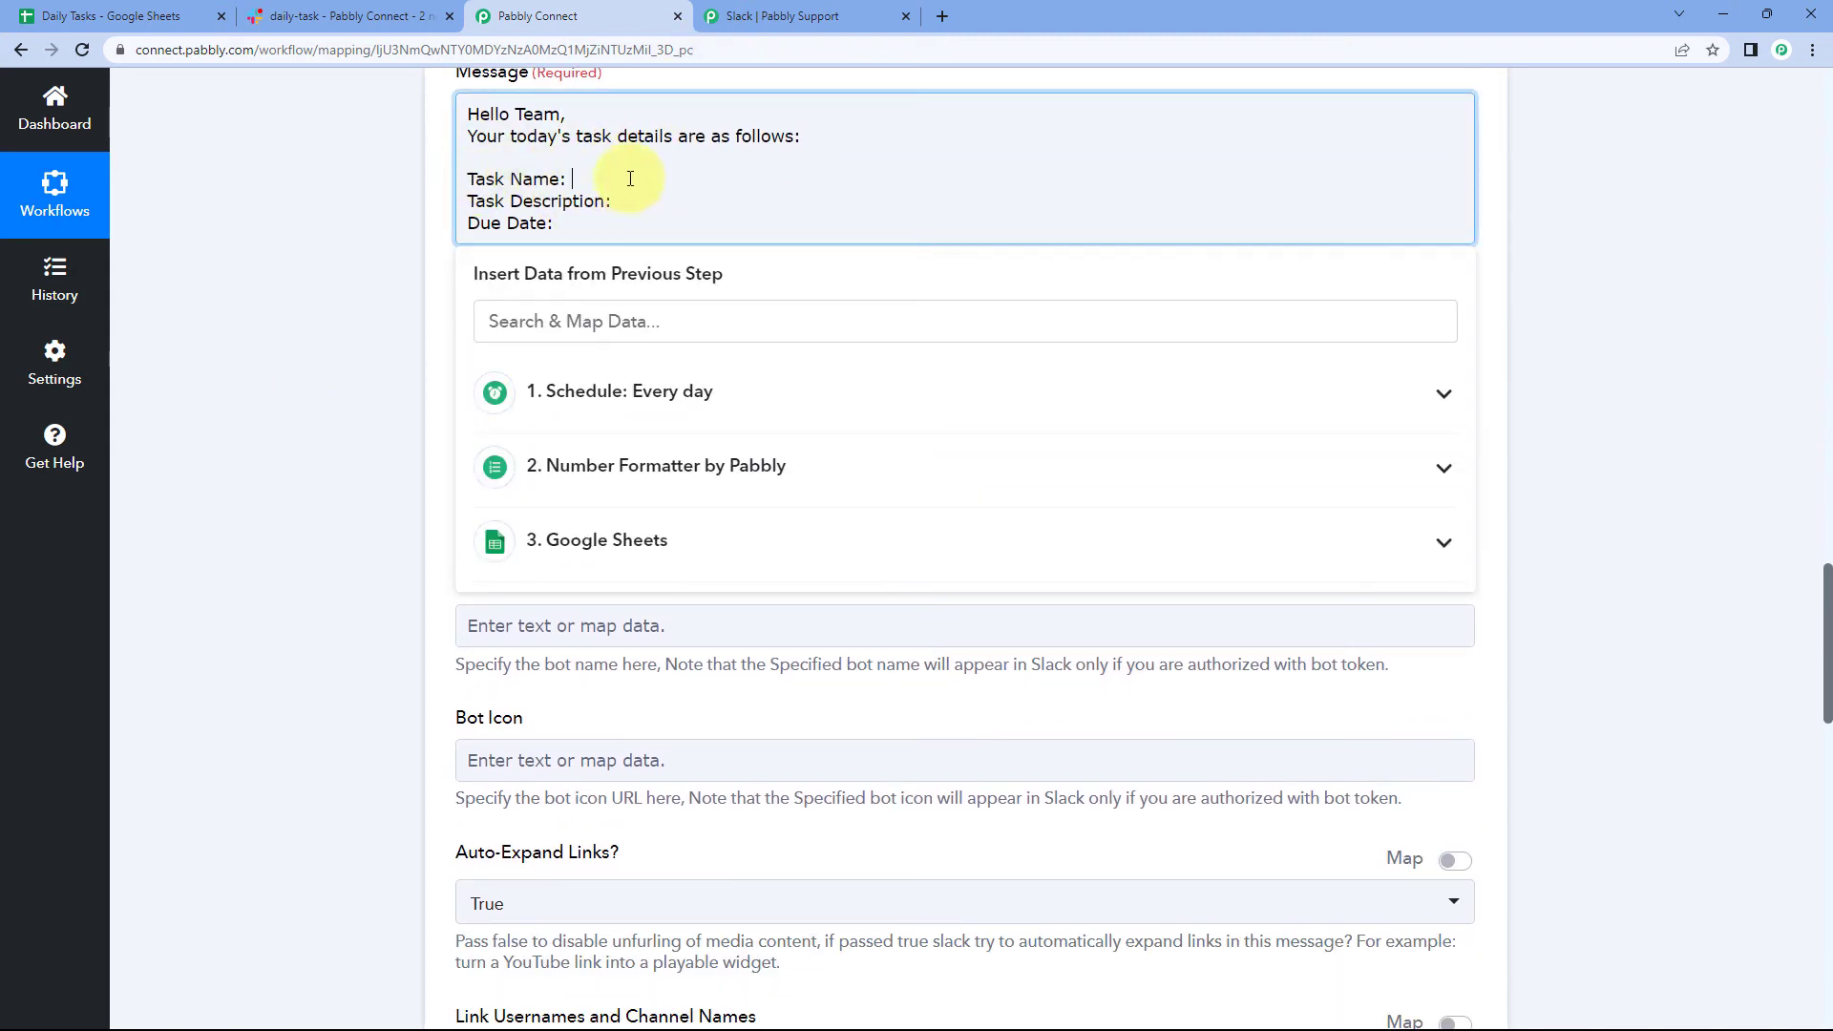
pyautogui.click(167, 16)
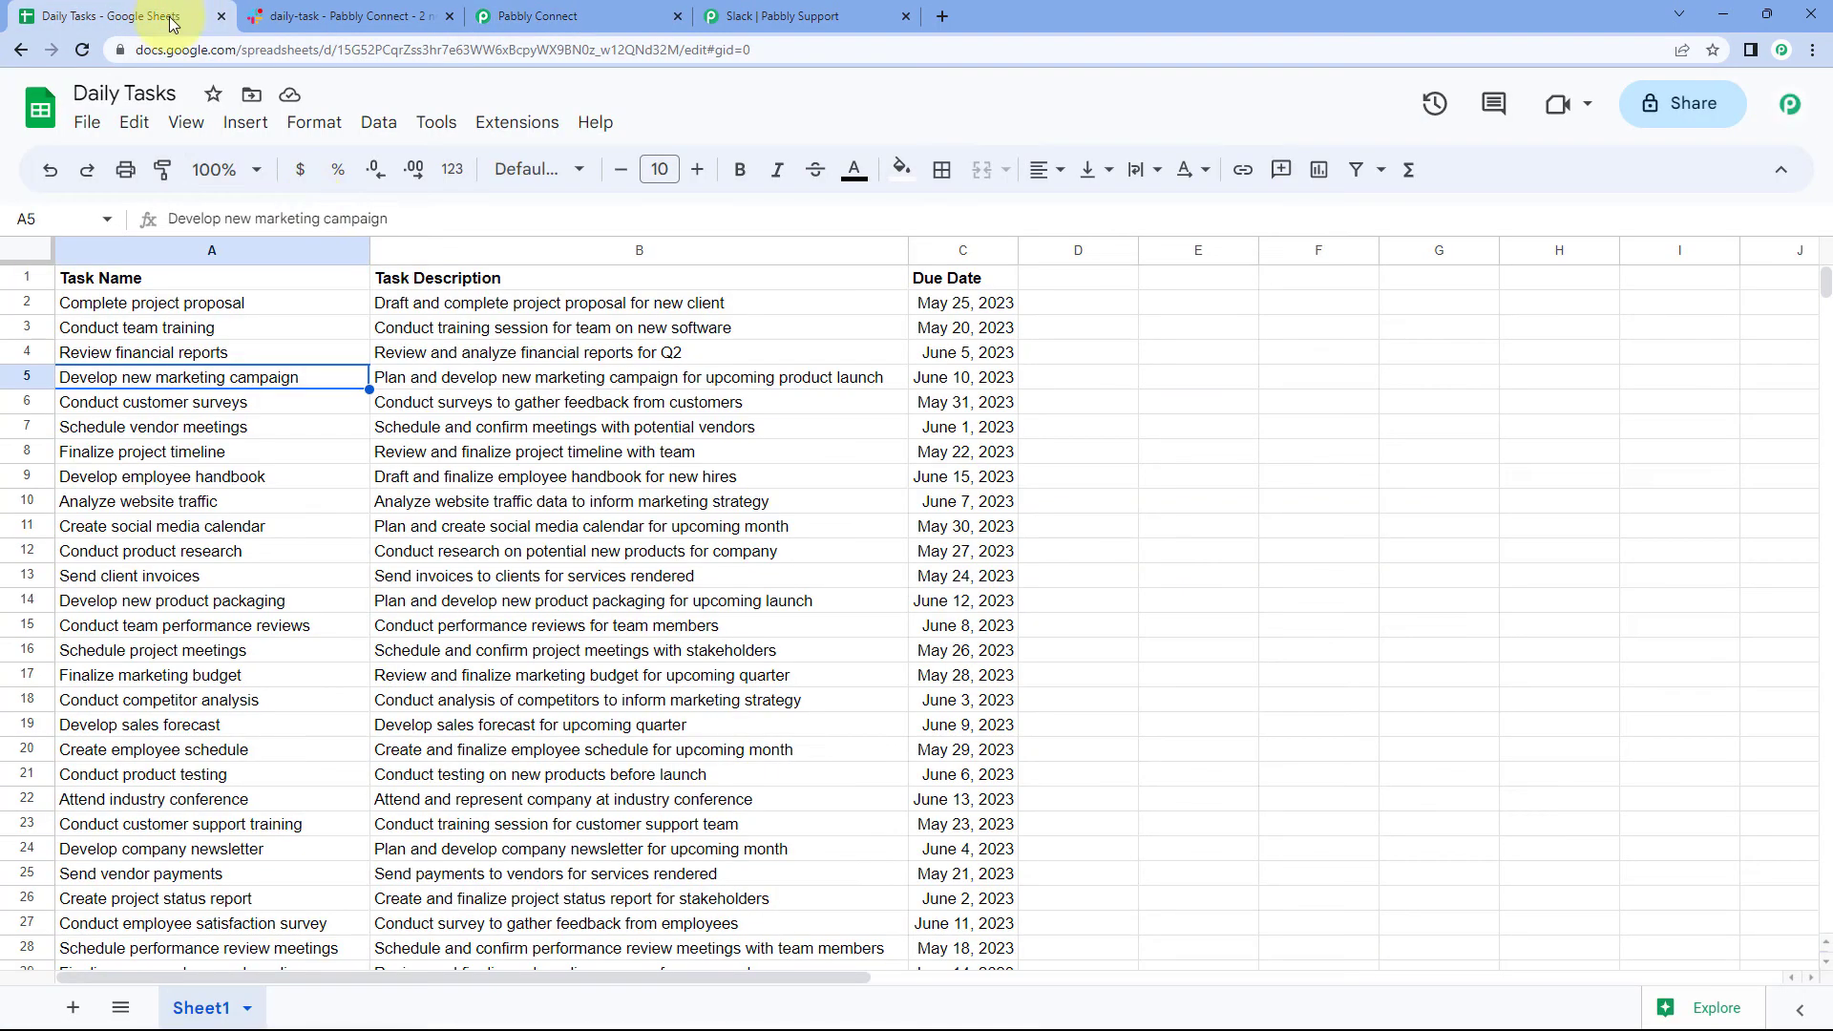
pyautogui.click(288, 312)
pyautogui.click(482, 15)
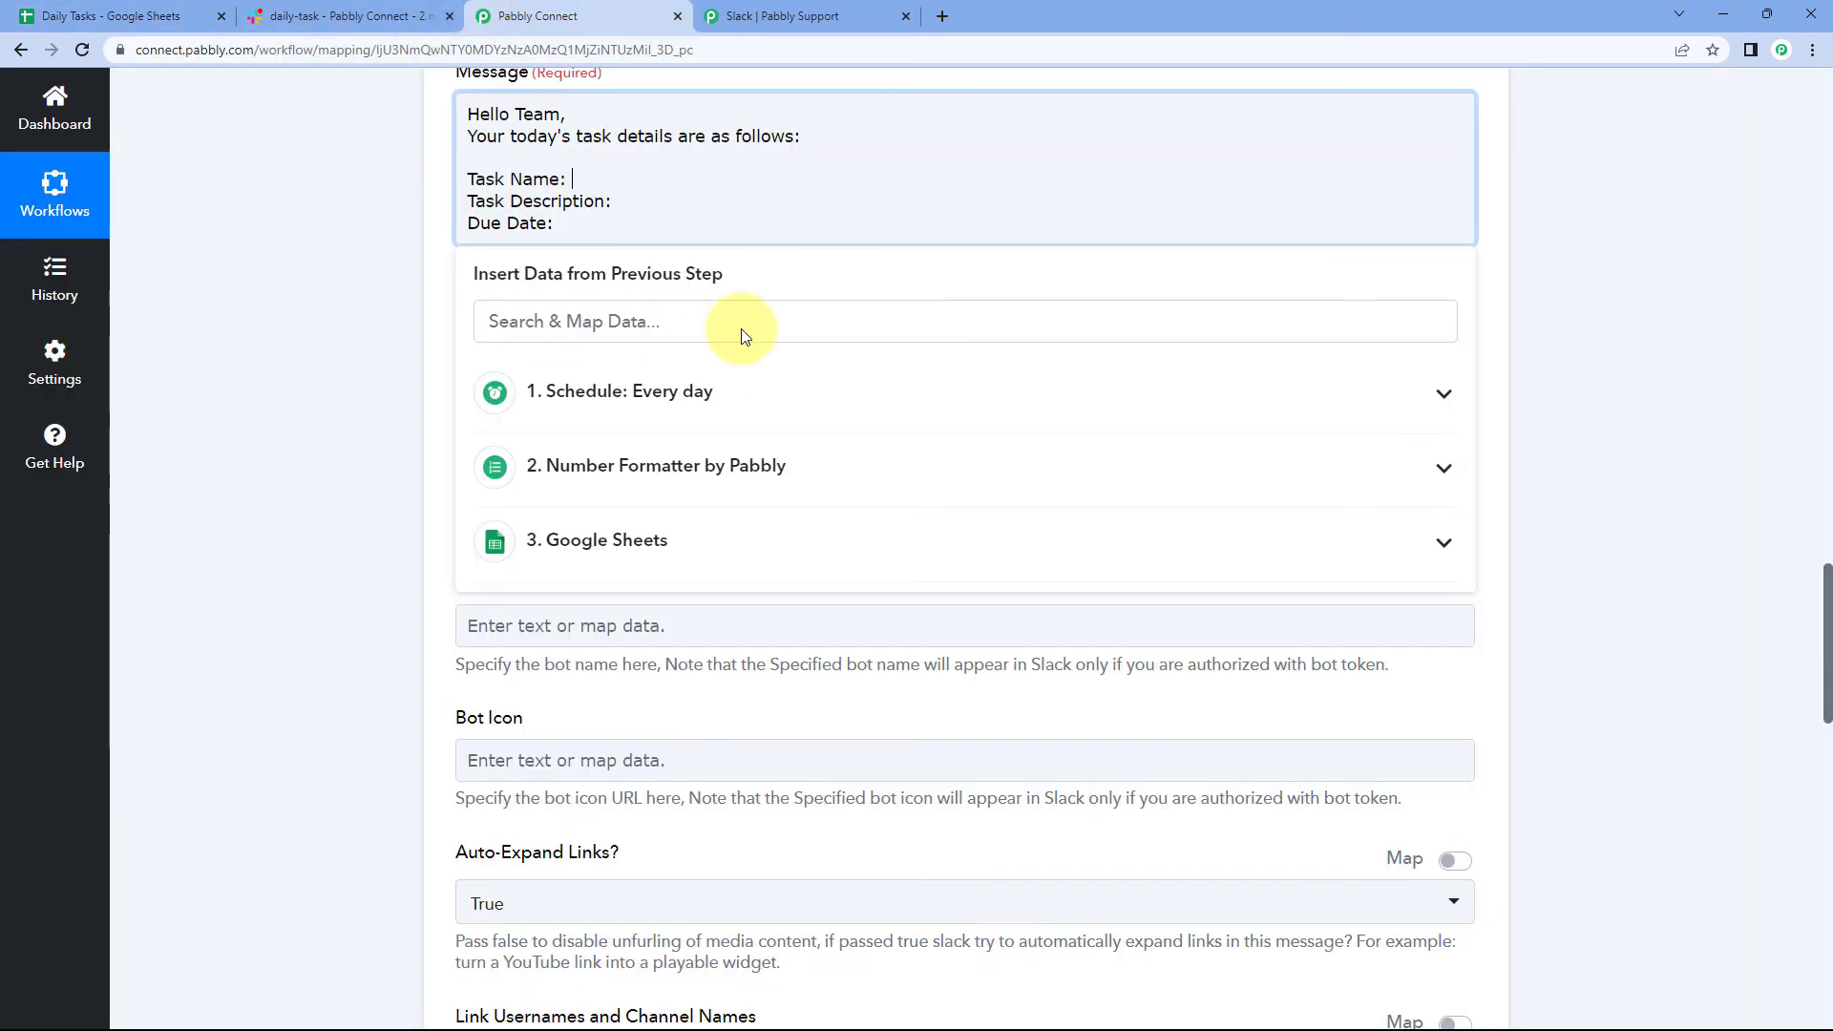
pyautogui.click(684, 549)
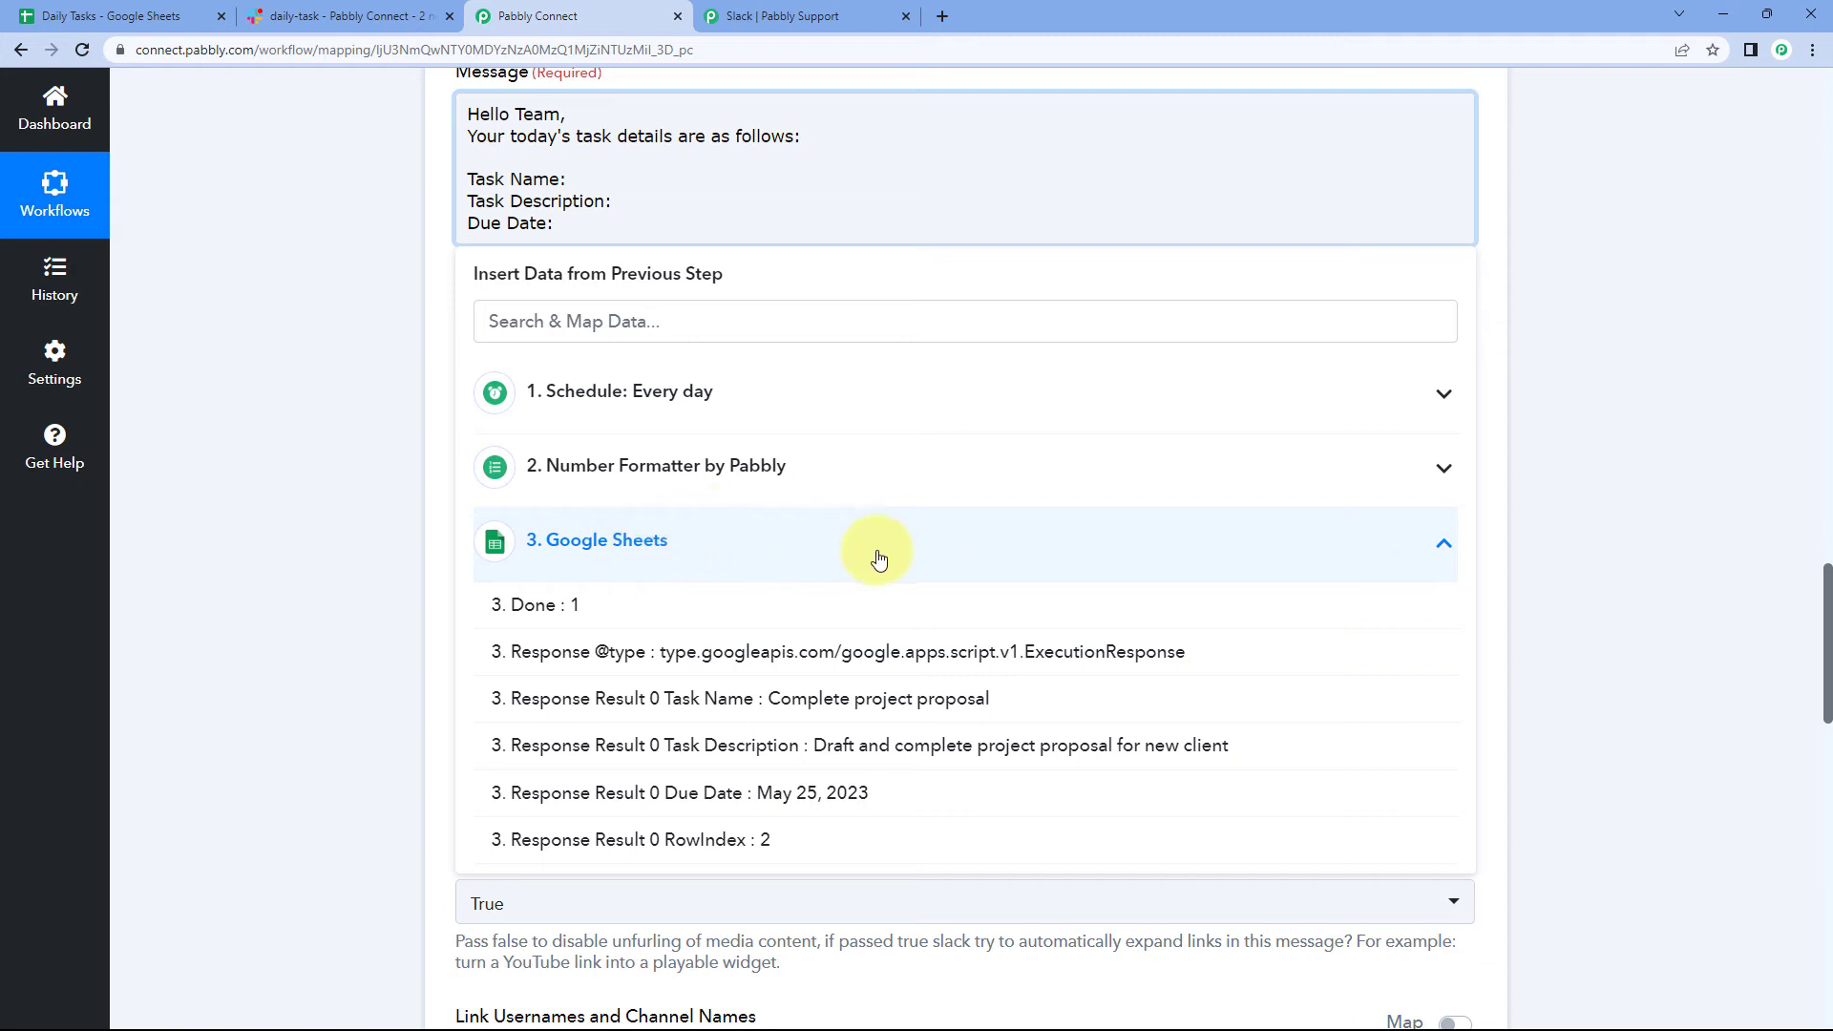
pyautogui.click(722, 698)
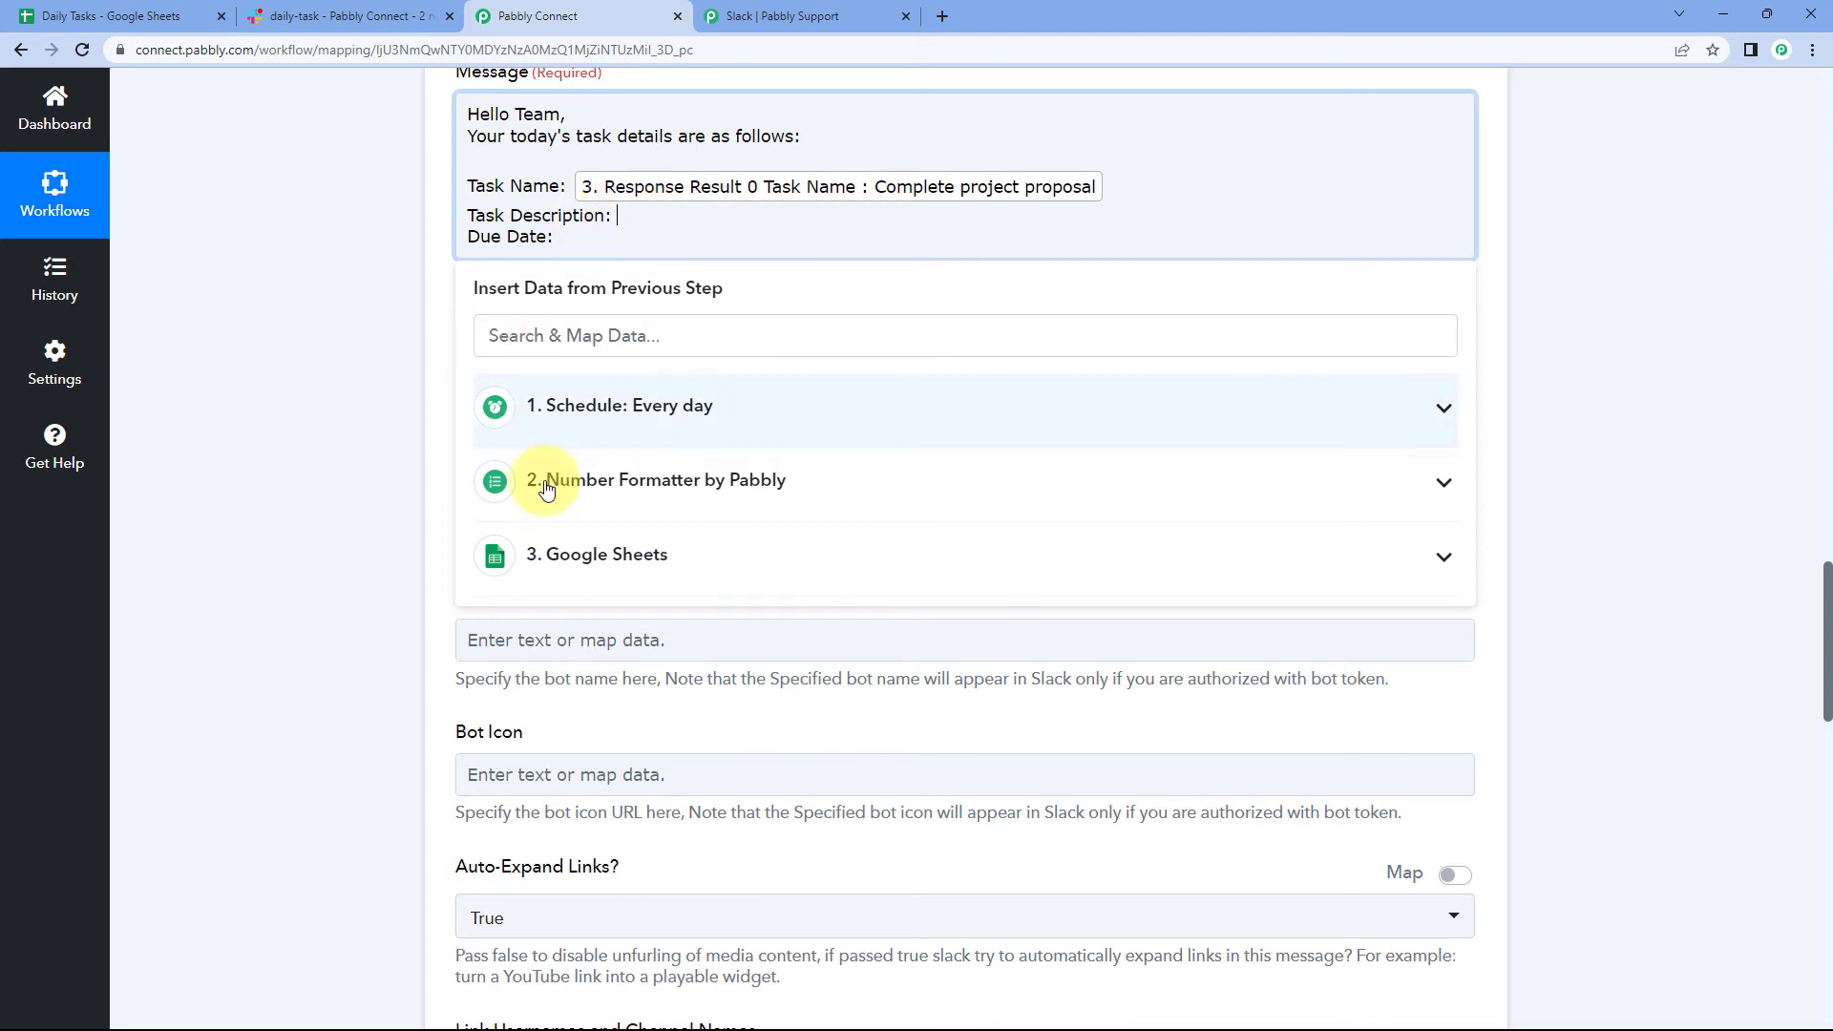
# Map the Google Sheets fields Response Result 0 Task Description and Response Result 0 Due Date after their matching labels in the Slack message
pyautogui.click(642, 561)
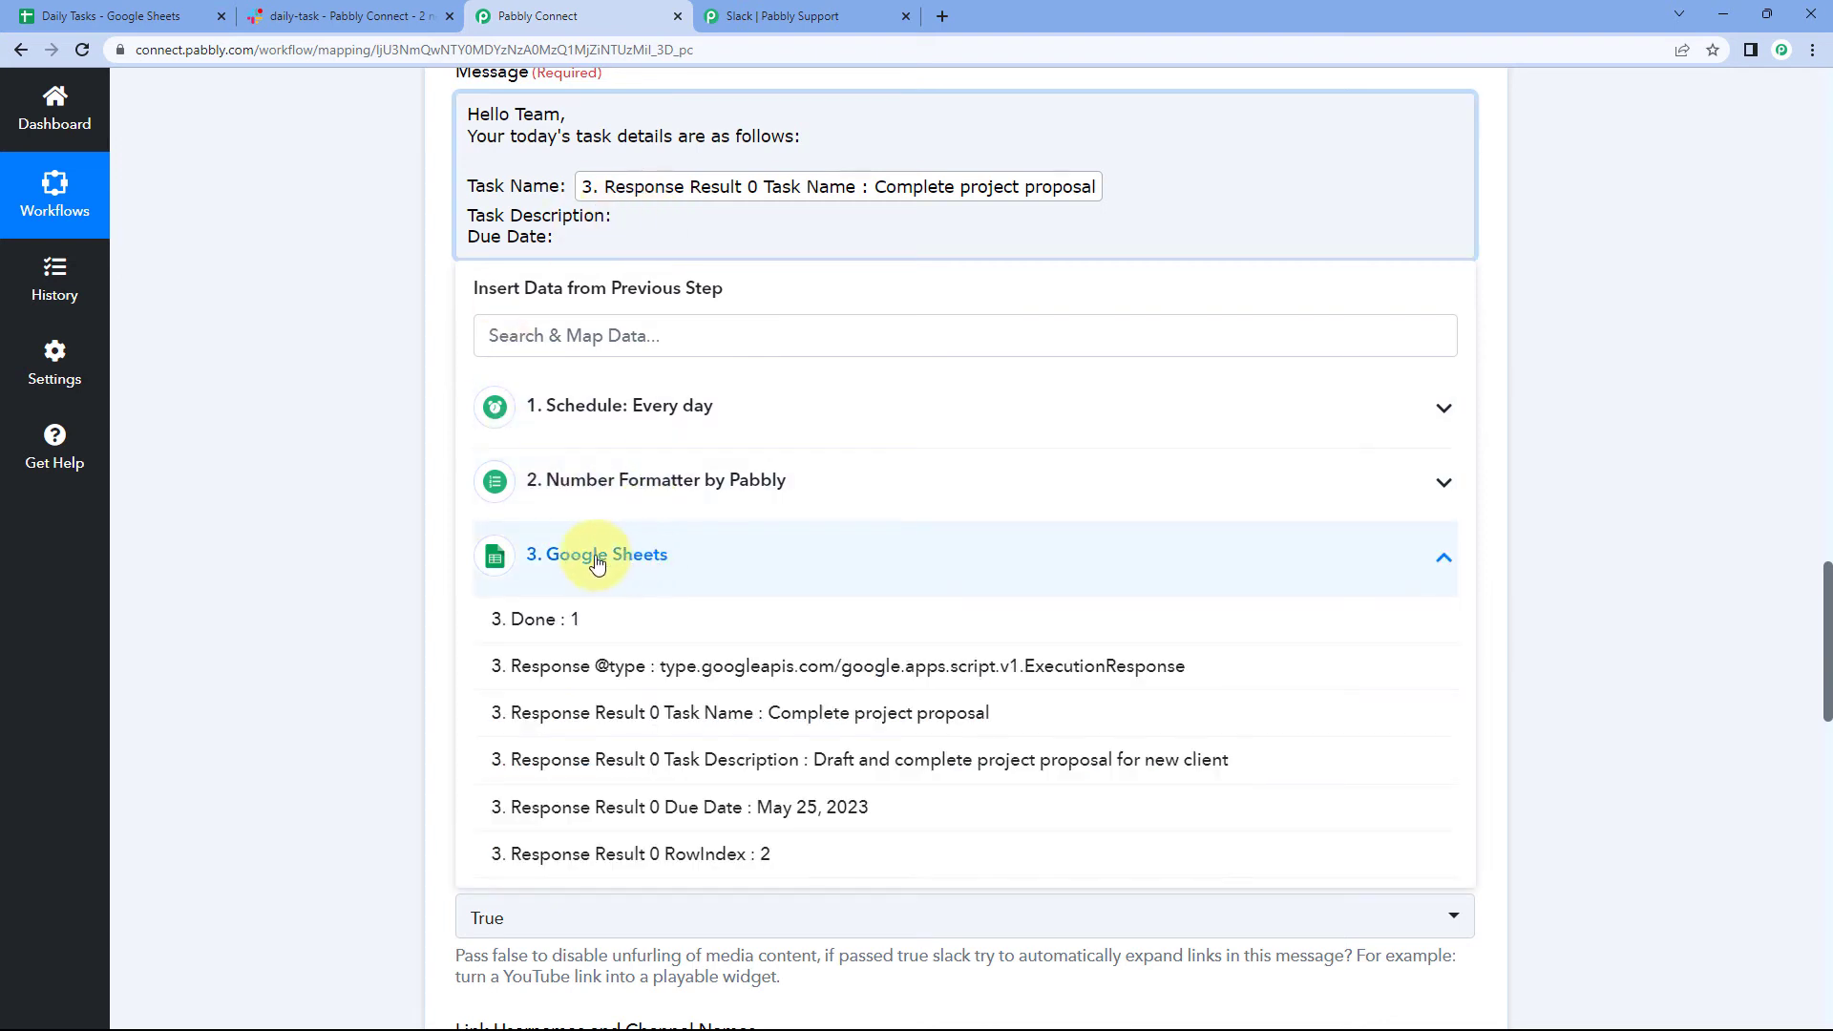
pyautogui.click(644, 760)
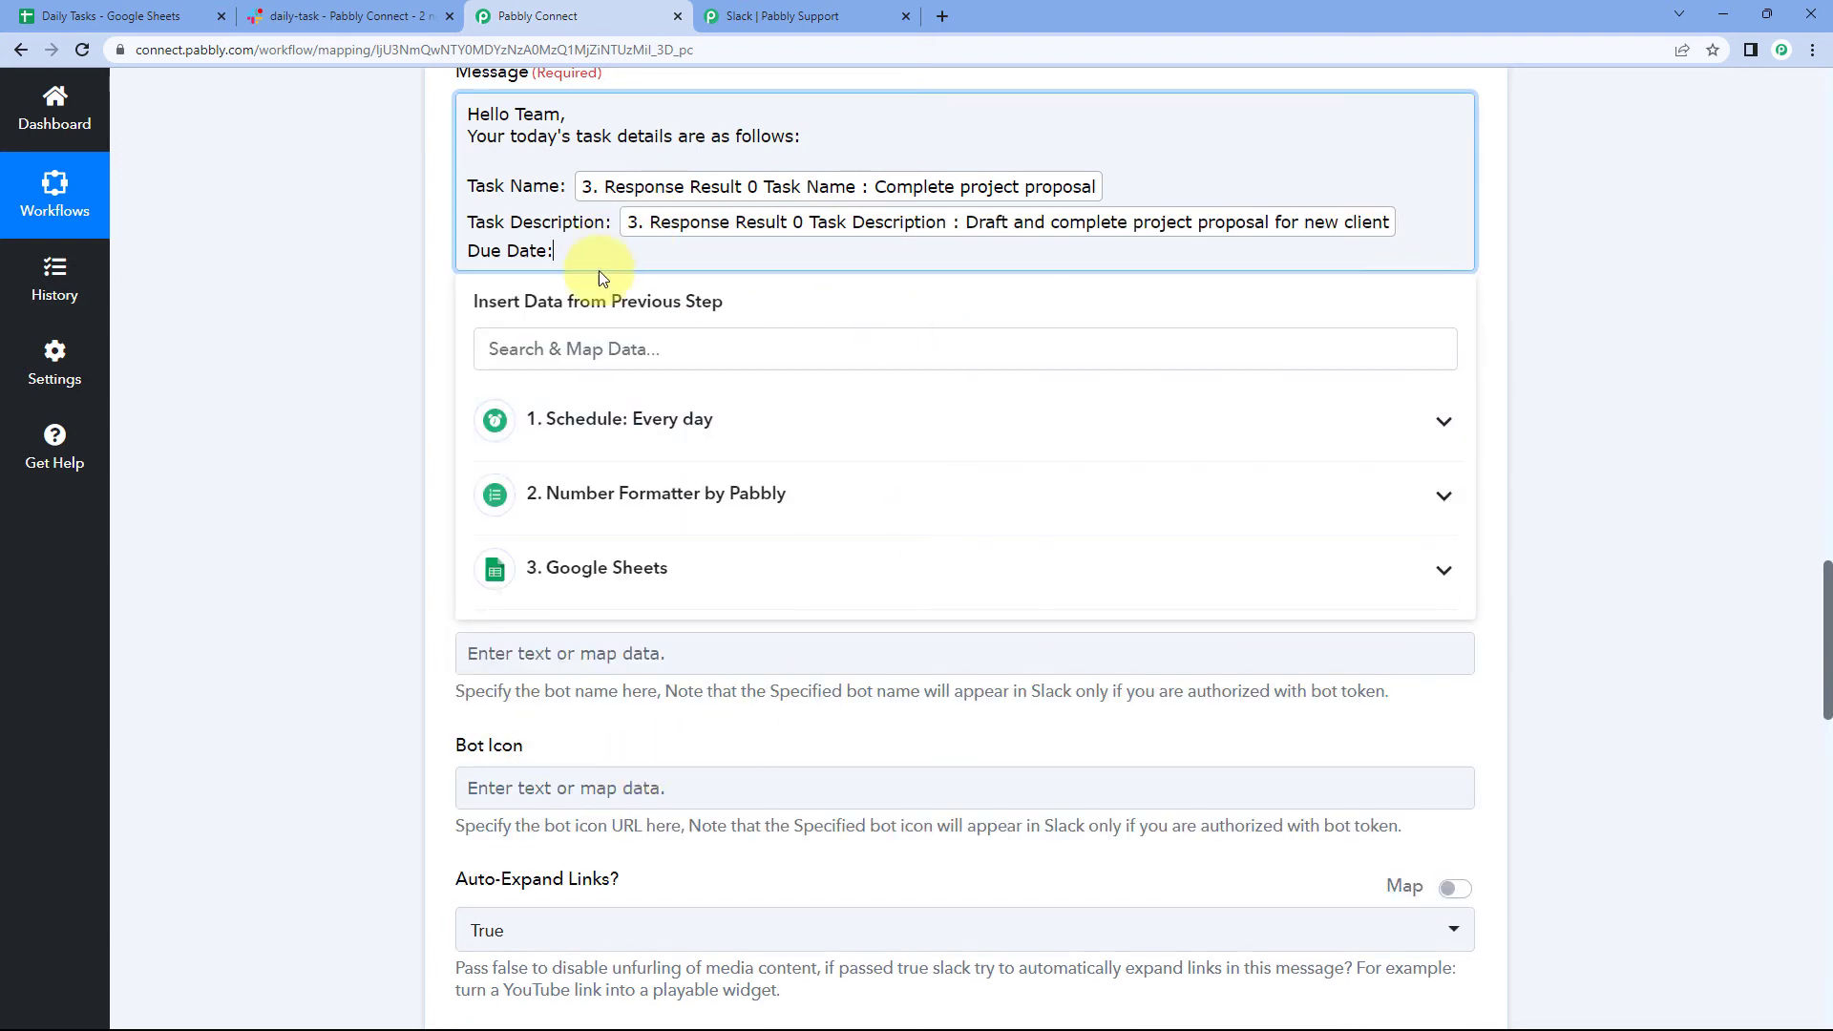
pyautogui.doubleClick(642, 499)
pyautogui.click(655, 573)
pyautogui.click(657, 824)
pyautogui.click(382, 418)
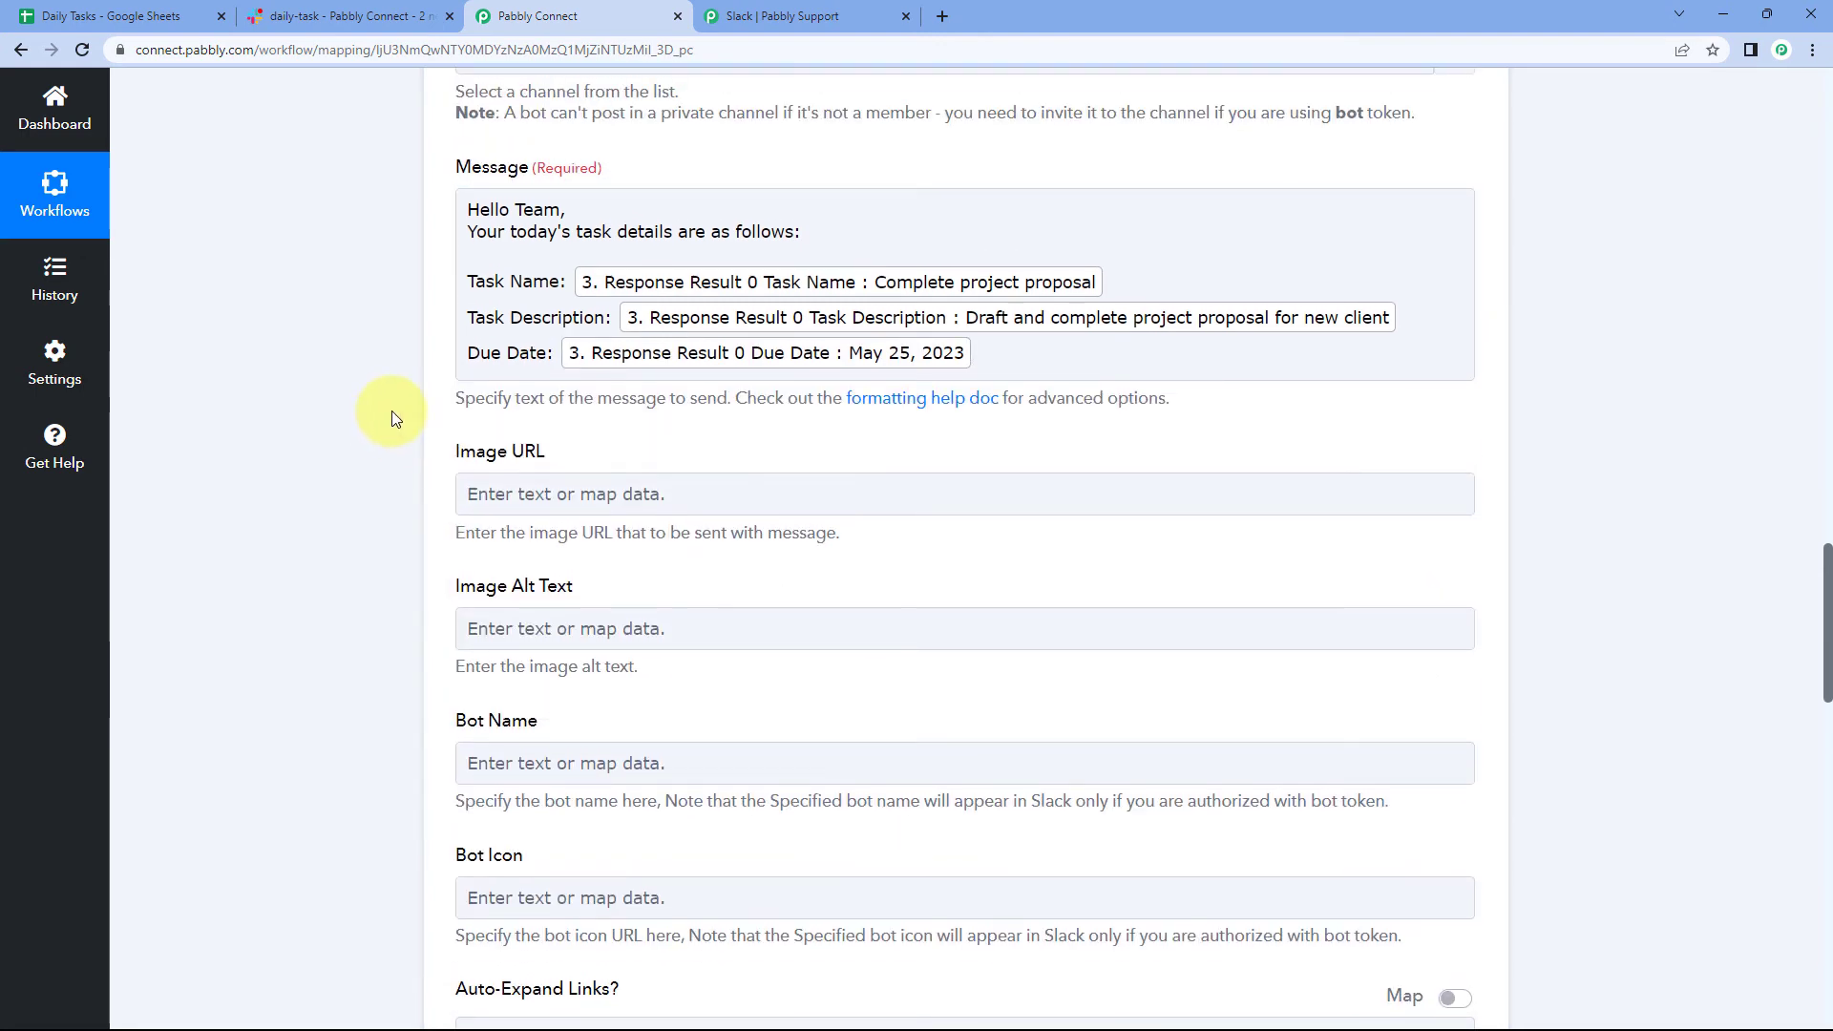
# Review the finished message and the optional image and bot fields of the Slack action, checking the daily-task channel in Slack as well
pyautogui.click(648, 231)
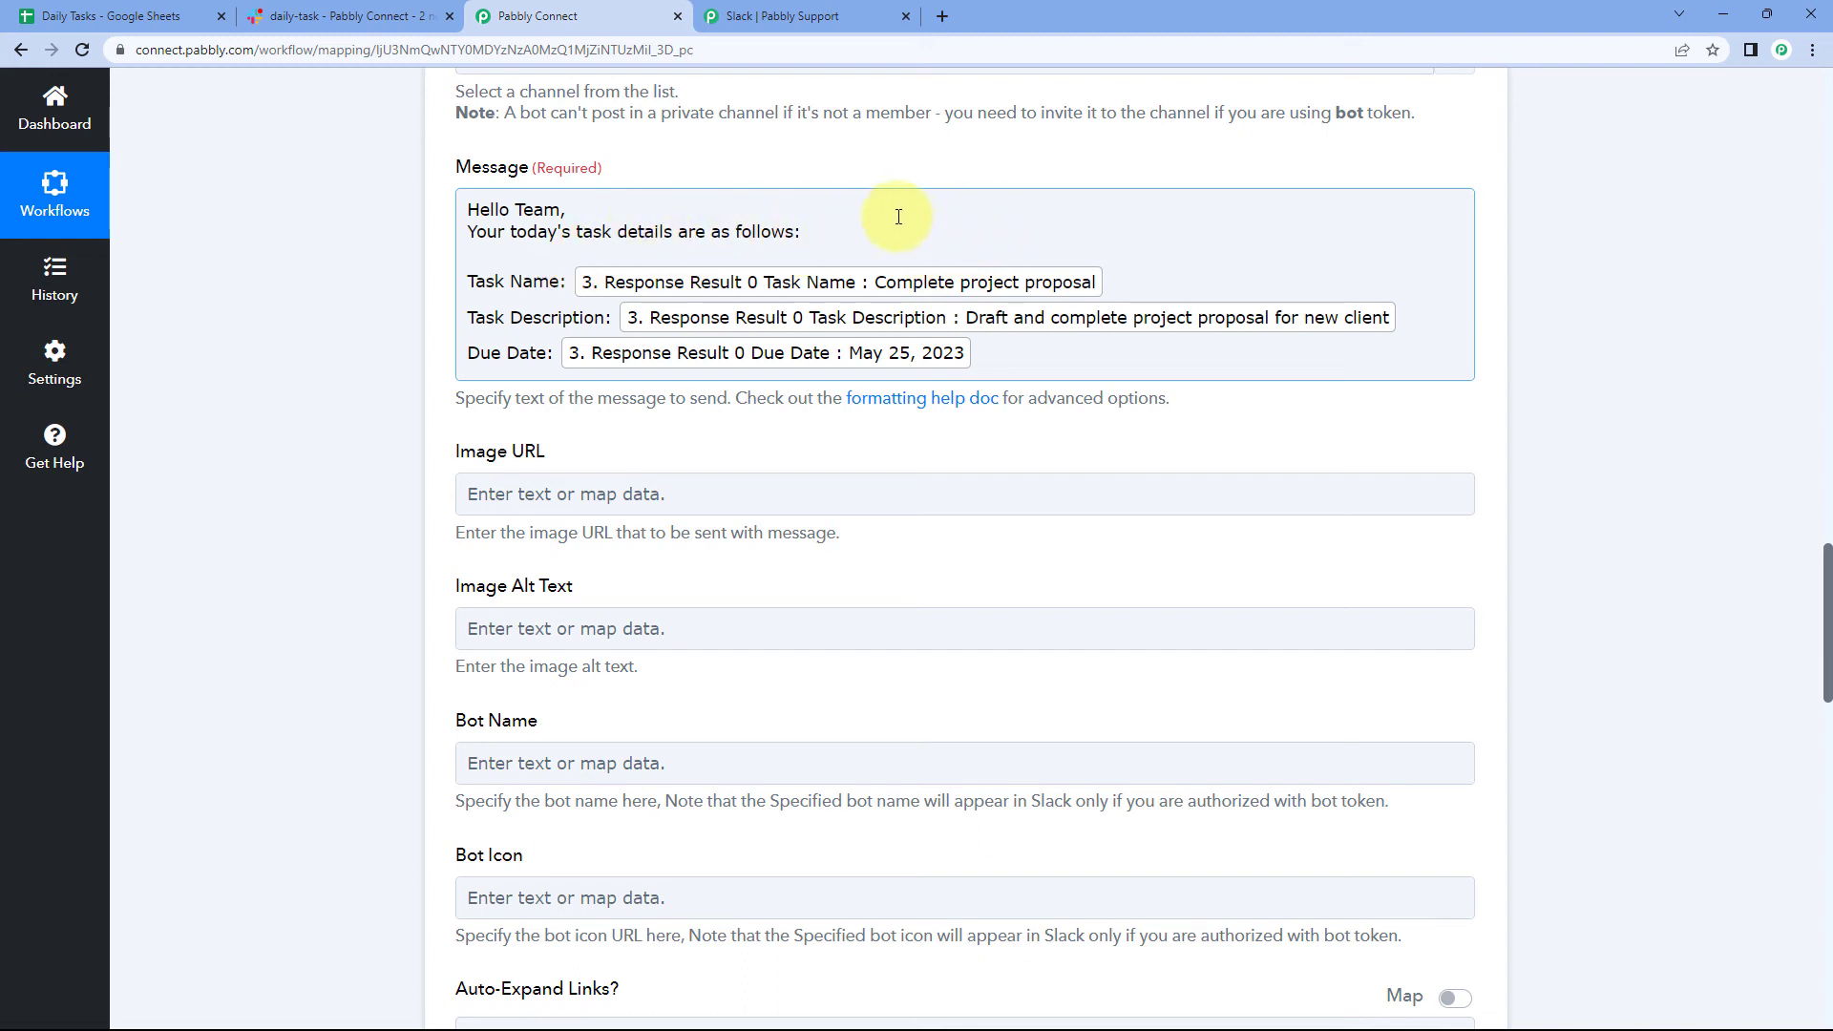
pyautogui.click(824, 155)
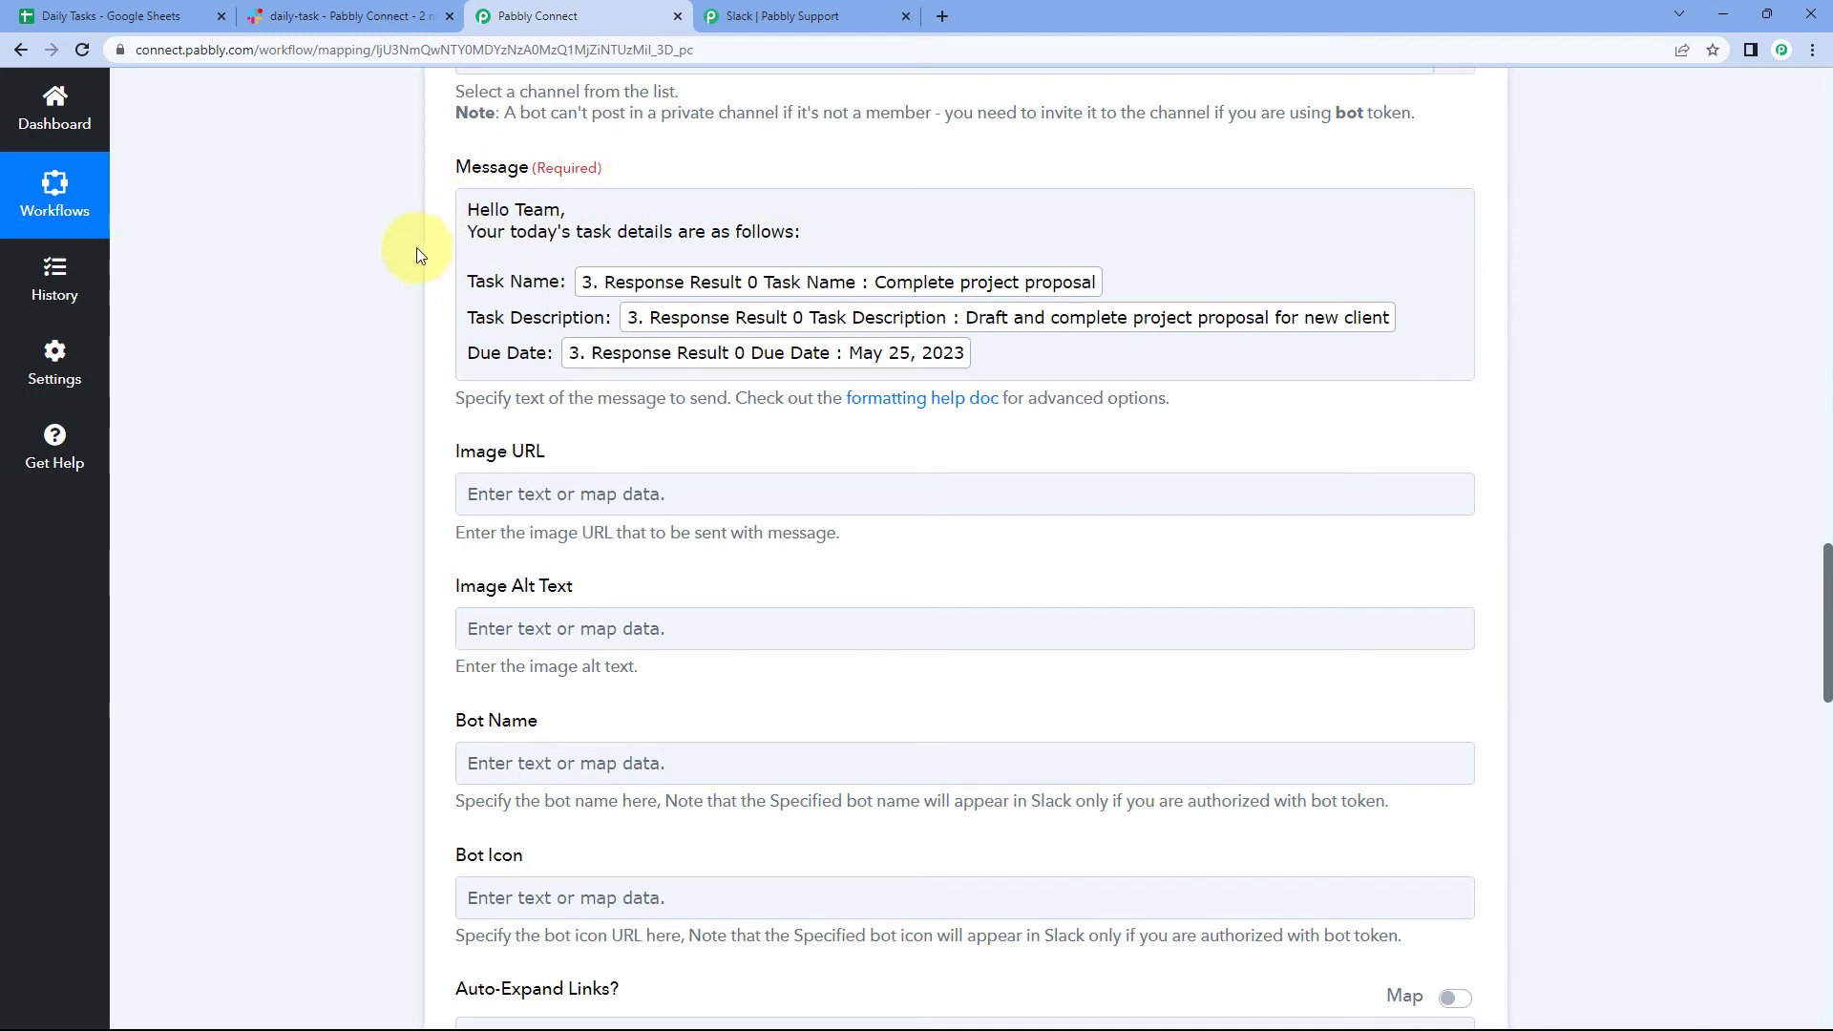
pyautogui.scroll(-3, 381, 250)
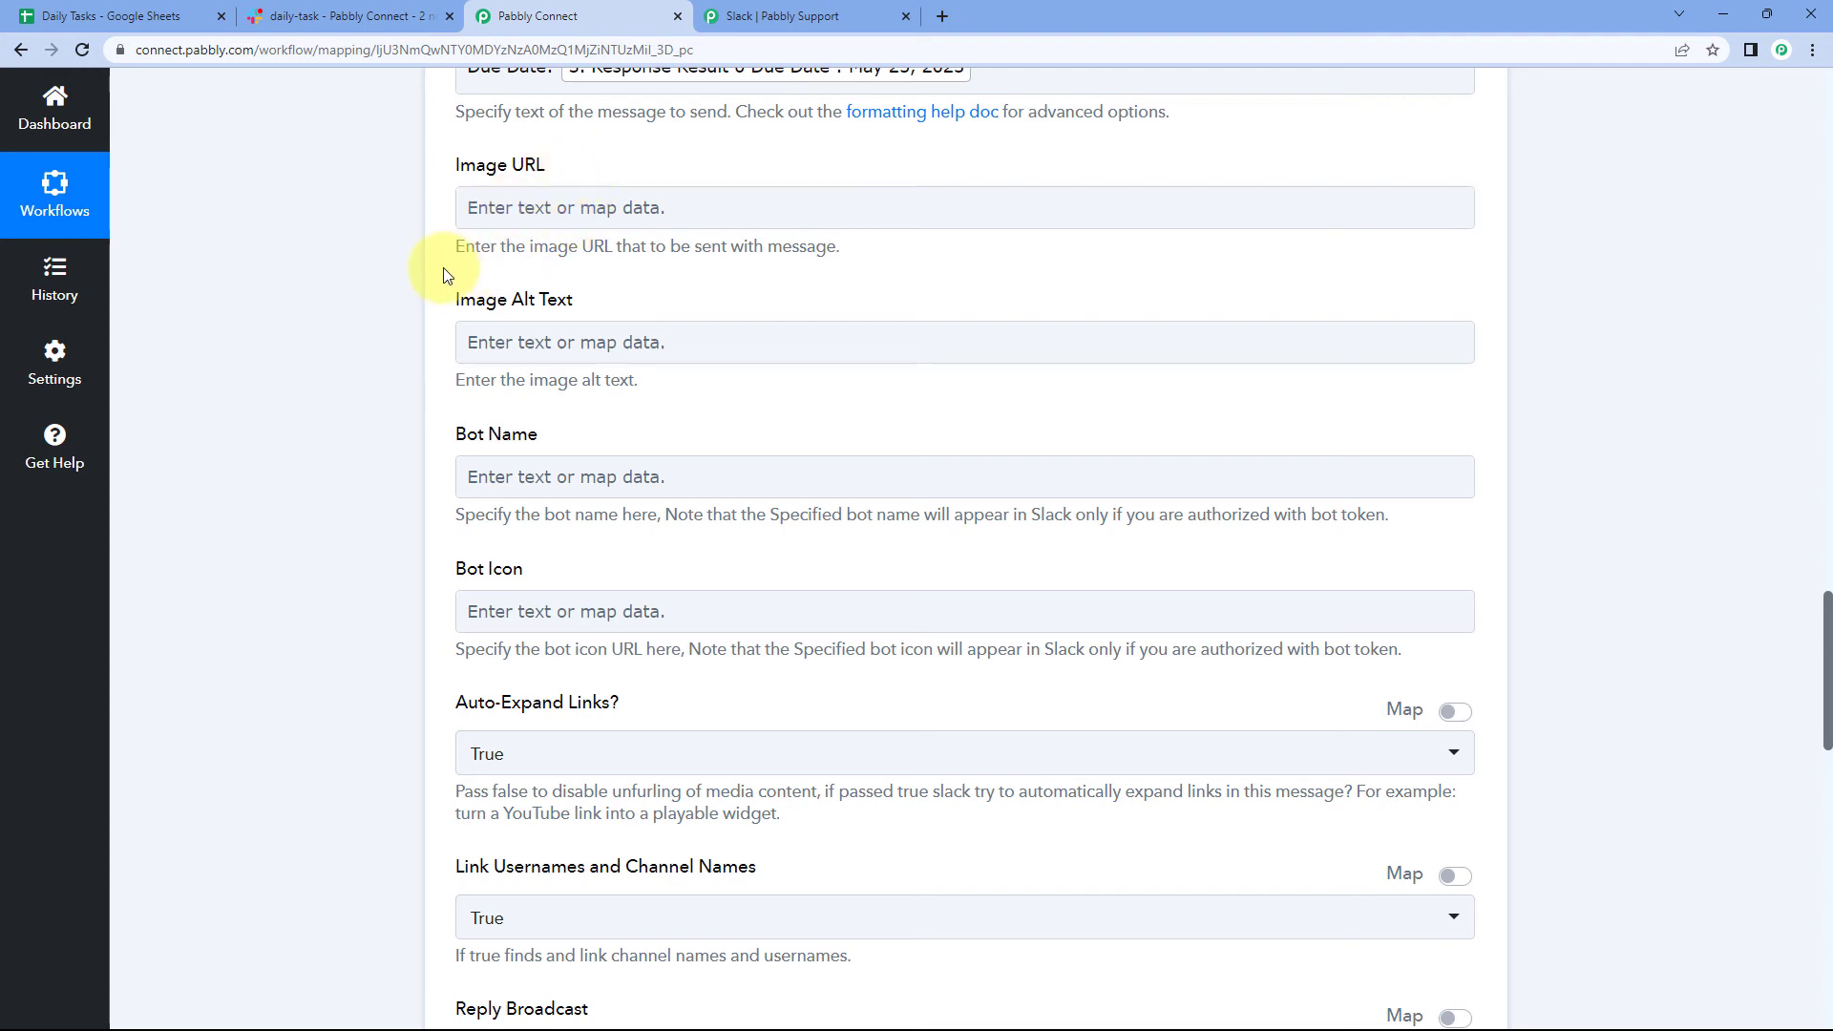
pyautogui.scroll(-3, 444, 276)
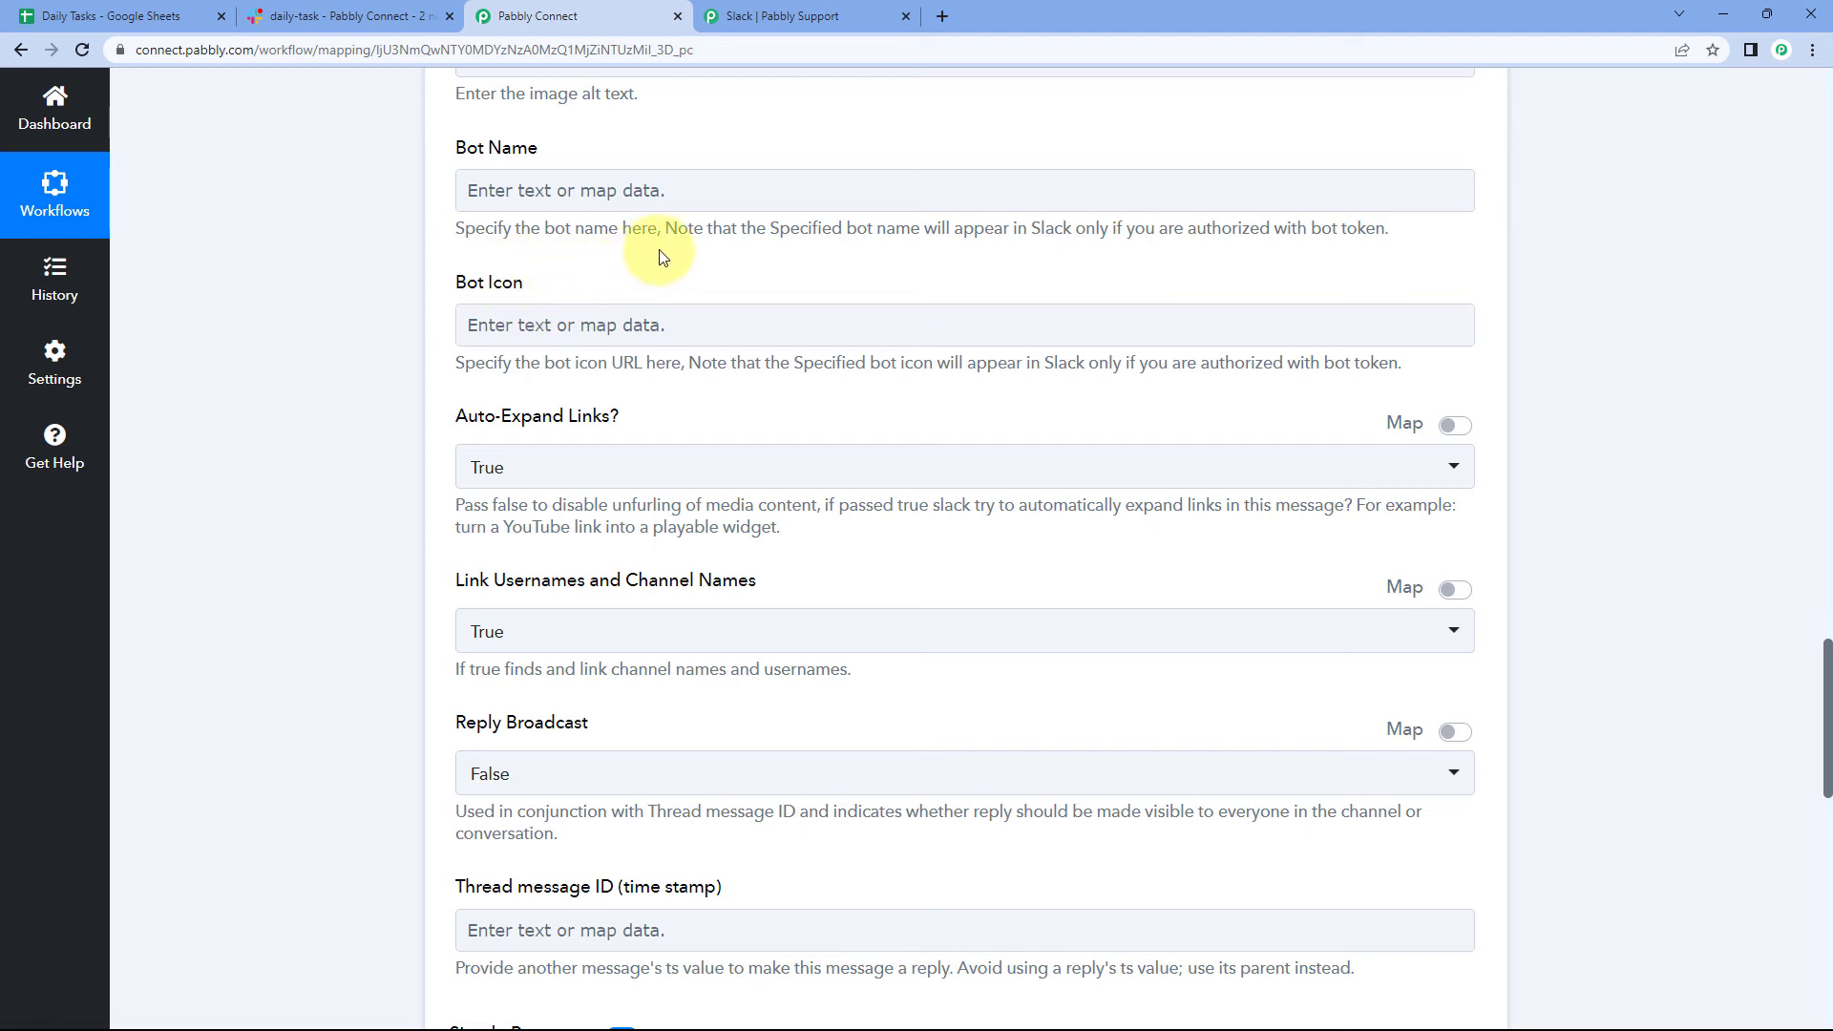
pyautogui.click(373, 15)
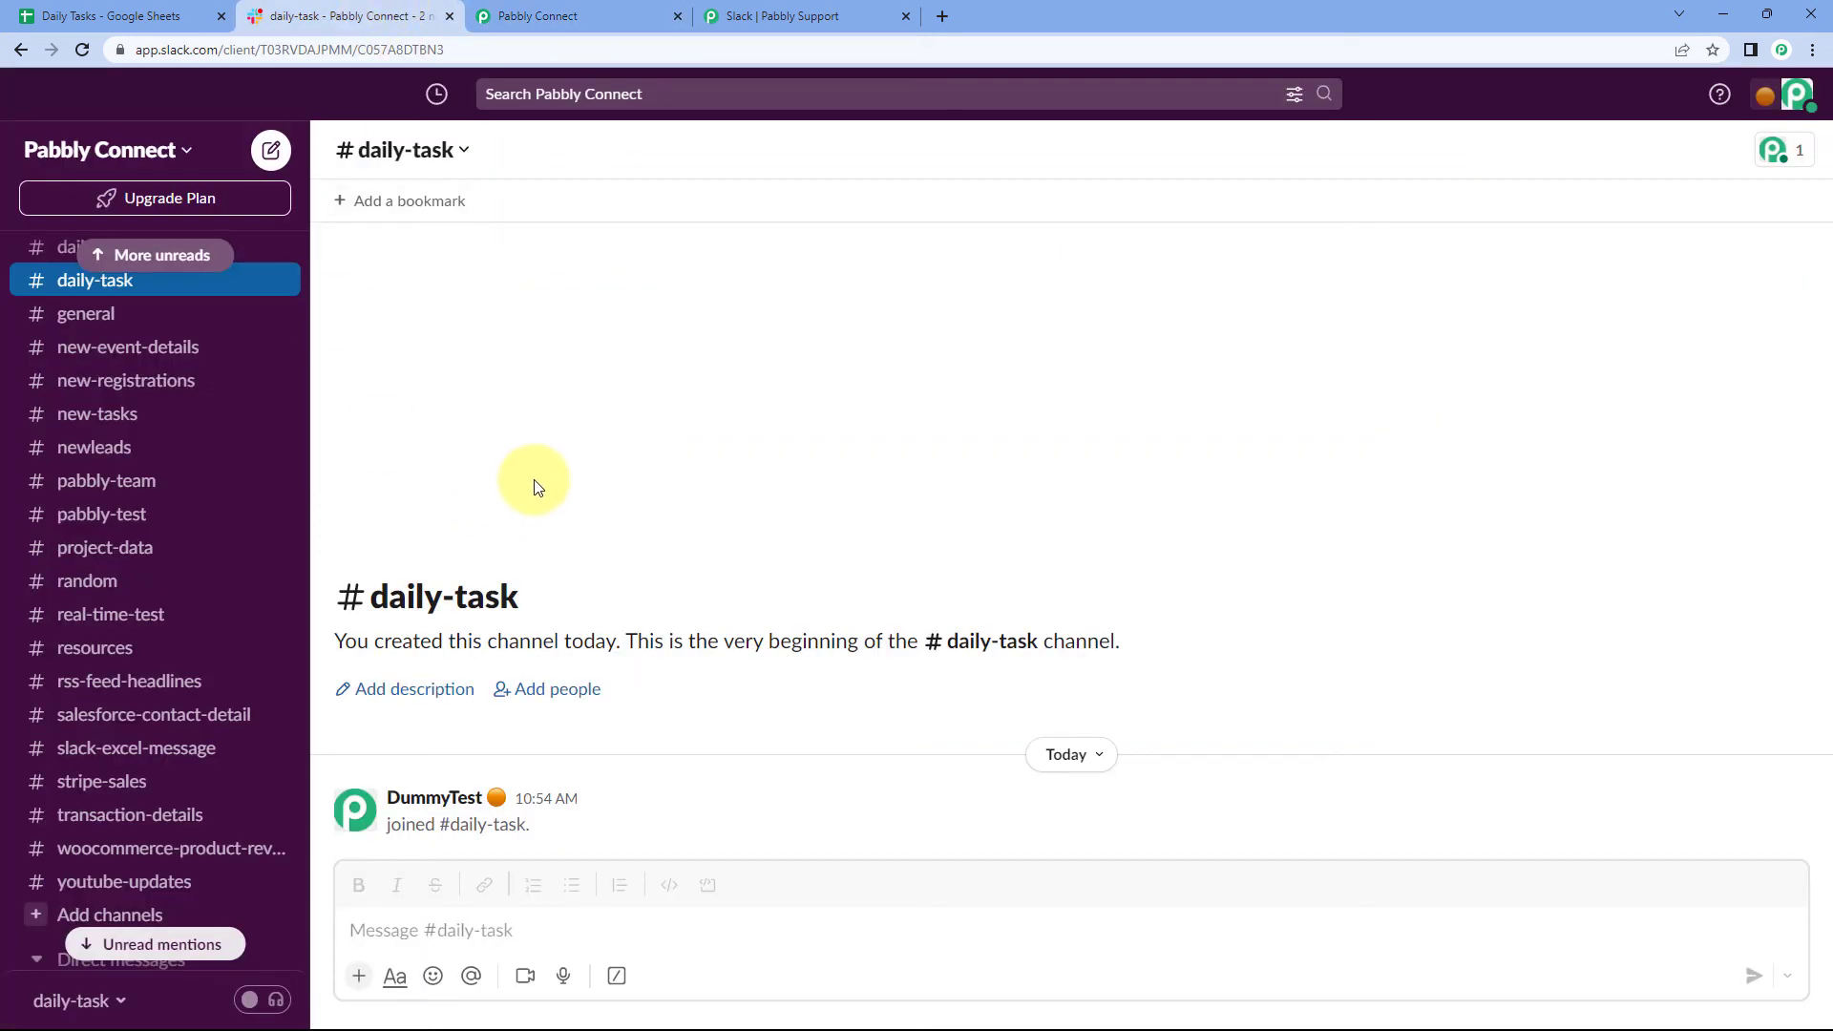
pyautogui.click(583, 11)
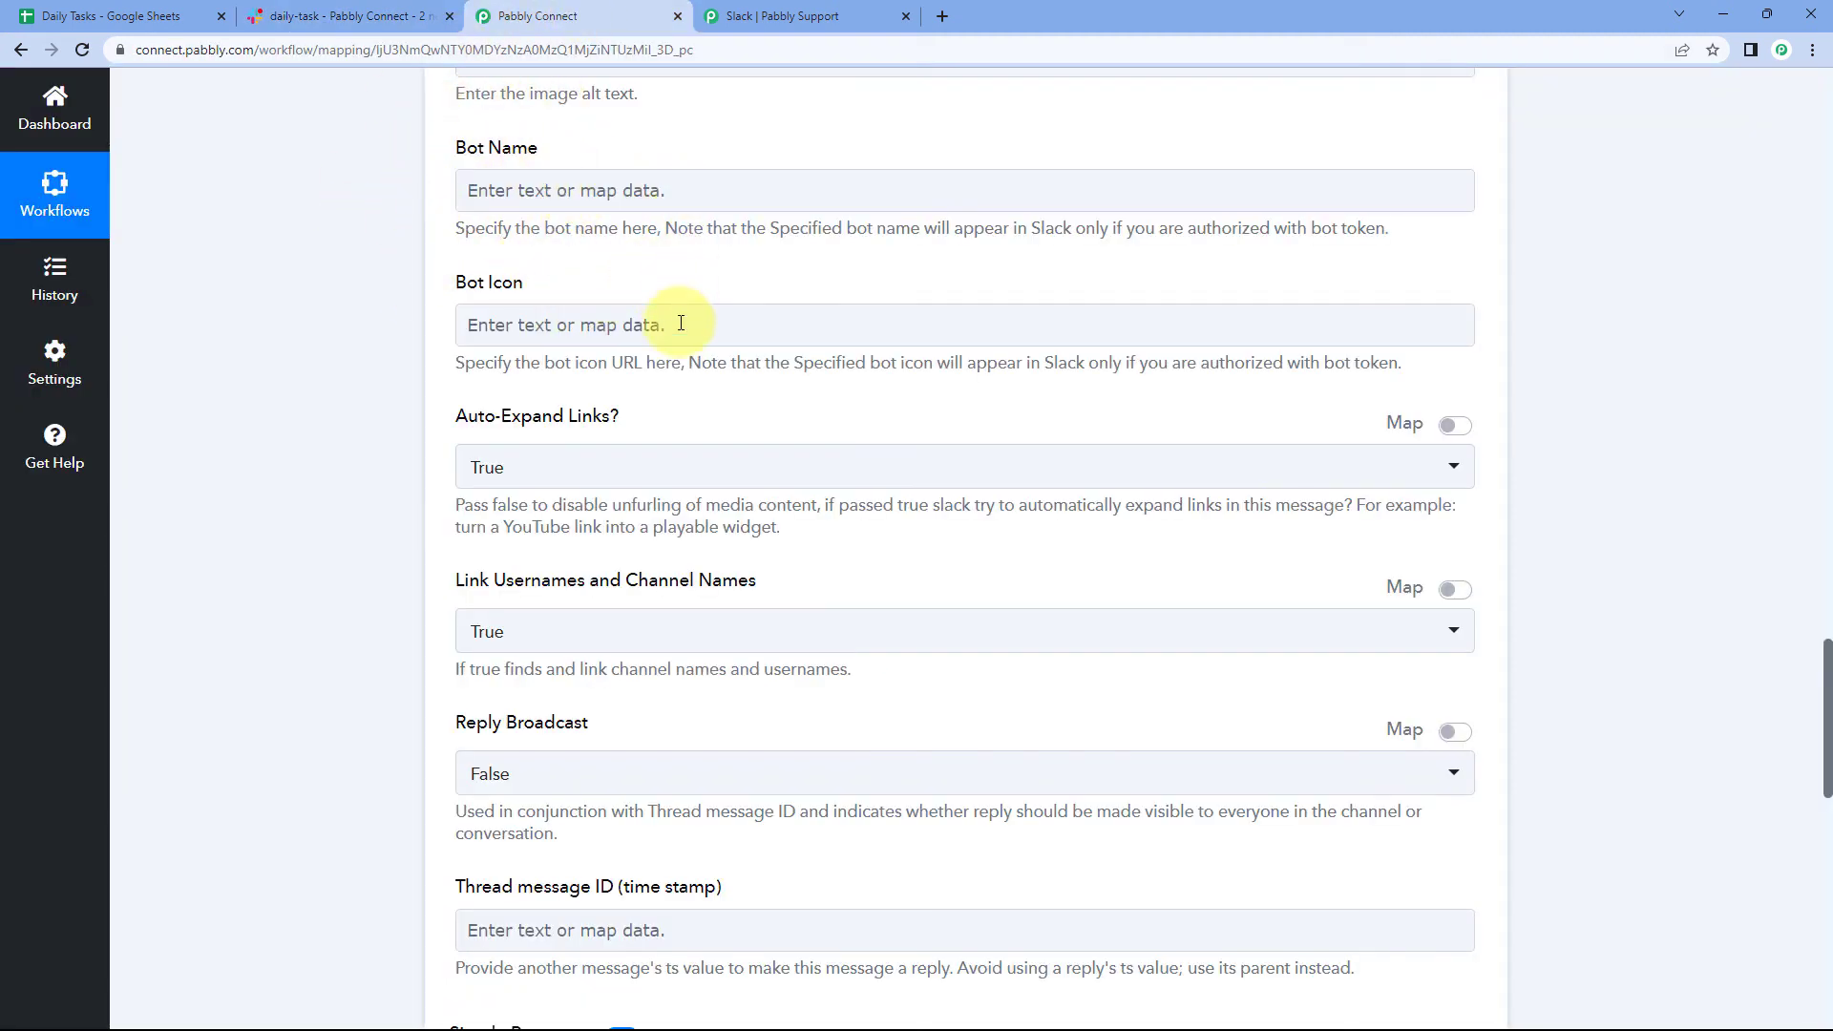
pyautogui.click(543, 190)
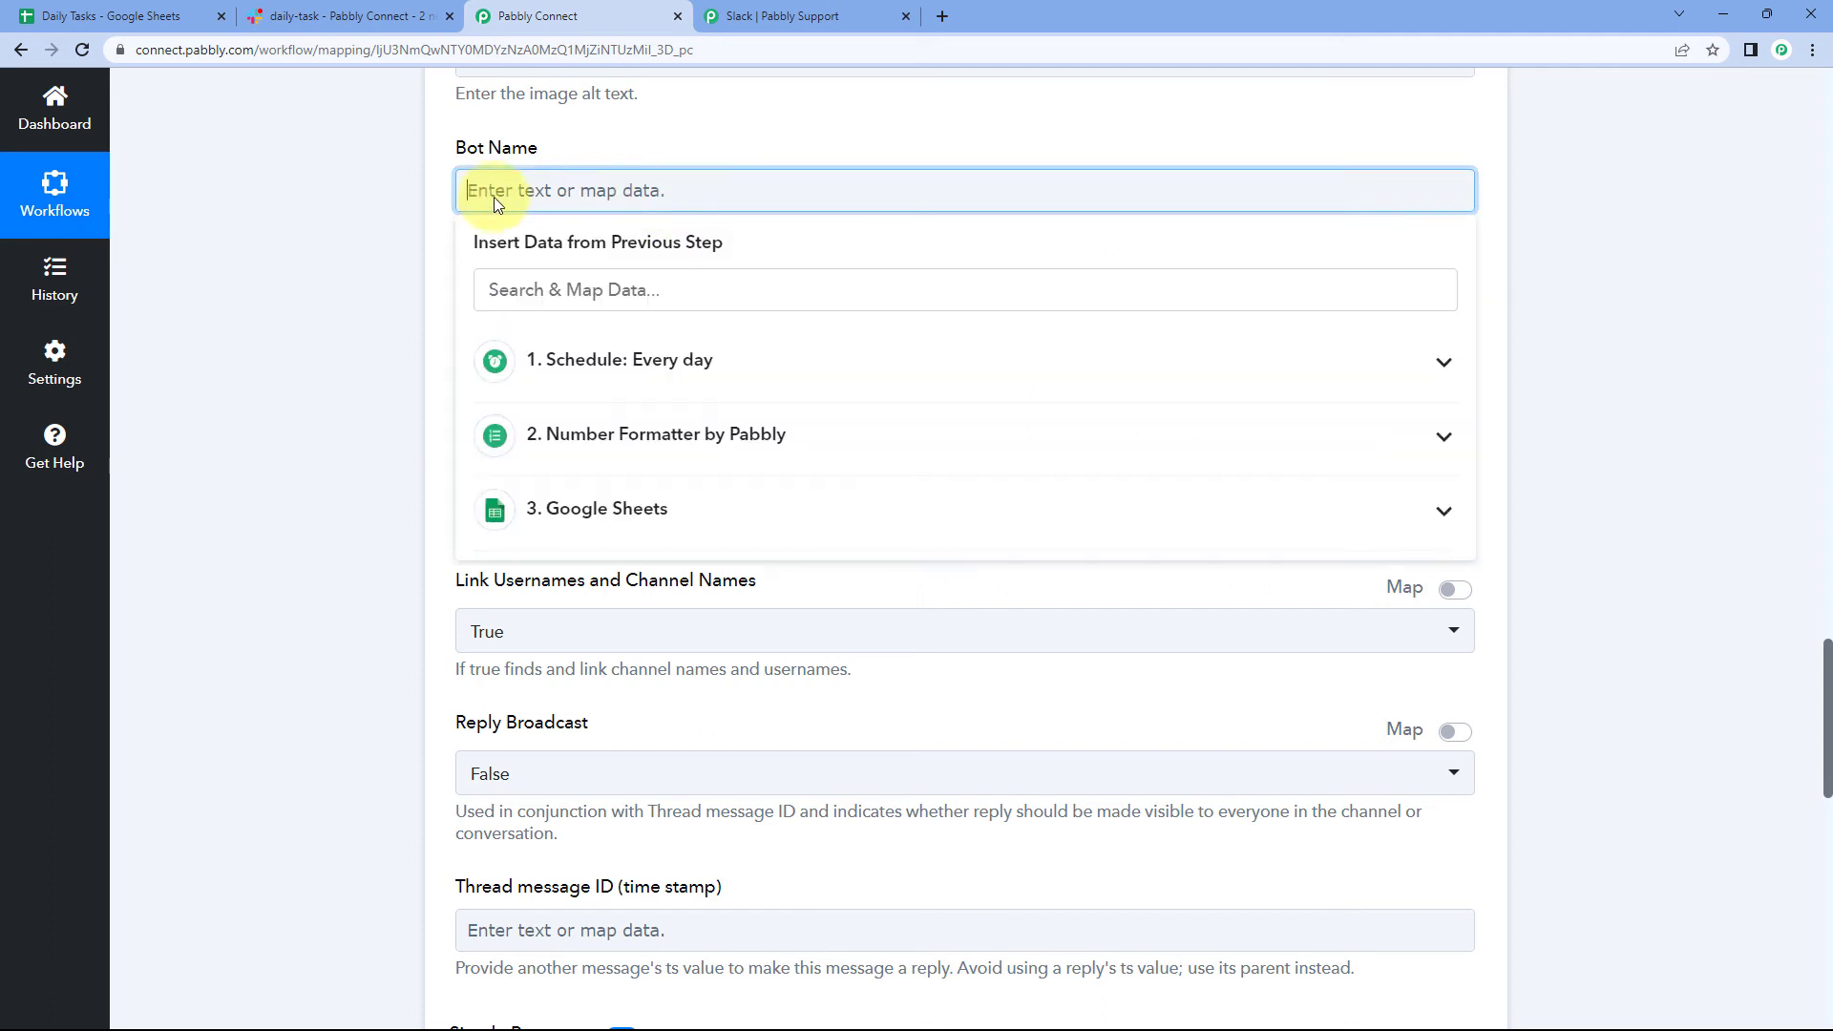
pyautogui.click(444, 202)
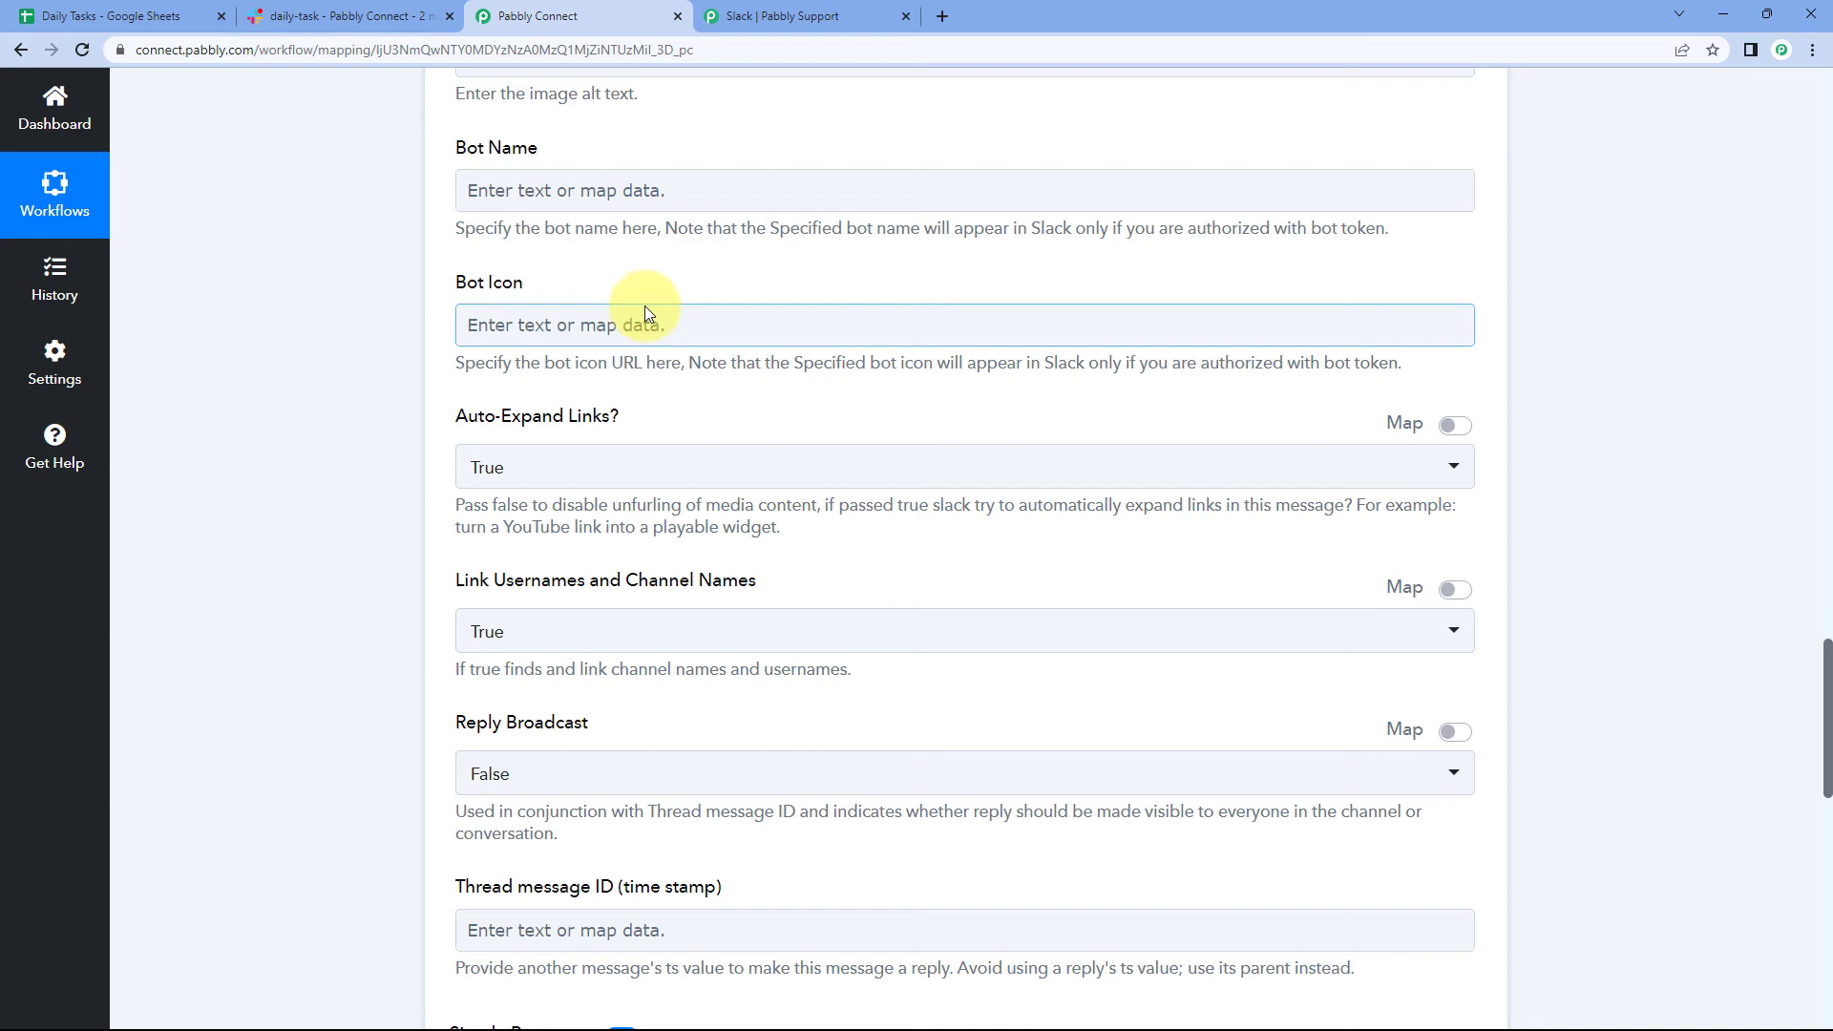
pyautogui.scroll(-1, 645, 289)
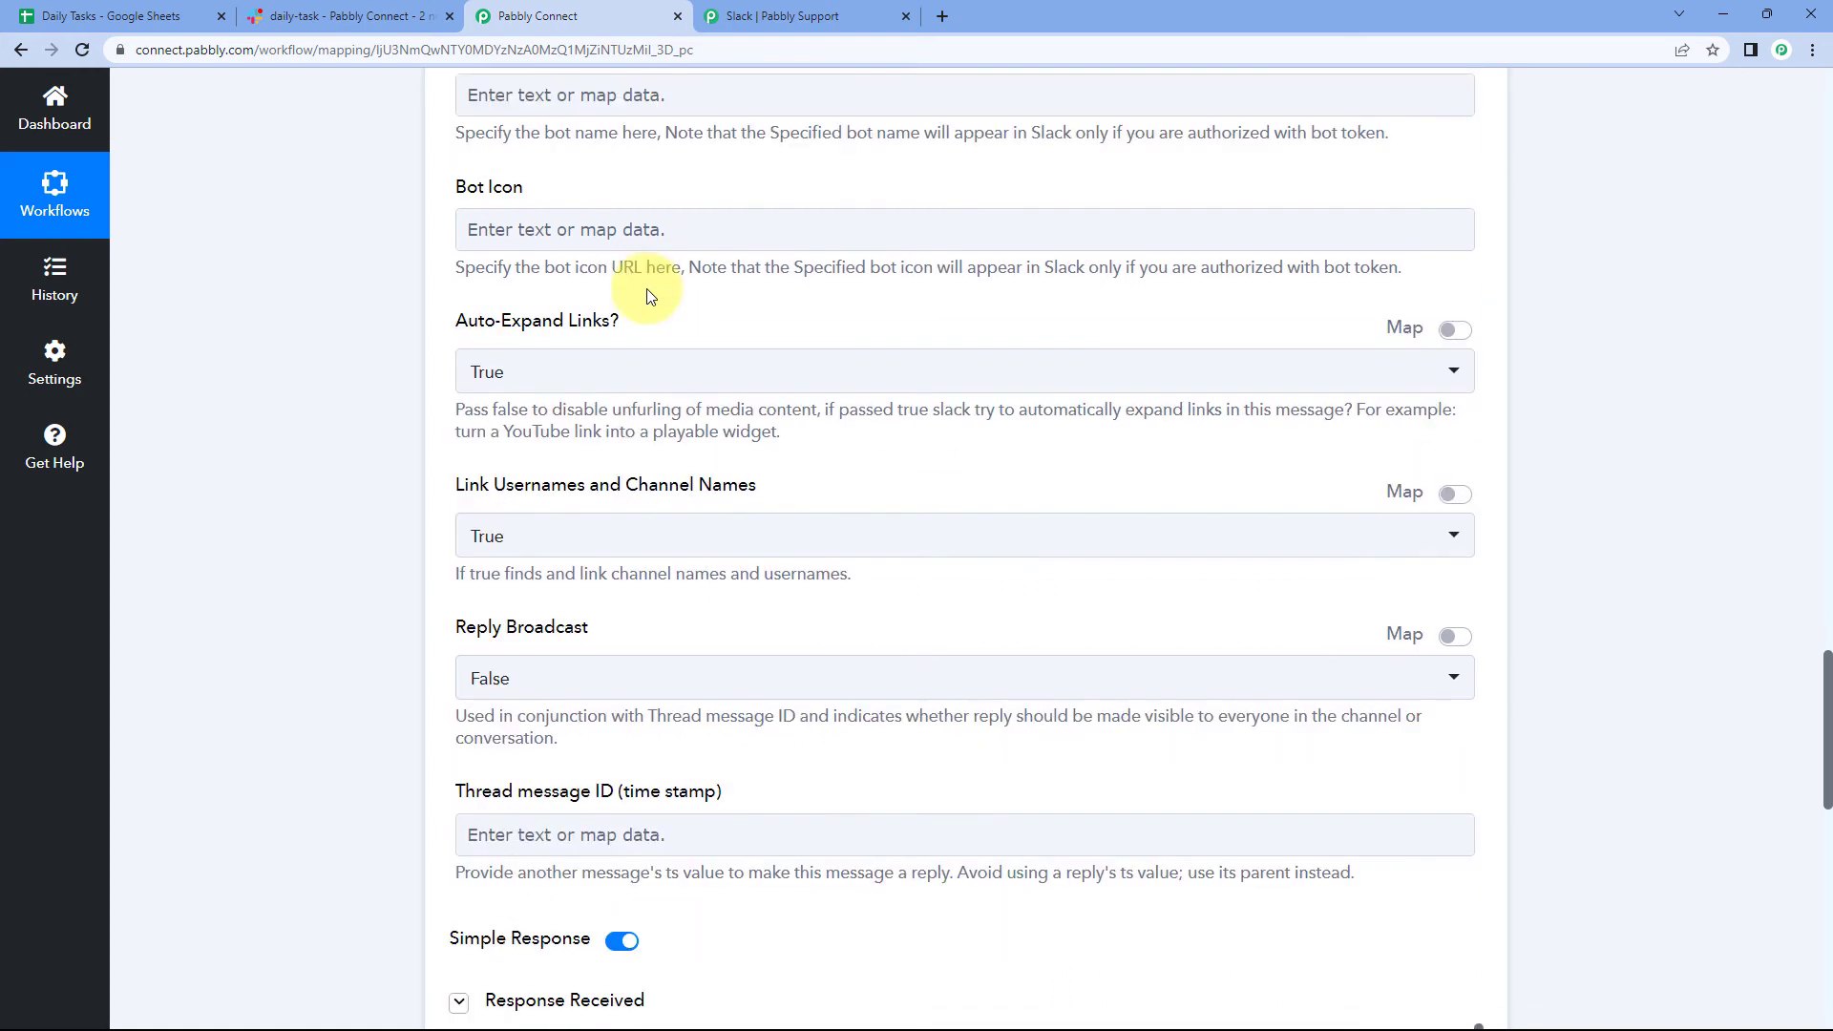
pyautogui.scroll(1, 638, 277)
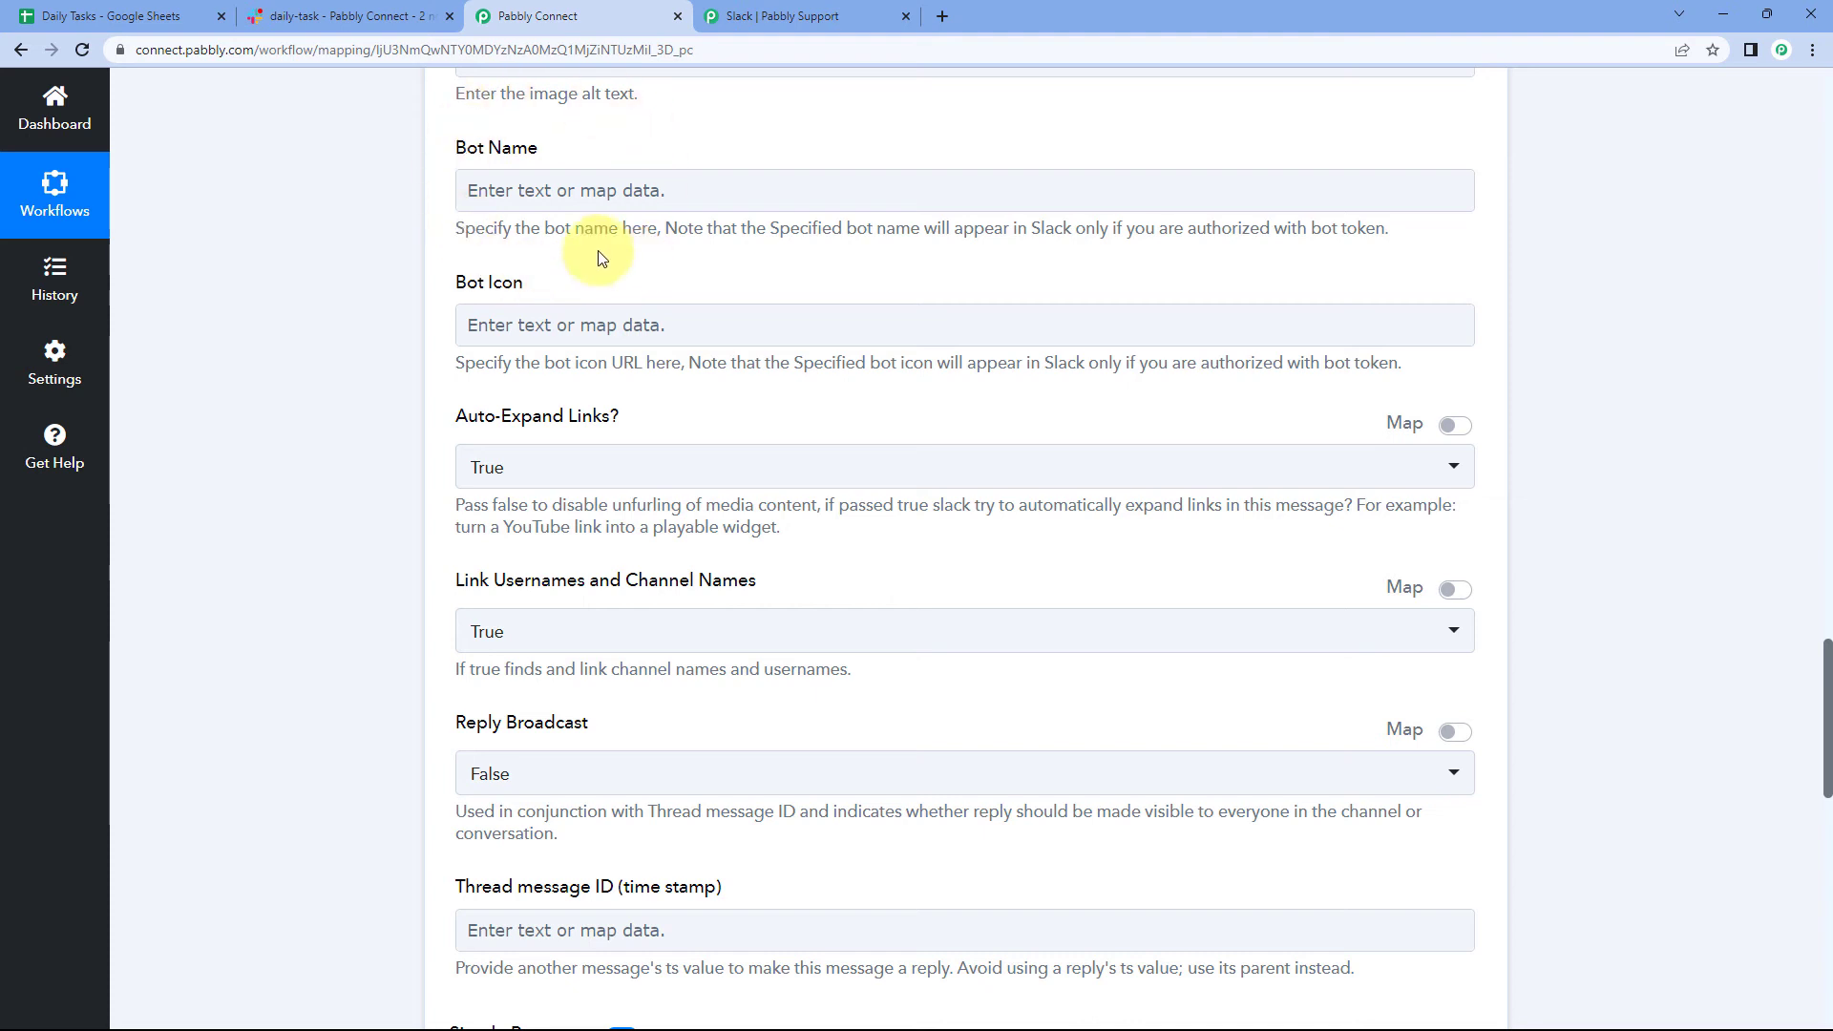
pyautogui.scroll(-3, 402, 240)
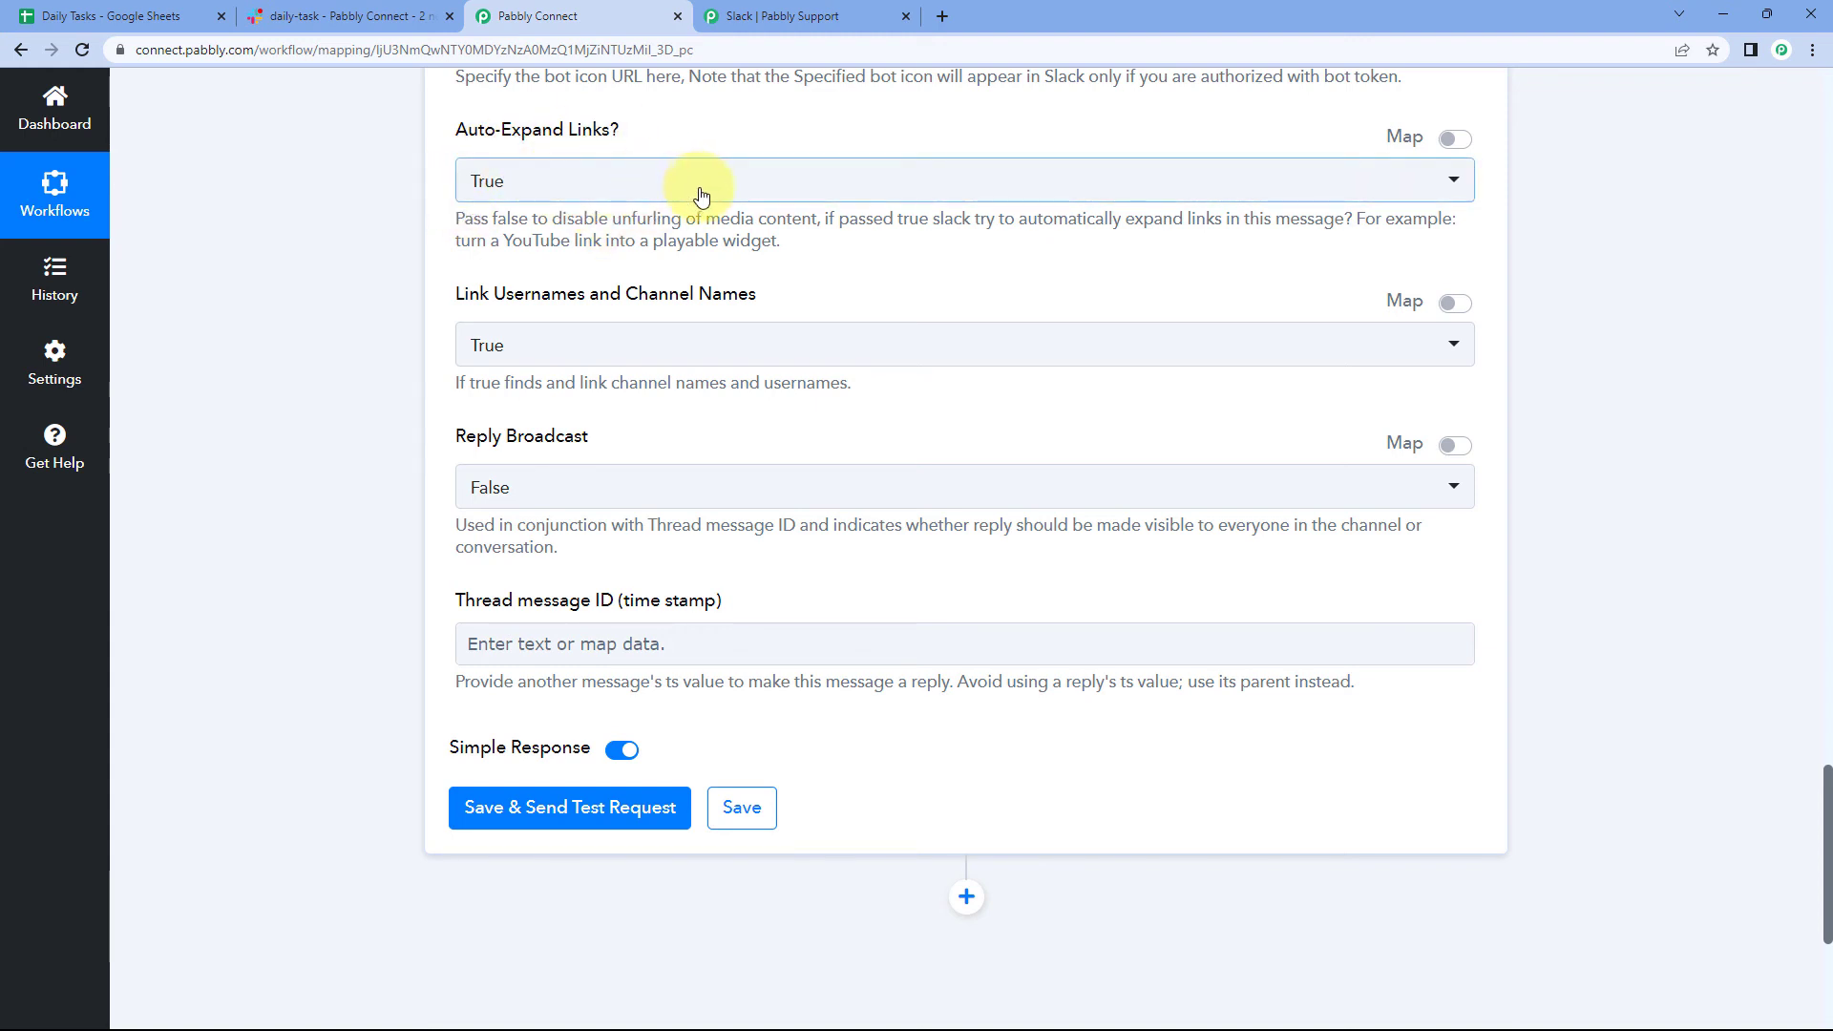
# Set Auto-Expand Links and Link Usernames and Channel Names to True for the Slack message
pyautogui.click(602, 186)
pyautogui.click(509, 285)
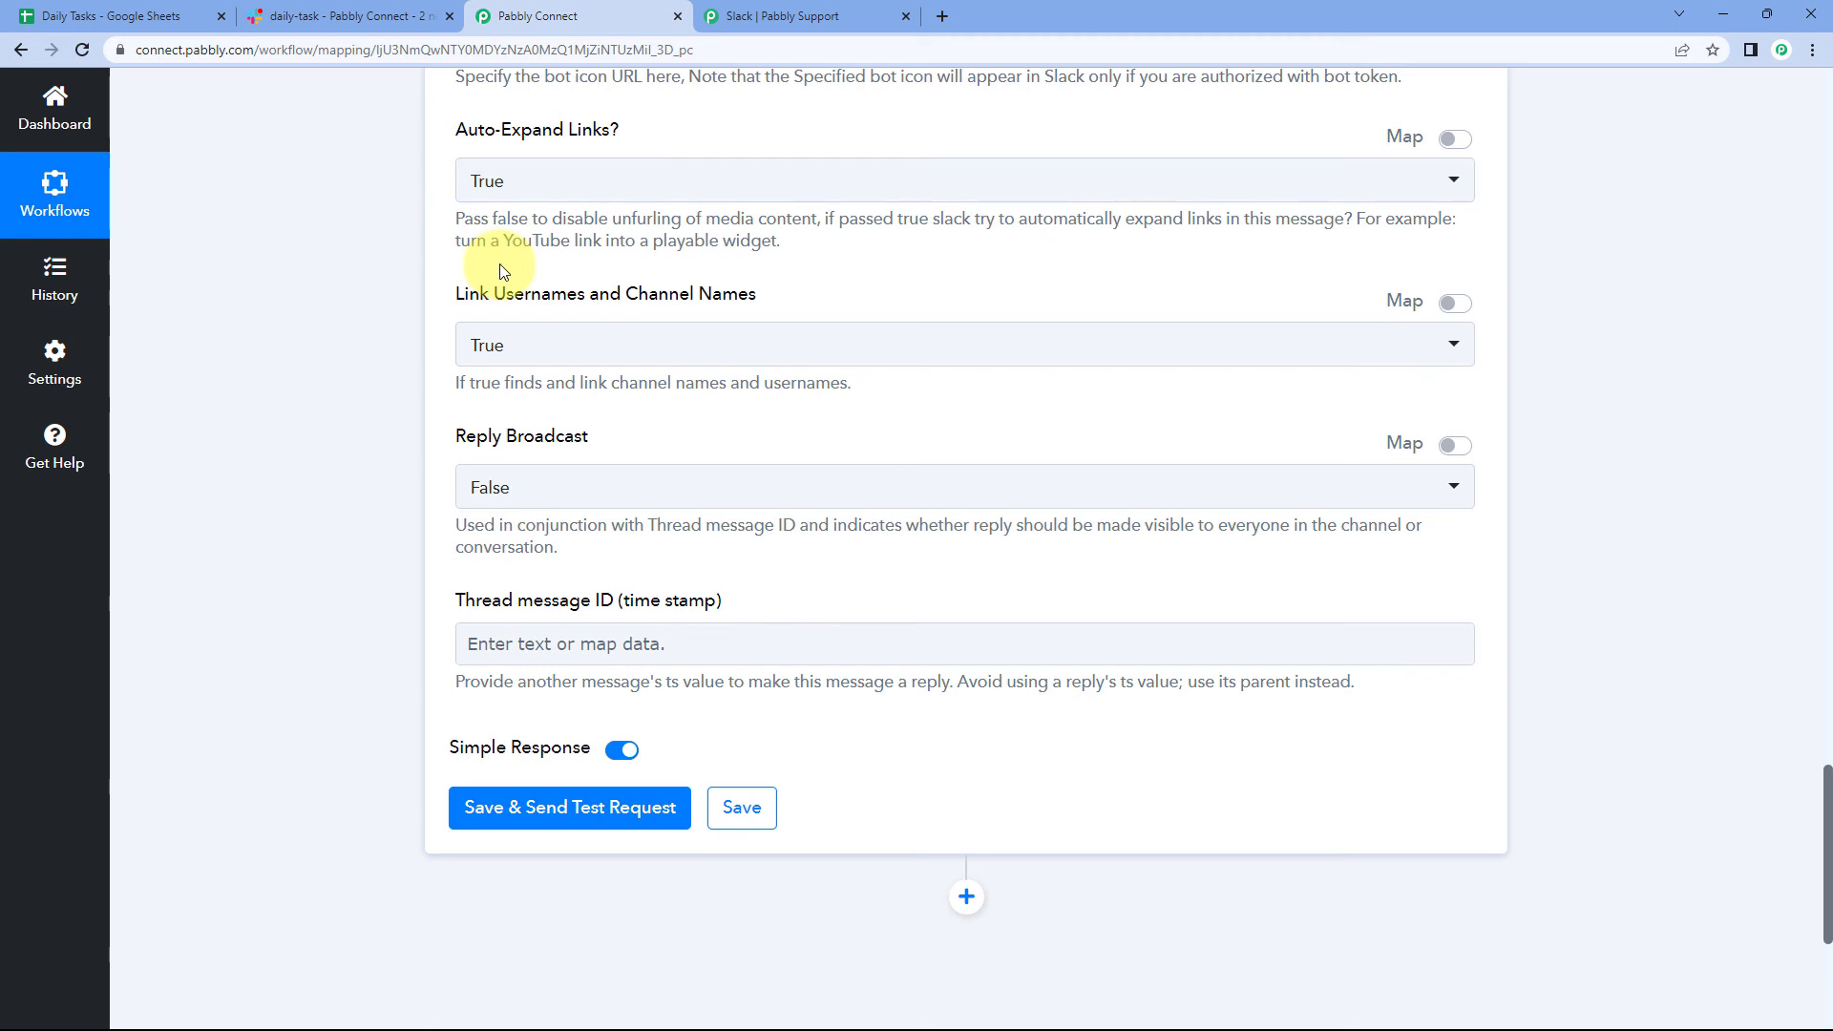
pyautogui.scroll(-1, 504, 272)
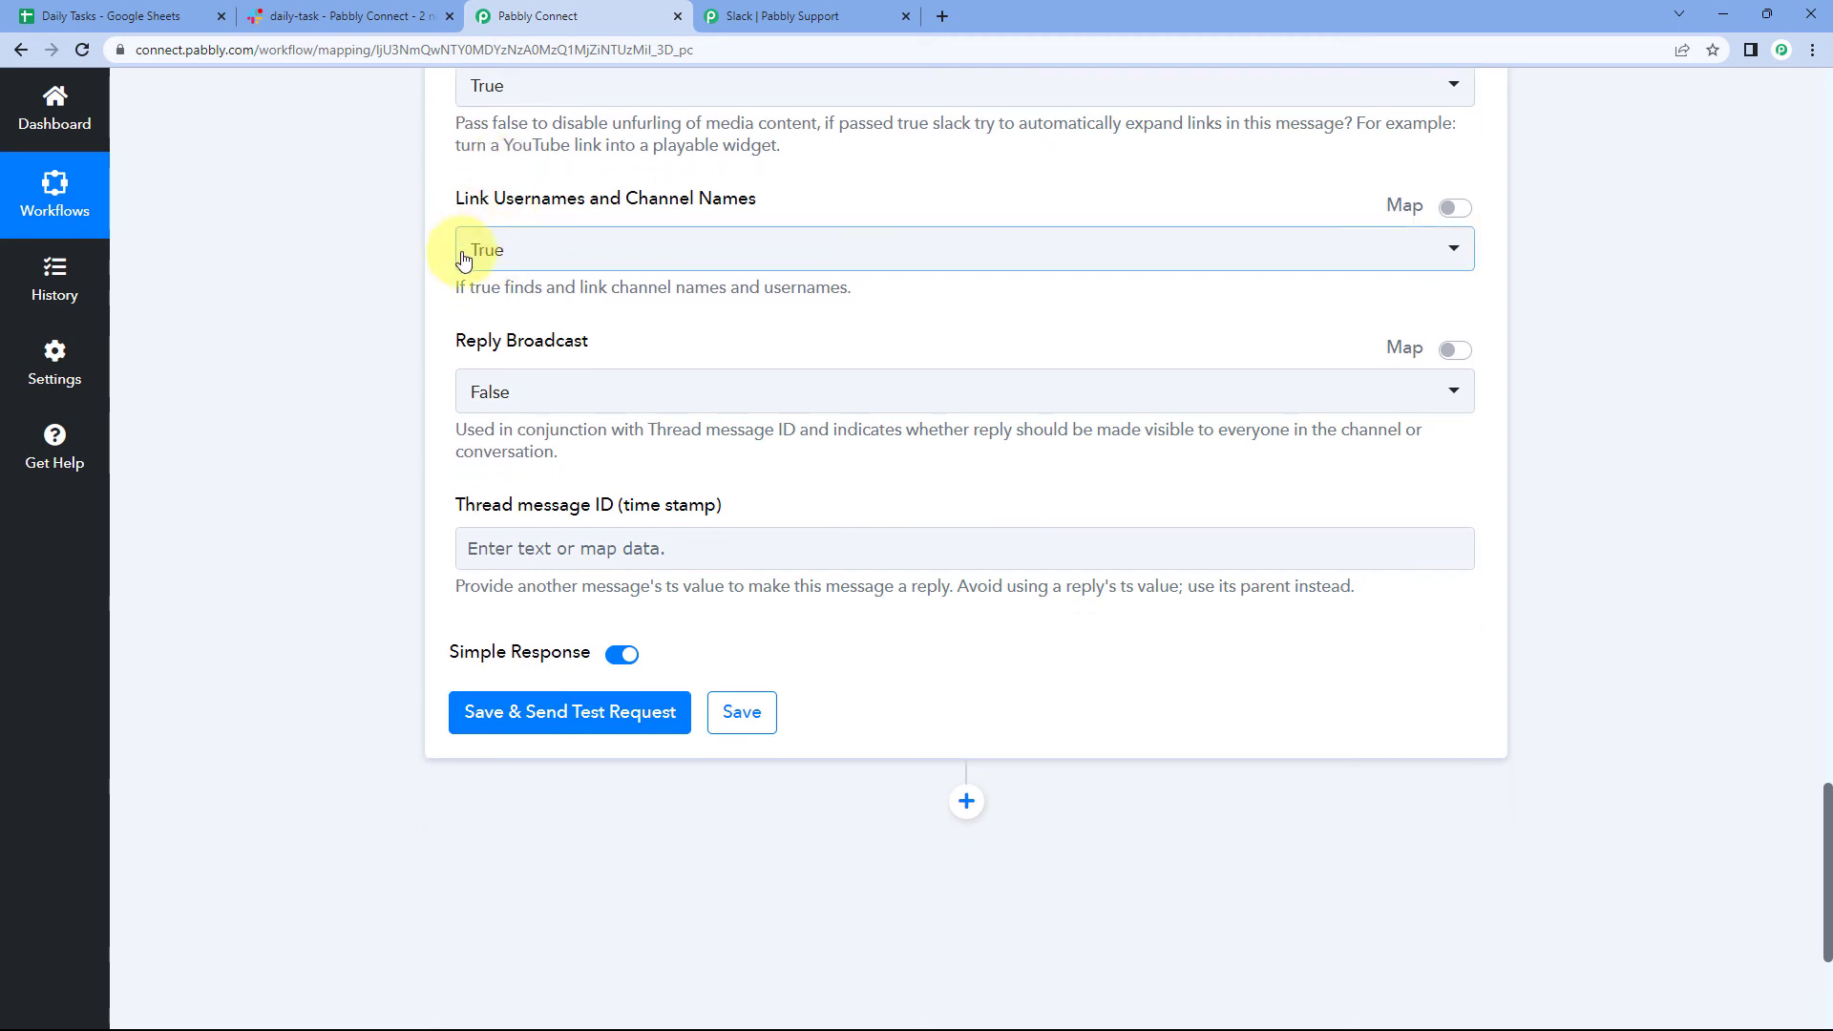
pyautogui.click(564, 264)
pyautogui.click(512, 350)
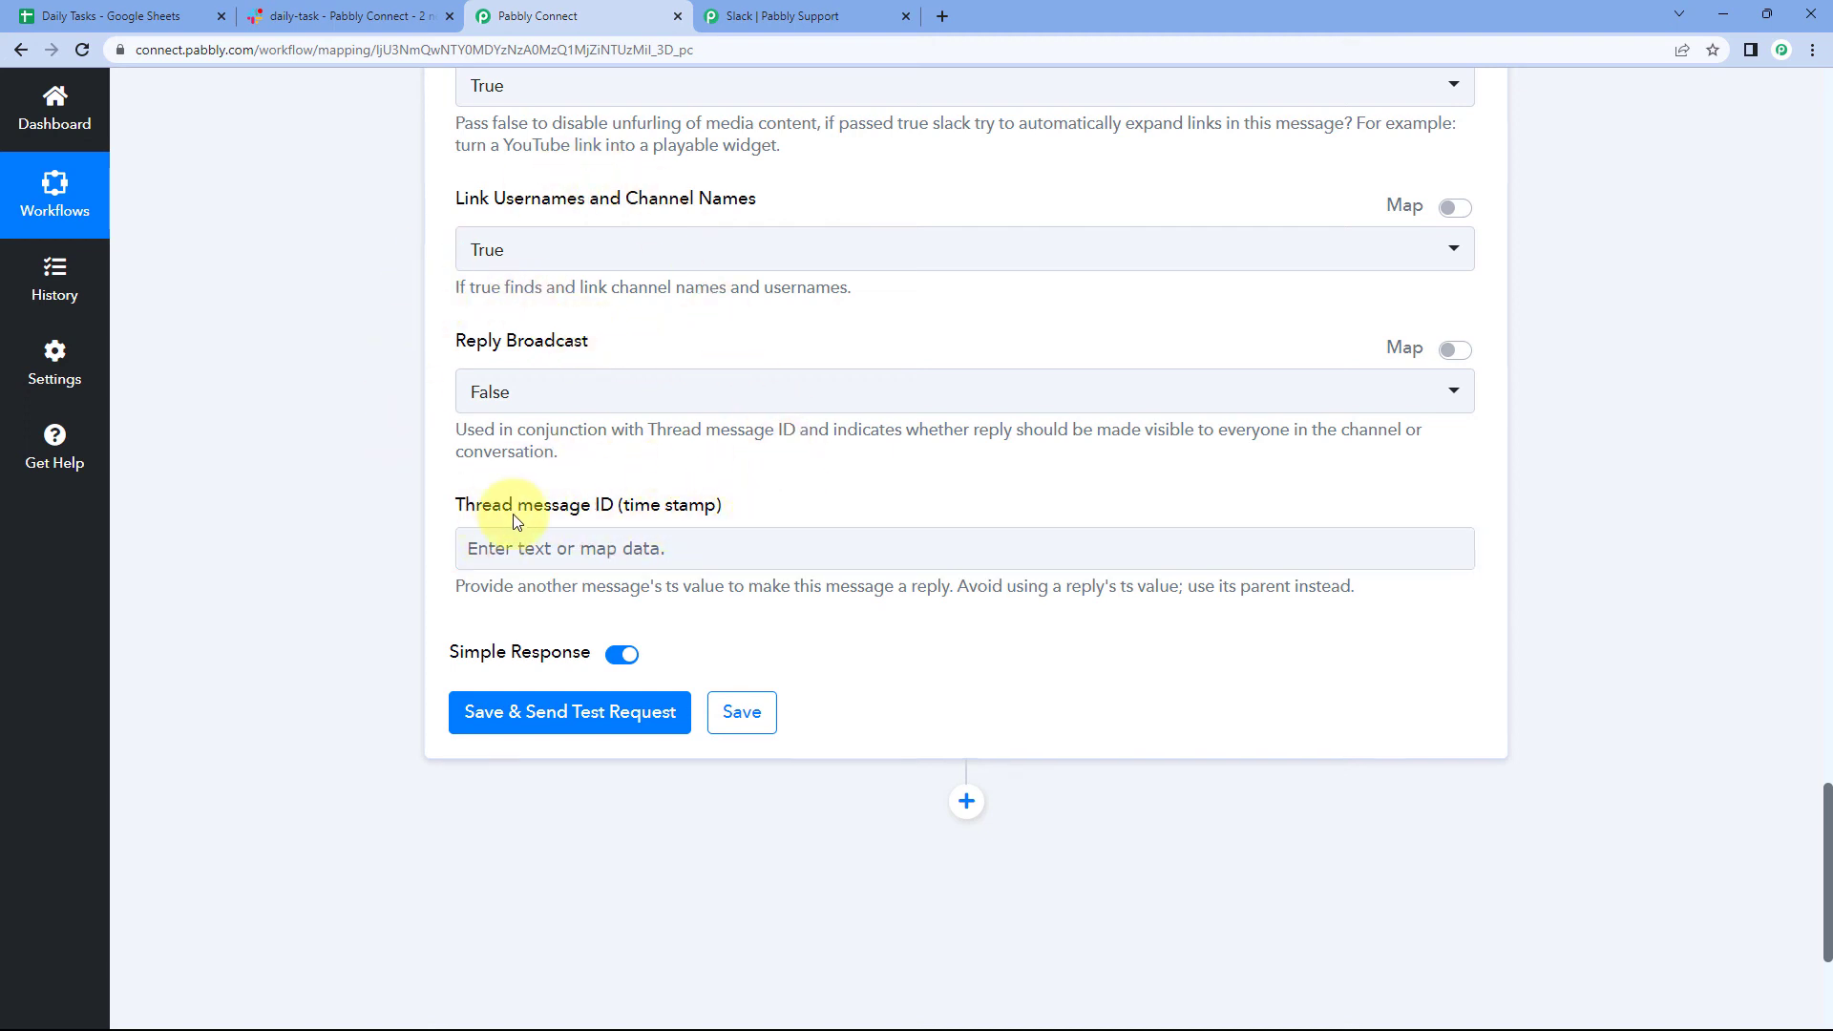
# Save the Slack action with a test request and review the response received
pyautogui.scroll(-1, 513, 521)
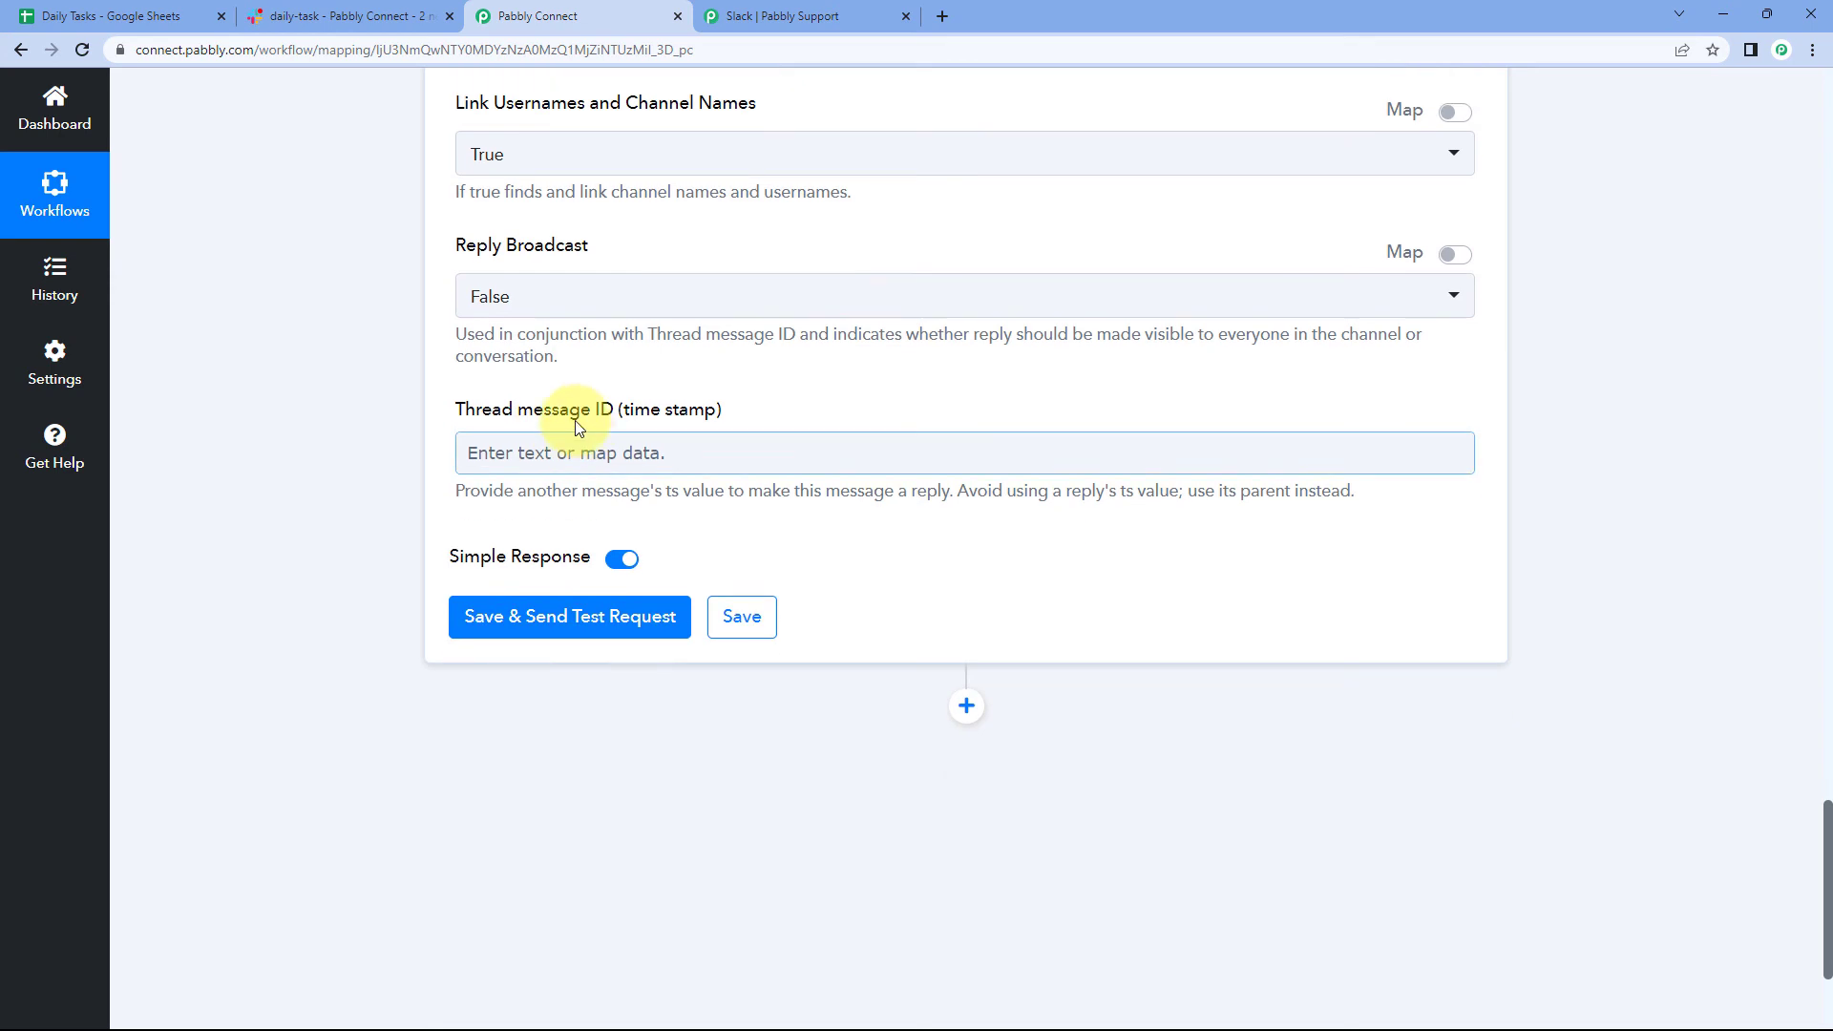
pyautogui.click(577, 620)
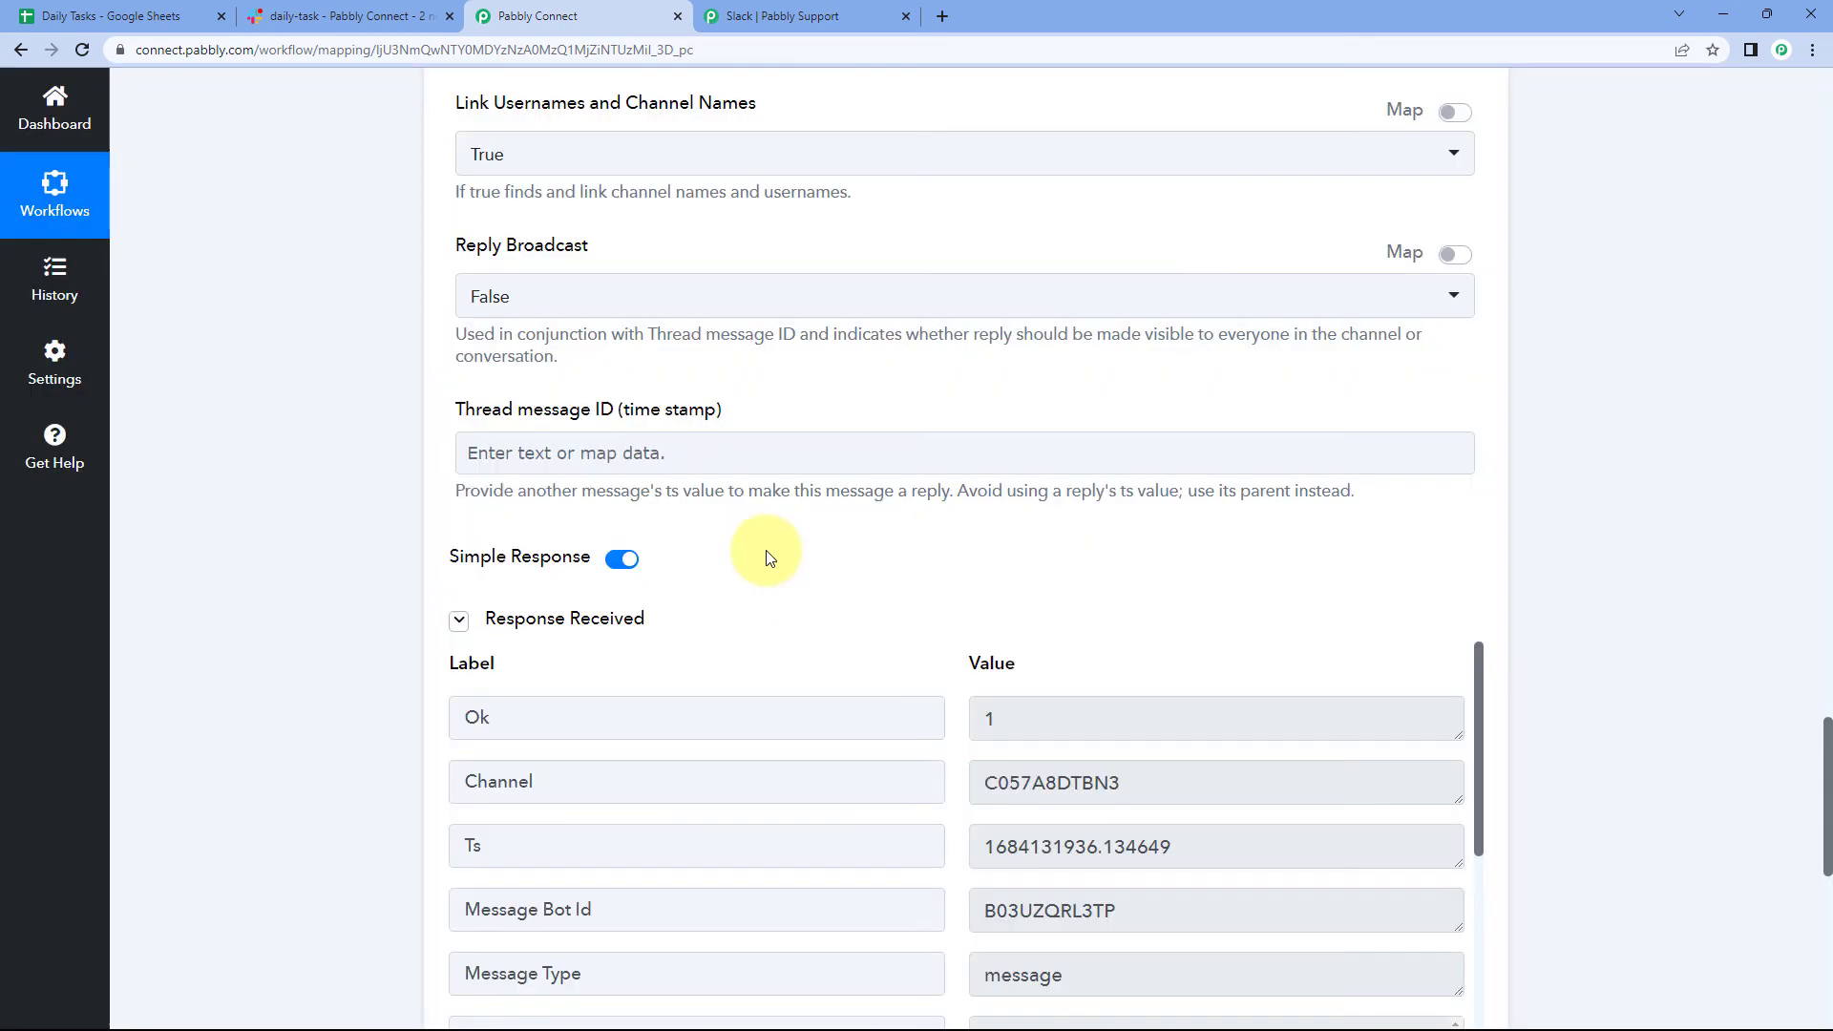
pyautogui.scroll(-3, 692, 603)
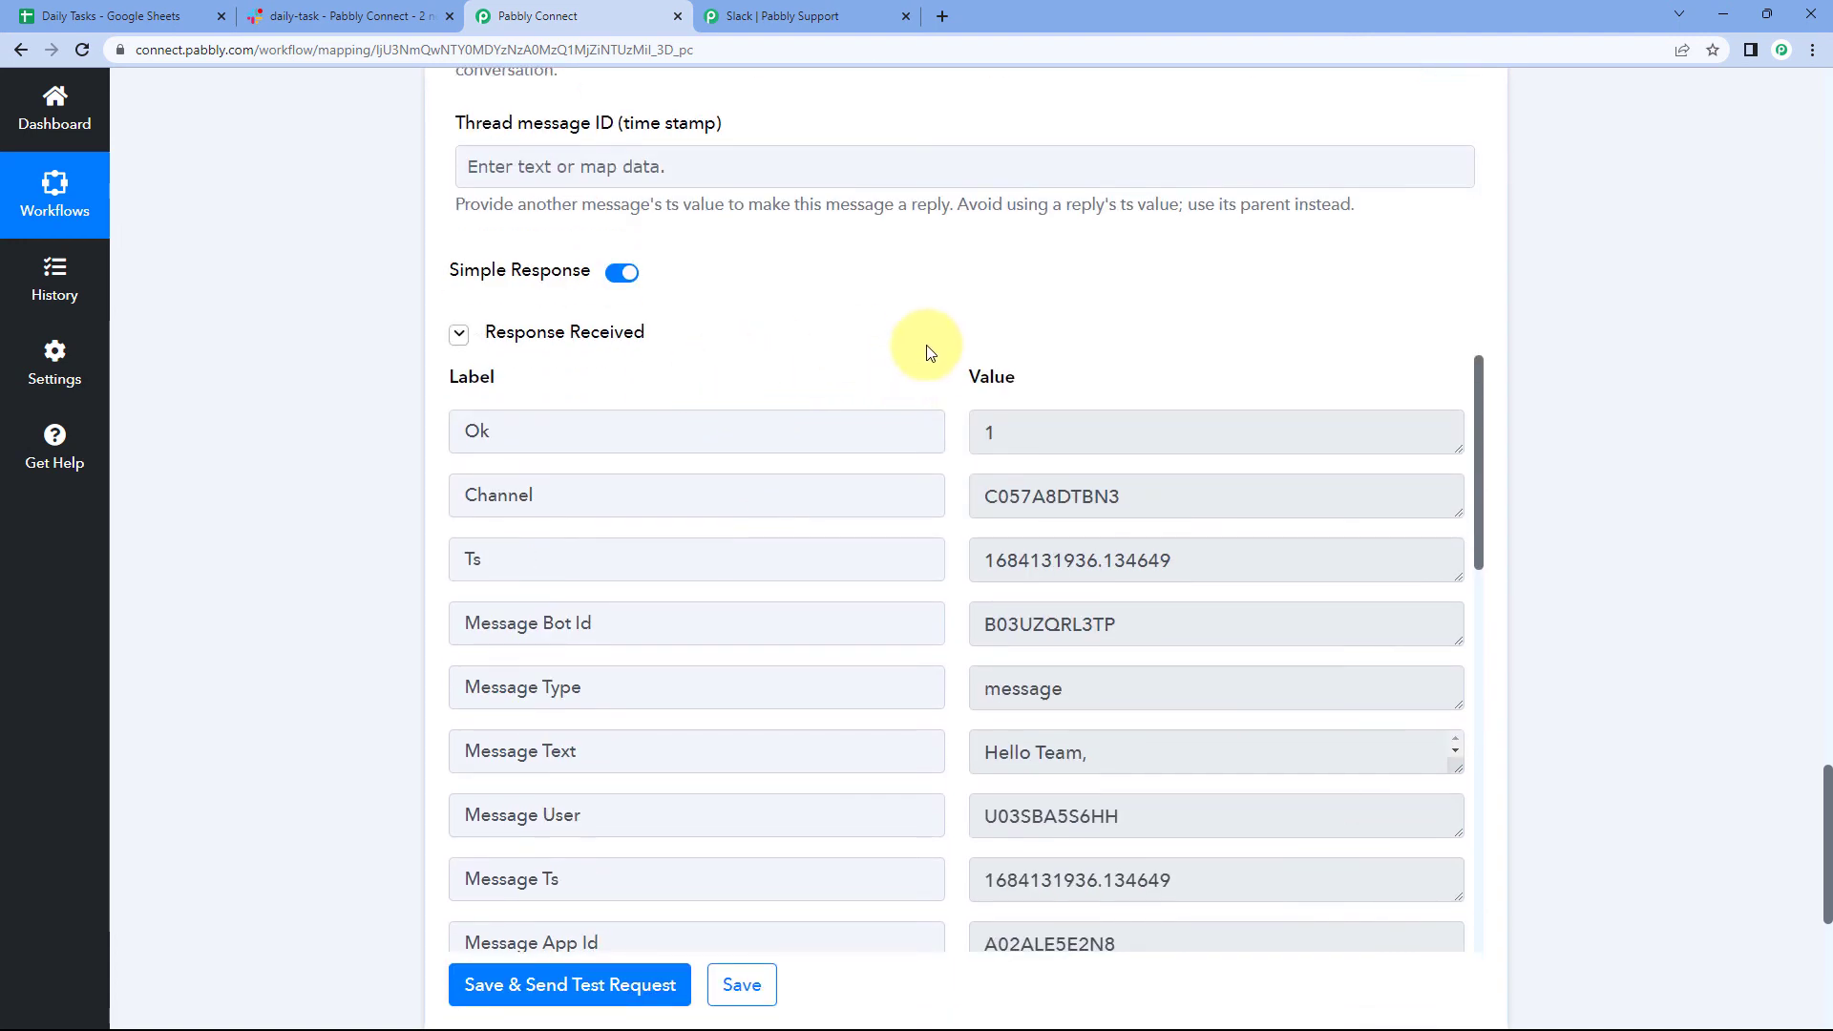
pyautogui.scroll(-1, 944, 361)
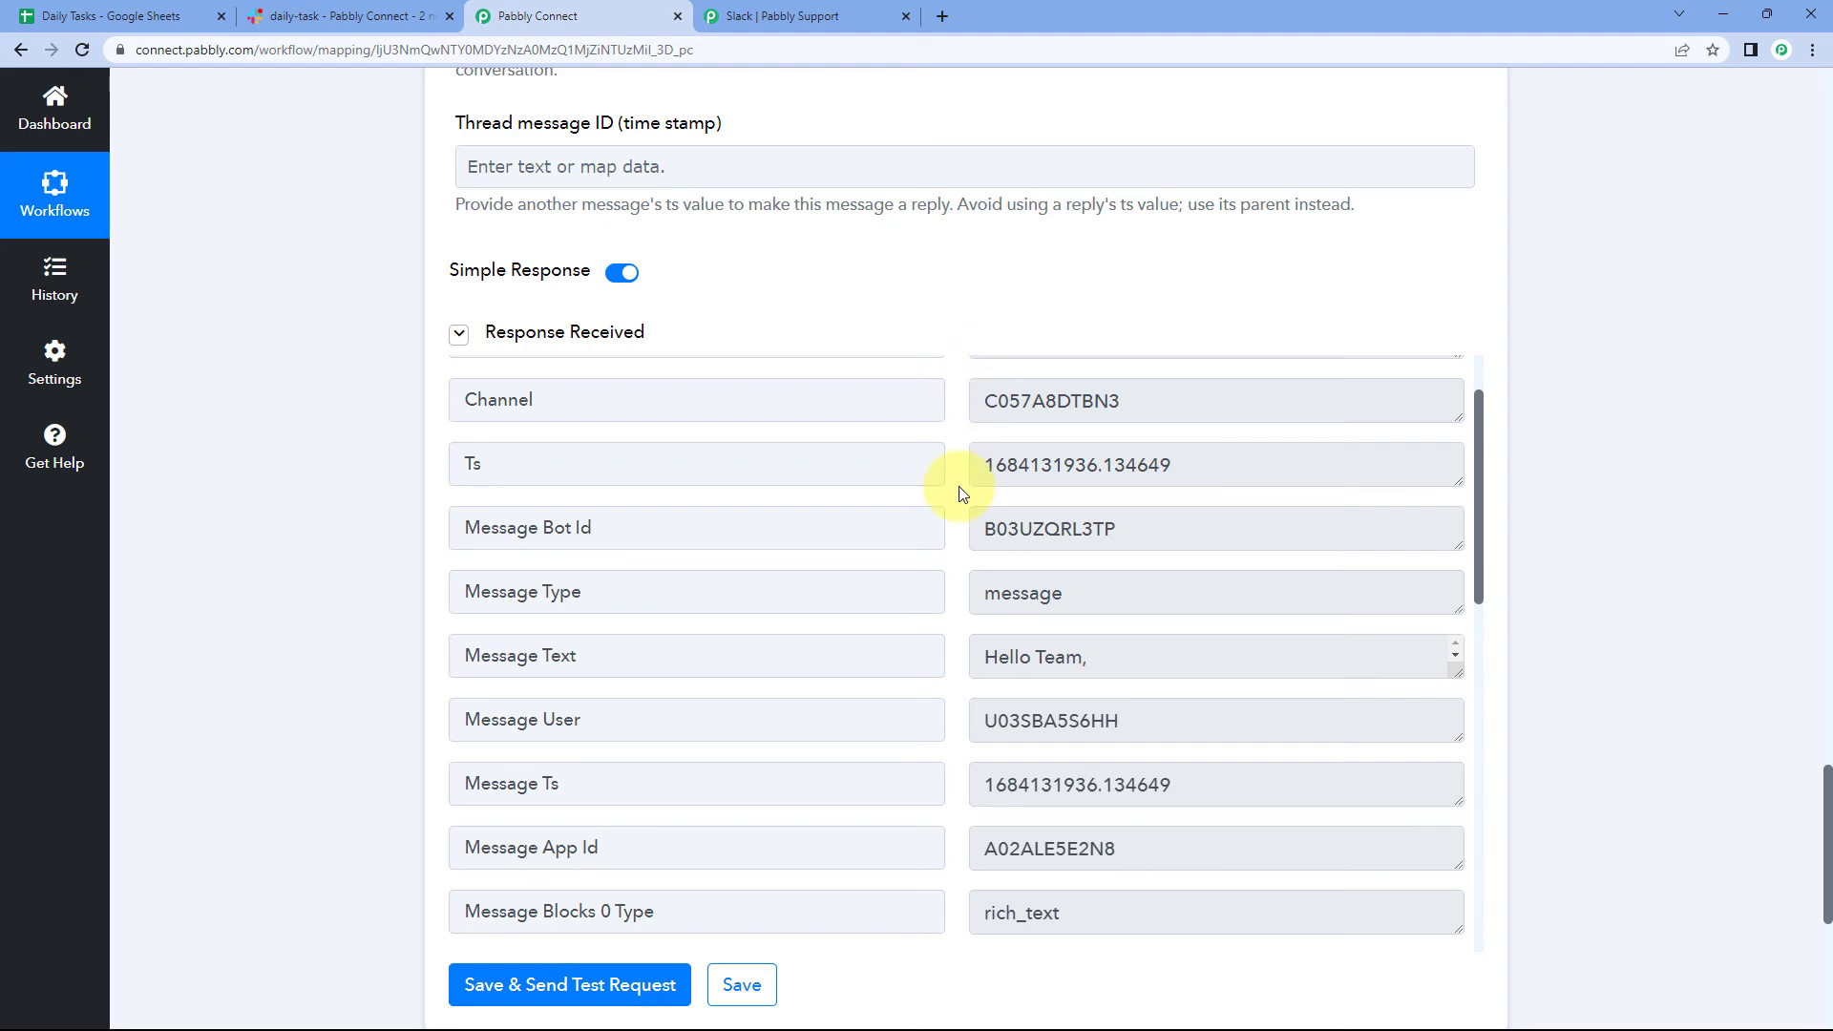
# Review the Slack action's channel and mapped message, and compare them with the test message in Slack's daily-task channel
pyautogui.scroll(2, 961, 491)
pyautogui.scroll(5, 933, 397)
pyautogui.scroll(9, 907, 408)
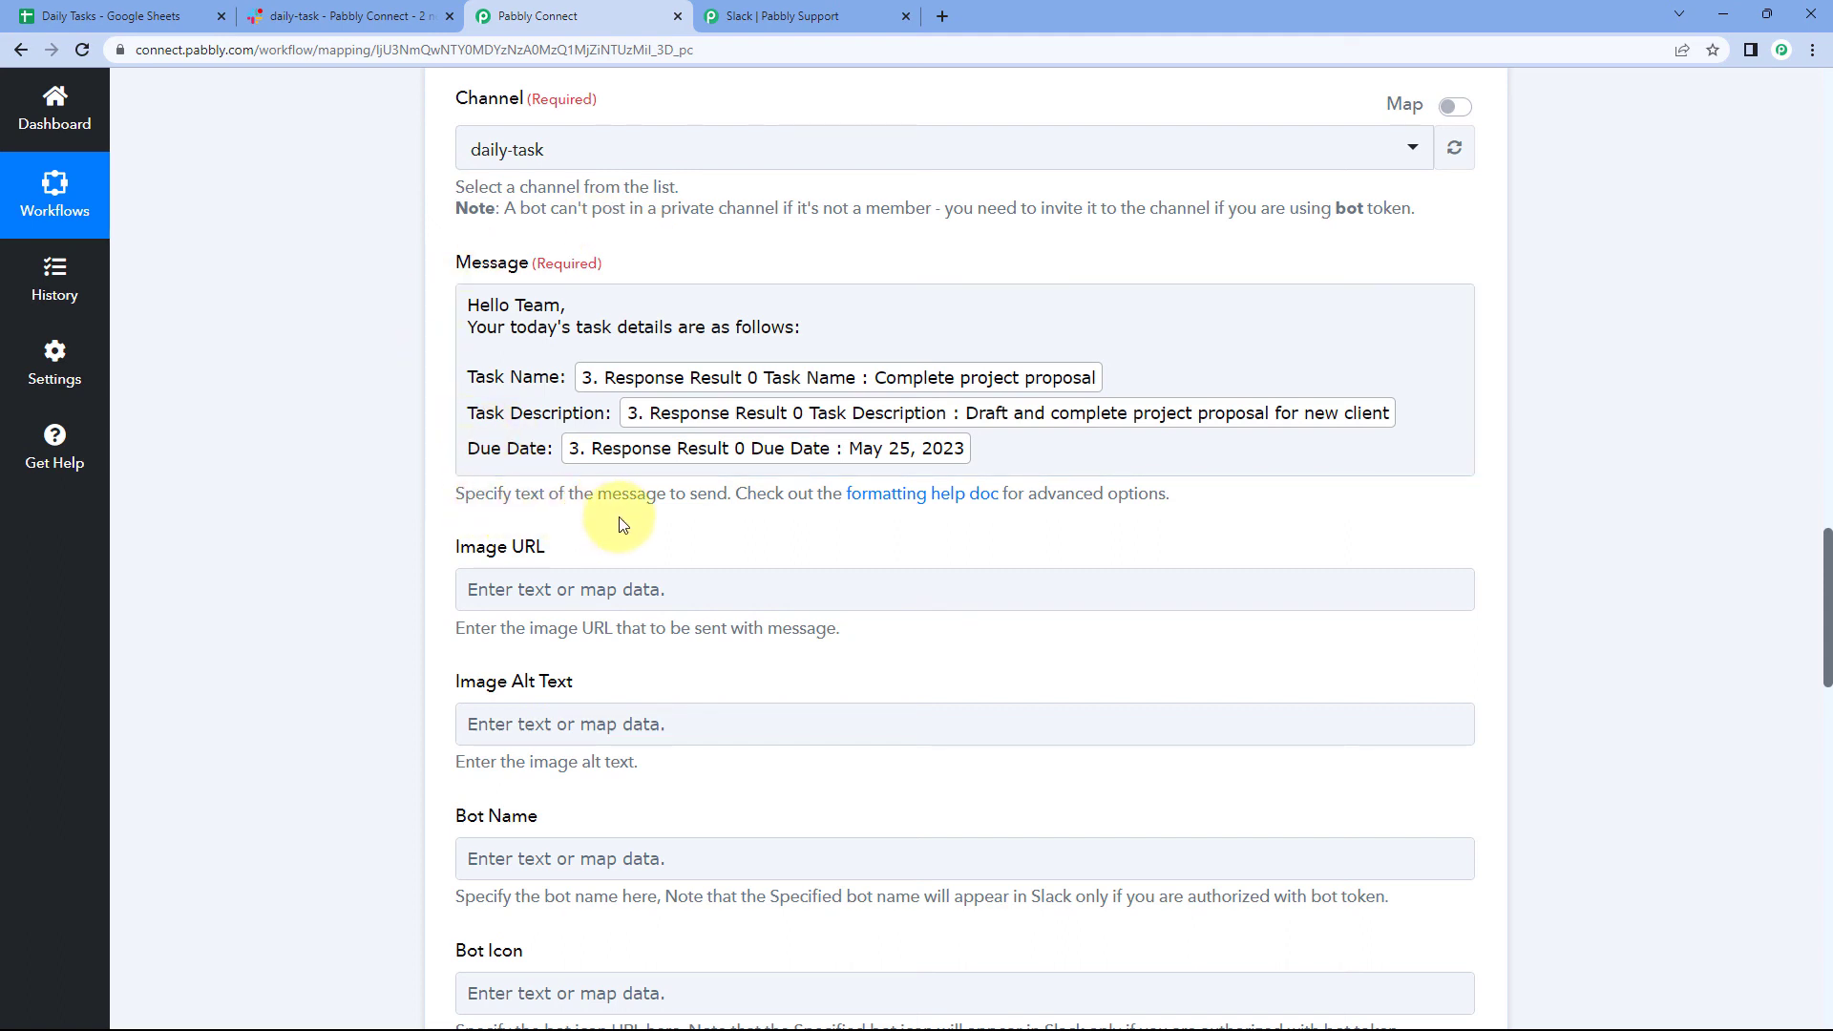
pyautogui.scroll(2, 622, 524)
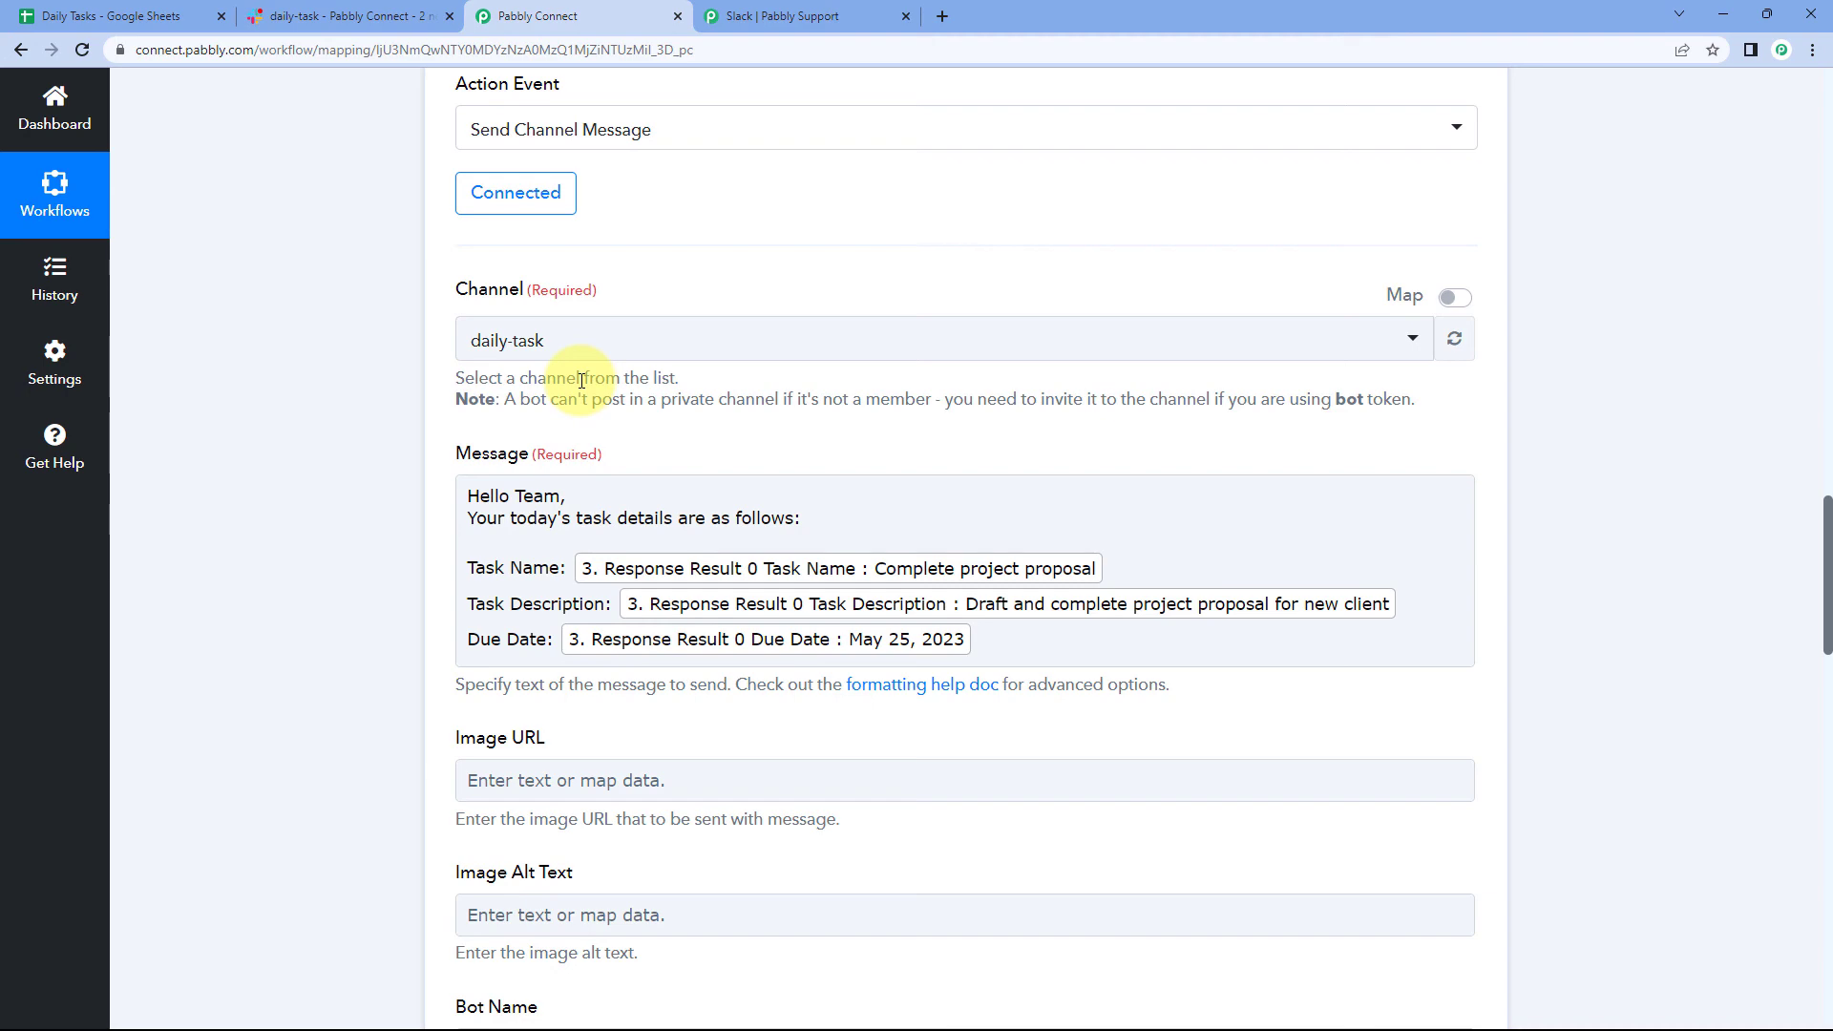
pyautogui.click(334, 14)
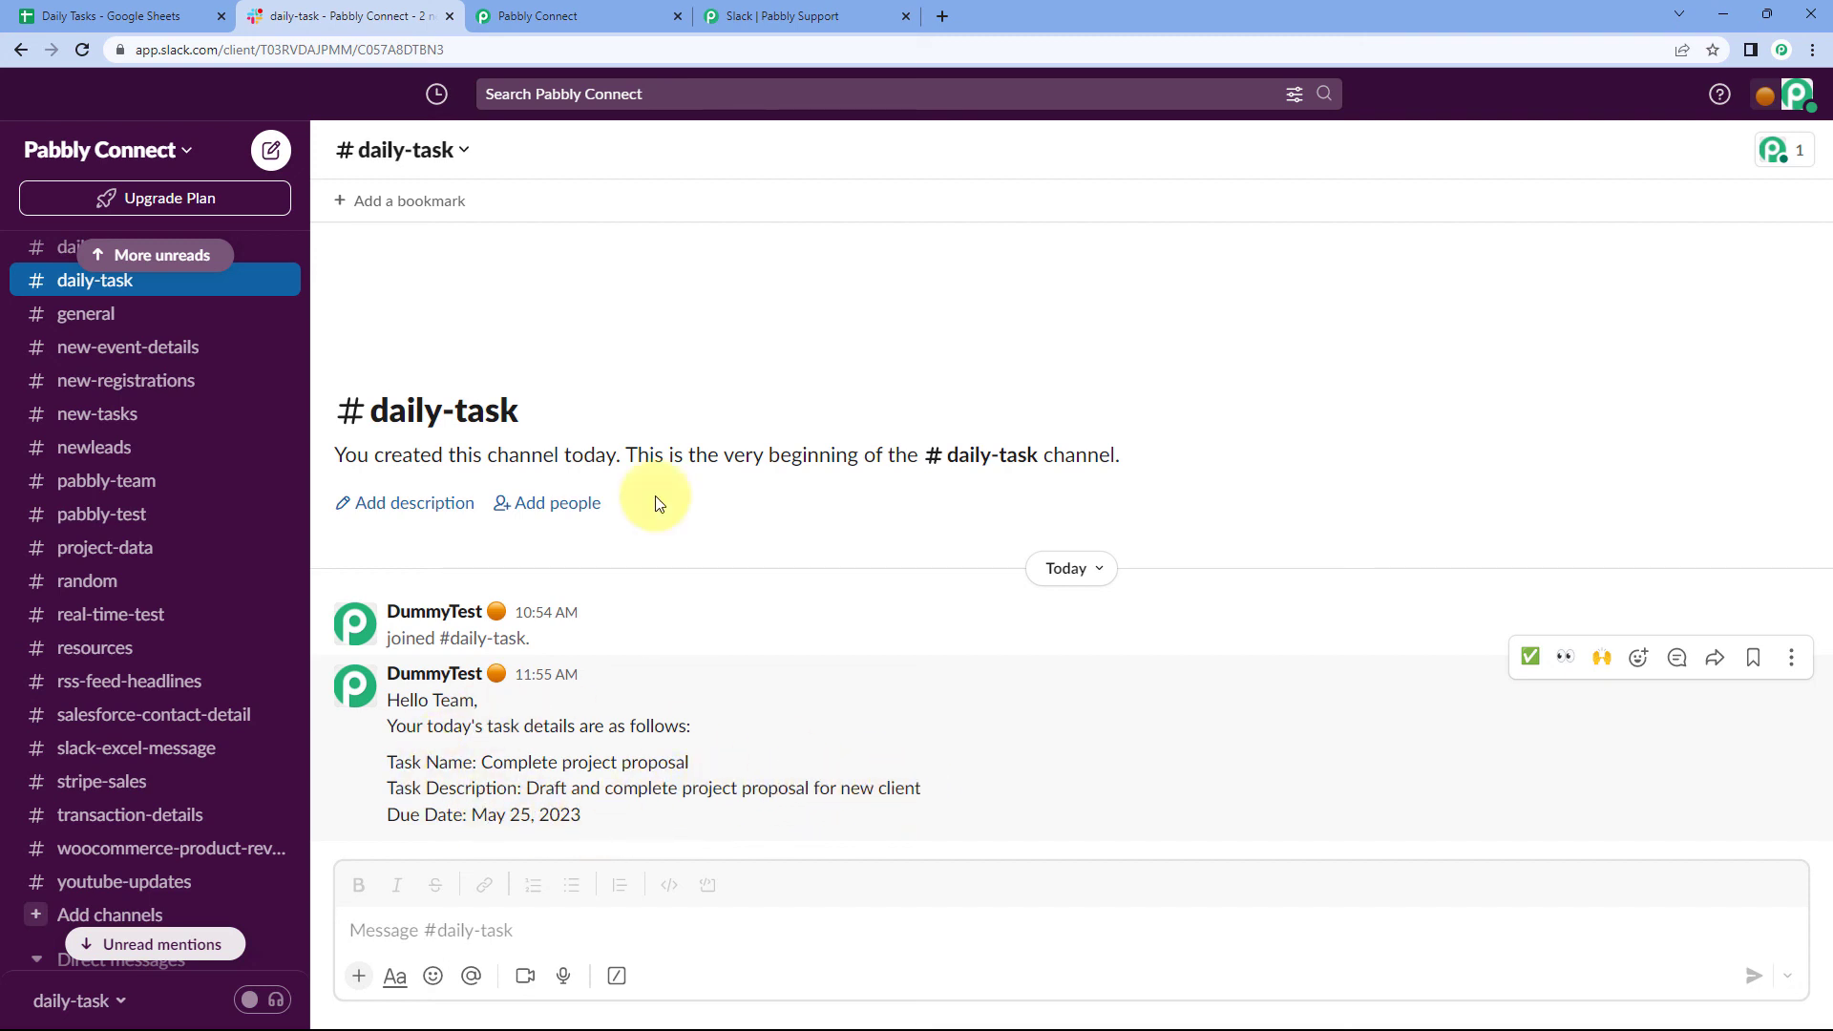
# Compare the Get Row(s) range and counter's final value with row 2 of the Daily Tasks sheet and the Slack message, returning to Pabbly Connect
pyautogui.click(570, 21)
pyautogui.scroll(10, 363, 347)
pyautogui.scroll(10, 342, 366)
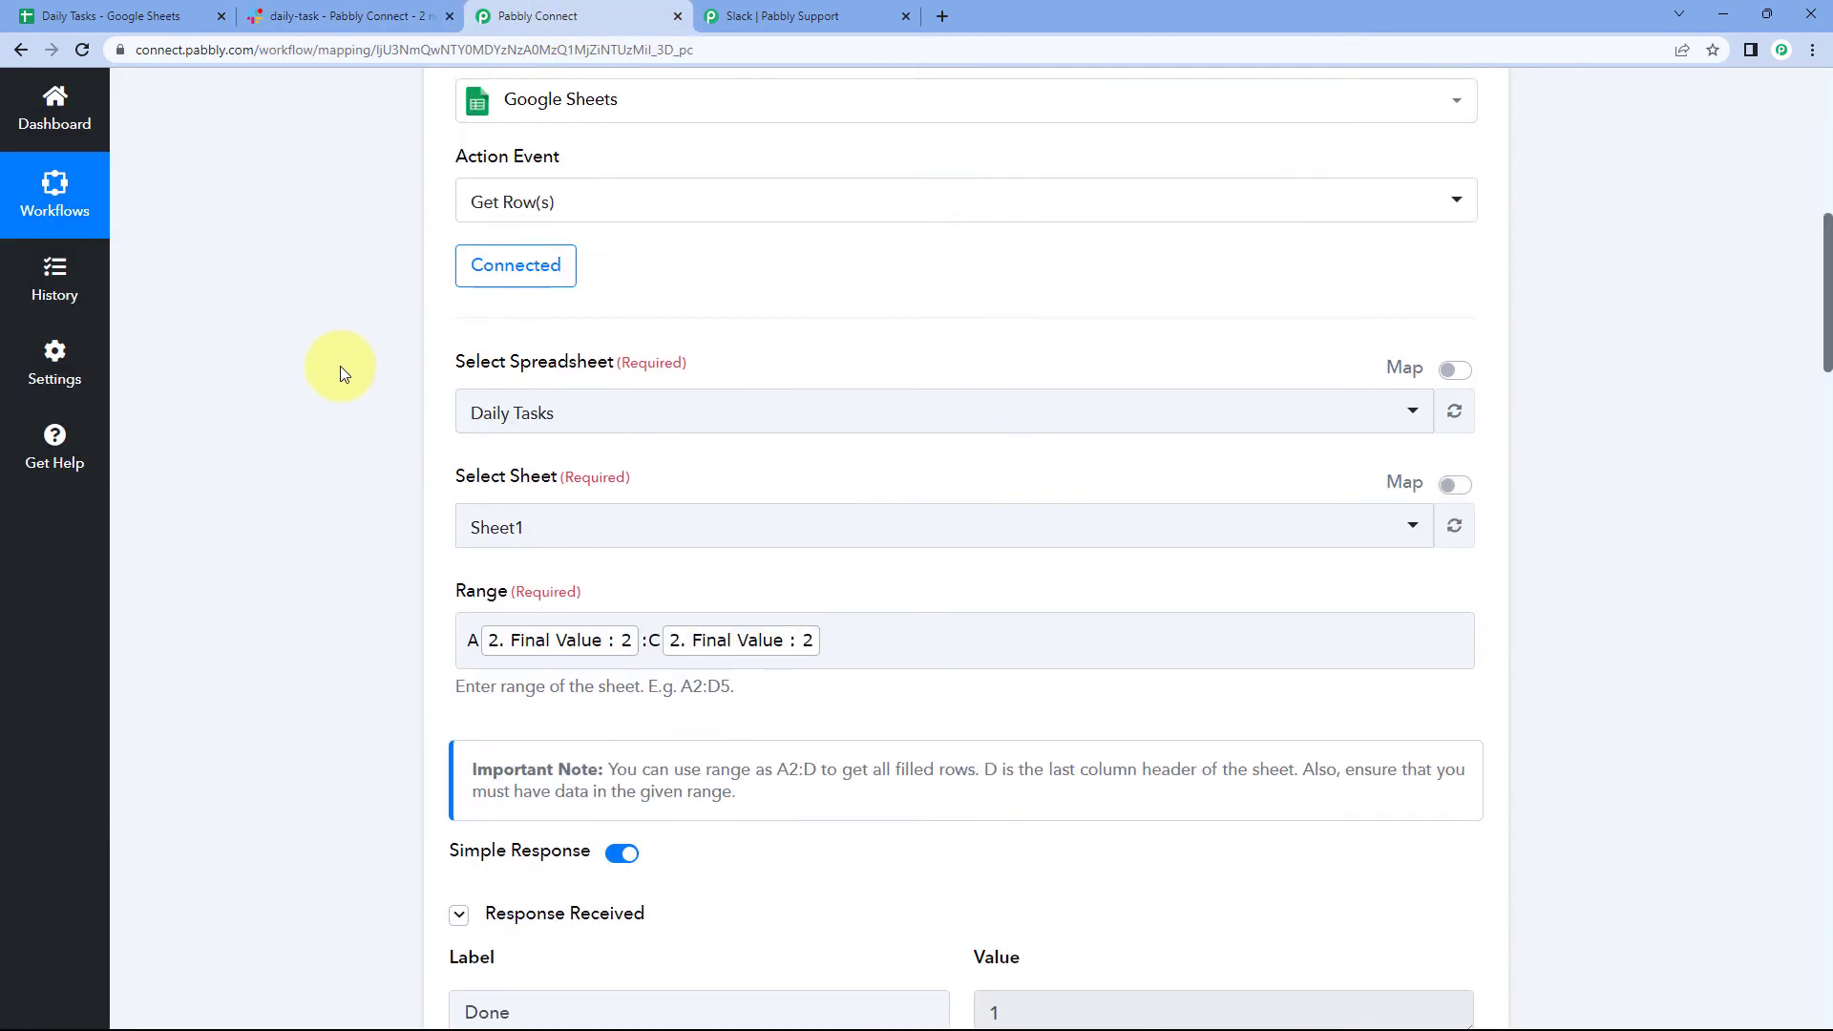
pyautogui.click(737, 413)
pyautogui.scroll(-12, 378, 449)
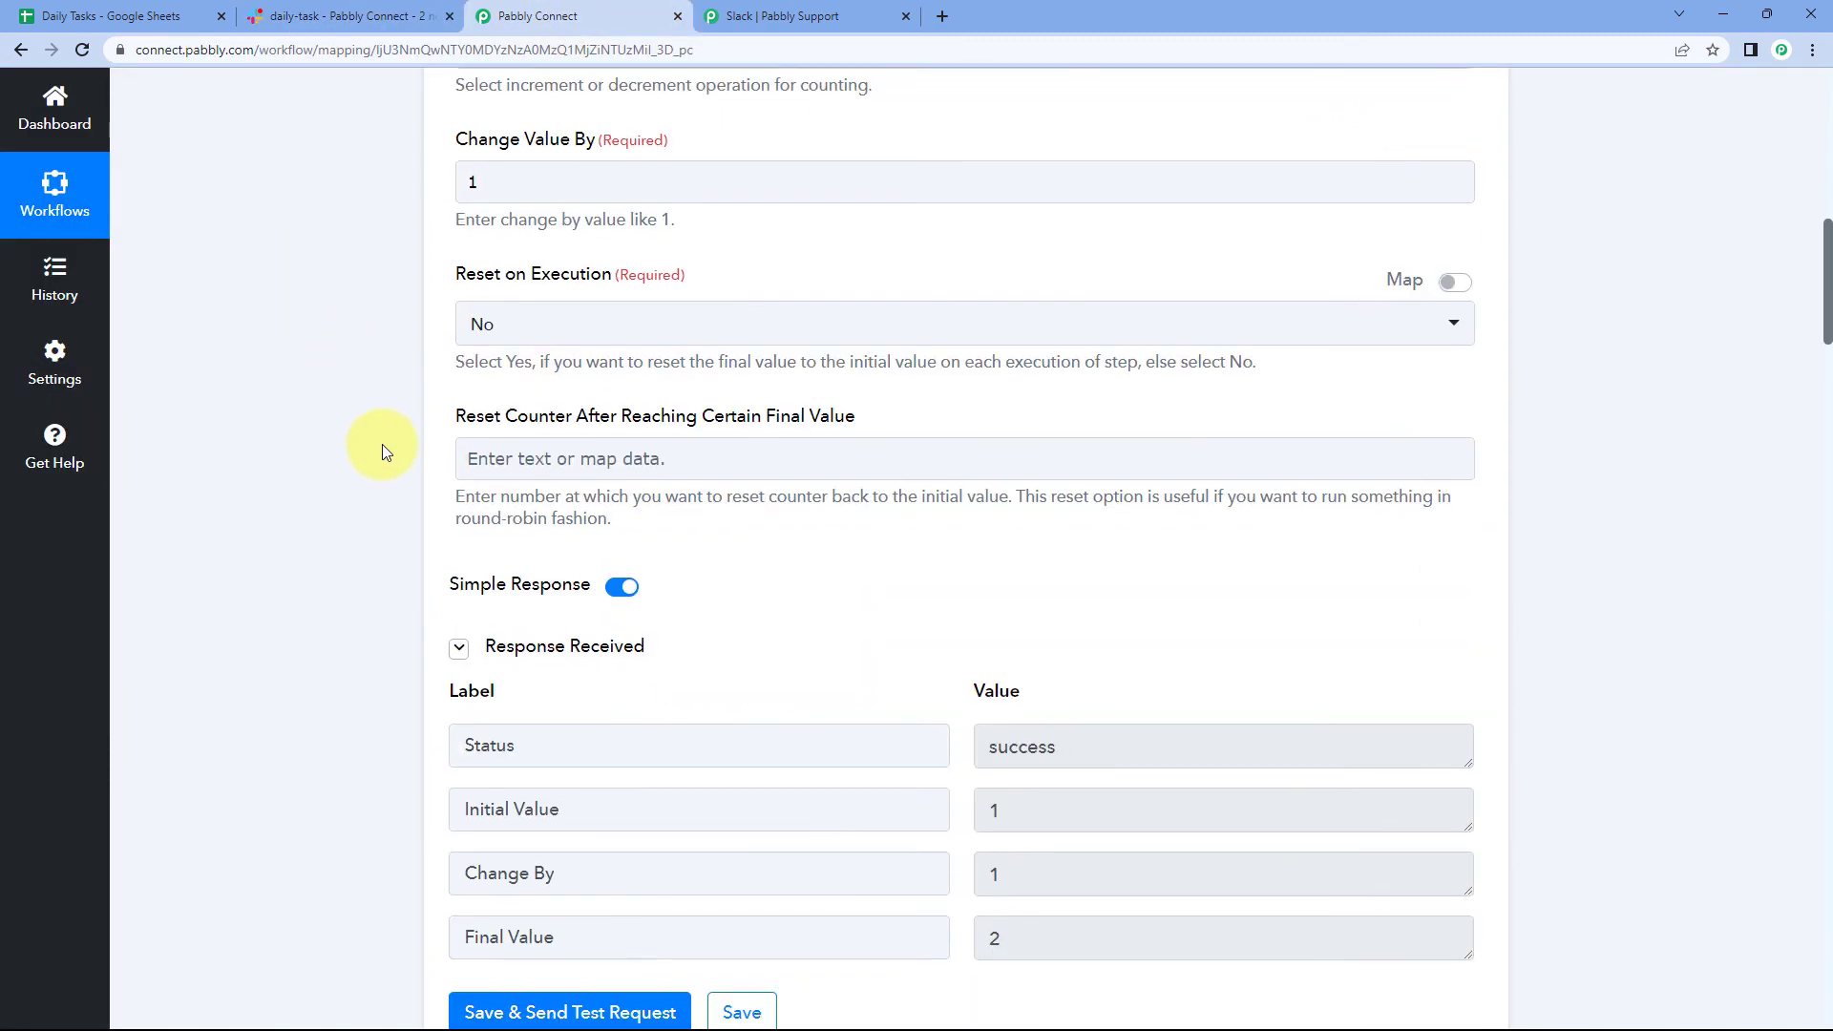
pyautogui.click(113, 12)
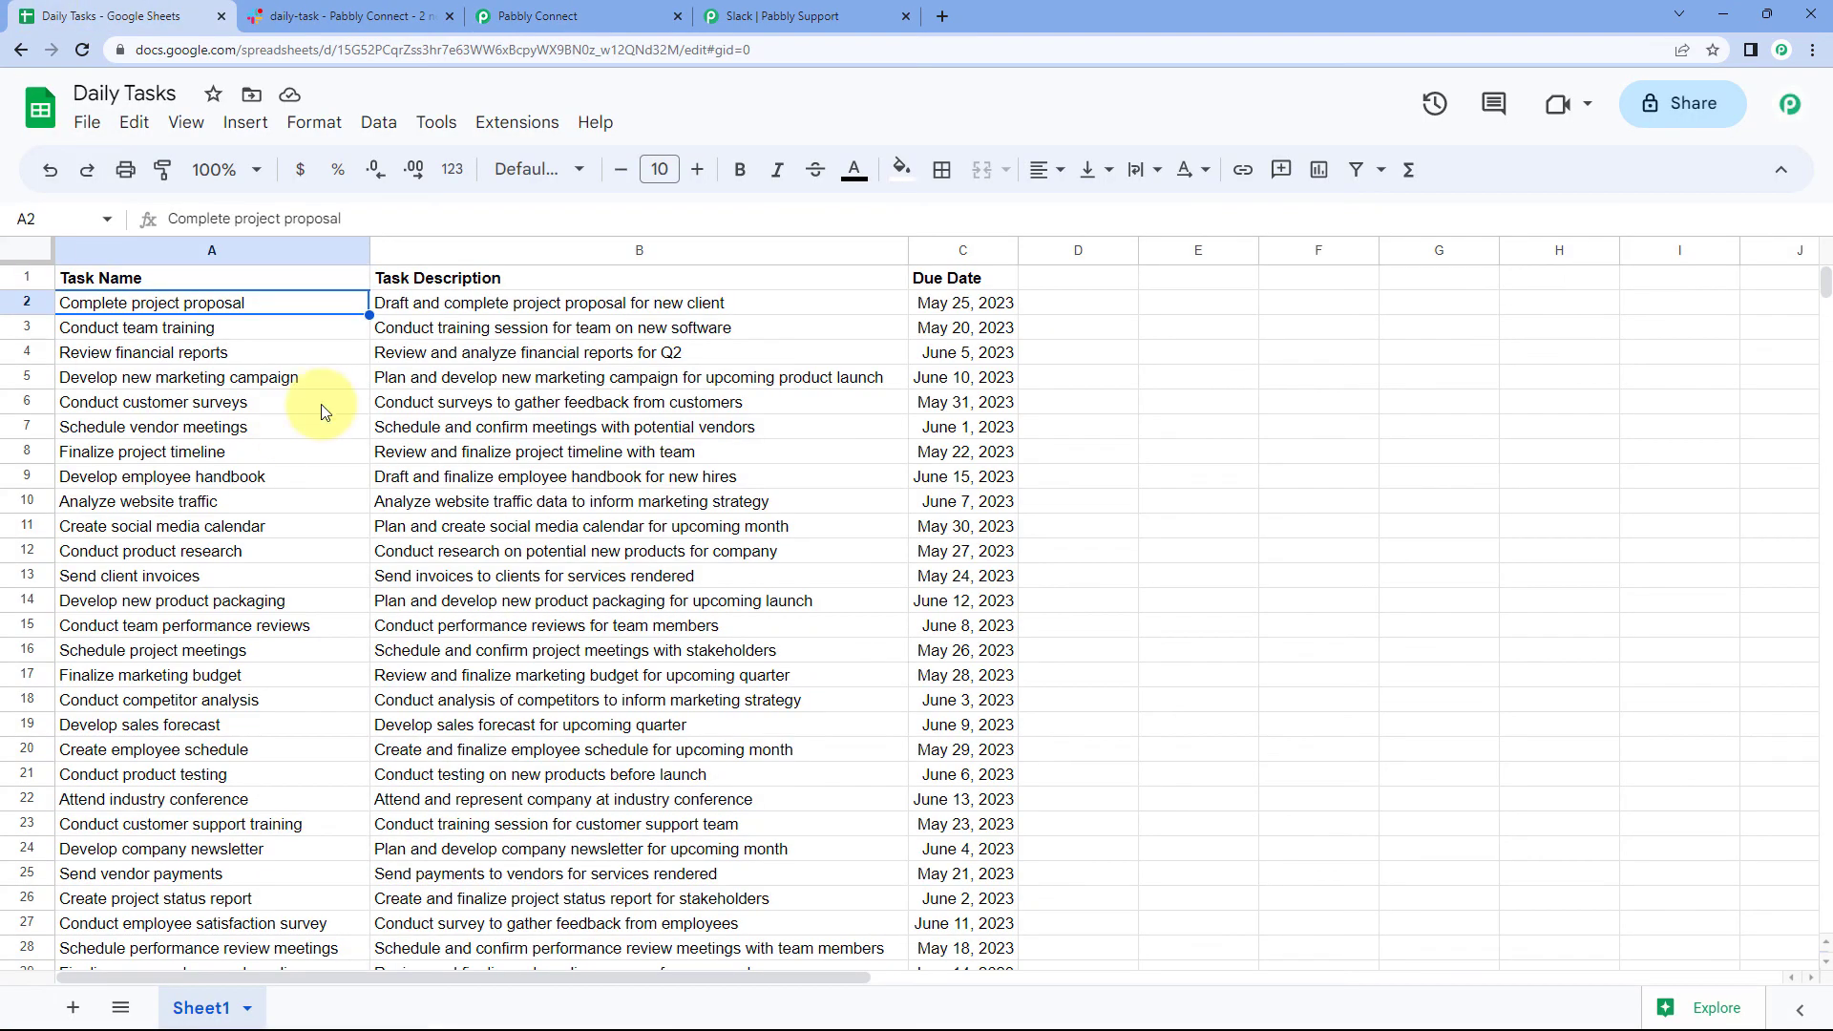
pyautogui.moveTo(235, 302); pyautogui.dragTo(988, 303)
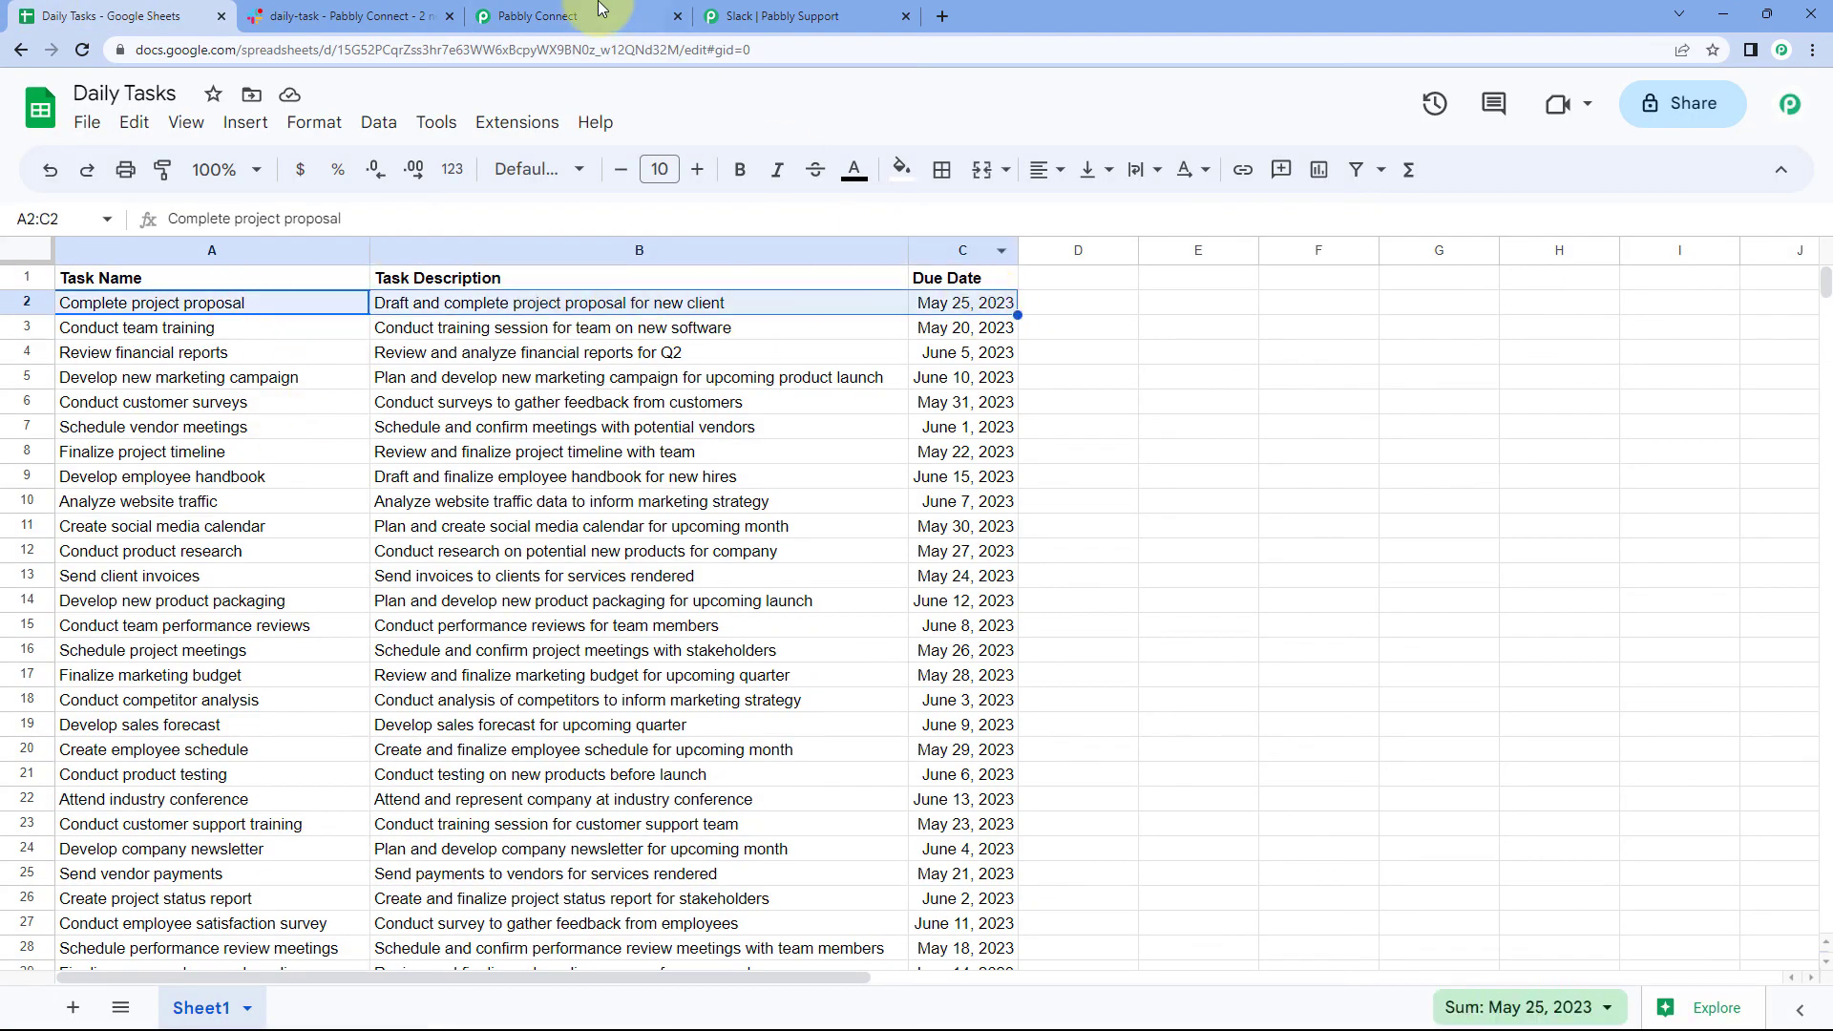
pyautogui.click(379, 8)
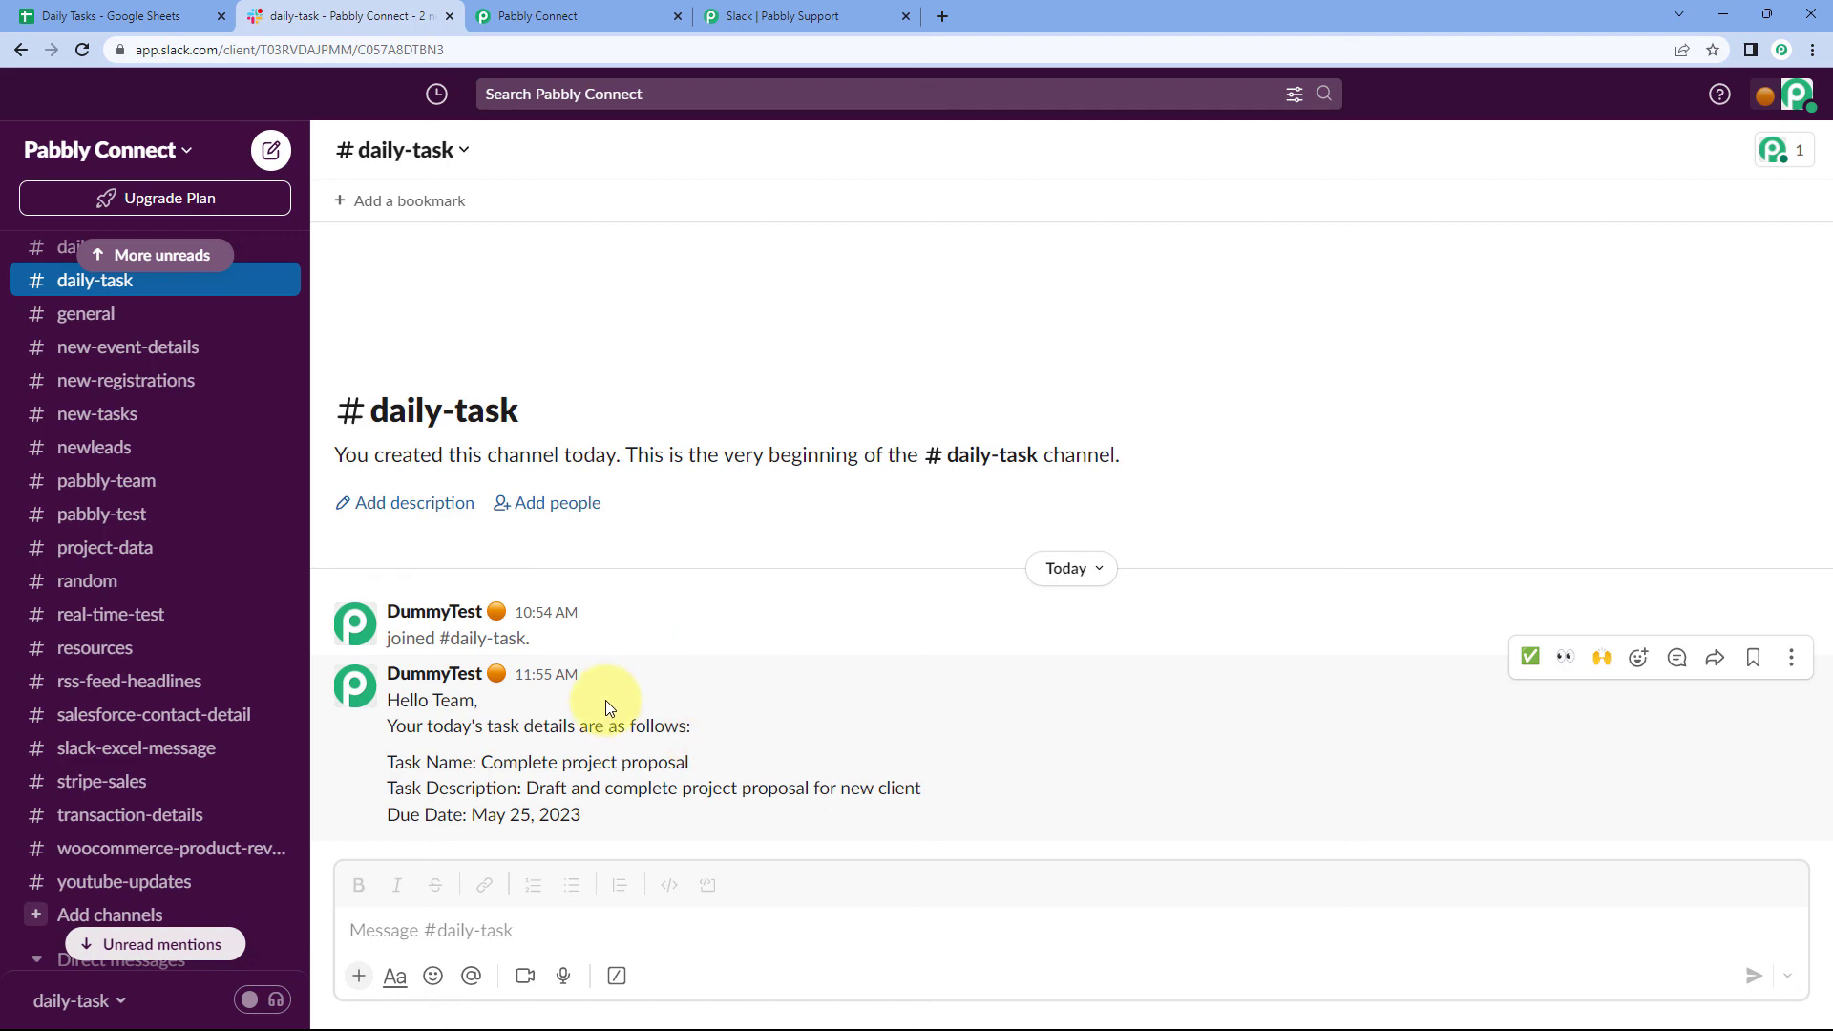
pyautogui.click(639, 11)
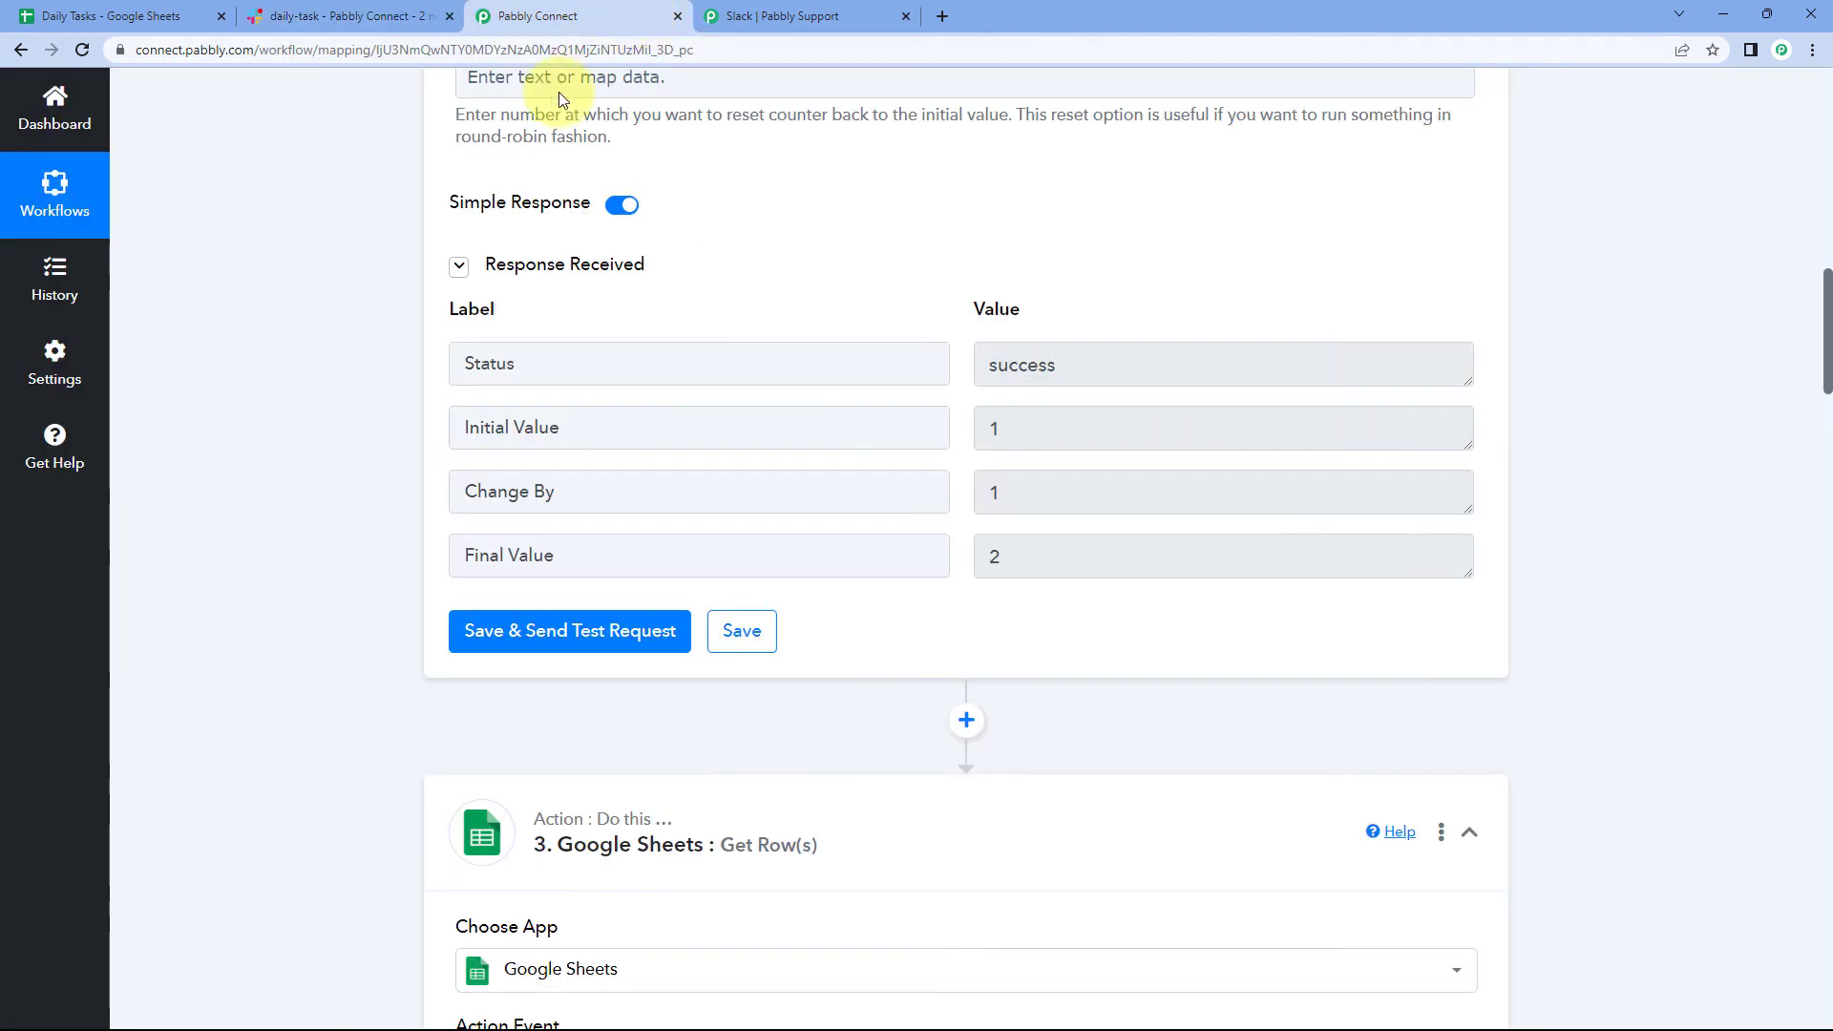
# Collapse the Google Sheets and Number Formatter actions and review the whole workflow from the Schedule trigger to the Slack action
pyautogui.scroll(-1, 1528, 688)
pyautogui.click(1469, 736)
pyautogui.scroll(-5, 1535, 634)
pyautogui.scroll(15, 1545, 571)
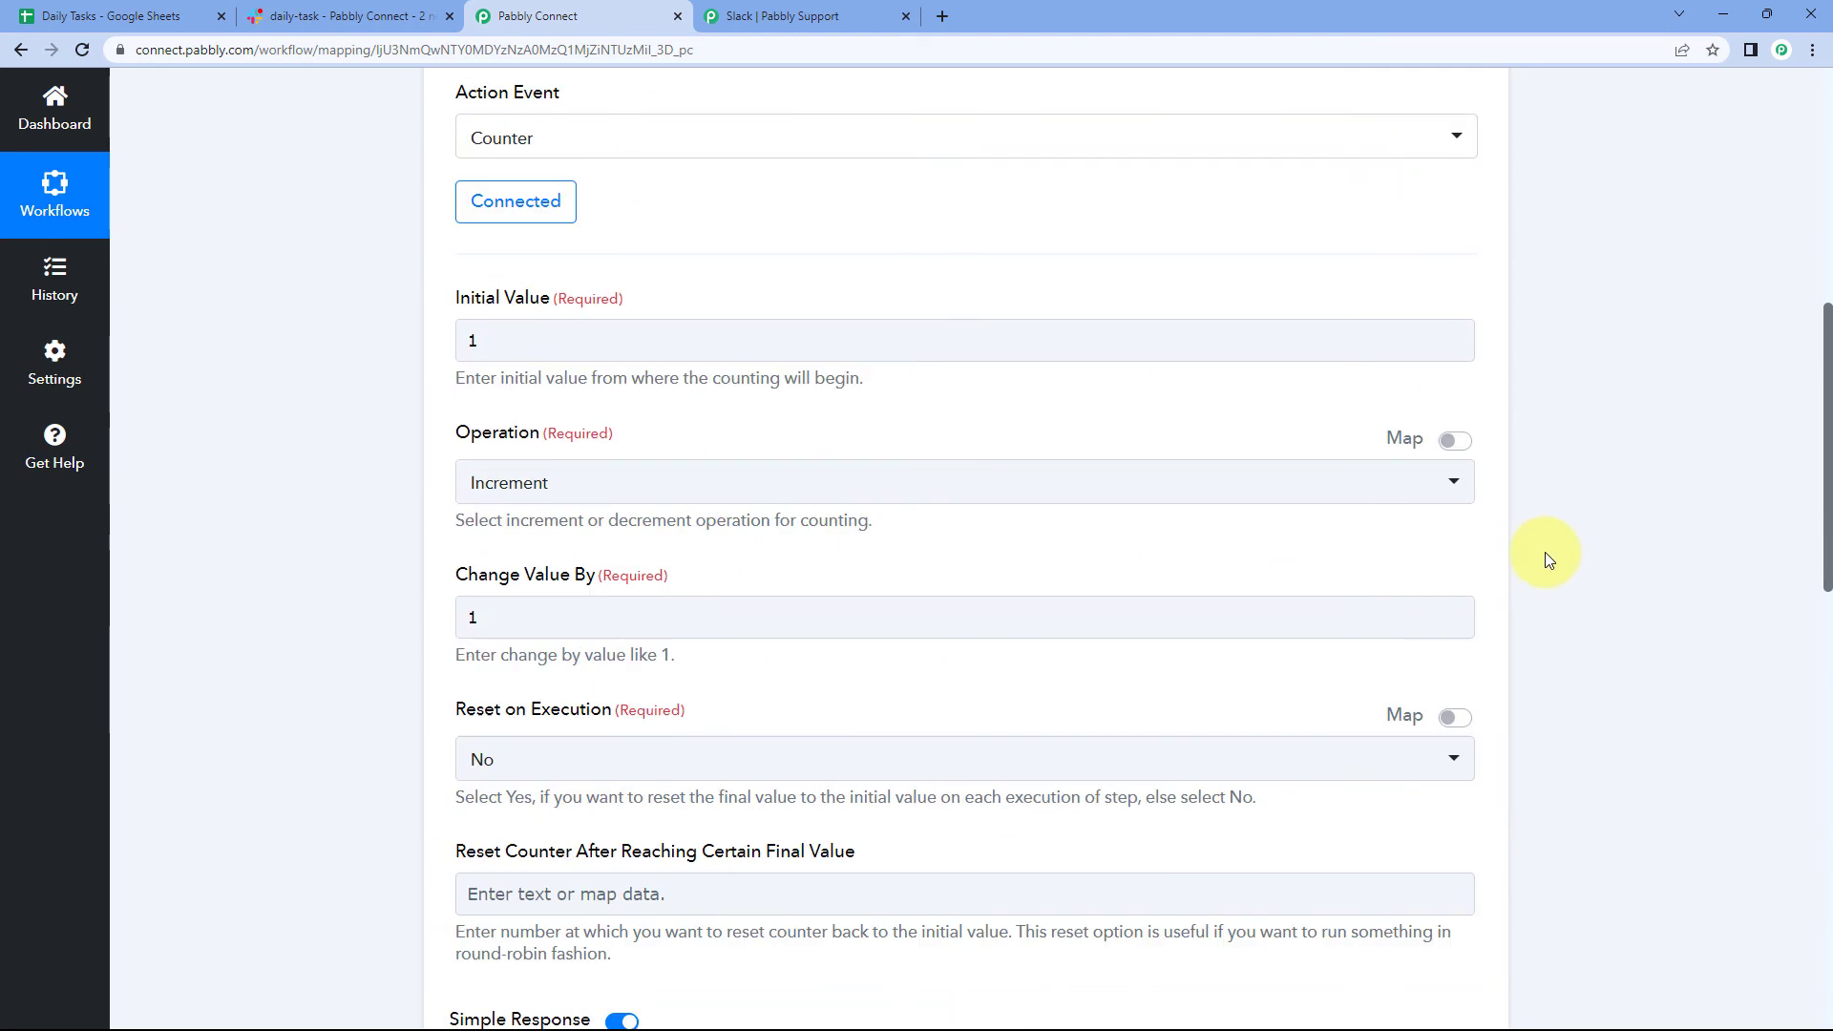
pyautogui.scroll(1, 1526, 450)
pyautogui.click(1468, 323)
pyautogui.scroll(4, 1551, 411)
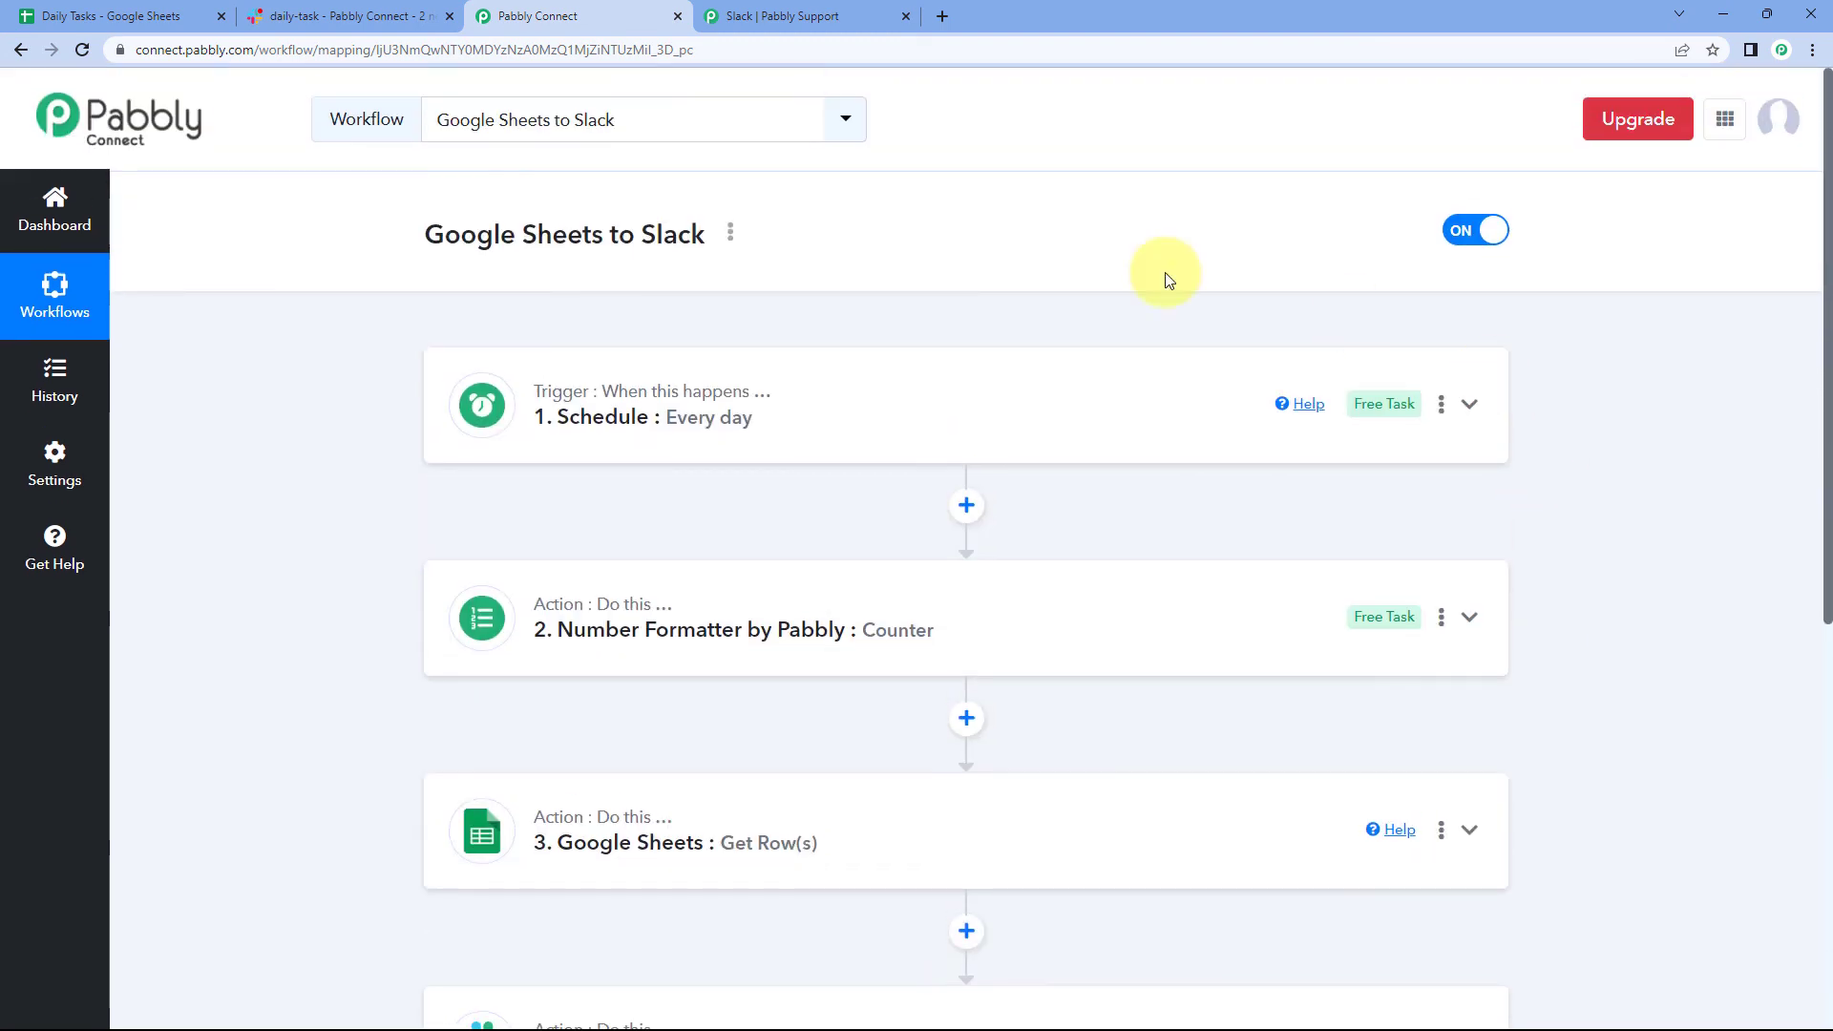
pyautogui.scroll(-1, 725, 229)
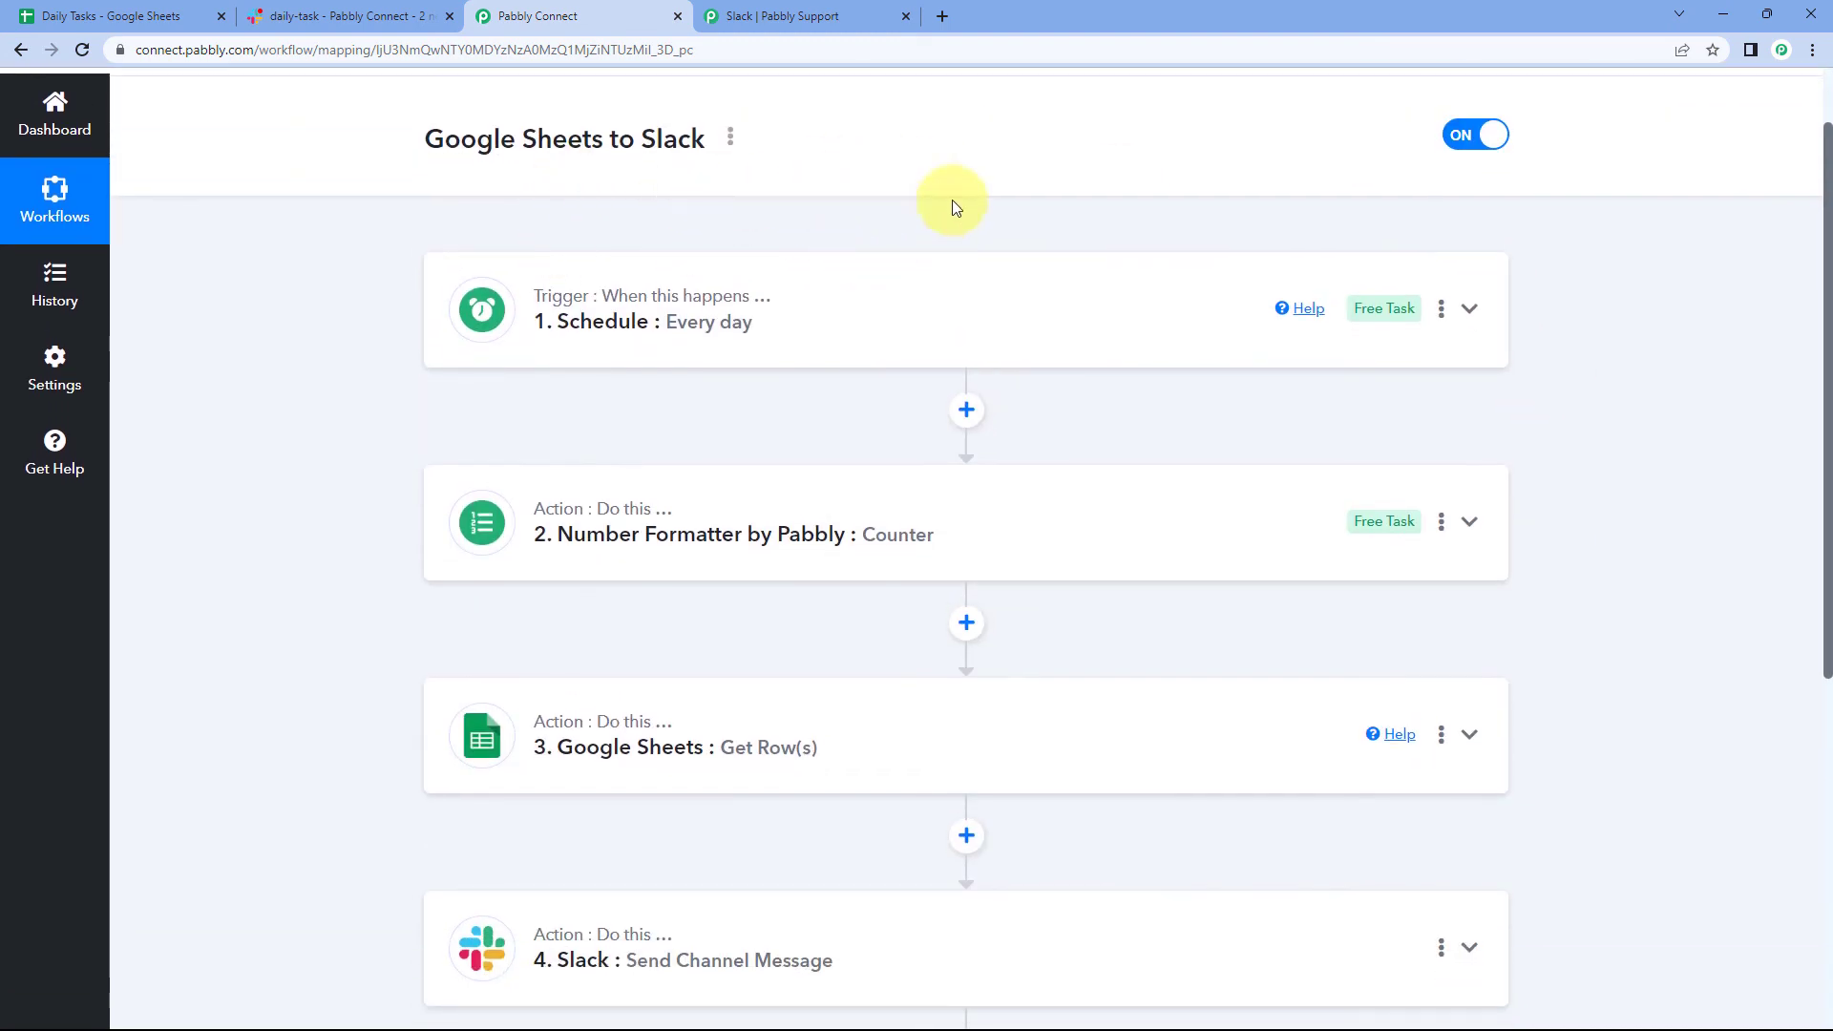
pyautogui.scroll(-1, 817, 199)
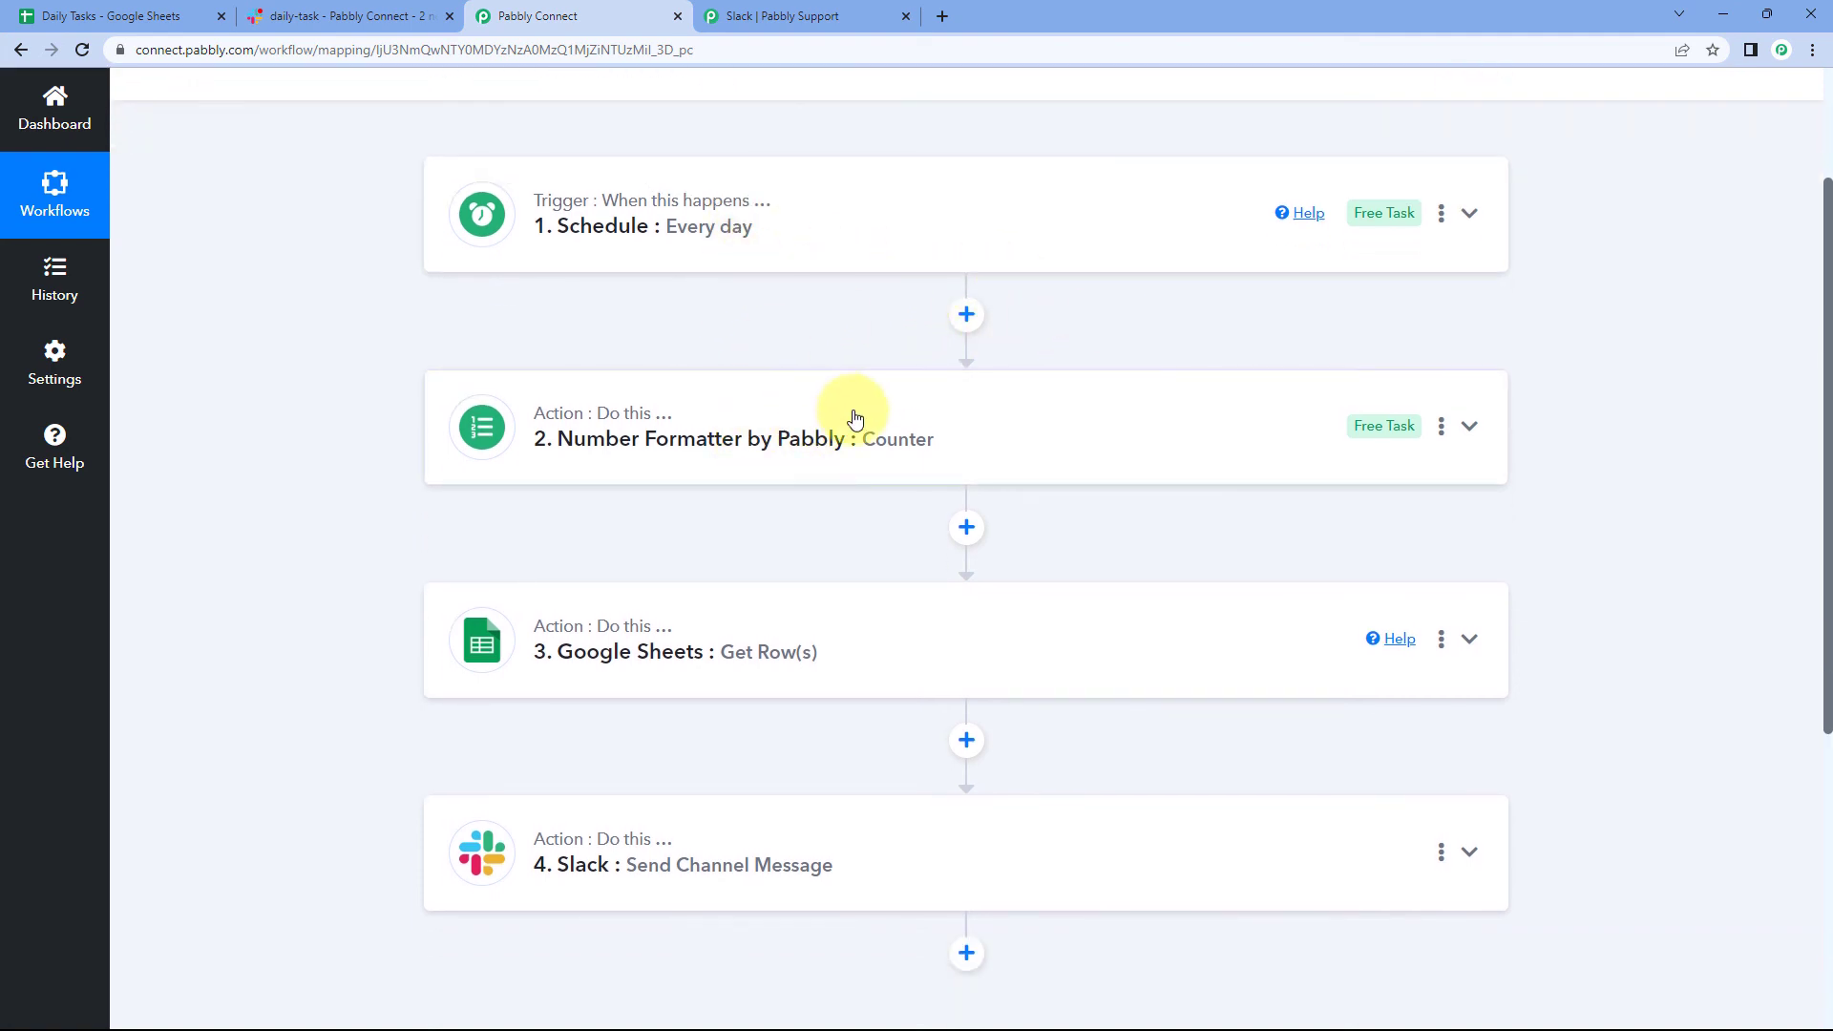
pyautogui.scroll(-1, 752, 463)
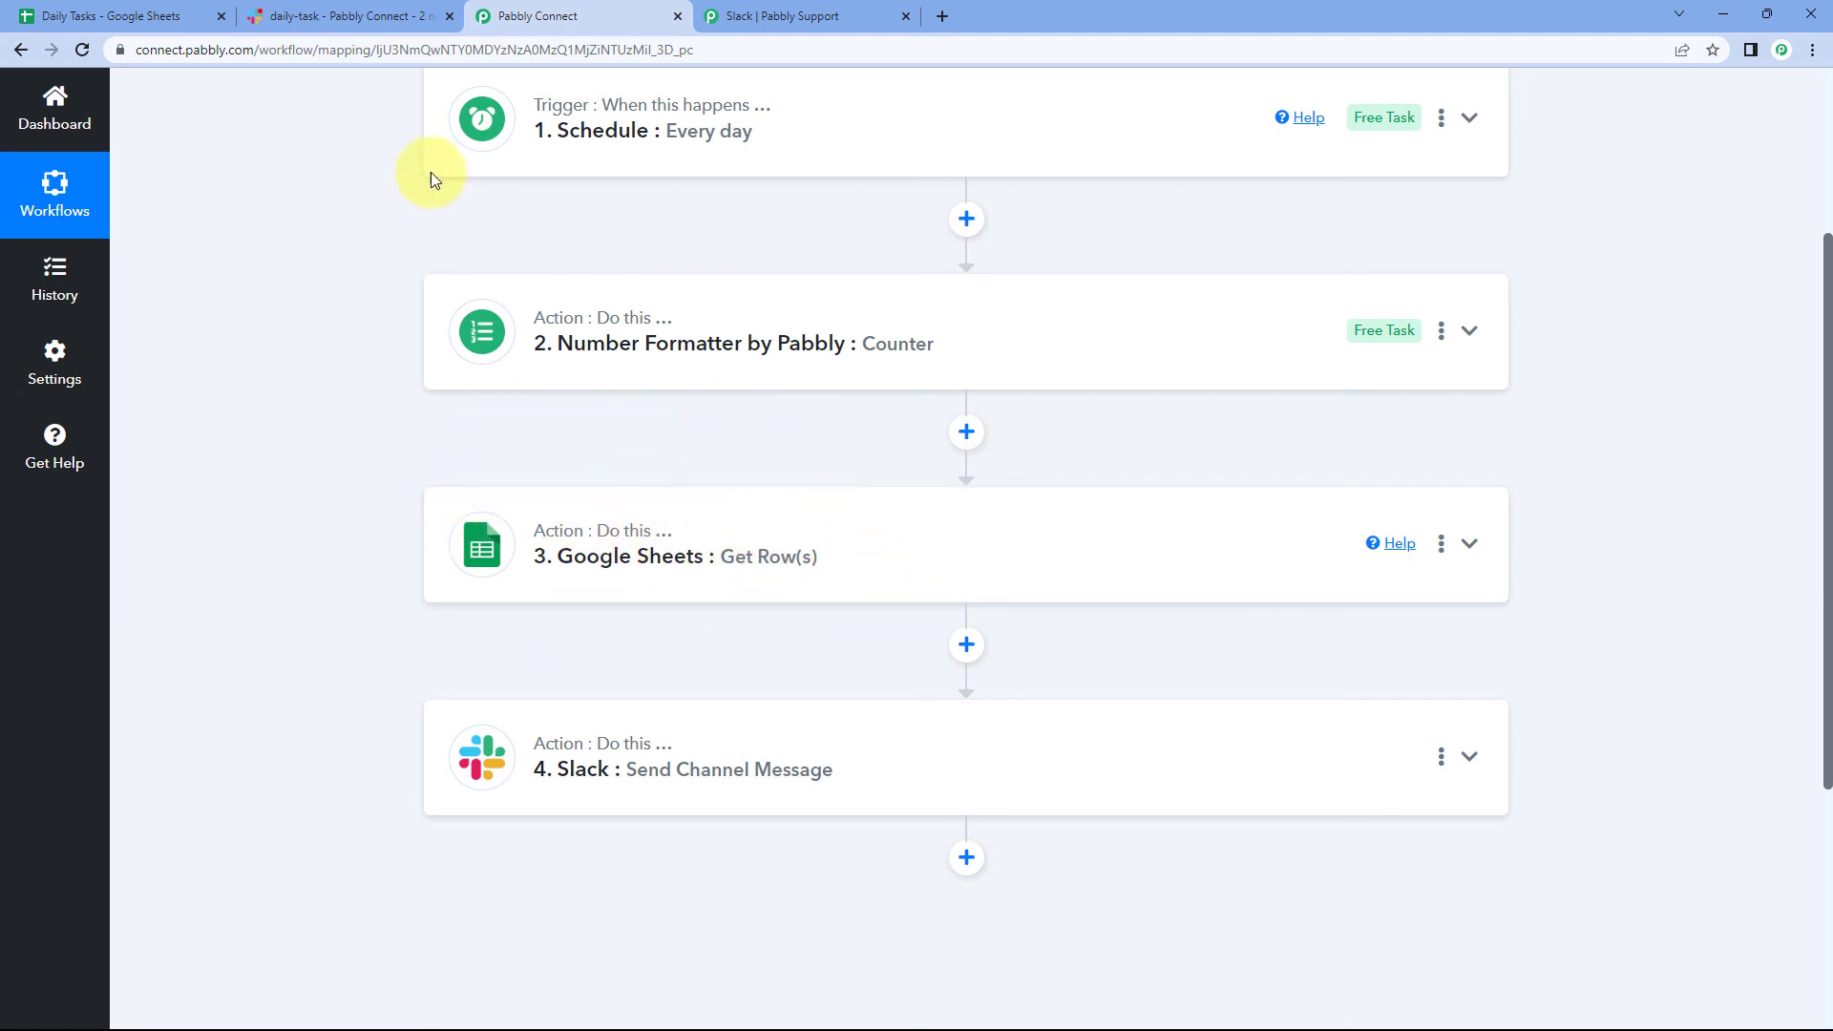
# Compare the message in Slack's daily-task channel with rows 3 and 4 of the Daily Tasks sheet, returning to Pabbly Connect
pyautogui.click(334, 16)
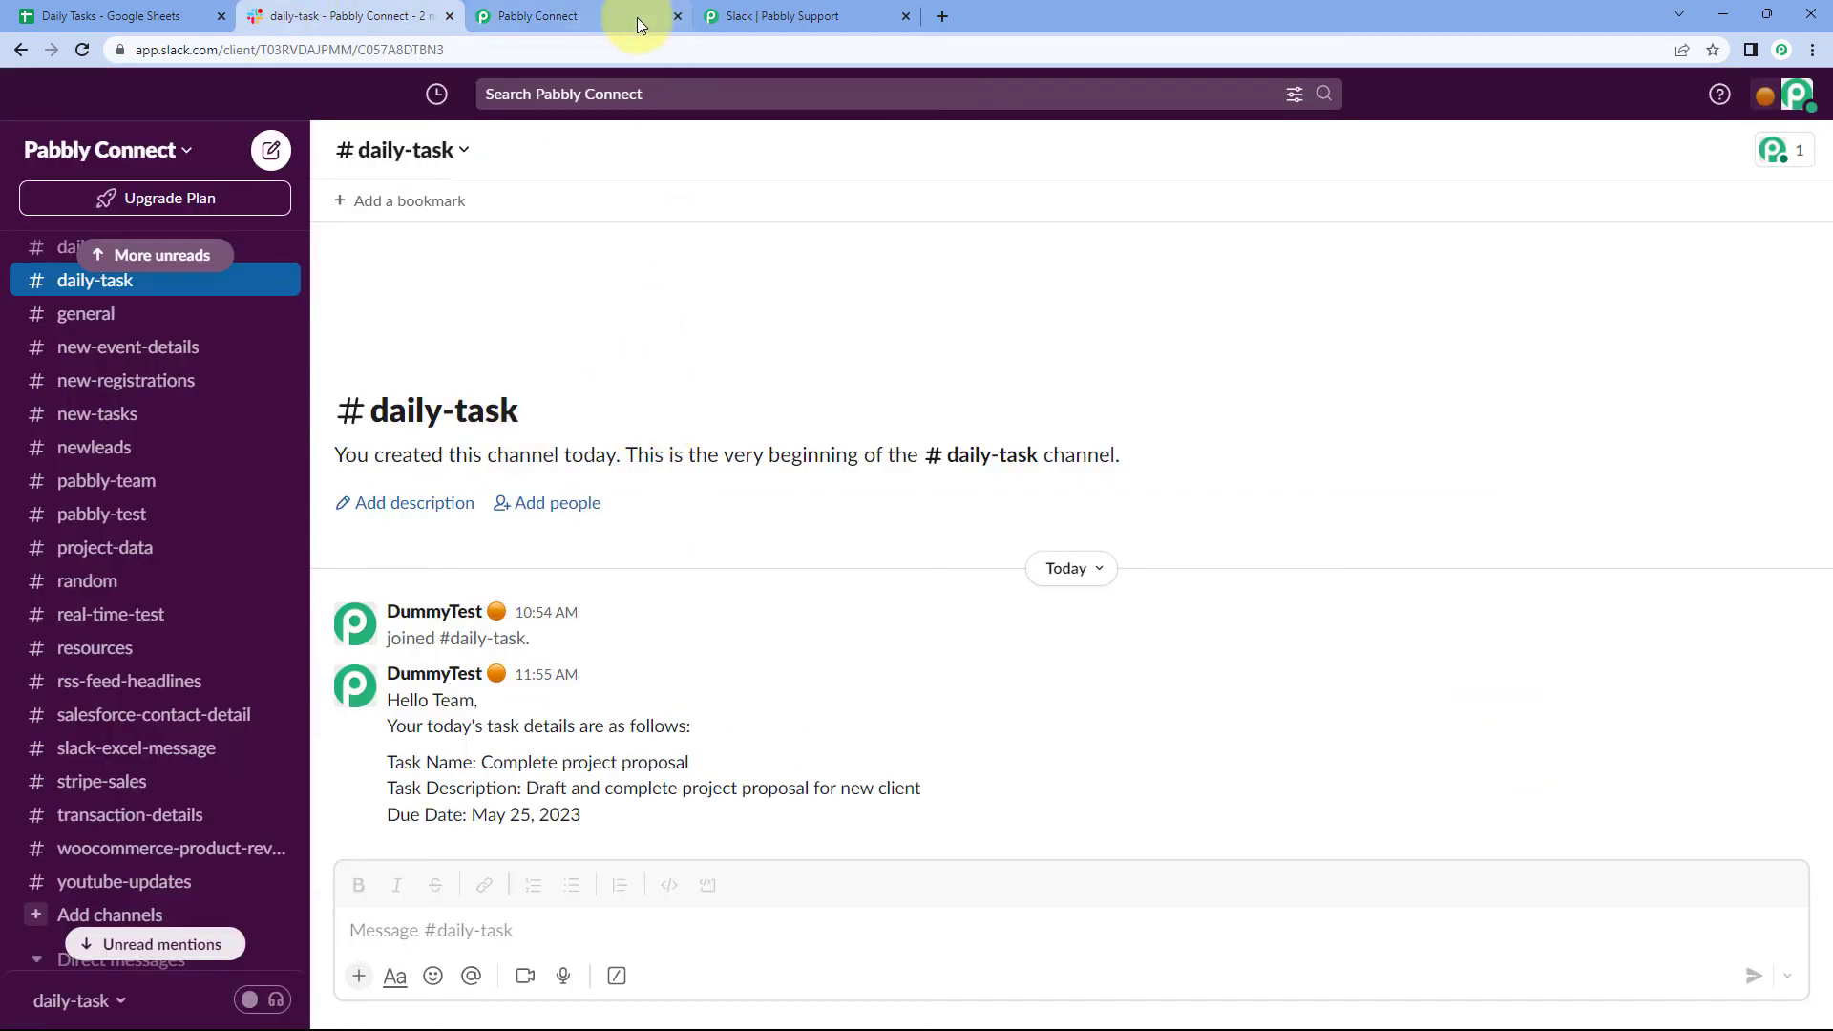
pyautogui.click(143, 16)
pyautogui.click(247, 328)
pyautogui.click(241, 353)
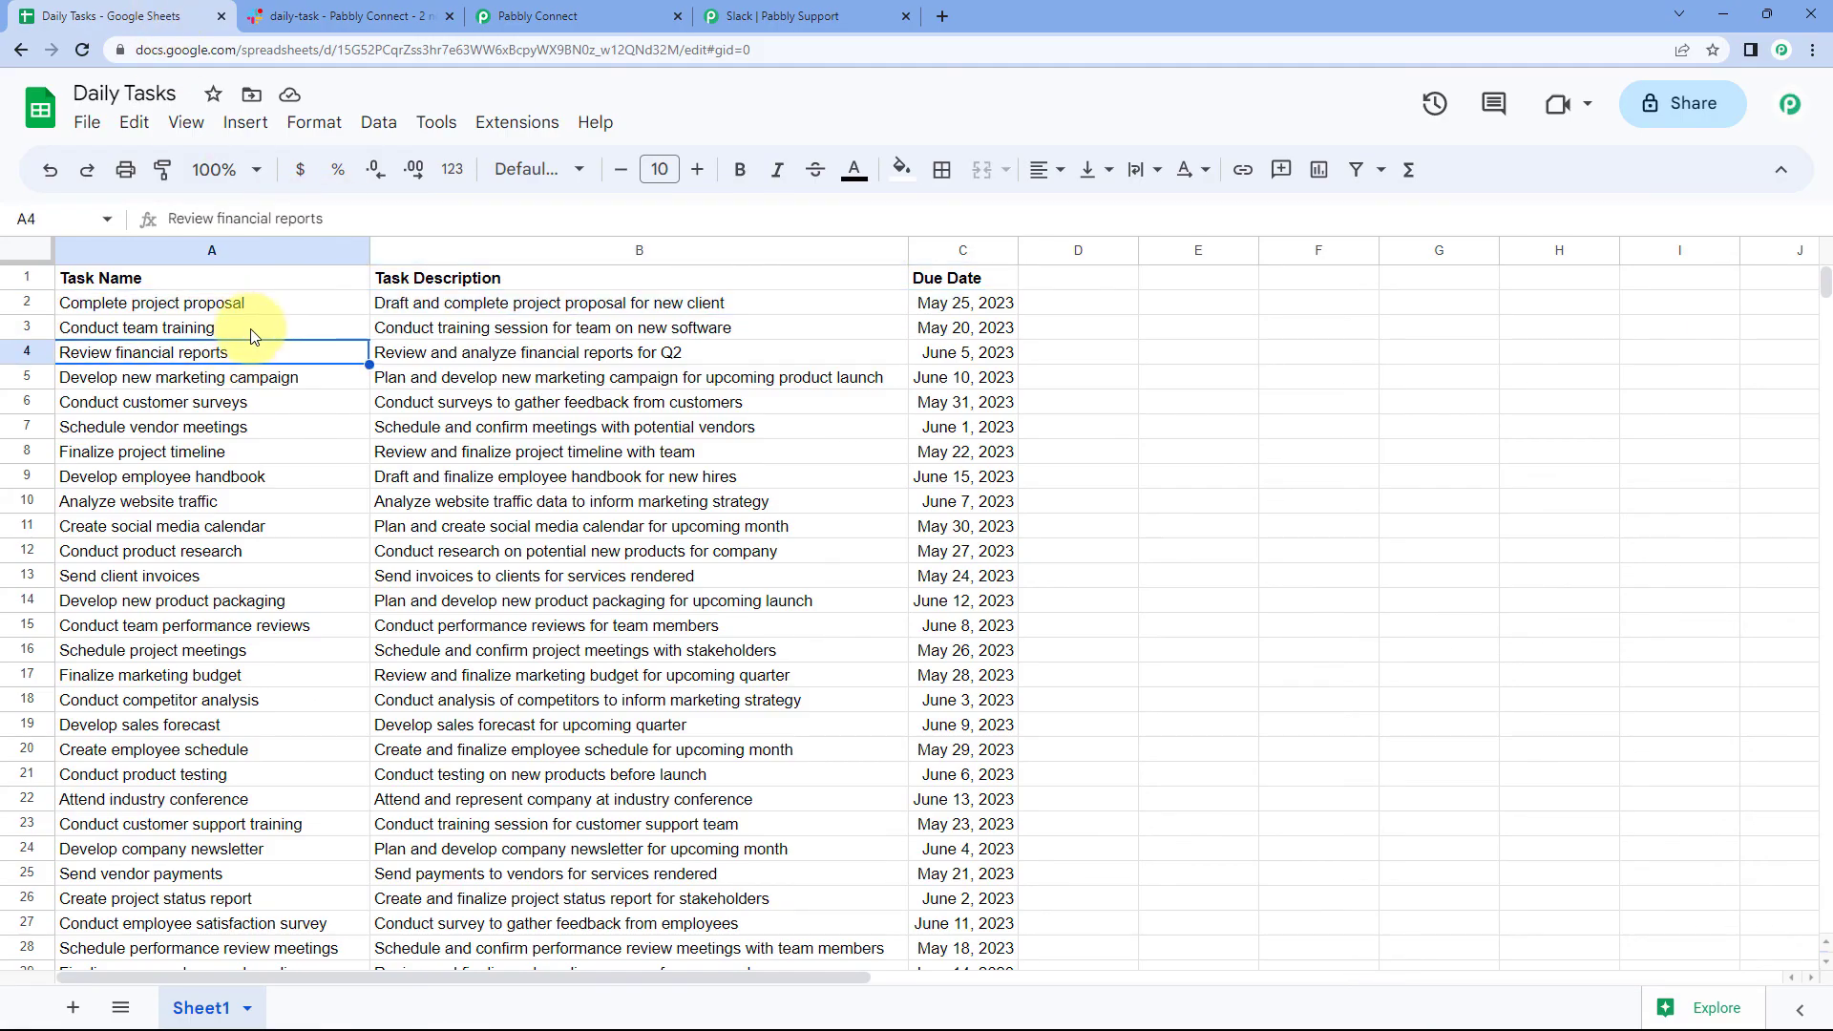
pyautogui.click(353, 17)
pyautogui.click(573, 16)
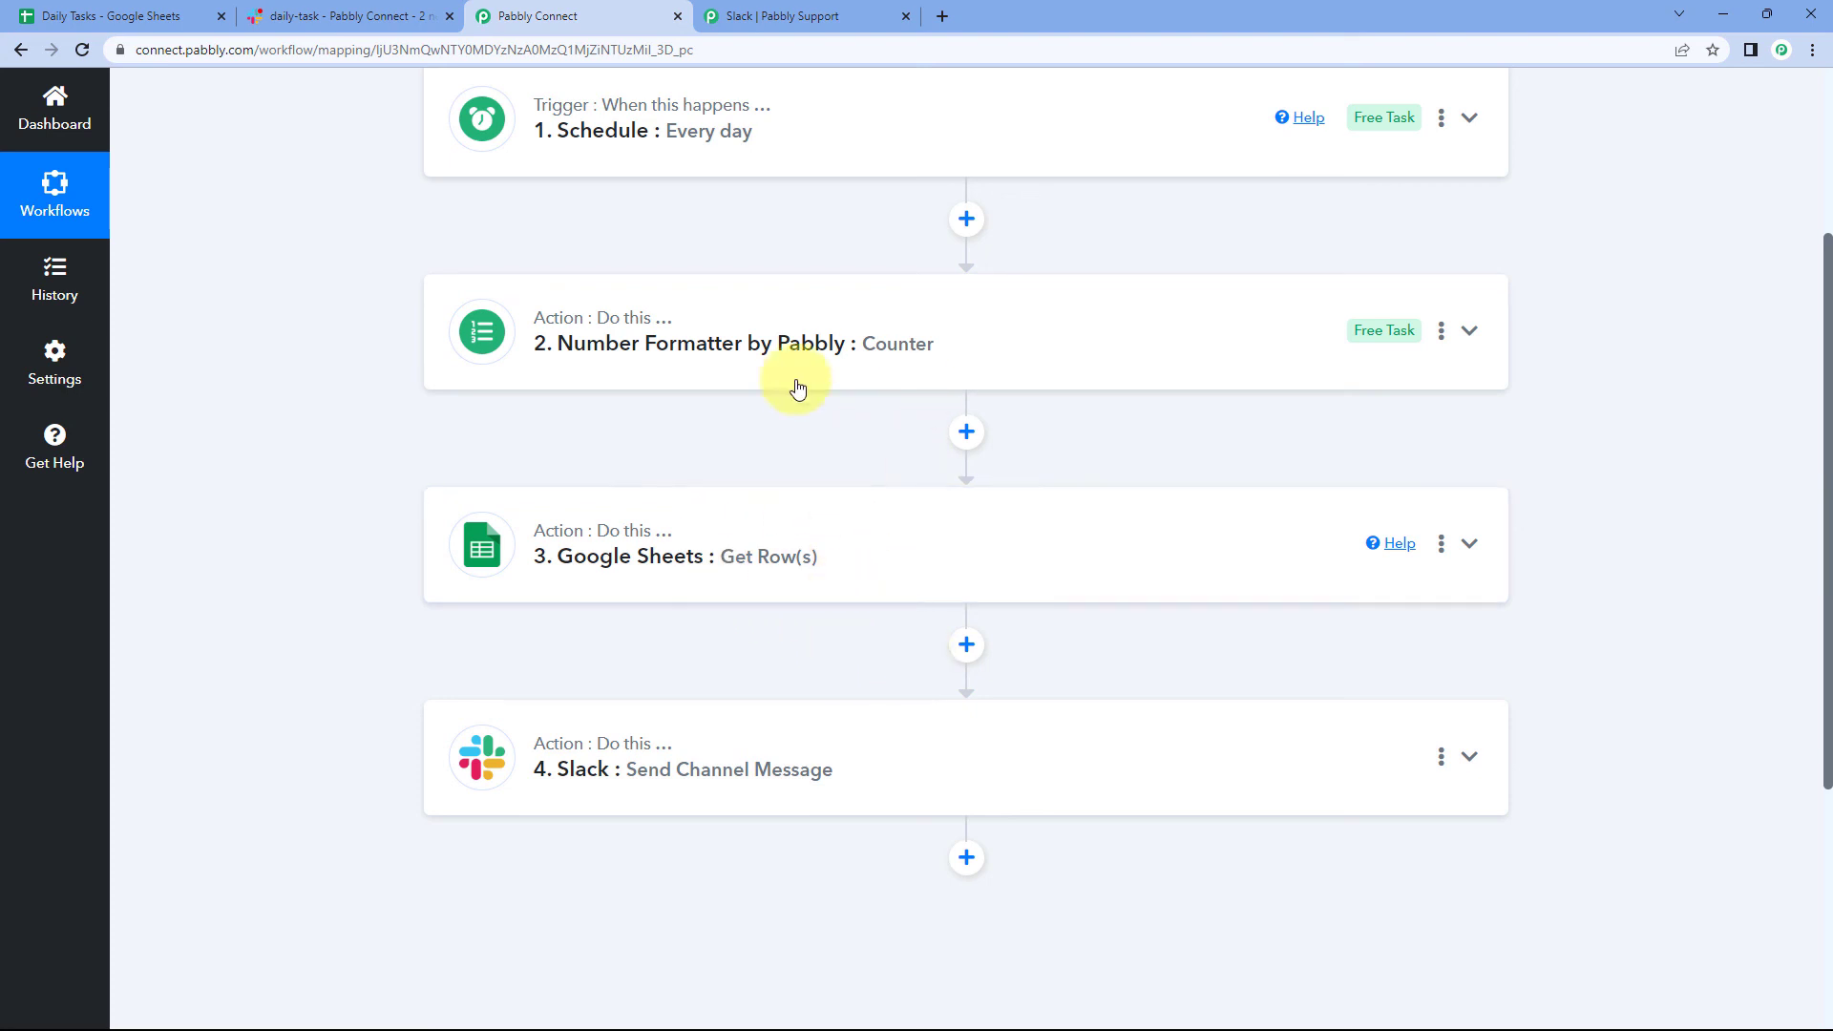
# Look over the Google Sheets to Slack workflow, from its Slack action up to its title and activation status
pyautogui.scroll(-2, 381, 458)
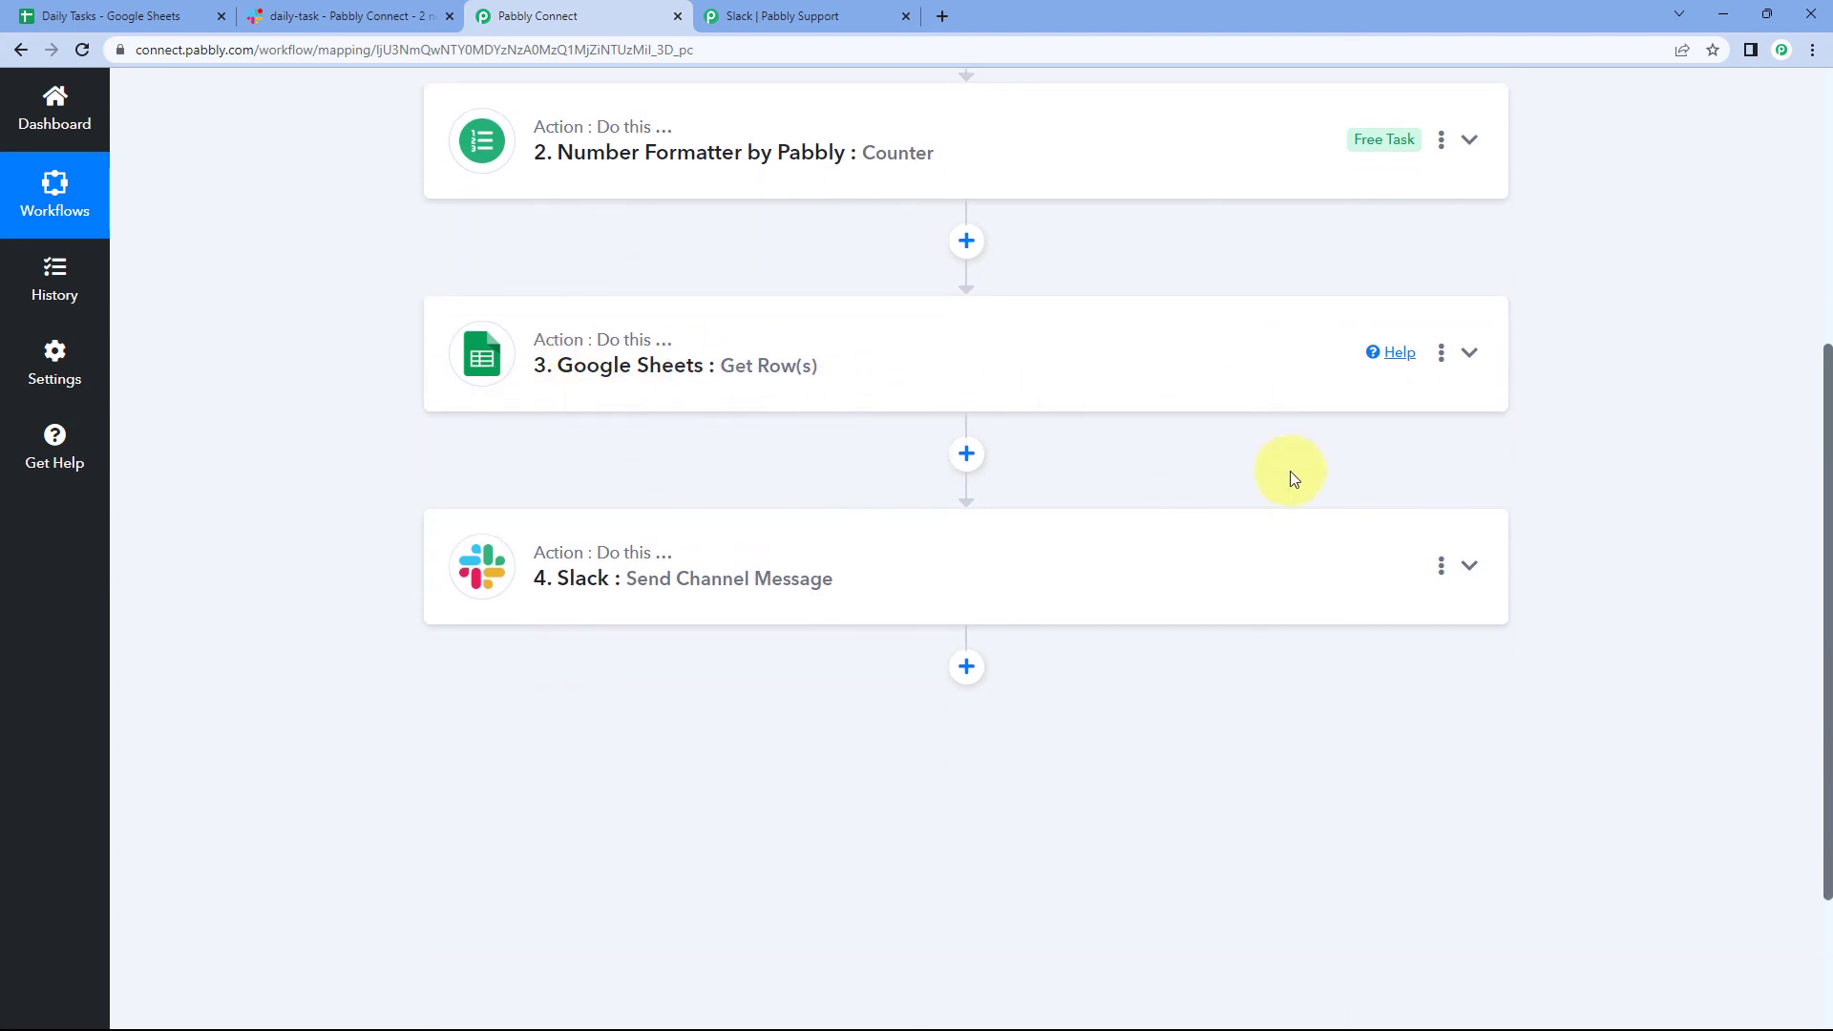
pyautogui.scroll(5, 1572, 462)
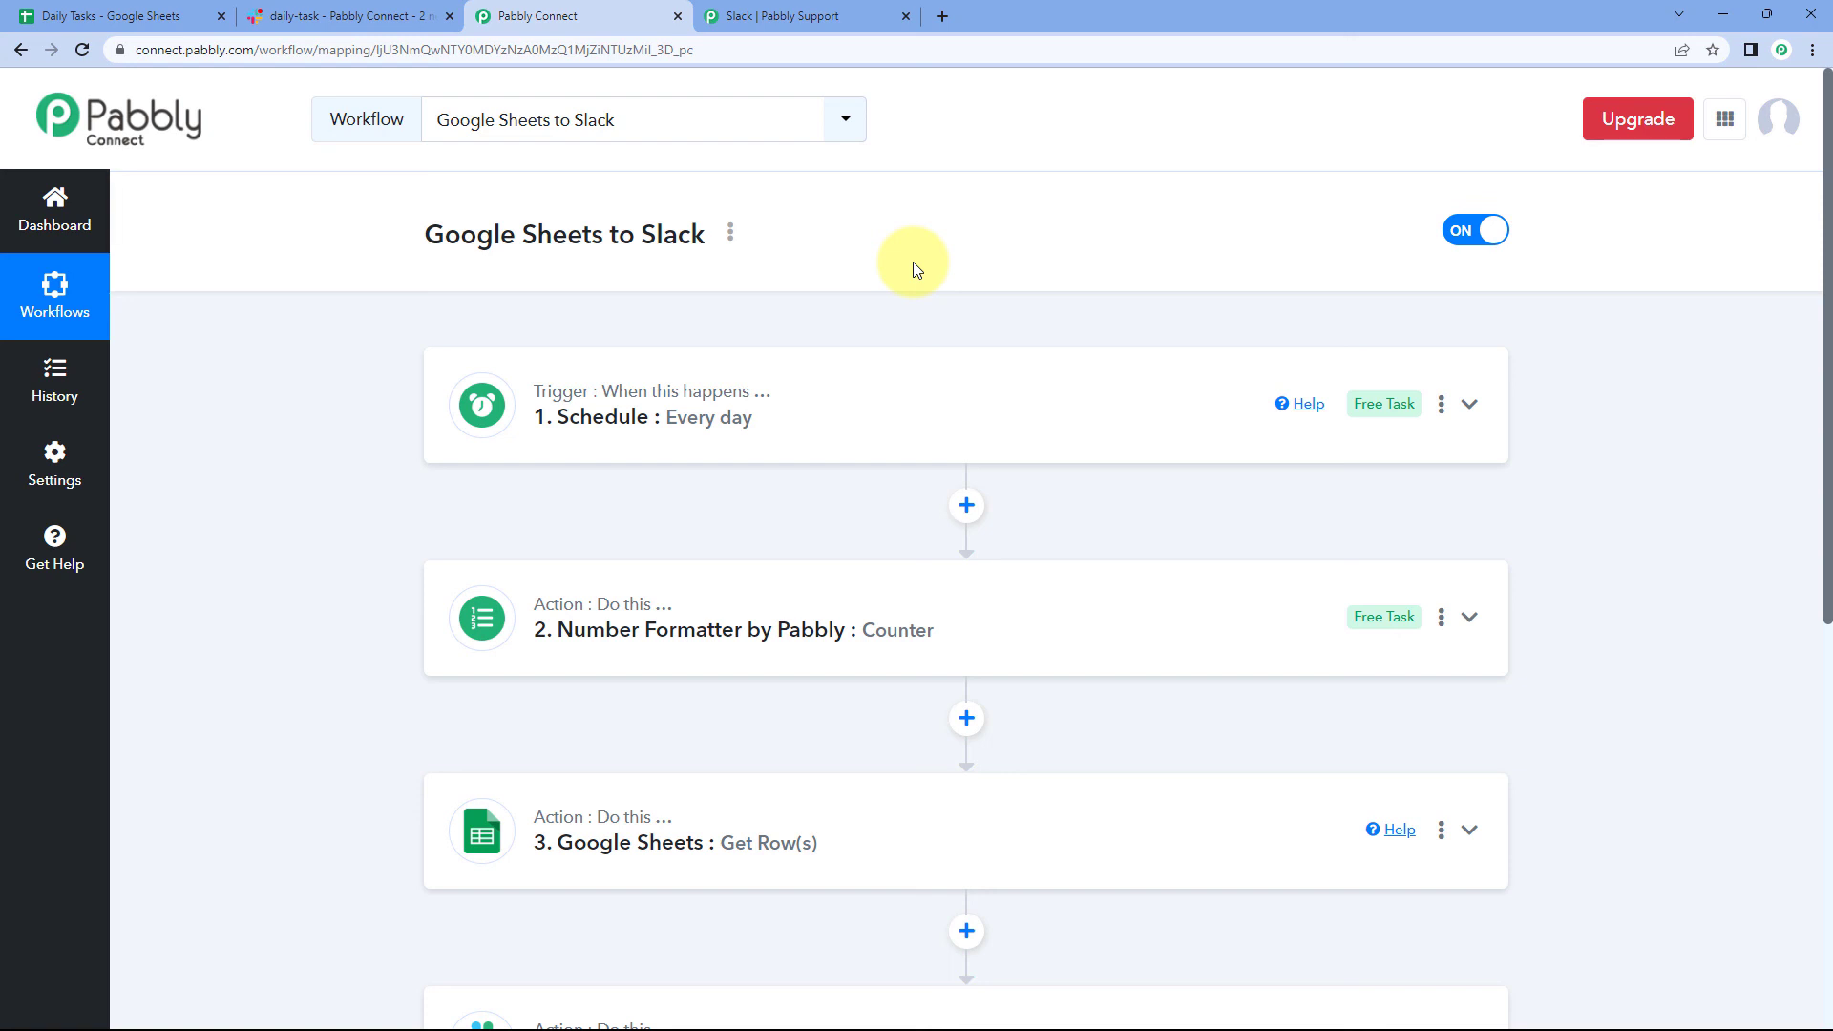
pyautogui.scroll(-1, 889, 598)
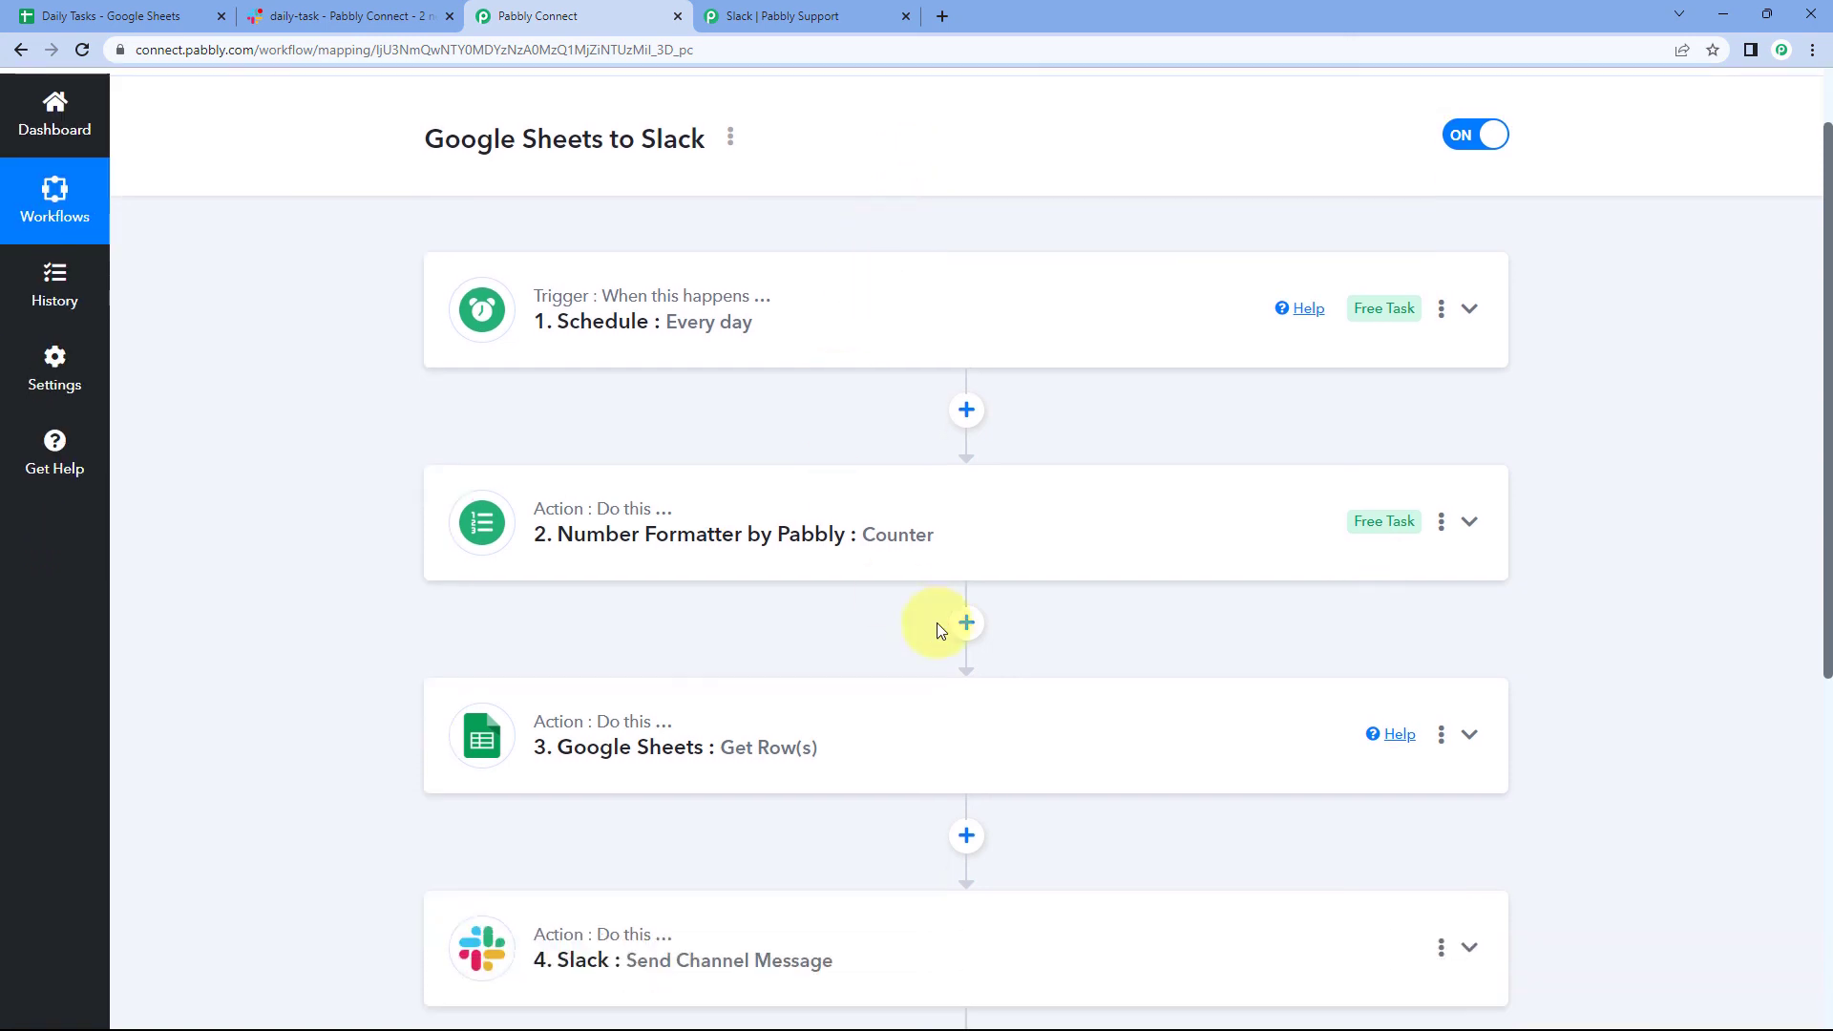
pyautogui.scroll(1, 1055, 276)
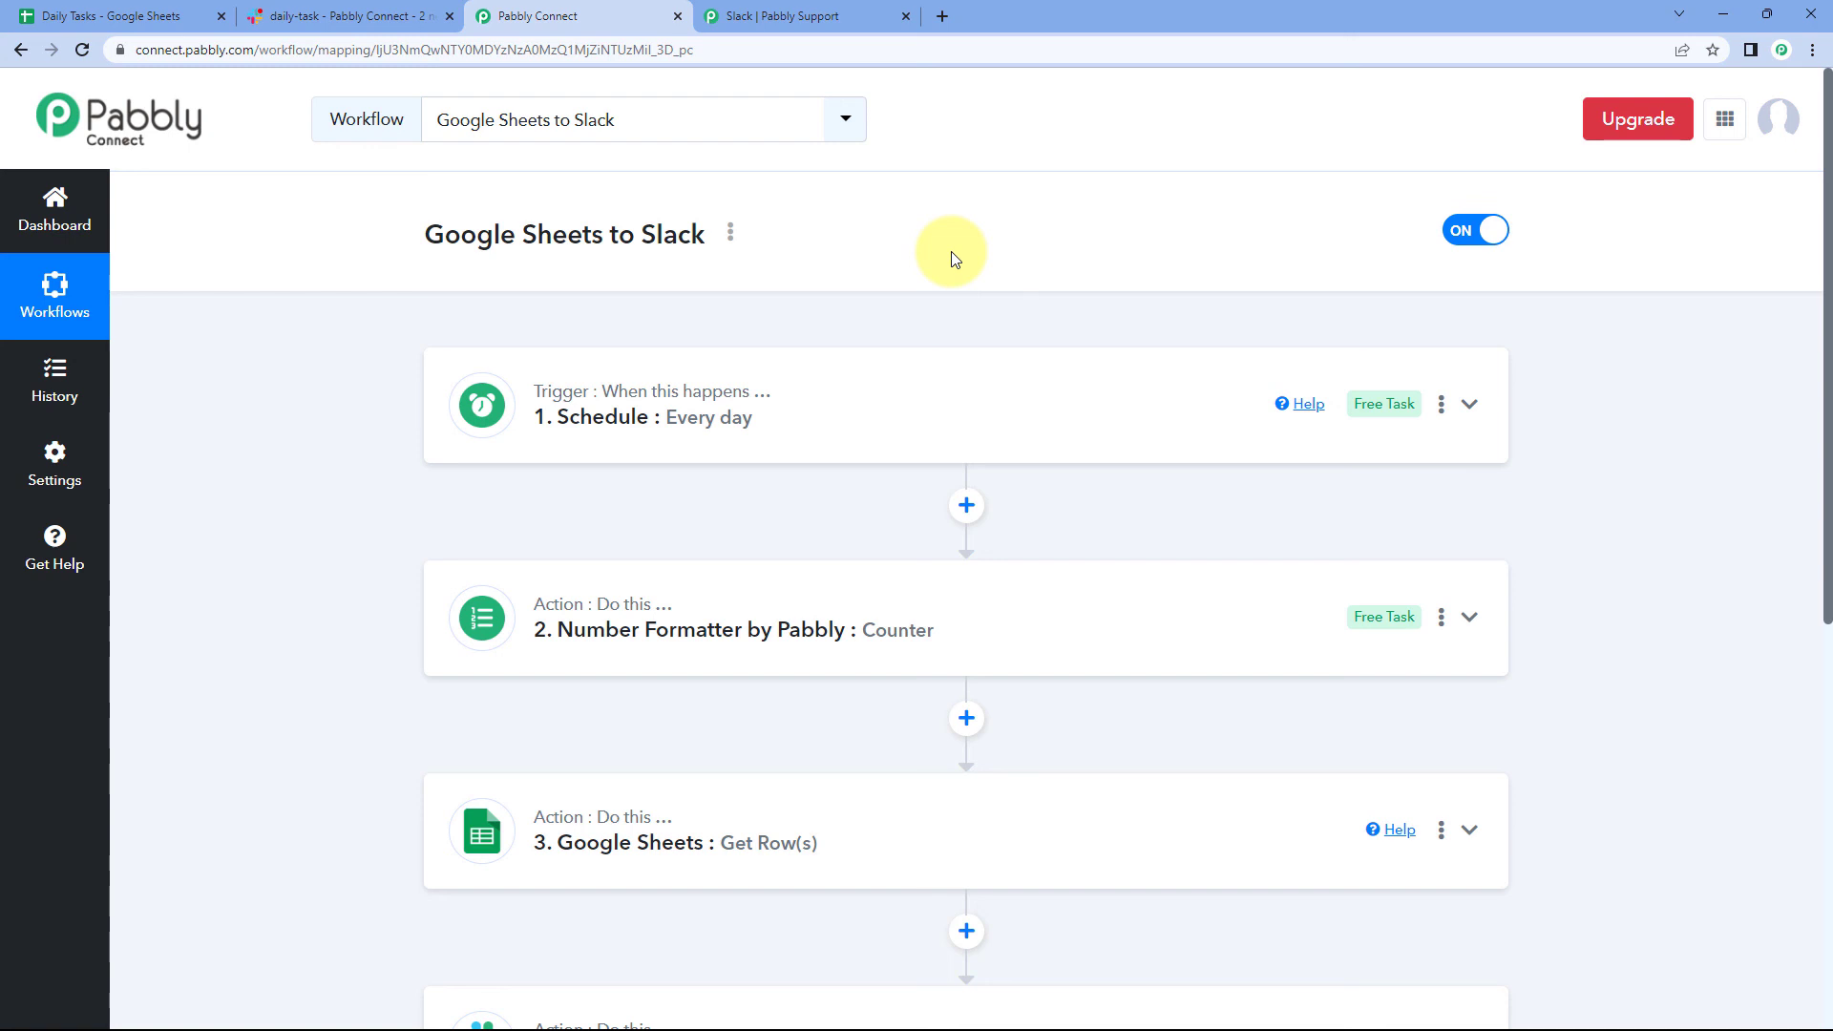